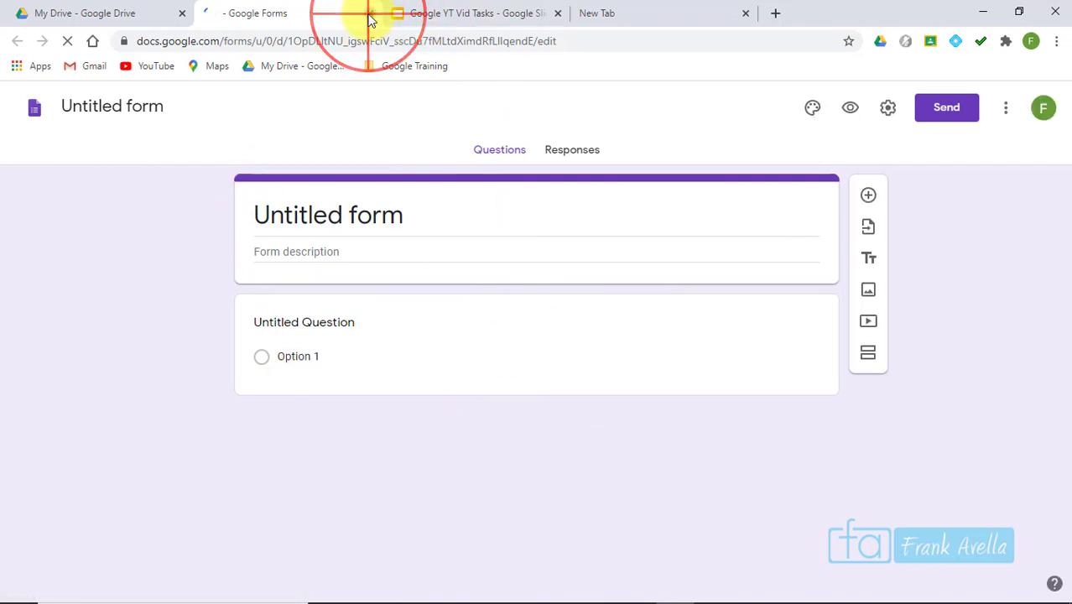
- Create a blank Google Form inside the Math folder of Google Drive
left_click(71, 14)
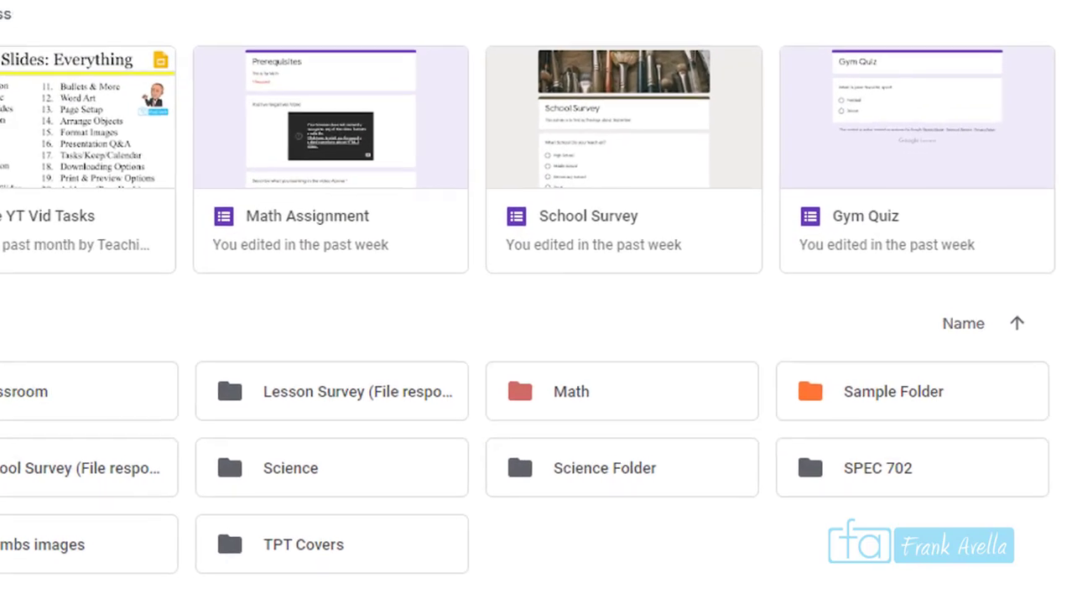
double_click(655, 403)
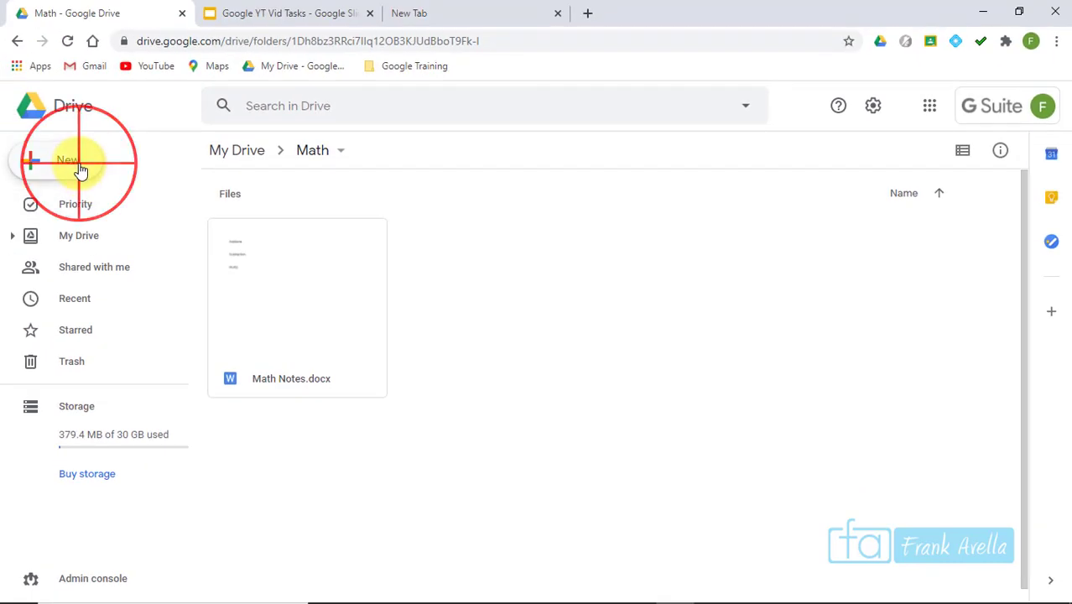
left_click(80, 169)
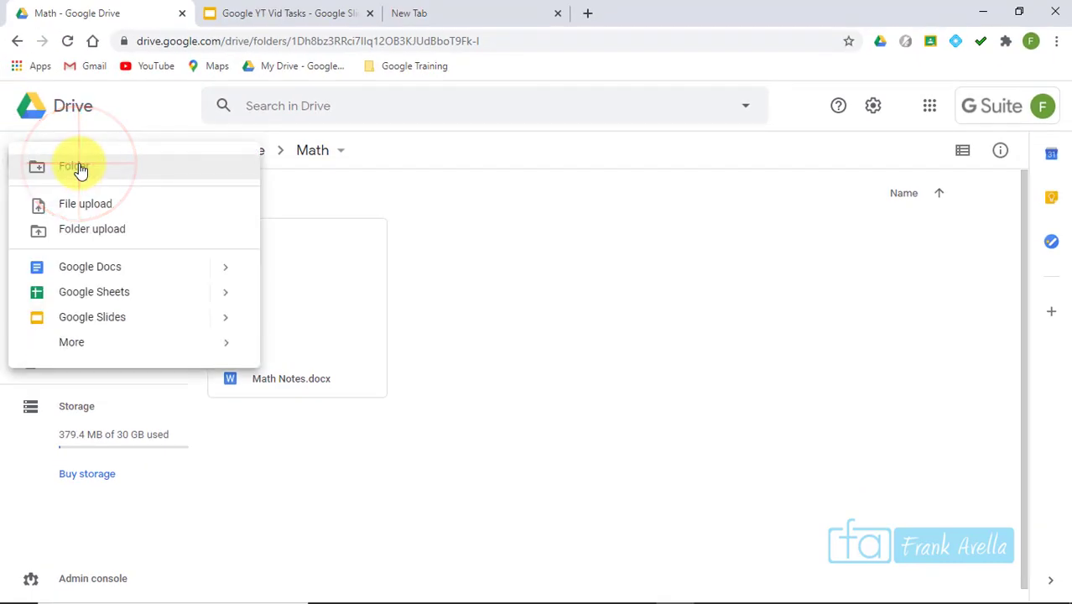
mouse_move(198, 359)
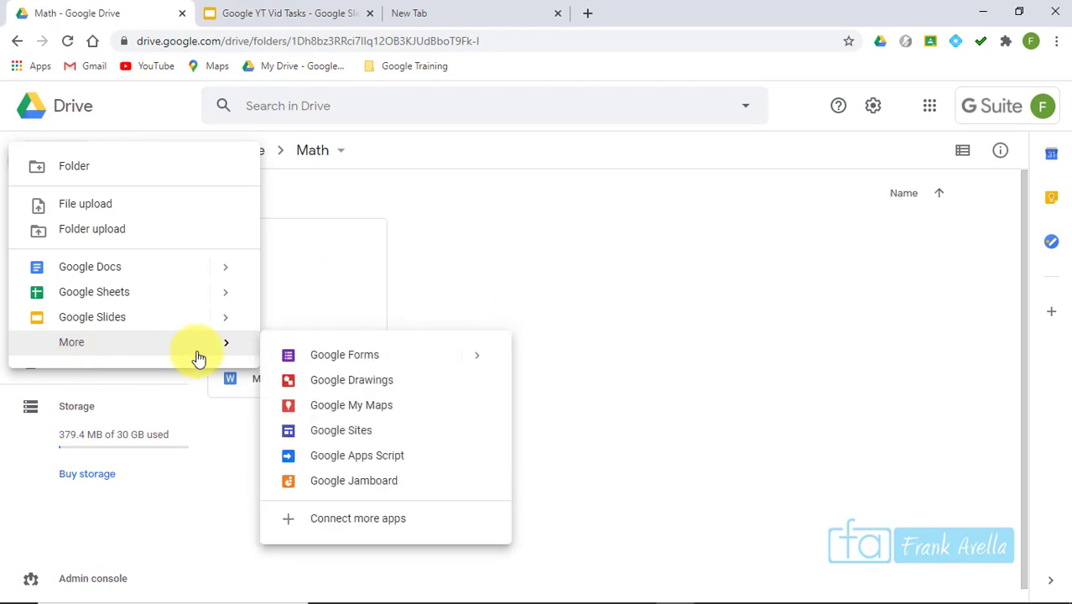
left_click(372, 359)
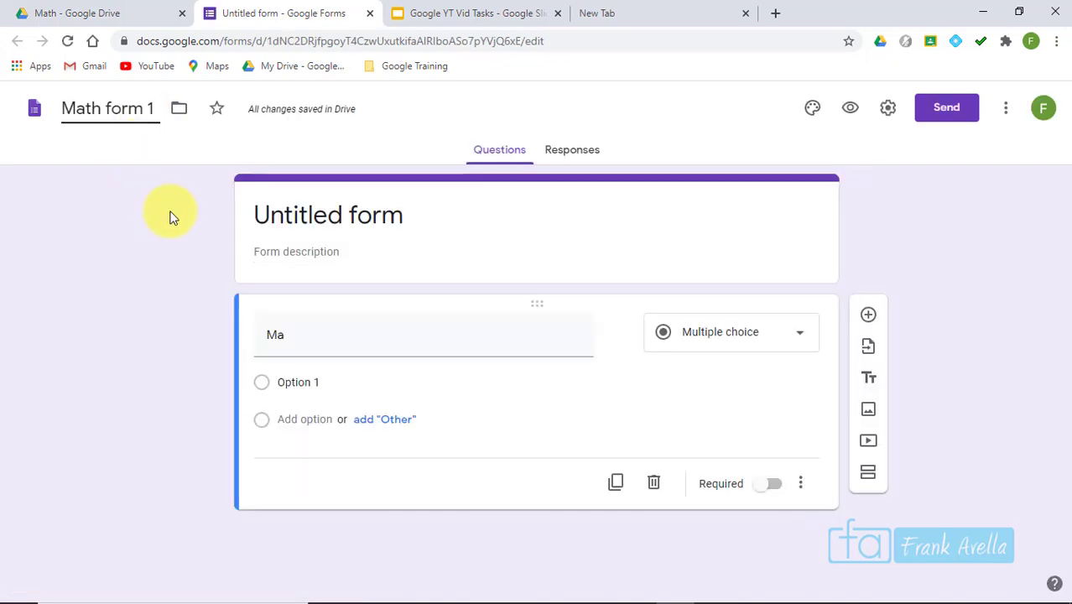
- Name the form "Math form 1", close it, and return to the Math folder's file list
left_click(170, 217)
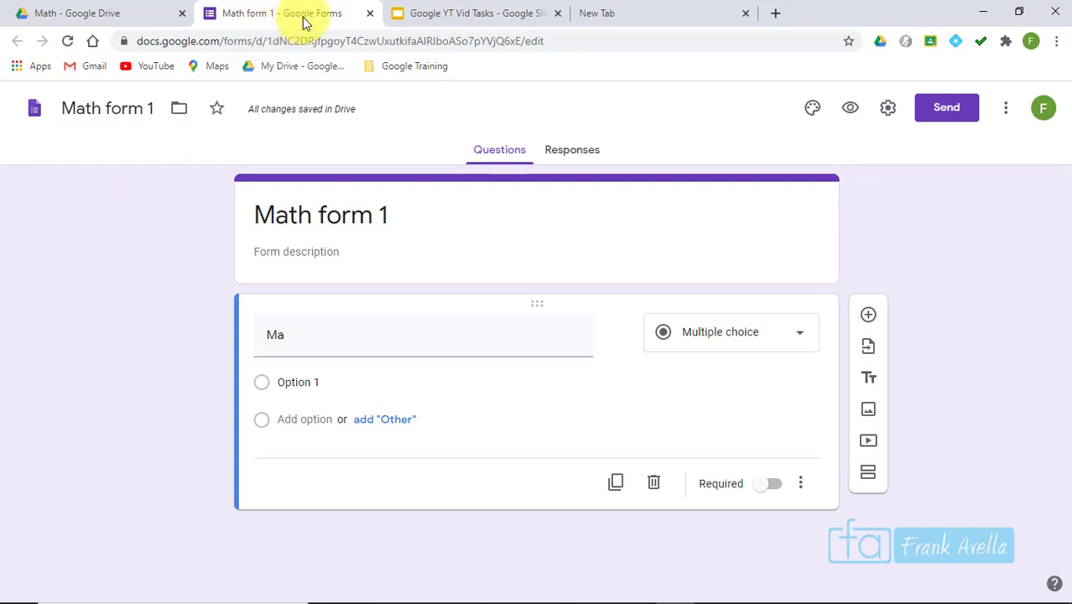
left_click(370, 14)
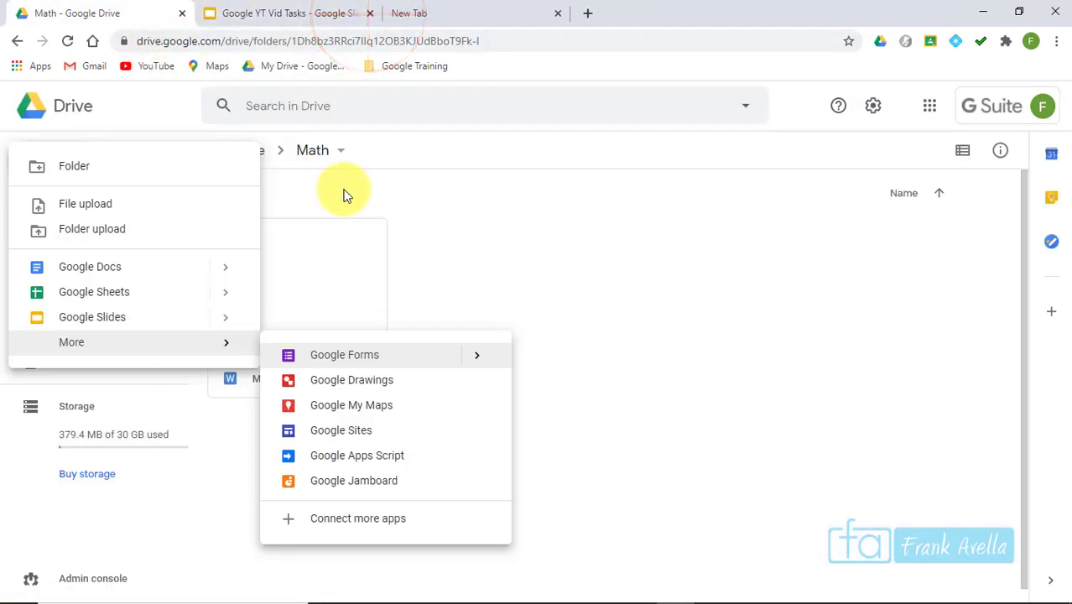
left_click(550, 239)
left_click(457, 189)
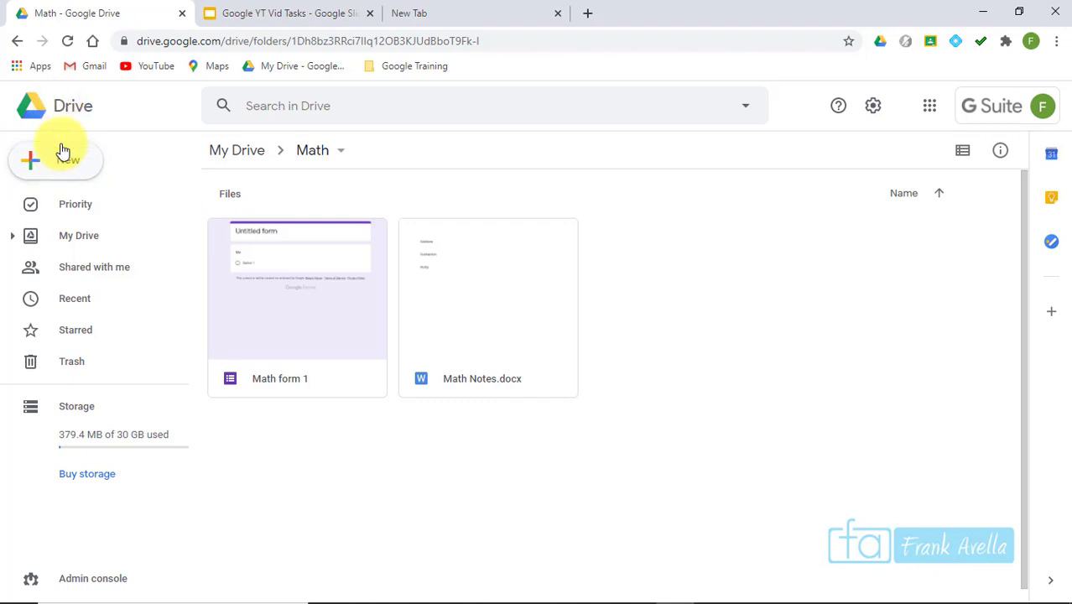
- Search the web for "google forms" and open the Google Forms: Sign-in result
left_click(441, 12)
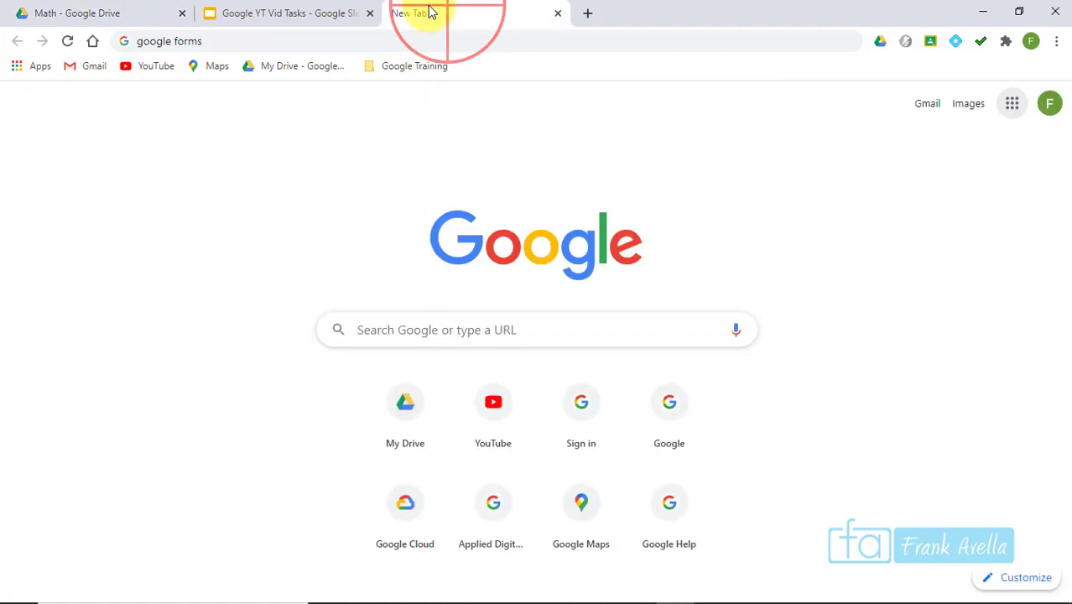
left_click(436, 346)
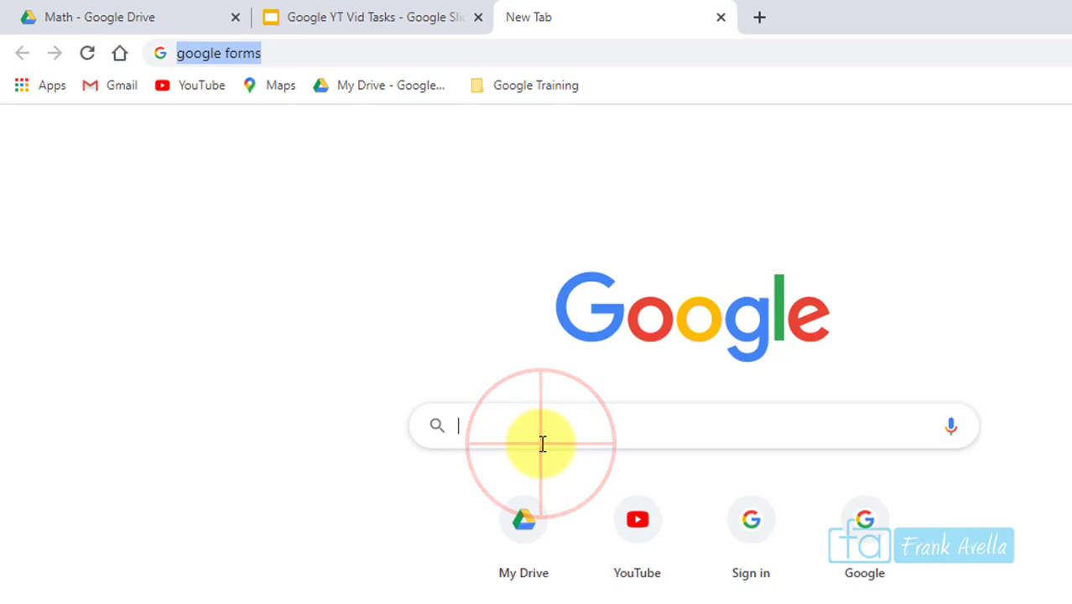
type("google forms")
key("Return")
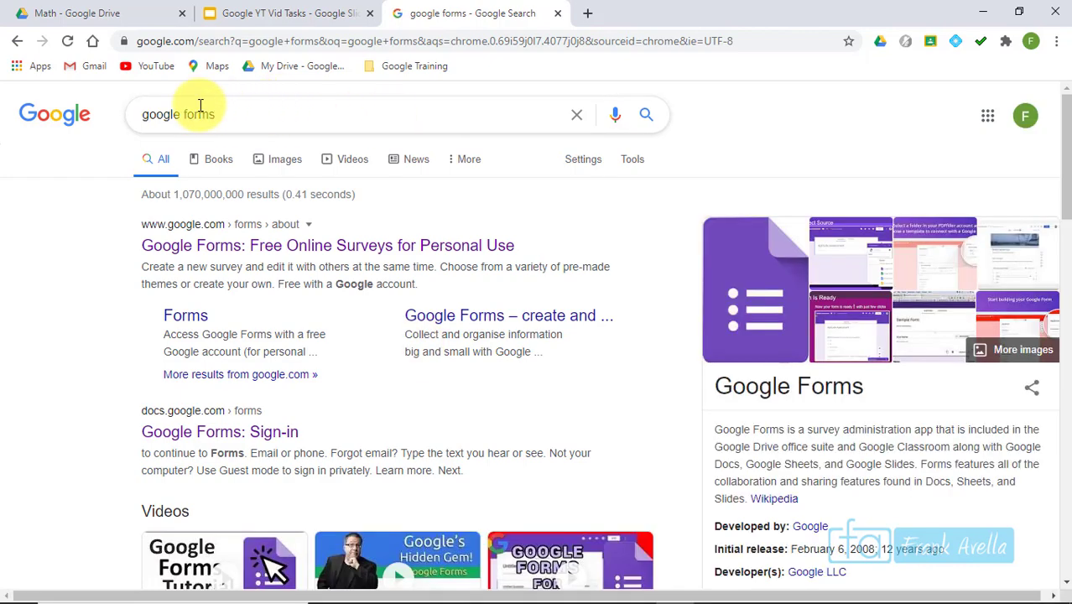
left_click(224, 120)
left_click_drag(224, 120, 98, 121)
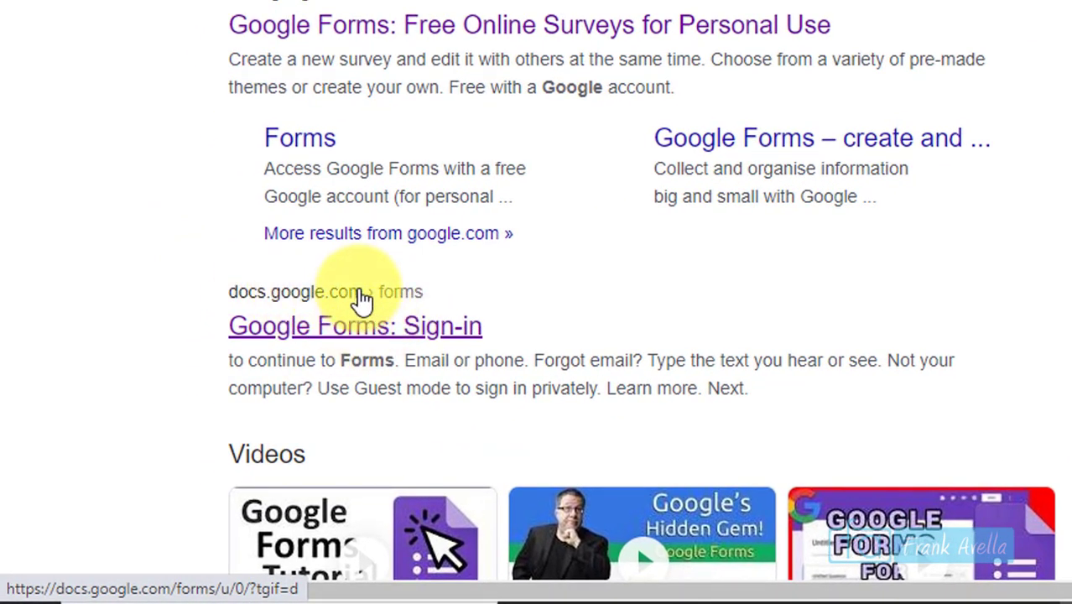
left_click(346, 337)
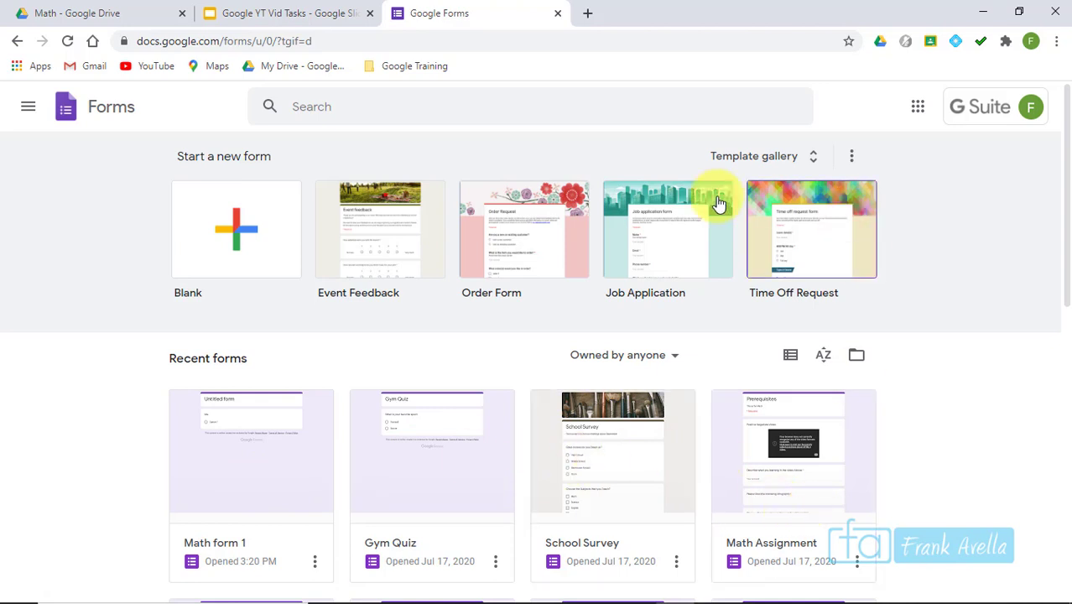
- Compare the Google Forms home page with the contents of the Math folder in Google Drive
left_click(76, 12)
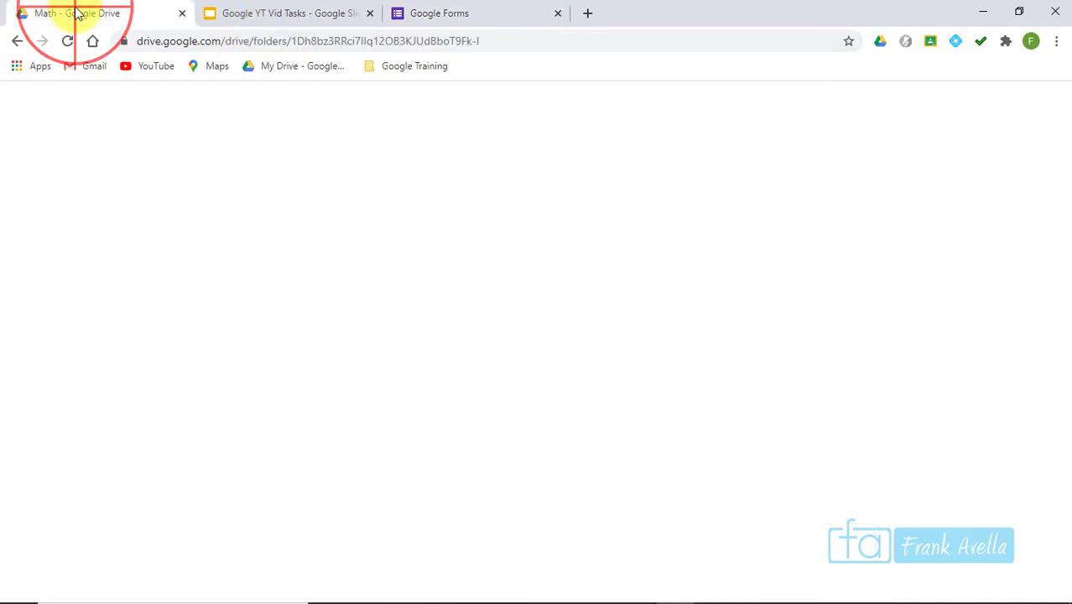
left_click(474, 18)
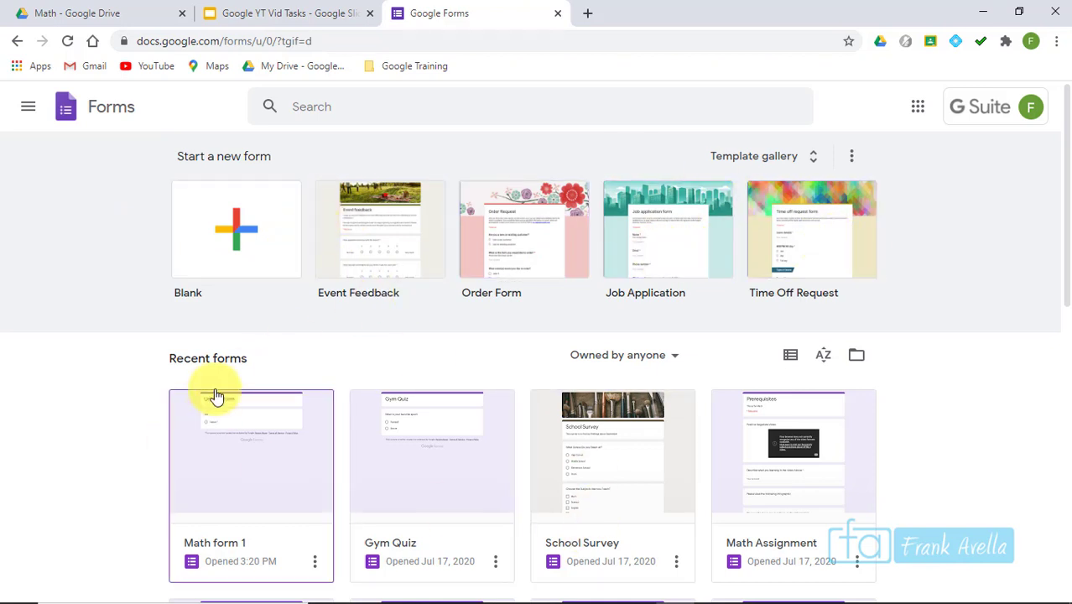
left_click(80, 13)
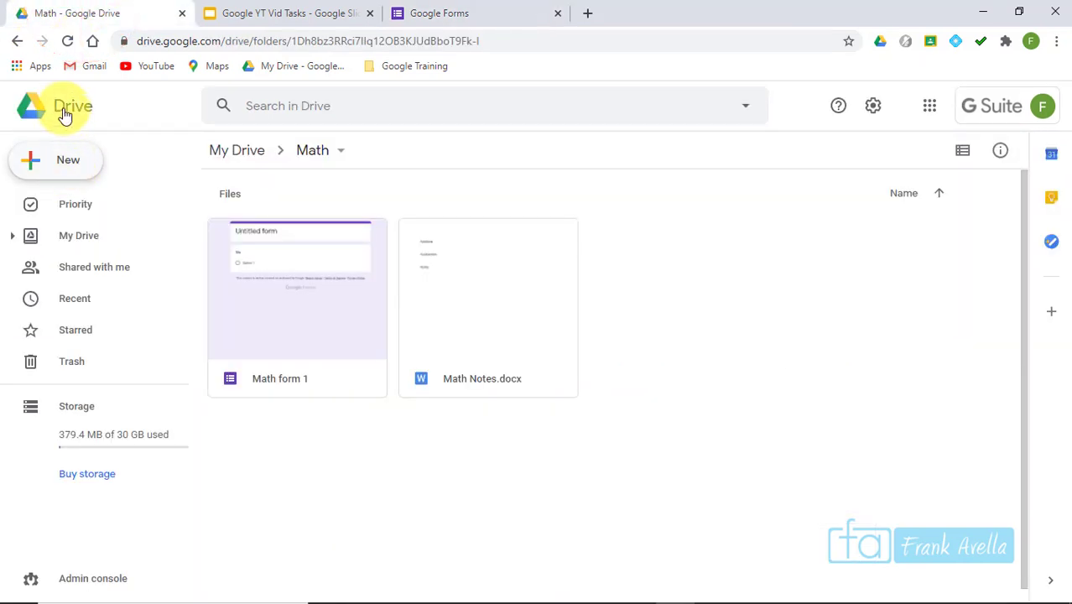
- Switch to the Google YT Vid Tasks presentation and highlight the topic "Name, Title, Description"
left_click(256, 15)
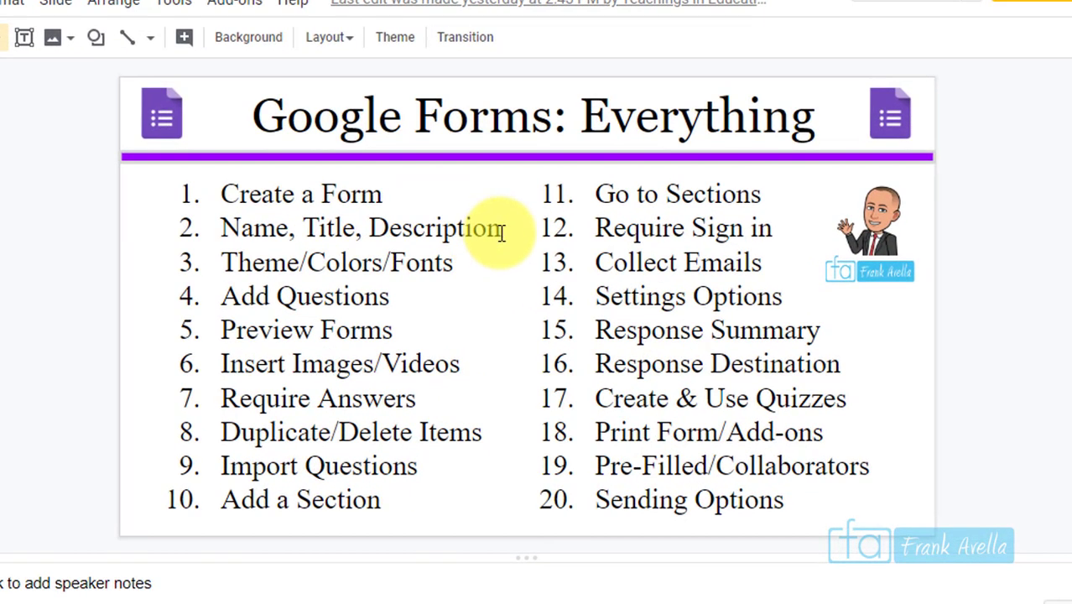
left_click(580, 292)
left_click_drag(501, 233, 256, 233)
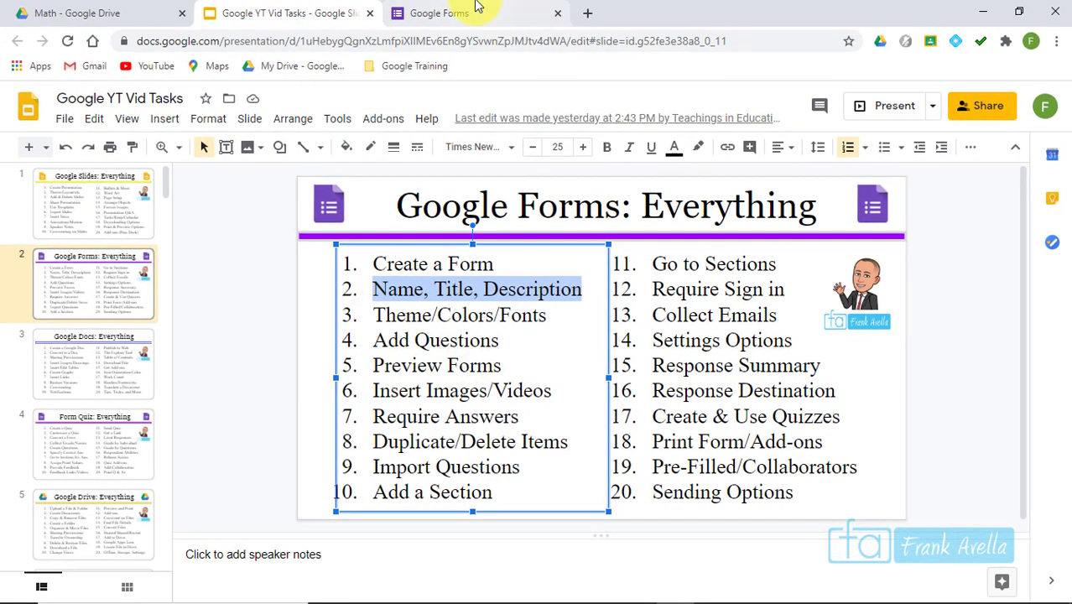
- Create a blank form in Google Forms, title it "Back to School Survey", and give its file the same name
left_click(478, 10)
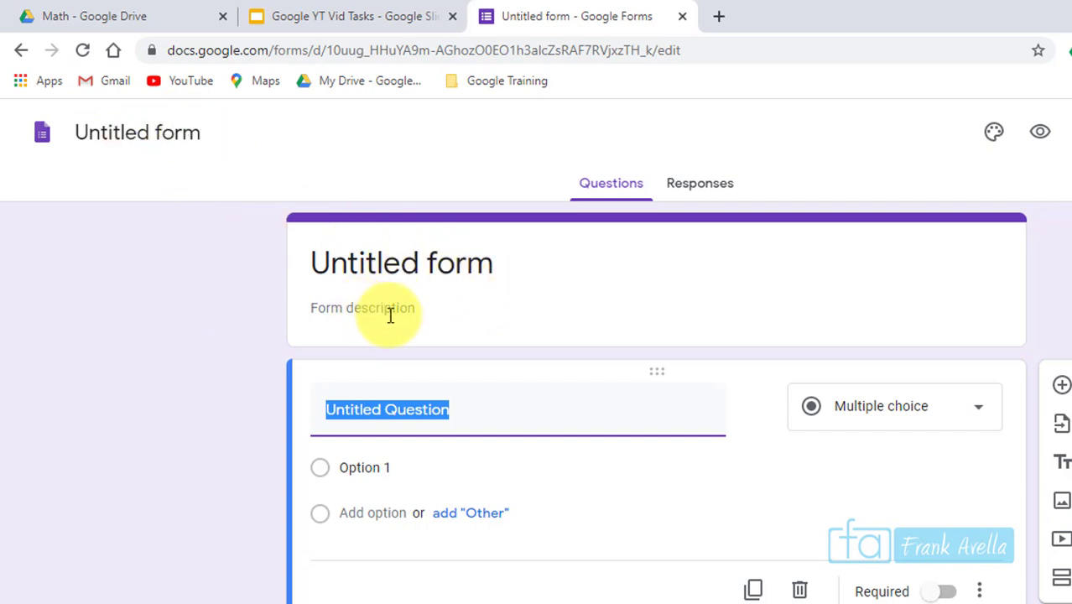
left_click(337, 215)
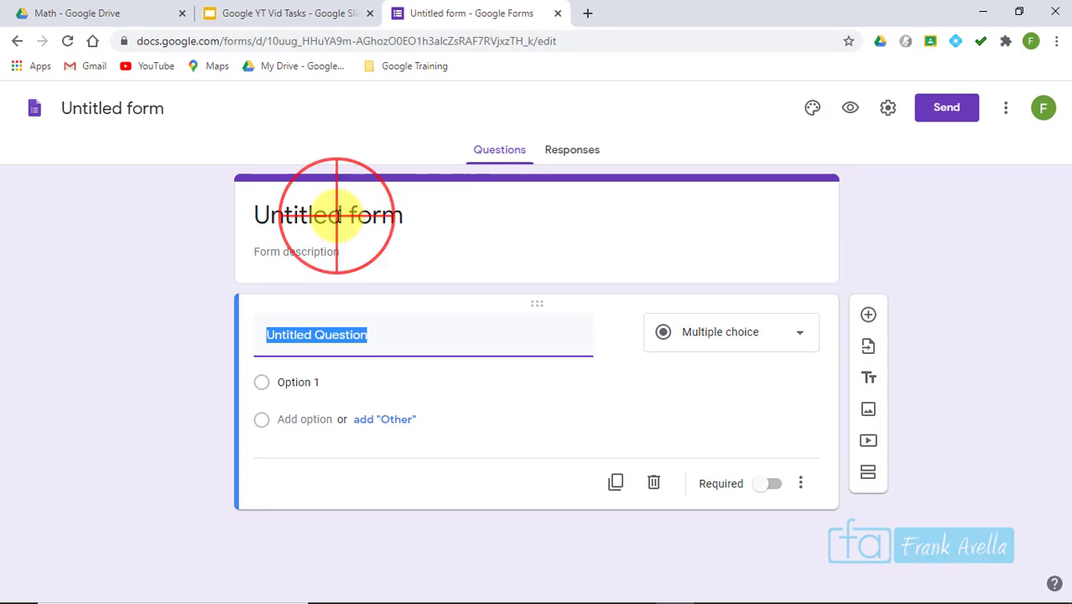
type("Back to School Survey")
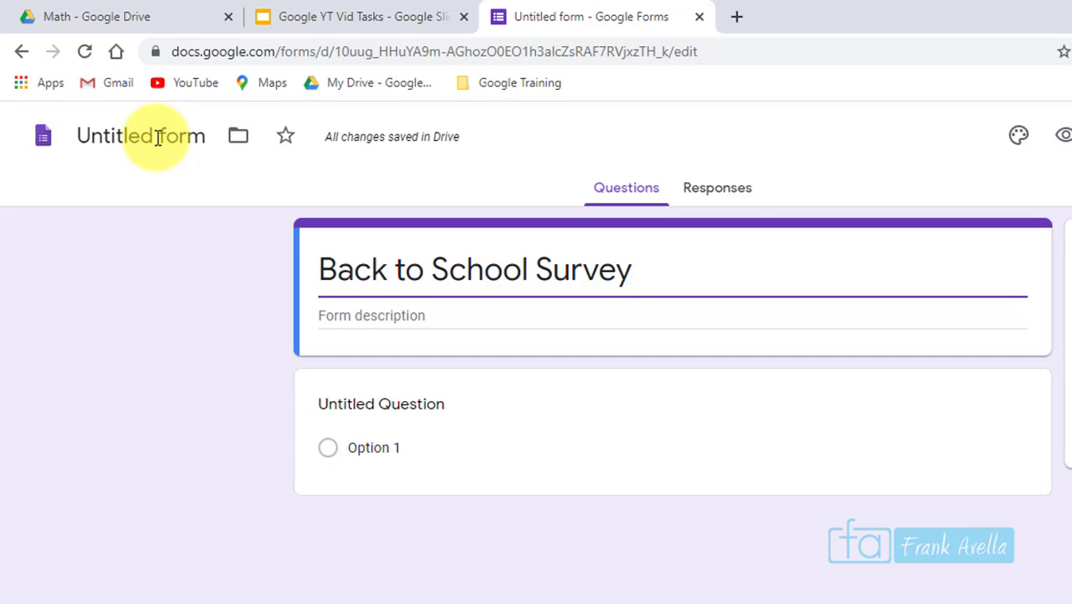
left_click(157, 138)
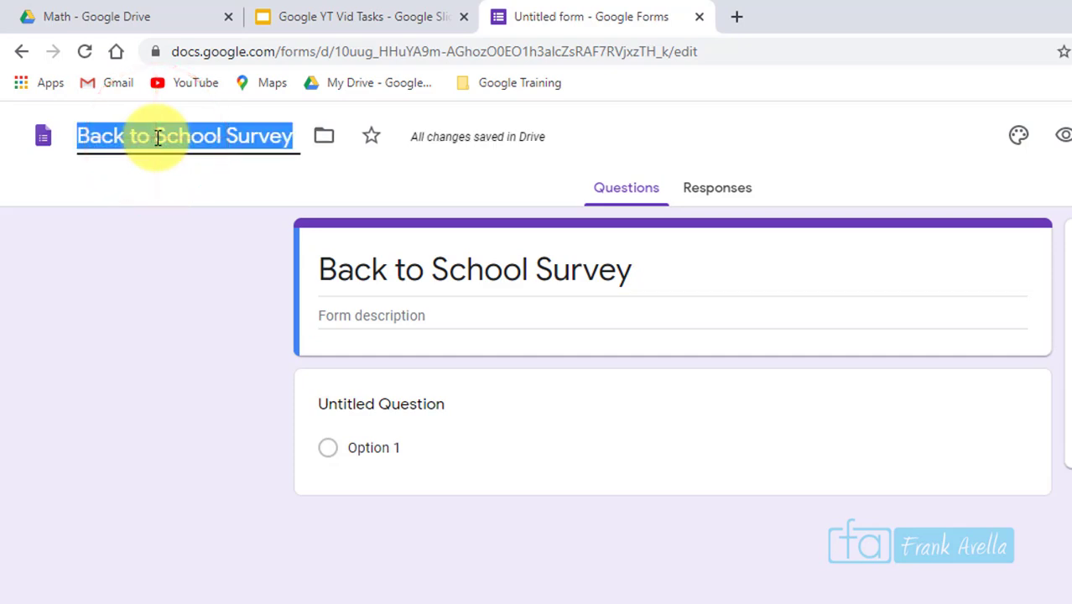
left_click(411, 268)
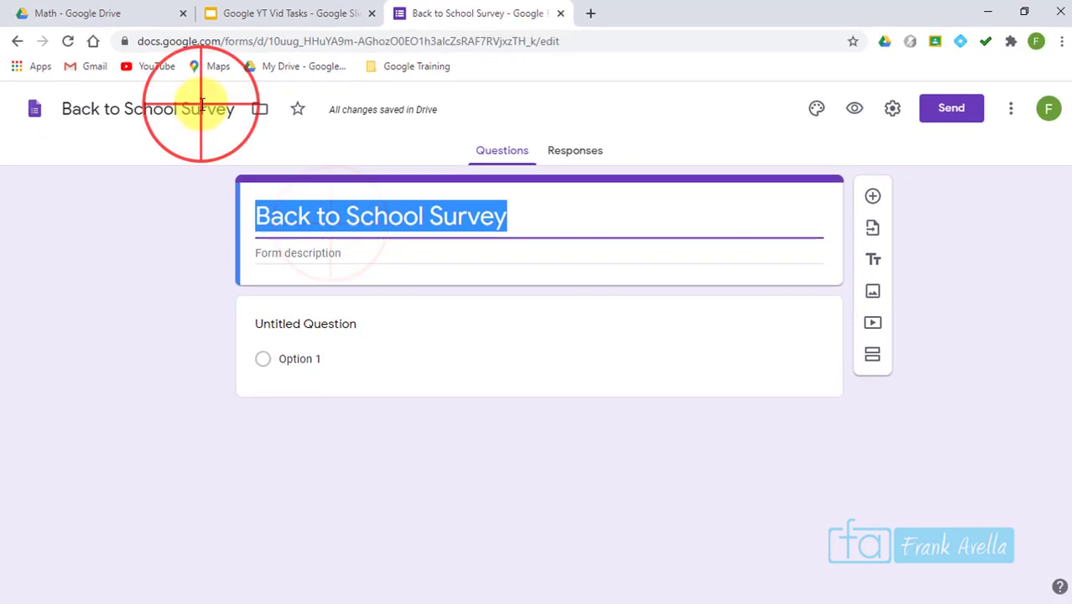
- Shorten the form's file name to "School Survey"
left_click(202, 104)
left_click_drag(231, 110, 64, 106)
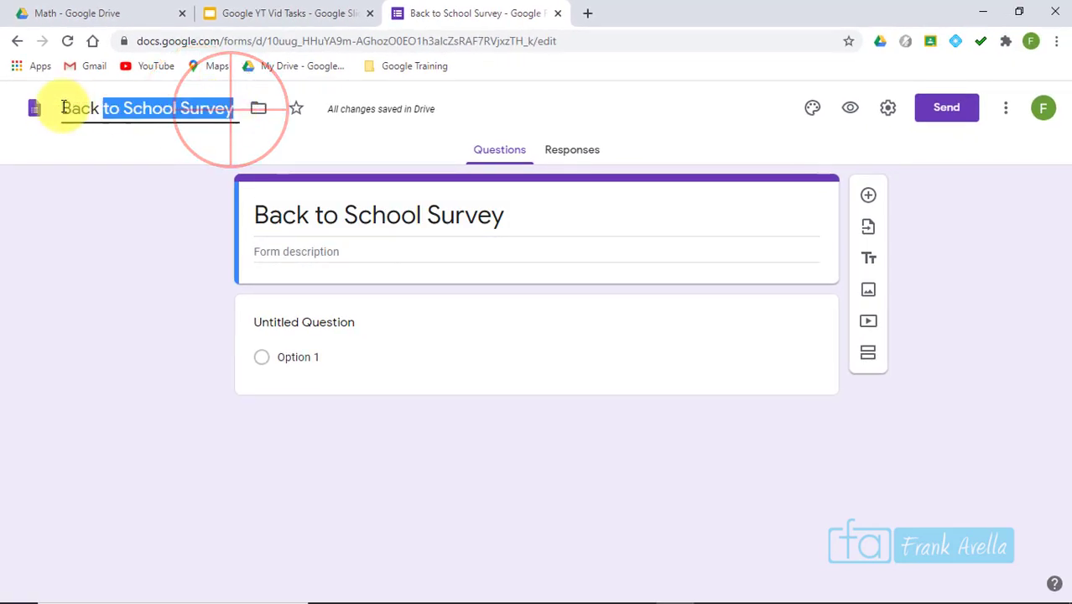
key("BackSpace")
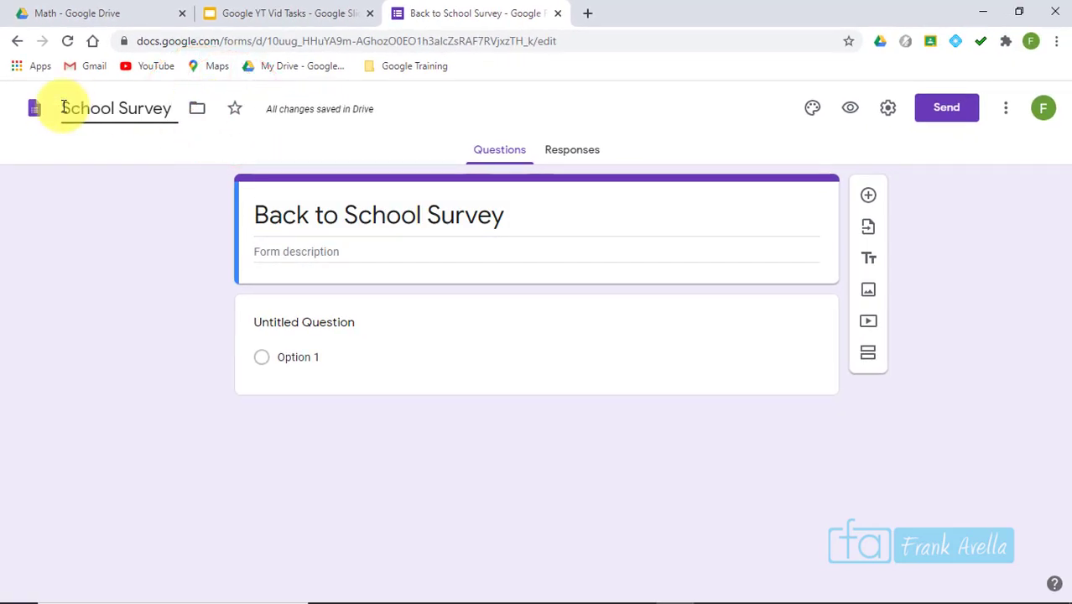
left_click(365, 201)
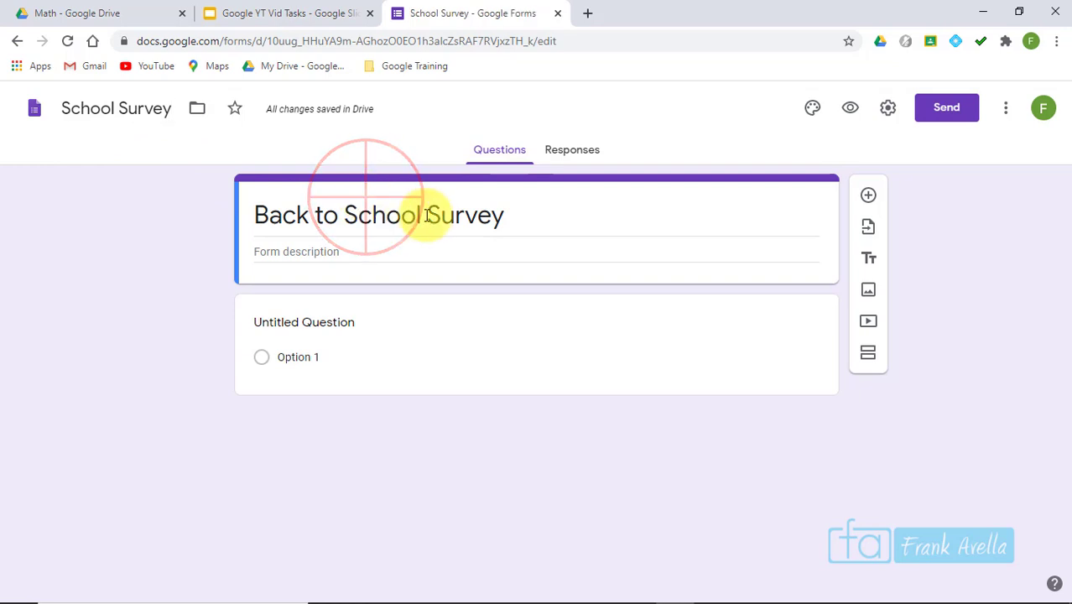
triple_click(430, 216)
left_click(125, 108)
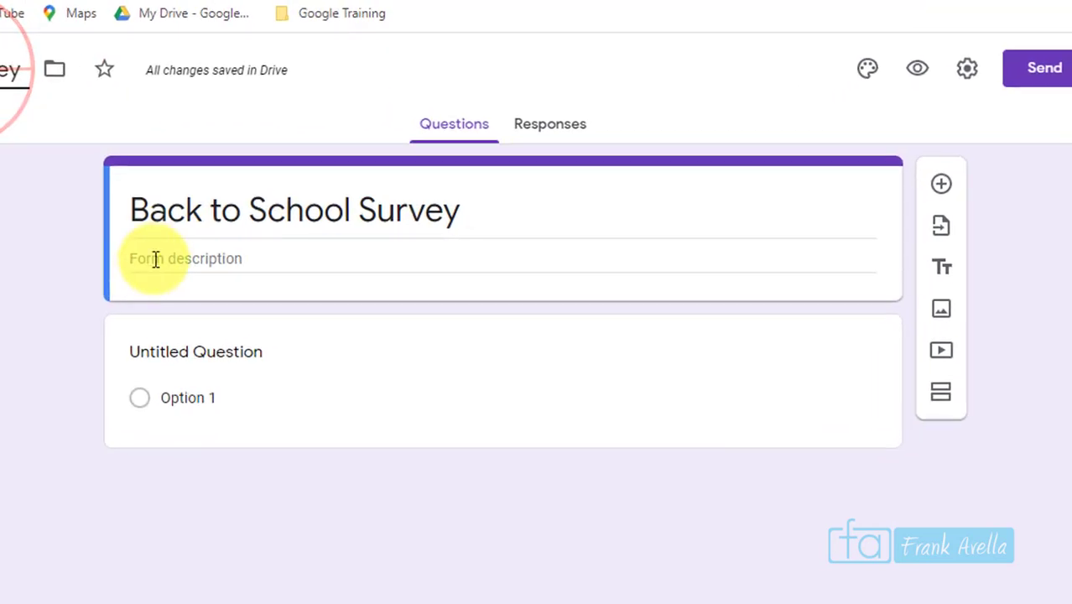
- Add the form description "This is a questionnaire for back to school"
left_click(263, 253)
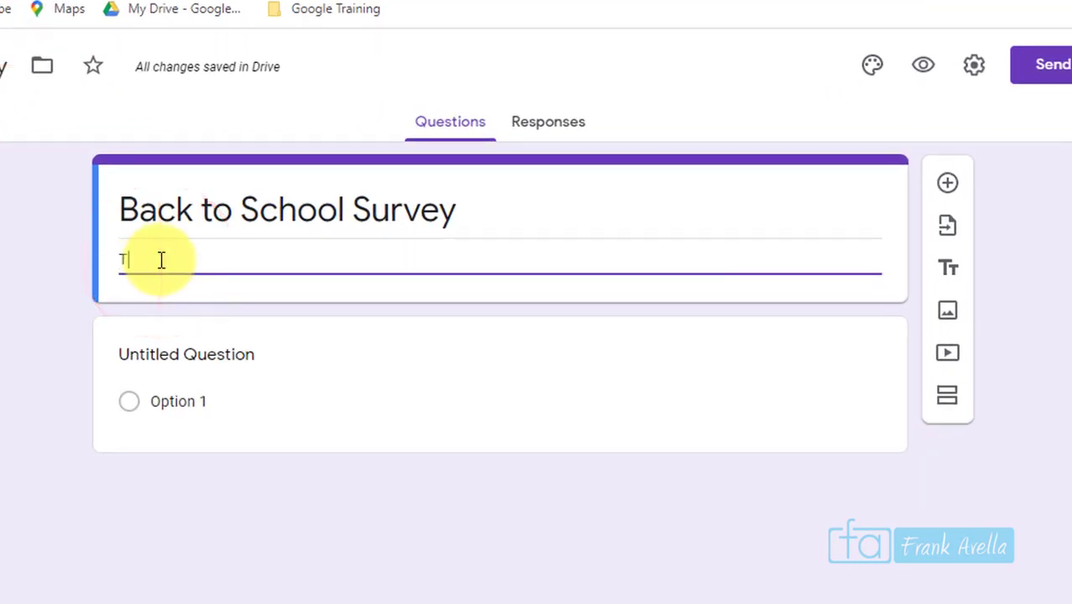
type("This is a questionnaire for back to school")
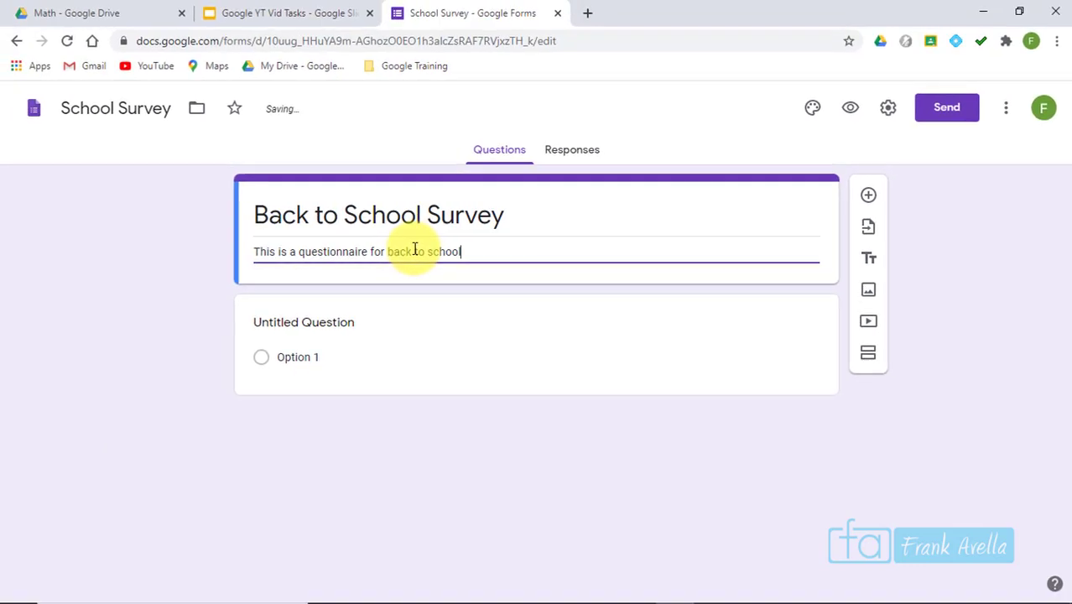
left_click(146, 312)
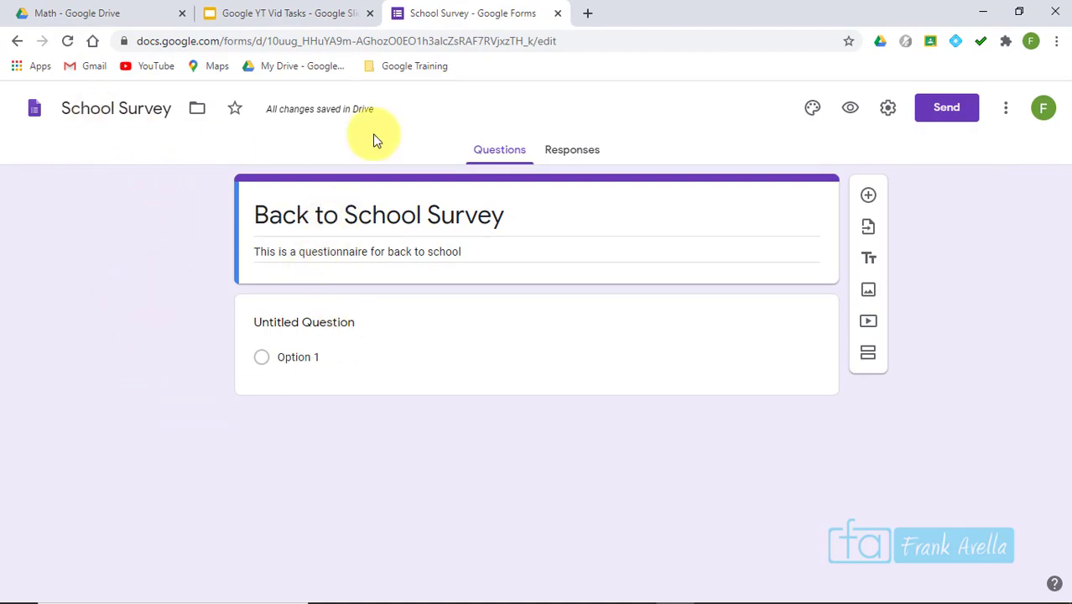
- Switch to the Google YT Vid Tasks presentation and highlight the topic "Theme/Colors/Fonts"
left_click(295, 12)
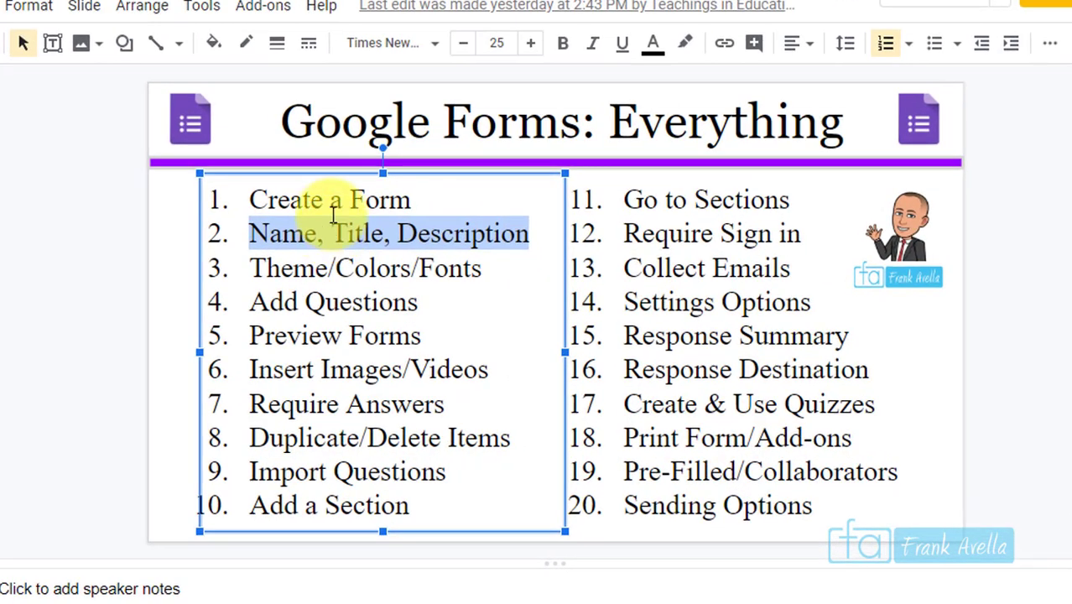
left_click_drag(489, 268, 239, 268)
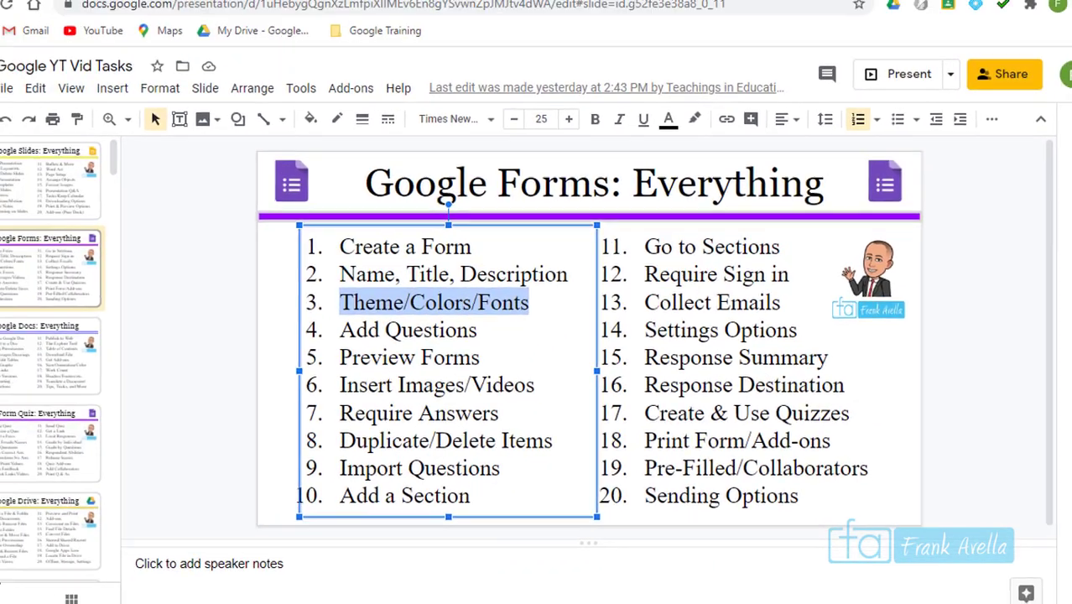
- Switch to the School Survey form in Google Forms and insert the colored pencils image from the Work and School themes as its header
left_click(417, 15)
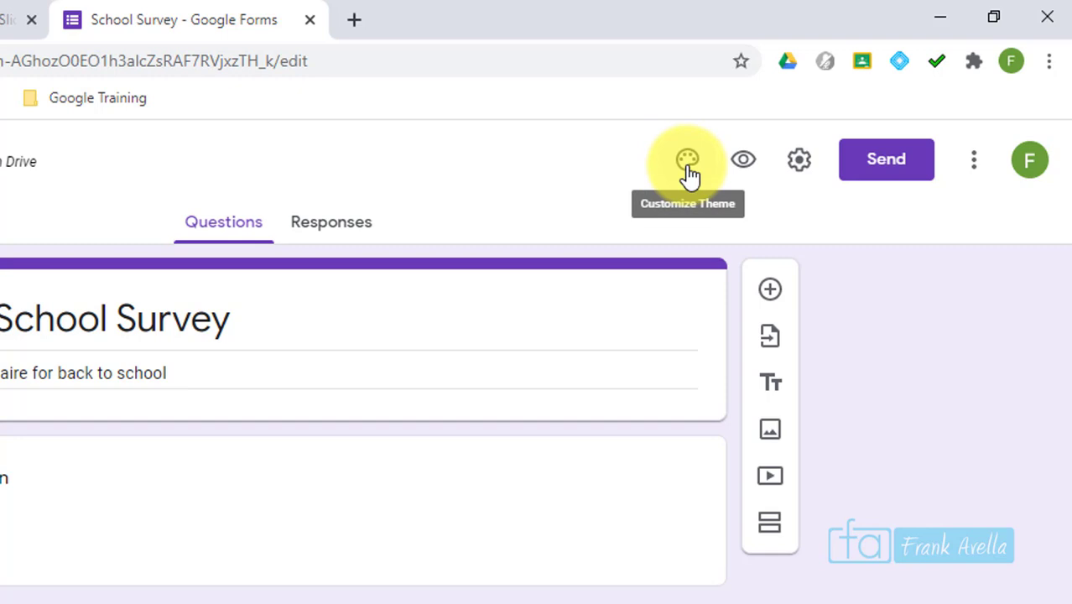
left_click(688, 168)
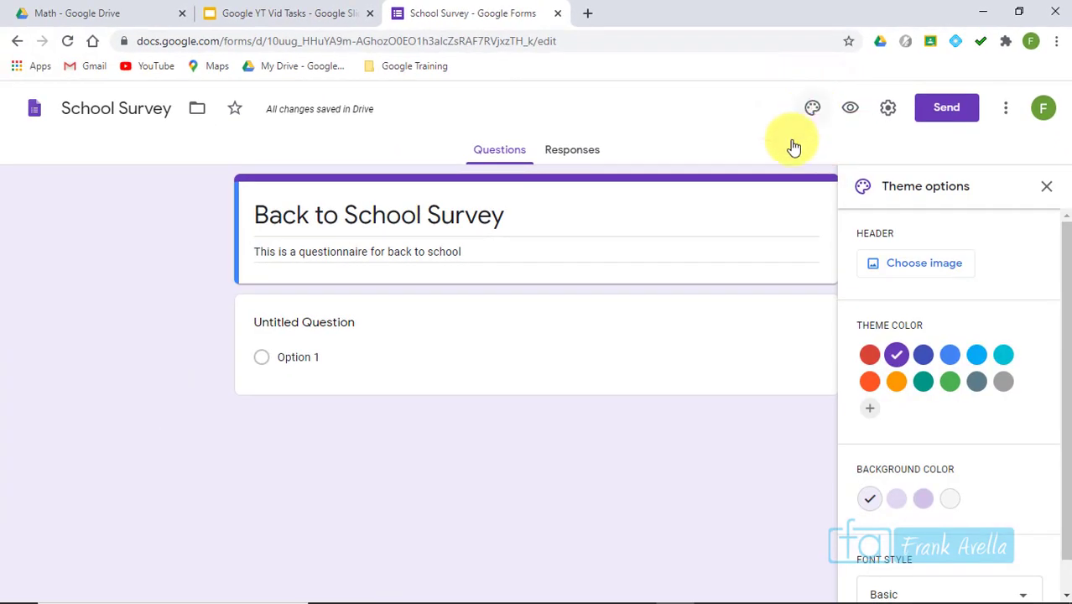
left_click(1067, 256)
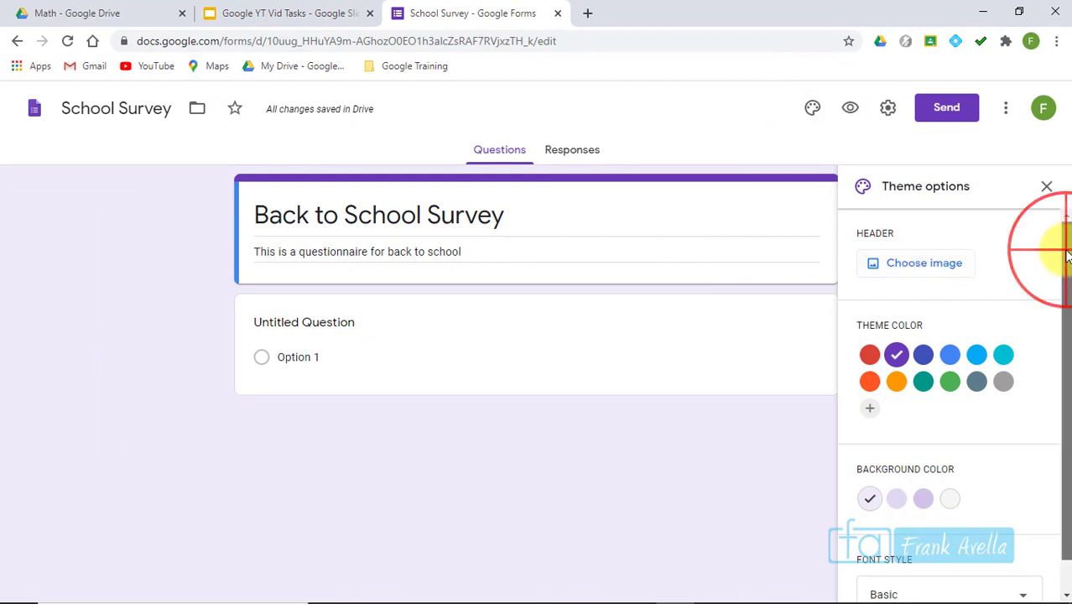
left_click_drag(1067, 256, 1057, 232)
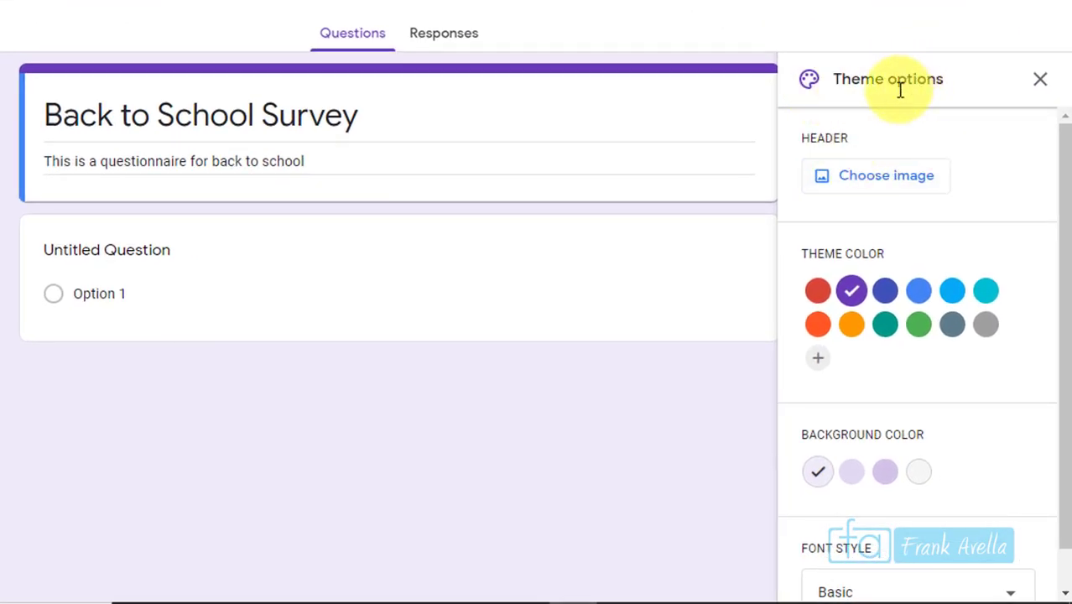
left_click(868, 178)
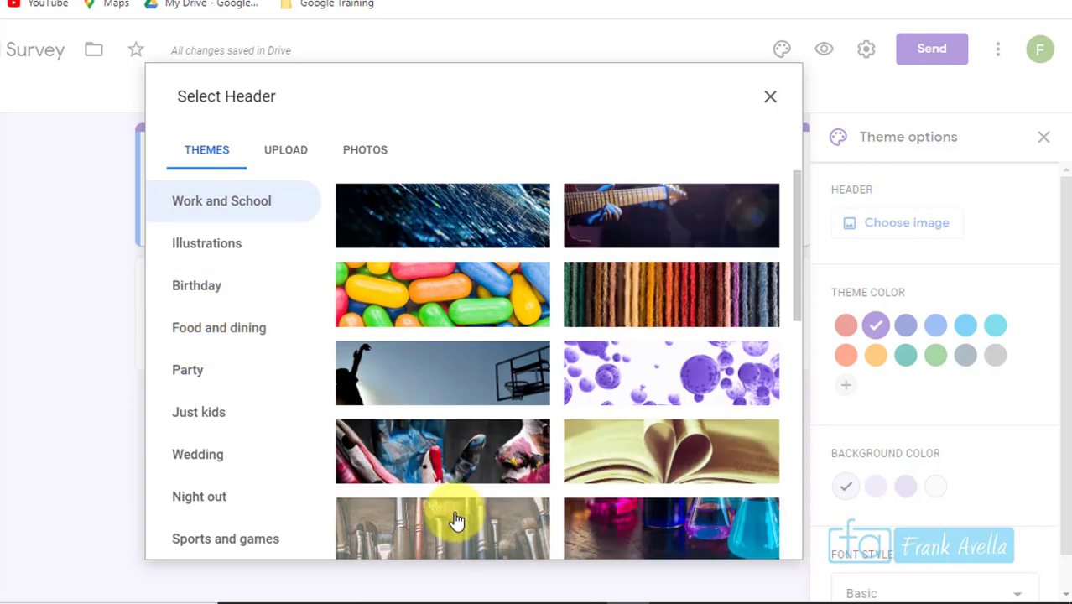
left_click_drag(792, 235, 802, 307)
left_click(632, 382)
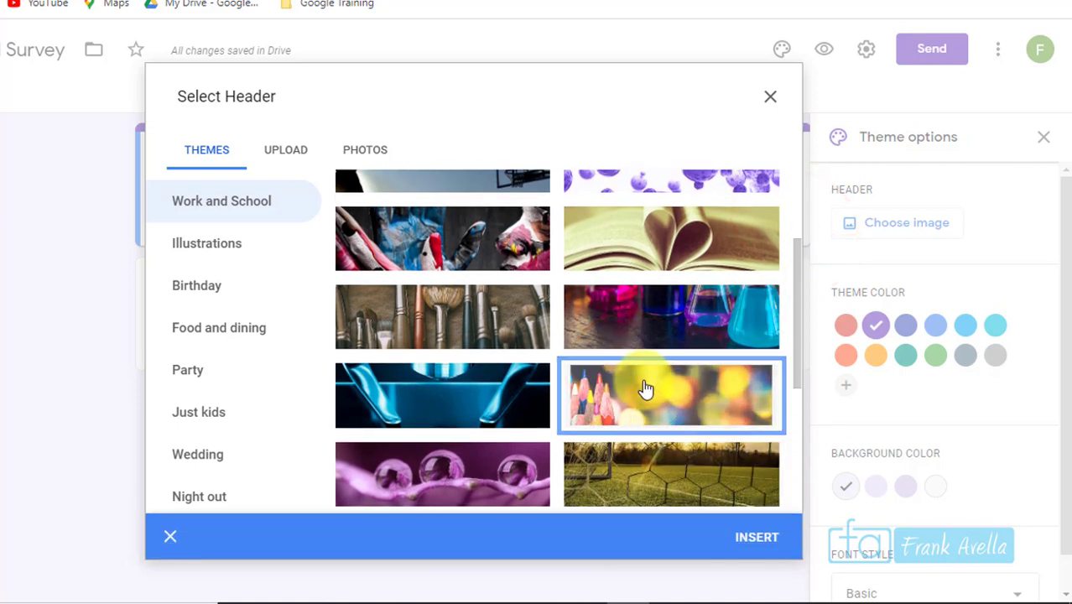
left_click(755, 537)
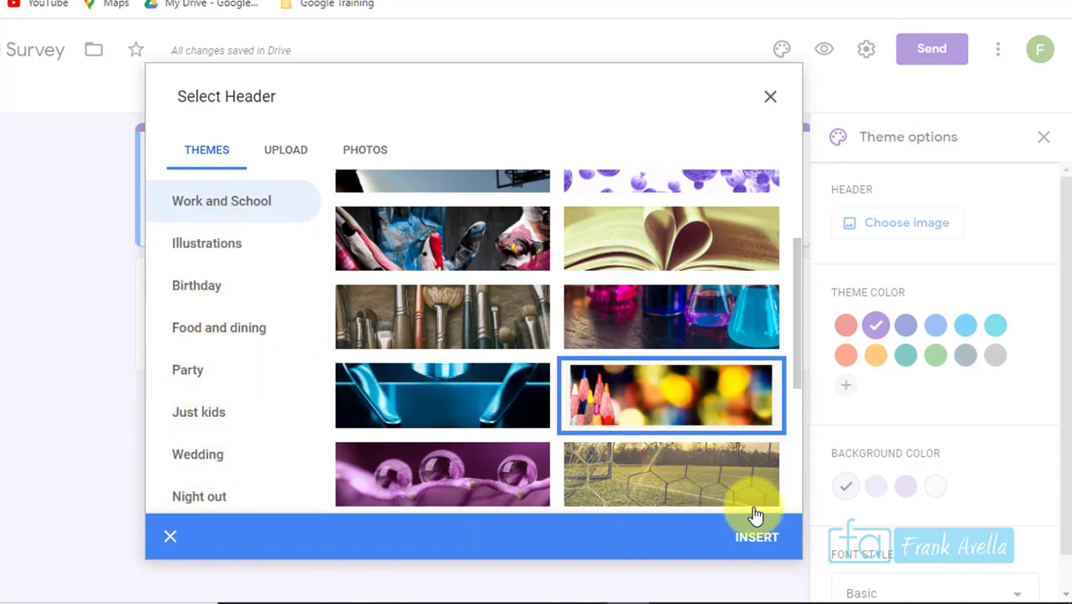
left_click(757, 540)
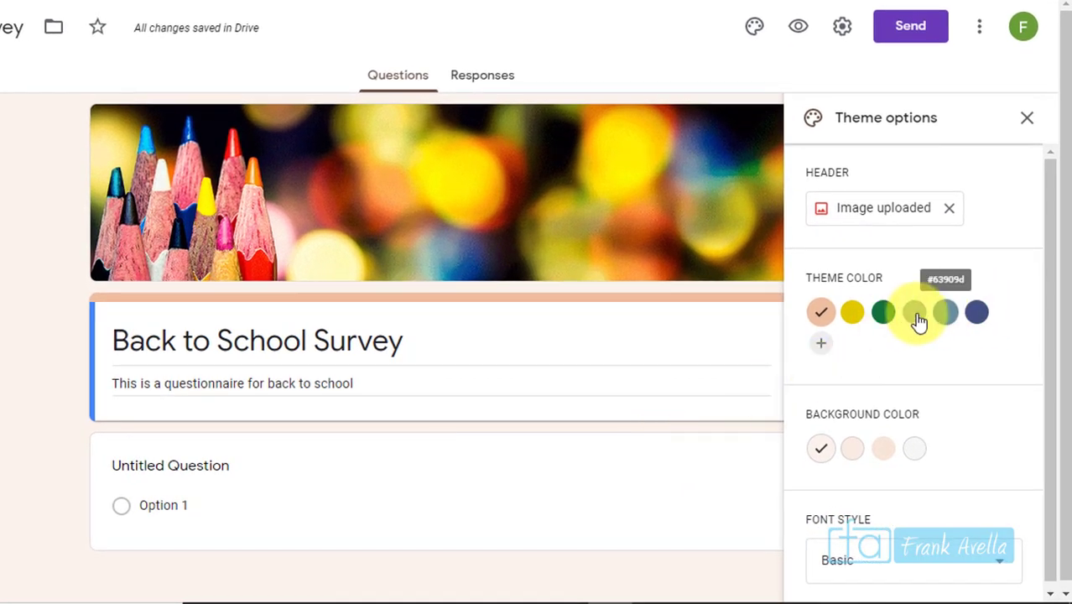
- Set the form's theme color to gray-green and its background color to the Dark shade
left_click(914, 321)
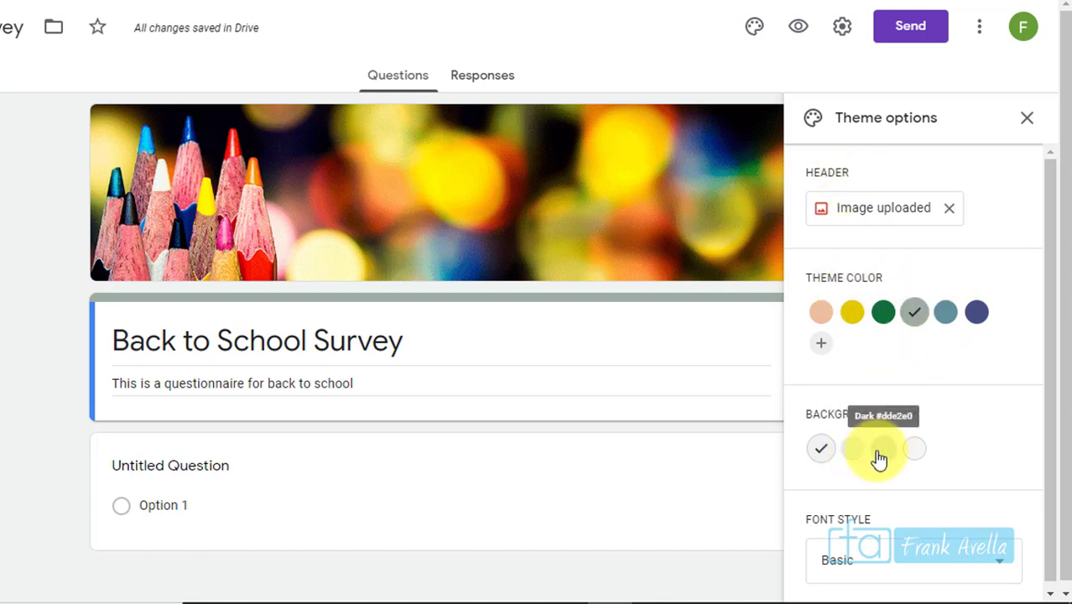
left_click(892, 449)
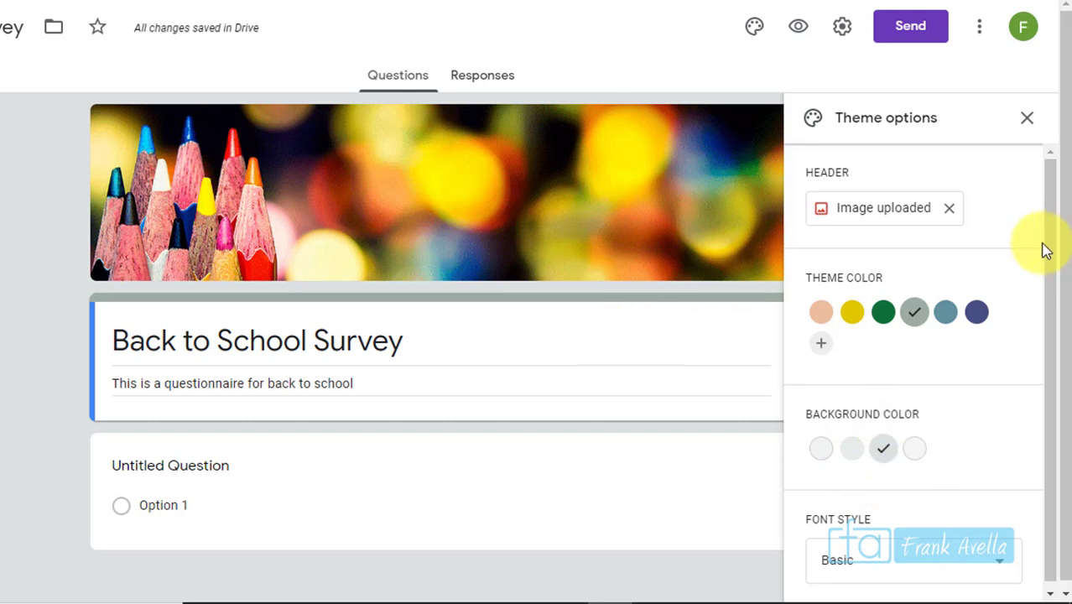
- Change the form's font style to Playful and check the lettering of the form title
left_click_drag(1043, 246, 1048, 347)
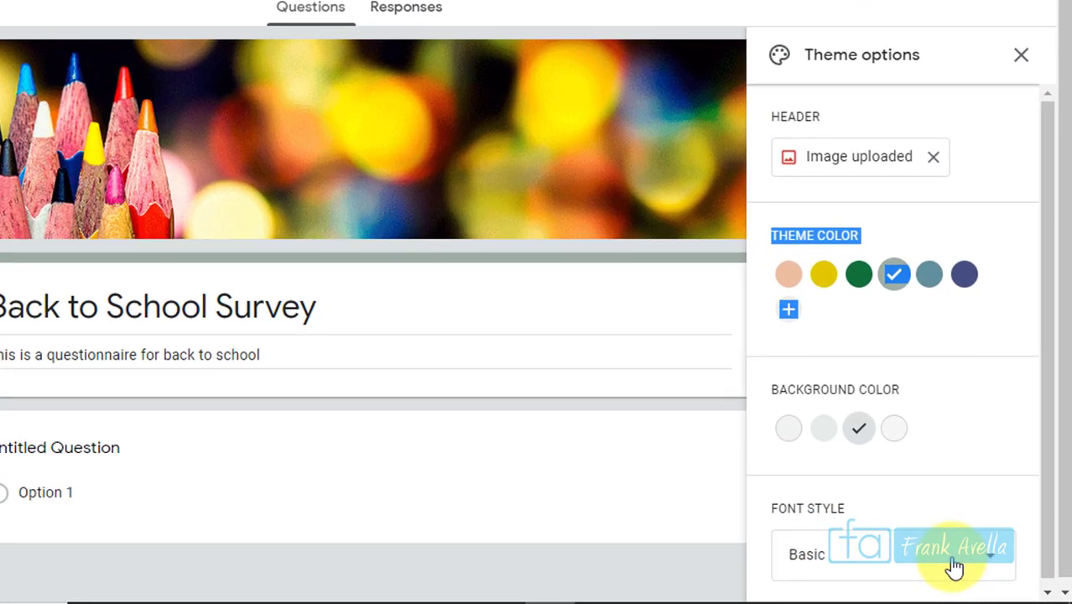
left_click(955, 561)
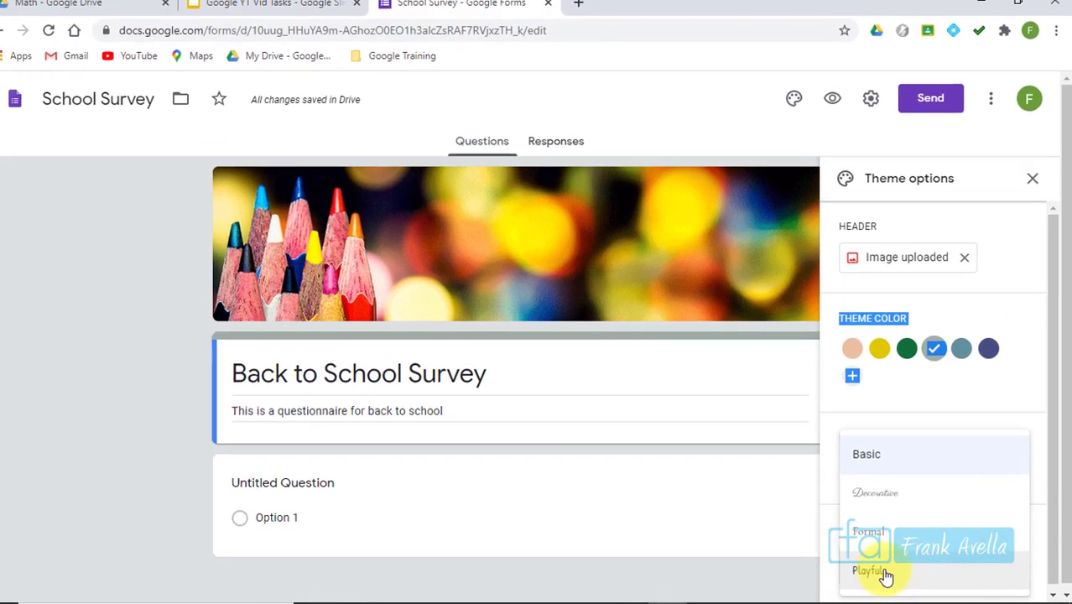
left_click(869, 571)
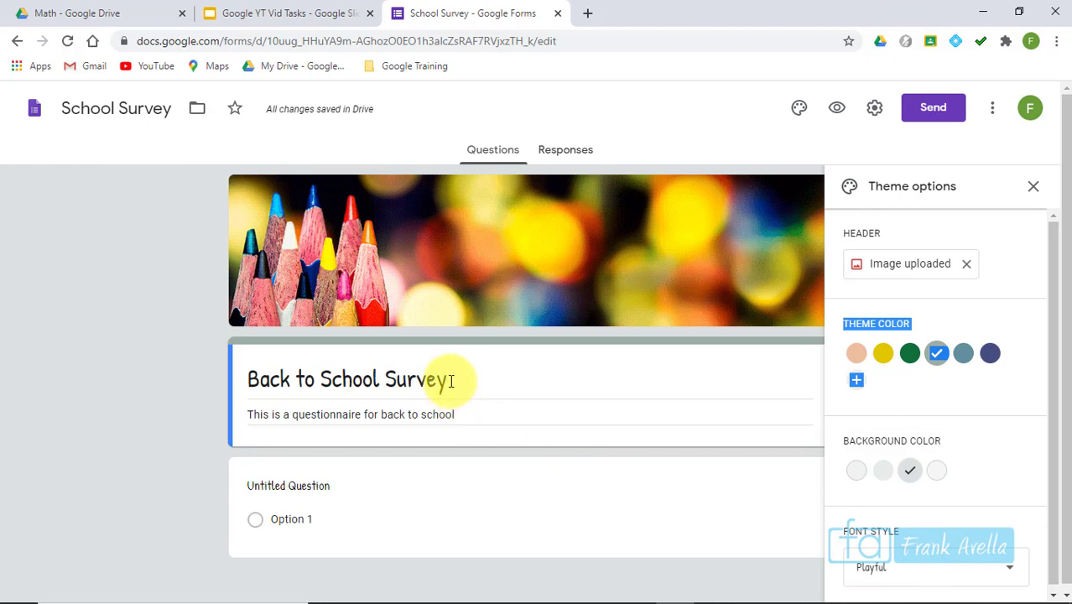
left_click_drag(249, 381, 421, 379)
left_click(447, 378)
- Switch to the Google YT Vid Tasks presentation and highlight the topic "Add Questions"
left_click(124, 407)
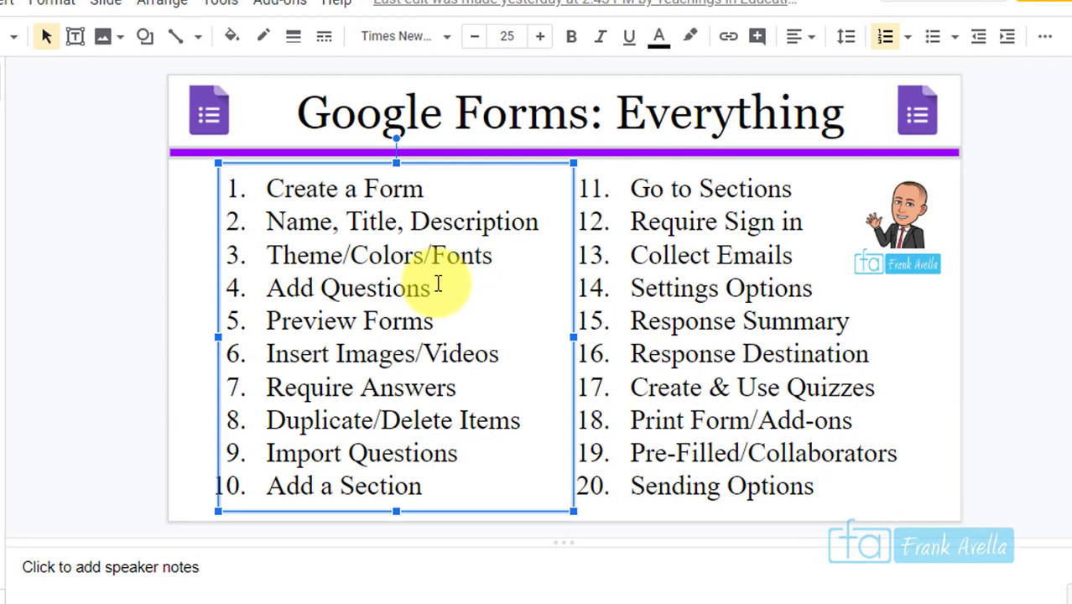
left_click_drag(436, 284, 261, 272)
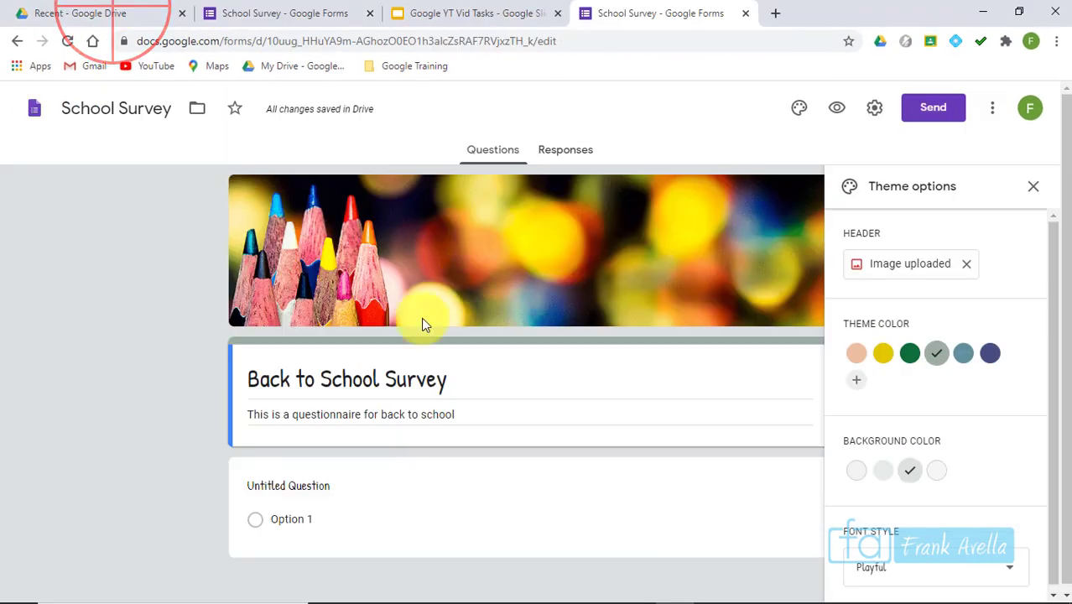
- Close the School Survey form's theme options, open the untitled question for editing, and choose Multiple choice as its type
left_click(533, 391)
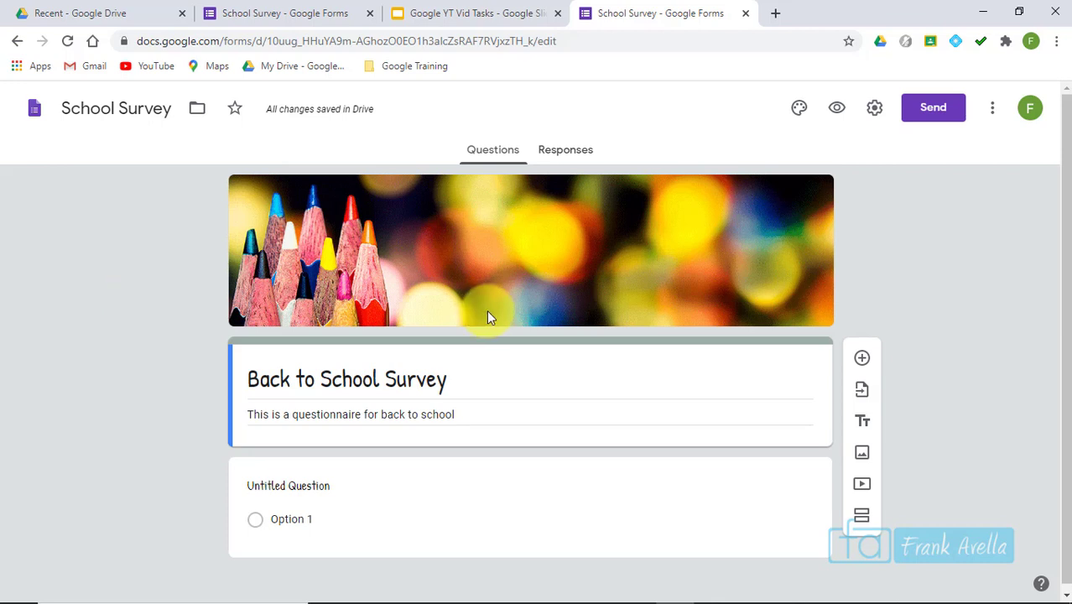
left_click_drag(1065, 161, 1062, 193)
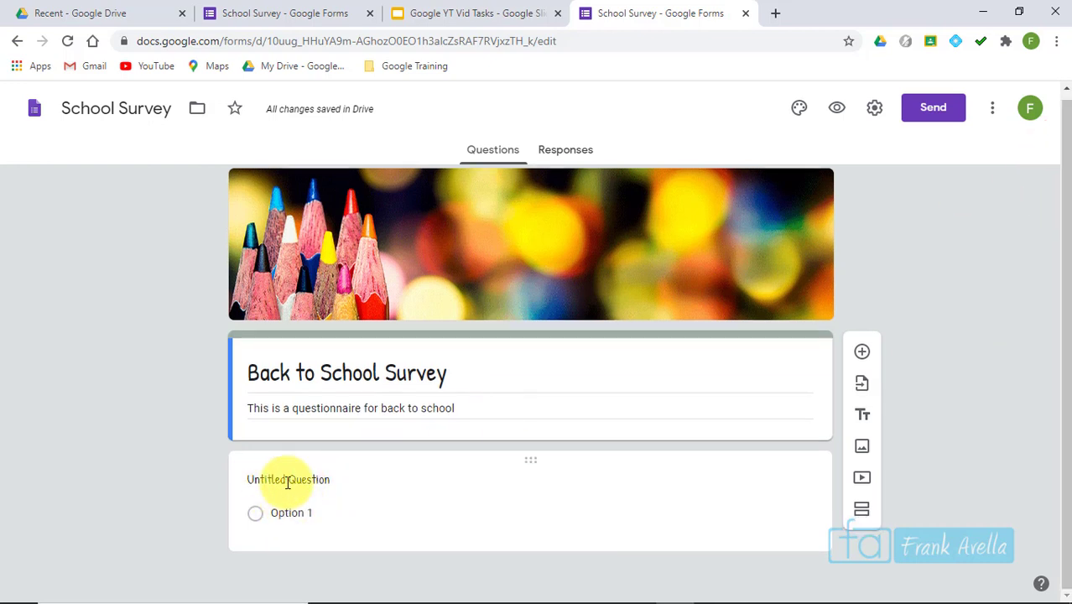
left_click(437, 524)
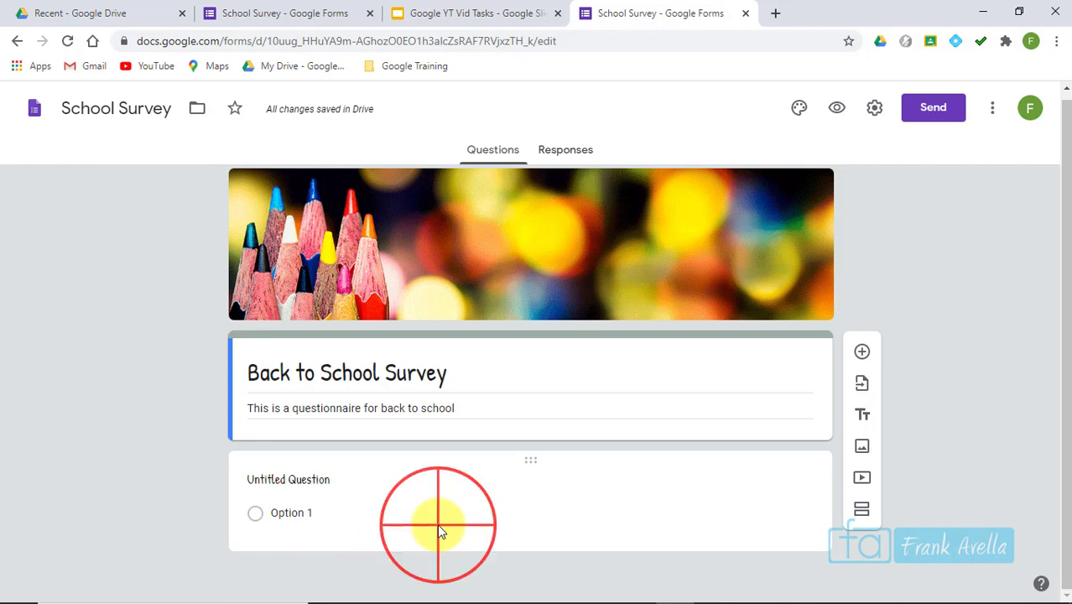
left_click(1065, 264)
left_click_drag(1065, 264, 1057, 364)
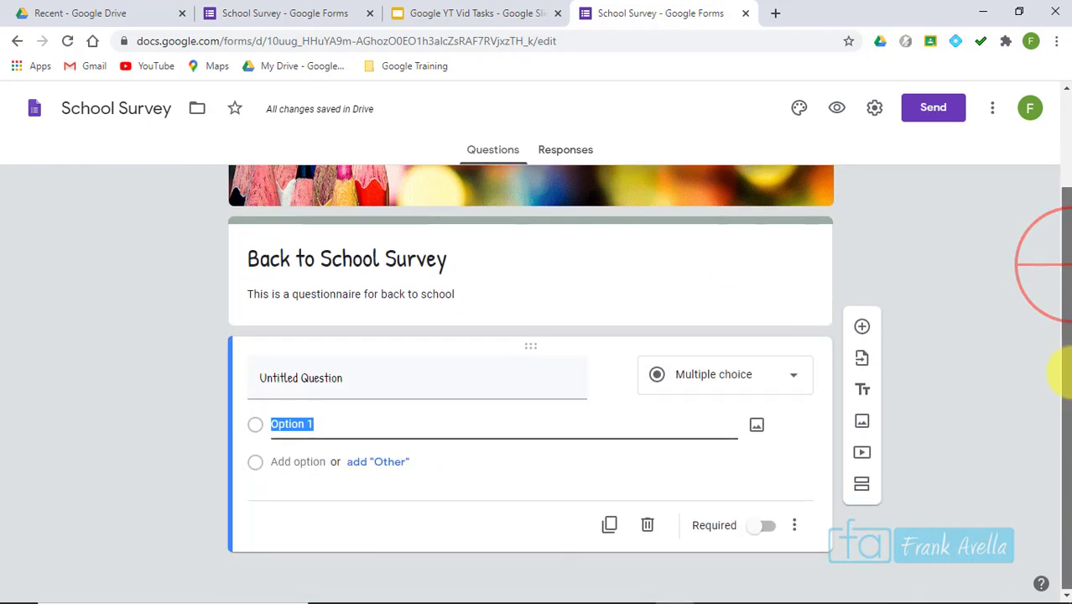
left_click(780, 382)
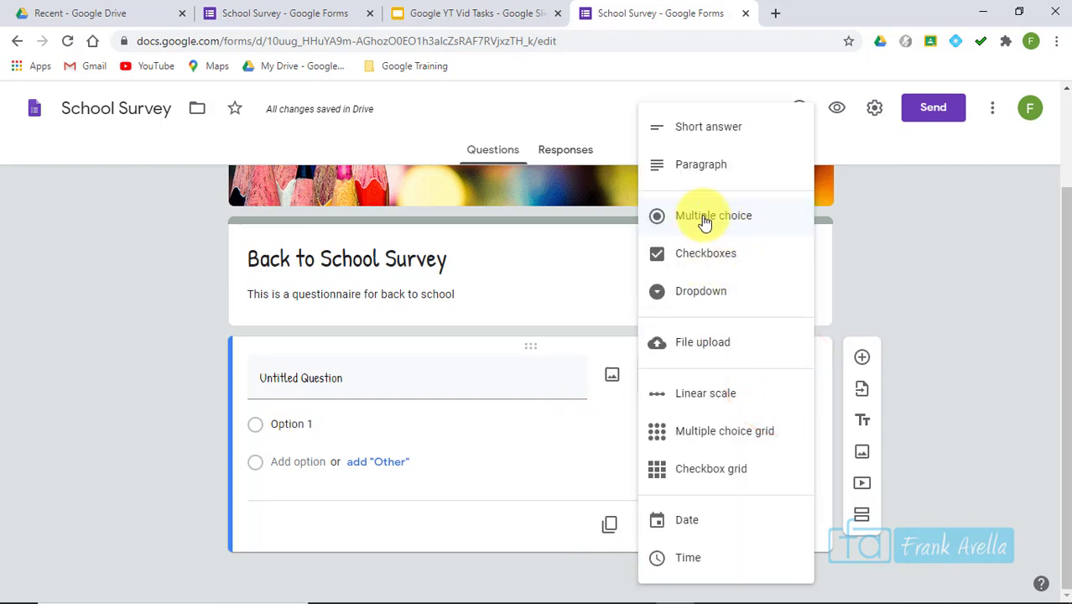
left_click(703, 219)
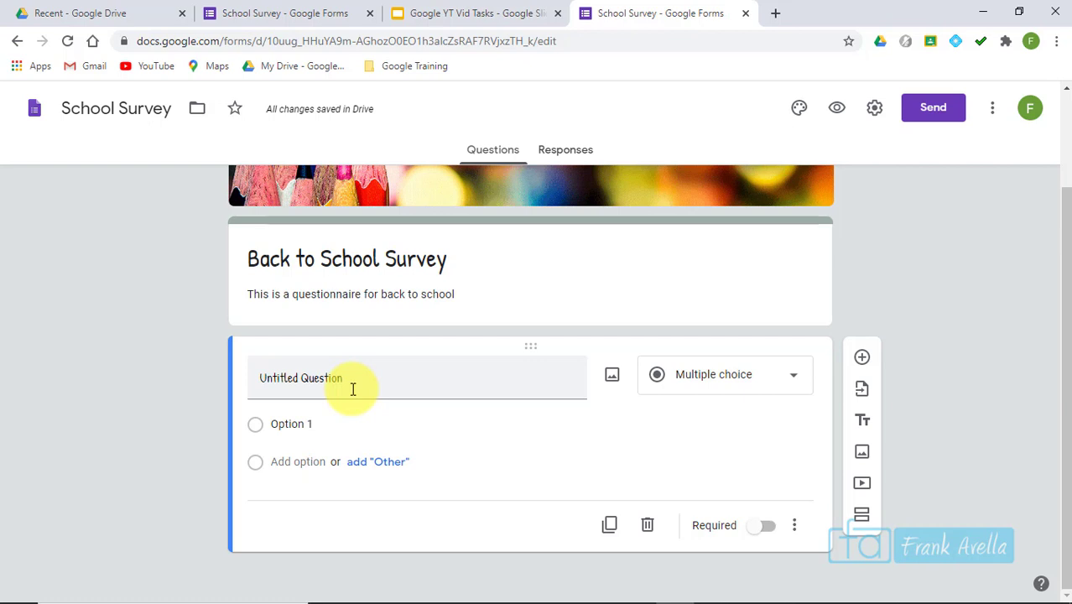
- Replace the untitled question's text with "What school do you teach at?"
left_click(352, 388)
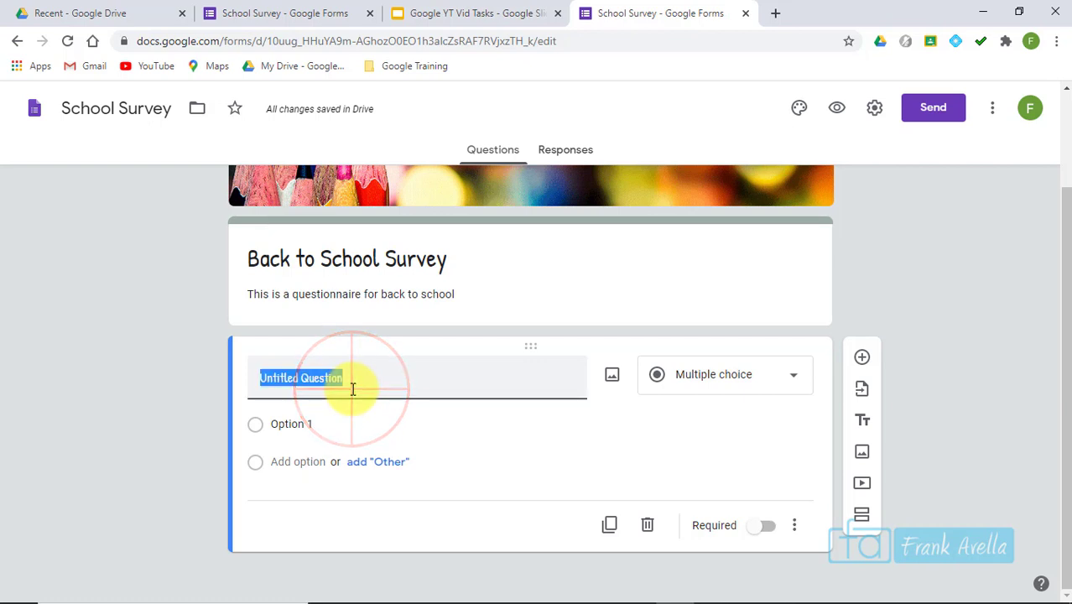
type("What s")
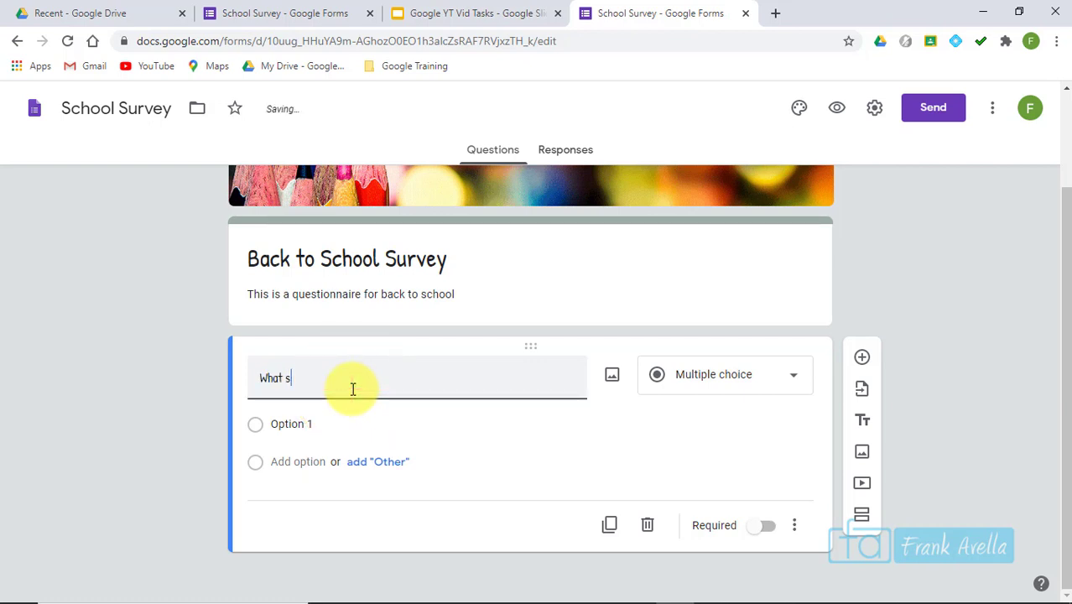
type("chool do you teach at?")
- Enter the answer options "High School", "Middle School", "Elementary School" and "Pre-K" for the school question
left_click(309, 425)
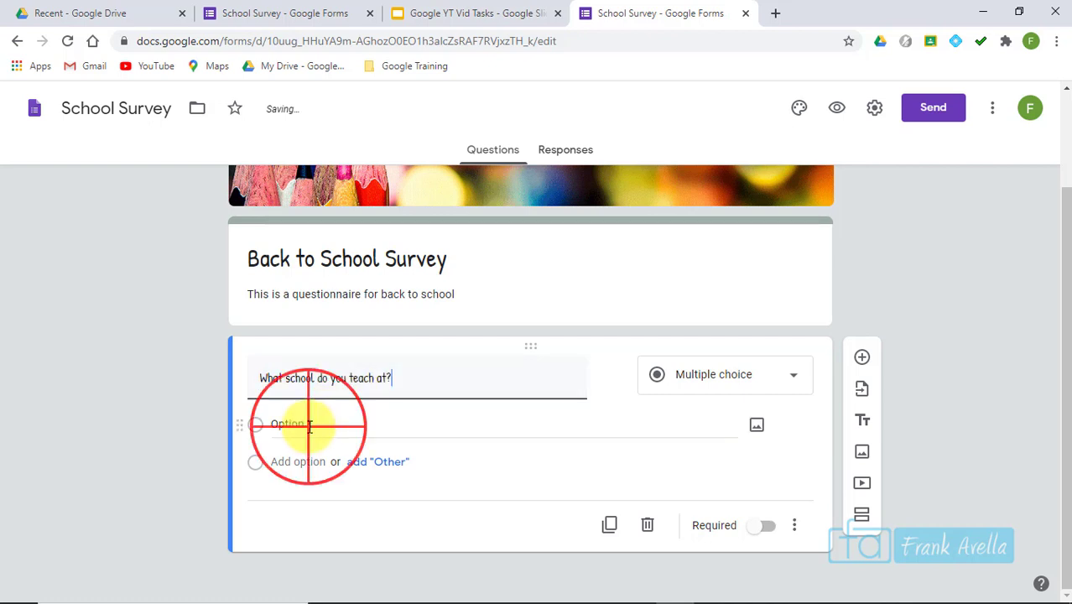
type("Hi")
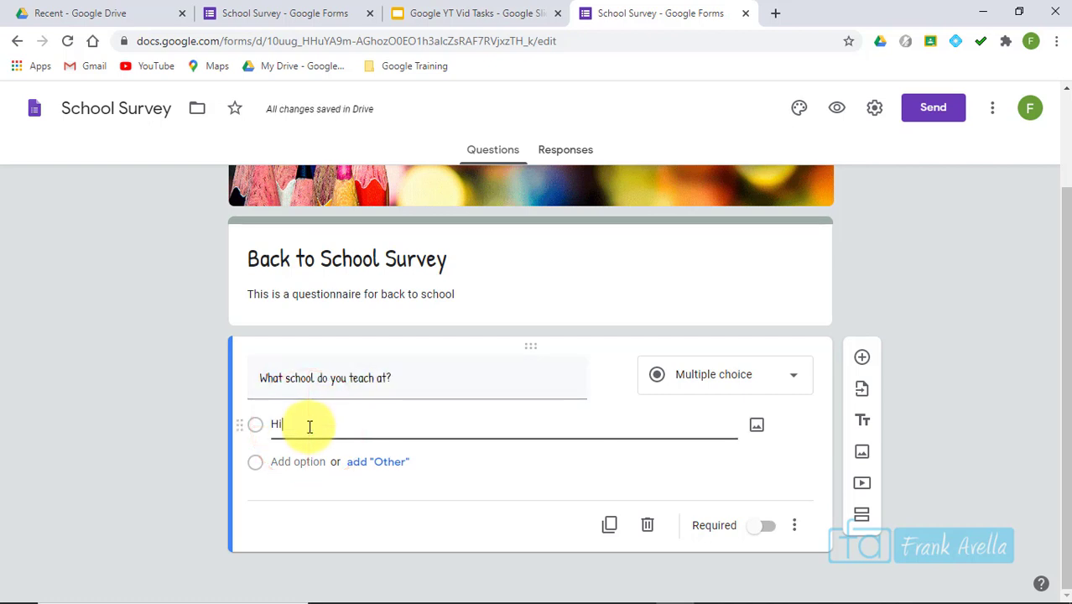
type("gh School")
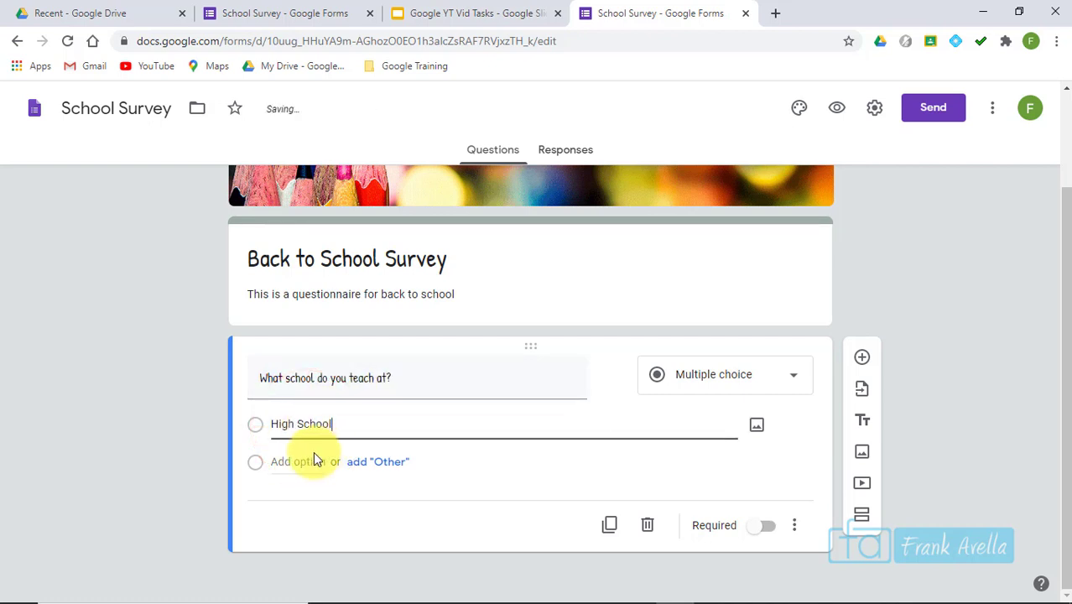
left_click(337, 426)
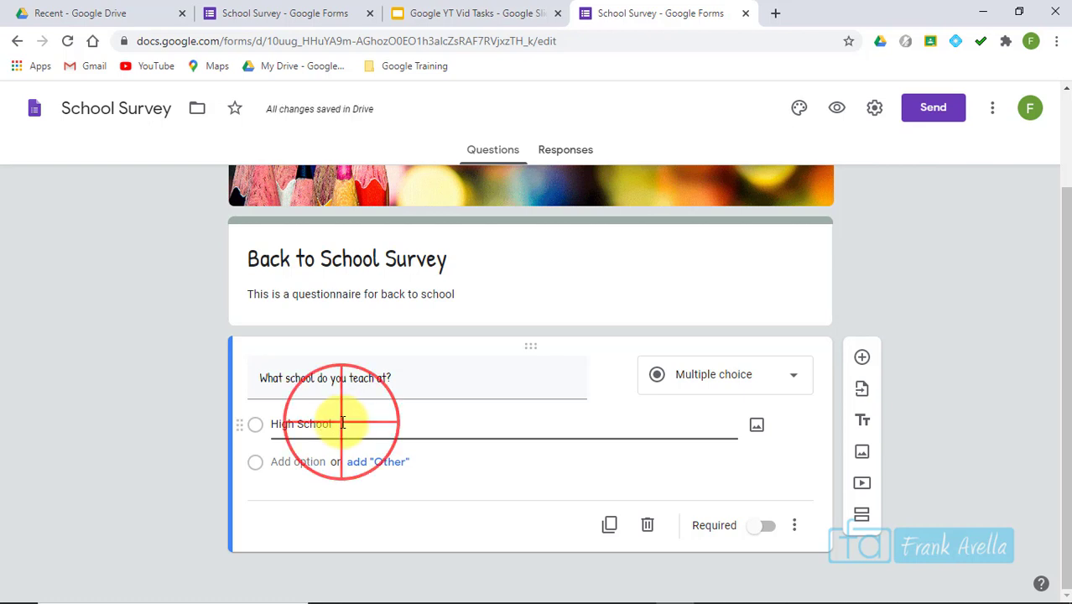
left_click(291, 464)
type("Sch")
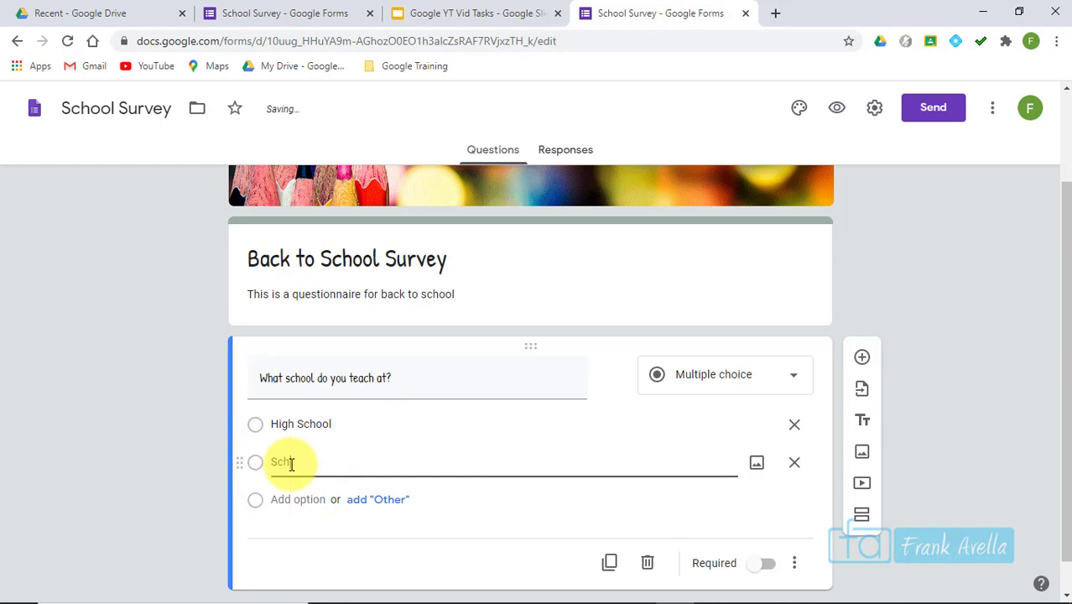
type("dle School")
left_click(291, 500)
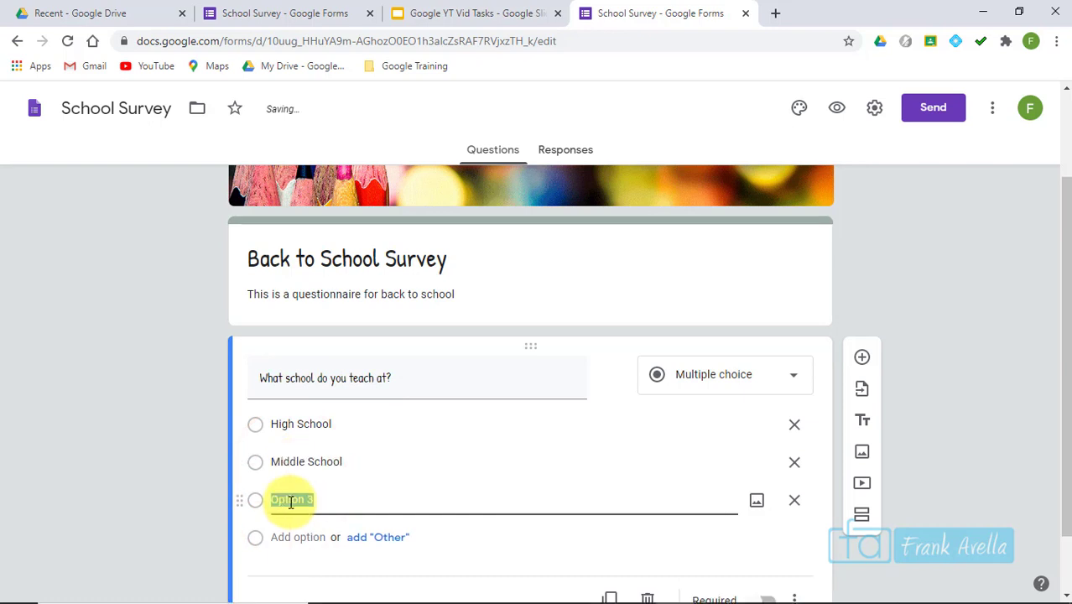
type("Elementary School")
left_click(298, 537)
type("Pre-K")
left_click(961, 377)
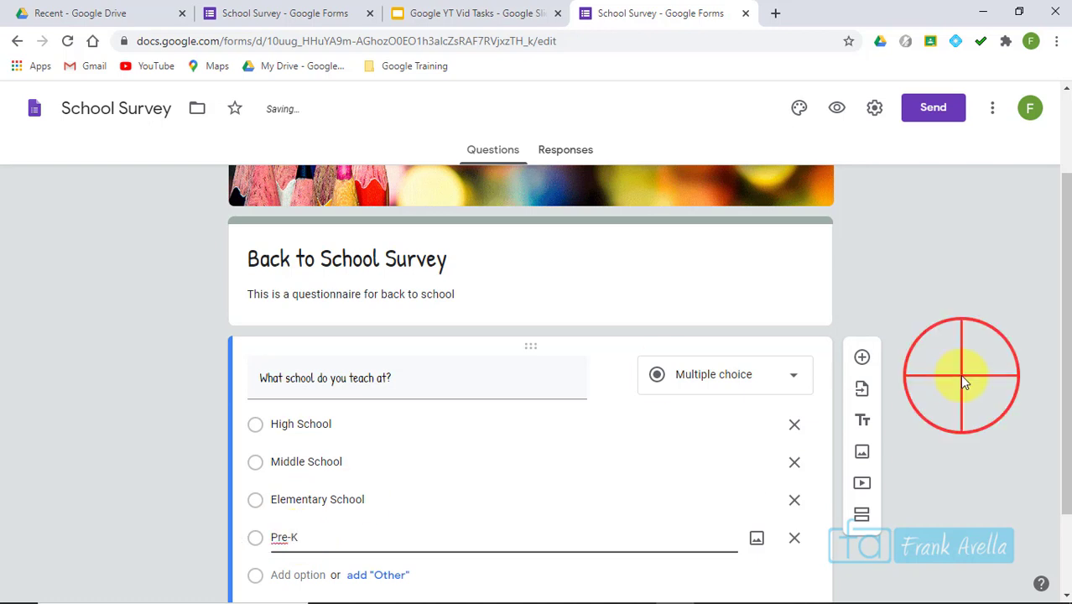
- Add a new question after the school question and set its type to Checkboxes
left_click_drag(1064, 277, 1069, 331)
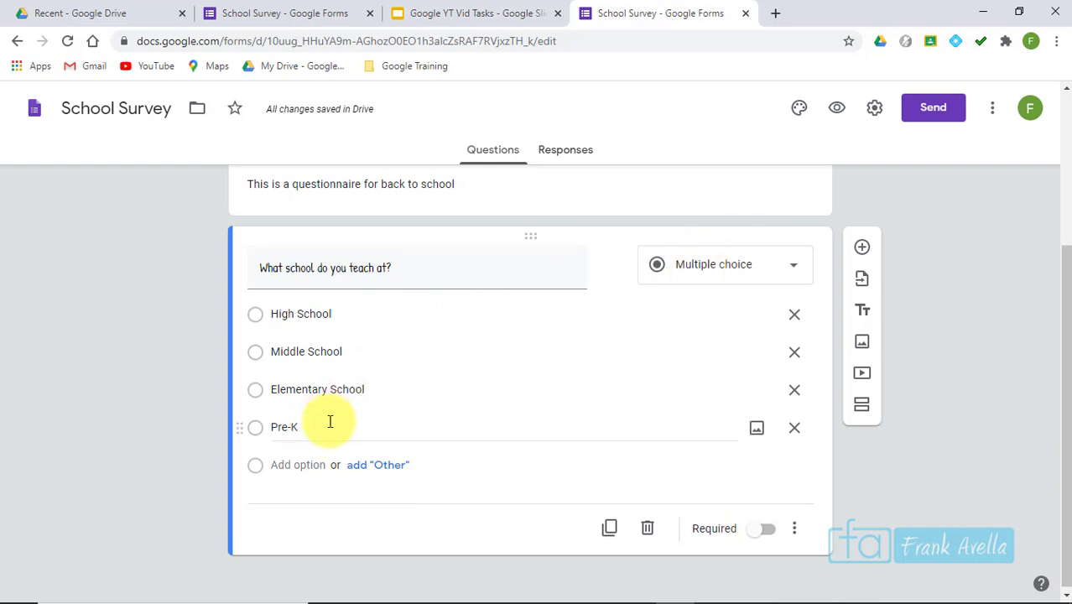
left_click_drag(1064, 289, 1061, 336)
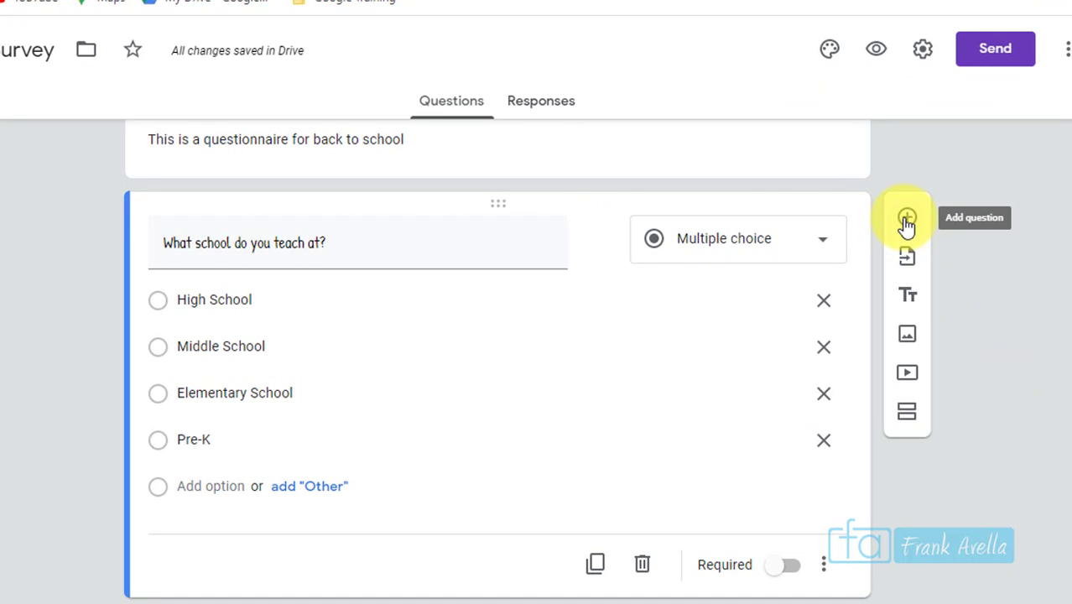
left_click(906, 220)
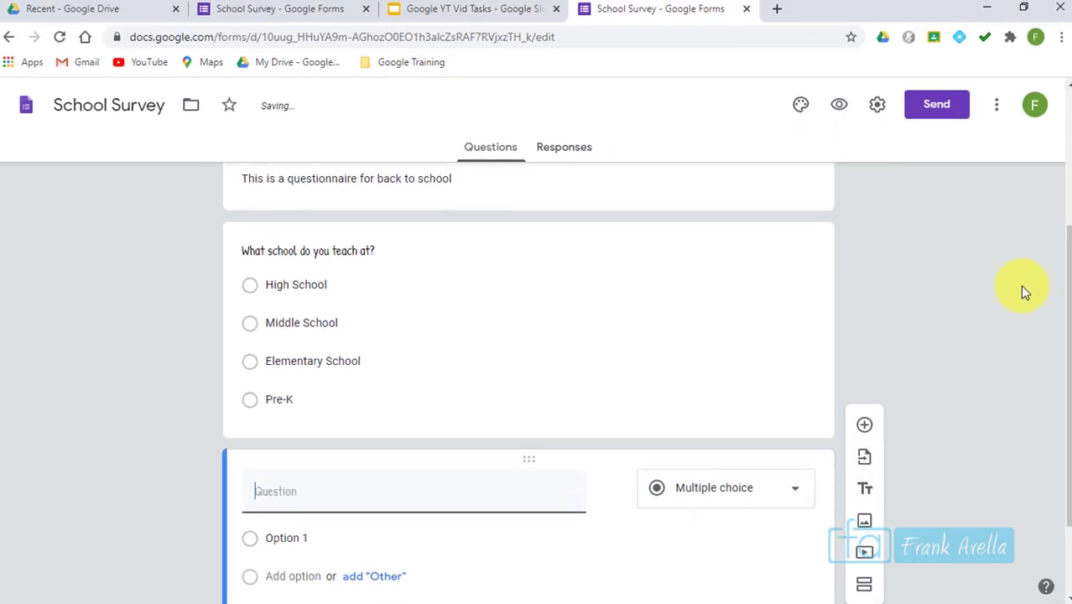
left_click_drag(1063, 276, 1065, 361)
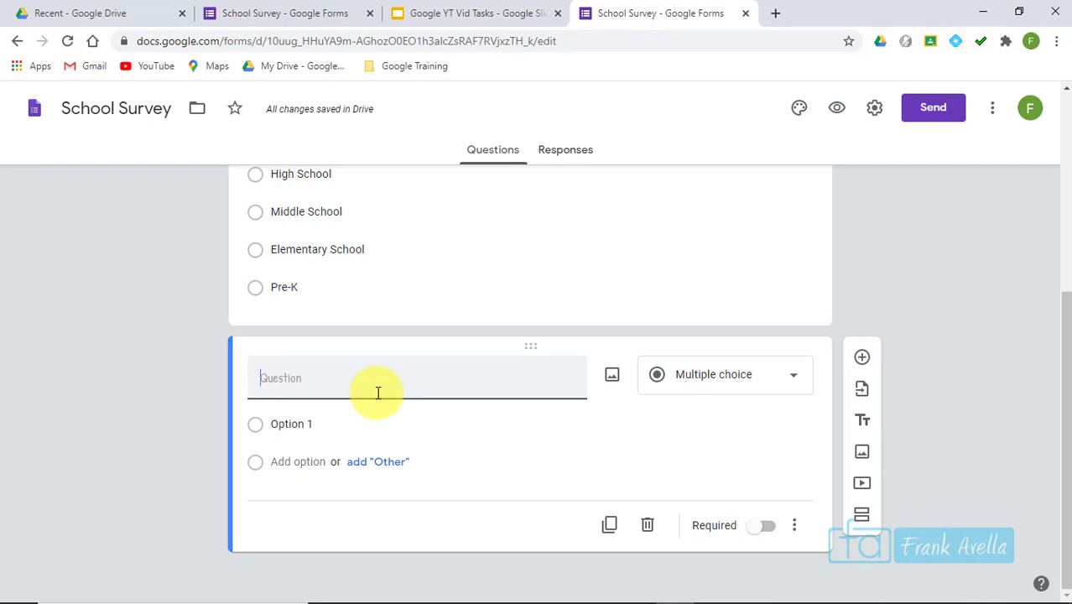
left_click(785, 378)
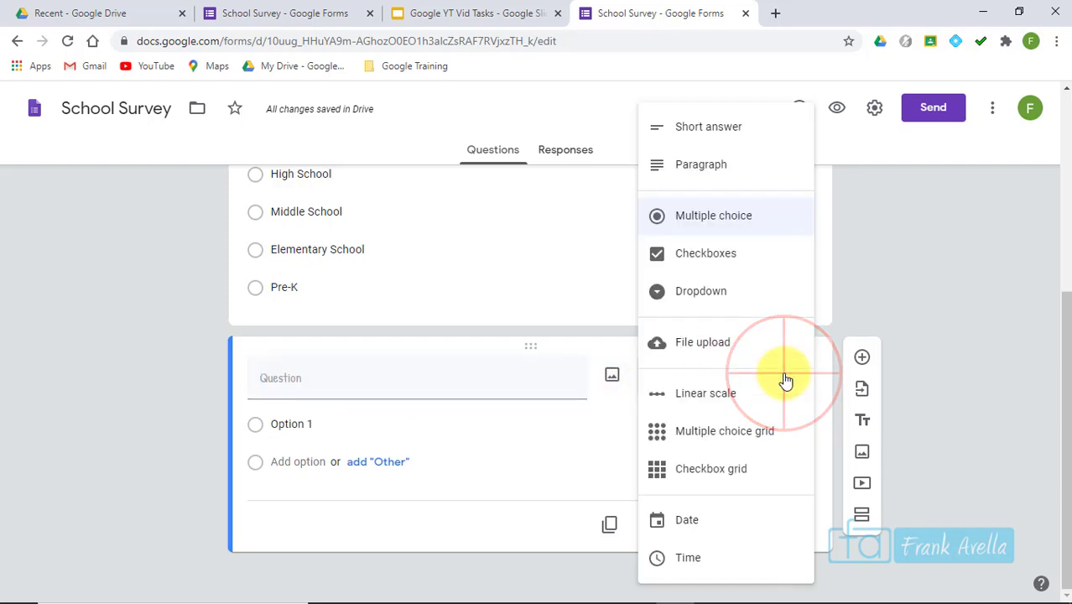
left_click(717, 260)
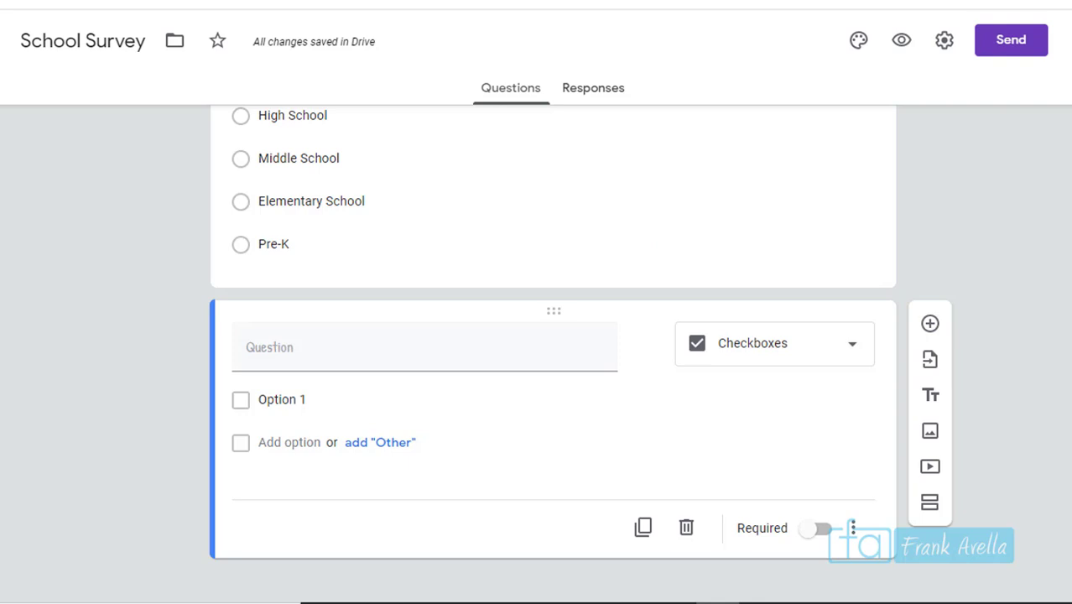
- Enter "What subjects do you teach?" as the text of the new checkbox question
scroll(287, 215, "up", 3)
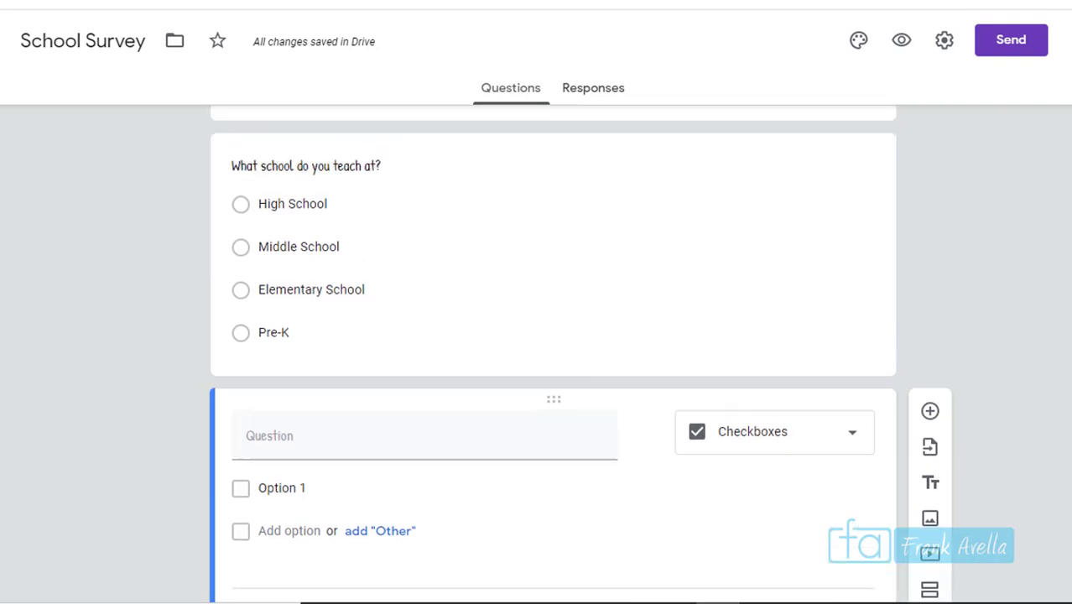
scroll(287, 215, "down", 3)
left_click(312, 346)
type("What su")
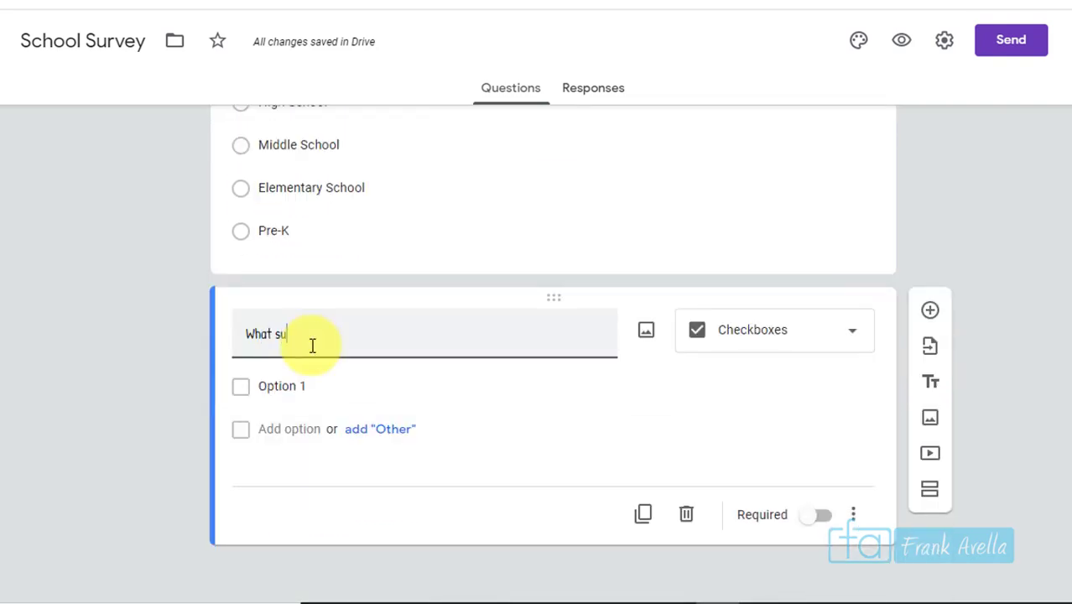
type("bjects do you teach?")
- Enter the checkbox options "Math", "Science", "Social Studies", "Special Education", "Reading" and "Language Arts" for the subjects question
left_click(270, 386)
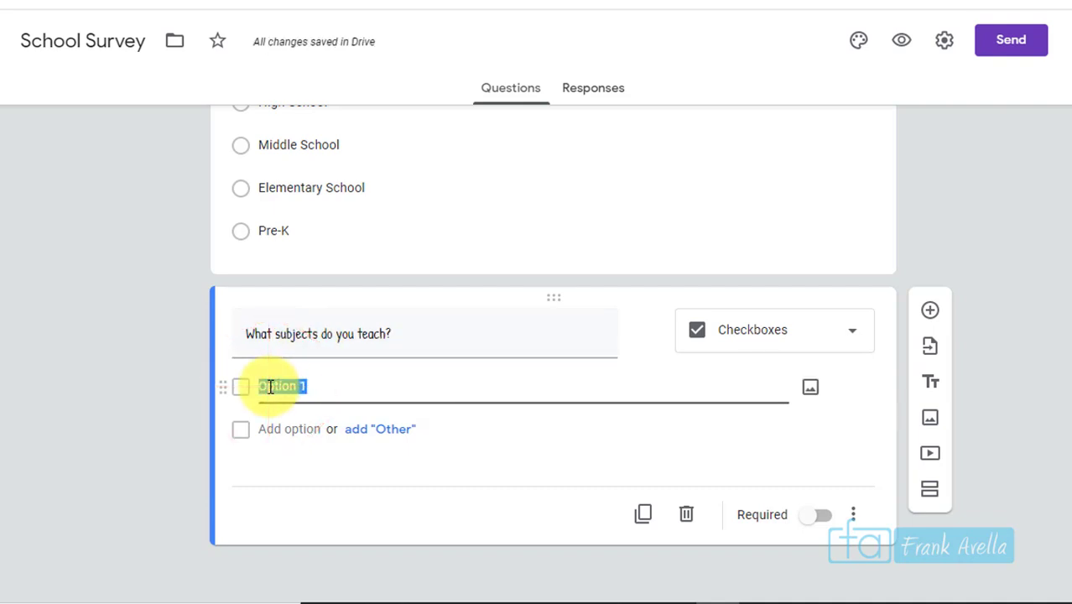
type("Math")
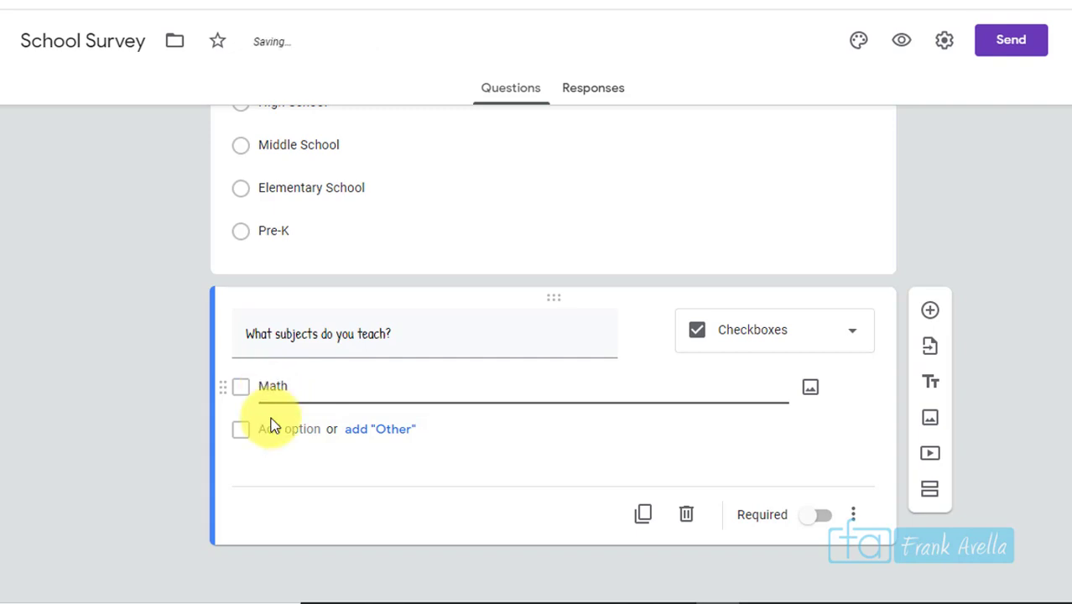
left_click(273, 428)
type("Science")
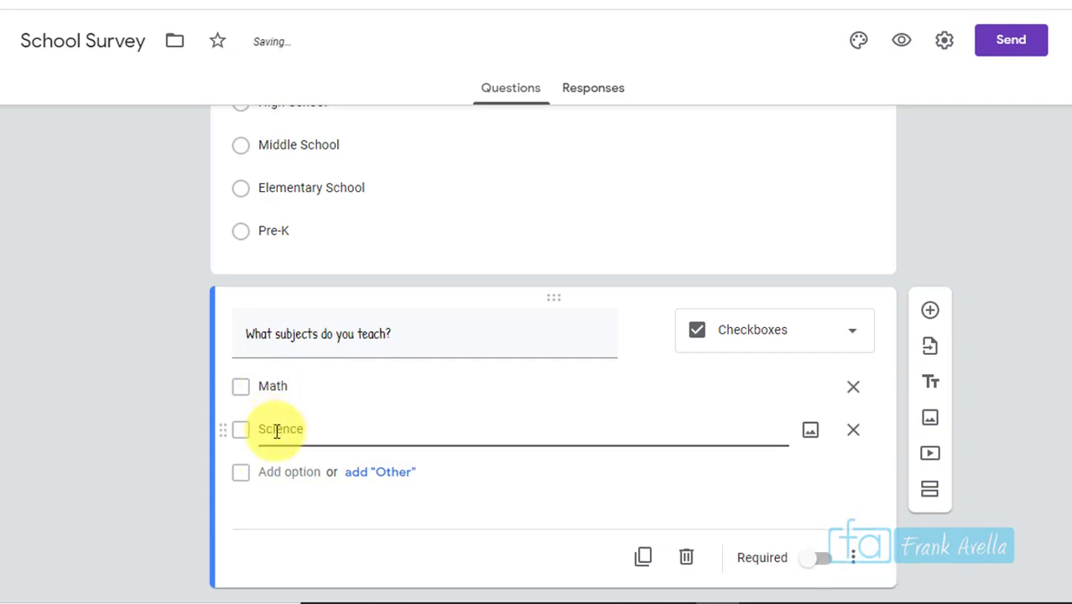
left_click(269, 472)
type("Social Stud")
type("ies")
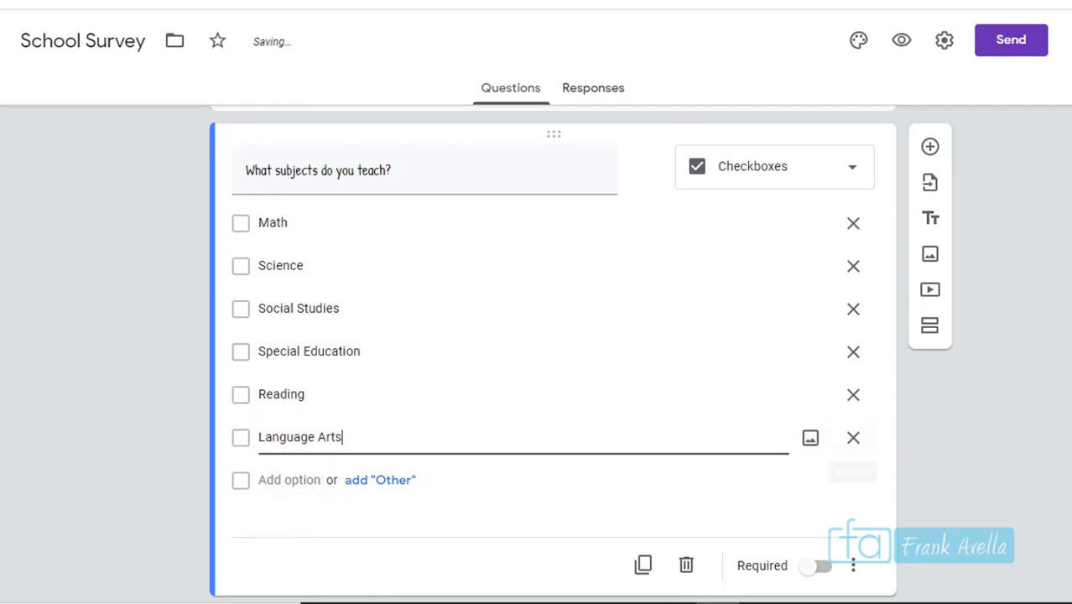
left_click(1065, 359)
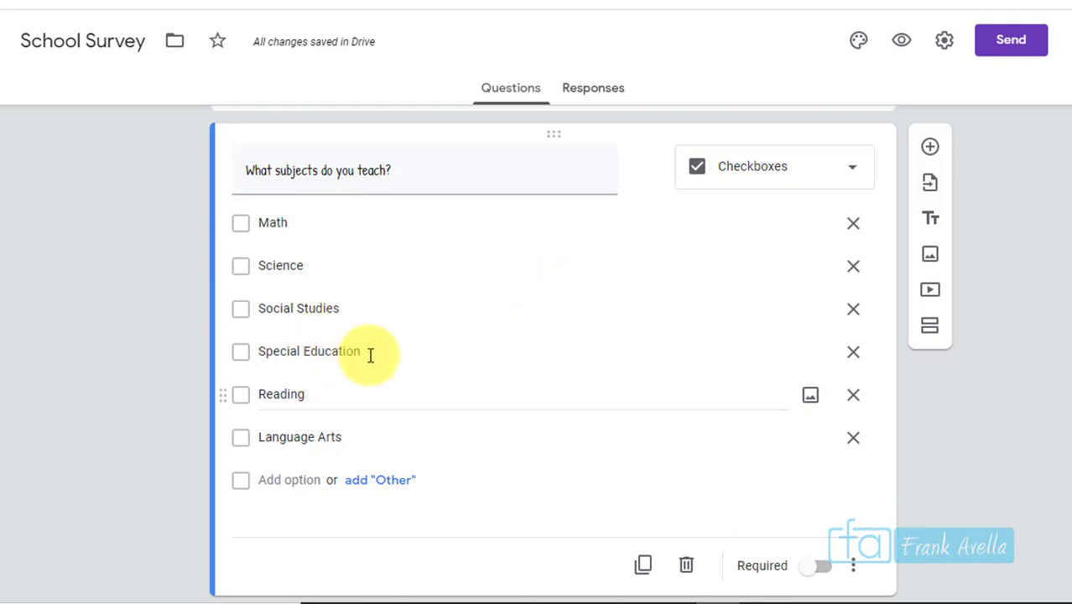
- Add another question after the subjects question and set its type to Dropdown
scroll(593, 314, "down", 1)
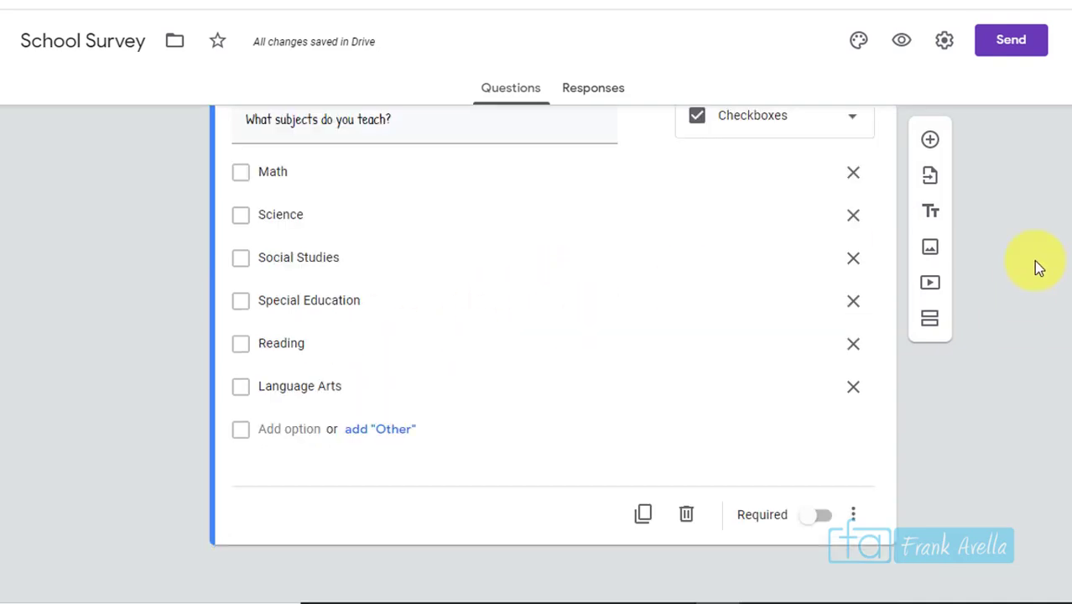
left_click(929, 143)
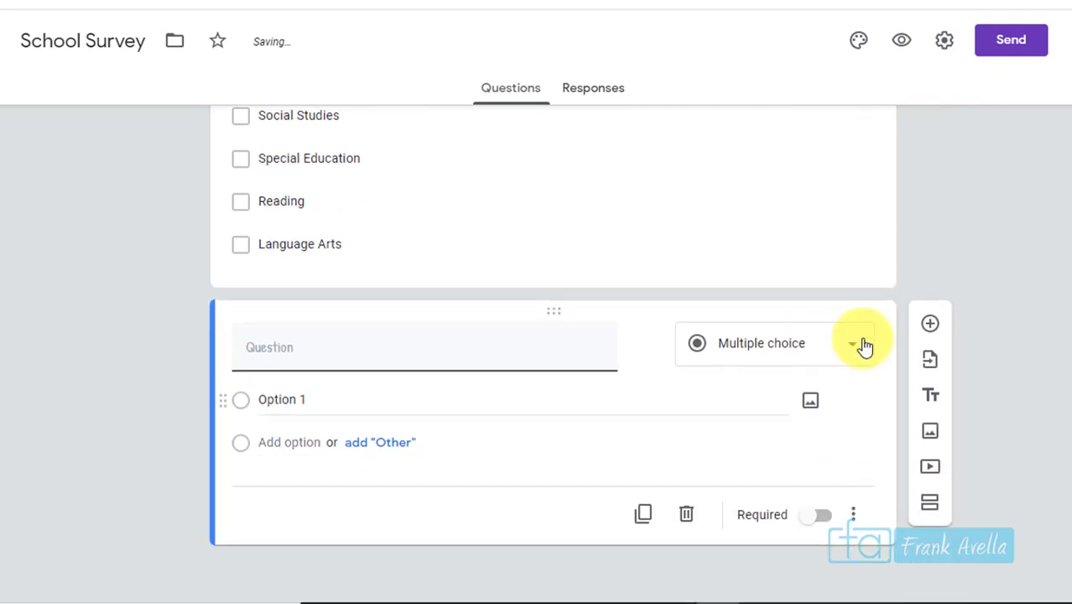
left_click(862, 345)
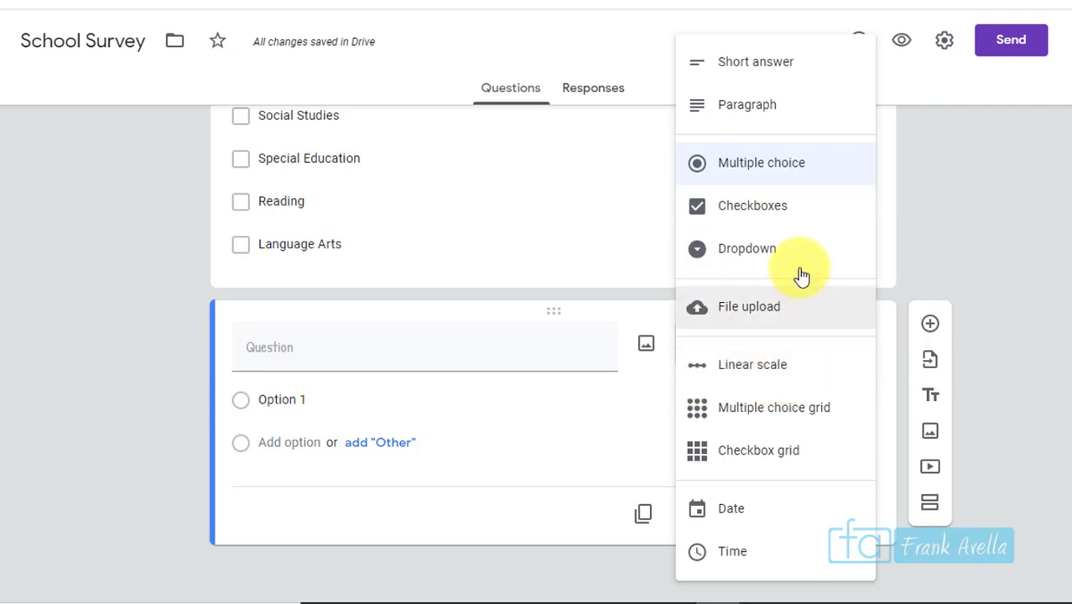
left_click(758, 262)
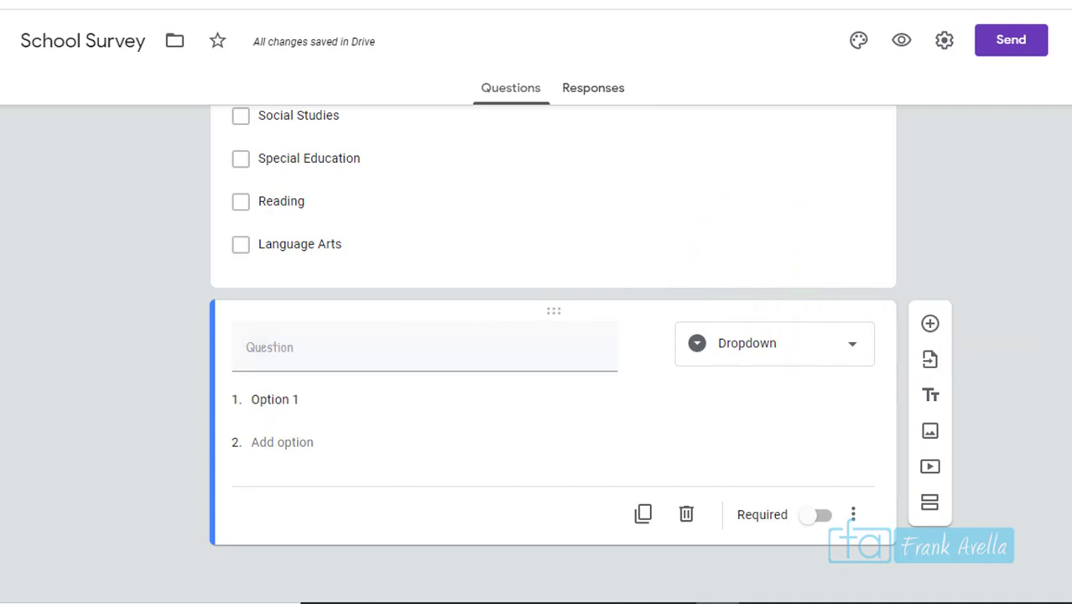
- Enter "Do you have enough supplies?" as the text of the dropdown question
scroll(552, 352, "up", 7)
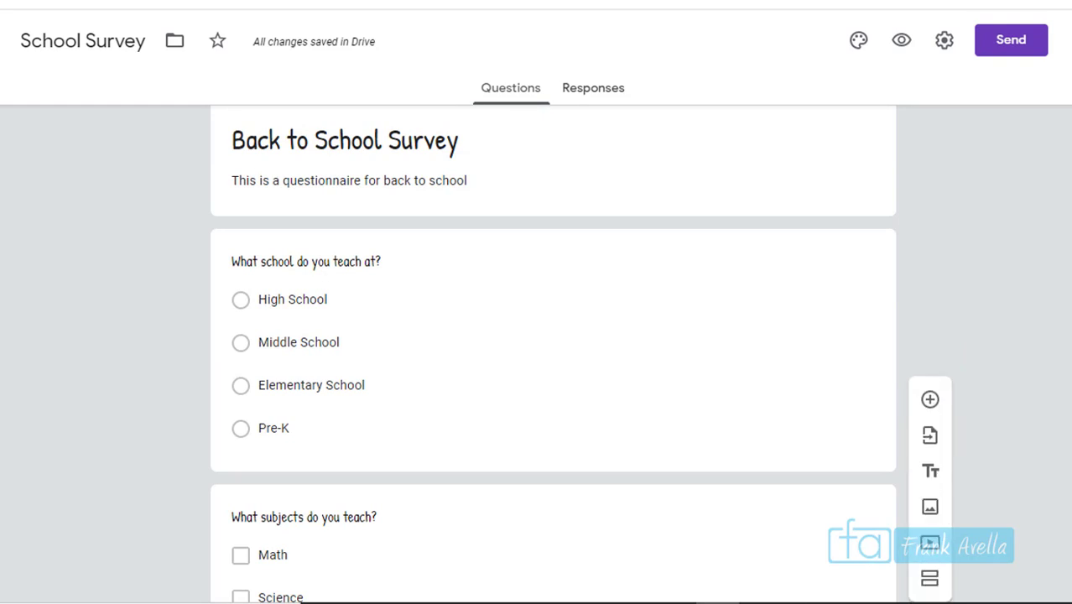
scroll(552, 353, "down", 1)
scroll(552, 352, "up", 1)
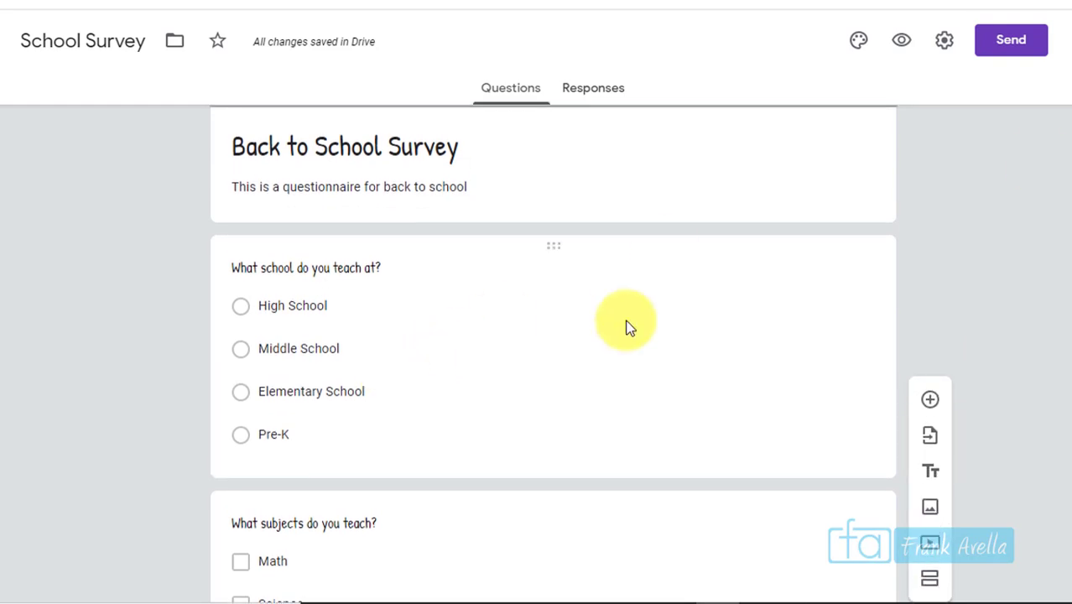
scroll(627, 327, "down", 6)
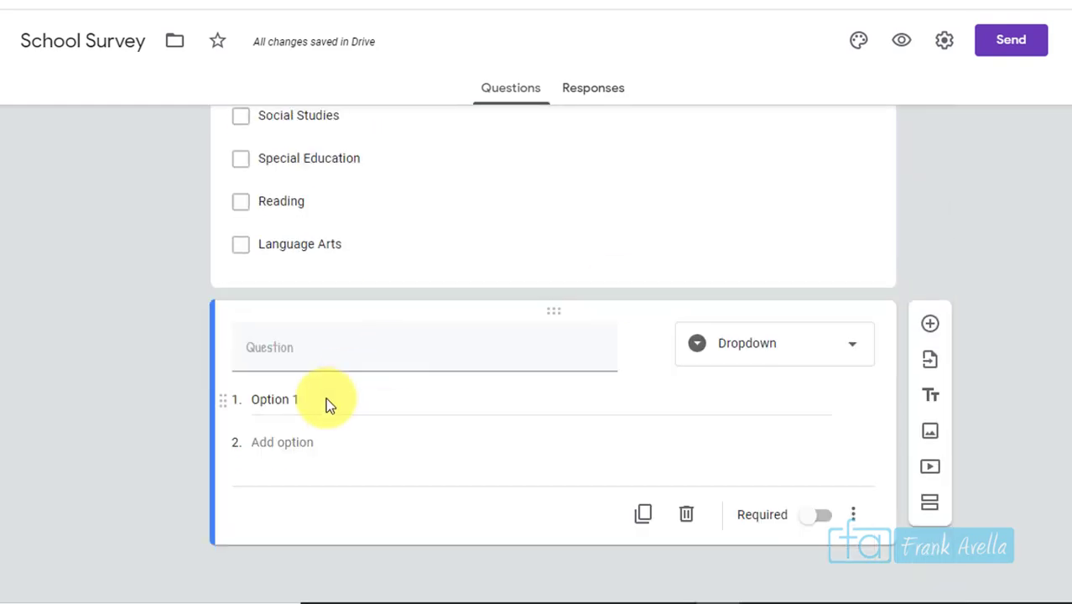
left_click(322, 361)
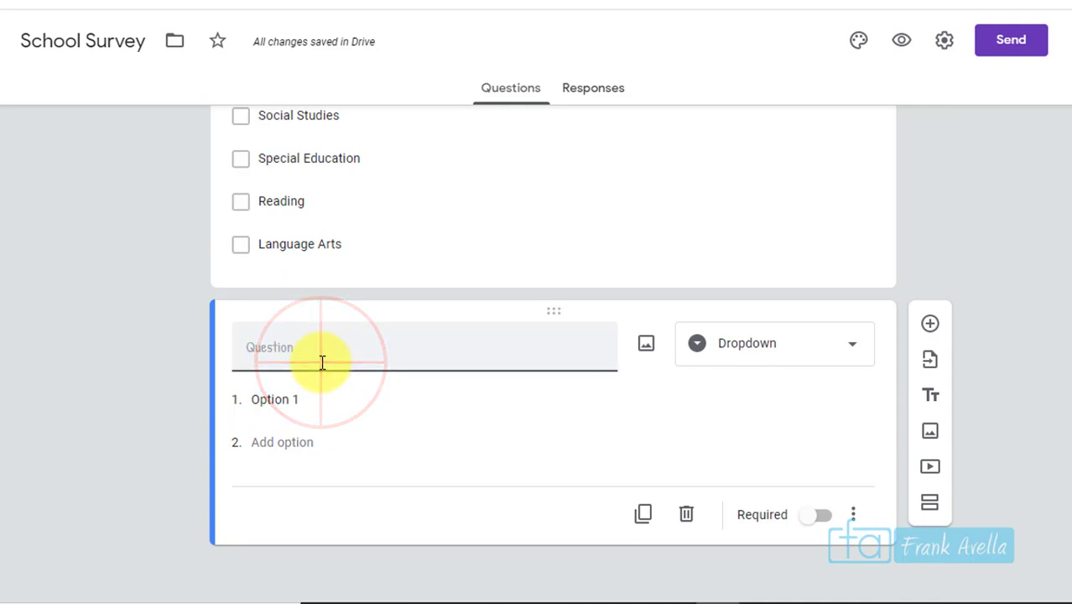
type("Do you have enough sup")
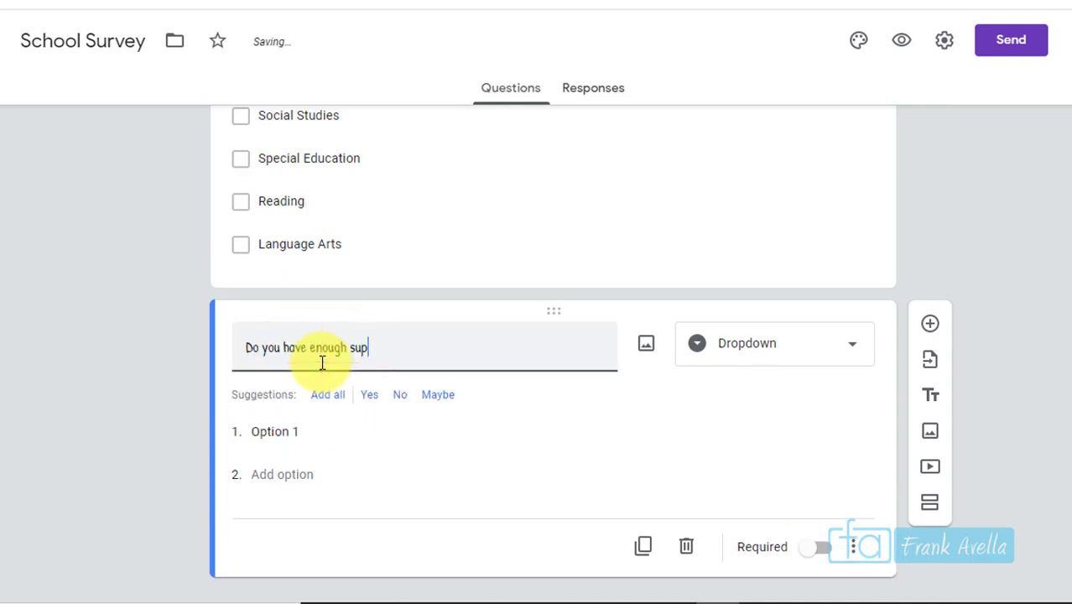
type("plies?")
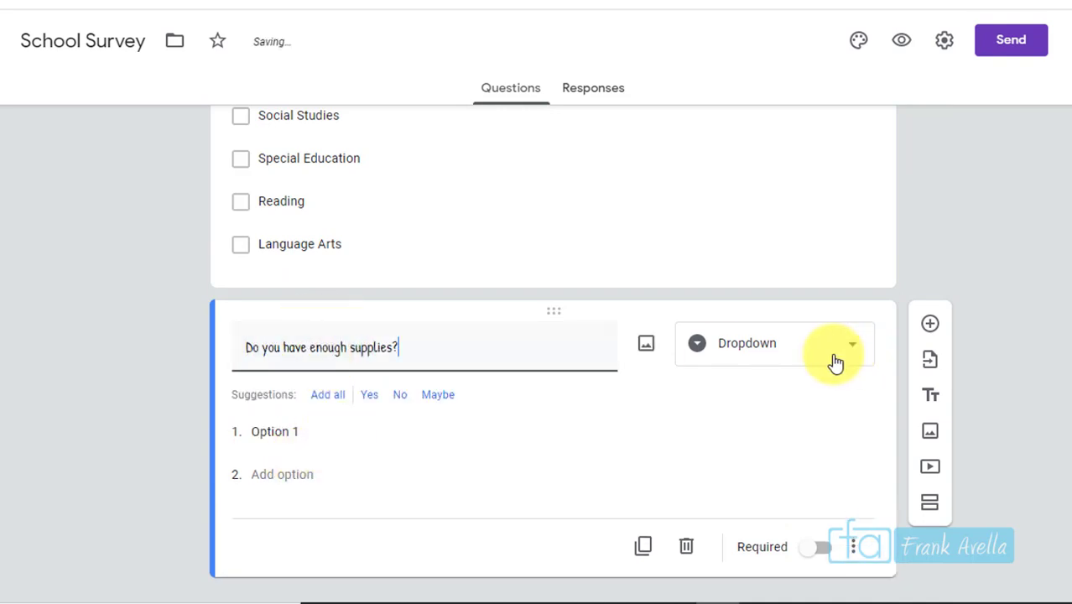
- Enter the dropdown options "Yes" and "No" for the supplies question and add the suggested option "Maybe"
left_click(280, 431)
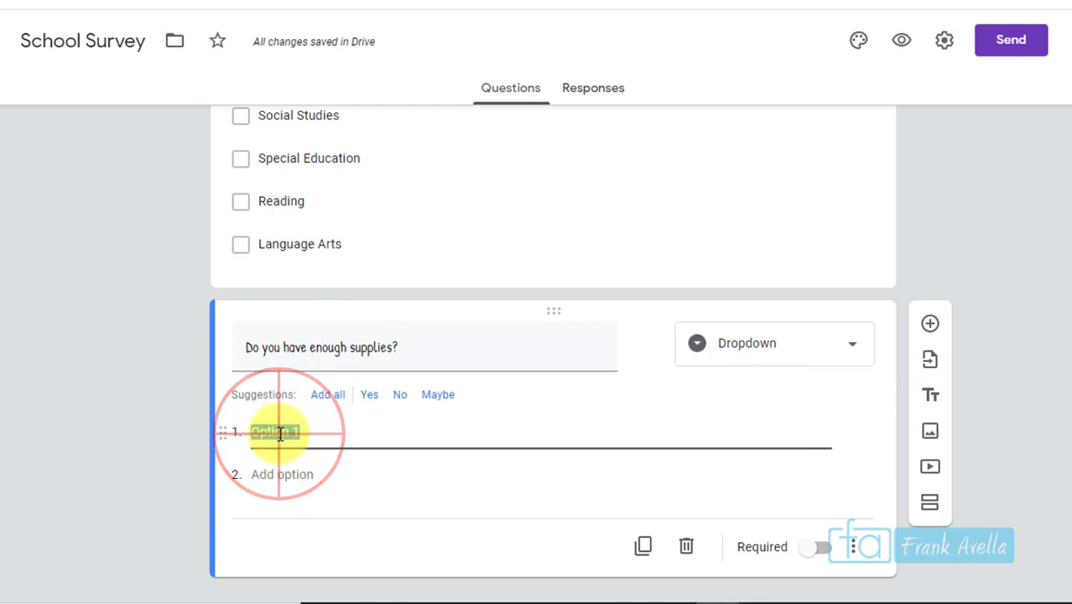
type("Yes")
key("Return")
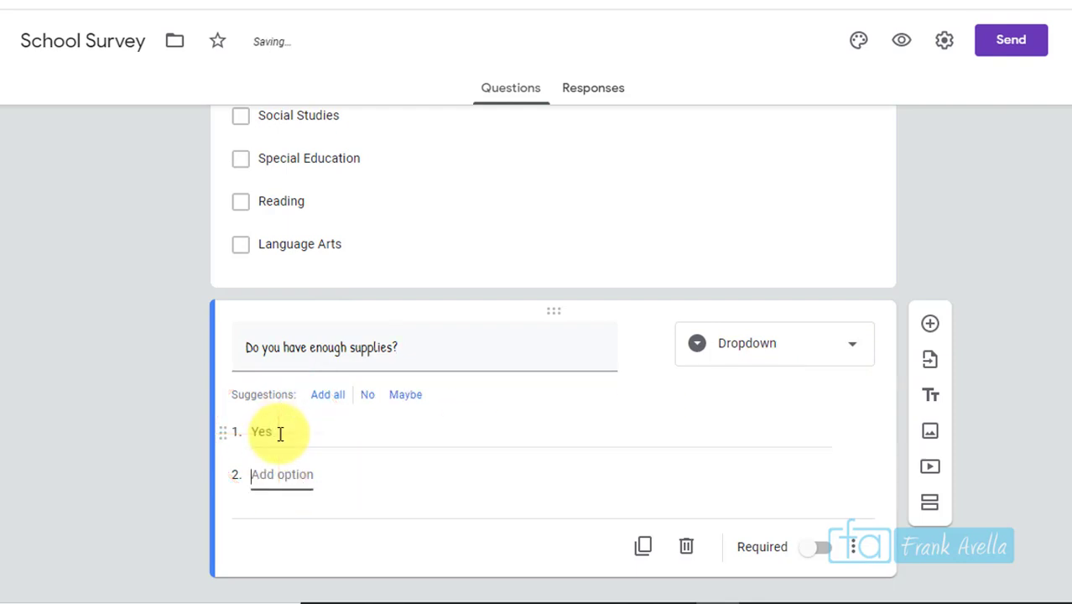
type("No")
triple_click(510, 440)
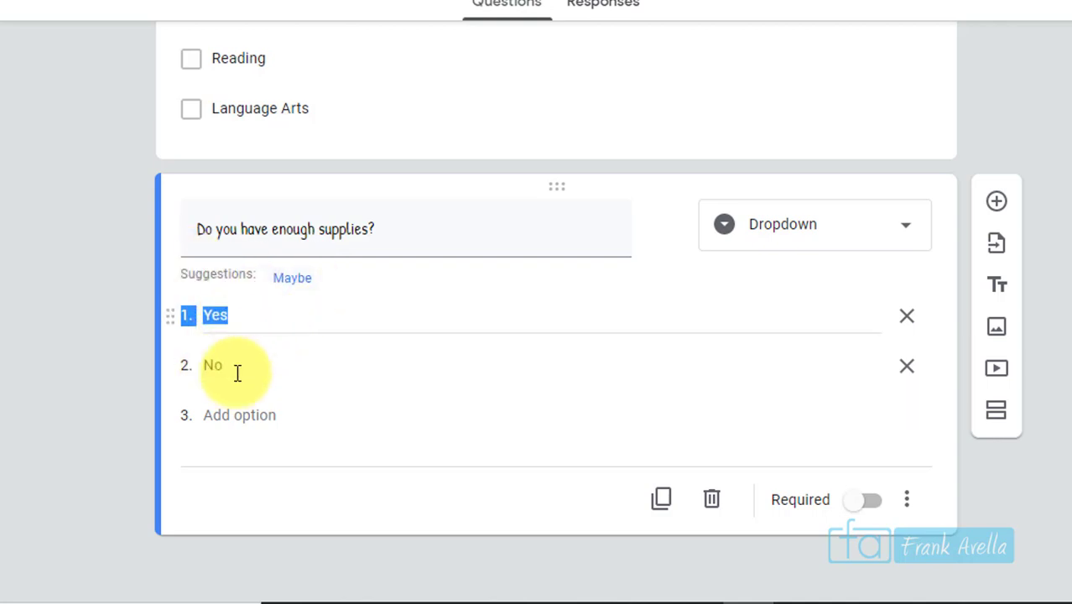
left_click(297, 289)
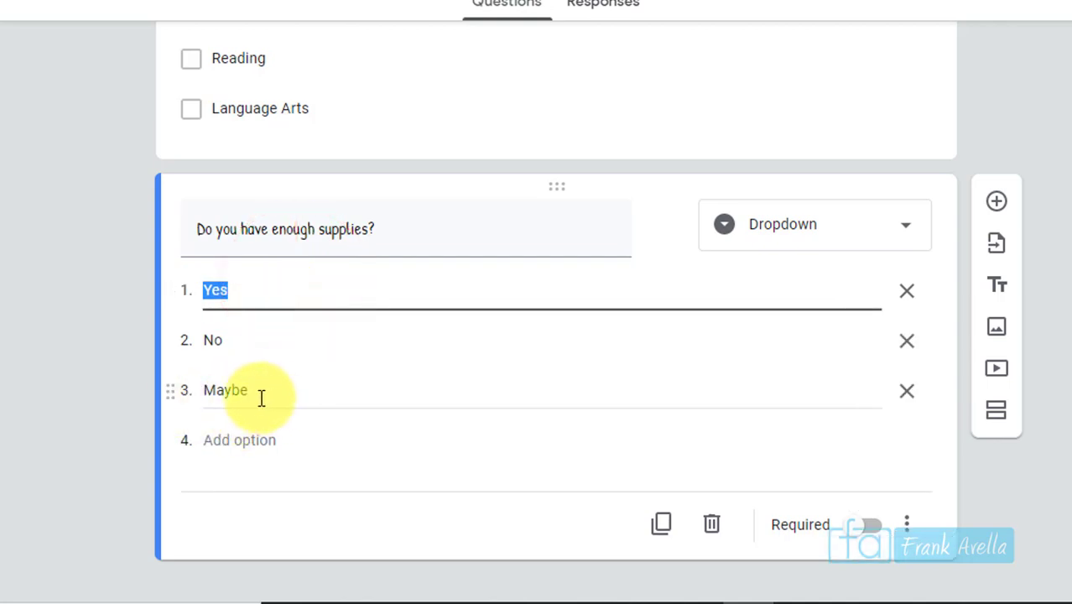
- Add a new question after the supplies question and set its type to Short answer
left_click_drag(1058, 409, 1040, 258)
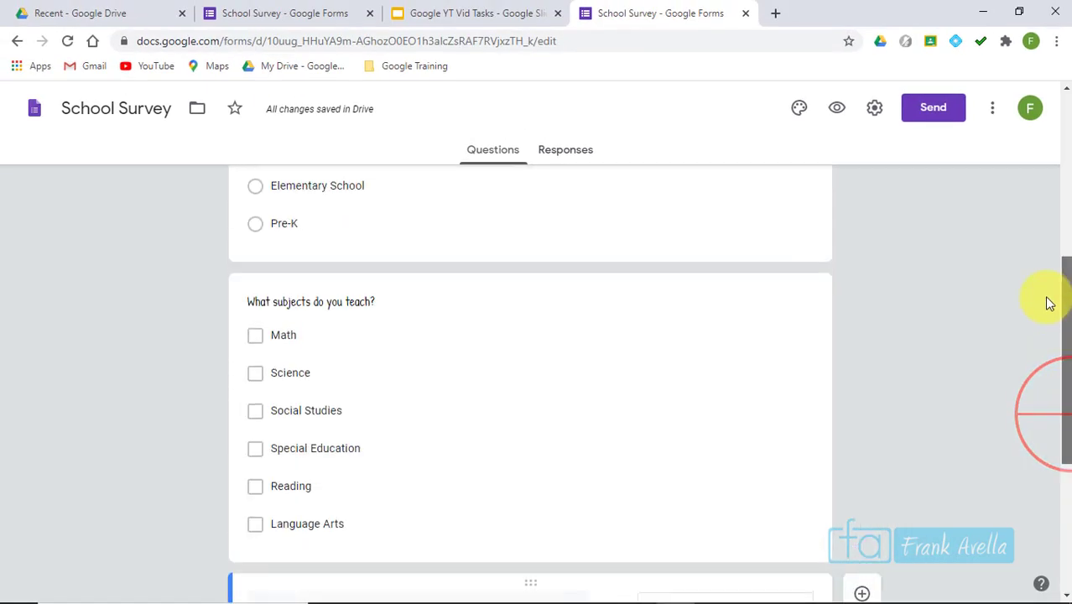
scroll(1040, 257, "up", 4)
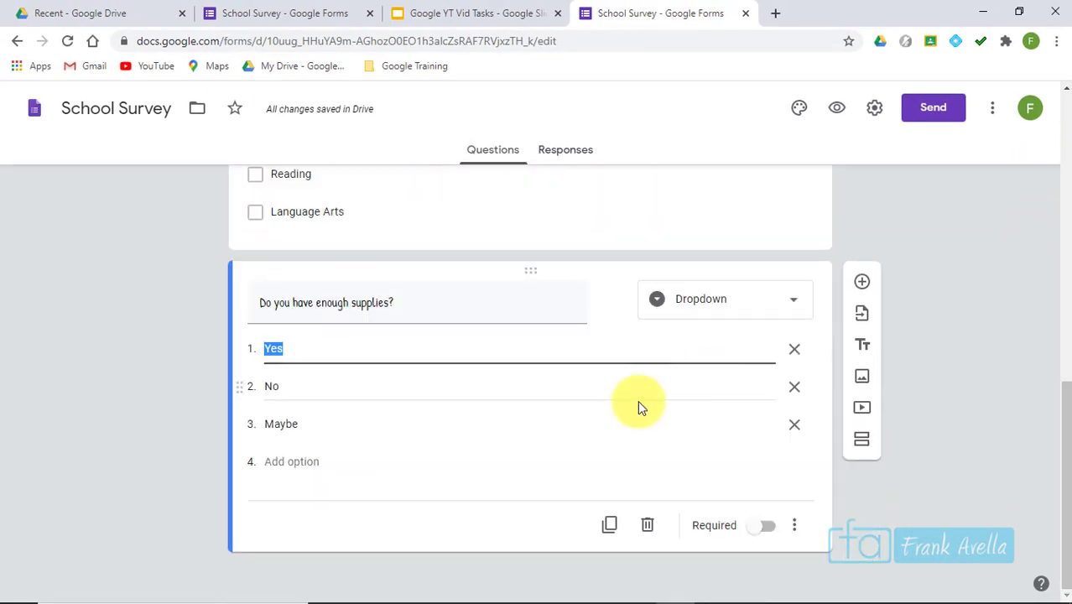
left_click(865, 280)
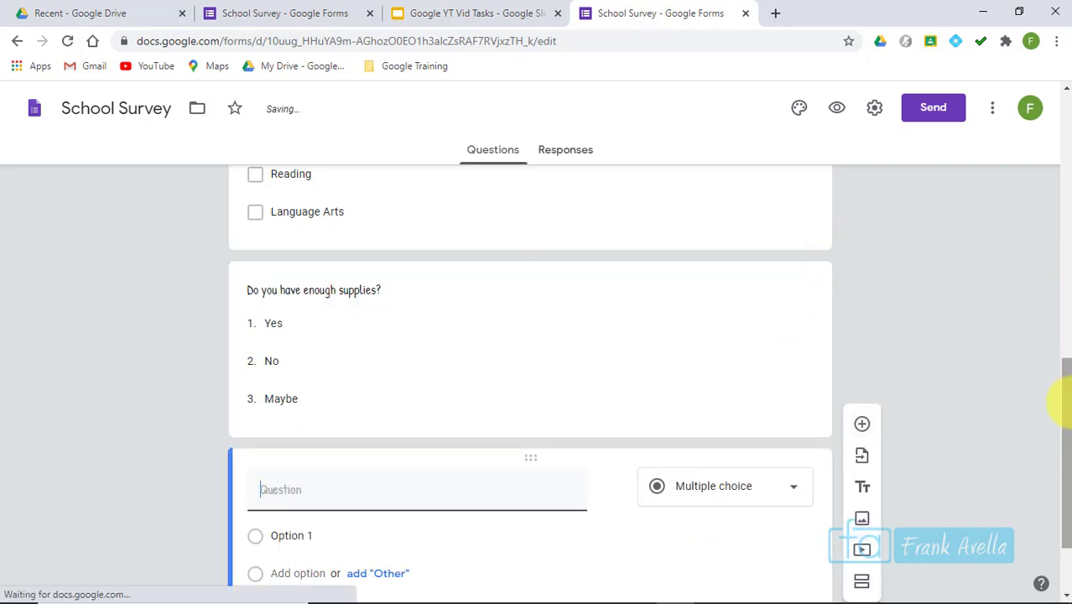
left_click_drag(1064, 403, 1047, 396)
left_click(790, 387)
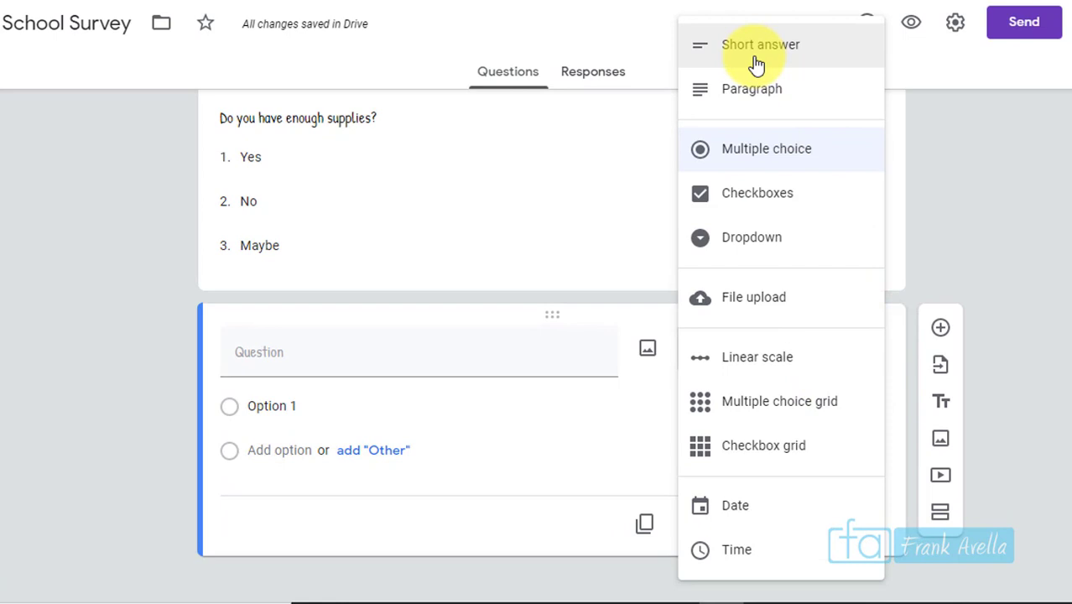
left_click(757, 66)
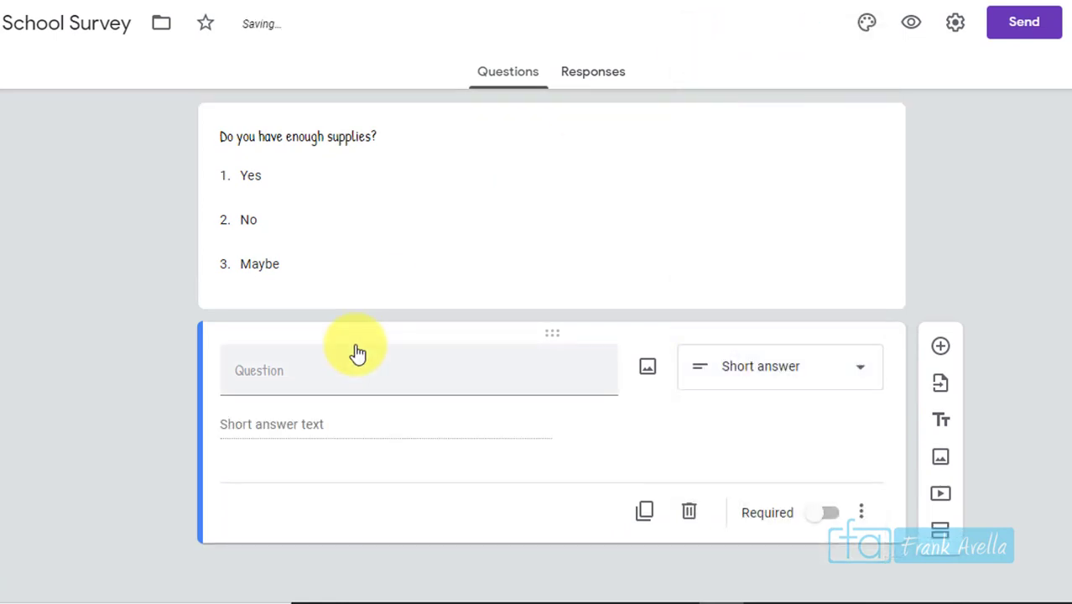
- Enter "List any preexisting medical conditions" as the text of the short answer question
left_click(263, 374)
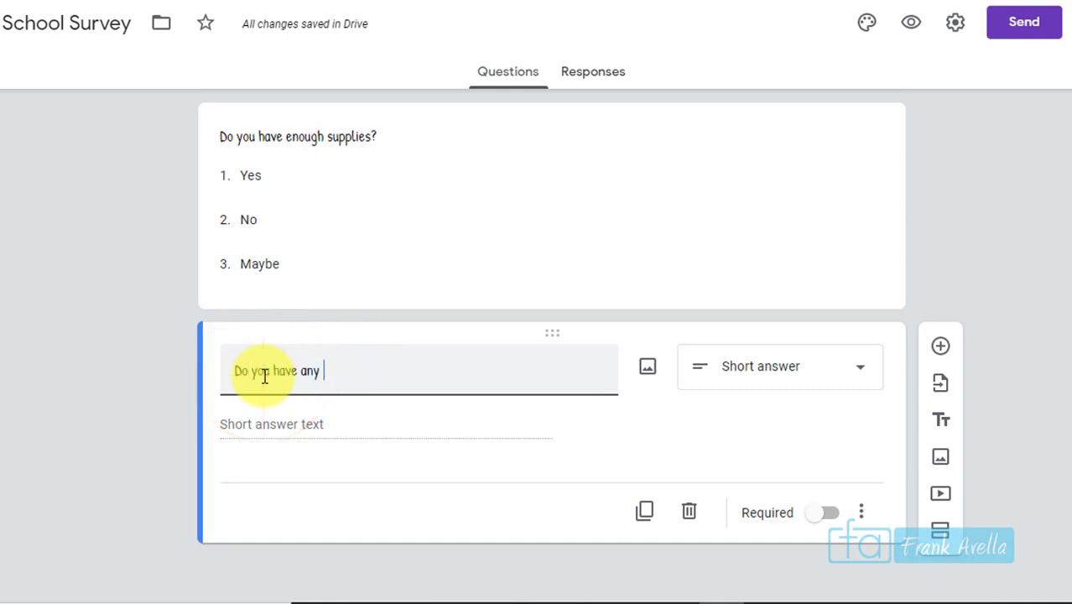
type("List any pr")
type("eex")
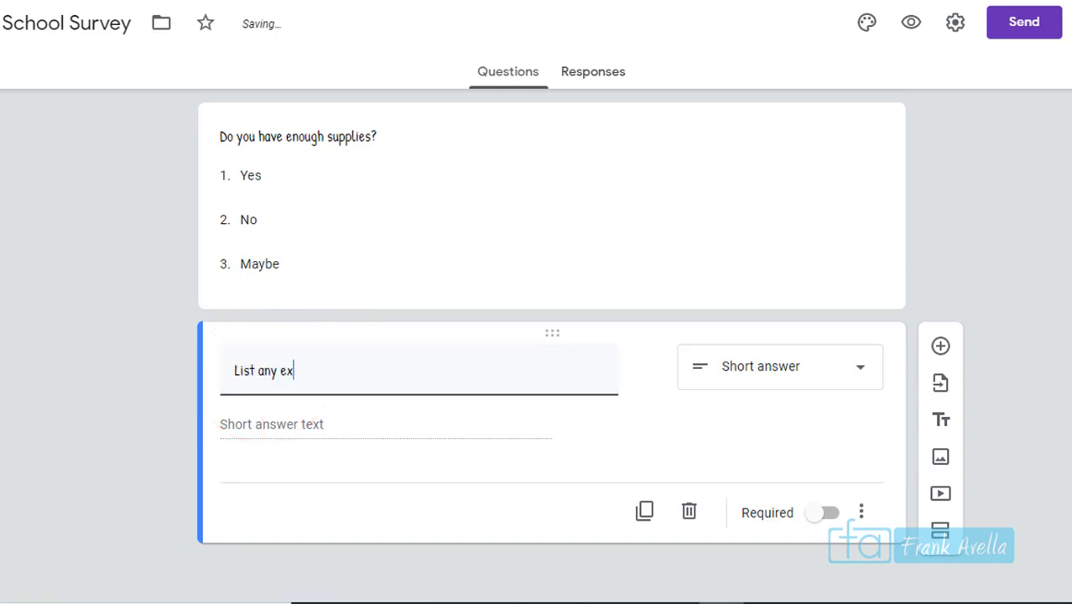
type("is")
key("BackSpace")
key("BackSpace")
key("BackSpace")
key("BackSpace")
type("preexisting medical conditions")
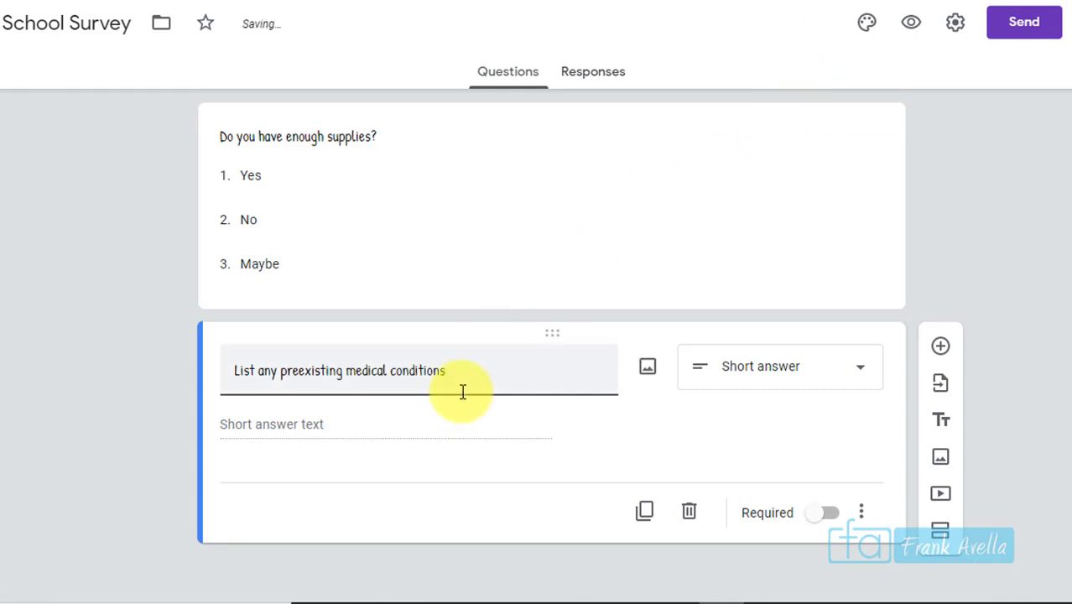
- Add a new question after the medical conditions question and set its type to Paragraph
left_click(354, 433)
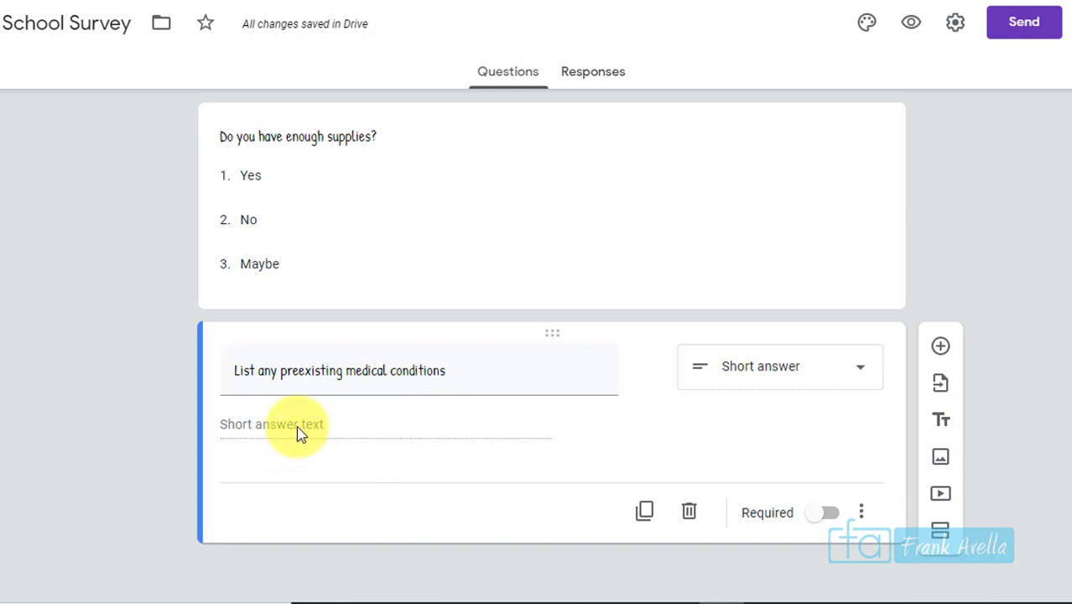
left_click(941, 347)
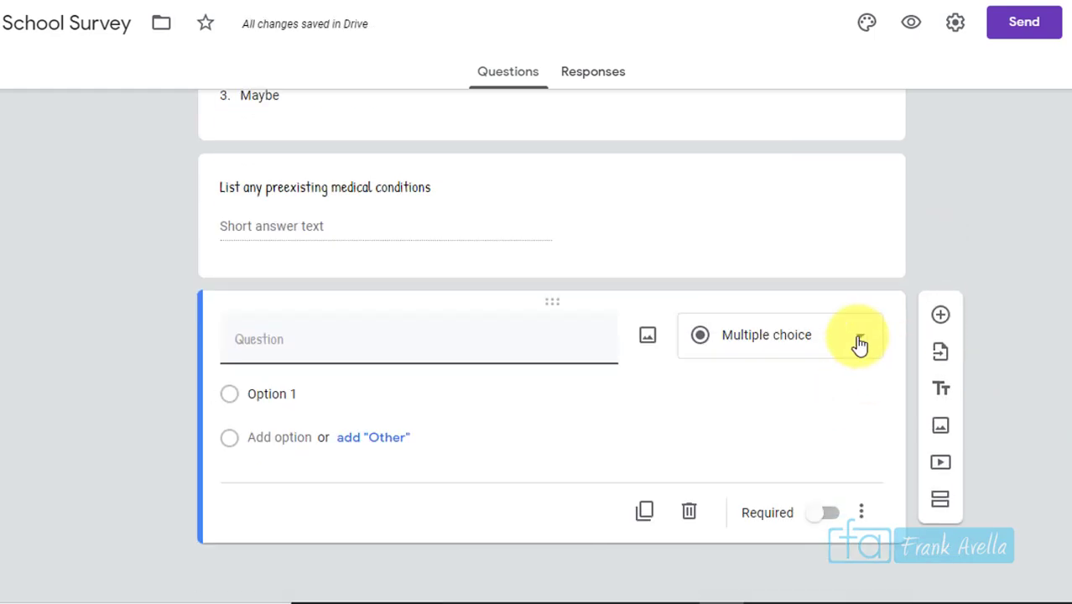
left_click(858, 343)
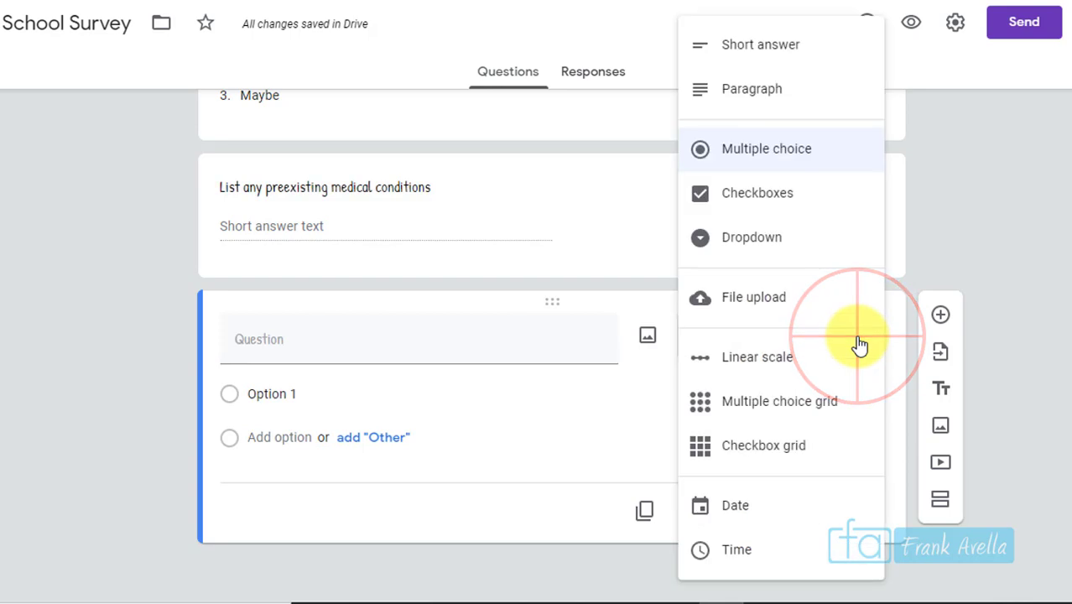
left_click(773, 100)
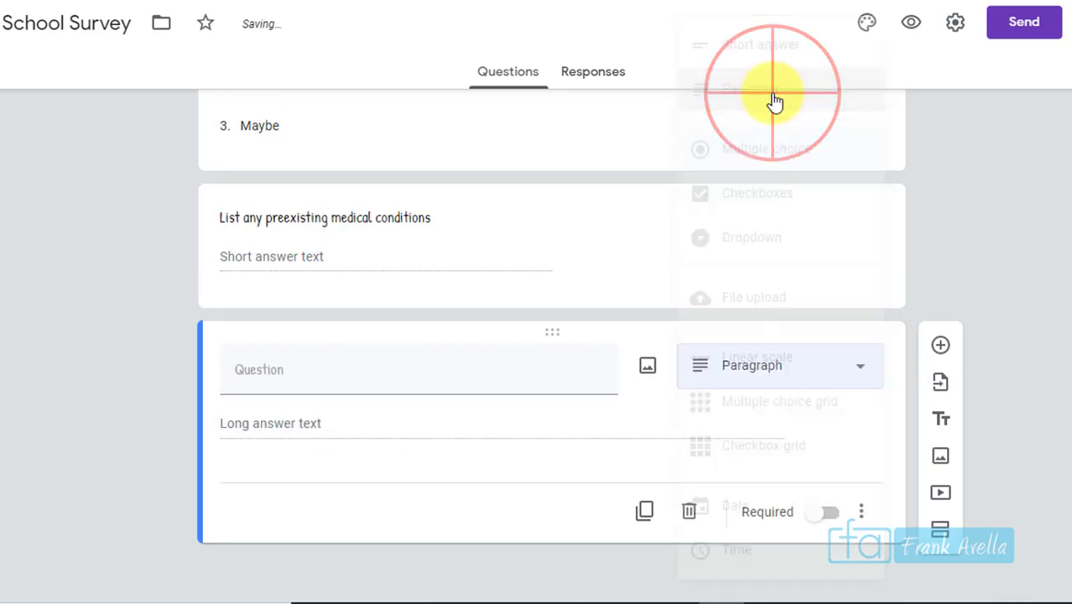
- Enter "Are there any reasons why you cannot return in September, and if so, please tell why?" as the paragraph question's text
left_click(271, 376)
type("Are")
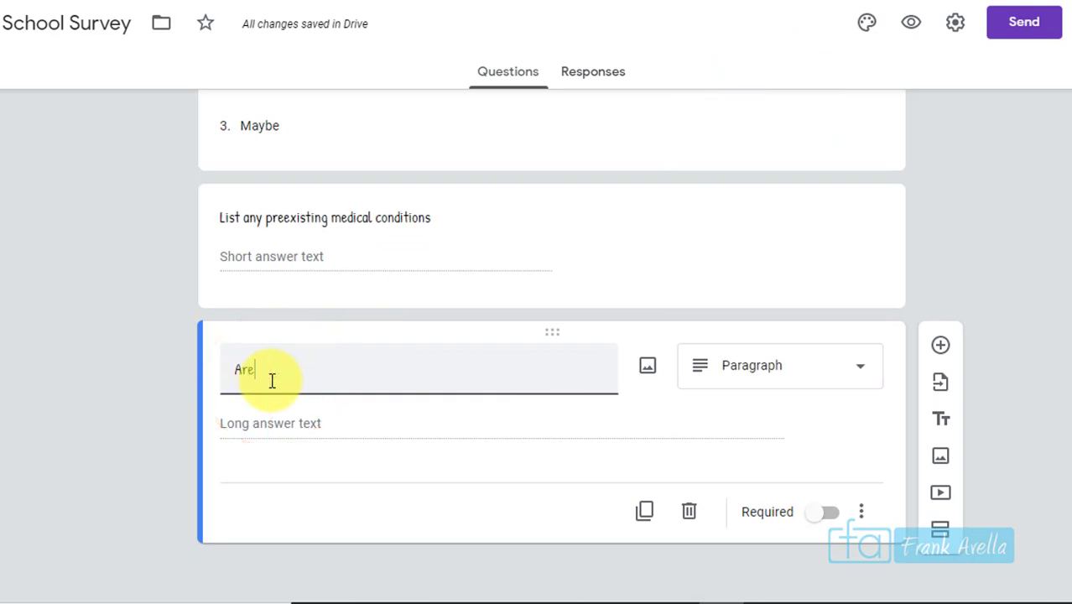
type(" there any reasons why you cannot return ")
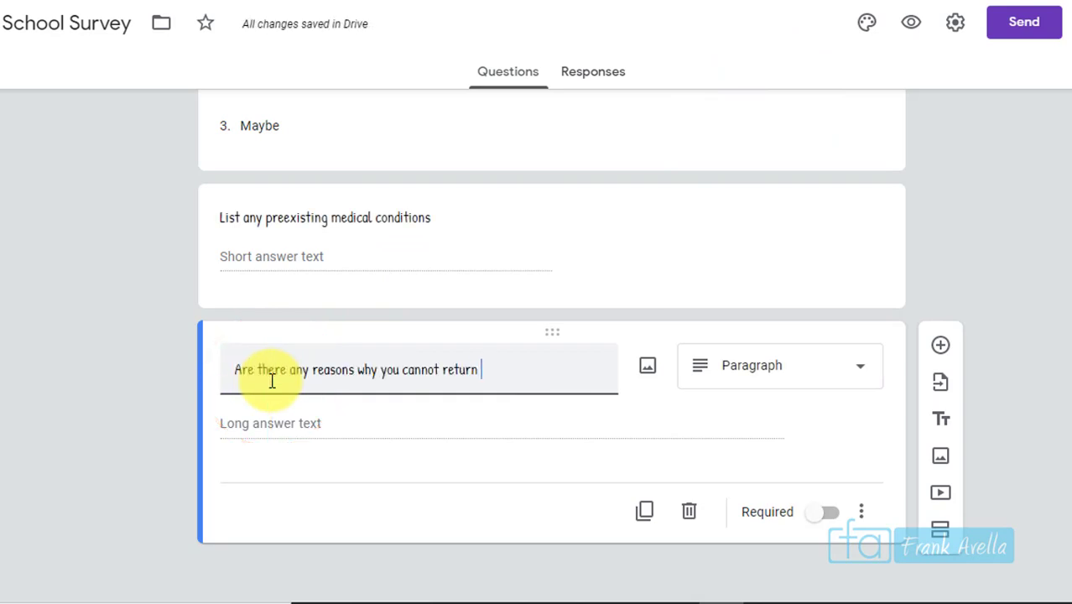
type("in September, and")
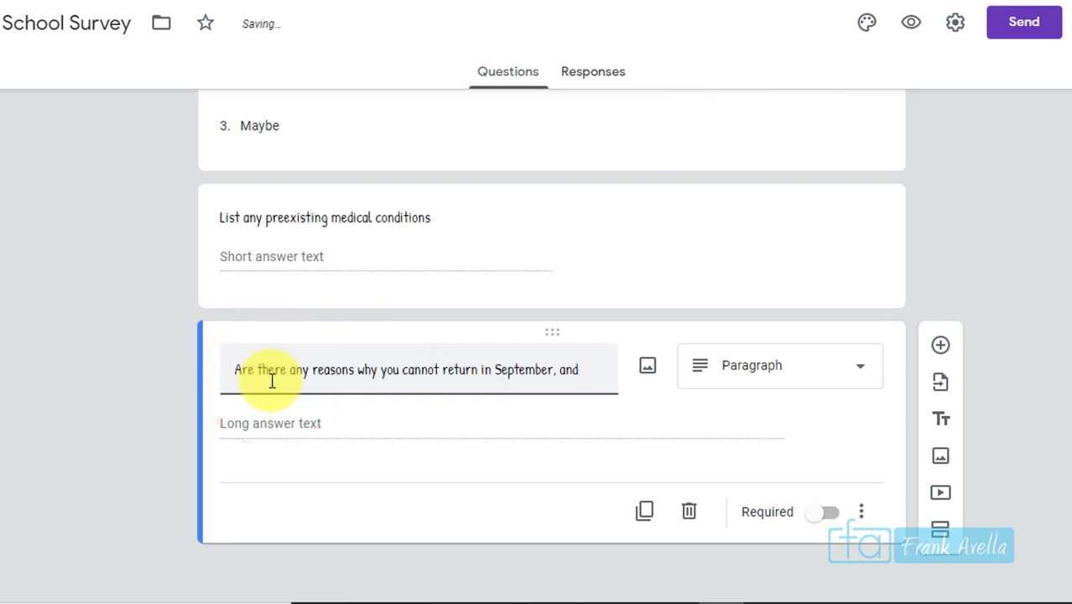
type(" if so, please tell why?")
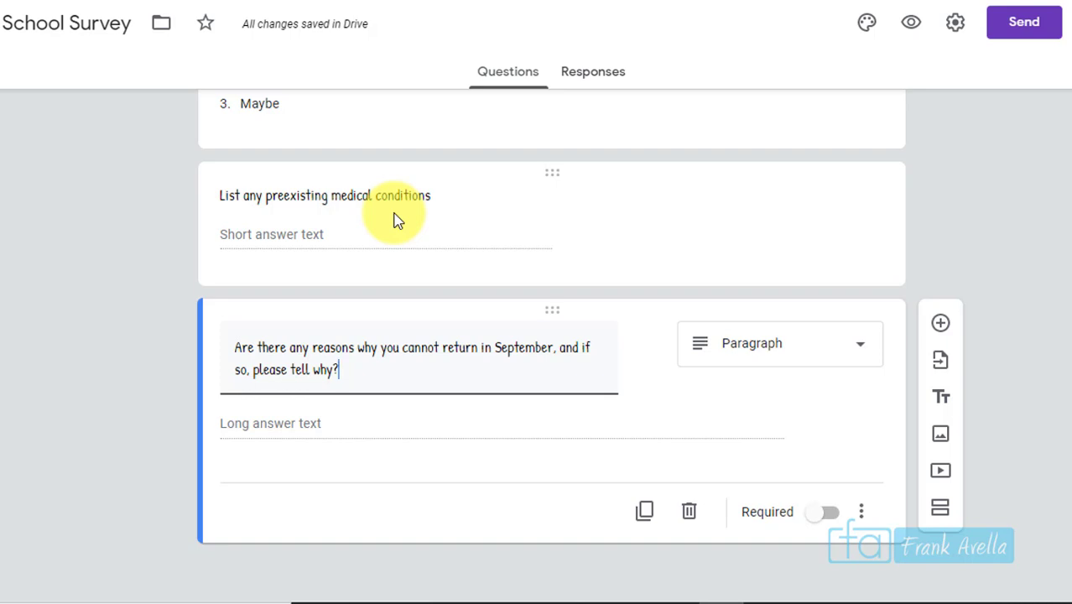
- Add a File upload question with the text "If you attended any PD in the summer, please attach certificates."
left_click(942, 325)
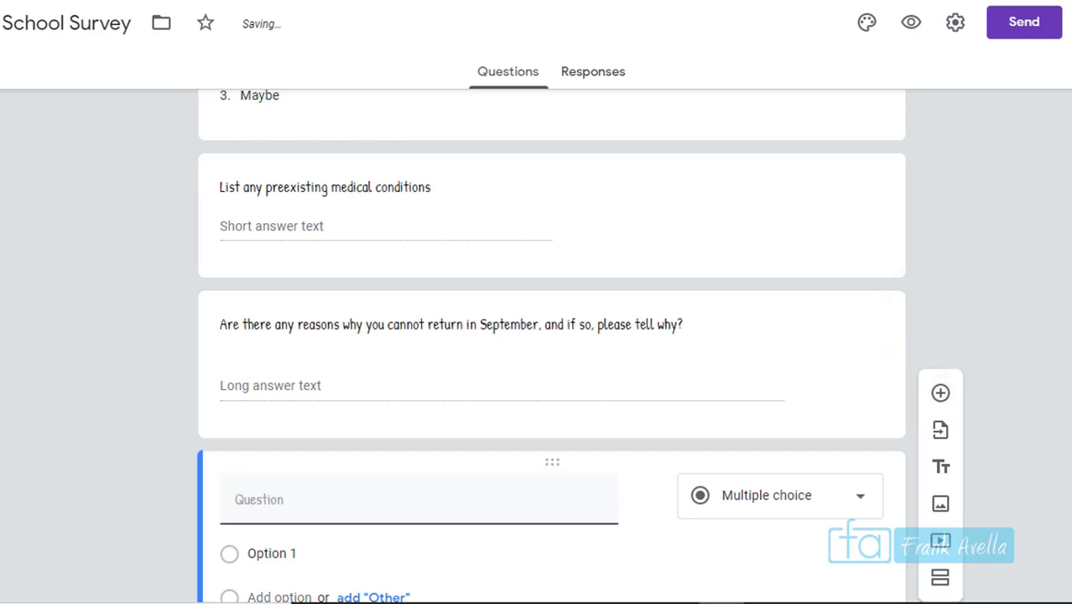
left_click(850, 355)
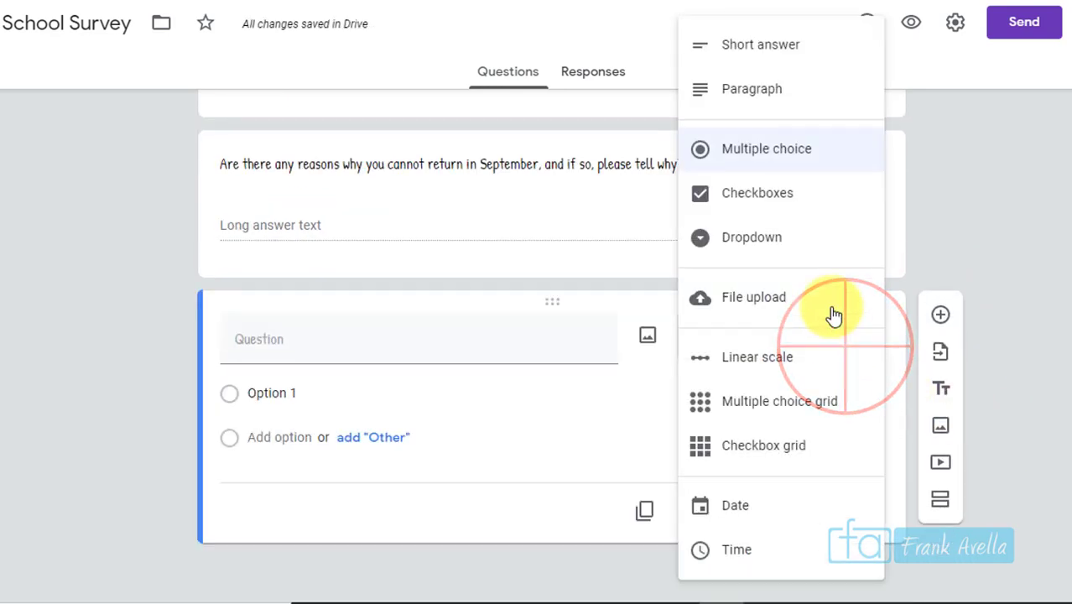
left_click(749, 302)
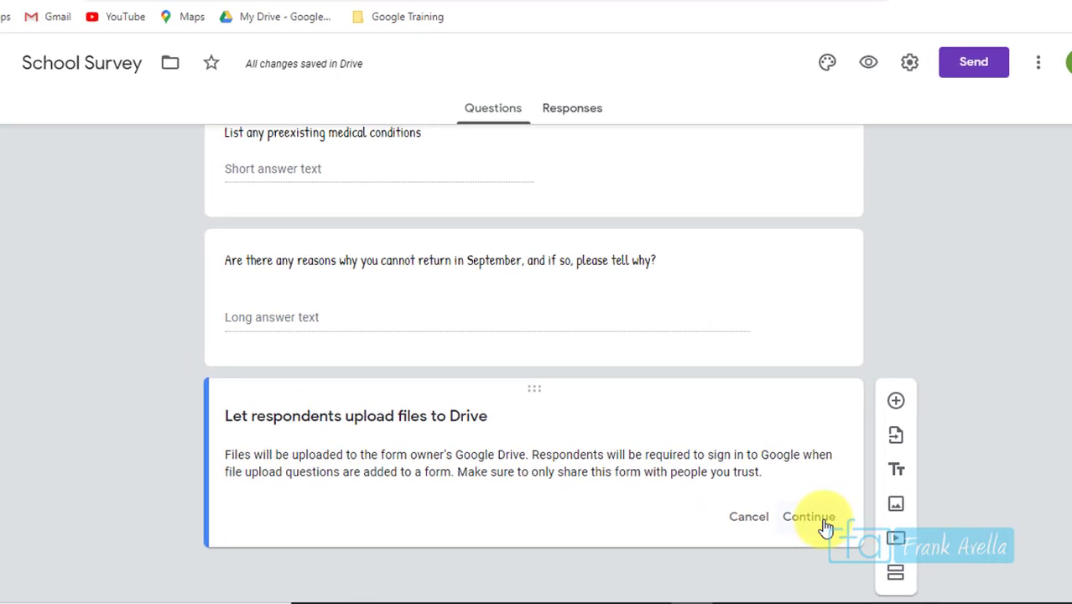
left_click(935, 484)
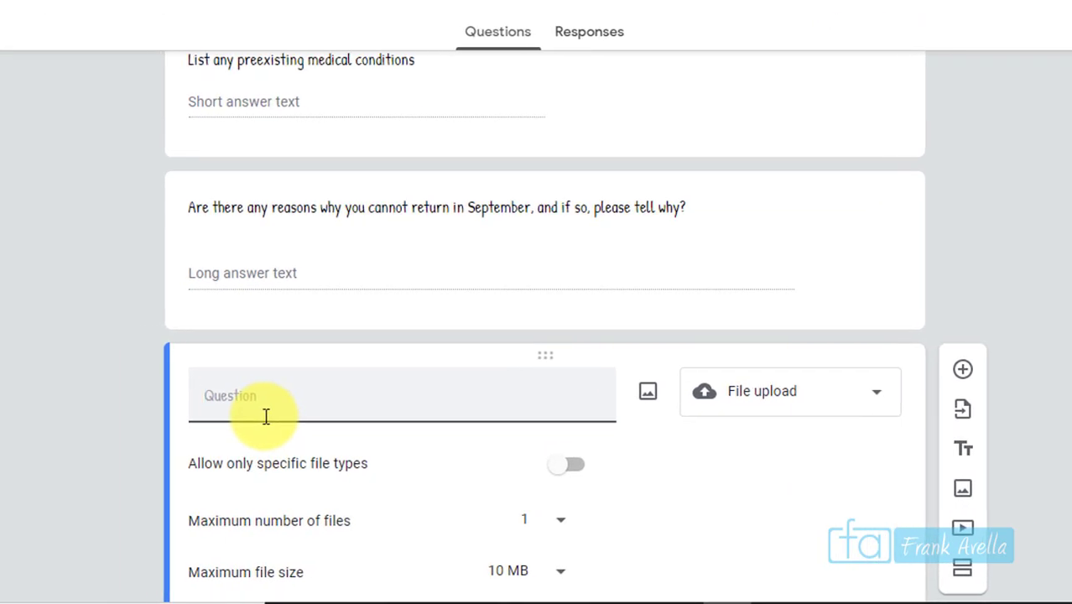
type("you attended any PD in")
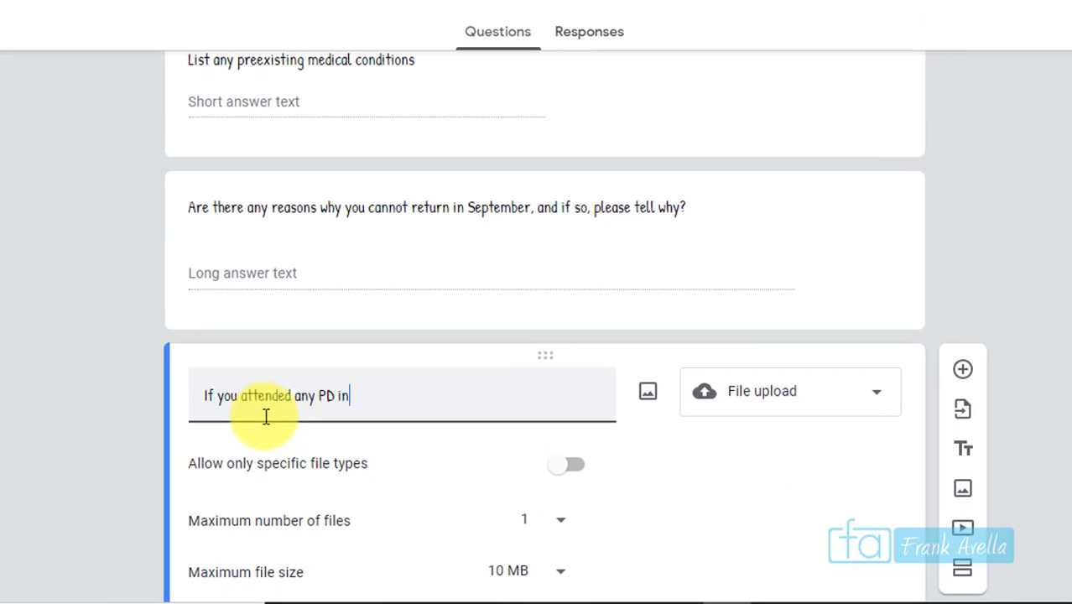
type(" the summer, please attach certificates.")
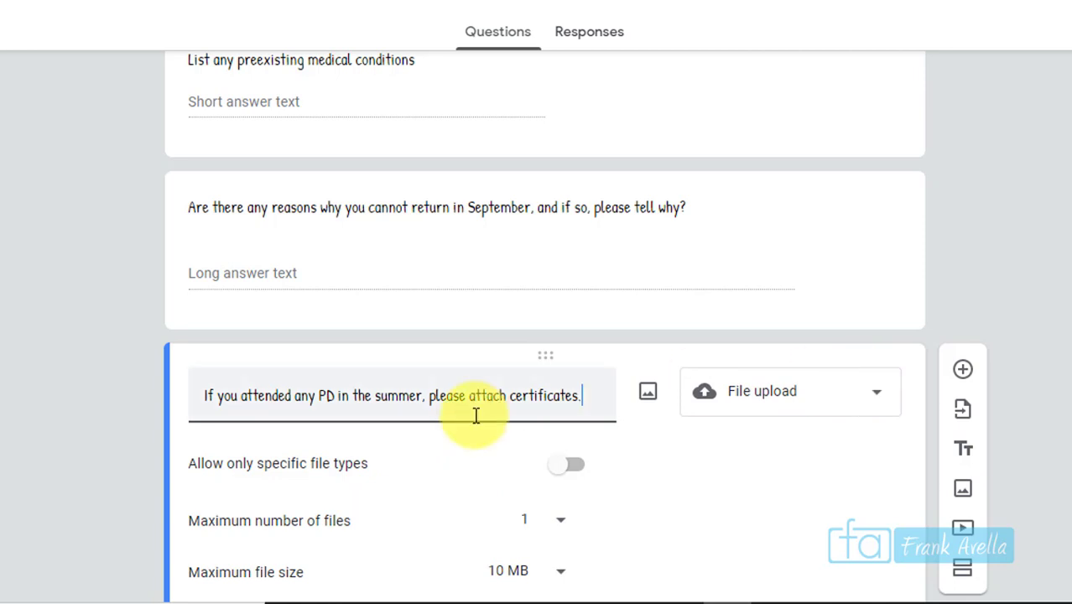
- Set the certificates question's maximum number of files to 5 and its maximum file size to 10 MB
scroll(537, 335, "down", 2)
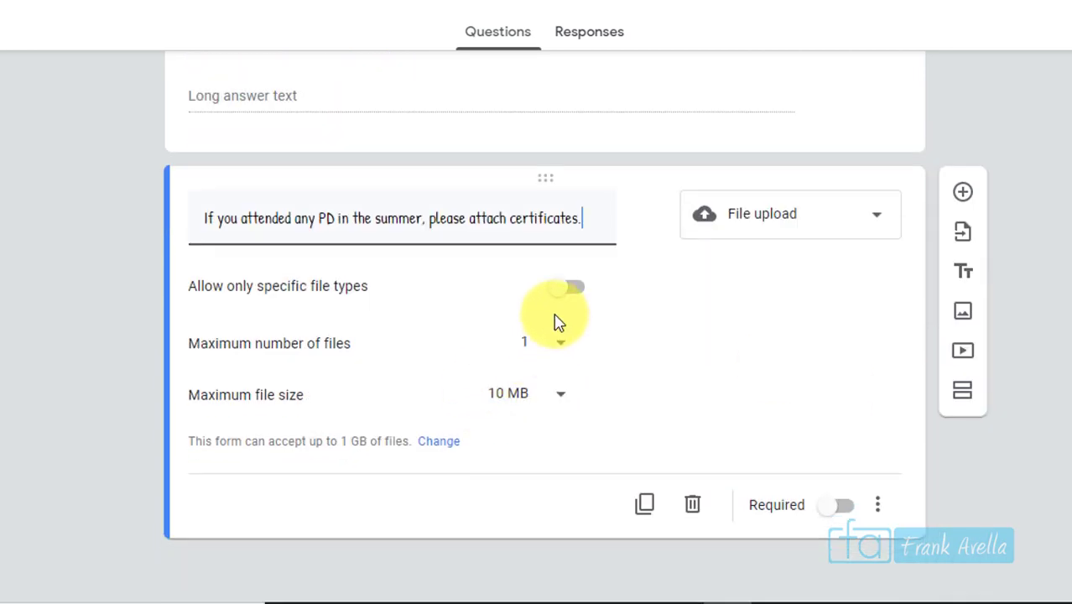
left_click(564, 351)
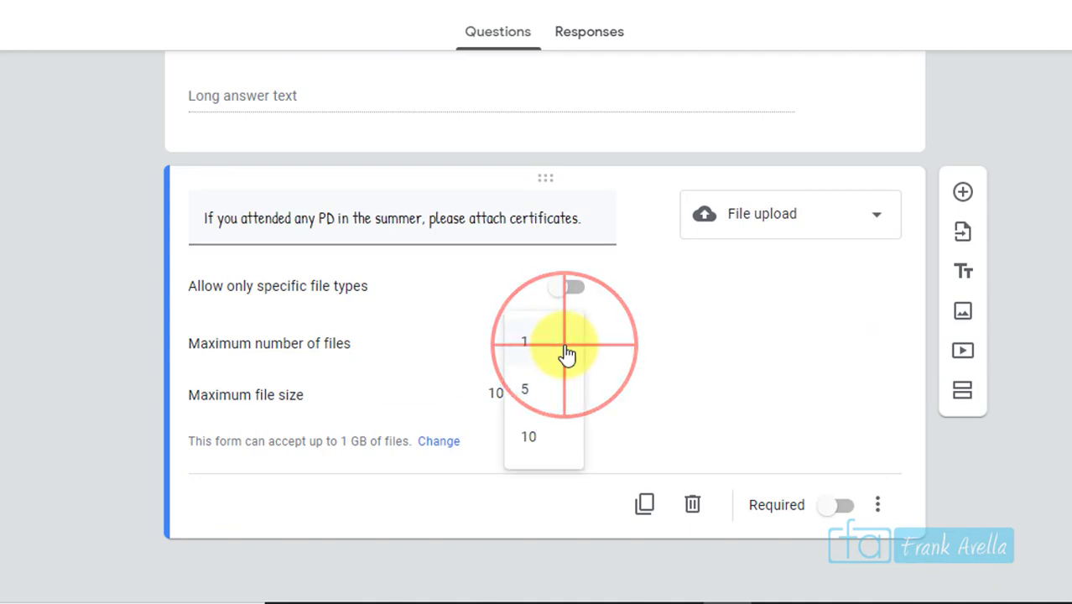
left_click(562, 387)
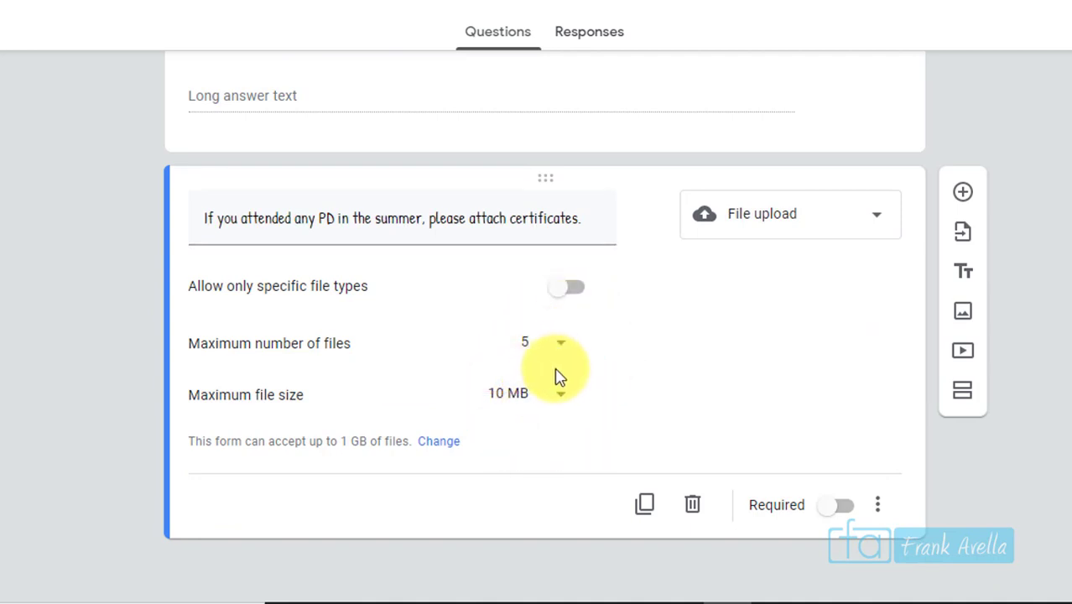
left_click(559, 409)
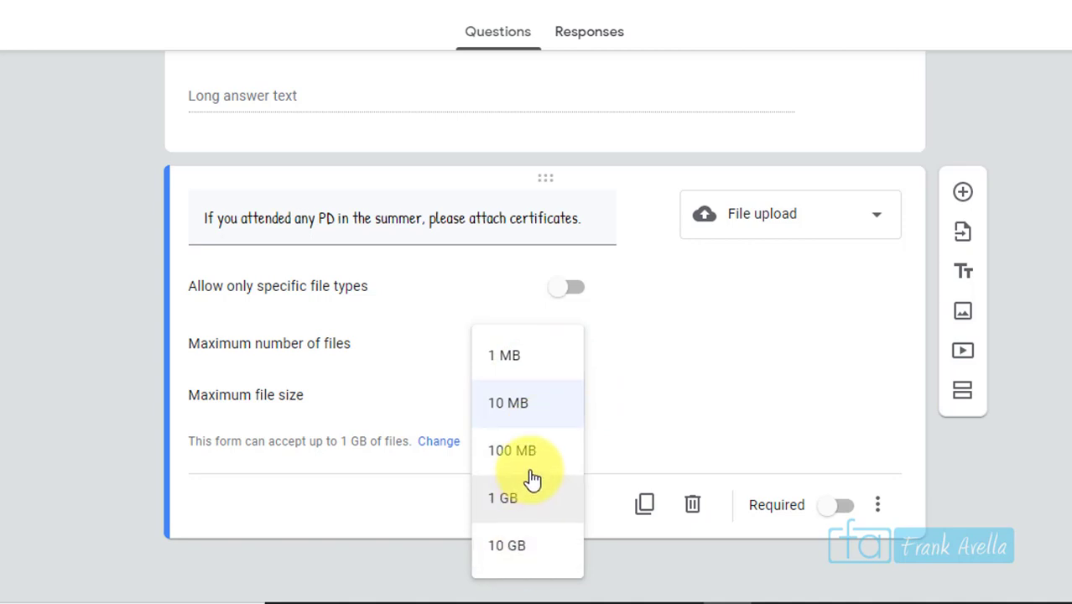
left_click(547, 408)
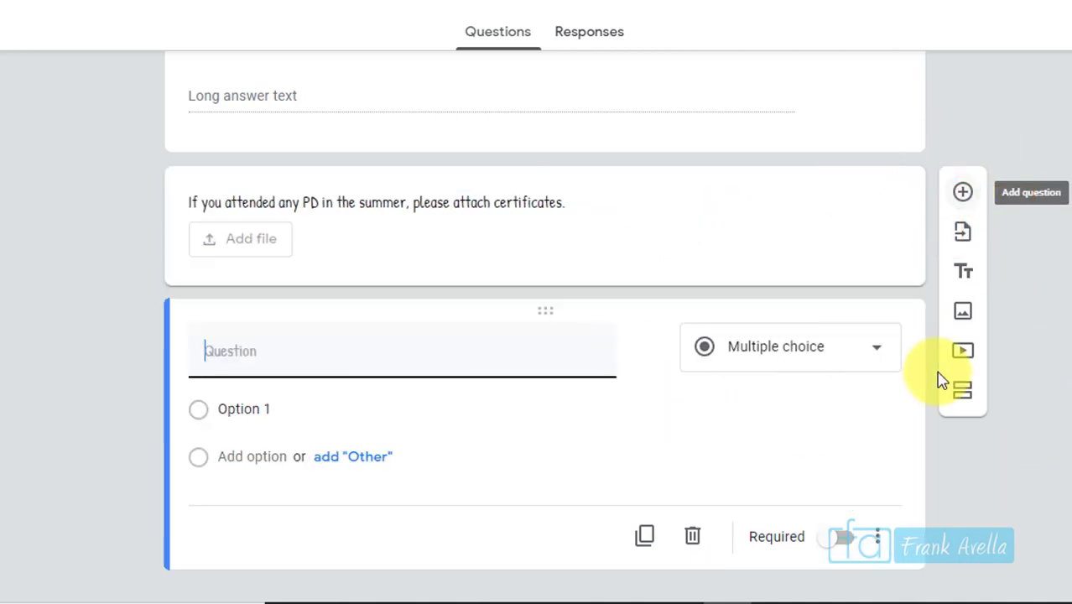
- Make the new question a Linear scale reading "How safe do you feel returning to school in September given the virus."
left_click(855, 361)
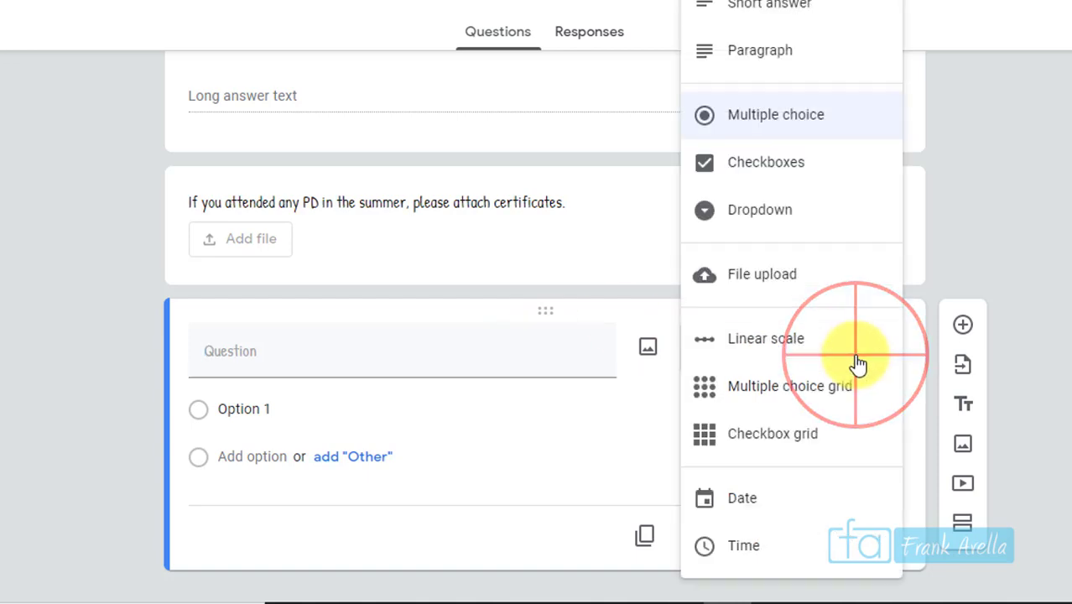
left_click(767, 344)
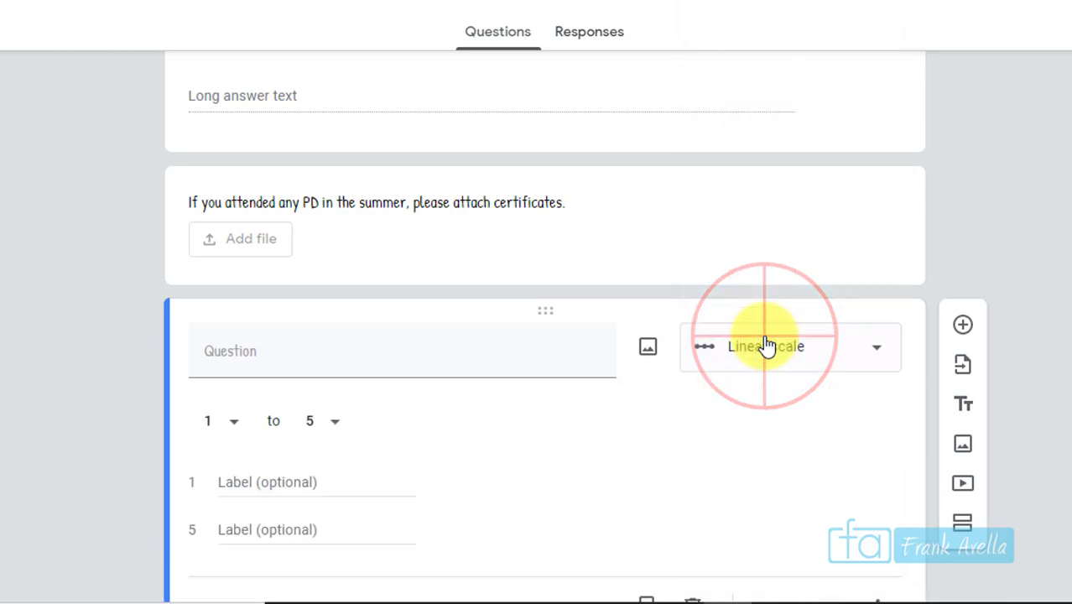
left_click(307, 363)
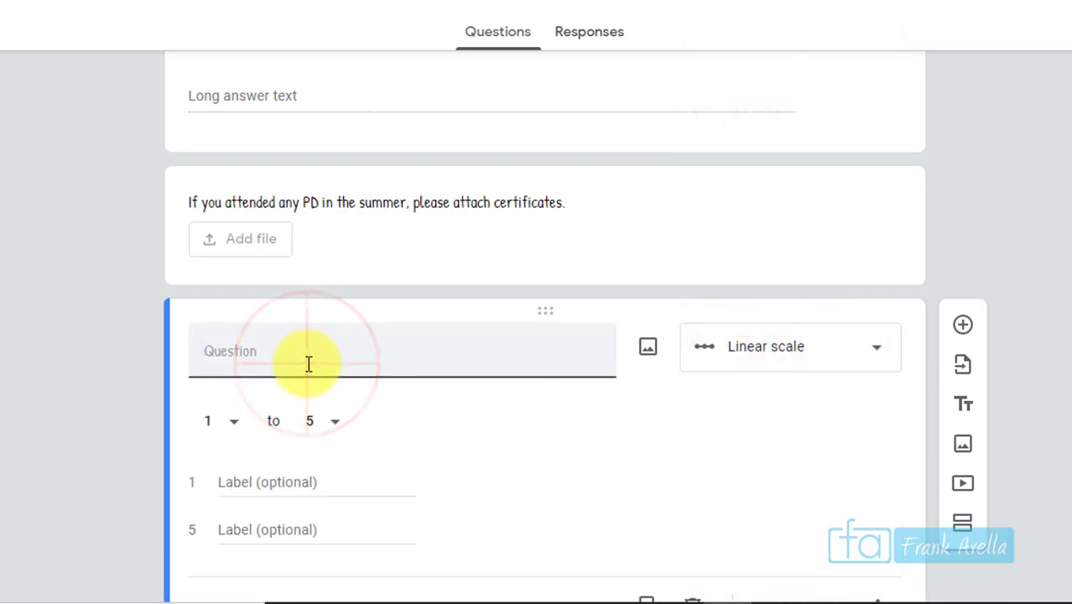
type("HOw ")
type("ow safe do you feel returning to school in ")
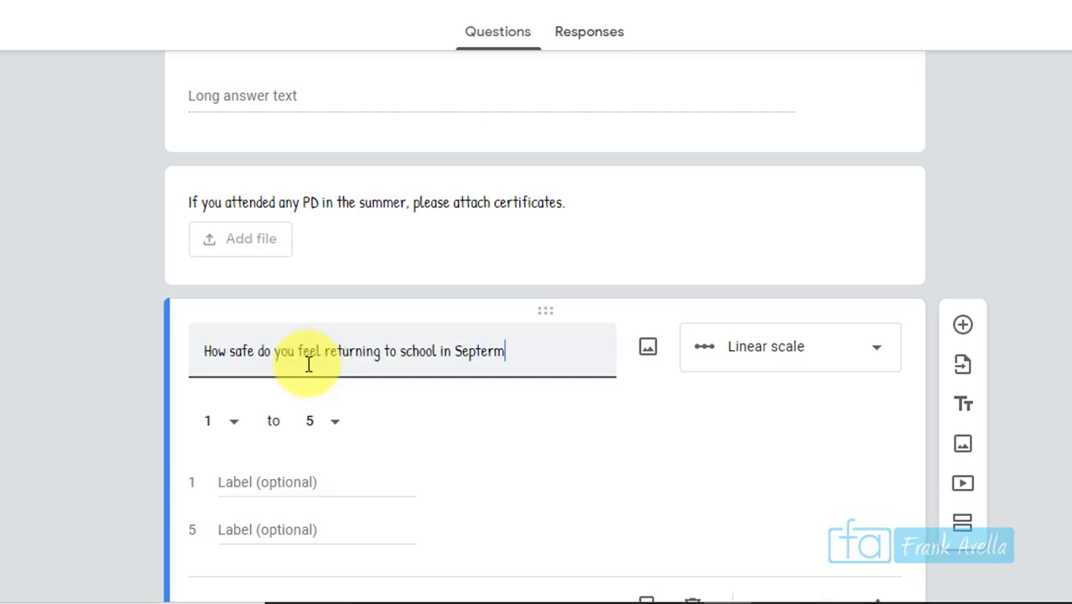
type("September given the vir")
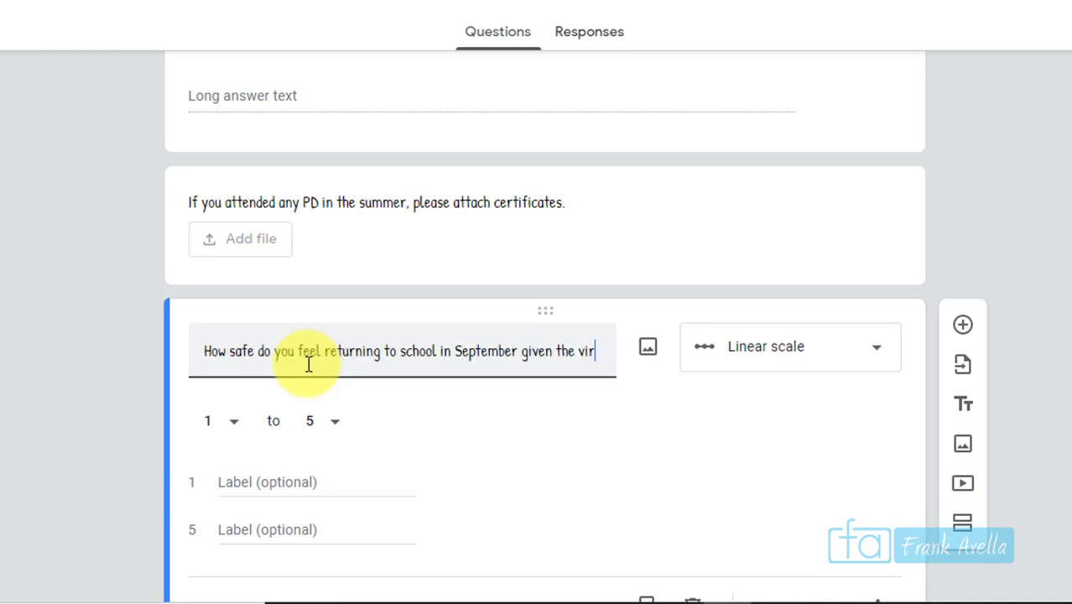
type("us")
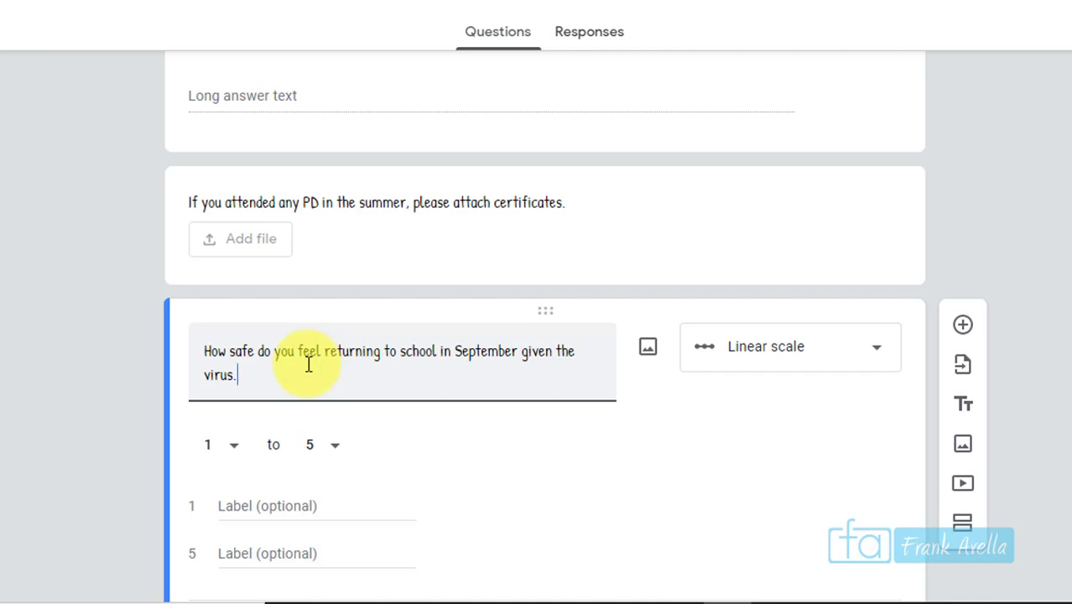
type(".")
- Extend the linear scale to 10, labelling 1 as "Not safe at all" and 10 as "Very Safe"
left_click(339, 446)
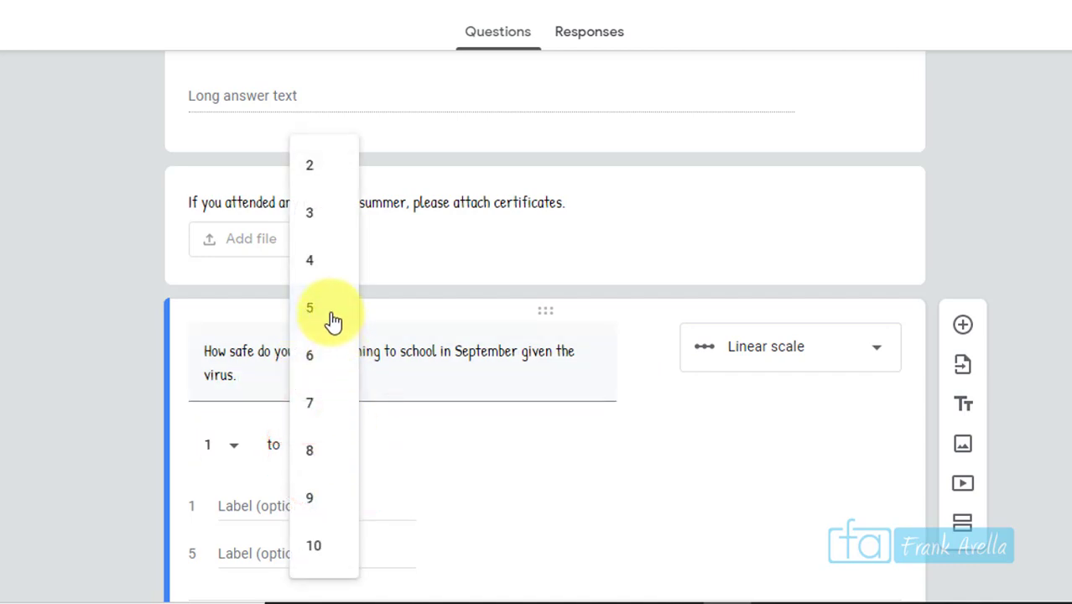
left_click(327, 548)
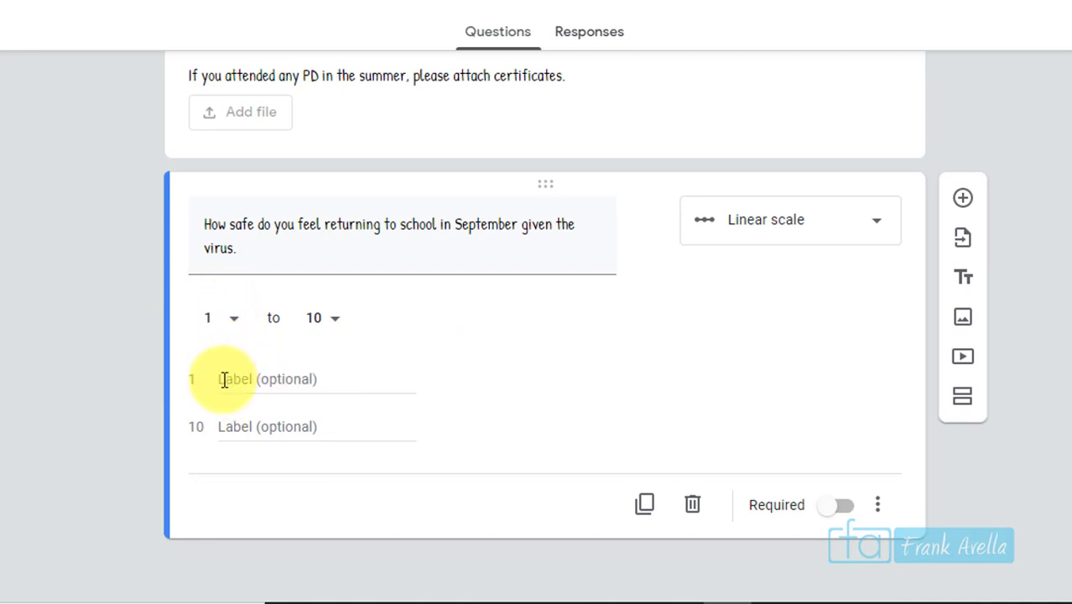
left_click(224, 380)
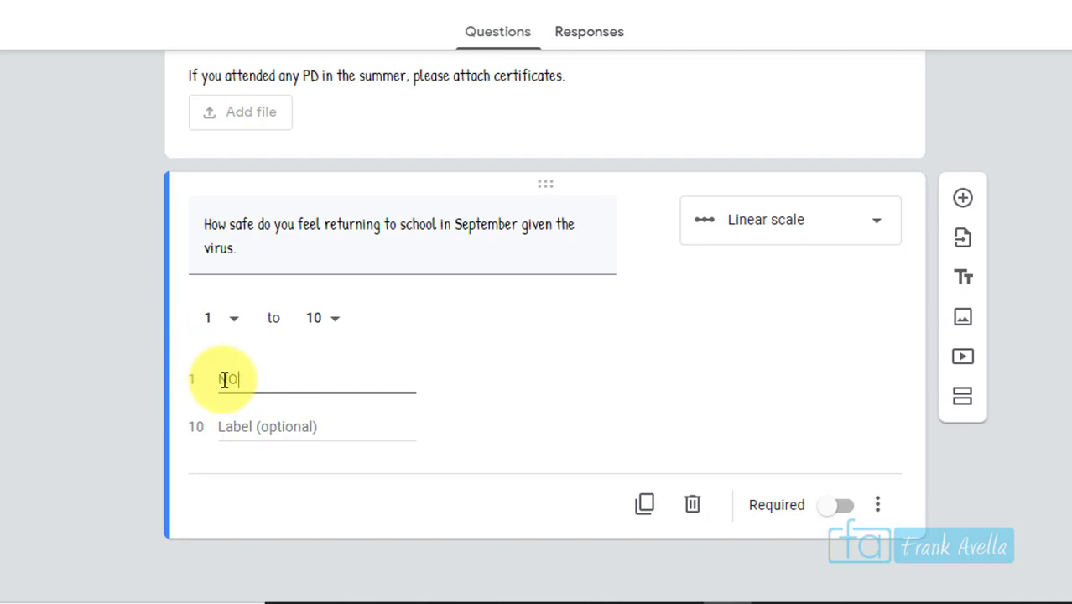
type("Not safe at all")
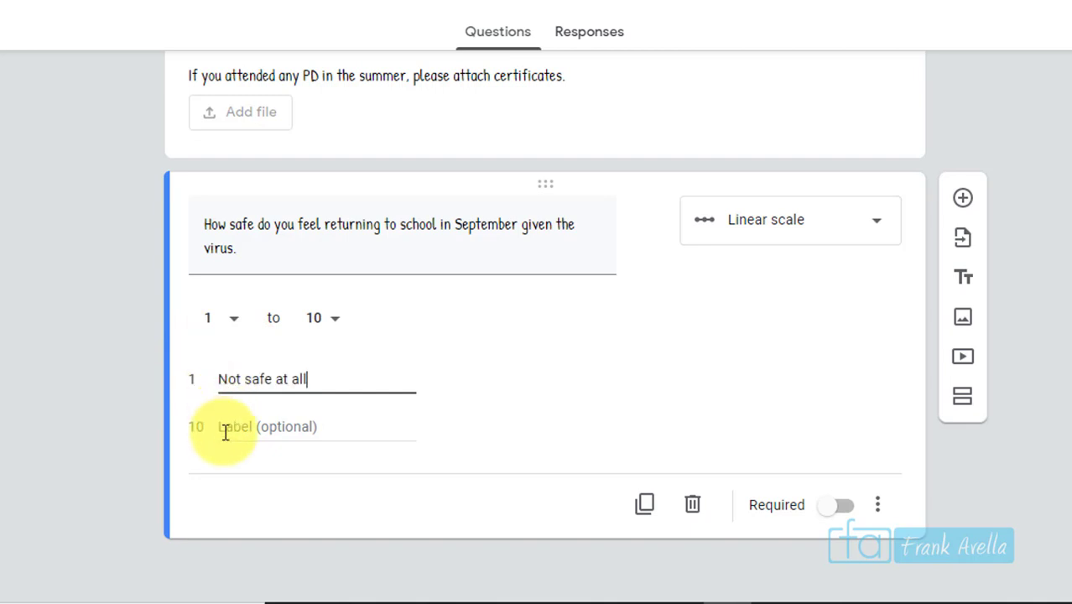
left_click(224, 430)
type("Very Safe")
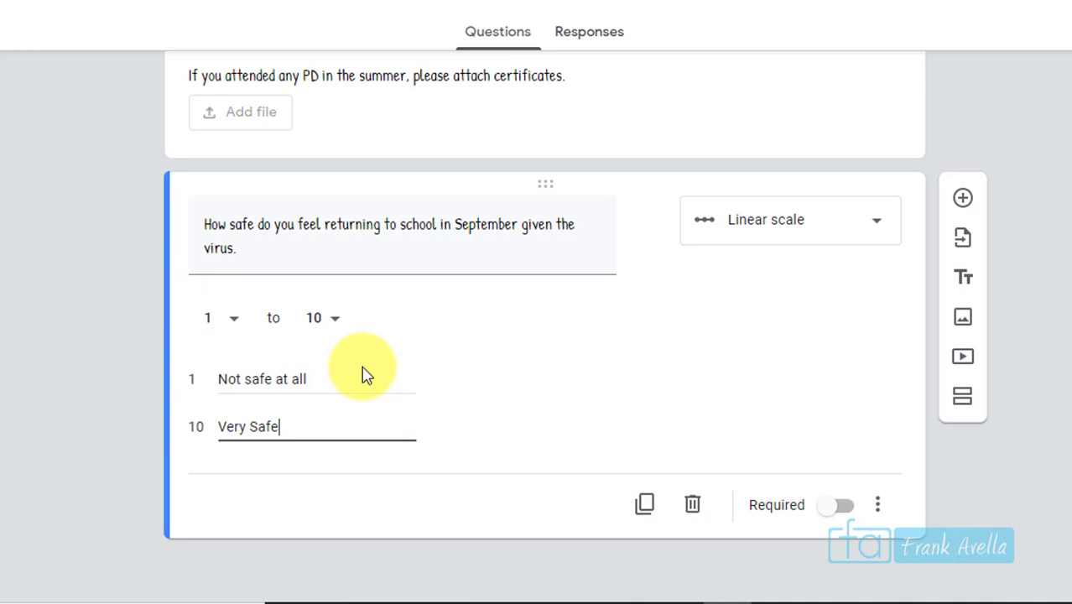
- Add a Date question with the text "What is a good day to meet in the summer to talk about scheduling"
left_click(970, 203)
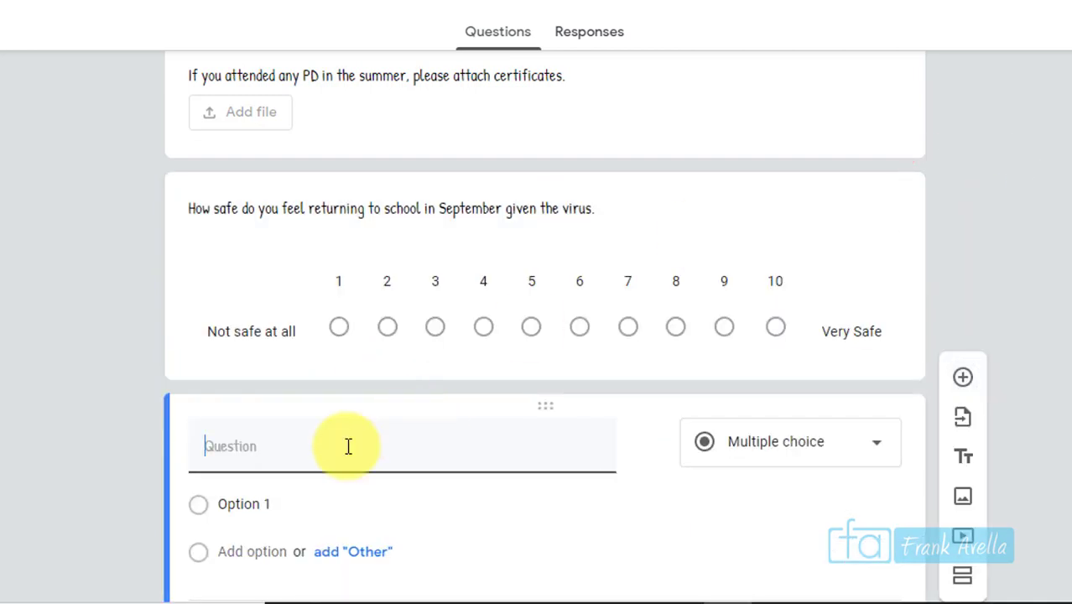
left_click(861, 321)
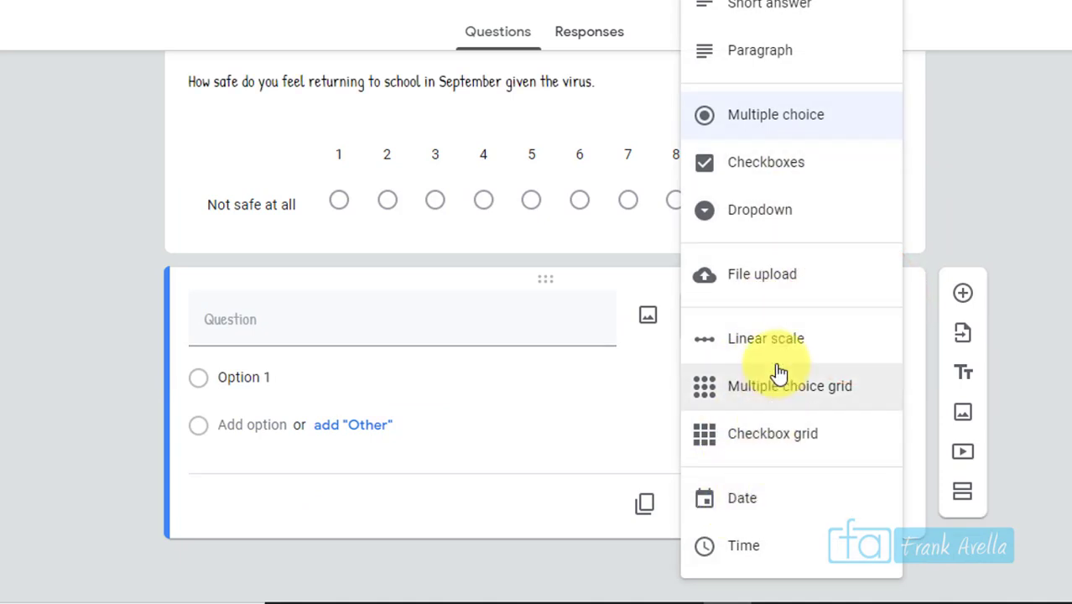
left_click(762, 508)
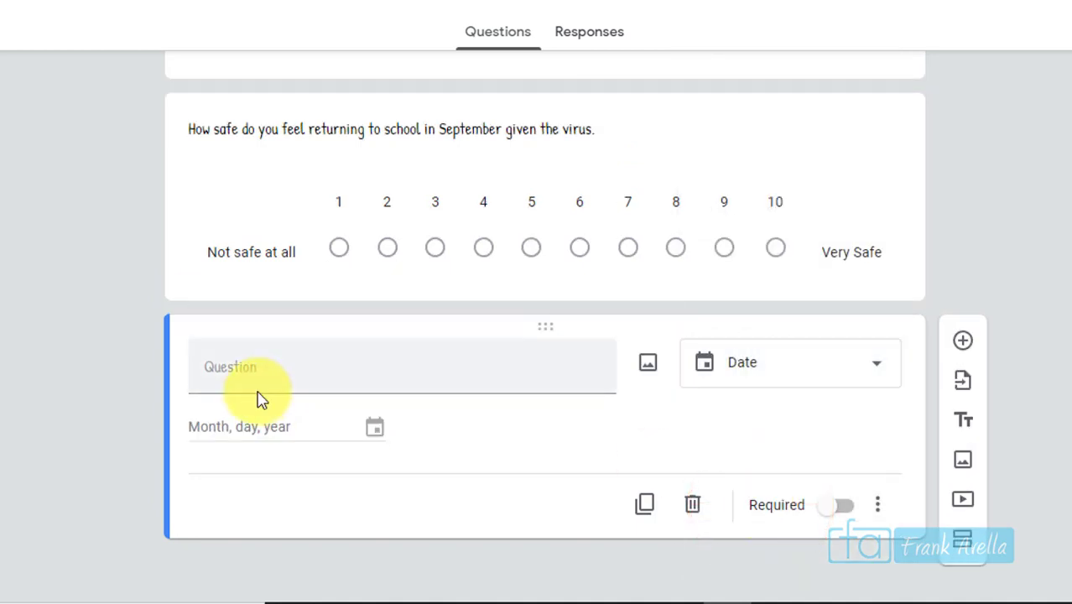
left_click(241, 384)
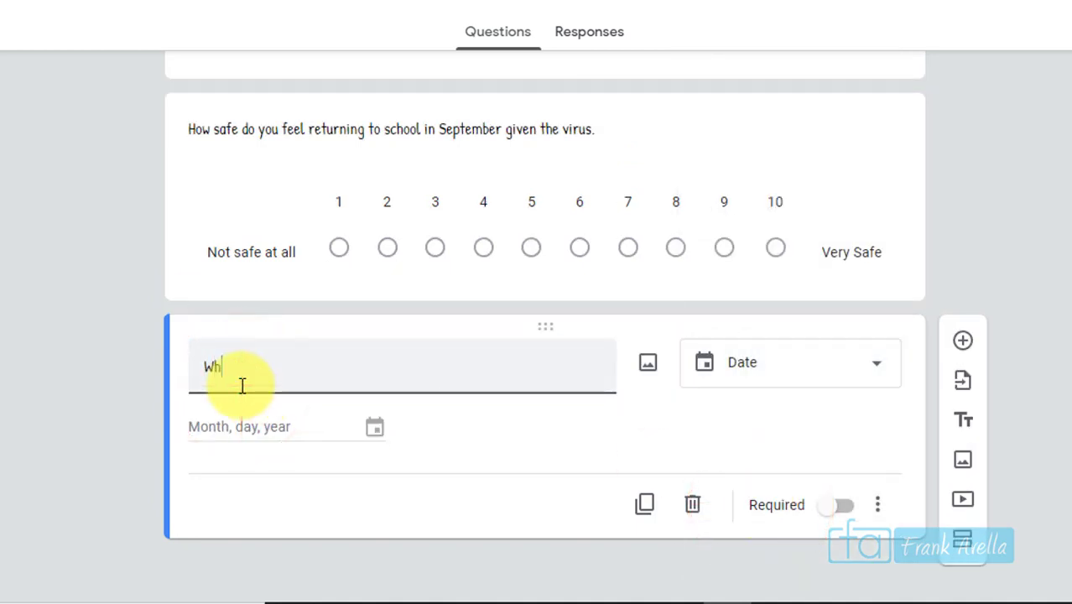
type("What is a good day to meet in the summer to talk about scheduling")
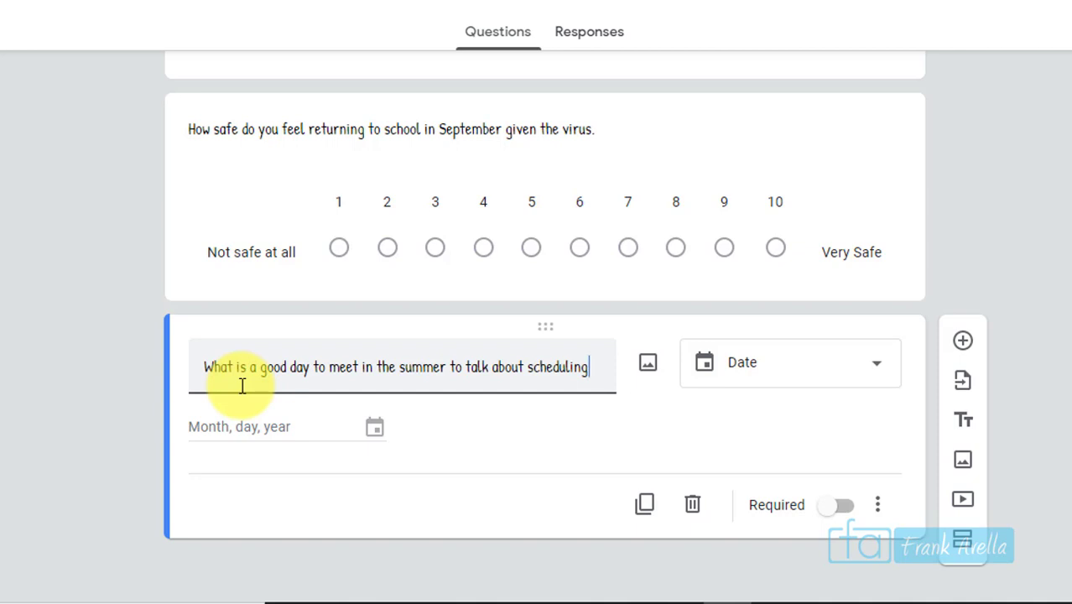
- Add a Time question with the text "What time do you prefer your lunch (1 hour)"
left_click(870, 373)
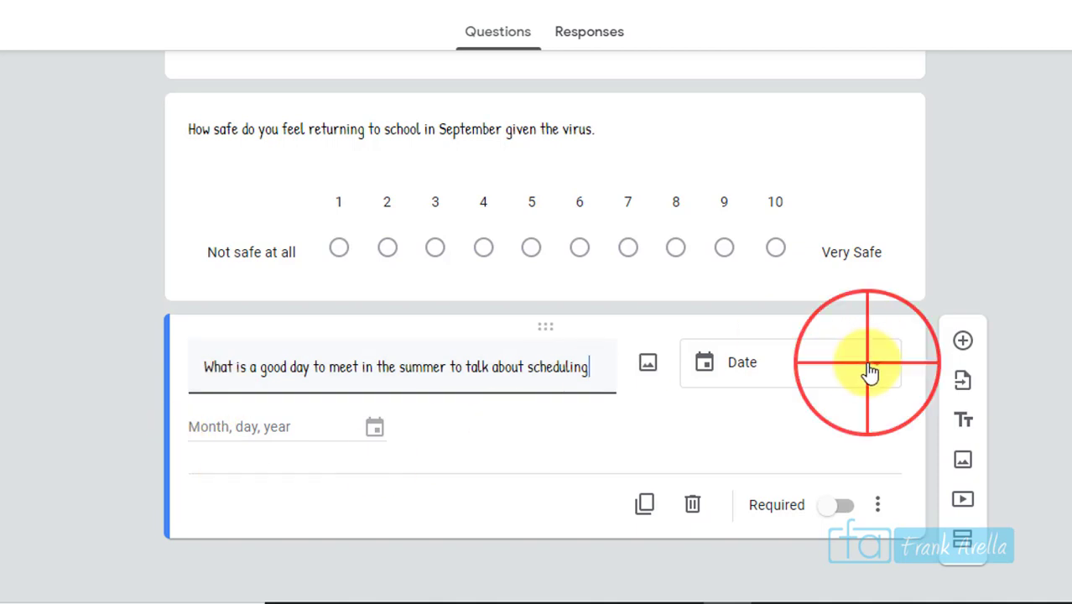
left_click(799, 509)
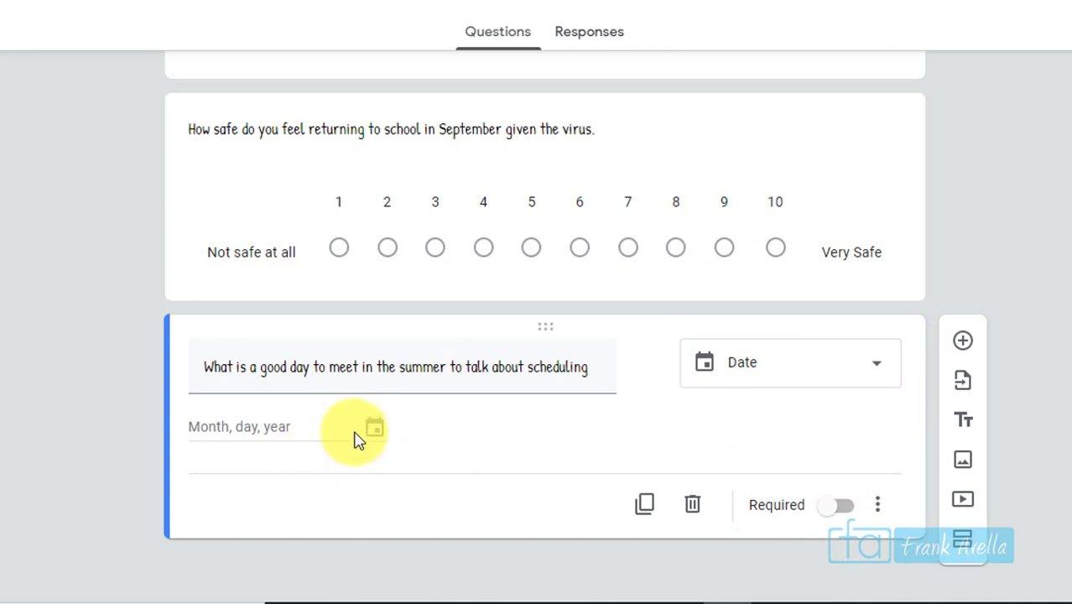
left_click(964, 346)
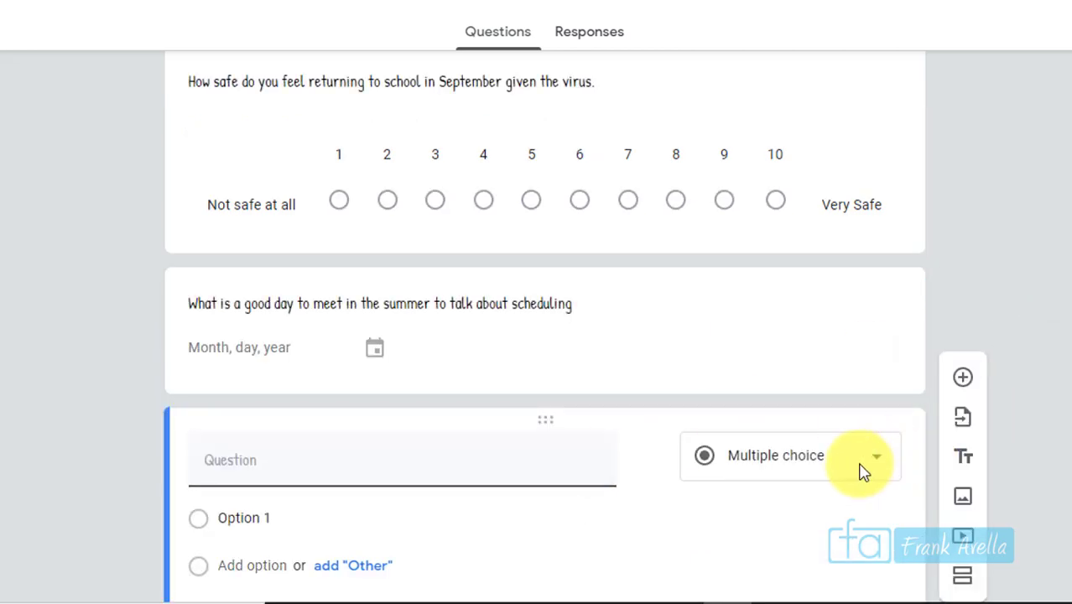
left_click(864, 469)
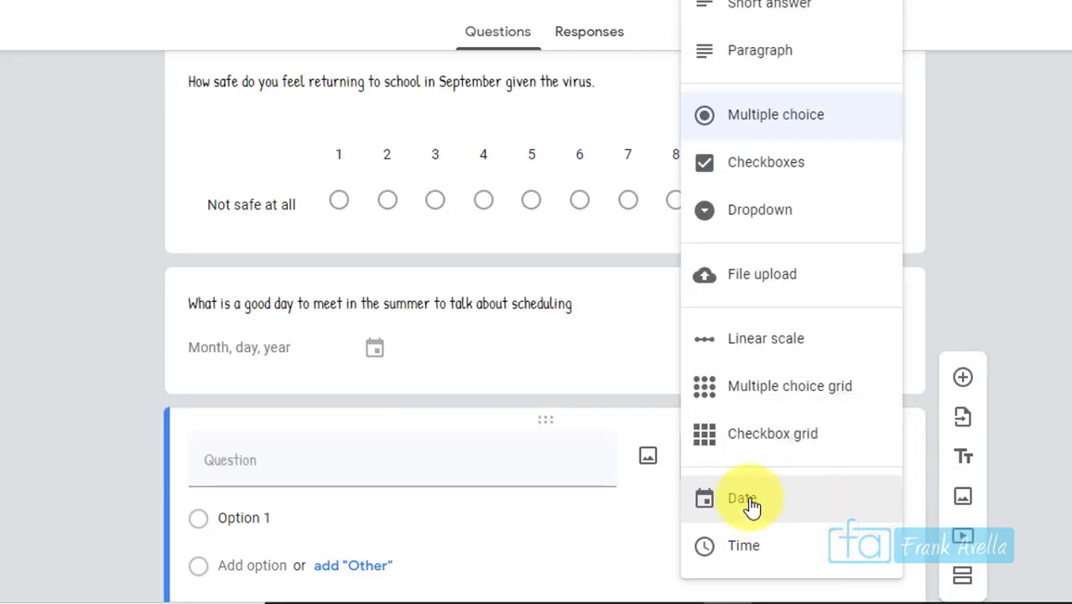
left_click(754, 551)
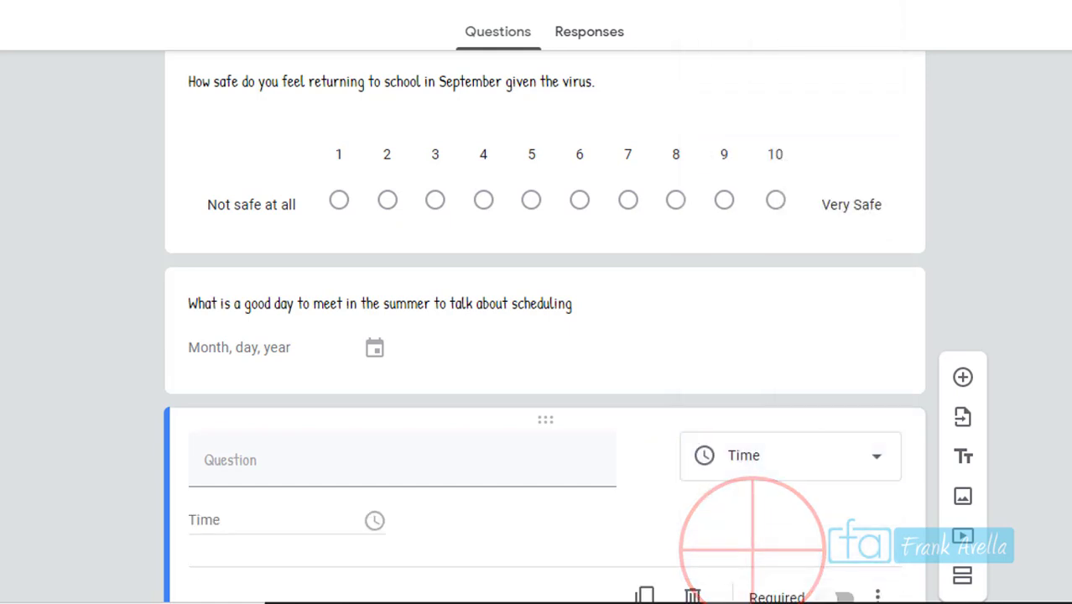
left_click(293, 382)
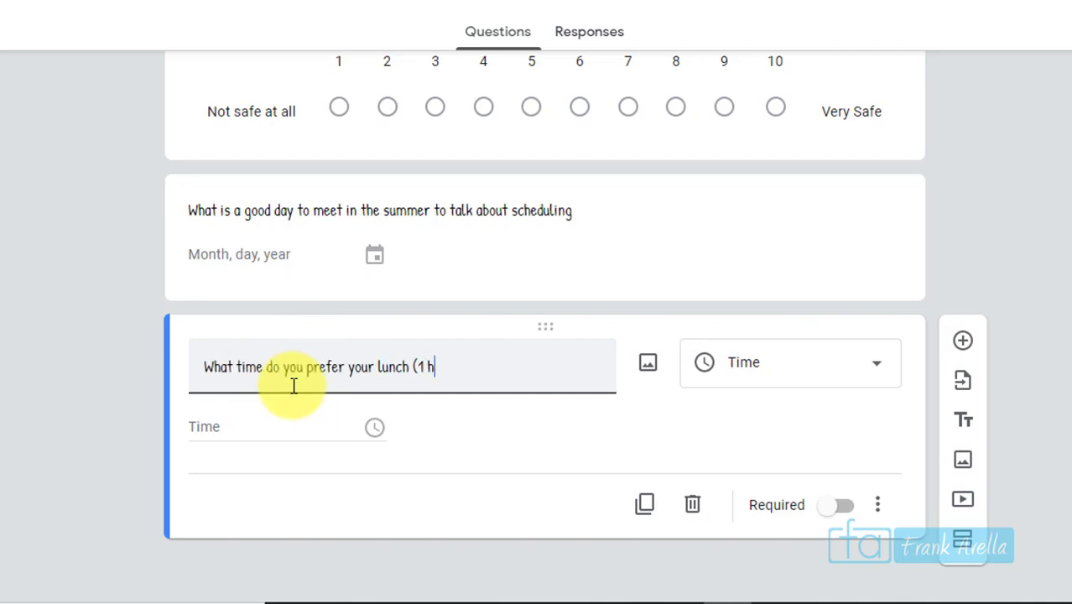
type("What time do you prefer your lunch (1 hour)")
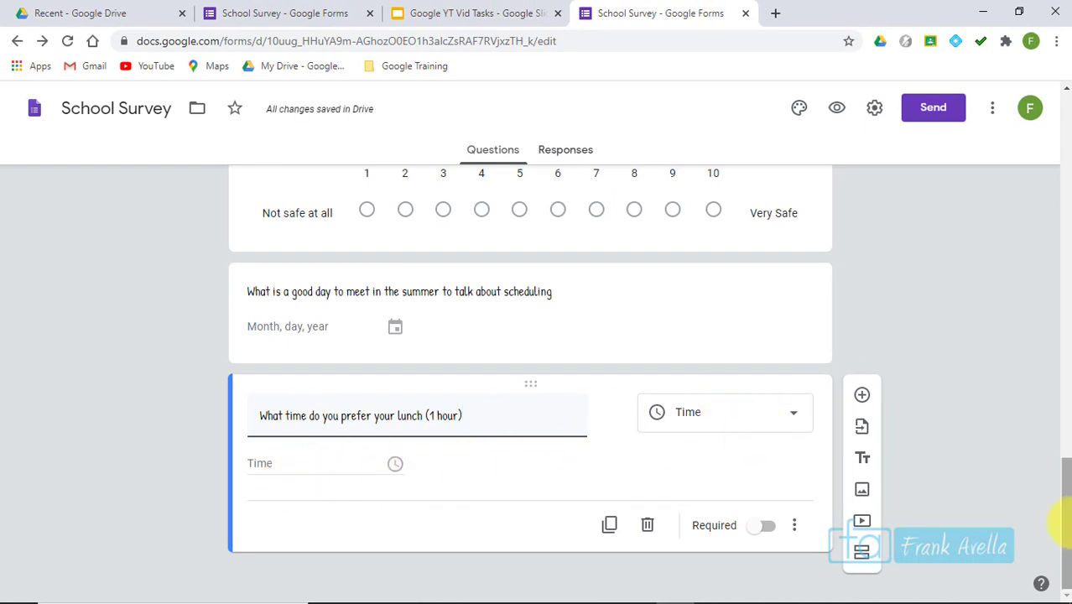
- Switch to the Google Slides task list and highlight "Add Questions", followed by "Preview Forms"
left_click_drag(1065, 520, 1029, 108)
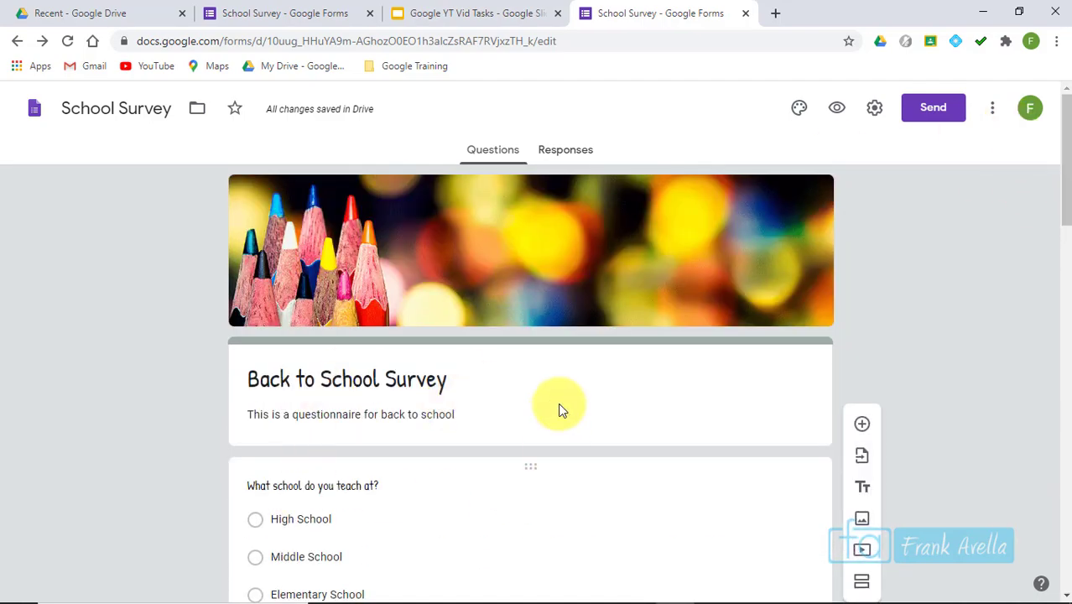
left_click(476, 13)
left_click(353, 287)
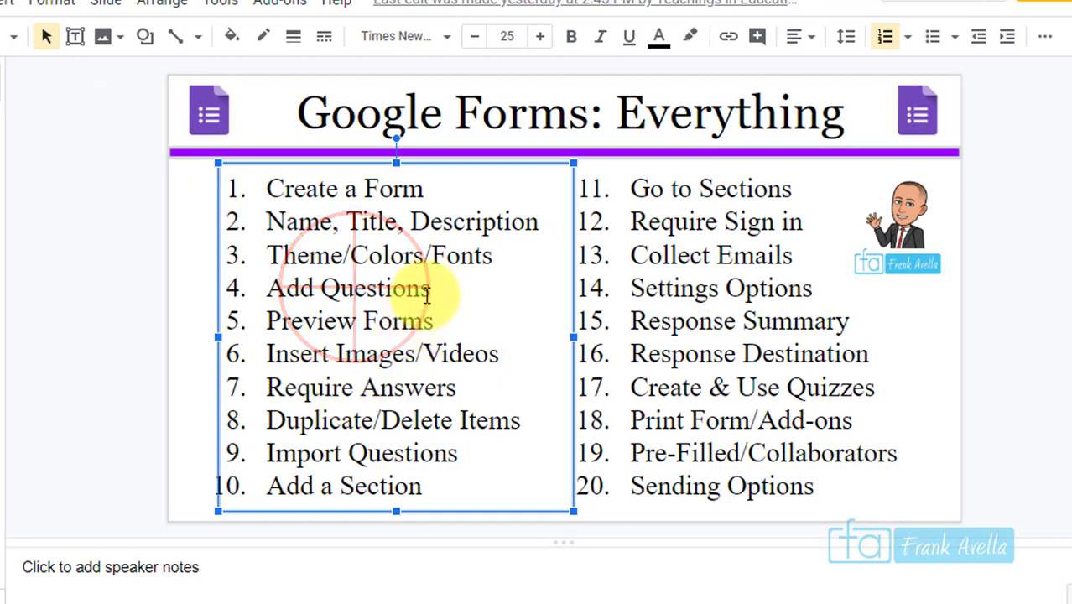
left_click_drag(429, 291, 271, 289)
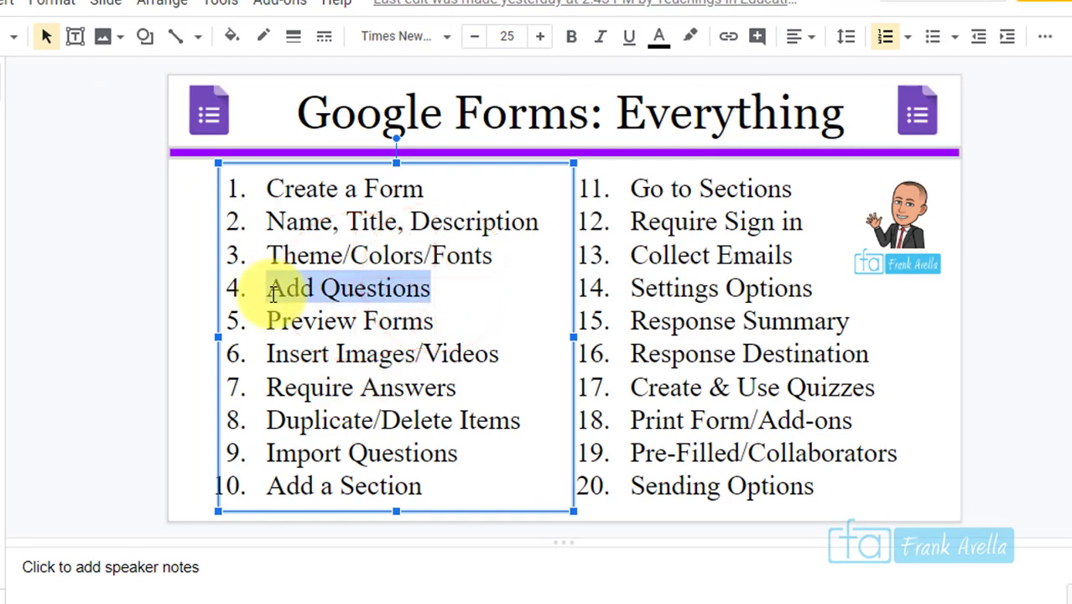
left_click_drag(432, 323, 266, 329)
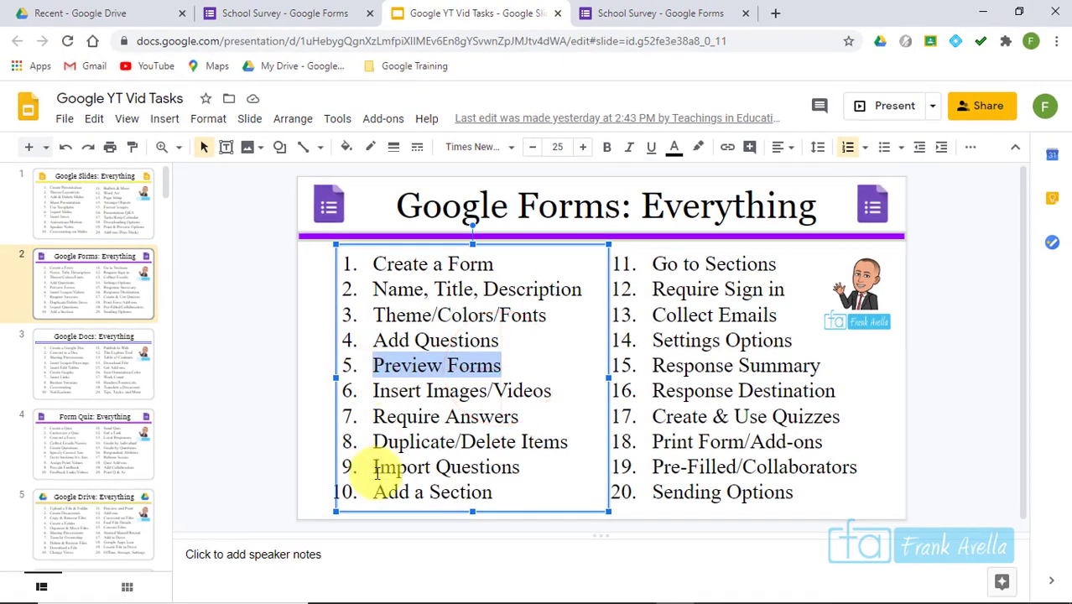
- Return to the School Survey form in Google Forms and open its preview
key("ctrl+Tab")
scroll(1064, 143, "down", 15)
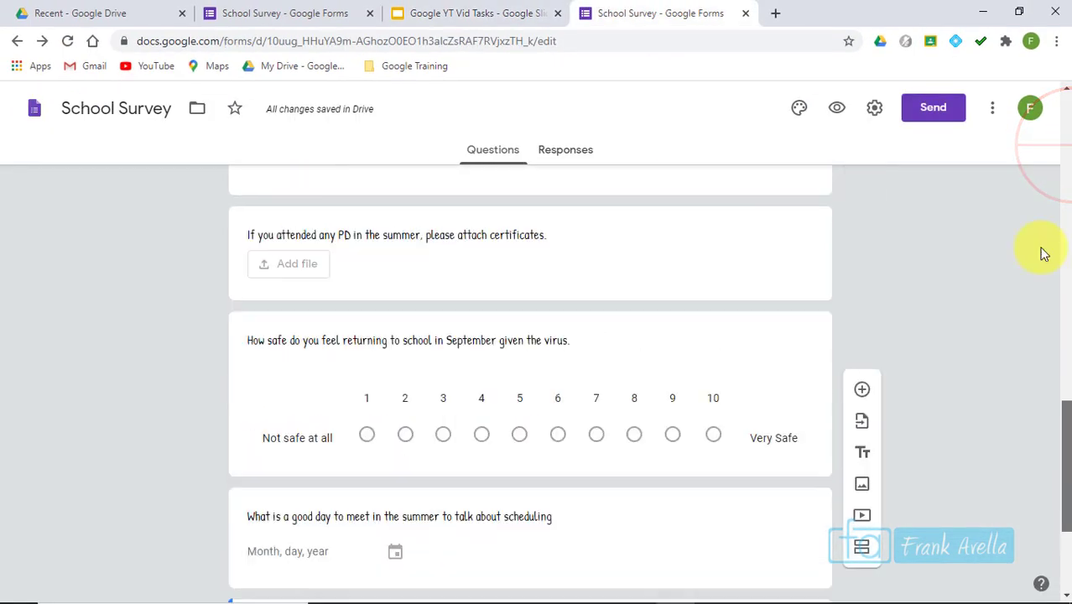
scroll(1041, 252, "up", 20)
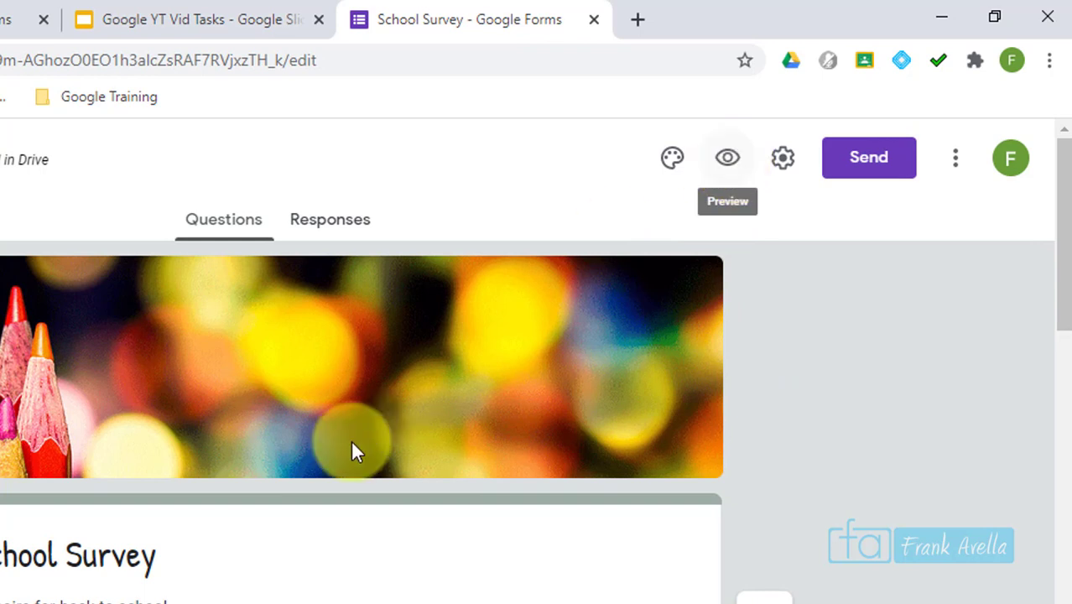
left_click(734, 168)
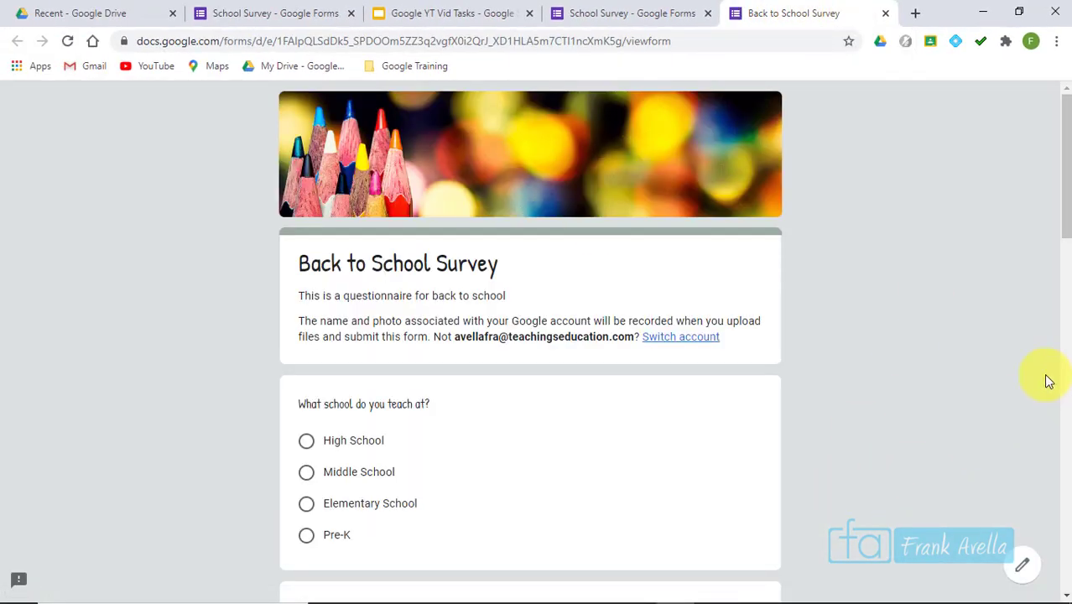
- Examine the Back to School Survey title and description in the form preview
left_click_drag(1067, 207, 1064, 176)
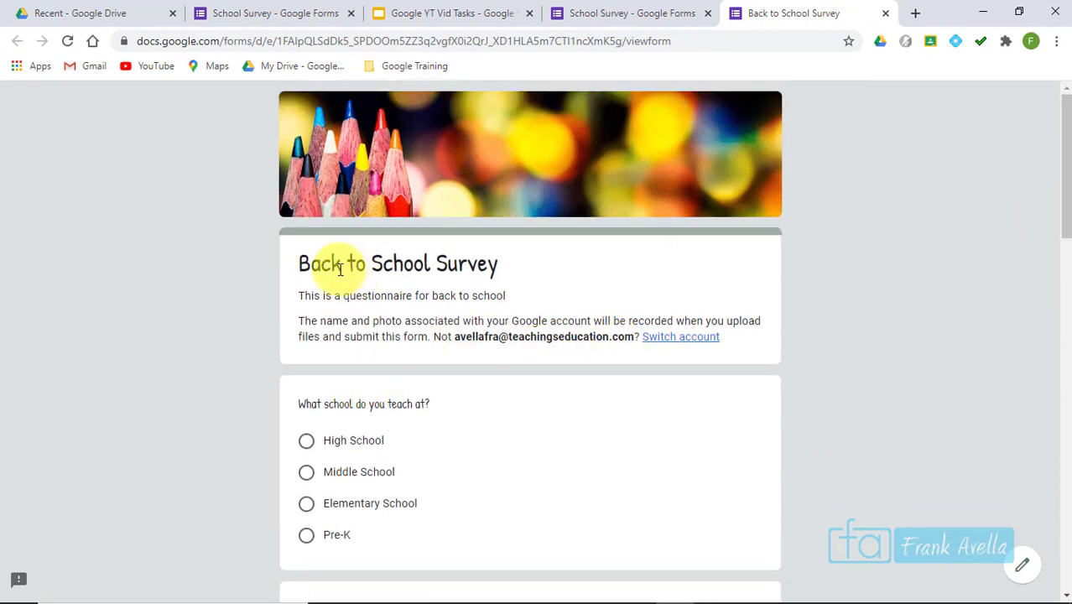
left_click_drag(299, 265, 512, 273)
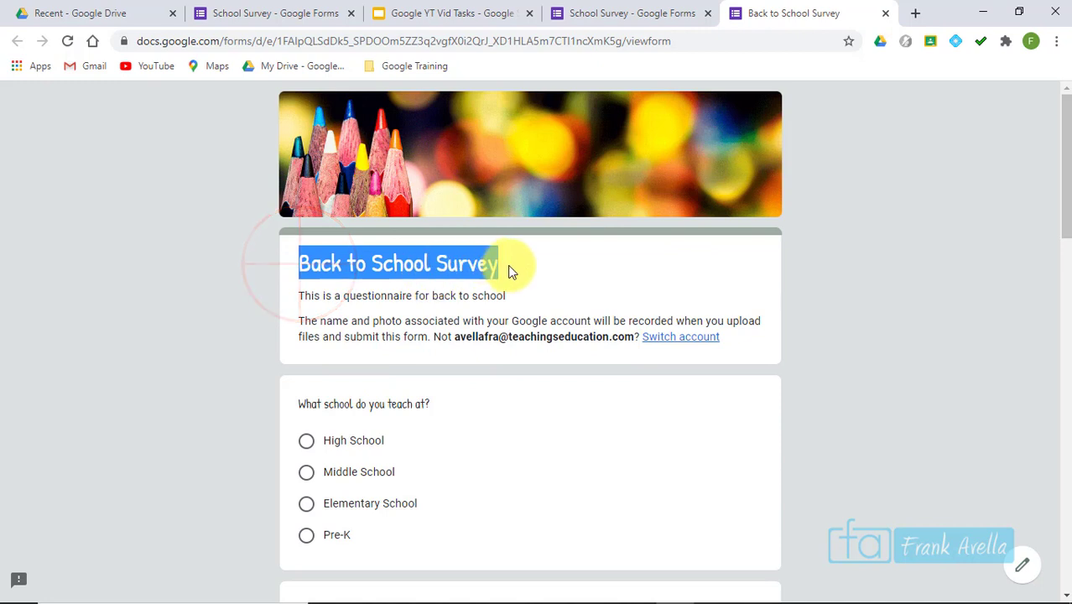
triple_click(509, 270)
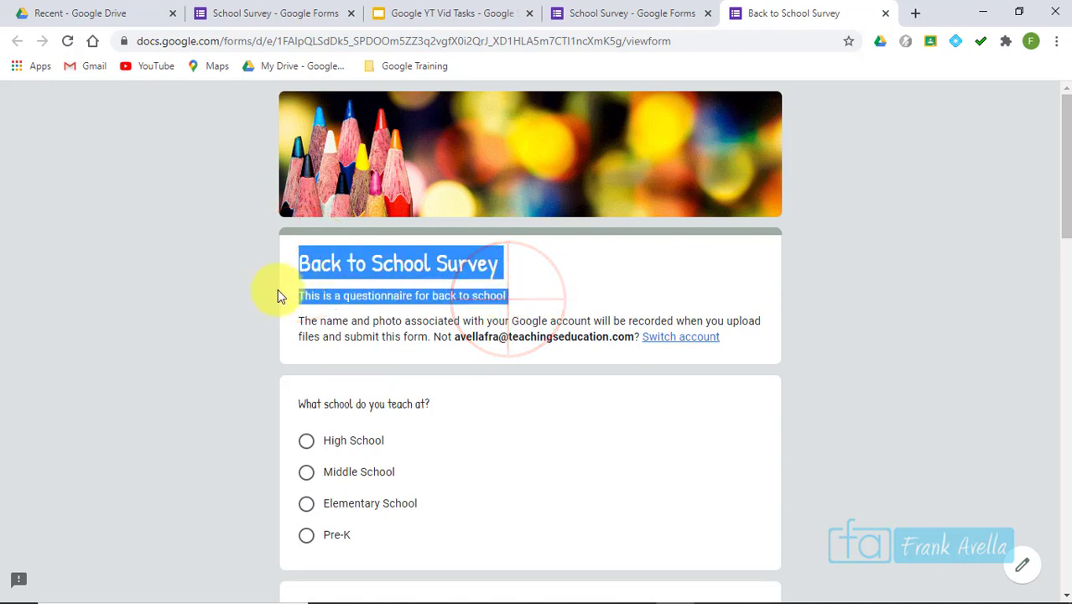
left_click(323, 320)
- Answer the school question with High School and select Math, Science and Special Education as the subjects taught
left_click_drag(1064, 214, 1061, 298)
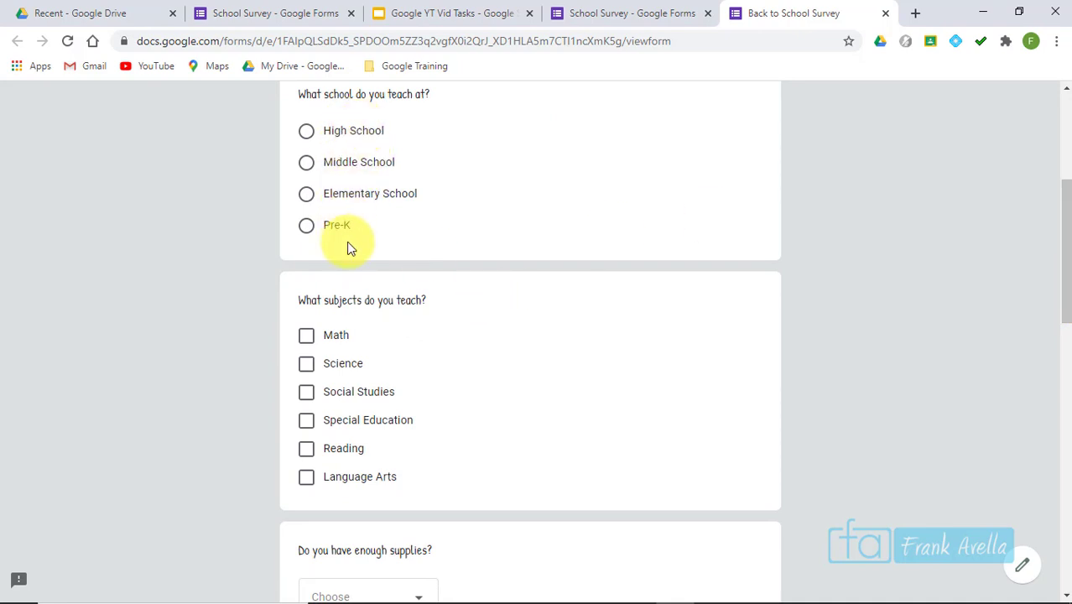
left_click(307, 130)
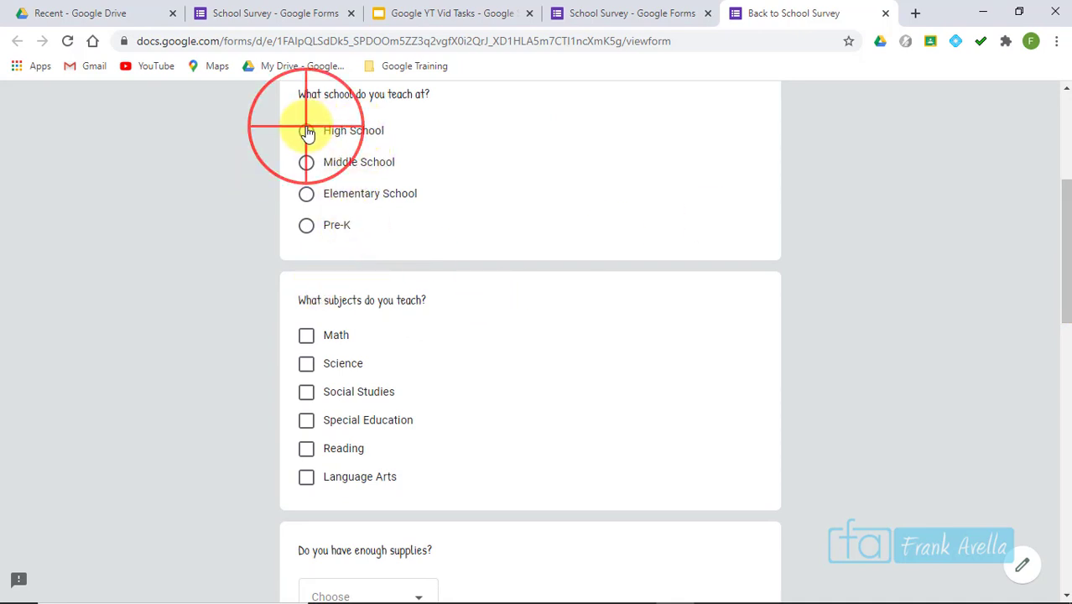
left_click(306, 364)
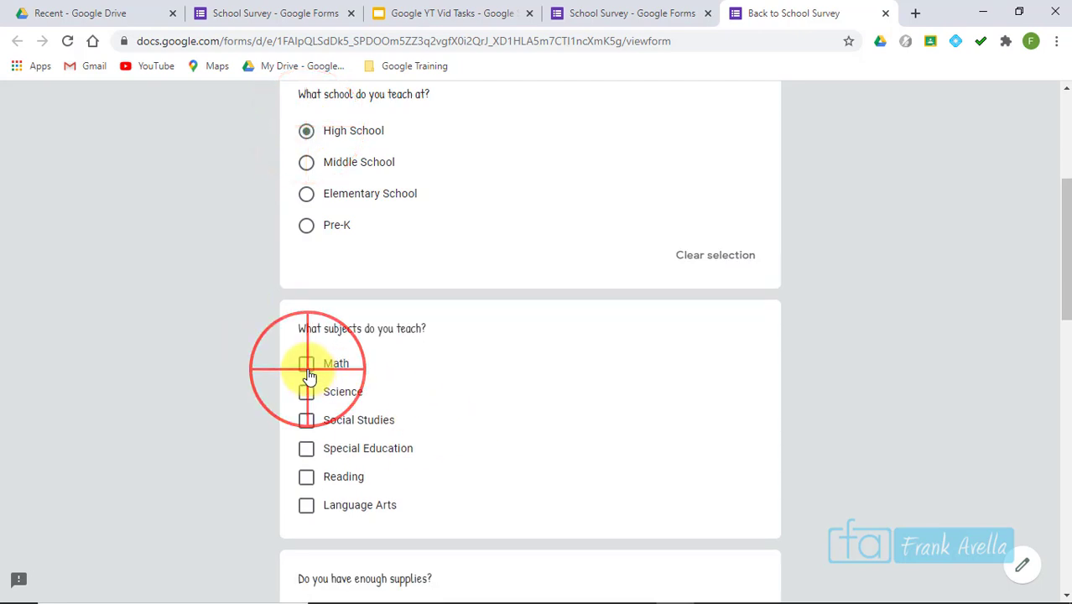
left_click(306, 392)
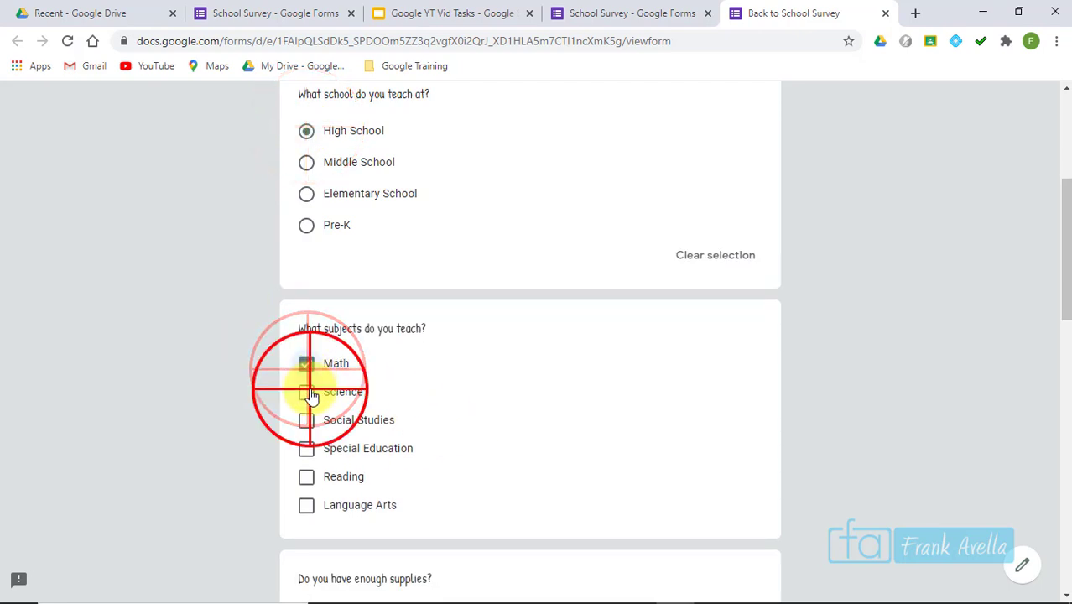
left_click(306, 449)
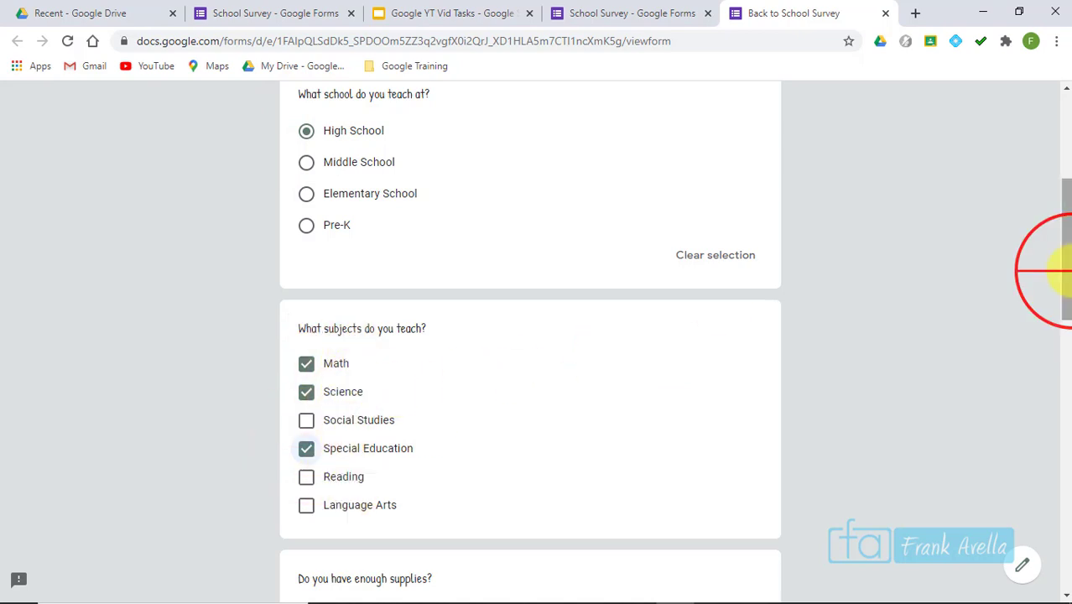
left_click_drag(1059, 270, 1057, 252)
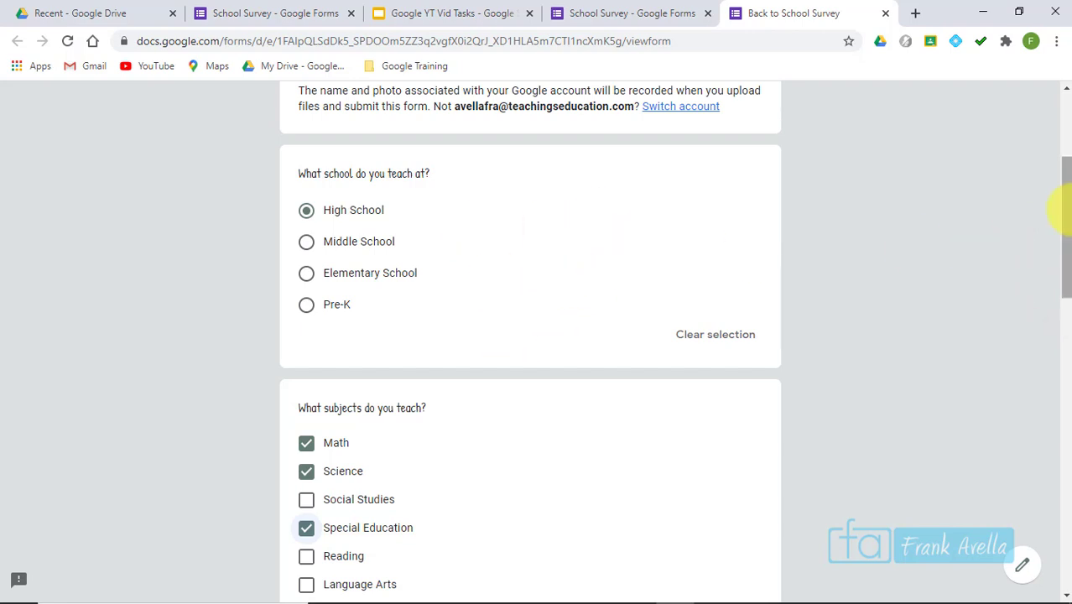
- Answer No to having enough supplies and enter "Asthma" as the preexisting medical condition
left_click_drag(1062, 211, 1061, 318)
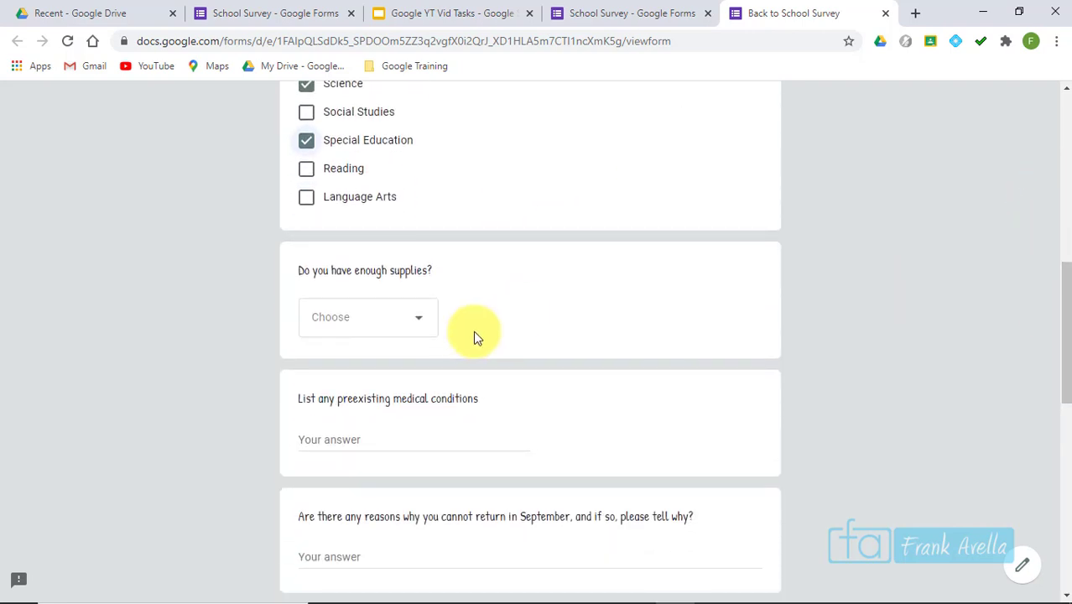
left_click(412, 320)
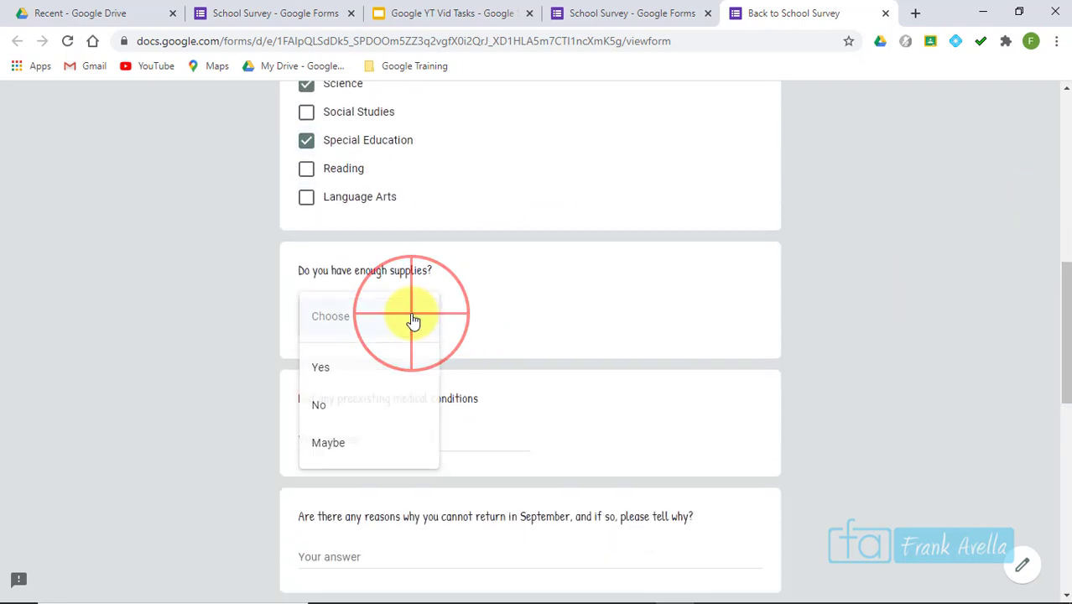
left_click(383, 412)
left_click_drag(1059, 323, 1059, 359)
left_click(324, 305)
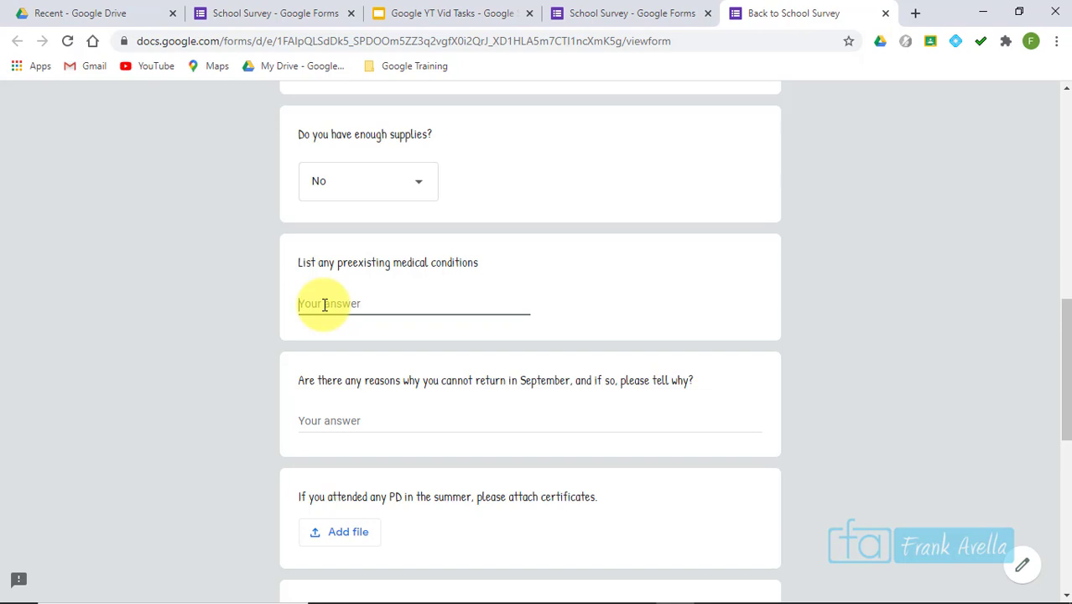
type("Ast")
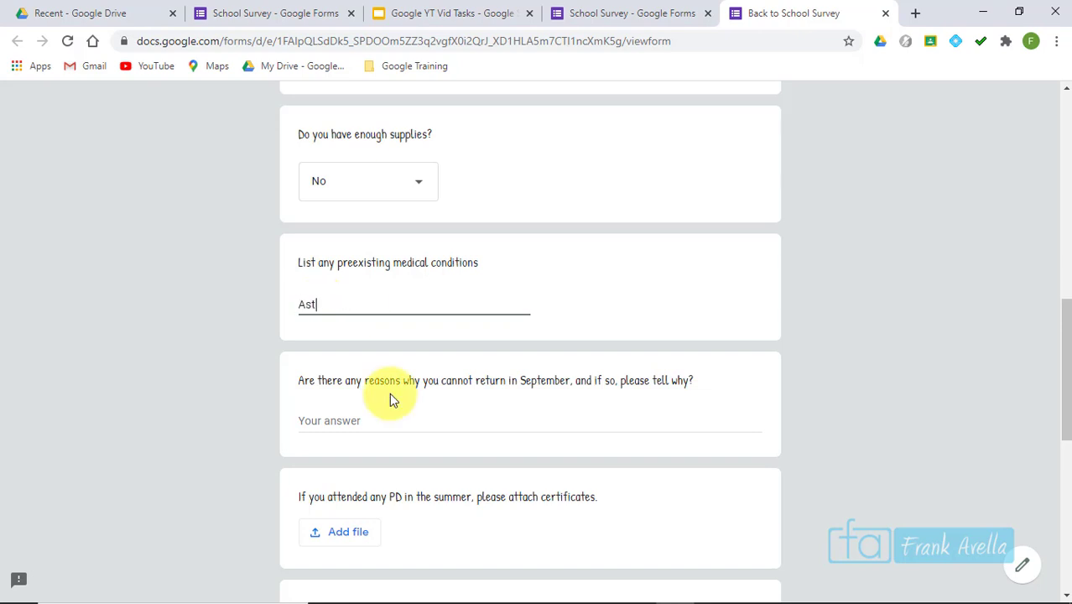
type("hma")
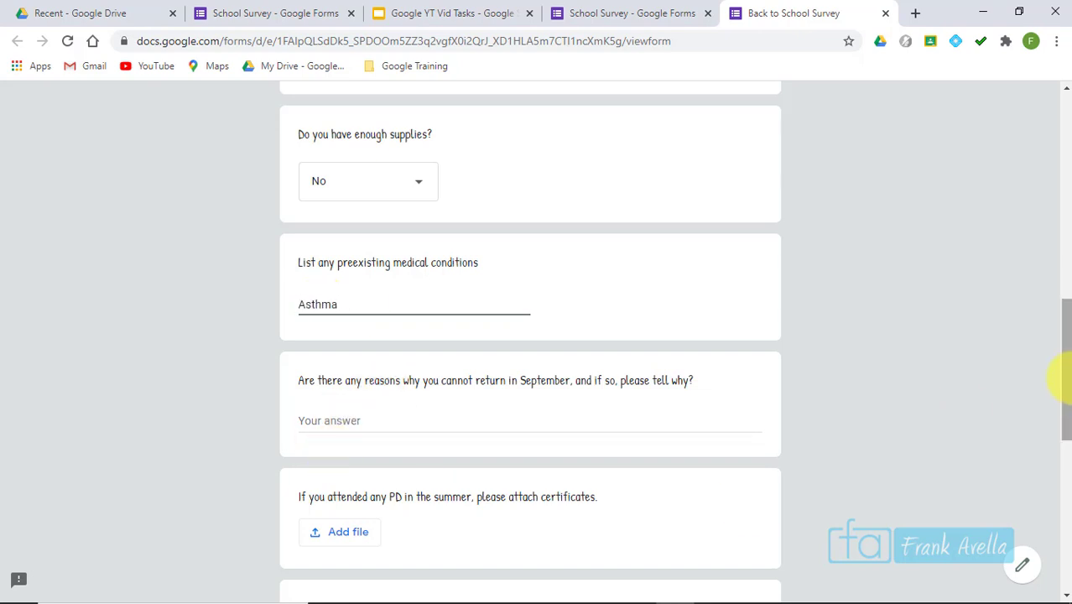
- Answer the question about reasons for not returning in September with "I don't baby" followed by several lines of dots
left_click_drag(1064, 377, 1062, 411)
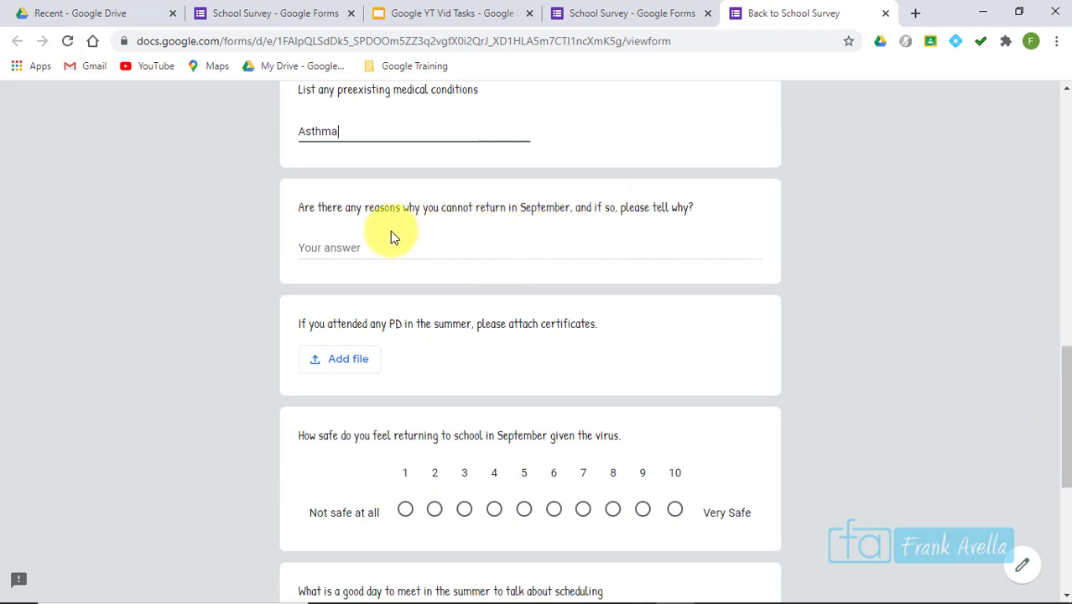
left_click(374, 247)
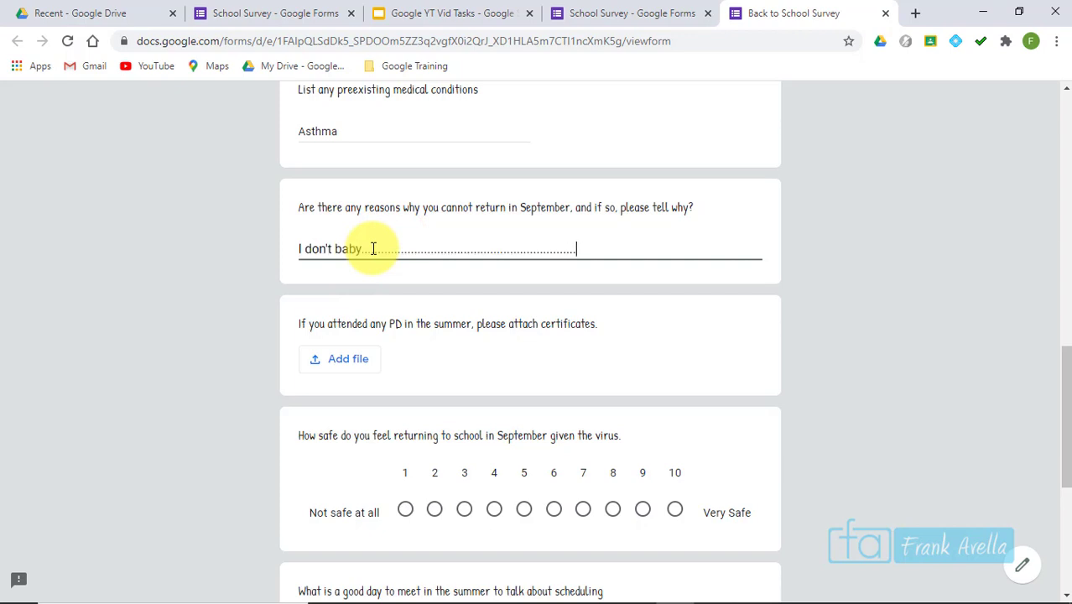
type("..................................")
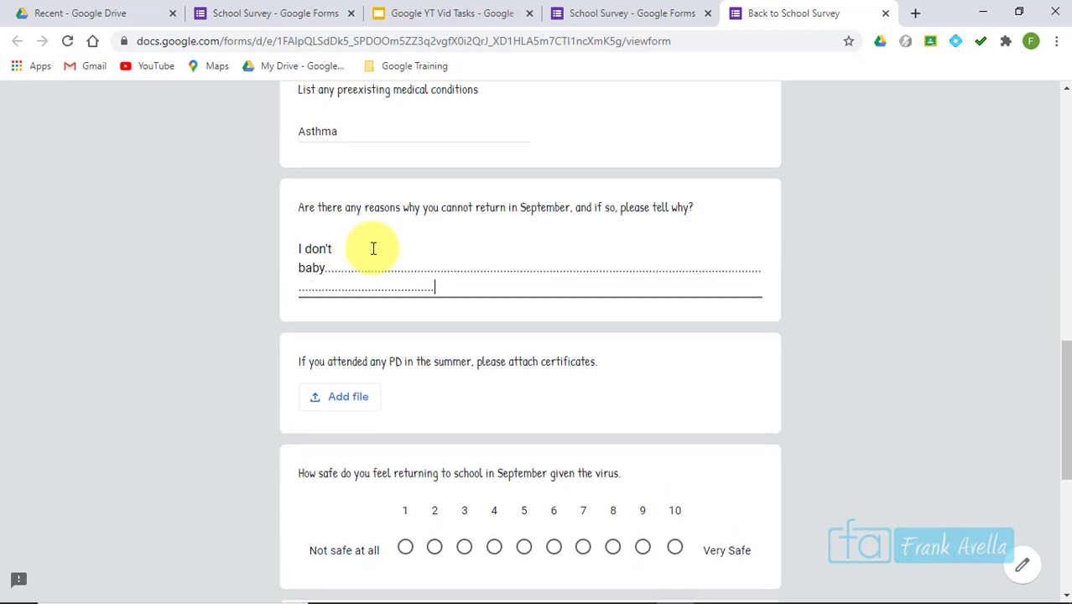
type("..........................................")
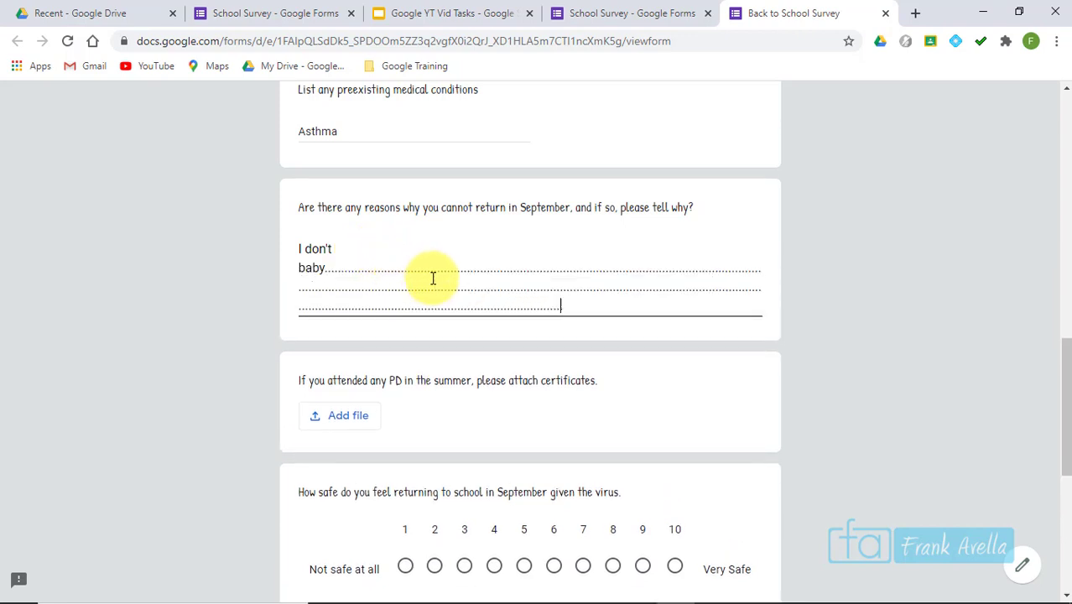
type("....")
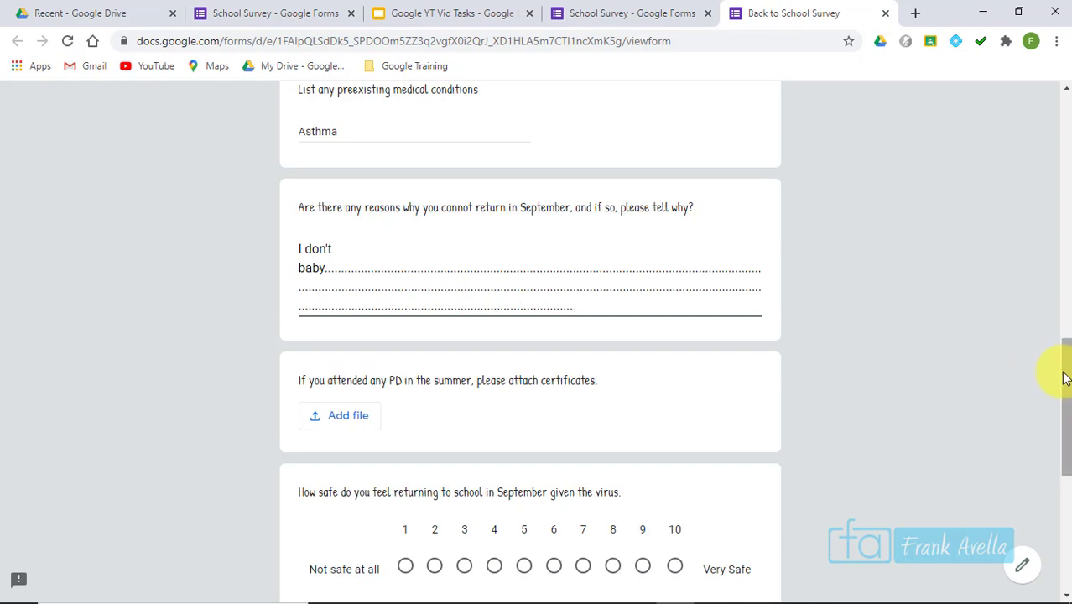
- Attach the PD certificate file from My Drive to the summer PD certificates question, finding it with the search "pd ce"
left_click_drag(1066, 378, 1053, 407)
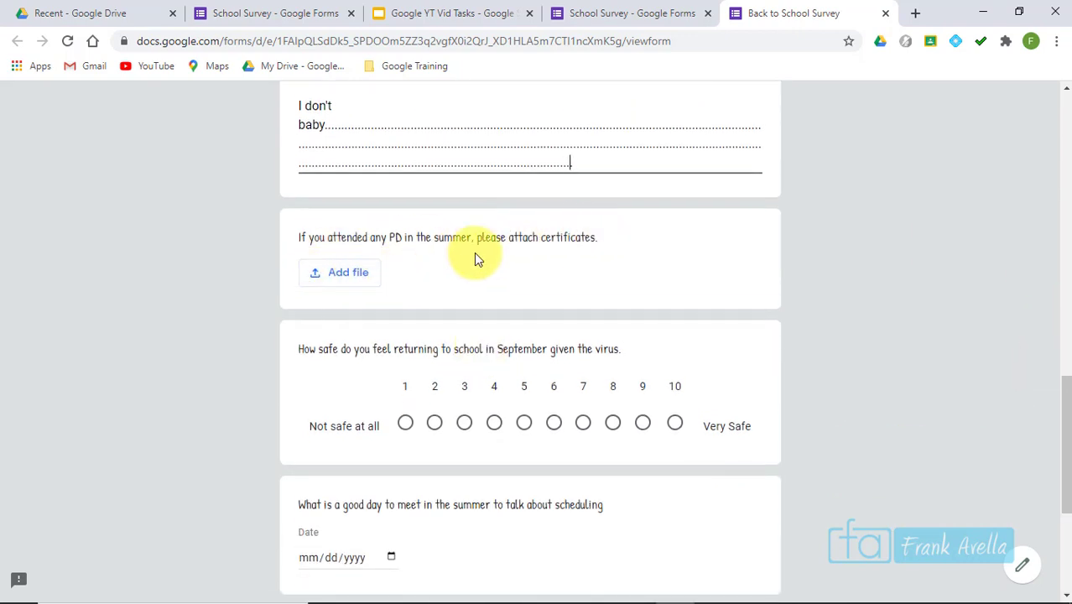
left_click(335, 273)
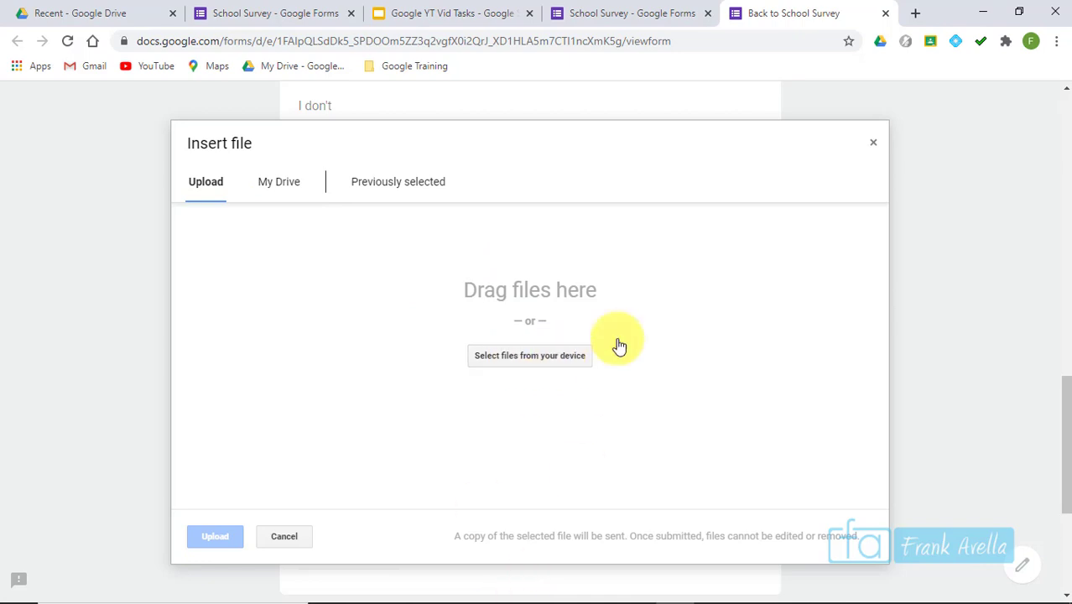
left_click(270, 192)
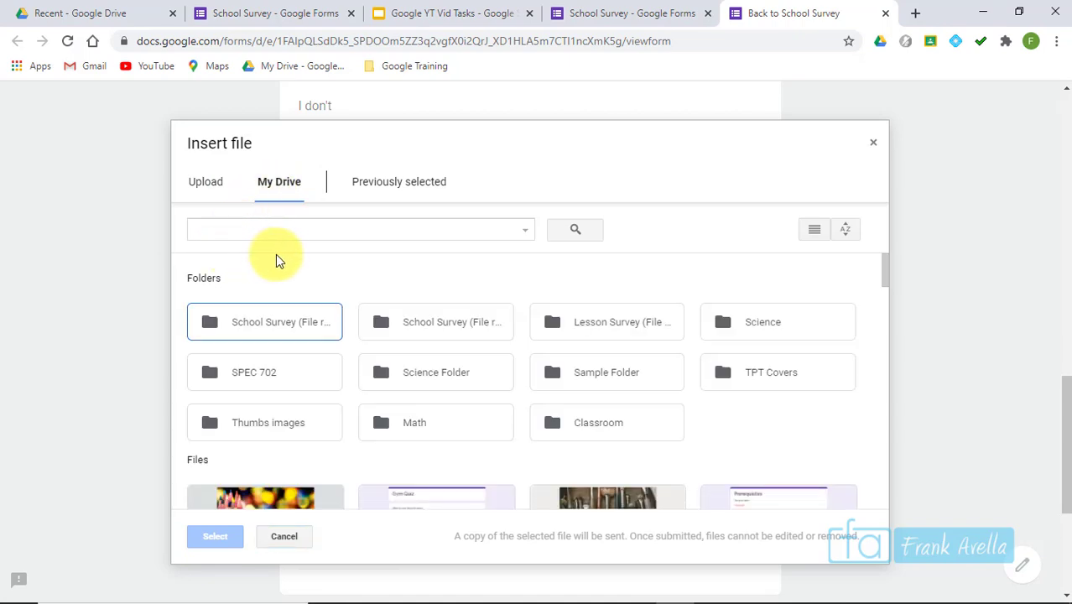
left_click(305, 231)
type("pd ce")
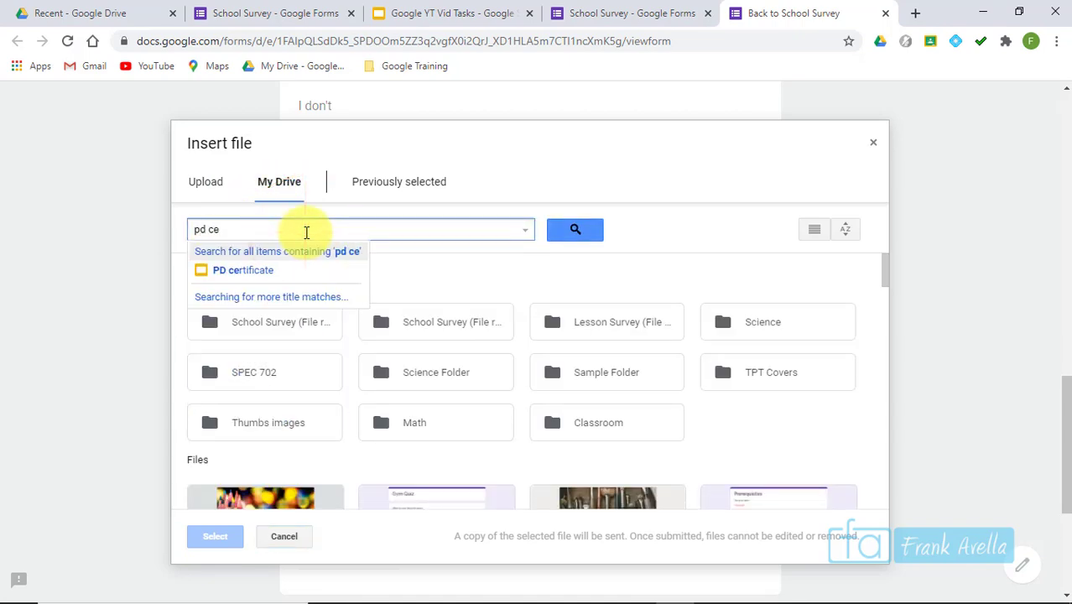
left_click(267, 281)
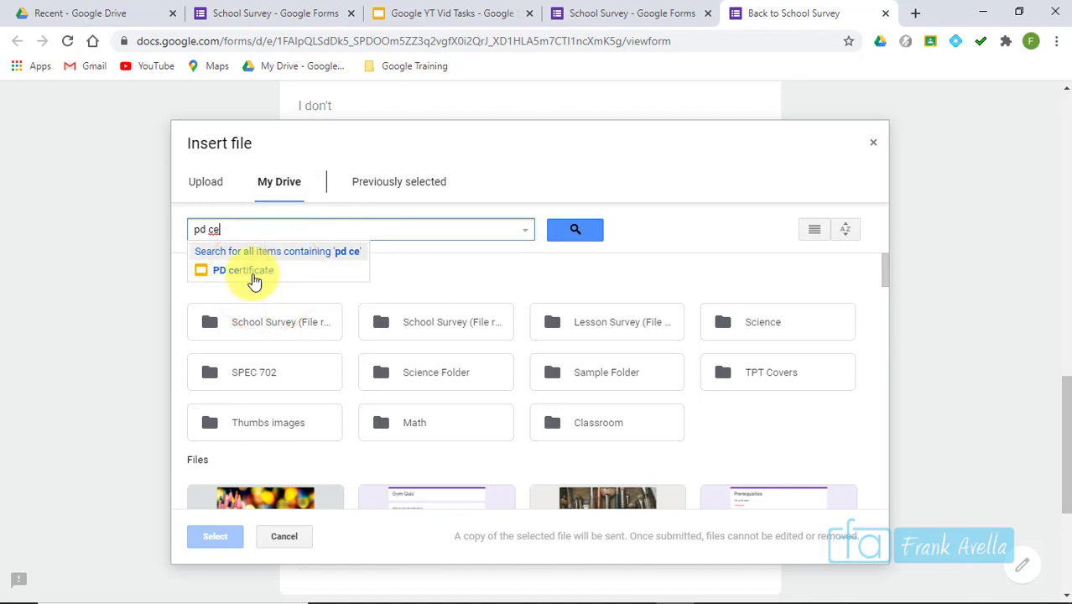
left_click(254, 281)
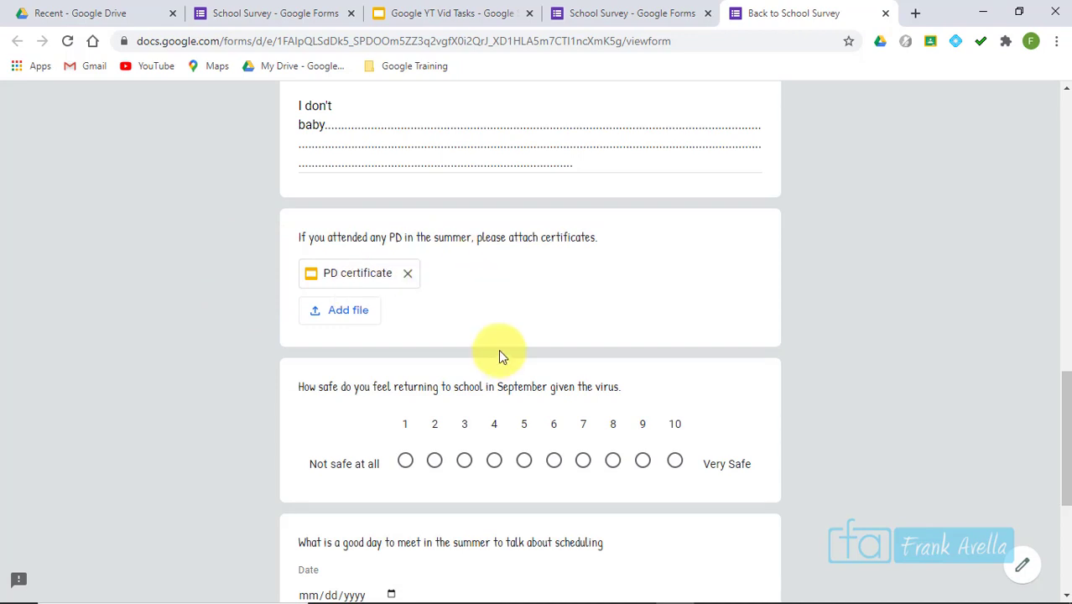
- Rate the safety of returning to school as 9 and choose 07/21/2020 as the summer scheduling meeting date
left_click_drag(1064, 408, 1064, 456)
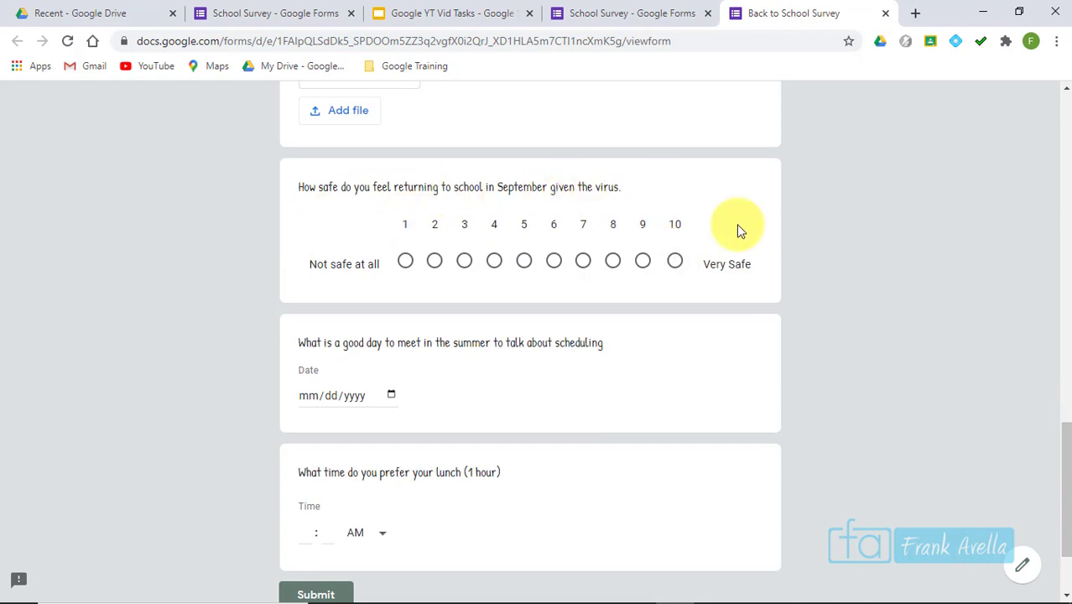
left_click(642, 260)
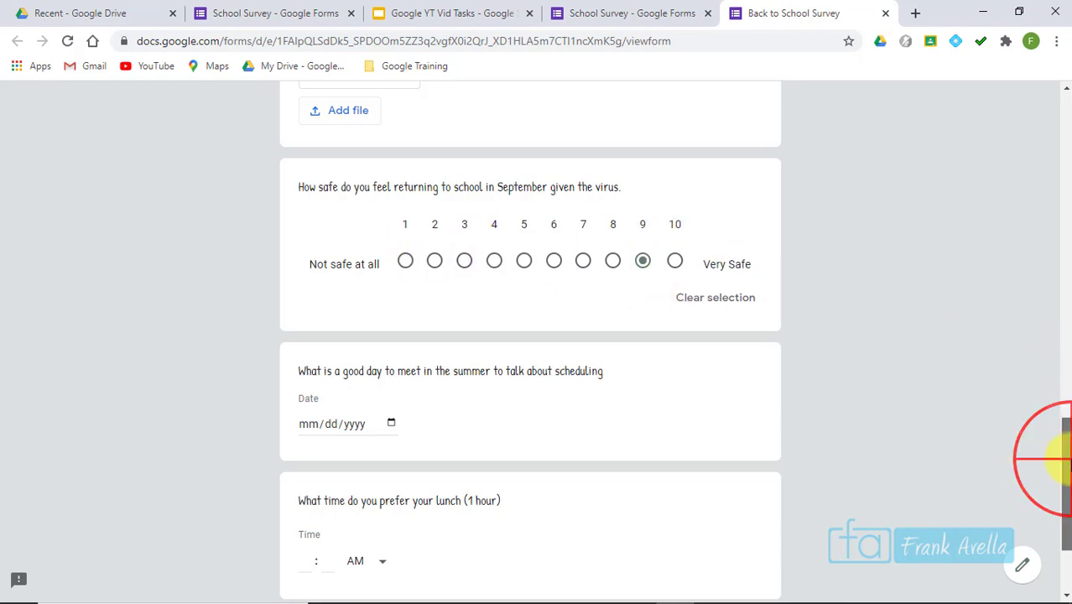
left_click_drag(1064, 434, 1046, 497)
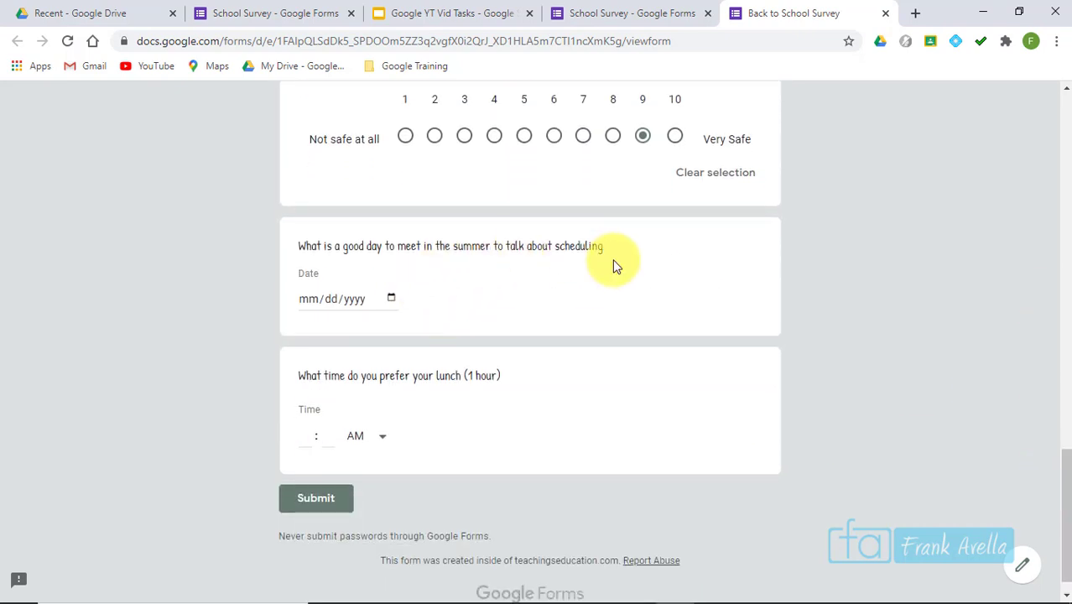
left_click(392, 300)
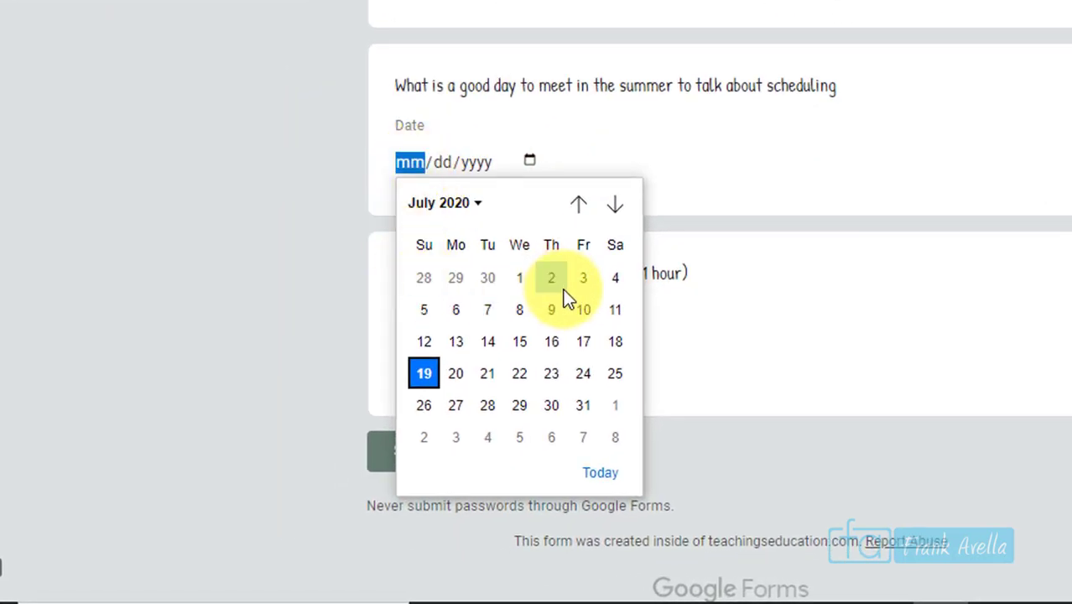
left_click(489, 373)
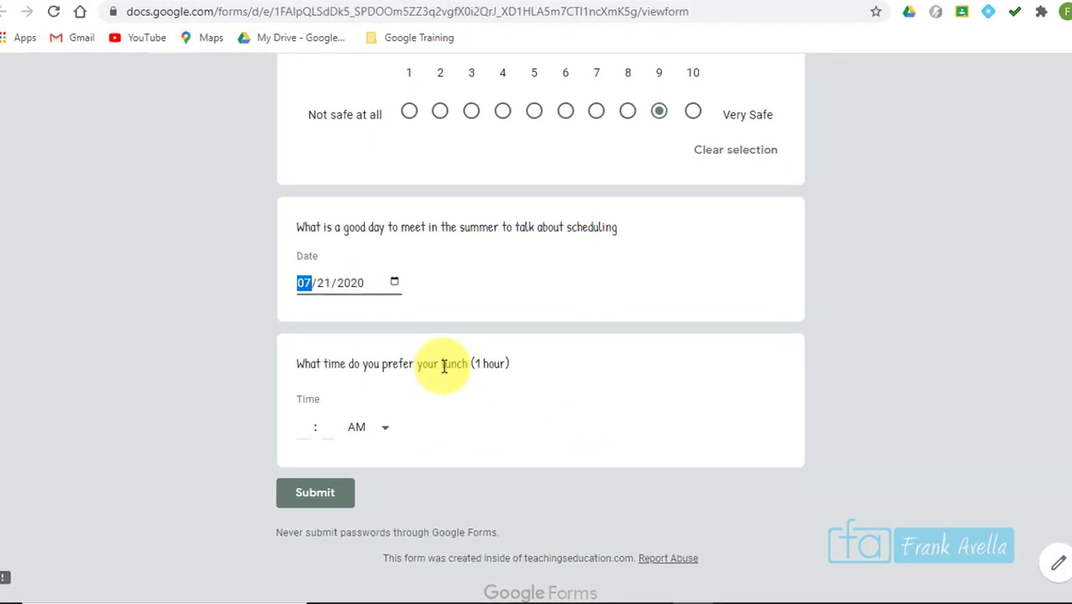
- Enter 11:30 AM as the preferred lunch time and submit the survey response
left_click(301, 429)
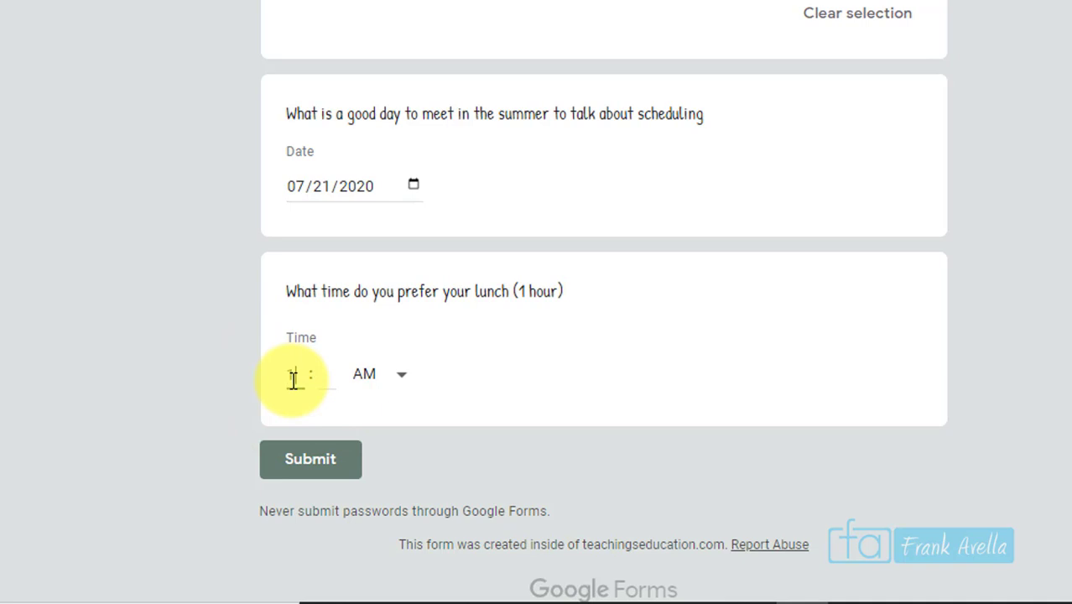
type("11 : 30")
left_click(613, 378)
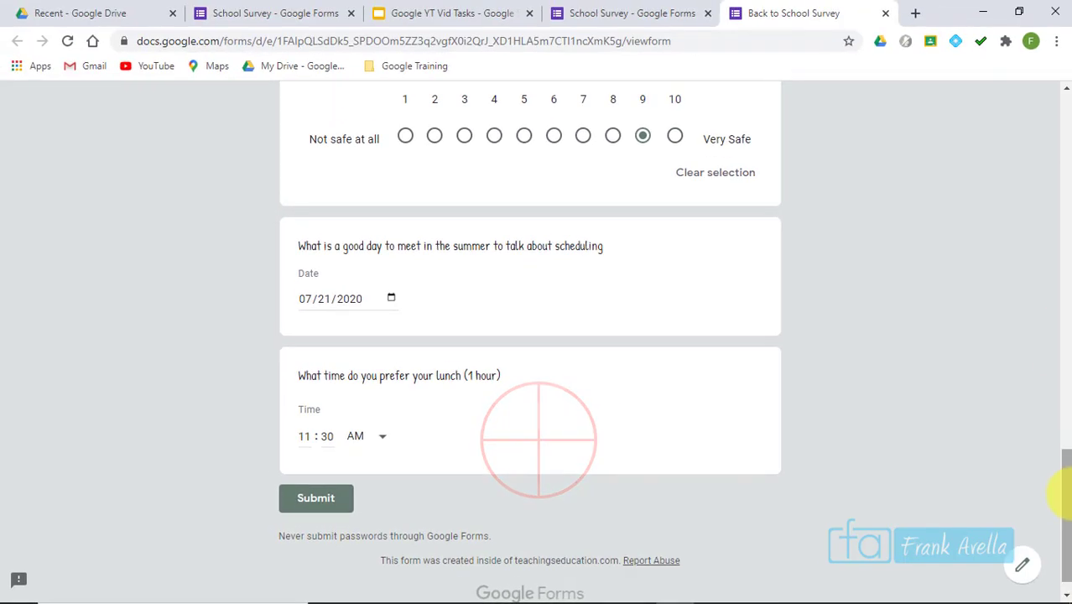
left_click_drag(1065, 495, 1061, 518)
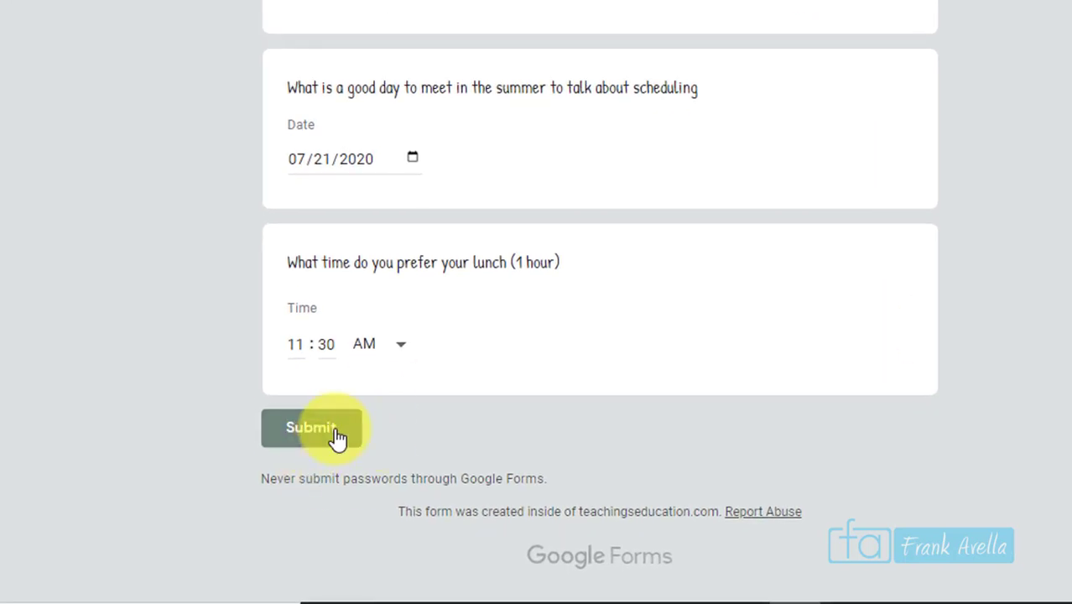
left_click(335, 436)
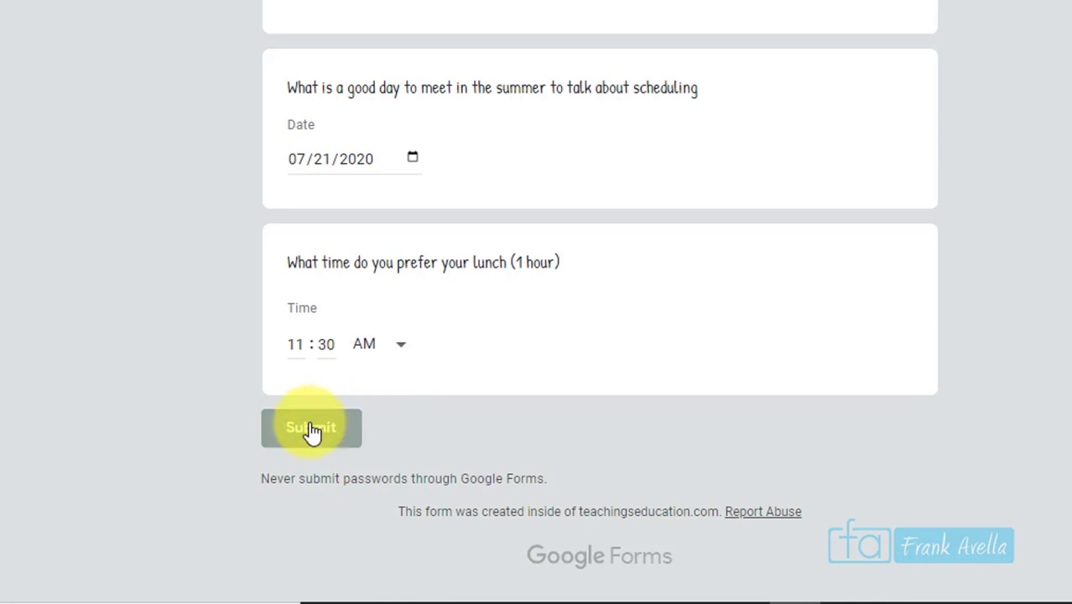
left_click(312, 431)
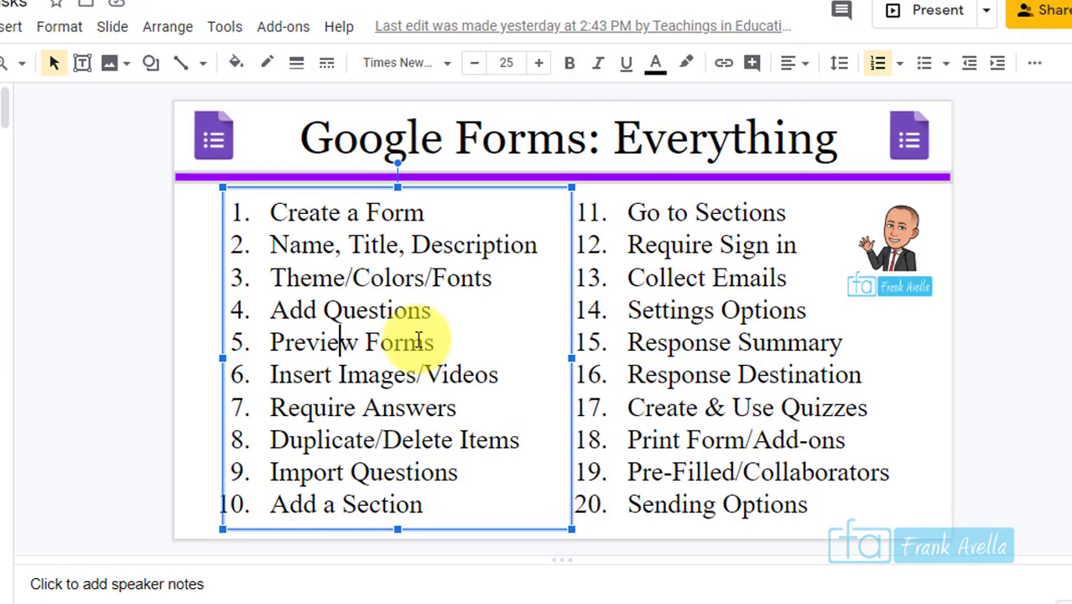
- Examine topics 1 to 10 on the "Google Forms: Everything" slide, from Create a Form through Insert Images/Videos to Add a Section
left_click(437, 340)
left_click_drag(411, 325, 277, 202)
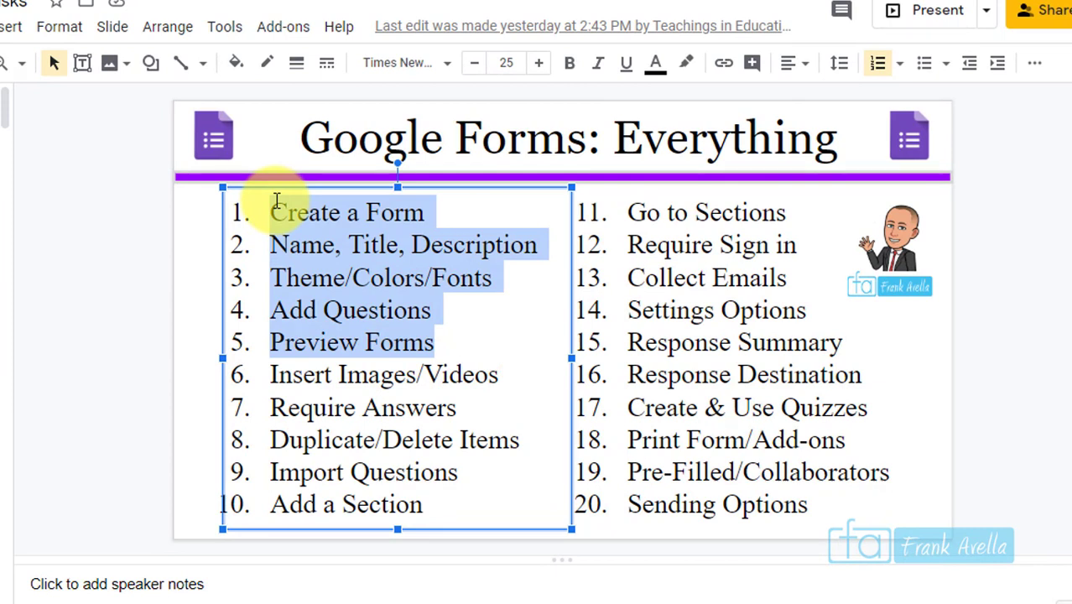
left_click(412, 440)
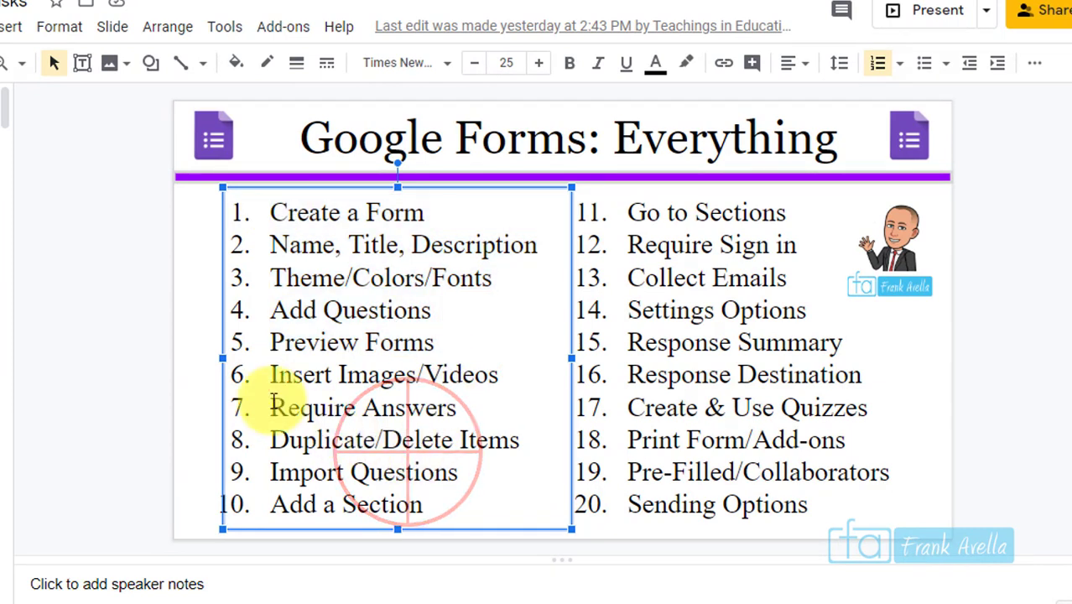
left_click_drag(269, 377, 450, 490)
left_click(438, 342)
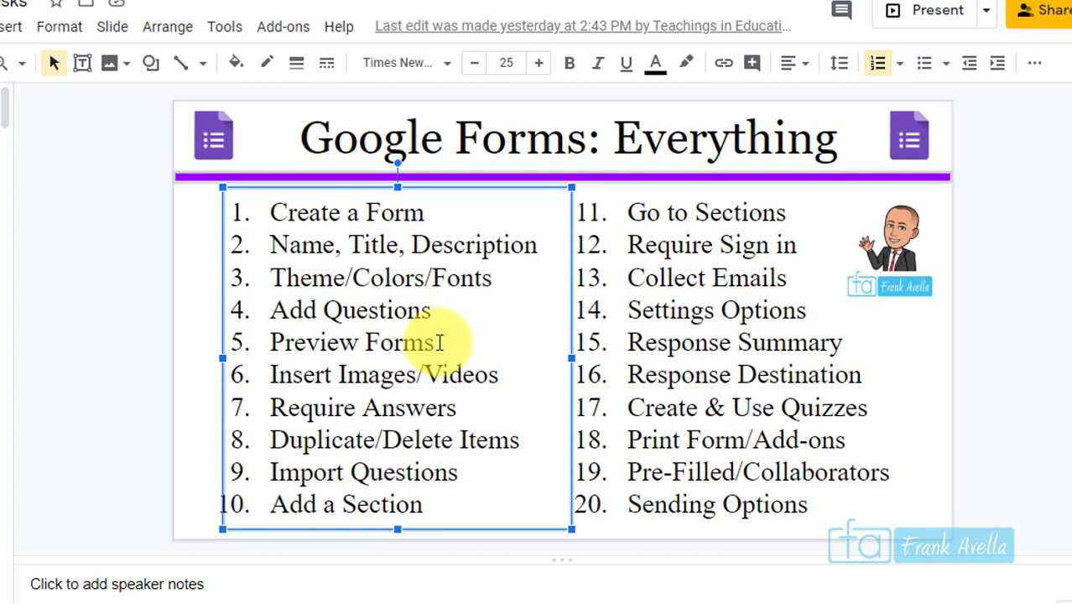
left_click_drag(268, 370, 425, 491)
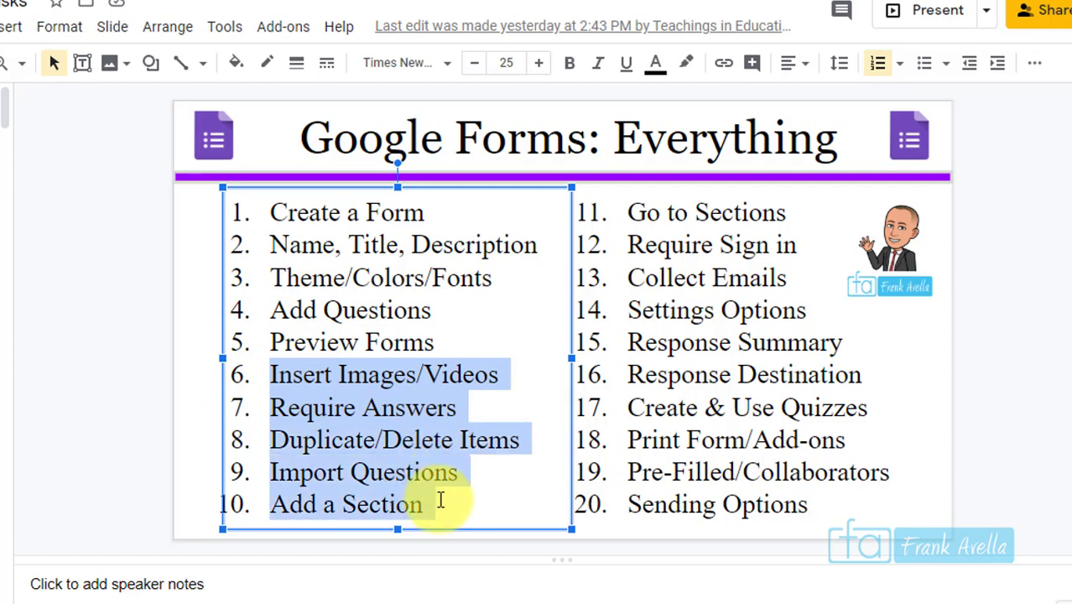
left_click(275, 407)
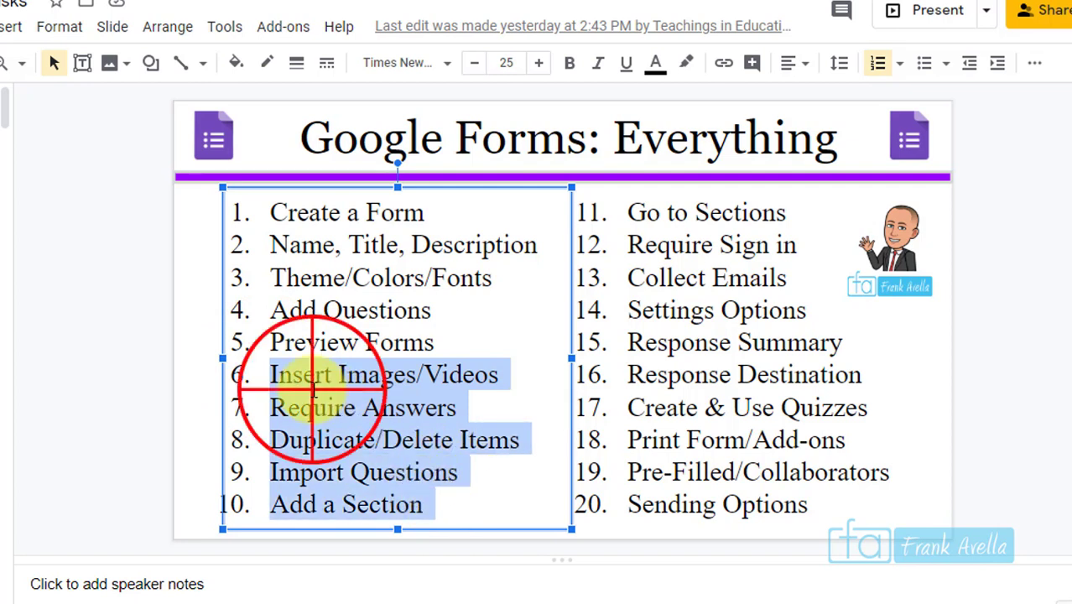
left_click(454, 347)
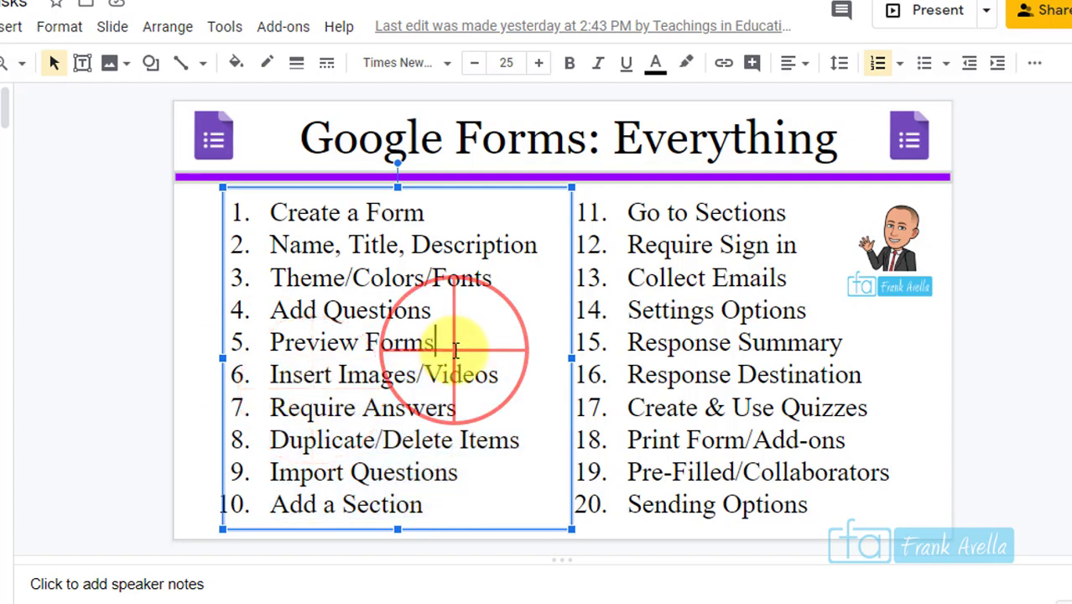
left_click(265, 374)
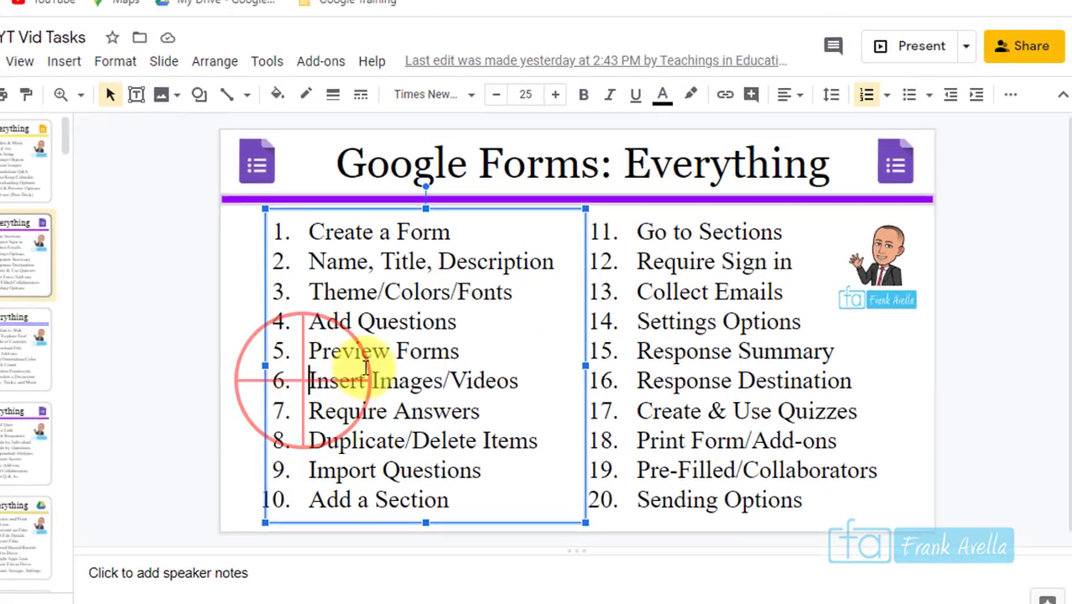
left_click_drag(267, 374, 502, 491)
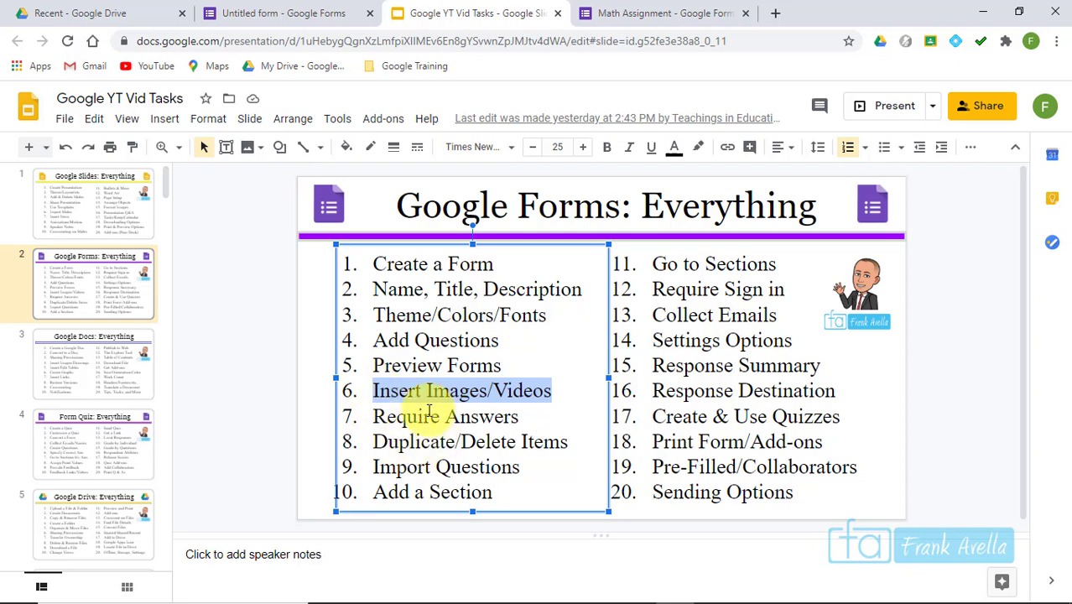
- Switch to the Fraction Assignment form and search YouTube for "Khan academy fractions basic" to find a video to insert
left_click(287, 13)
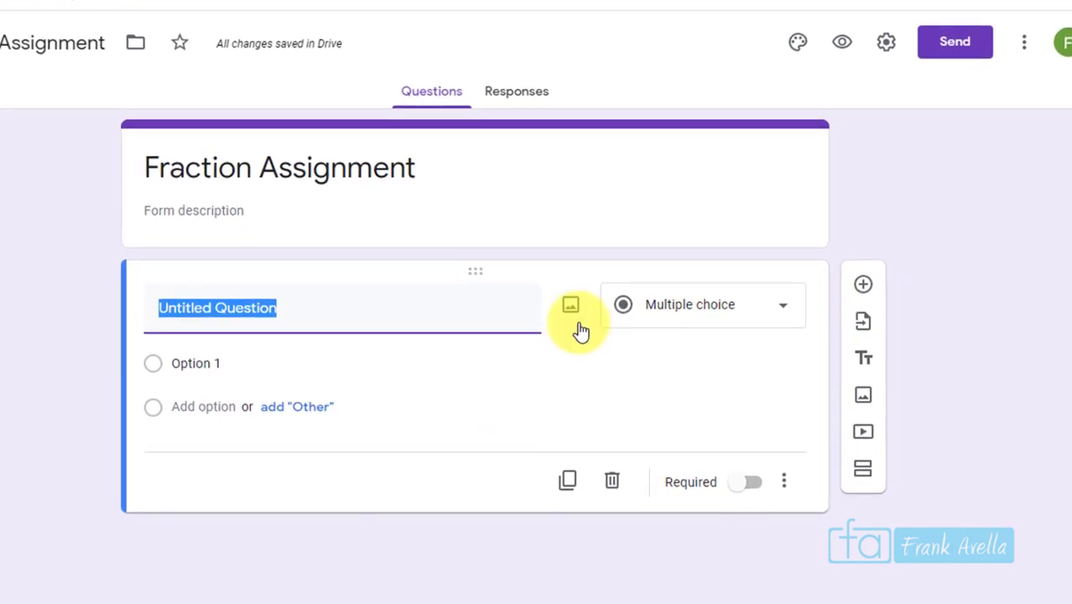
left_click(377, 264)
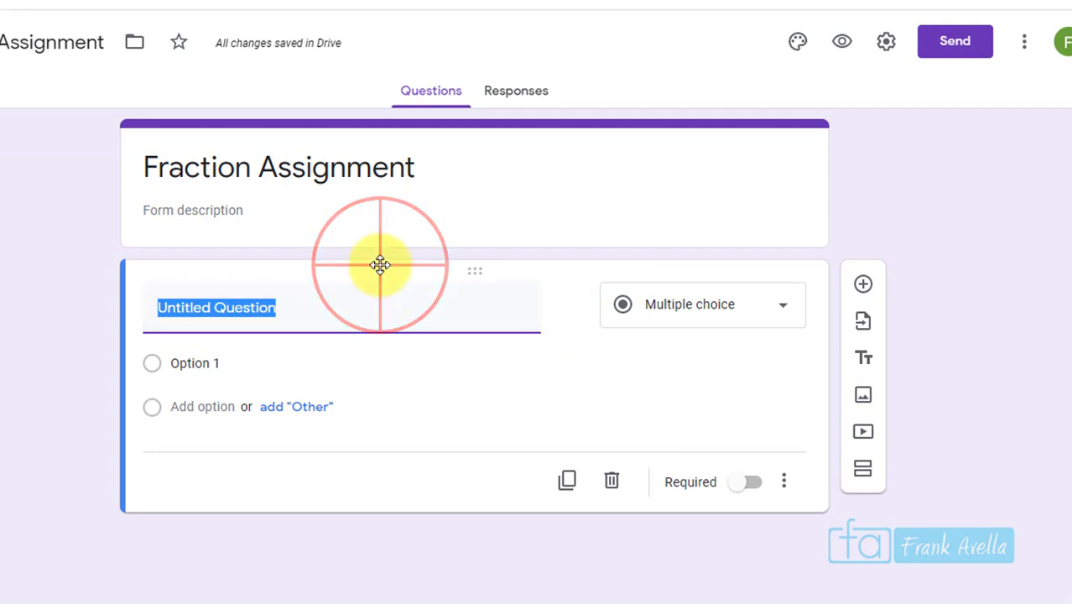
left_click(864, 434)
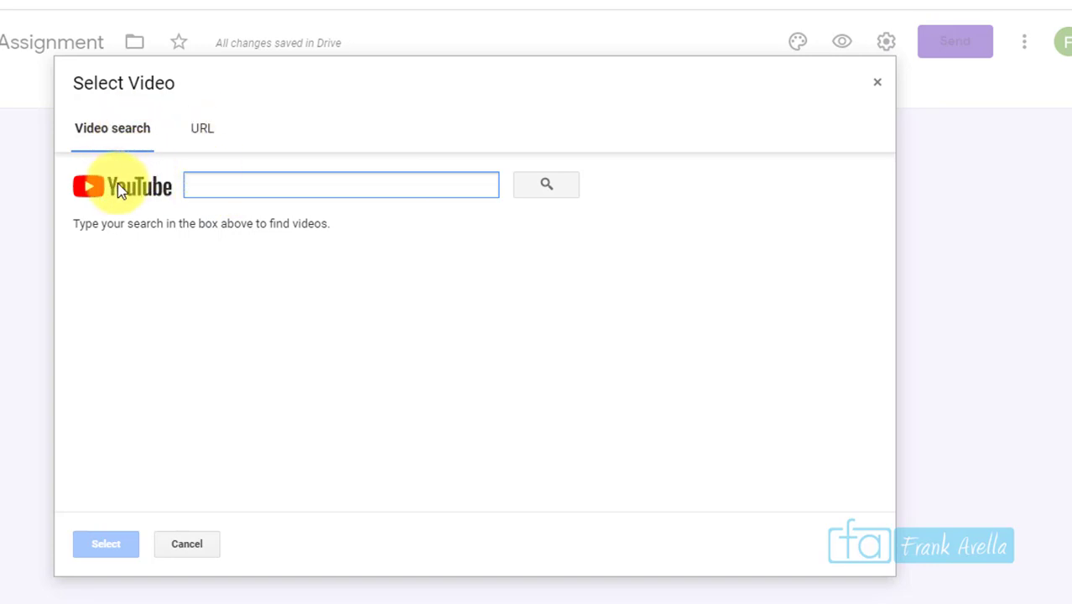
left_click(199, 137)
left_click(132, 141)
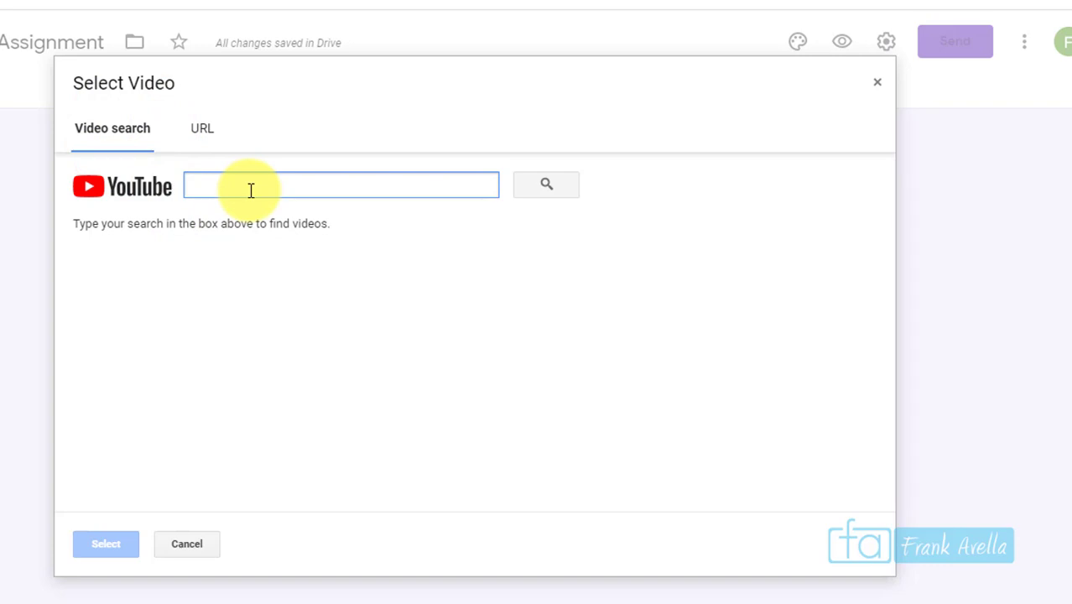
type("Kha")
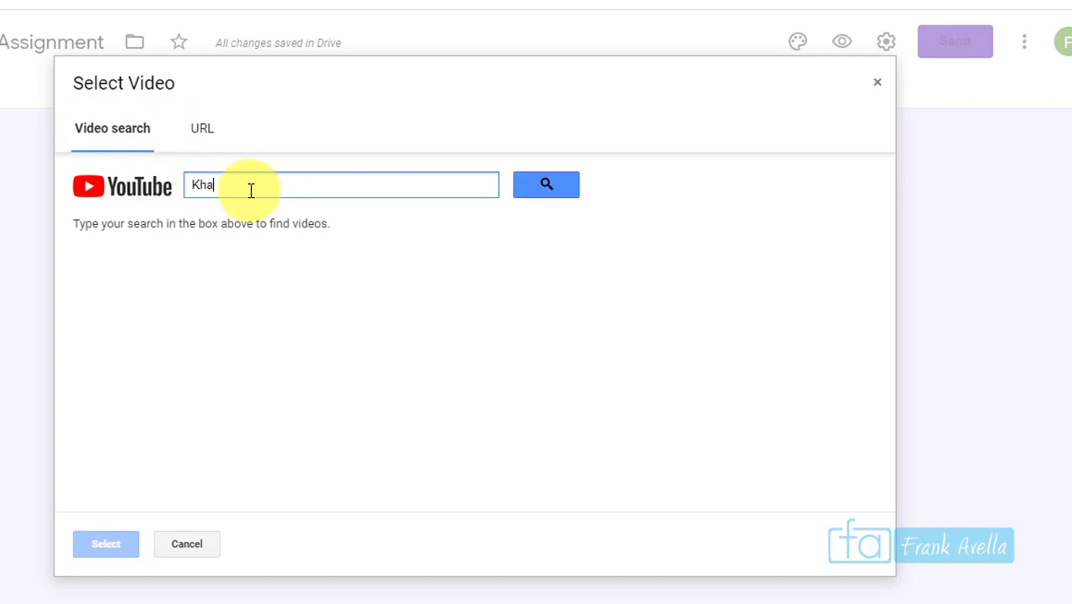
type("n")
type("academy fractions basic")
key("Return")
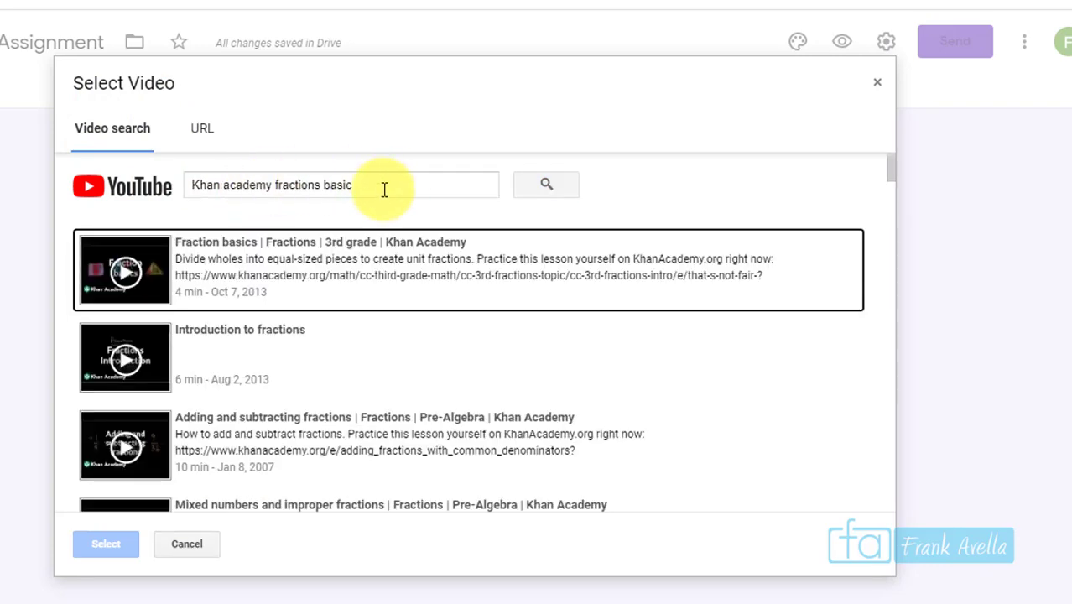
- Insert the 3rd grade "Fraction basics" Khan Academy video into the form and title it "Please View"
left_click(371, 191)
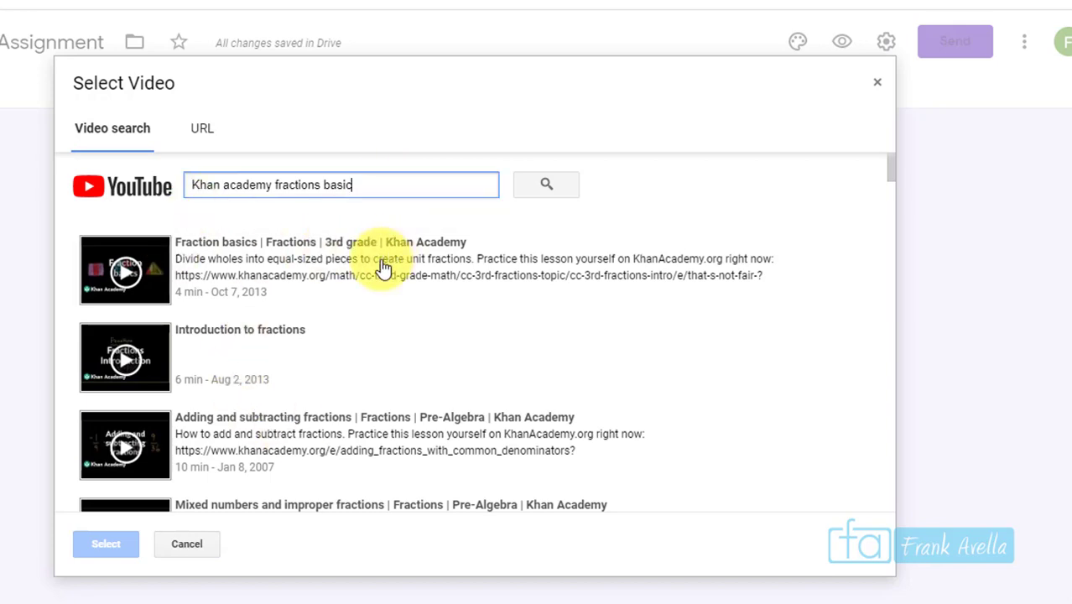
left_click(316, 277)
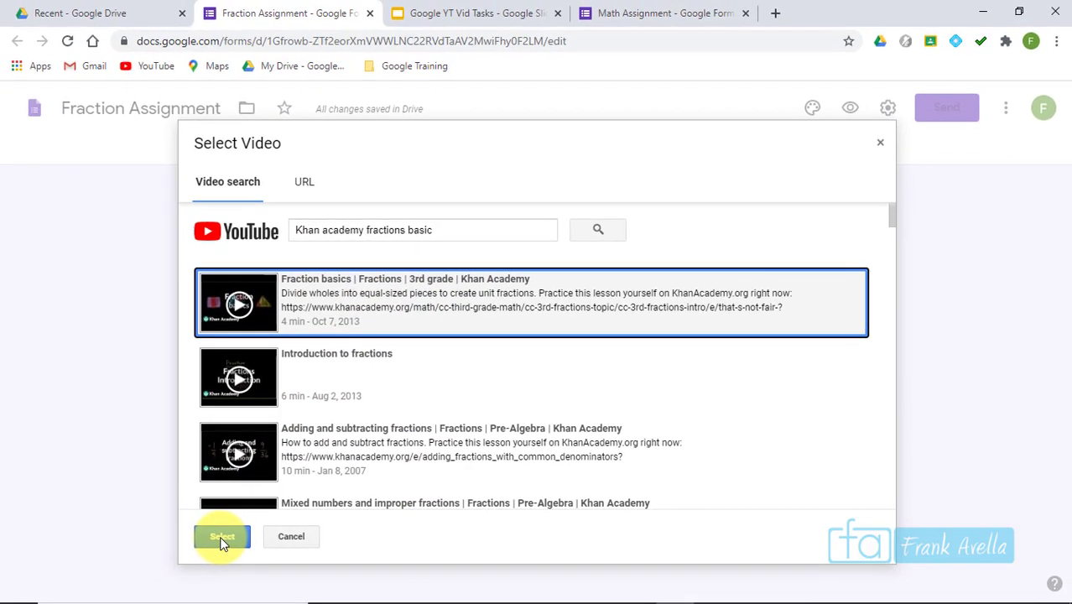
left_click(223, 537)
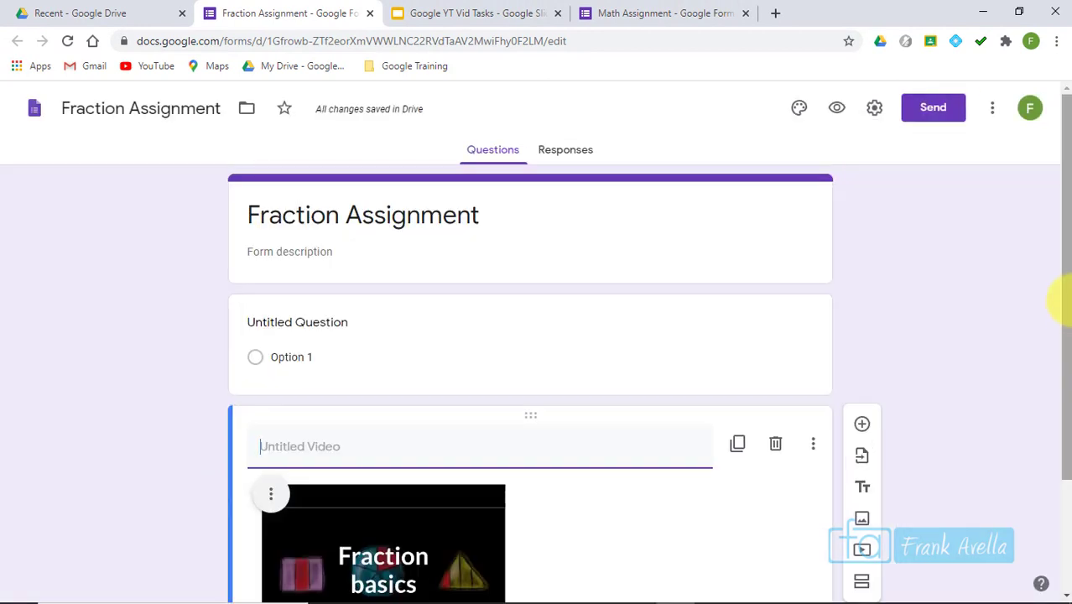
left_click_drag(1061, 326, 1066, 394)
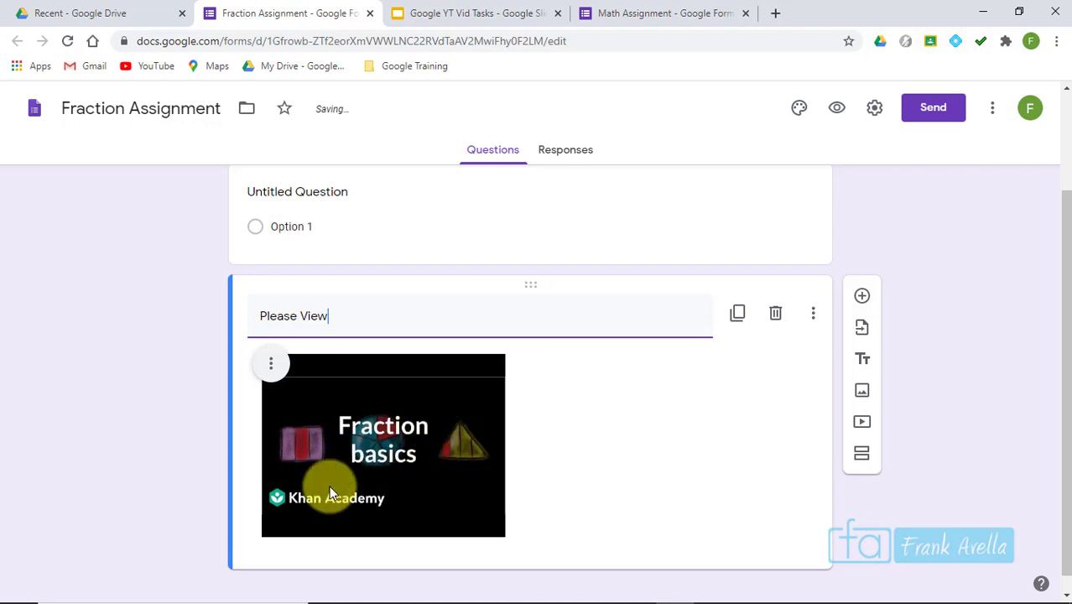
left_click(1013, 335)
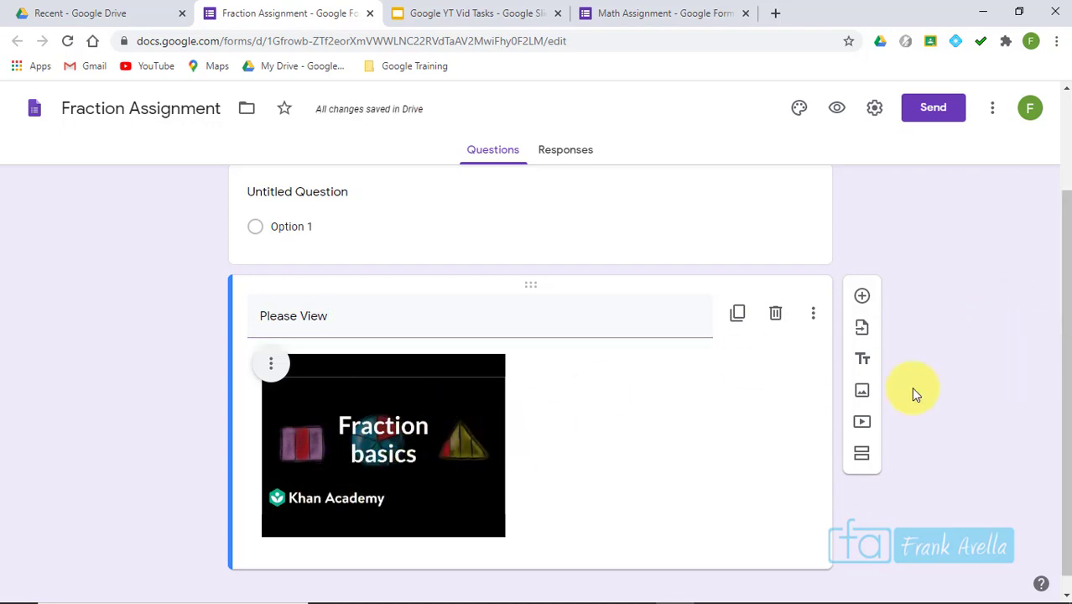
- Move the "Please View" Fraction basics video above the untitled question, directly below the form header
left_click_drag(1064, 441, 1059, 401)
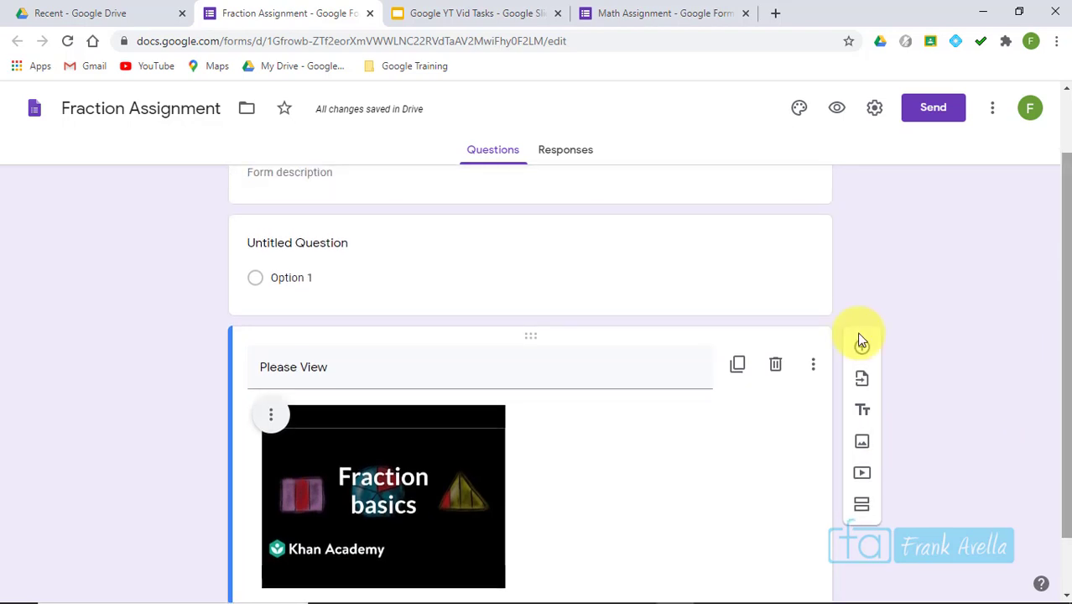
left_click(342, 242)
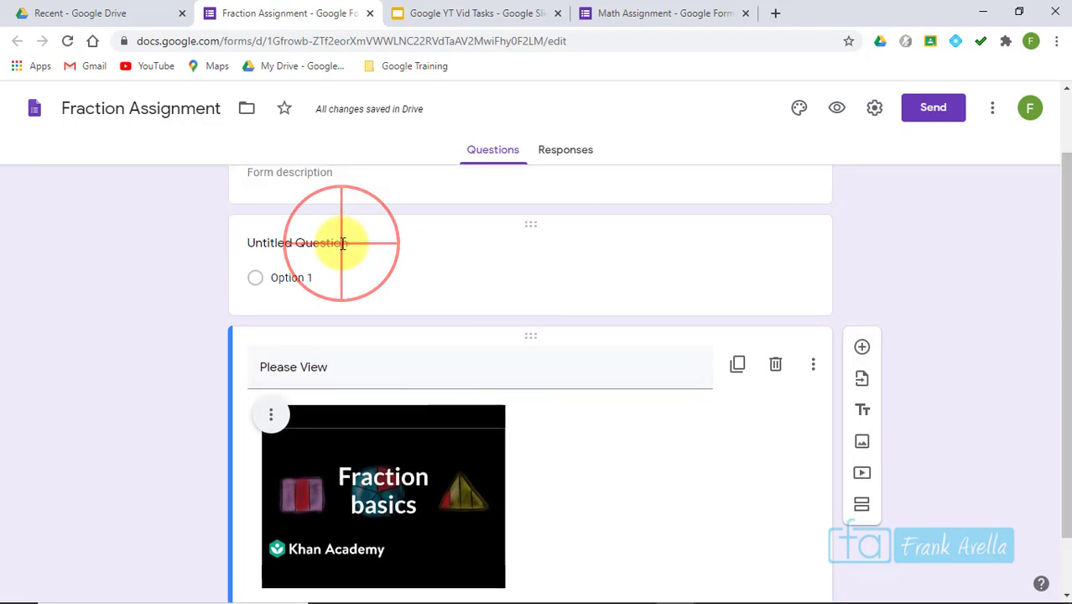
left_click_drag(1063, 334, 1065, 419)
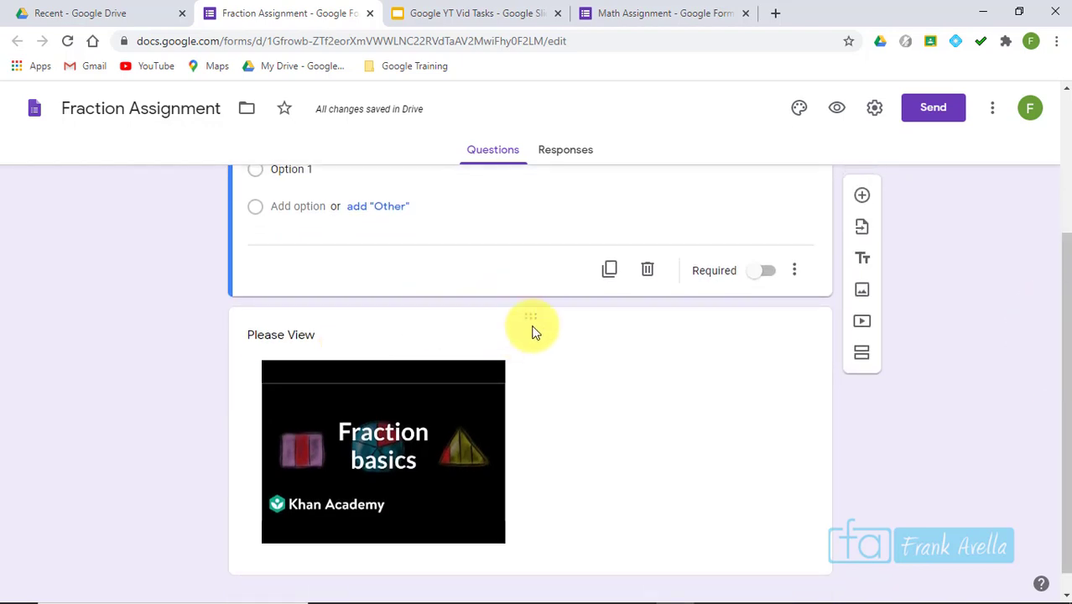
left_click_drag(535, 329, 1058, 417)
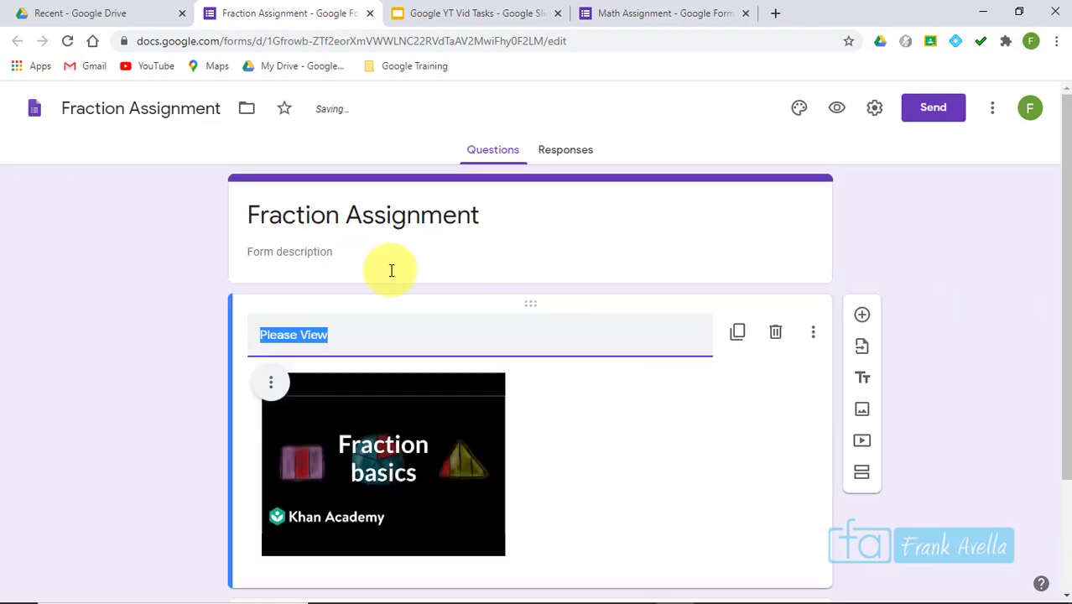
left_click(1041, 283)
- Change the untitled question to a Paragraph question reading "Describe what you learned from the video above."
scroll(1049, 235, "down", 2)
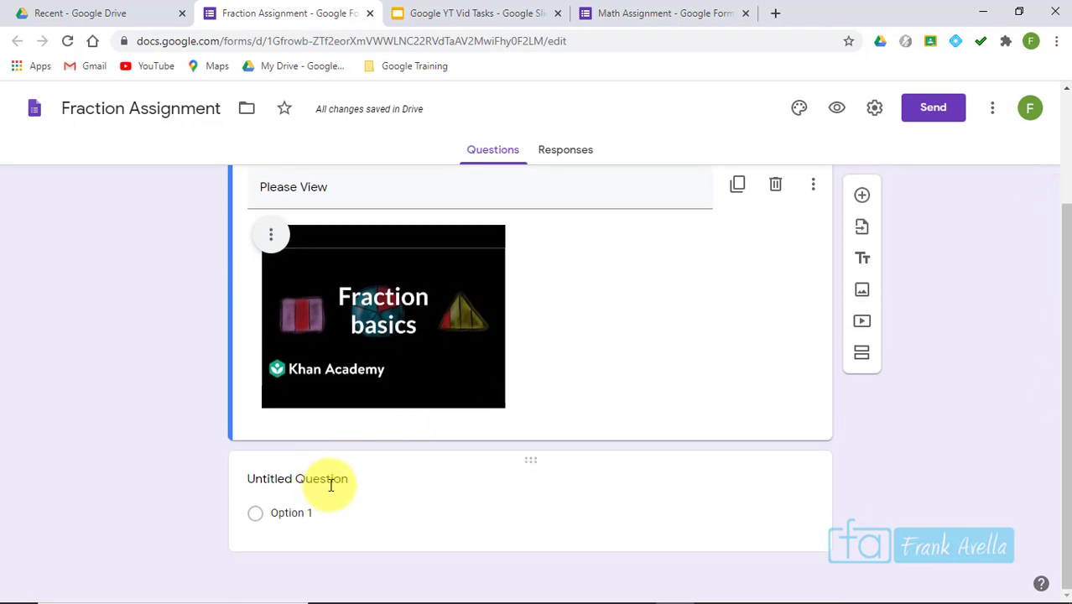
left_click(331, 485)
left_click(795, 470)
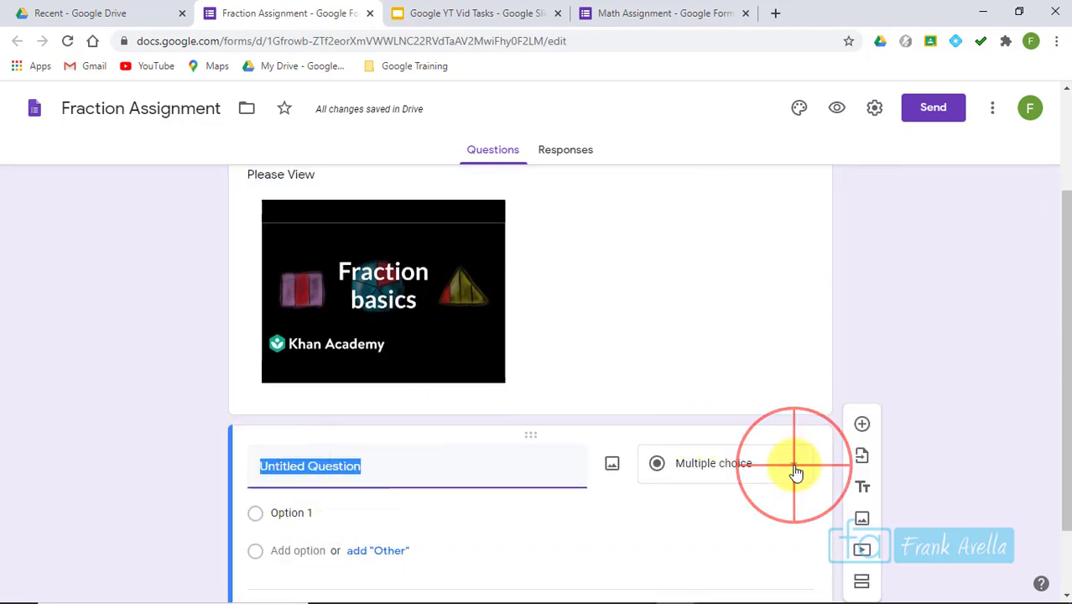
left_click(742, 168)
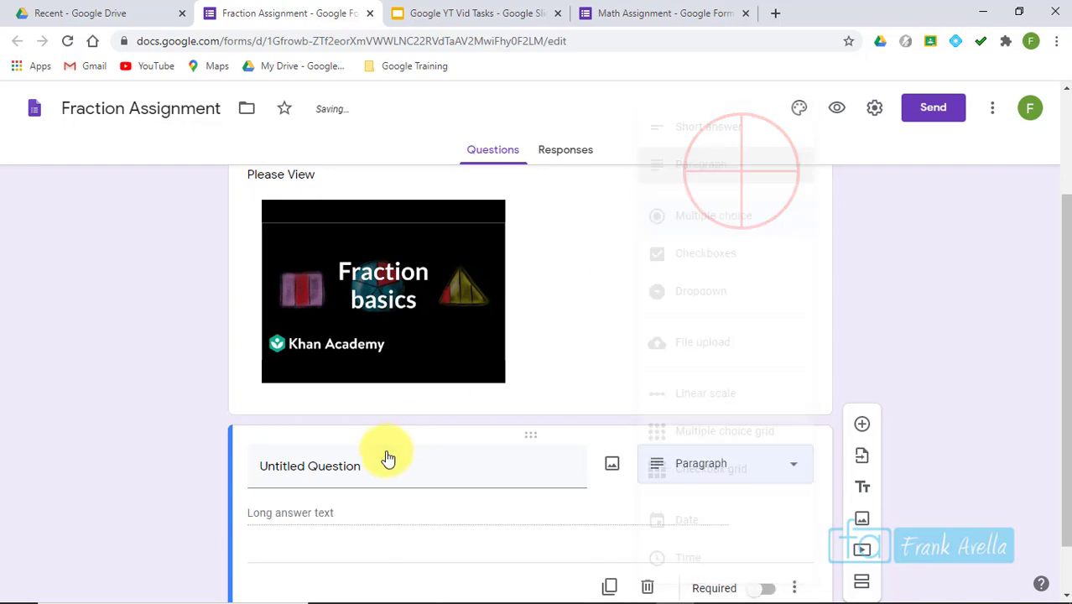
triple_click(354, 464)
type("Describe what you learned from the video")
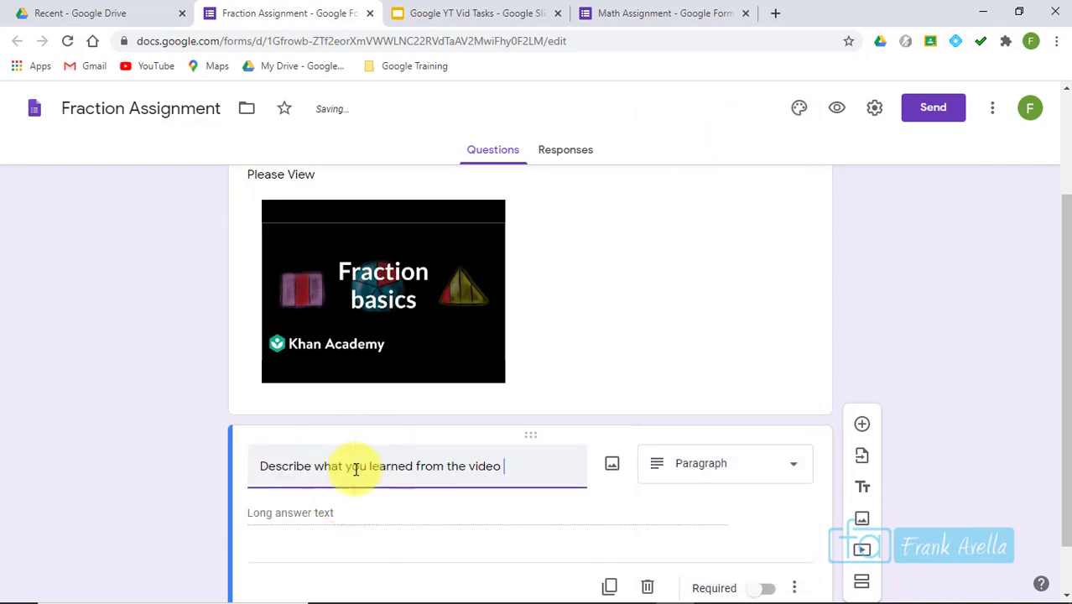
type("above.")
scroll(1053, 306, "up", 3)
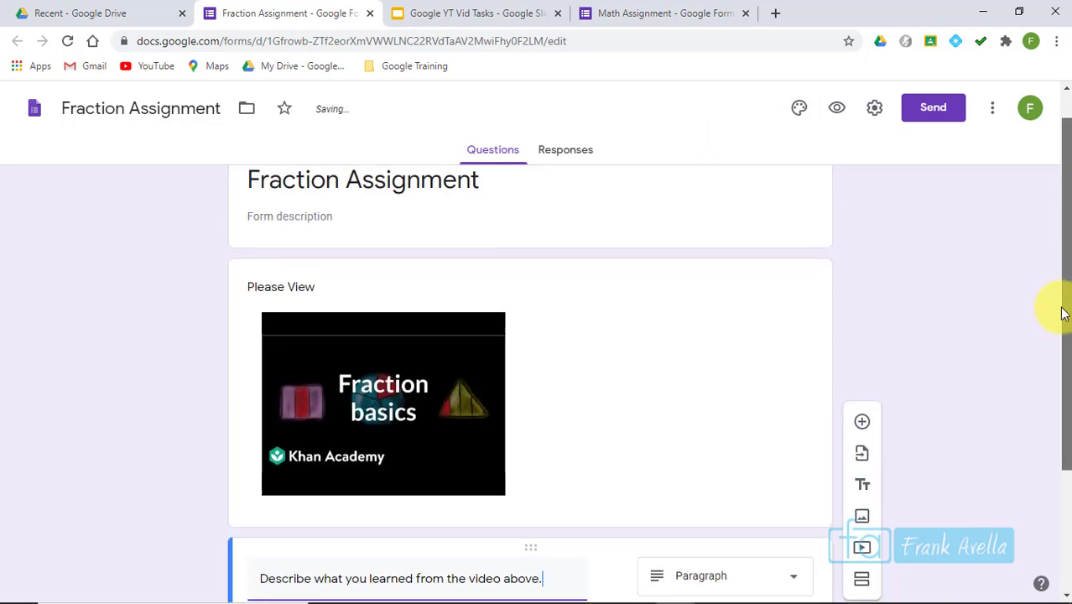
left_click(373, 379)
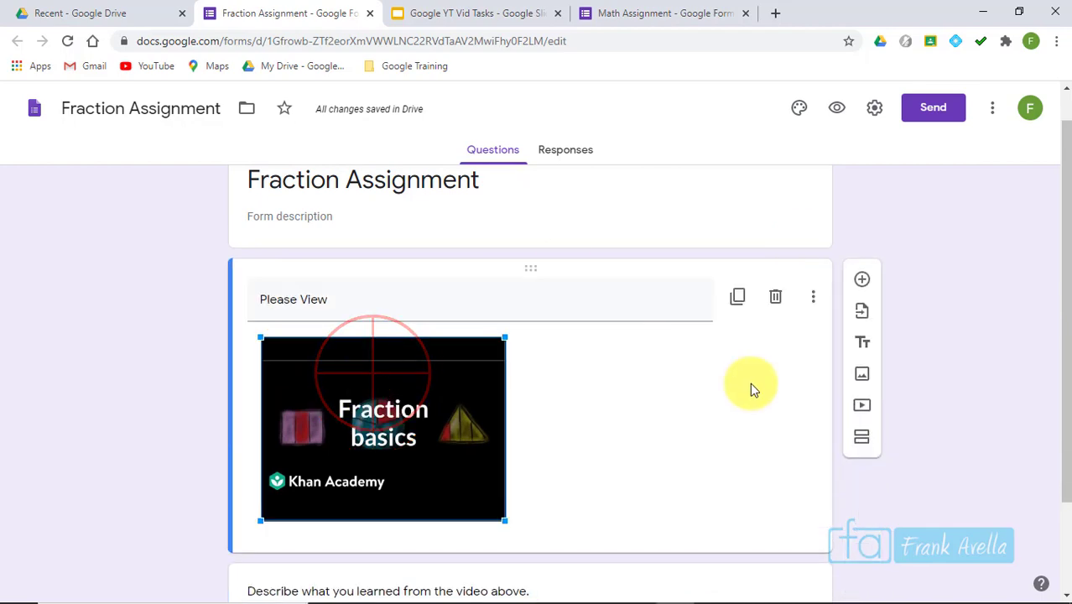
left_click_drag(1054, 295, 1053, 261)
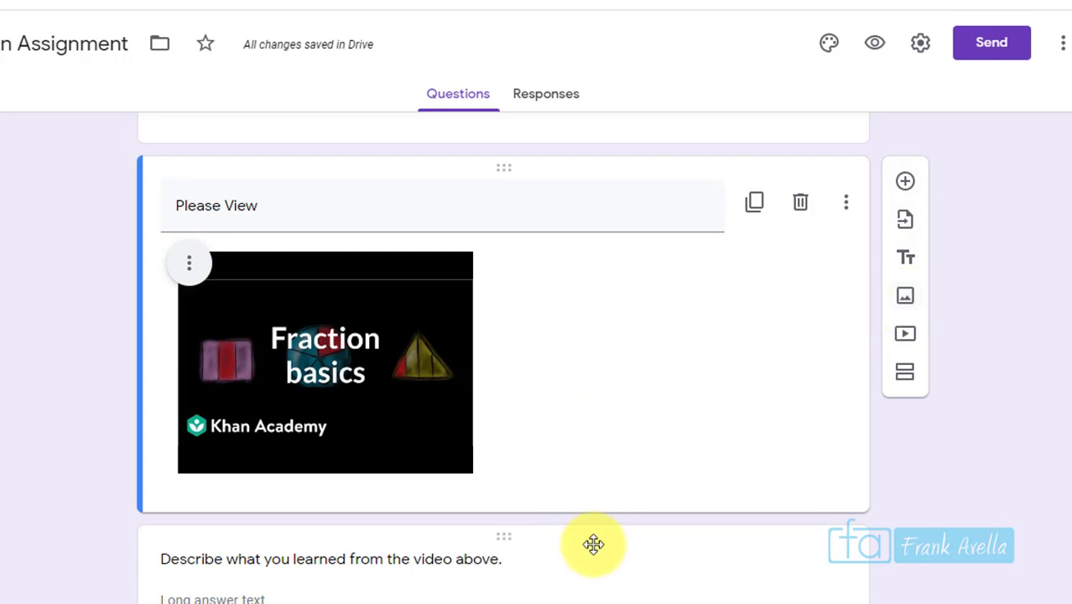
scroll(718, 502, "down", 1)
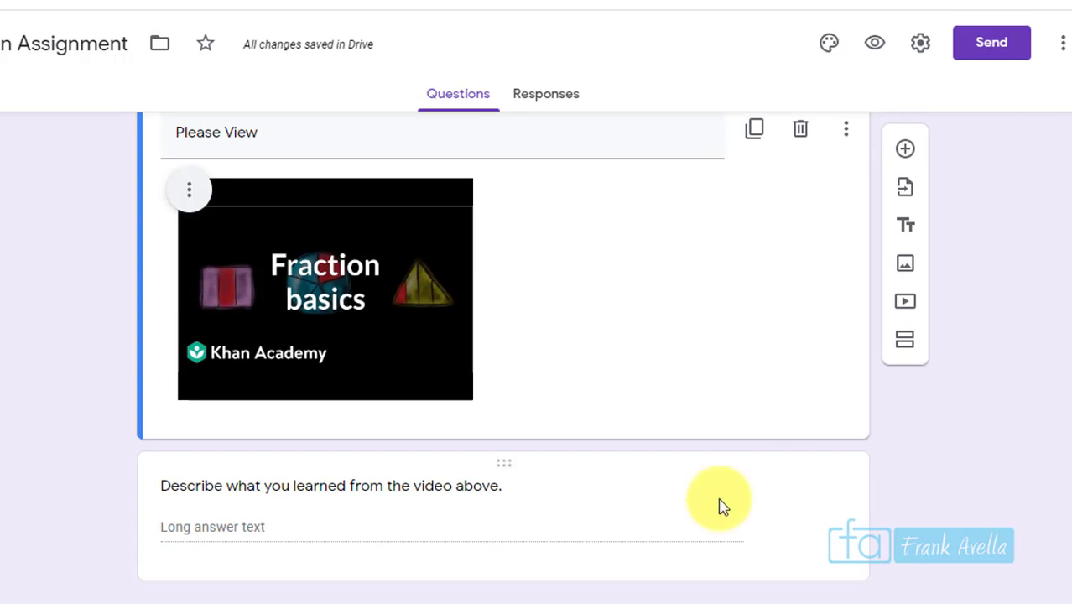
- Start inserting an image below the paragraph question and search Google Images for "adding positive and negative numbers rules"
left_click(777, 497)
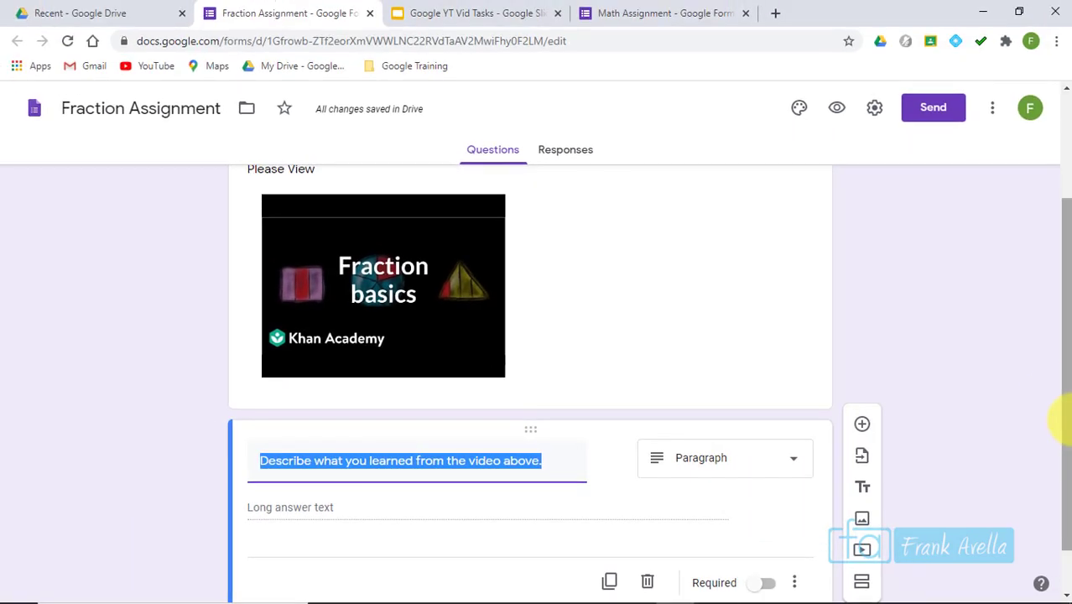
scroll(1065, 406, "down", 1)
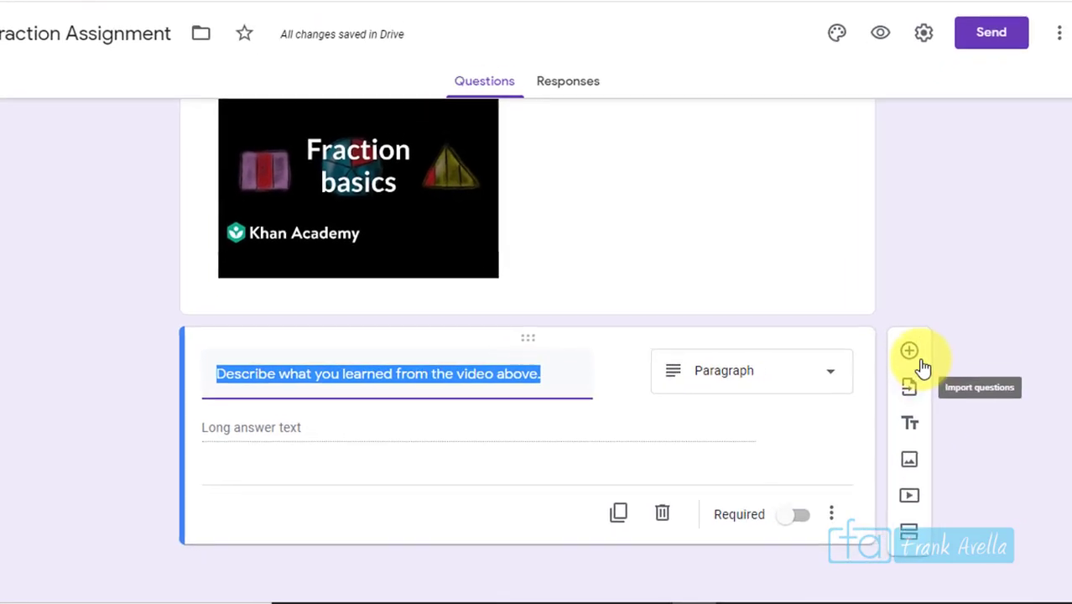
left_click(923, 460)
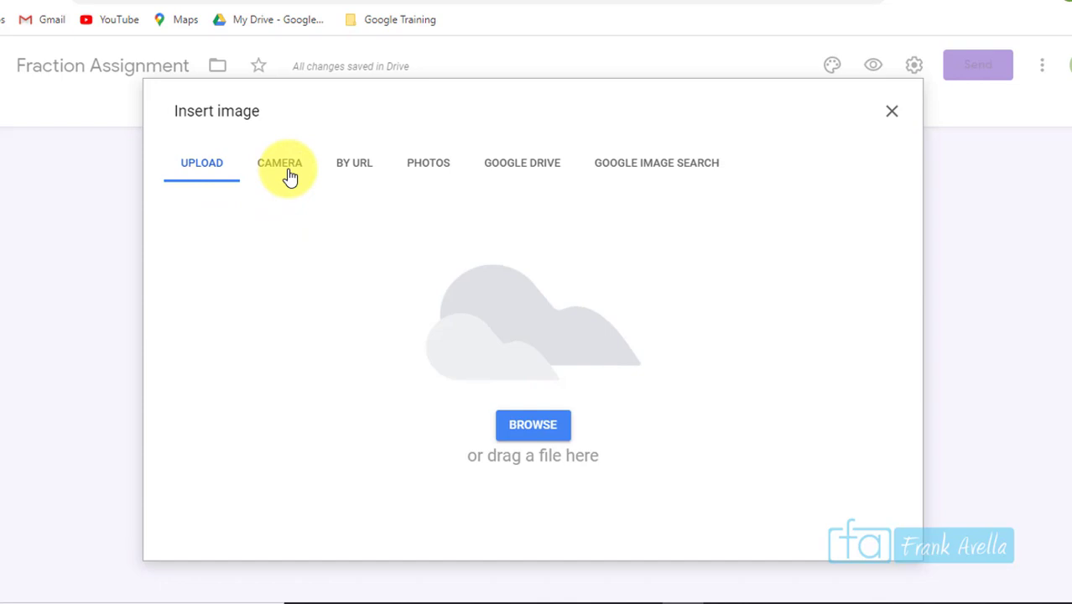
left_click(643, 172)
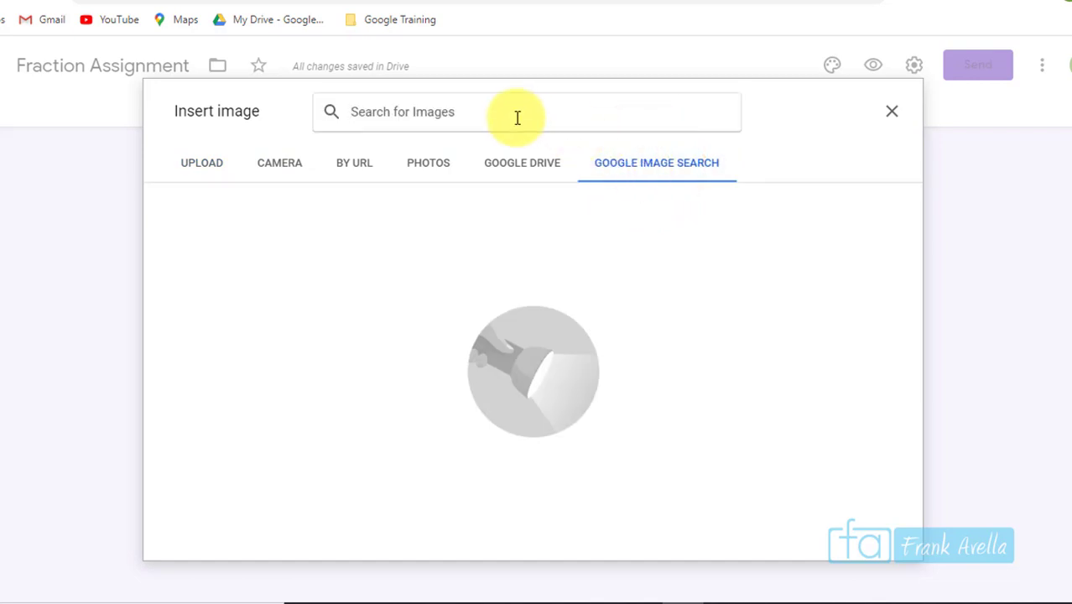
left_click(472, 118)
type("adding ")
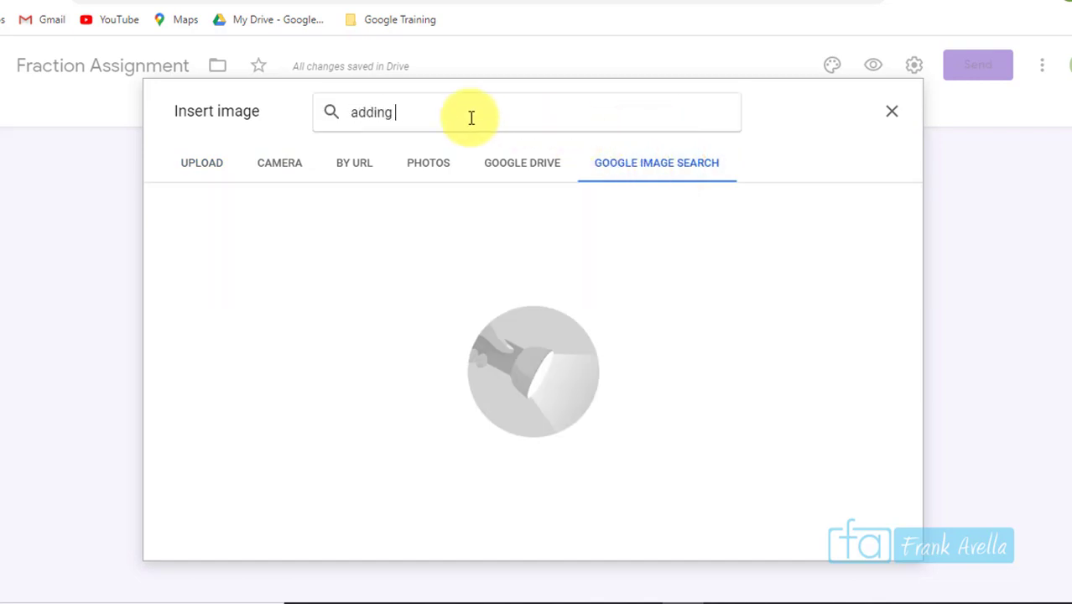
type("positive and")
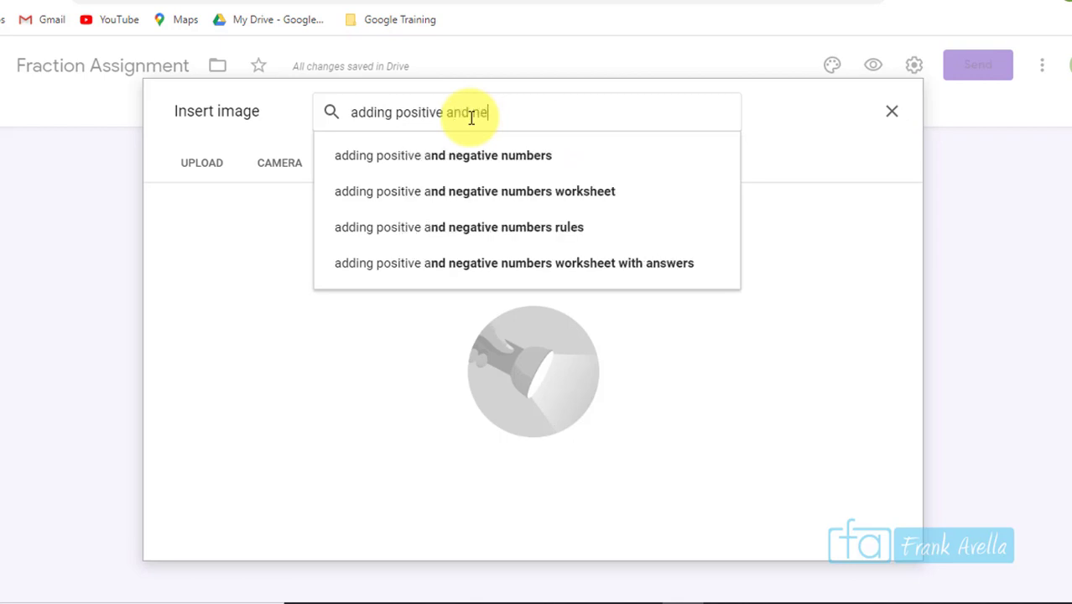
type(" ne")
key("Down")
key("Down")
key("Down")
key("Down")
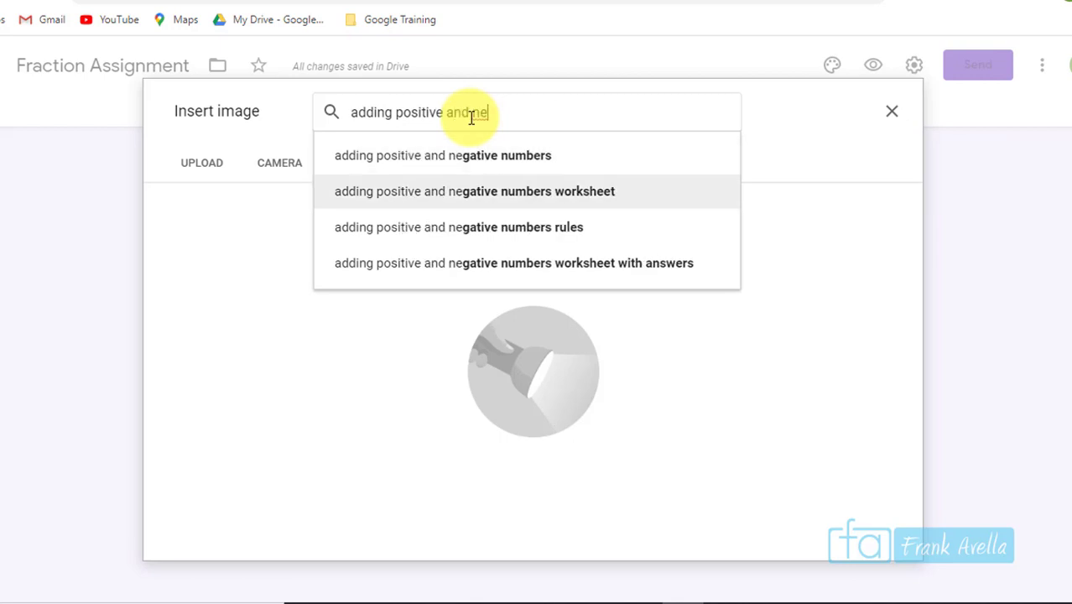
key("Return")
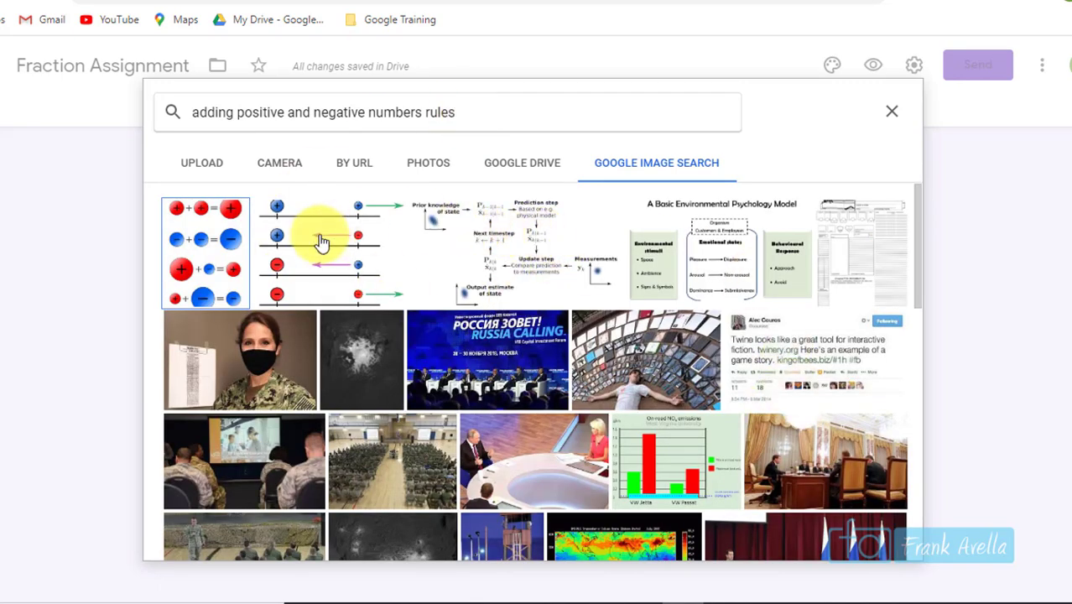
- Insert the red and blue plus/minus circles image into the form and title it "Please view the infographic"
left_click(193, 249)
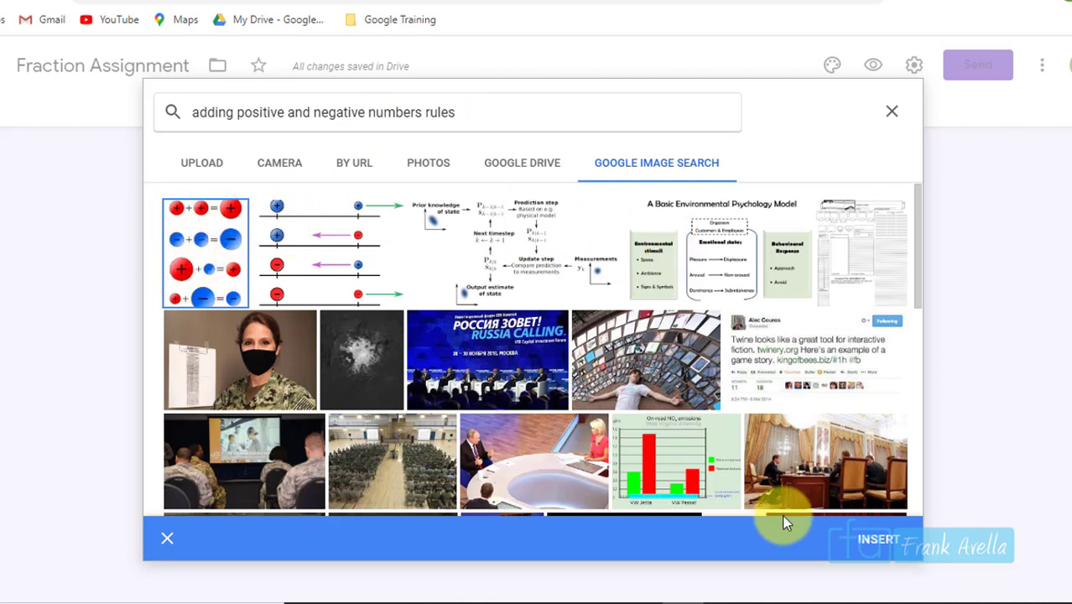
left_click(877, 542)
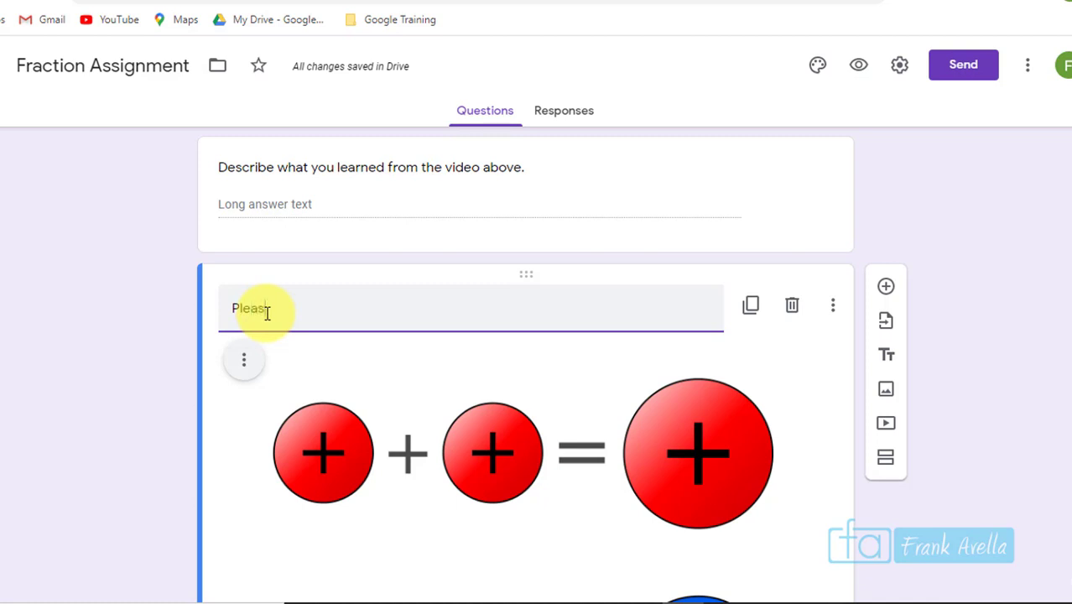
type("e view the infographic")
- Shrink the infographic image proportionally to about 40% of its inserted size
scroll(646, 359, "down", 2)
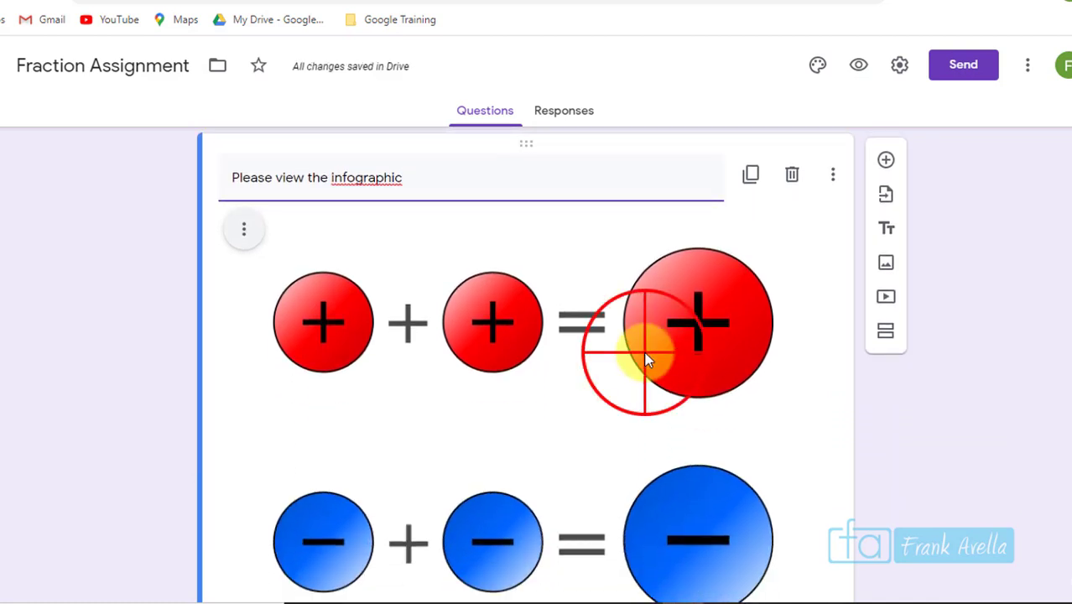
left_click(646, 359)
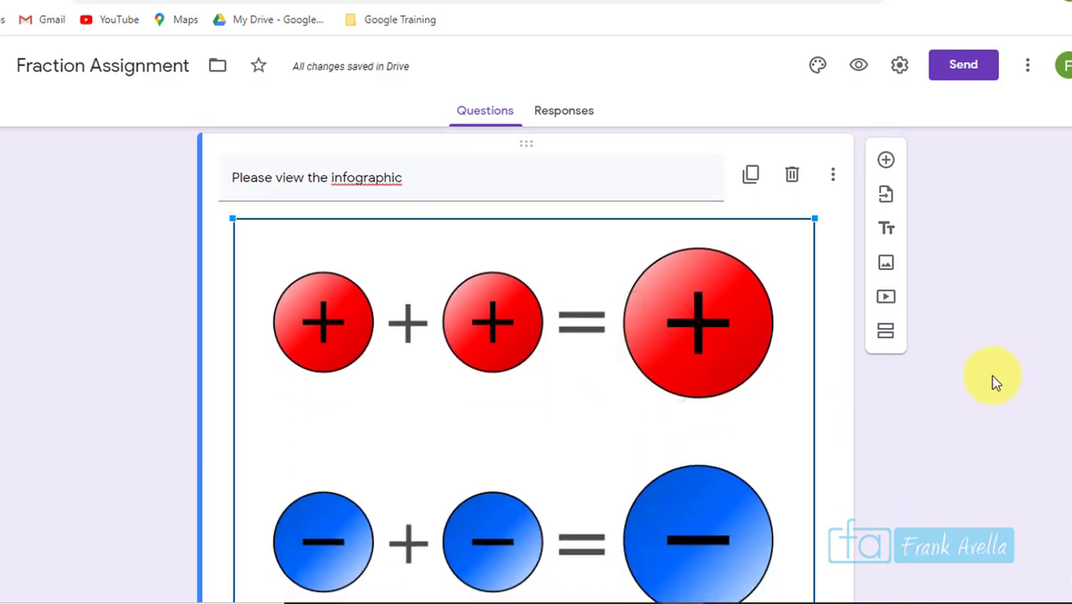
left_click(664, 272)
left_click_drag(813, 219, 602, 366)
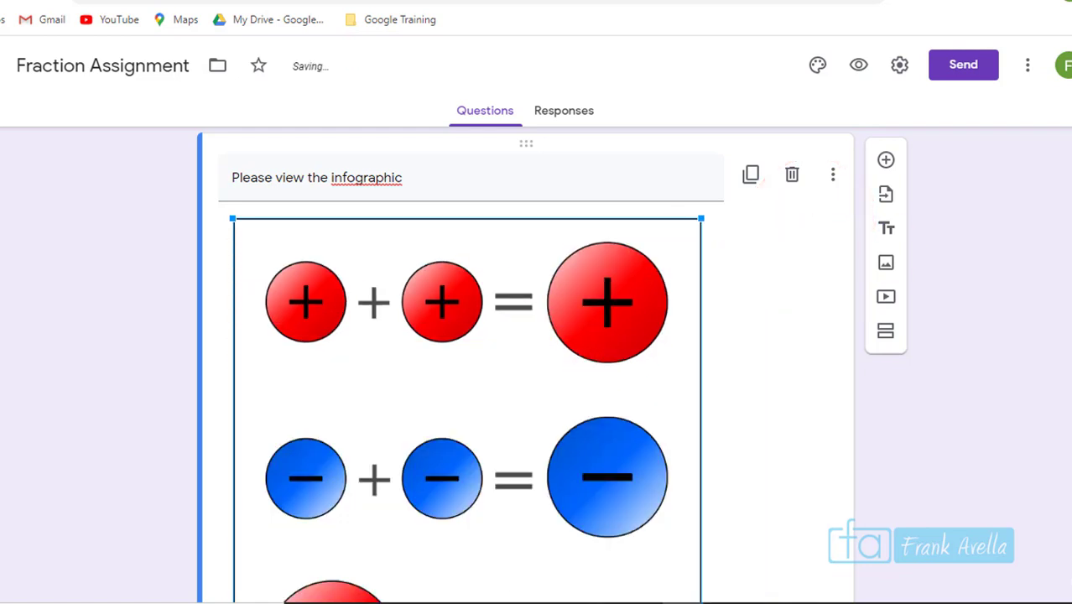
scroll(995, 469, "down", 5)
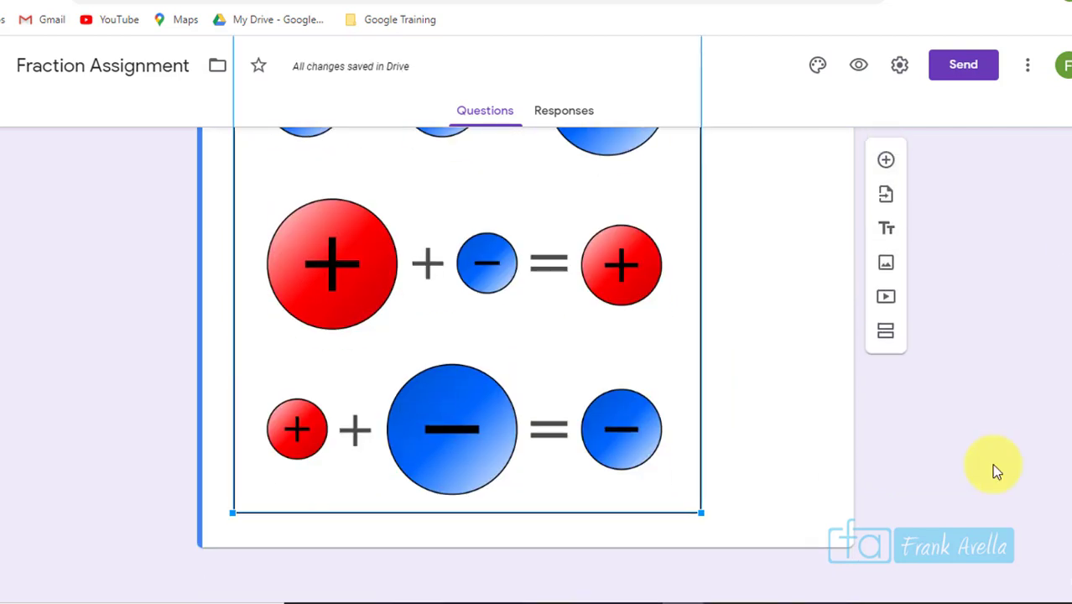
left_click_drag(700, 513, 527, 365)
scroll(1065, 453, "up", 3)
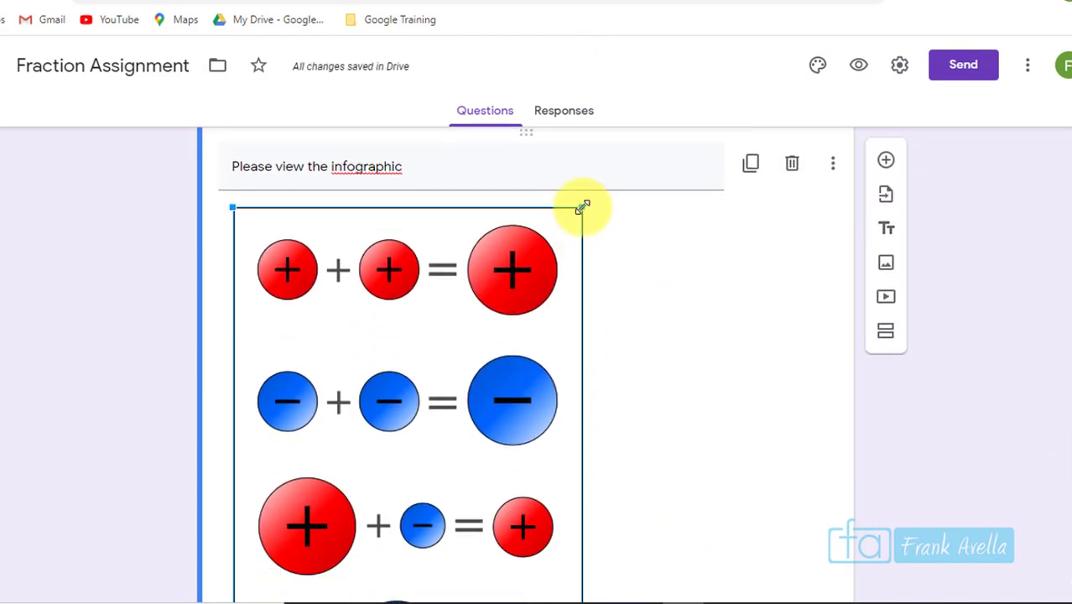
left_click_drag(583, 207, 445, 376)
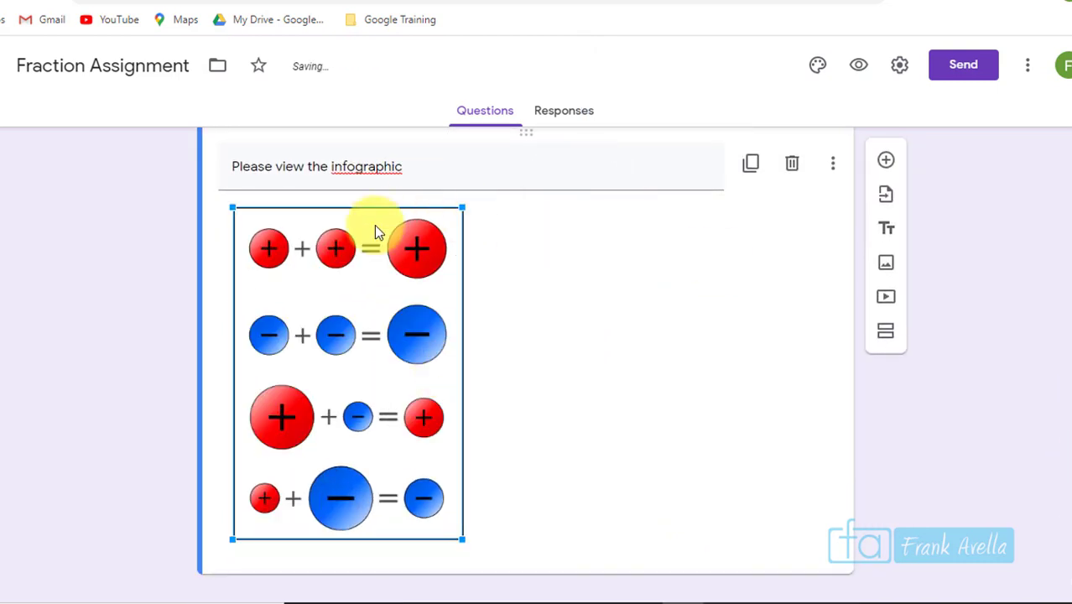
left_click(558, 290)
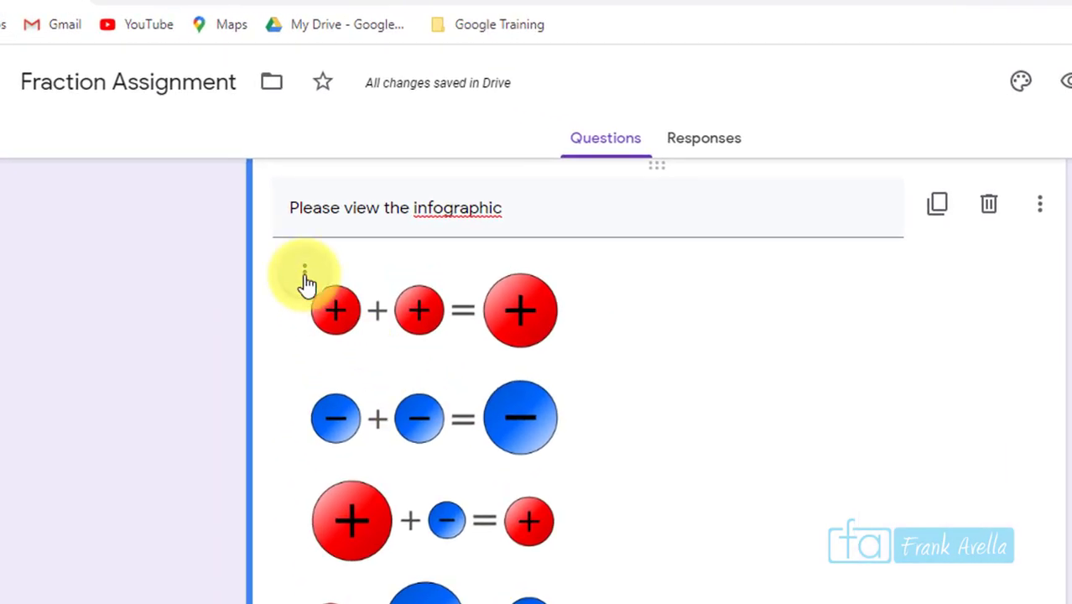
- Center-align the infographic image within its form item
left_click(305, 277)
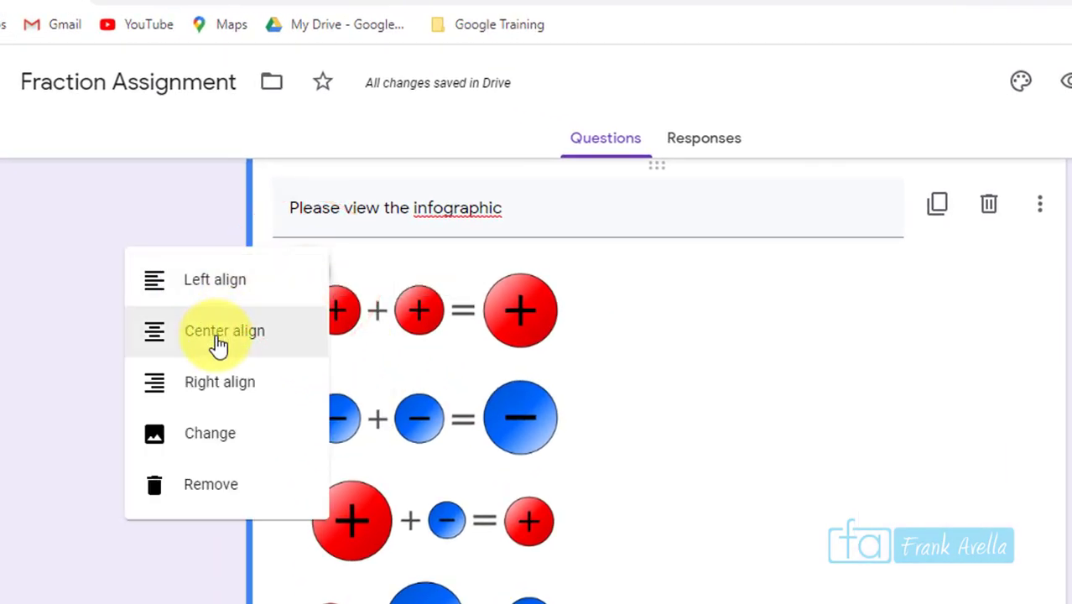
left_click(218, 340)
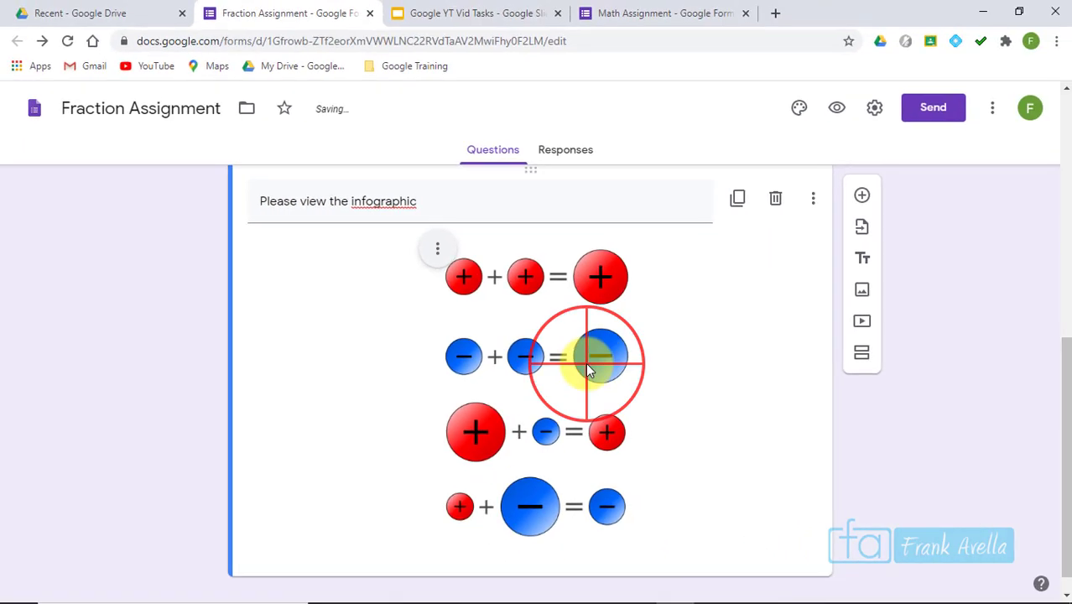
left_click(586, 362)
- Center-align the Fraction basics video in the "Please View" item
left_click_drag(1063, 438, 1064, 244)
left_click(450, 304)
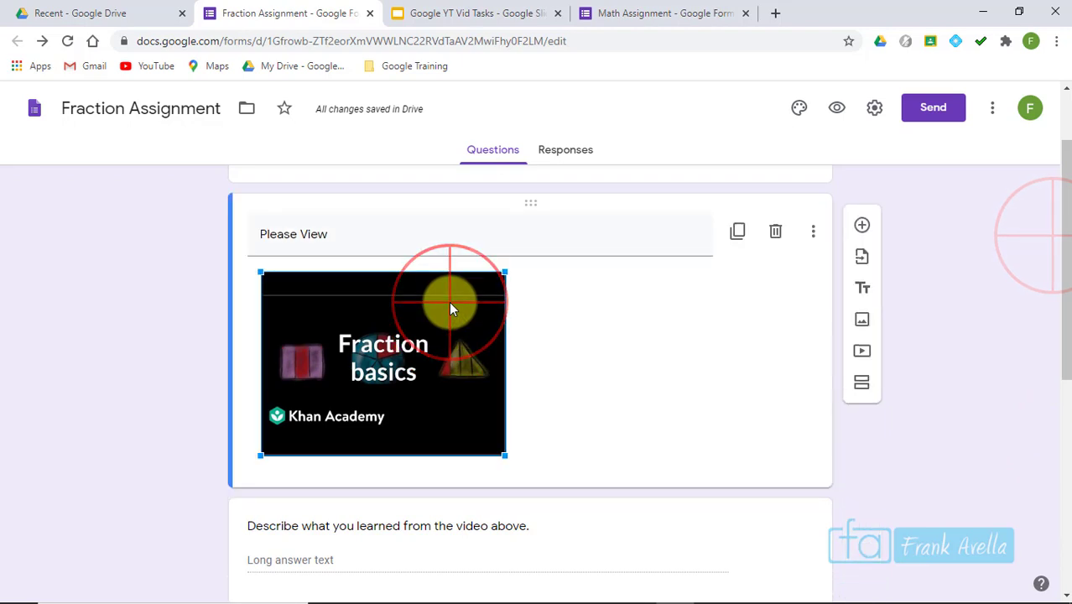
left_click(654, 346)
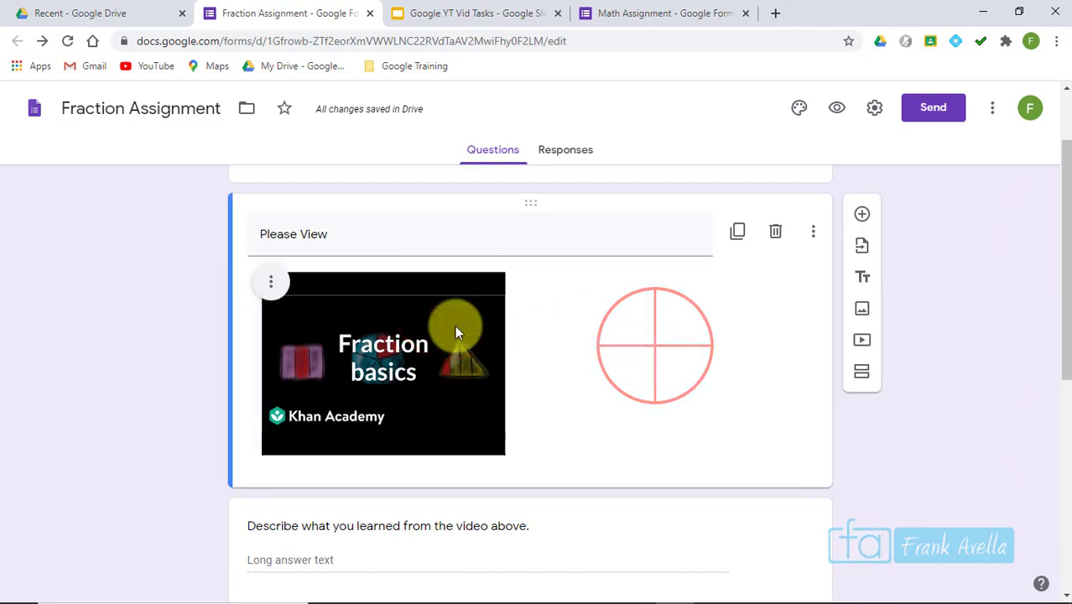
left_click(266, 282)
left_click(239, 327)
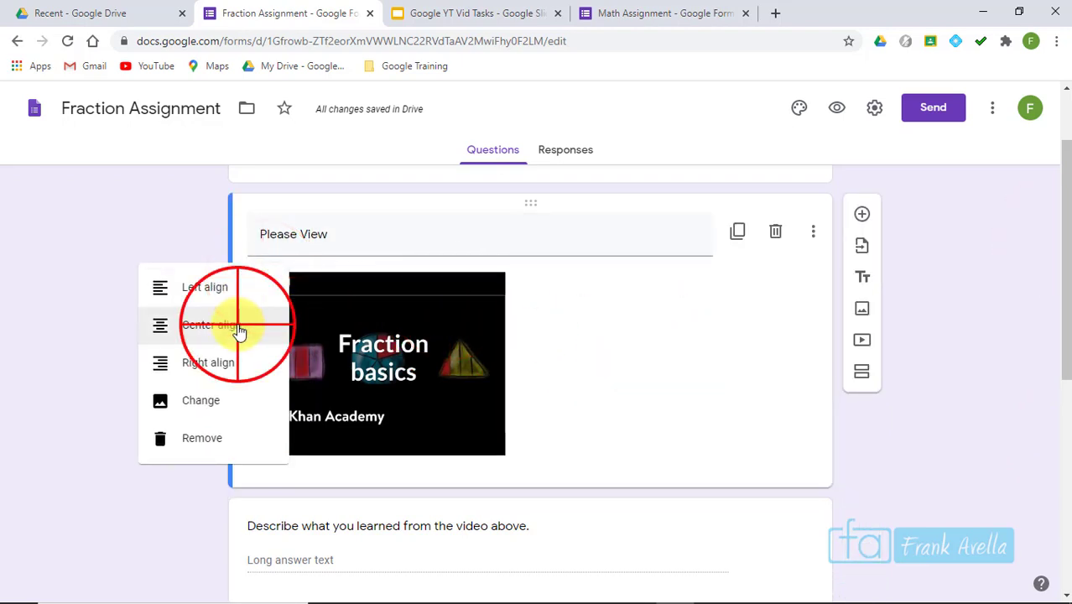
left_click(1020, 367)
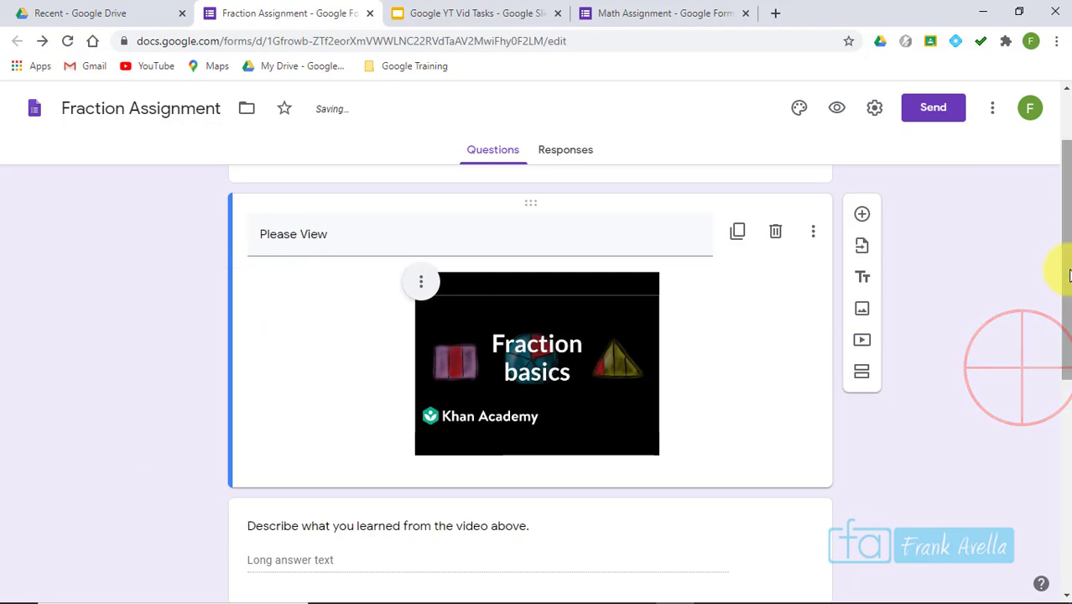
- Add a paragraph question below the infographic reading "Please add any questions on the infographic that you may have"
left_click_drag(1068, 277, 1053, 532)
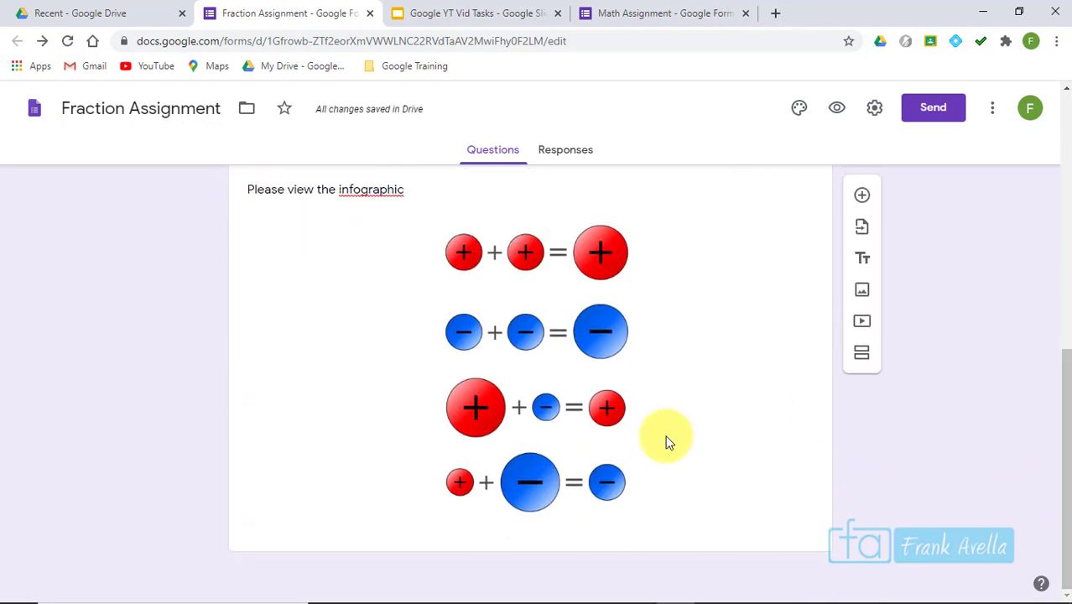
left_click(480, 444)
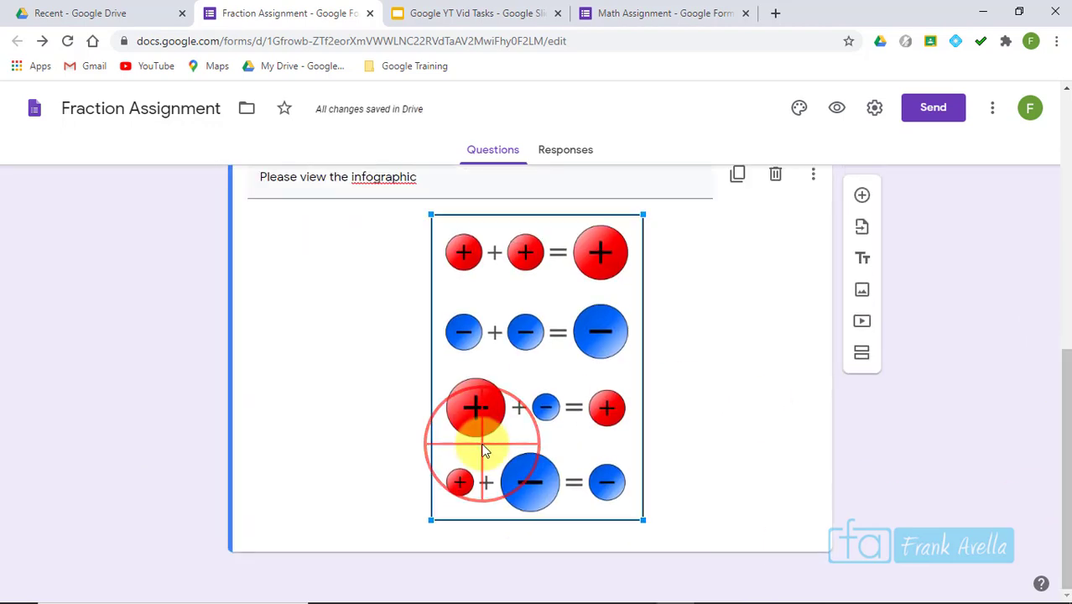
left_click(862, 197)
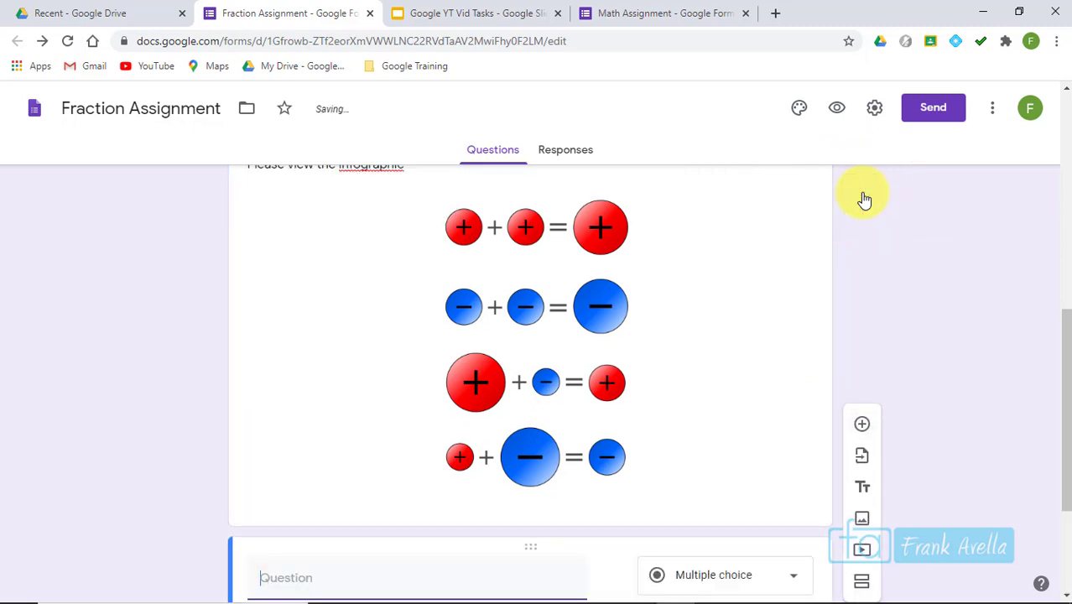
type("Please add any questions on the i")
left_click_drag(1068, 377, 1068, 469)
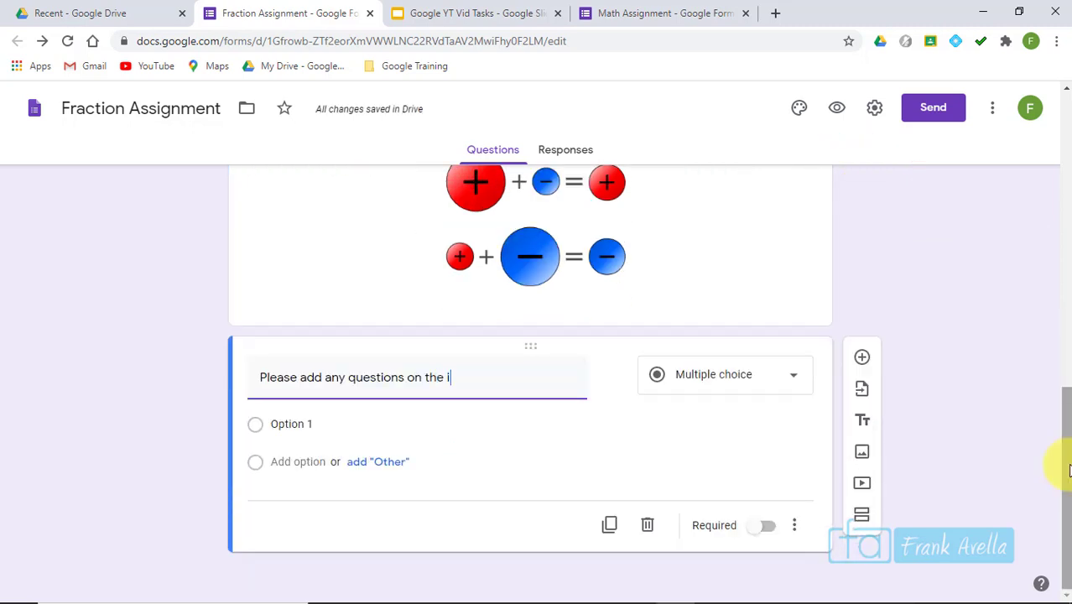
type("nfographic ")
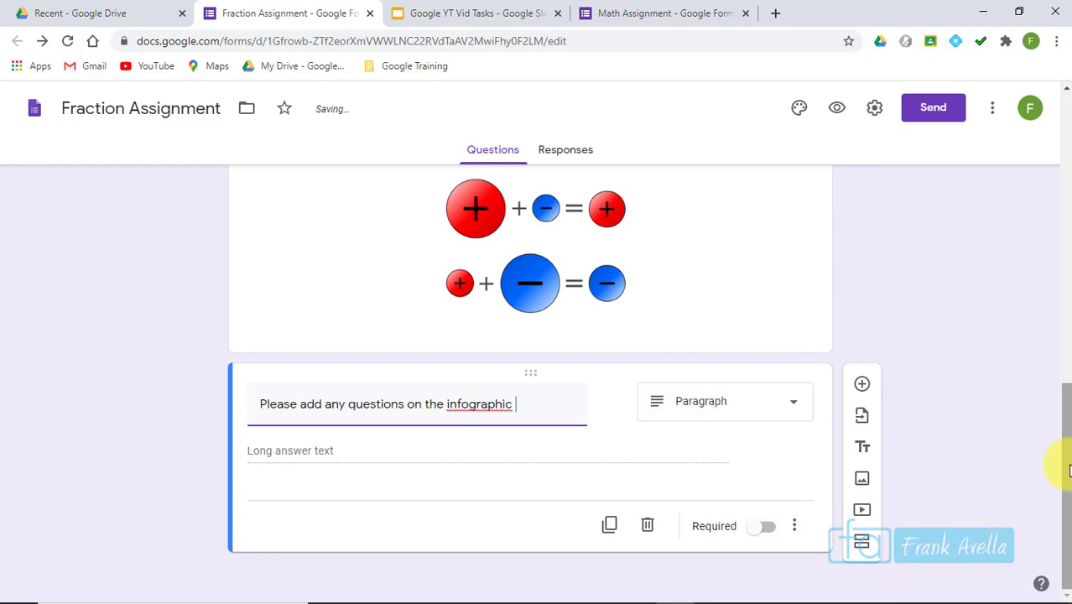
type("that you may ")
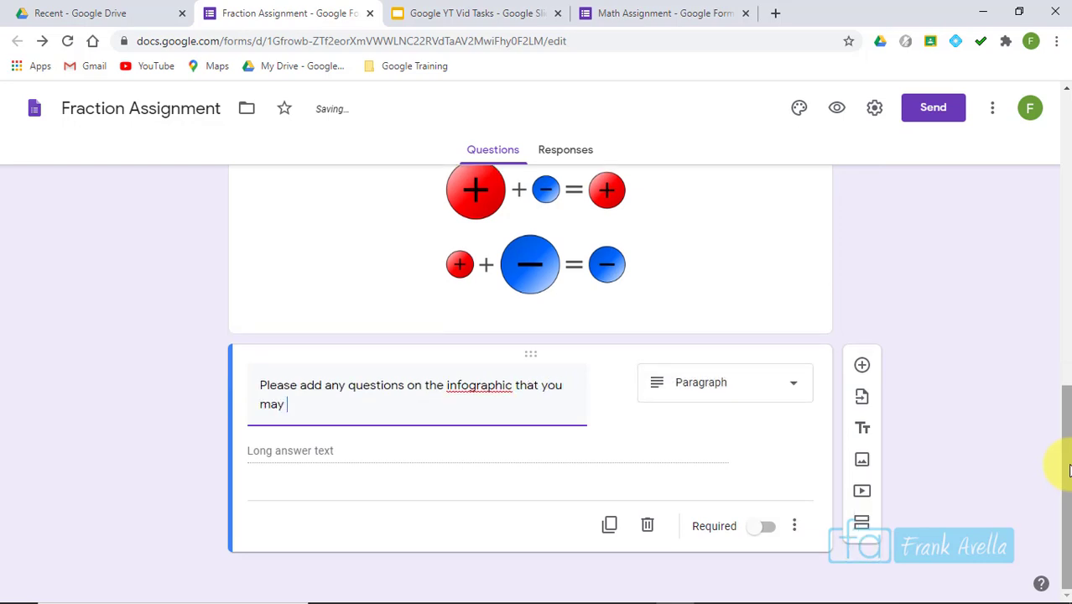
type("have")
- Add a multiple-choice question titled "Find the formula for sugar" below the infographic question
left_click_drag(1067, 453, 1029, 300)
scroll(548, 425, "down", 5)
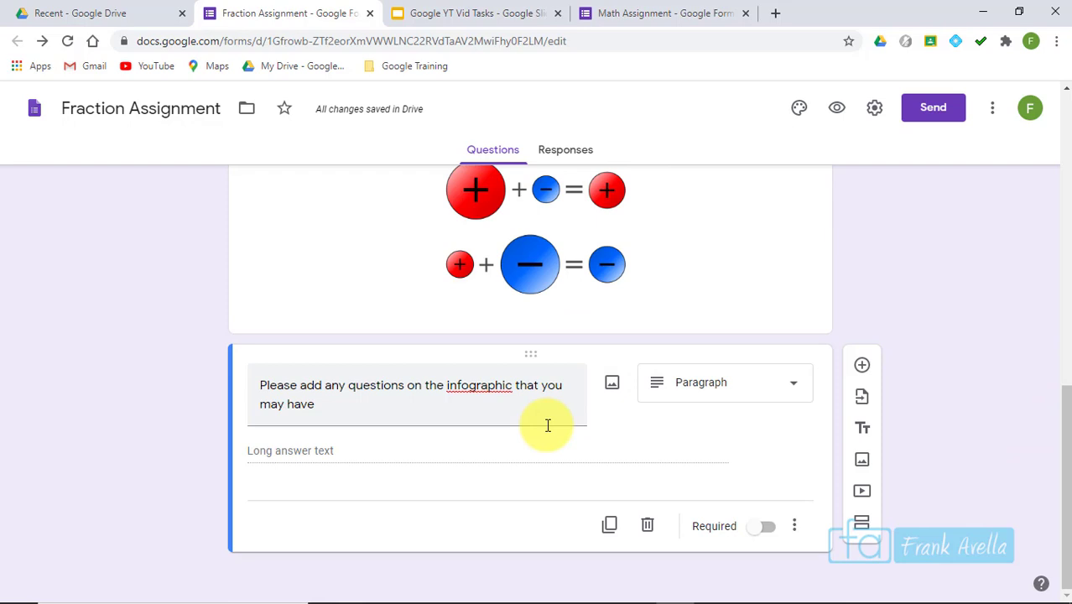
left_click(863, 365)
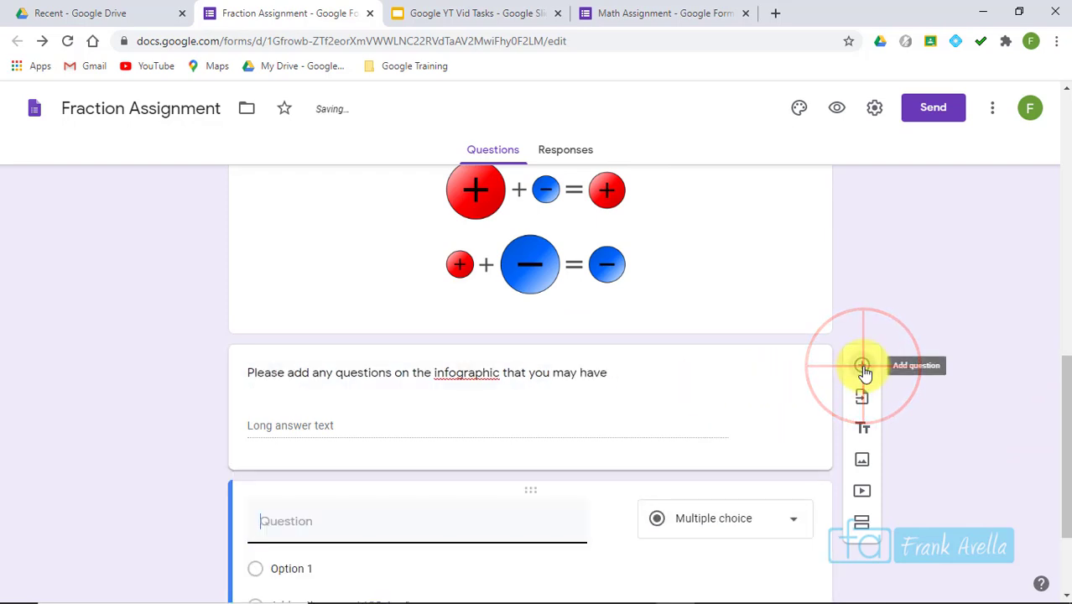
scroll(1053, 369, "down", 2)
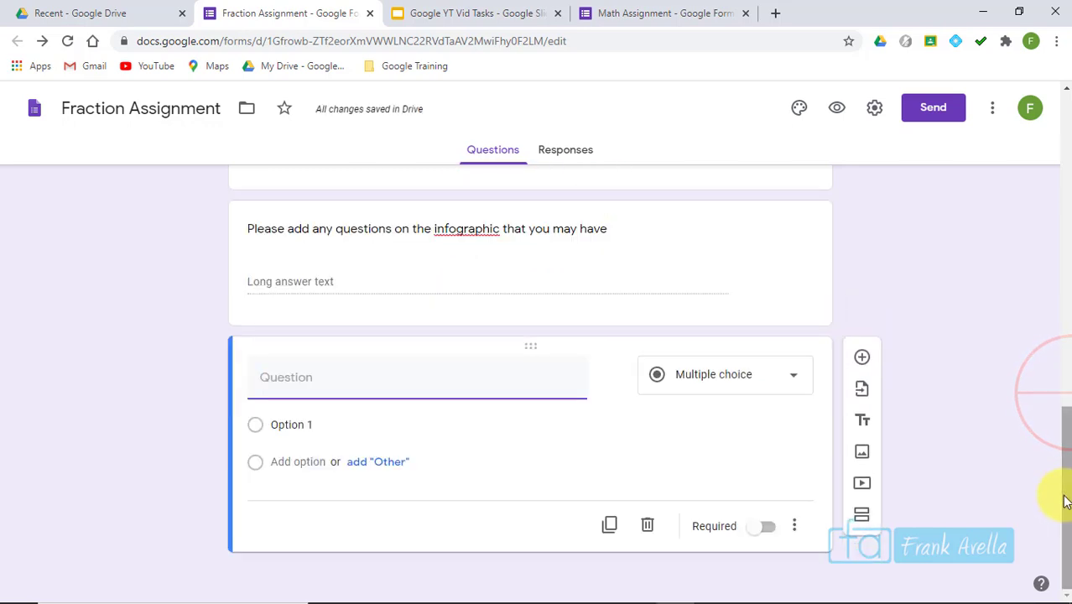
type("Or")
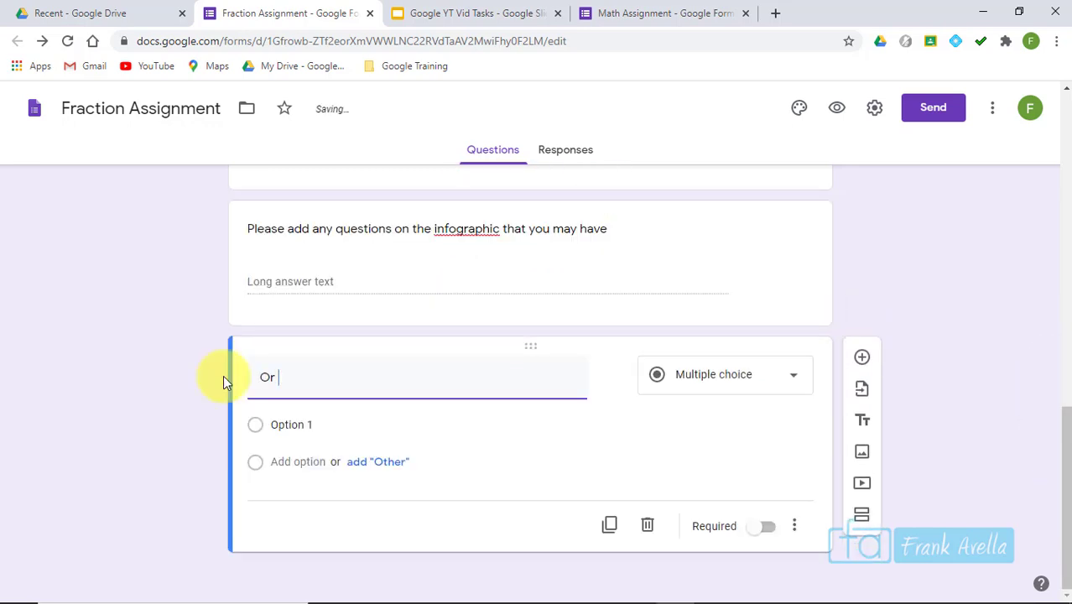
key("BackSpace")
key("BackSpace")
key("BackSpace")
type("Find the formula for ")
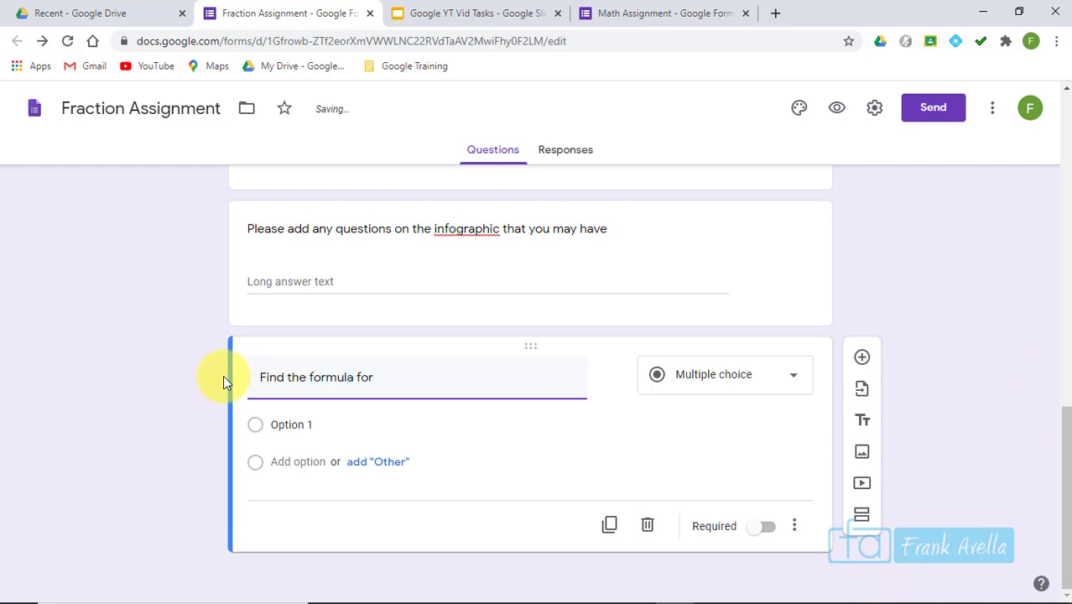
type("sugar")
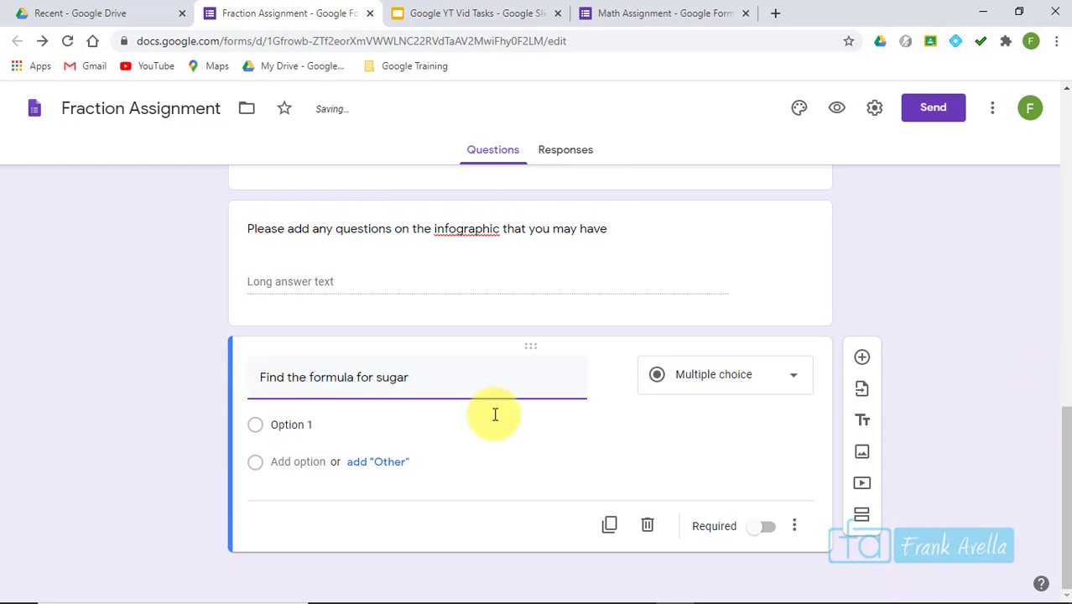
- Add a single-ring sugar structure image to Option 1, using a Google image search for "sugar formual"
left_click(372, 426)
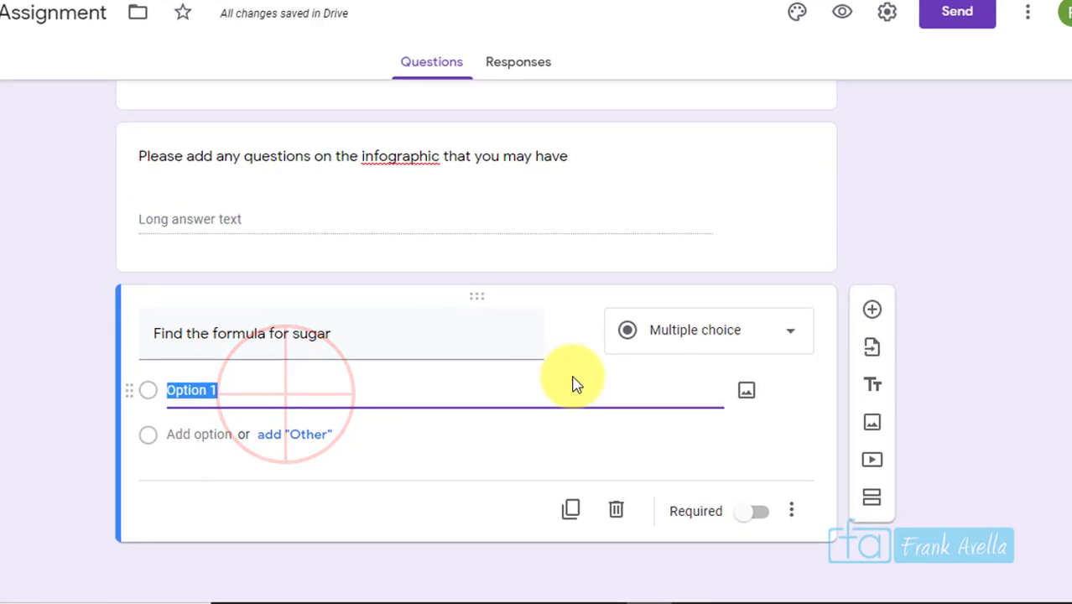
left_click(749, 395)
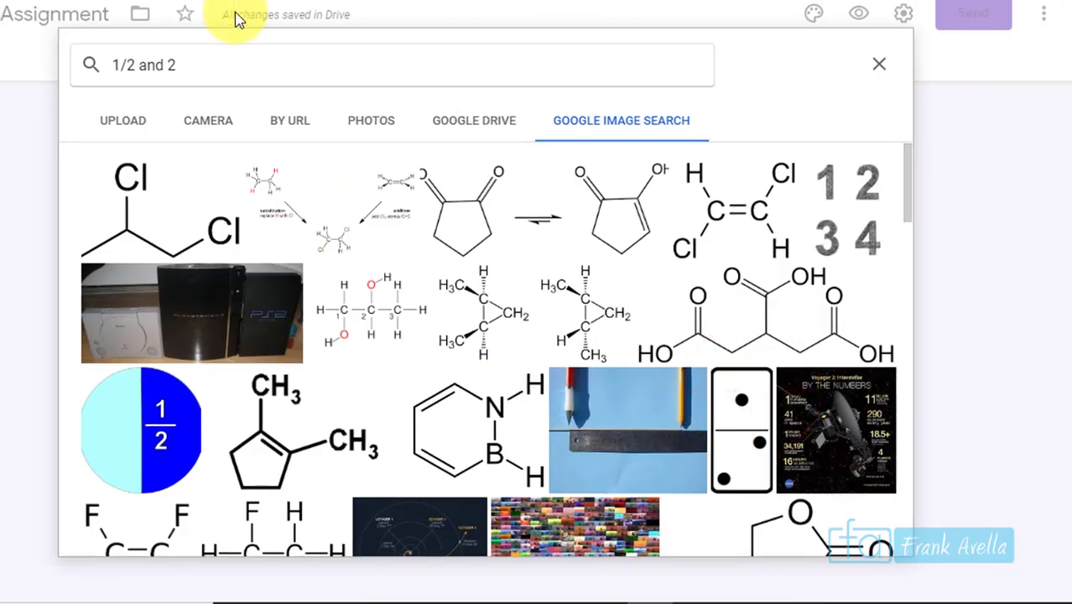
left_click_drag(222, 94, 118, 94)
type("suga")
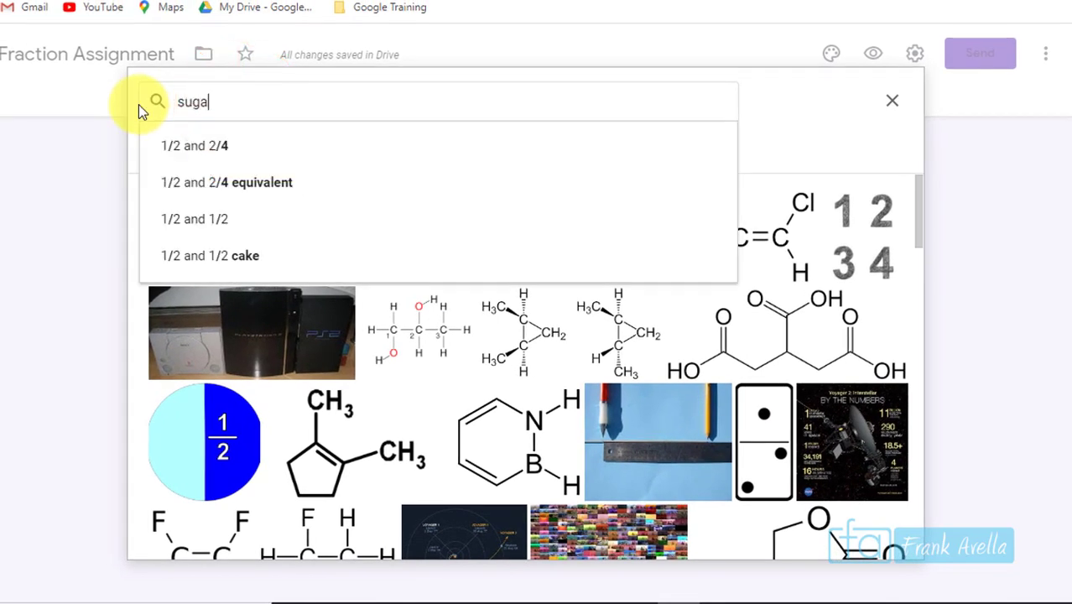
type("r formual")
key("Return")
left_click(443, 227)
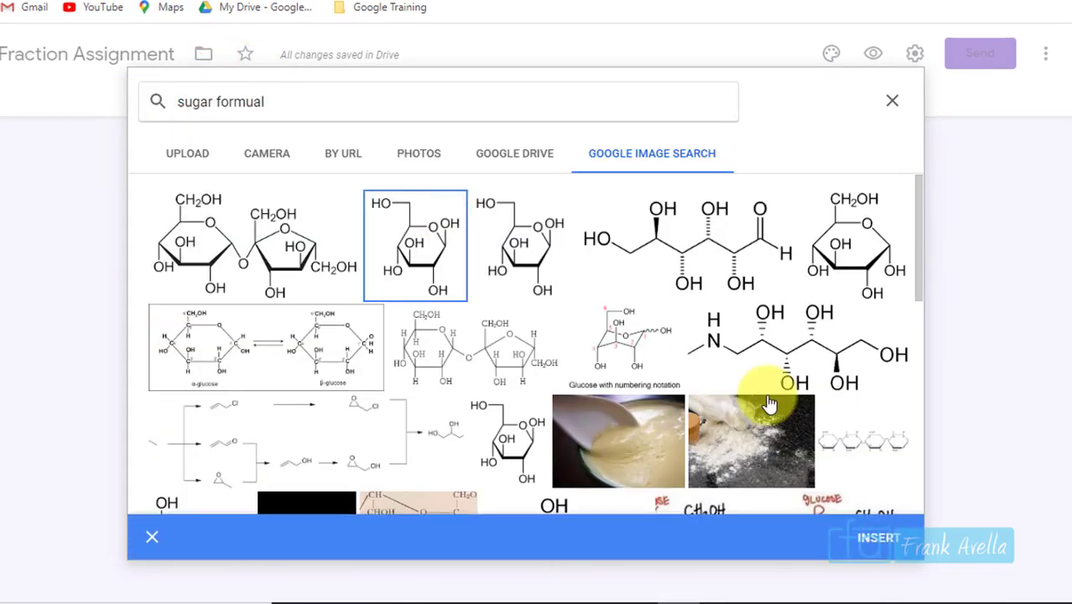
left_click(876, 538)
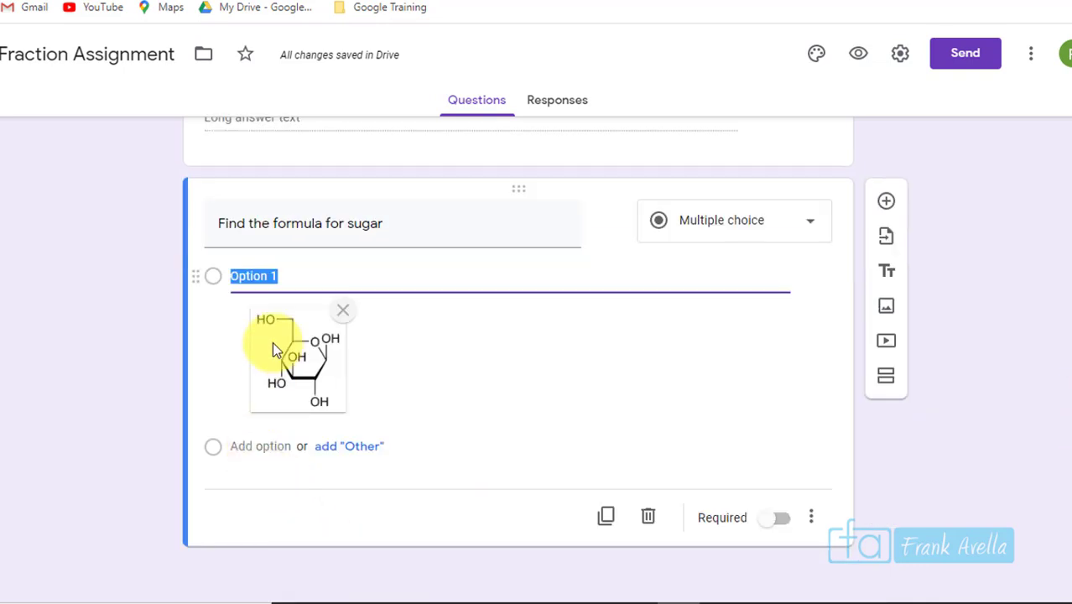
- Add Option 2 with the colored ball-style molecule image from a Google image search for "amino acid"
left_click(259, 446)
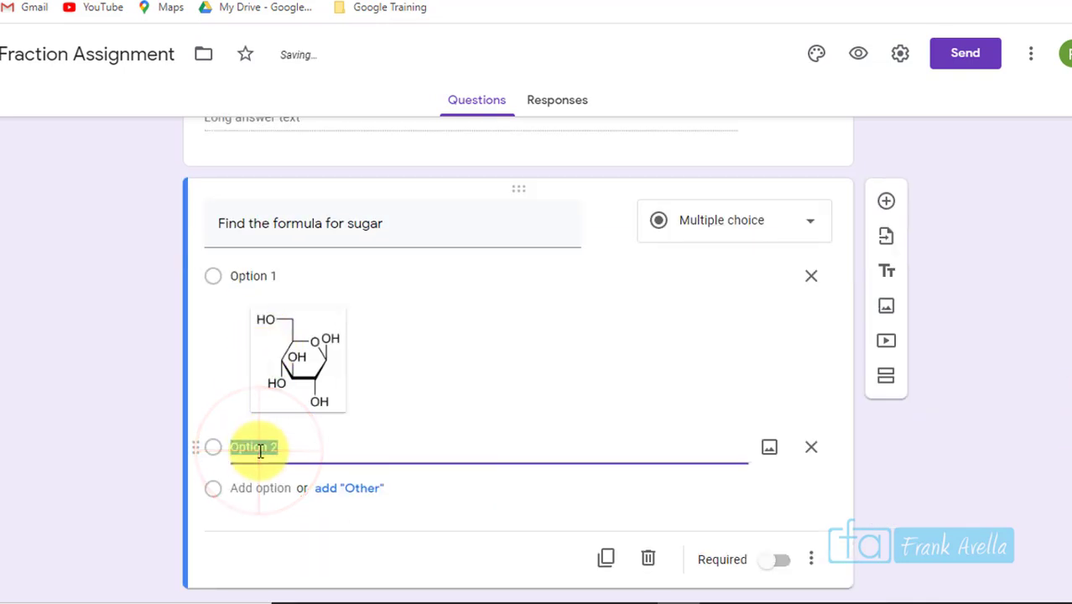
left_click(769, 447)
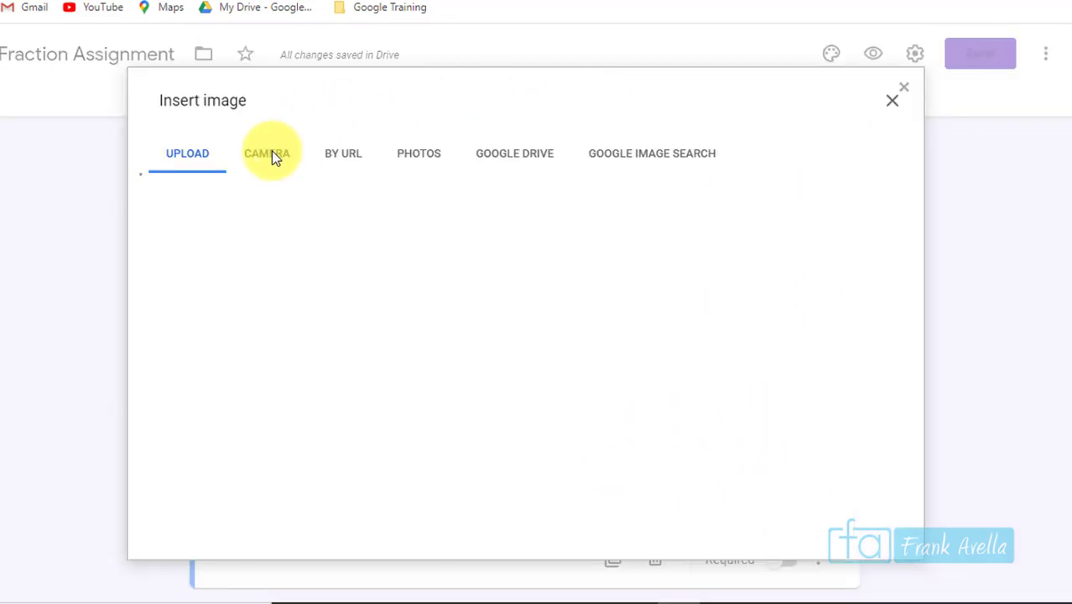
left_click(627, 160)
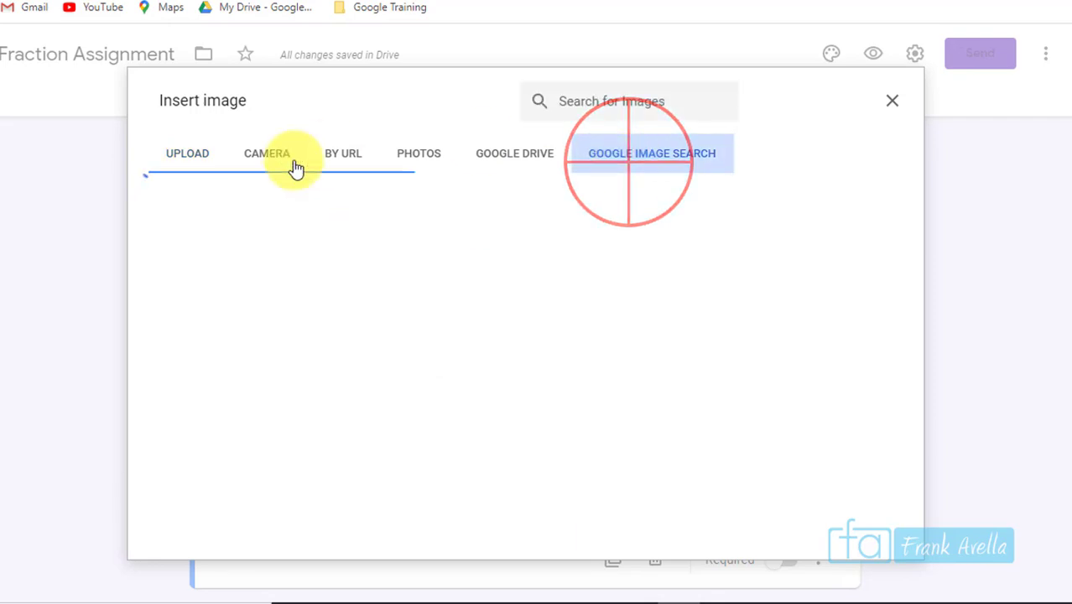
left_click(429, 120)
type("aminoo")
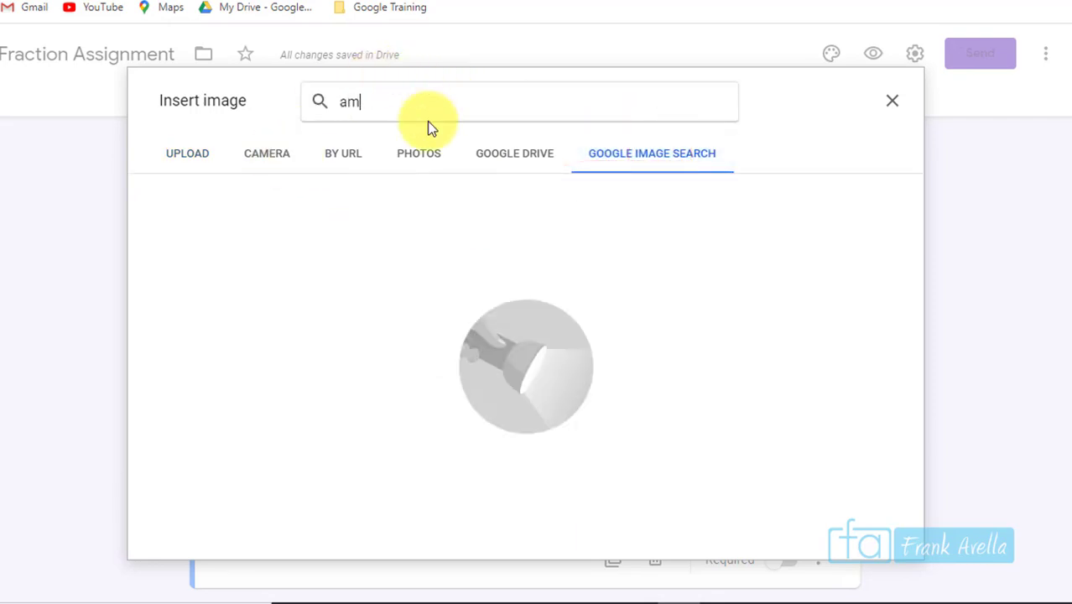
key("BackSpace")
key("BackSpace")
type("o acid")
key("Return")
left_click(265, 284)
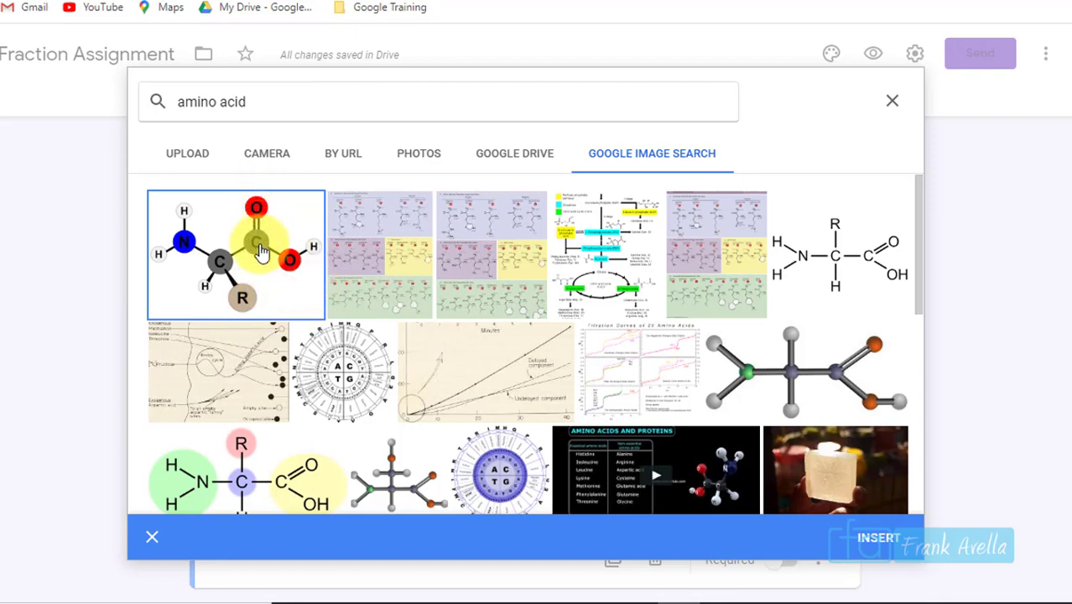
left_click(876, 539)
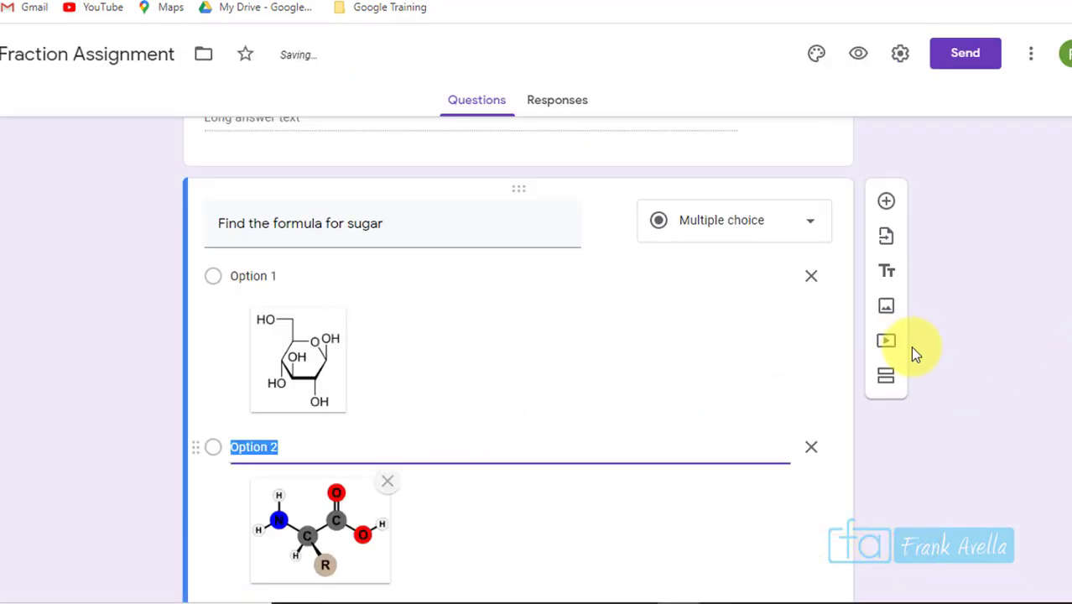
- Switch to the Google YT Vid Tasks slides and highlight the "Require Answers" topic in the Google Forms list
left_click_drag(1071, 422, 1070, 469)
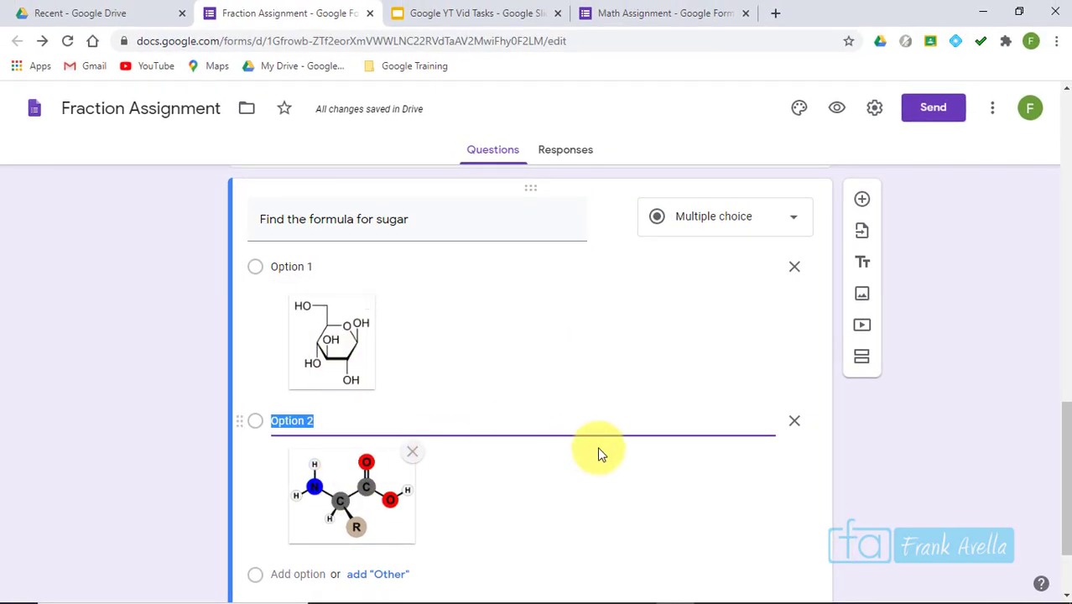
left_click_drag(1062, 428, 1005, 124)
left_click(469, 13)
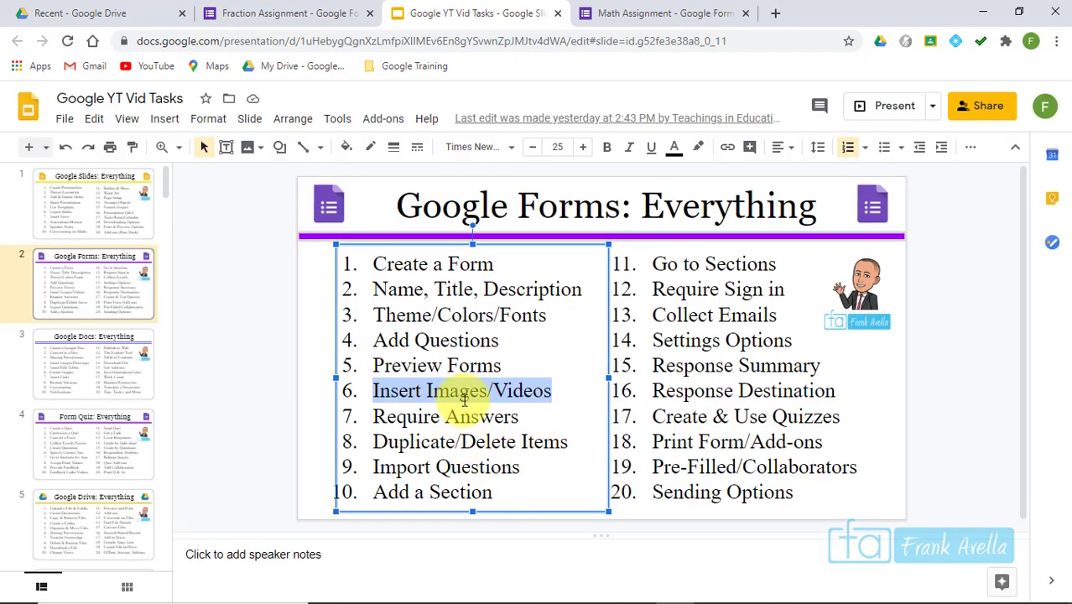
left_click(479, 391)
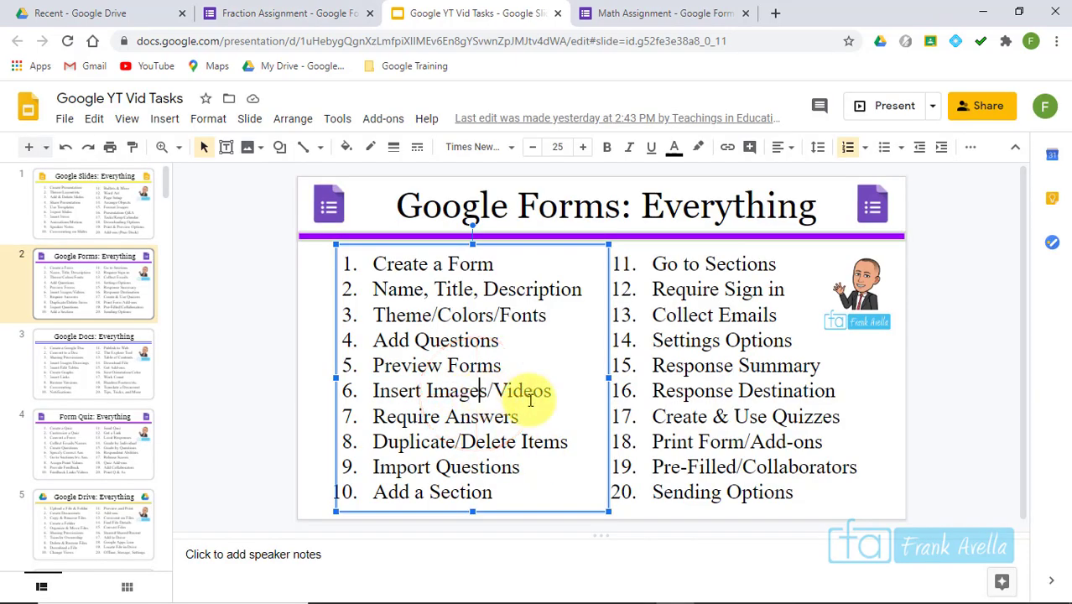
left_click_drag(520, 415, 406, 416)
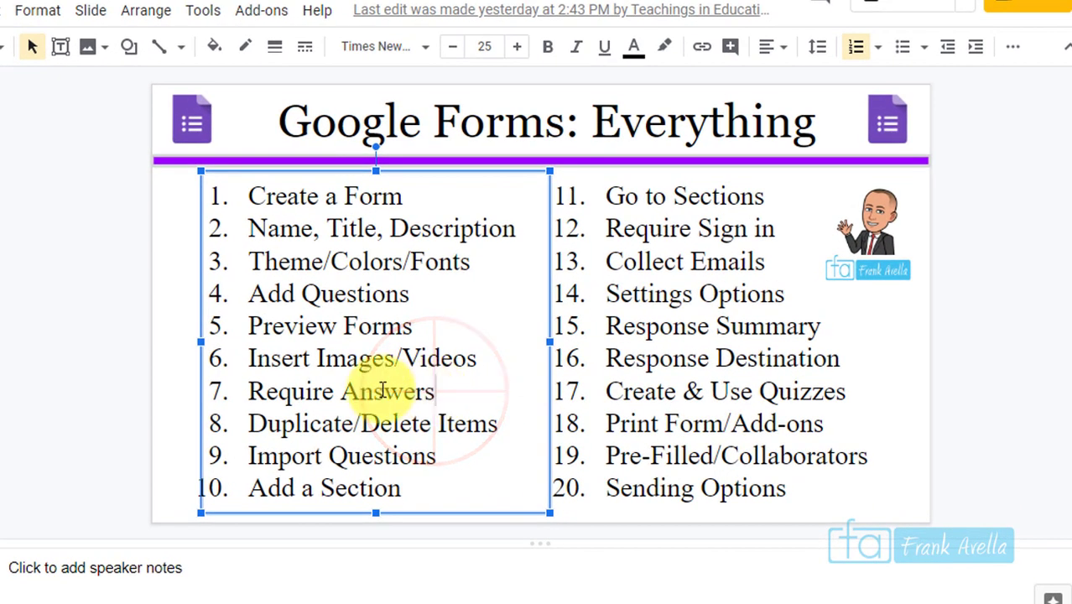
left_click_drag(290, 391, 249, 393)
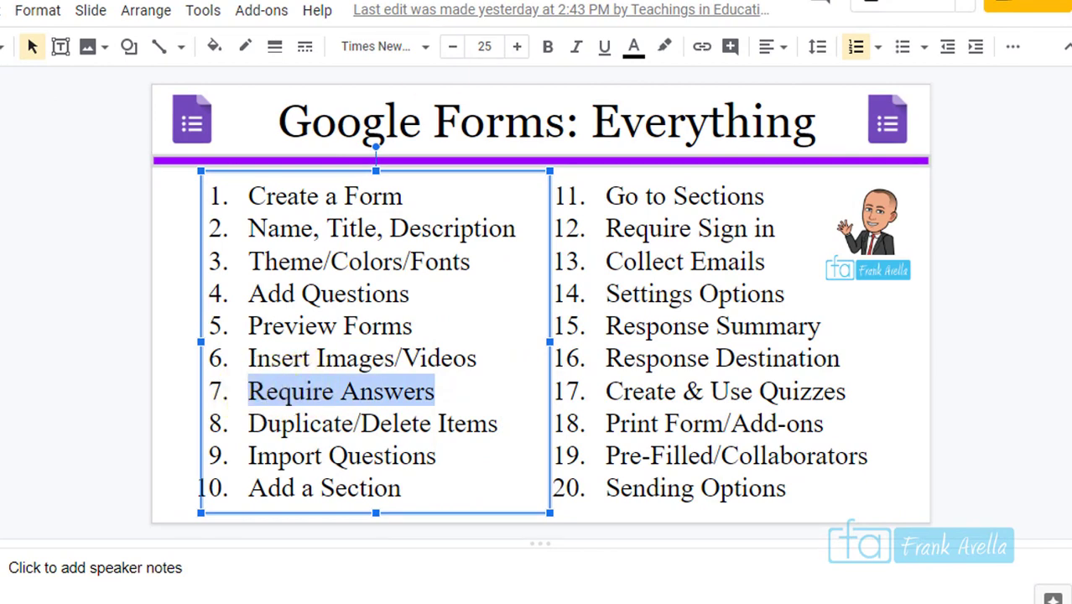
- Return to the Fraction Assignment form and make the "Describe what you learned from the video above." question required
left_click(305, 14)
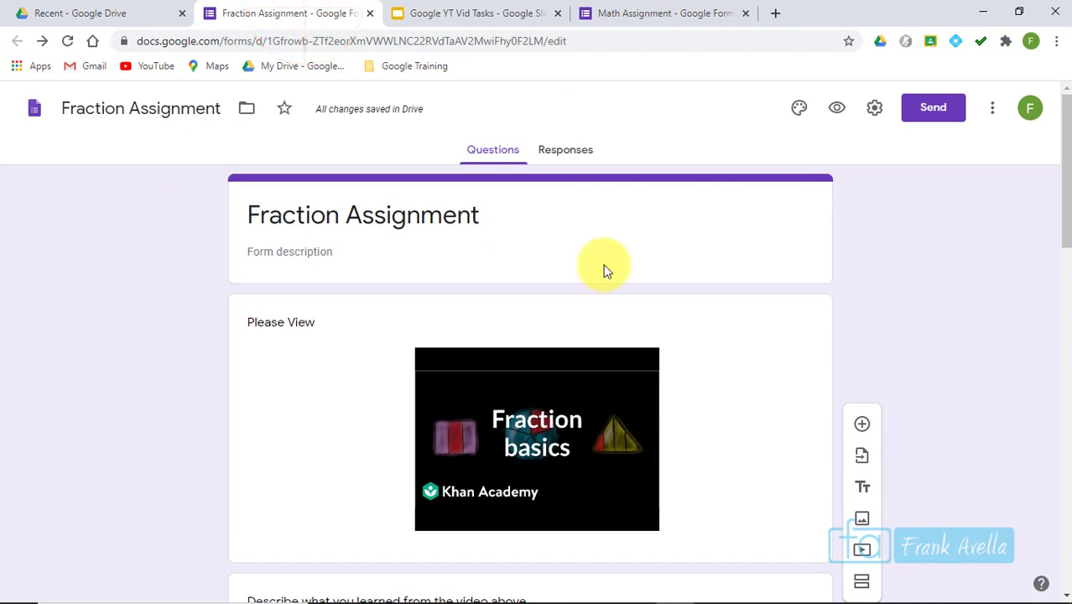
left_click_drag(1065, 202, 1069, 279)
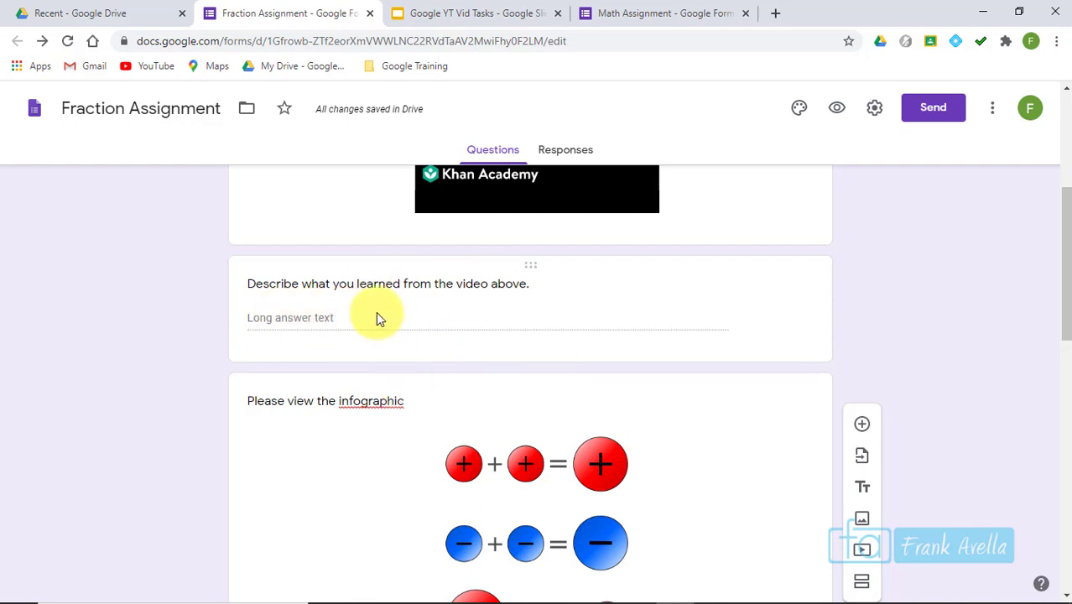
left_click(416, 294)
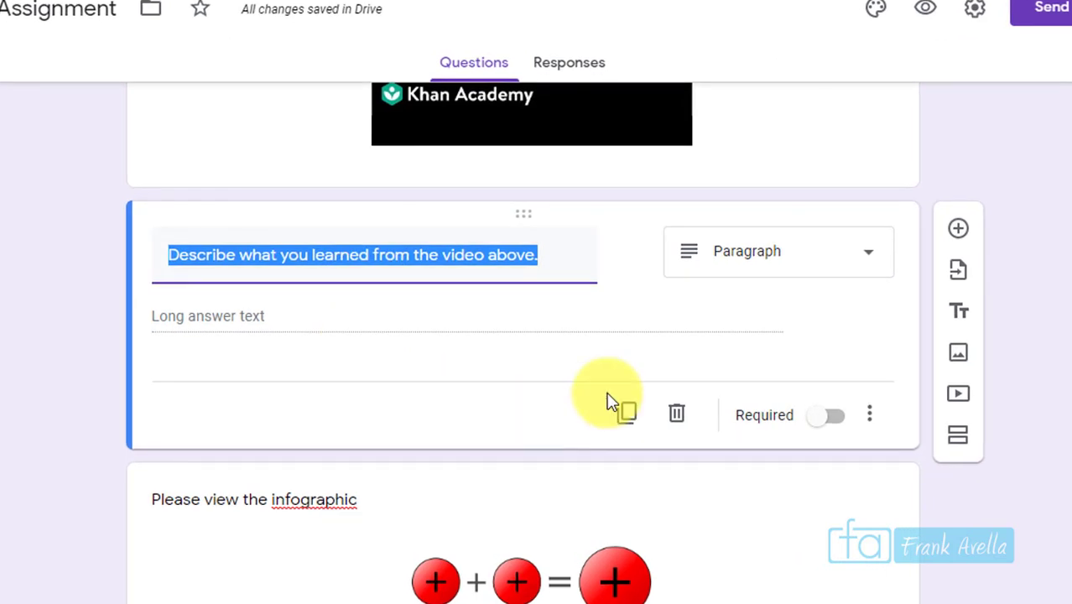
left_click(827, 438)
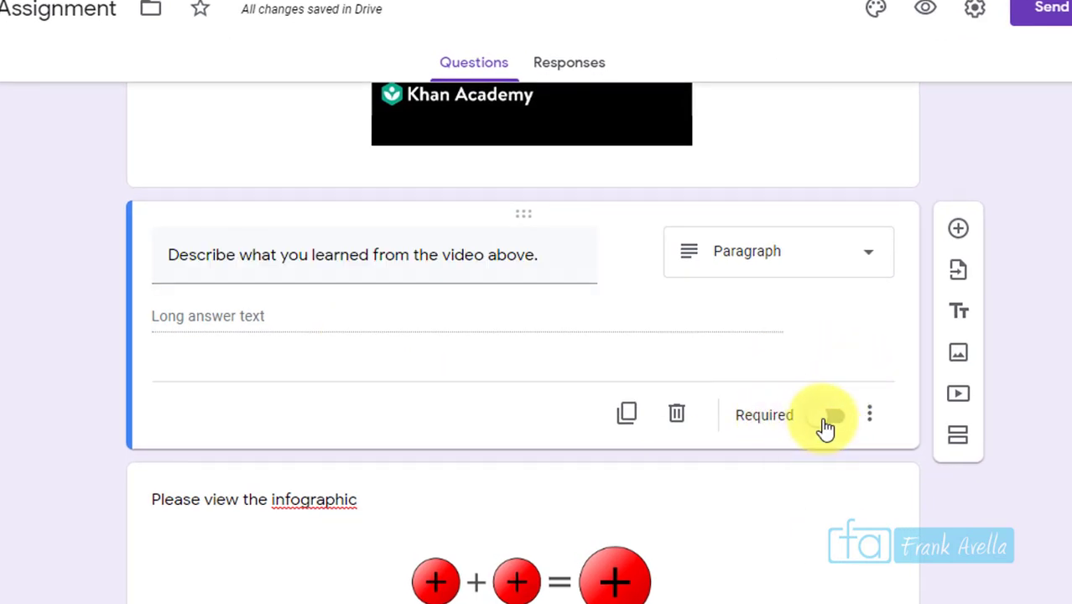
left_click(826, 424)
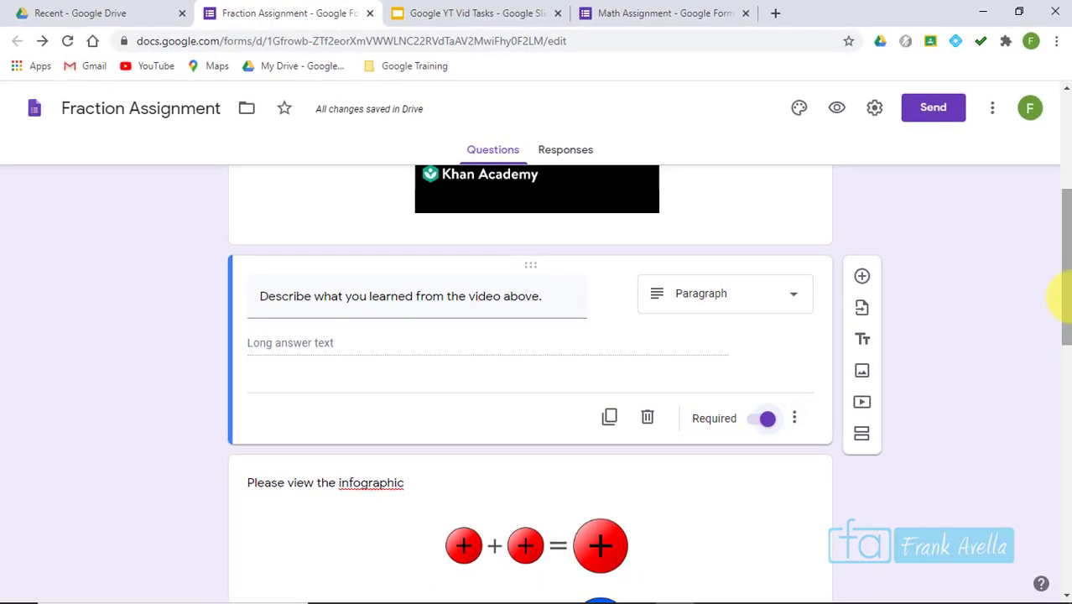
- Make the "Find the formula for sugar" question required
left_click_drag(1065, 298, 1067, 442)
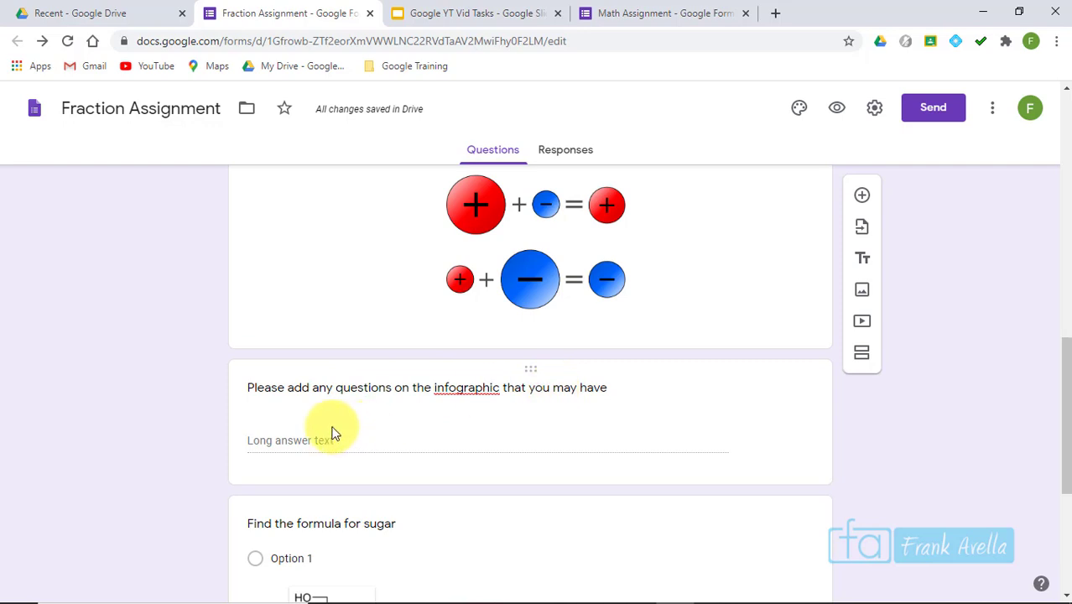
left_click(422, 428)
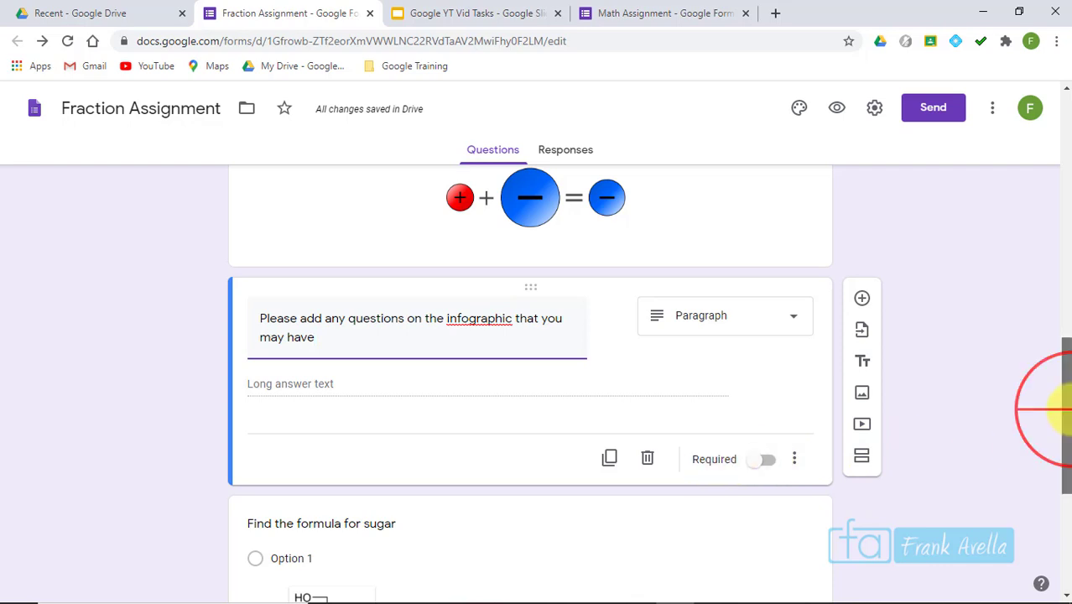
left_click_drag(1065, 395, 1060, 515)
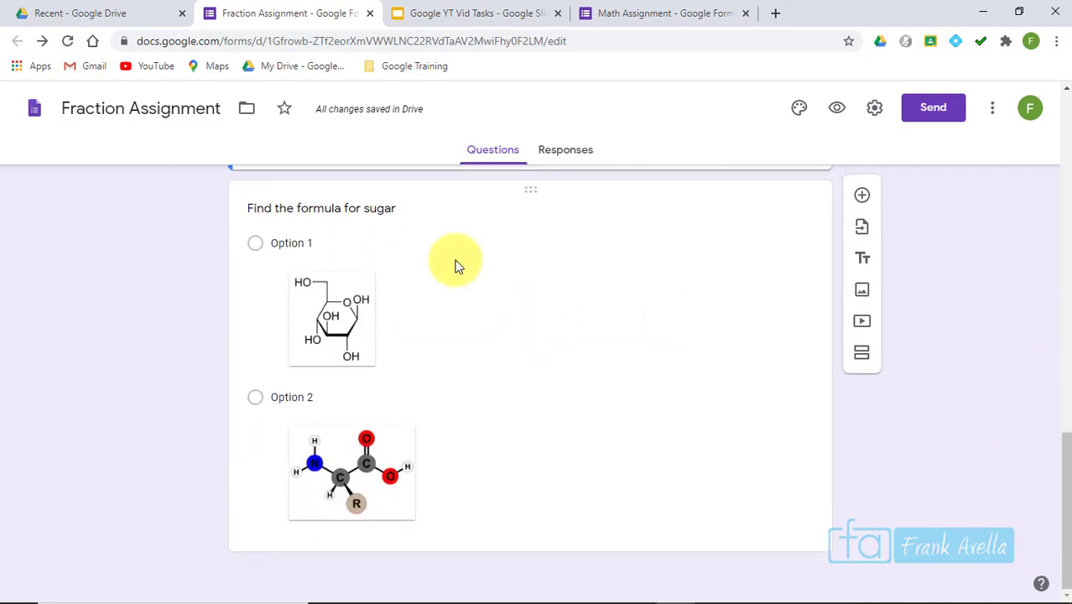
left_click(617, 430)
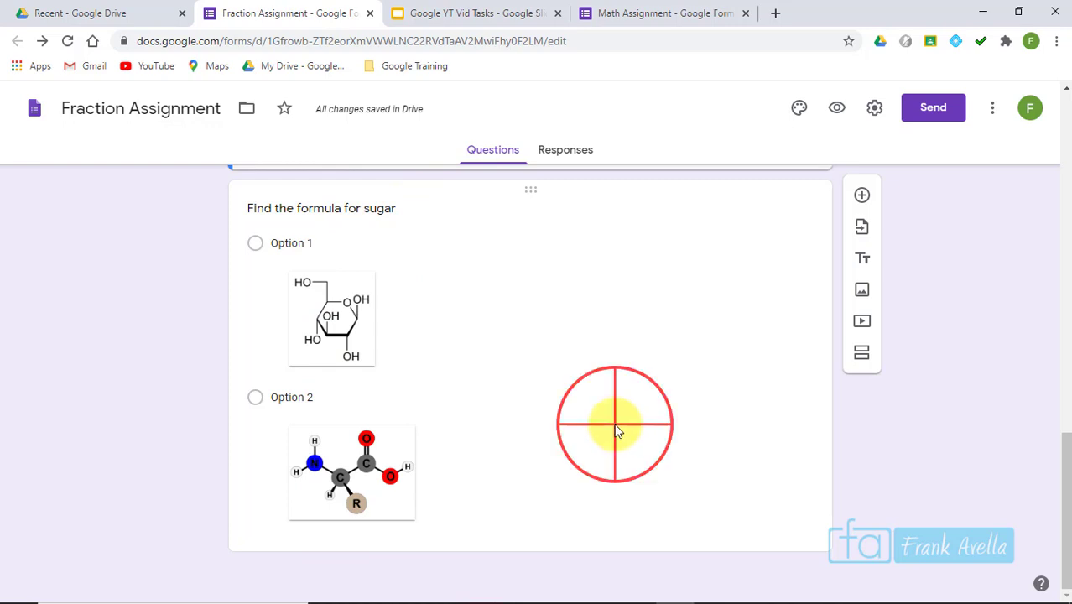
left_click_drag(1066, 449, 915, 256)
left_click(759, 534)
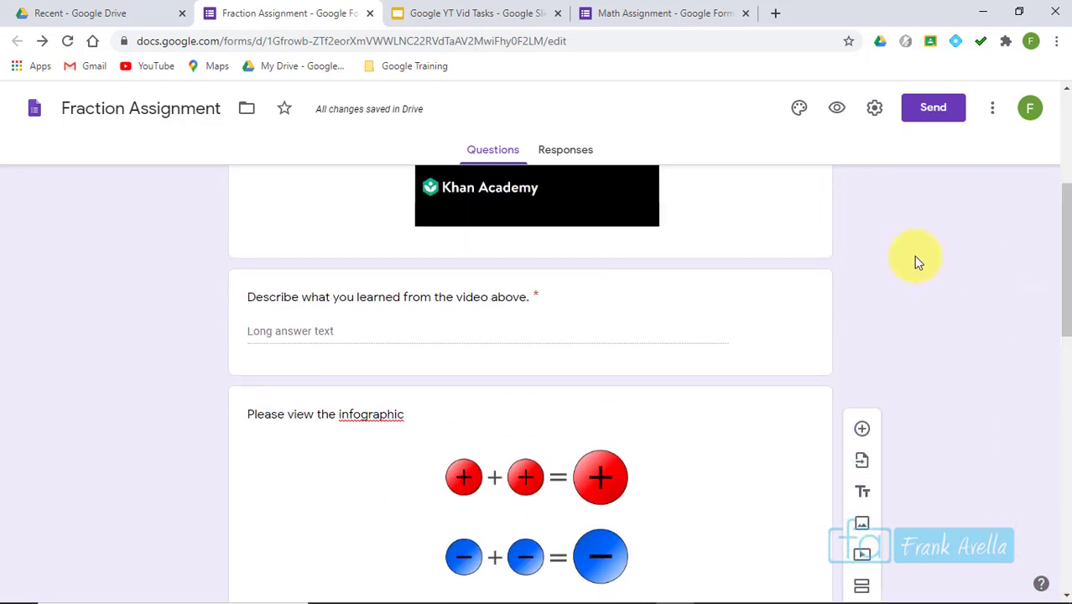
- Review the required marker on "Describe what you learned from the video above." and compare it with the other form items
left_click(537, 294)
left_click(960, 287)
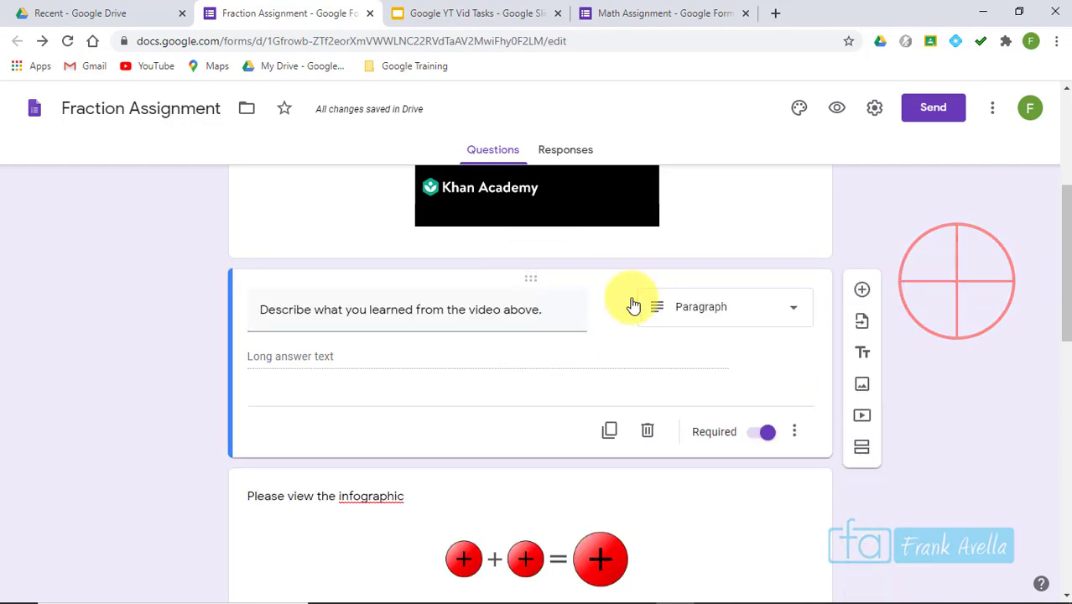
left_click(723, 502)
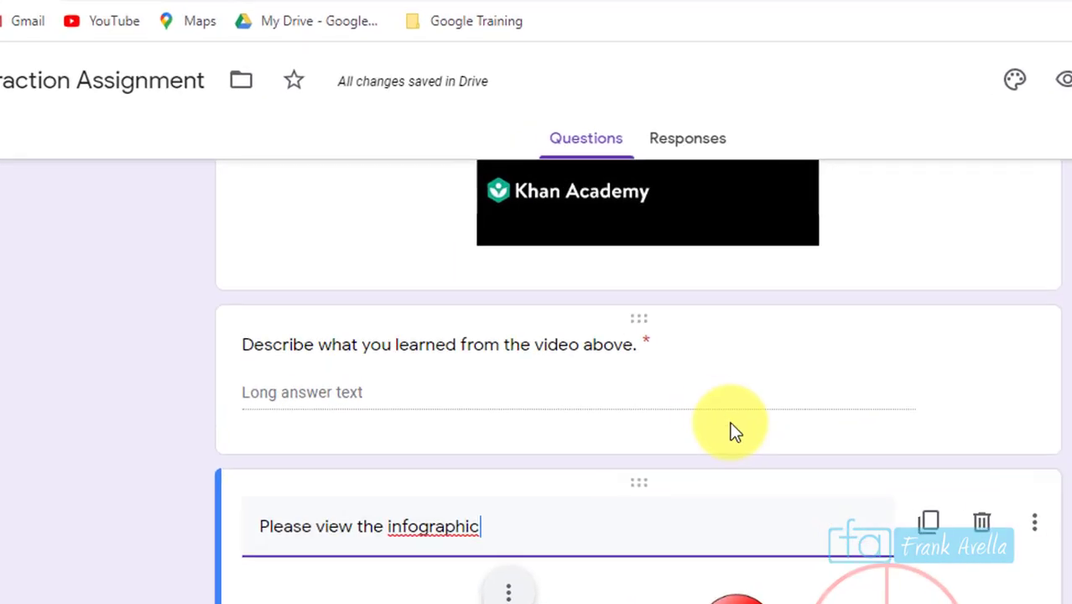
scroll(809, 260, "down", 10)
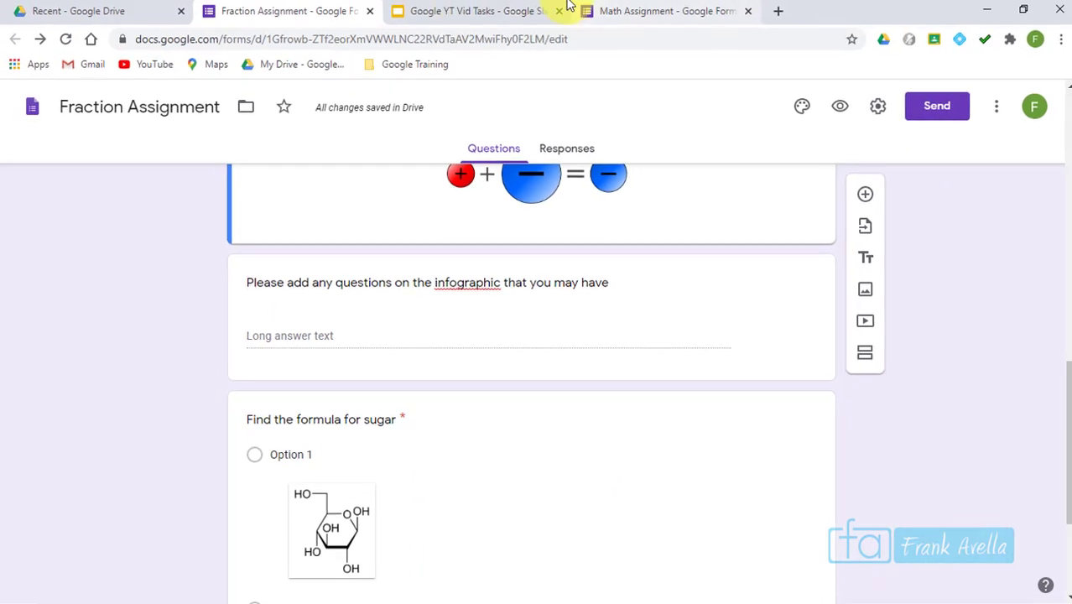
- Switch to the Google YT Vid Tasks slides and highlight the "Duplicate/Delete Items" topic in the Google Forms list
left_click(470, 11)
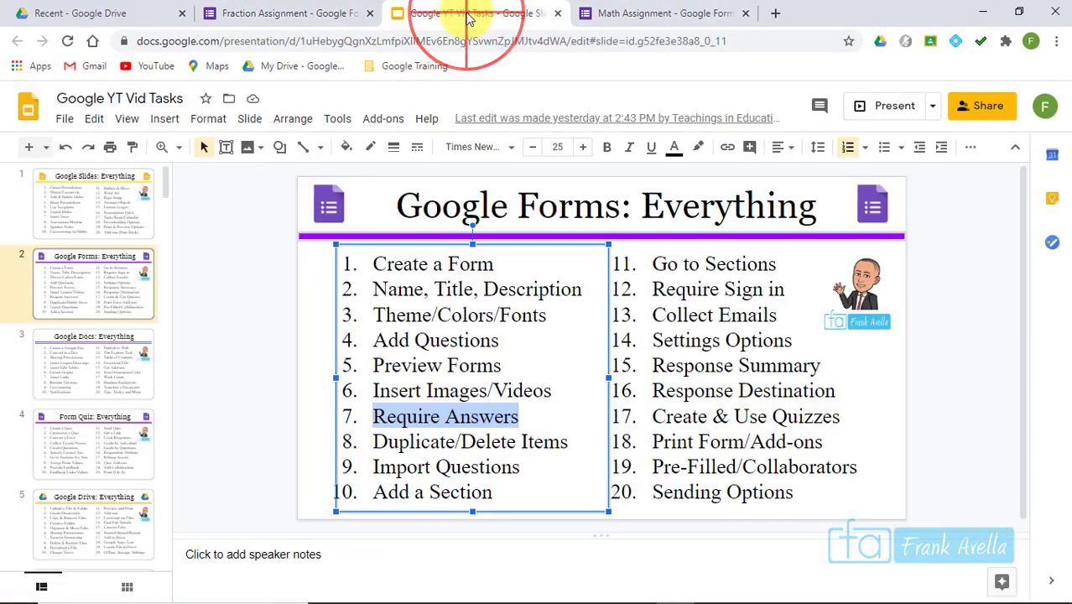
left_click(485, 431)
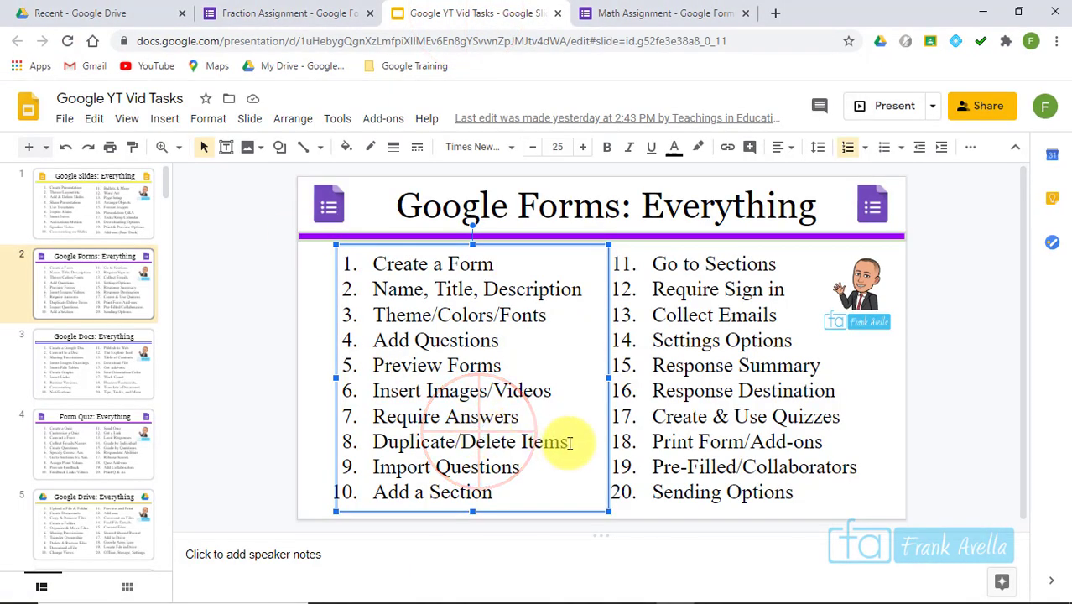
left_click_drag(568, 443, 379, 442)
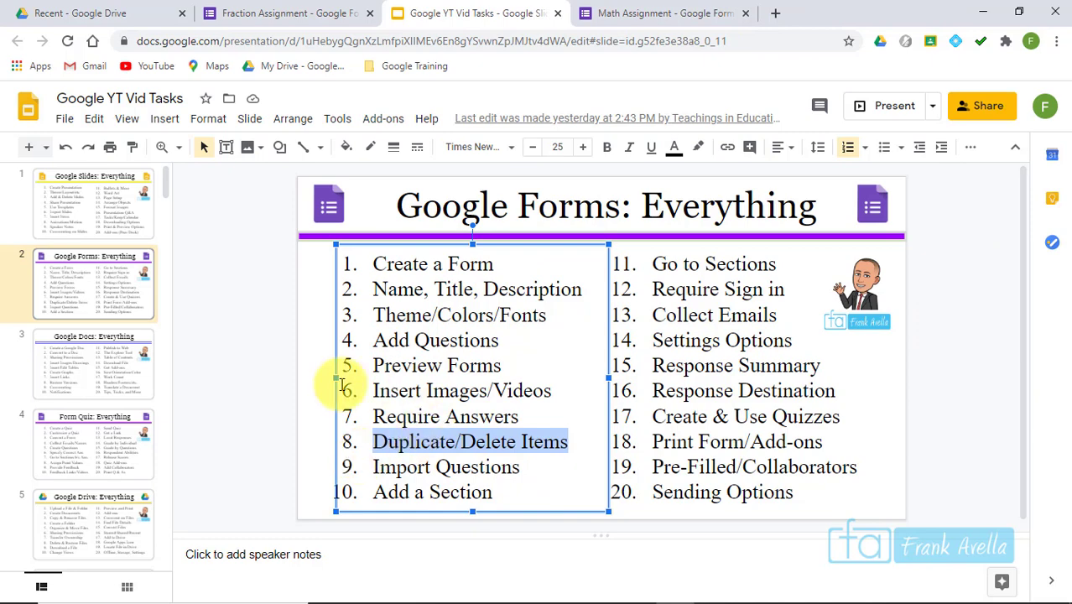
- Return to the Fraction Assignment form, duplicate the "Please View" Fraction basics video item, and delete the copy
left_click(267, 15)
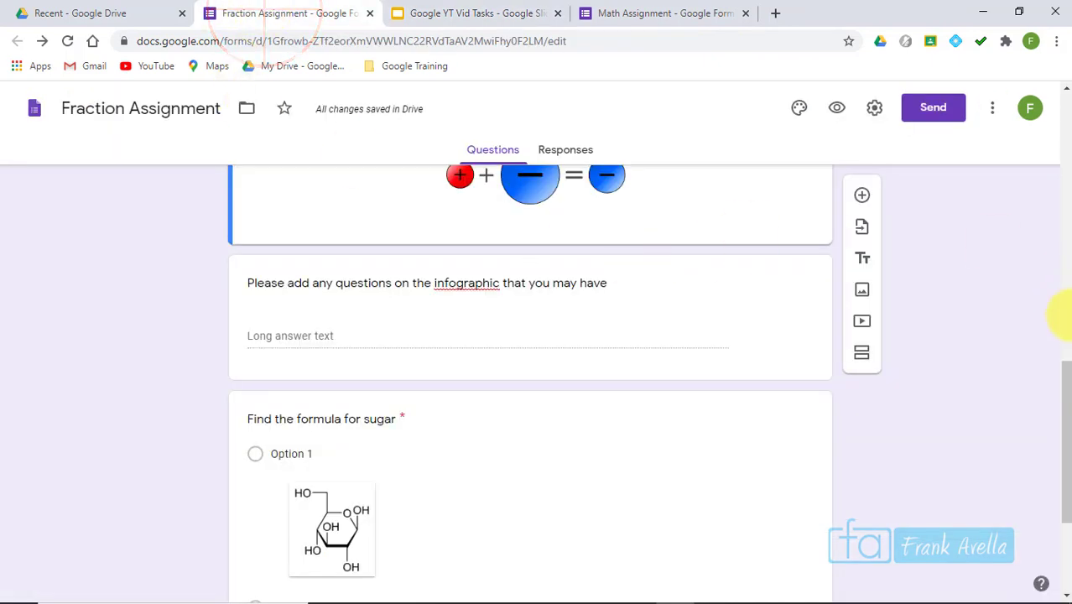
left_click_drag(1063, 408, 1038, 172)
left_click(734, 348)
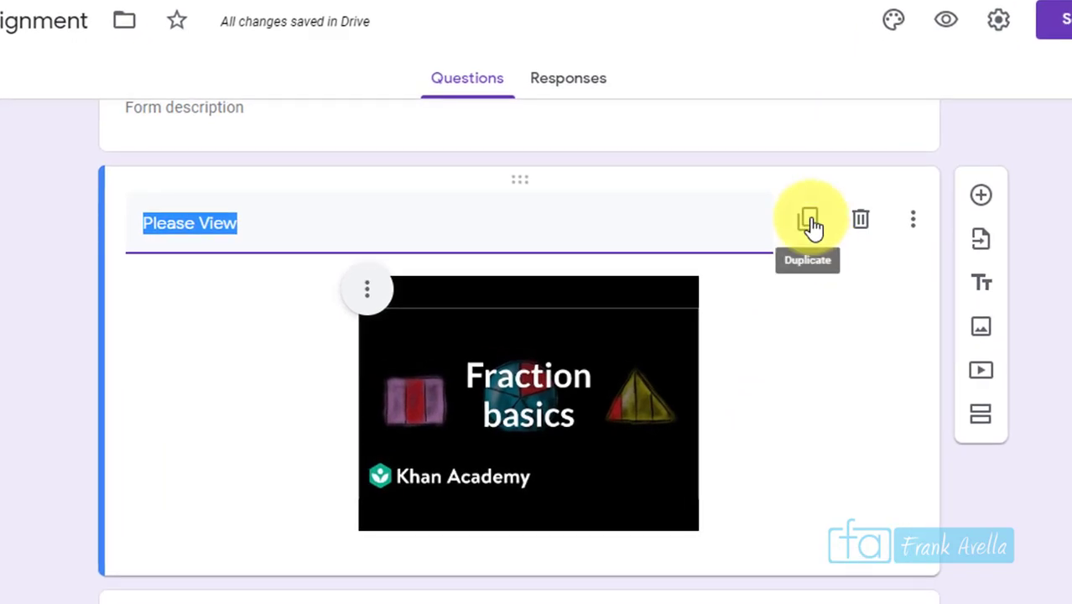
left_click(809, 222)
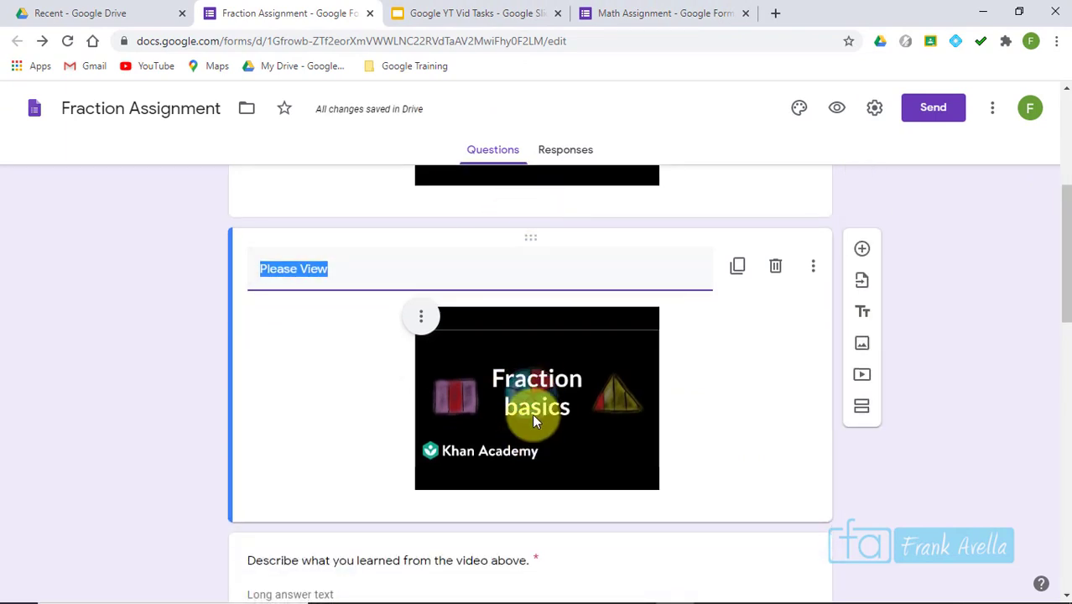
left_click(506, 392)
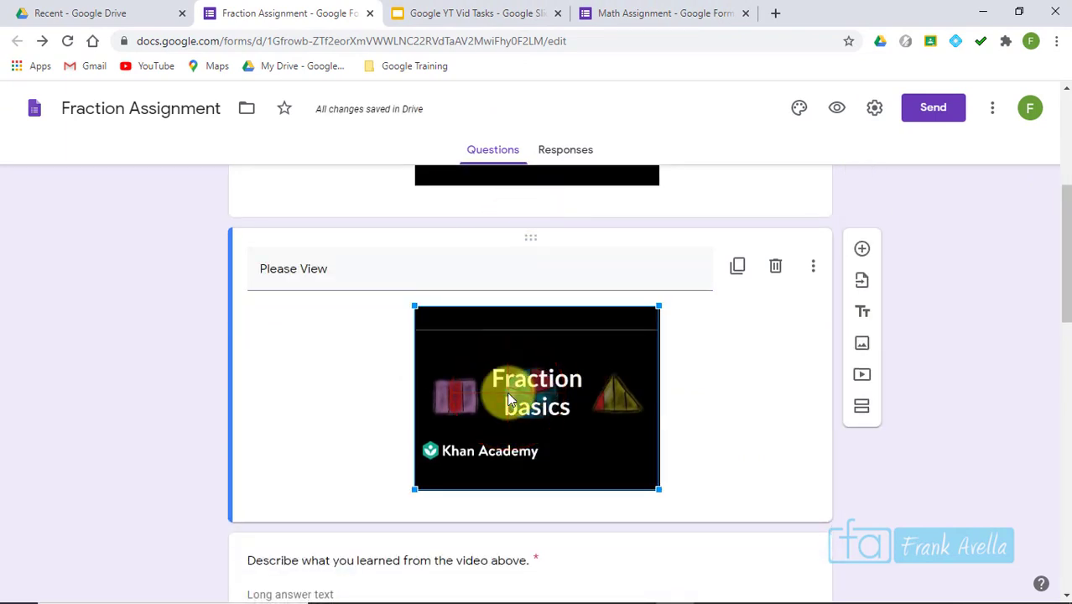
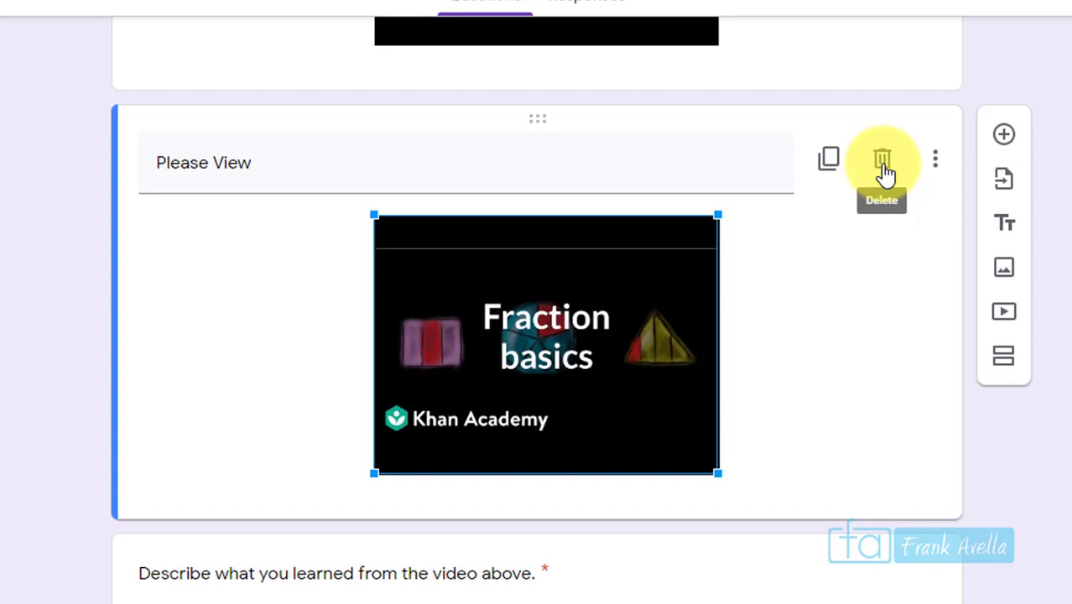
left_click(883, 168)
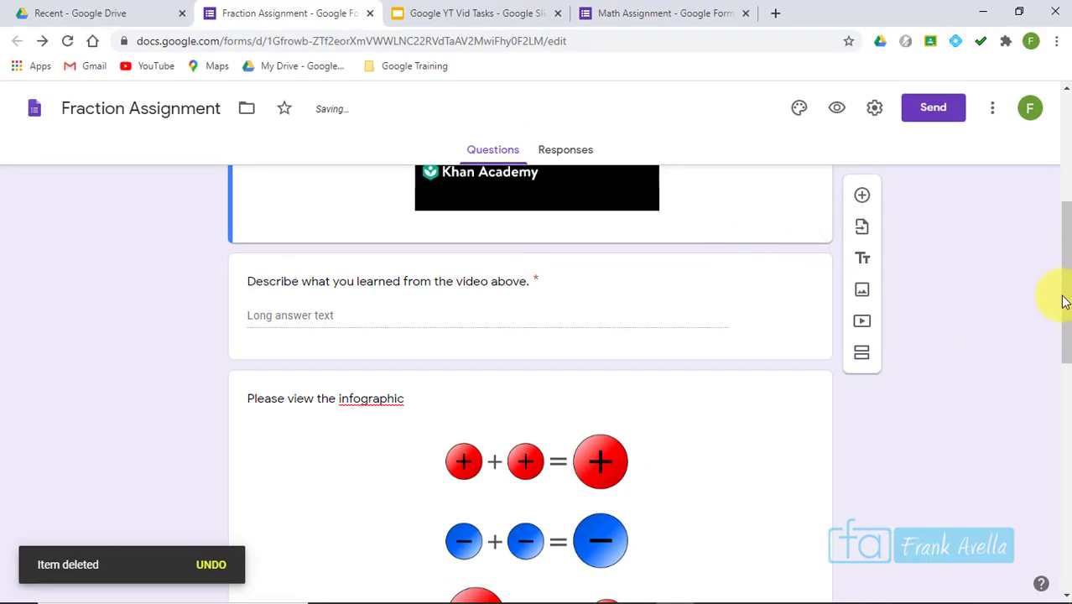
- Duplicate the "Find the formula for sugar" multiple choice question
left_click_drag(1065, 302, 1066, 484)
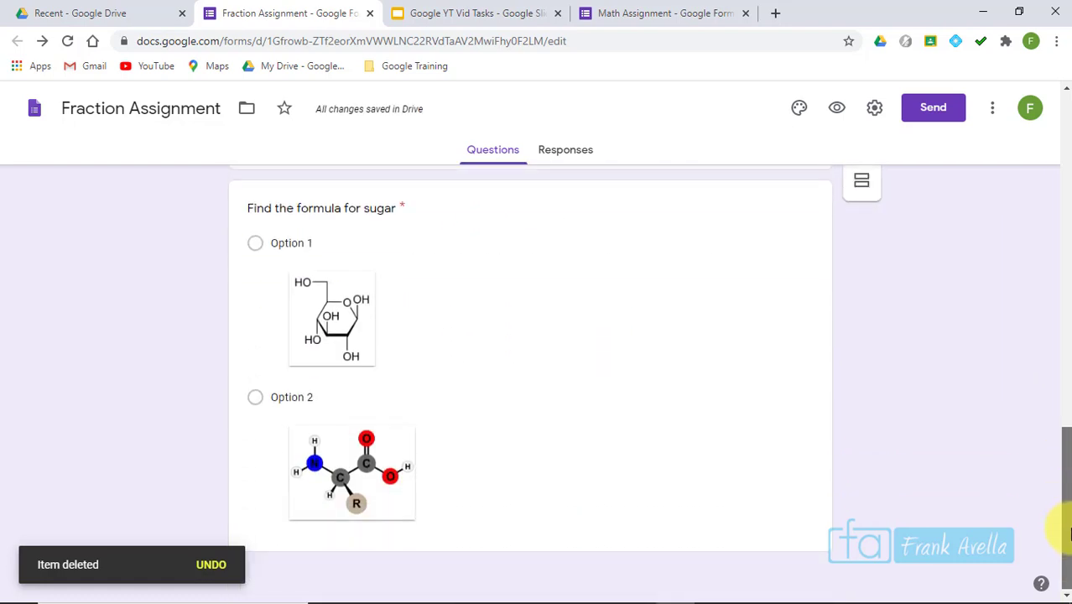
left_click(385, 215)
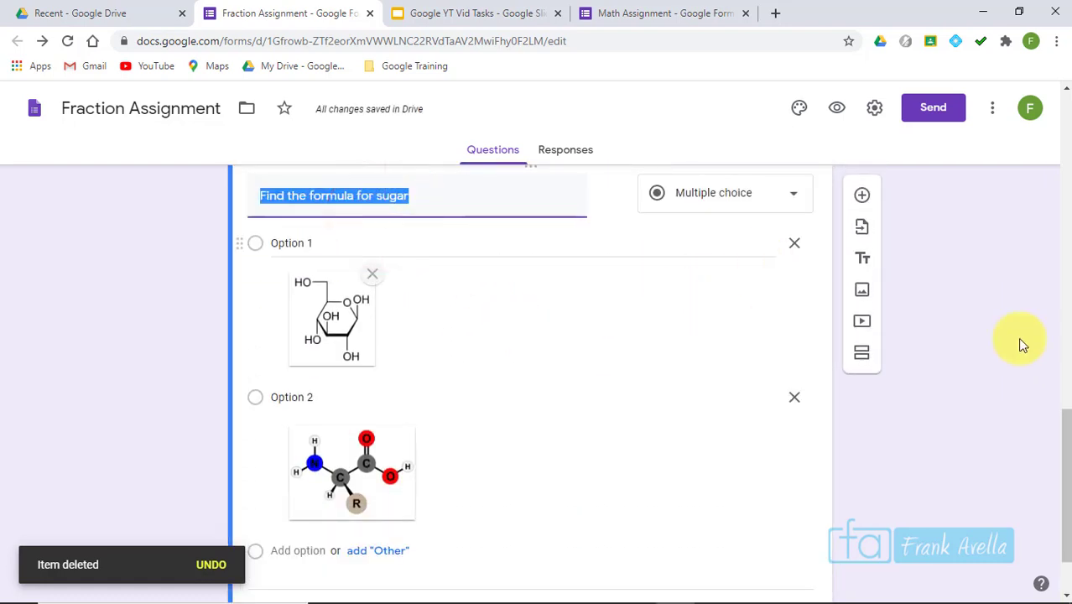
left_click(941, 328)
left_click_drag(1066, 436, 1068, 503)
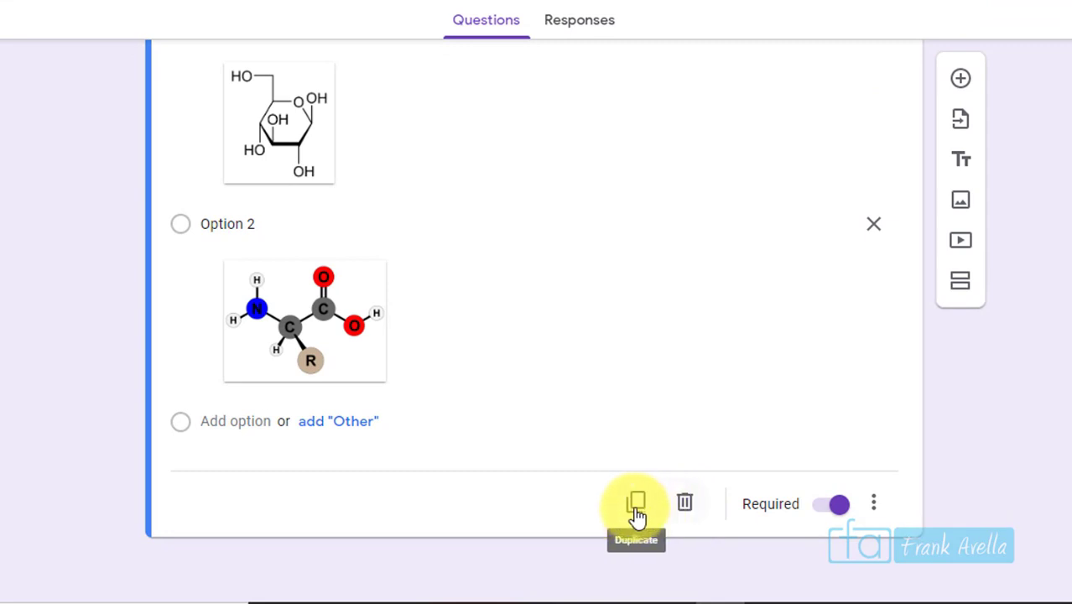
left_click(635, 504)
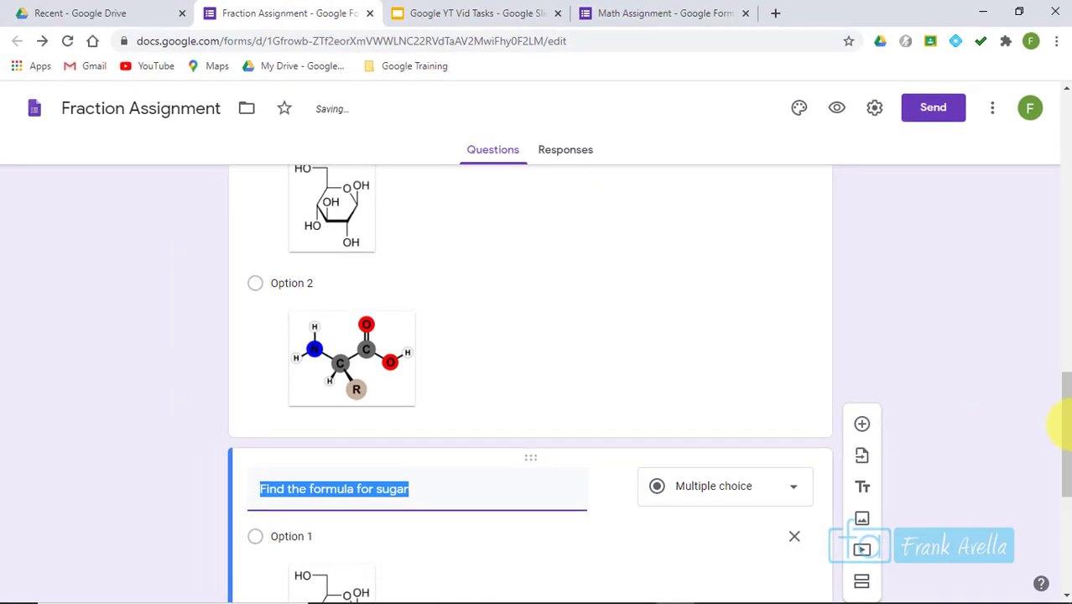
- Switch to the Google YT Vid Tasks slides and highlight the "Import Questions" topic
key("ctrl+Tab")
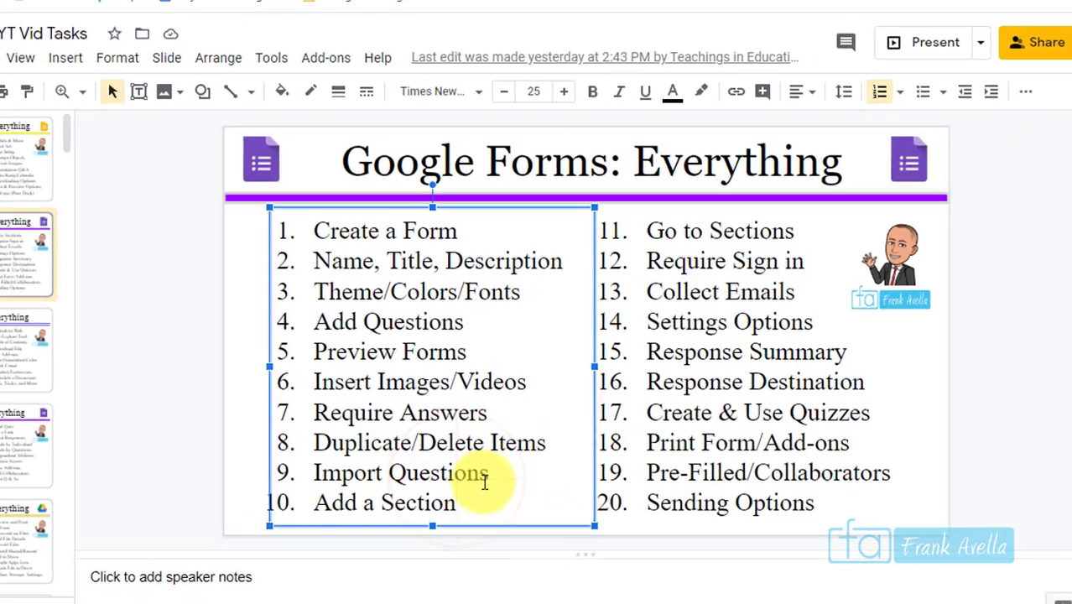
left_click_drag(483, 480, 314, 477)
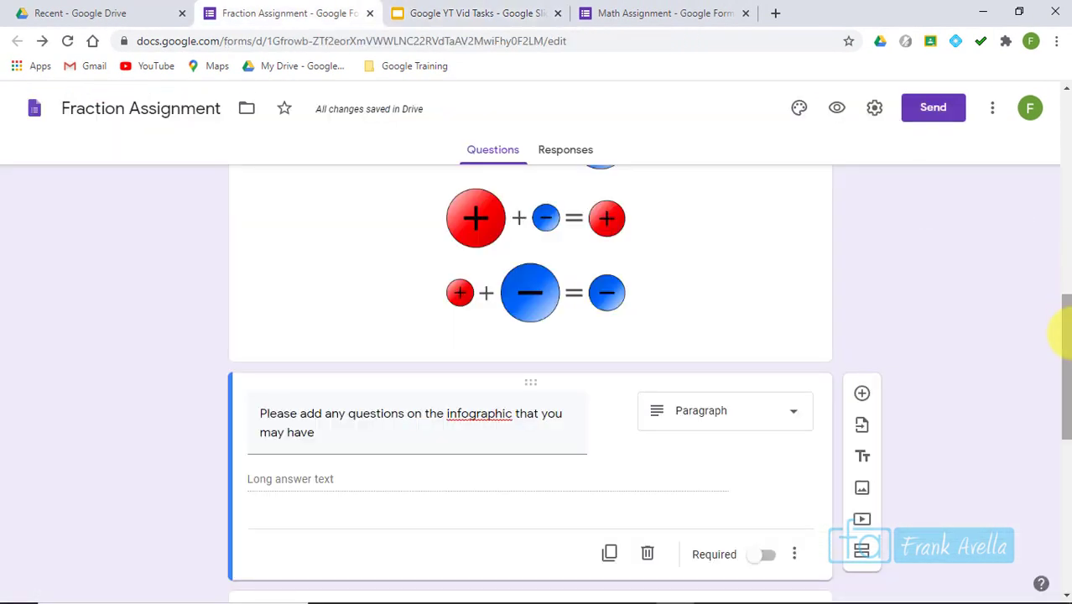
- Start a question import in the Fraction Assignment form and choose the Short History Quiz form as the source
left_click_drag(1065, 333, 1066, 532)
left_click(750, 526)
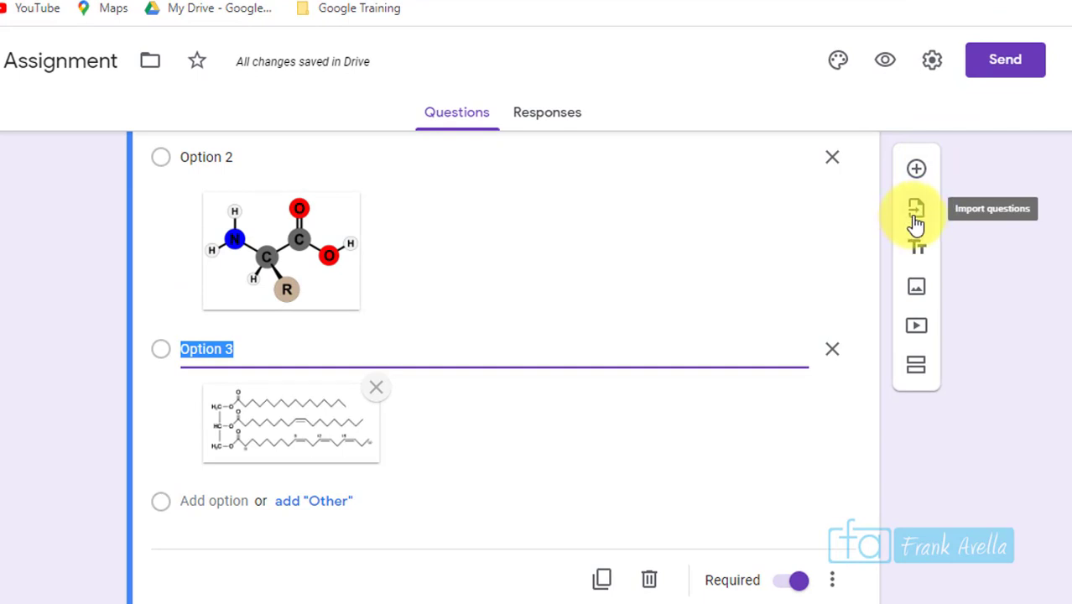
left_click(916, 216)
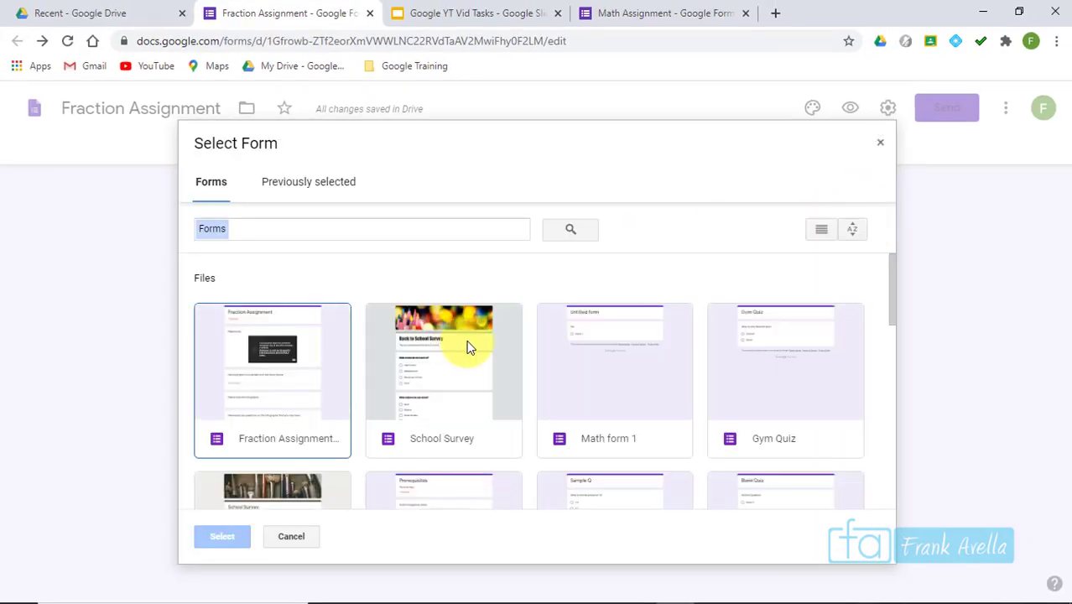
left_click_drag(893, 281, 893, 359)
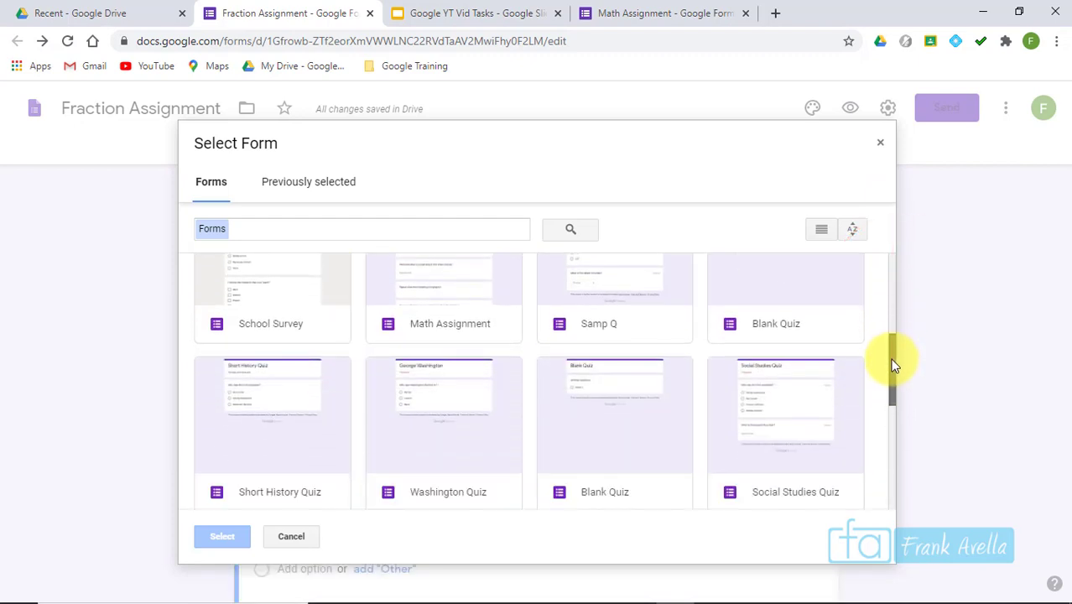
scroll(424, 375, "down", 2)
left_click(273, 354)
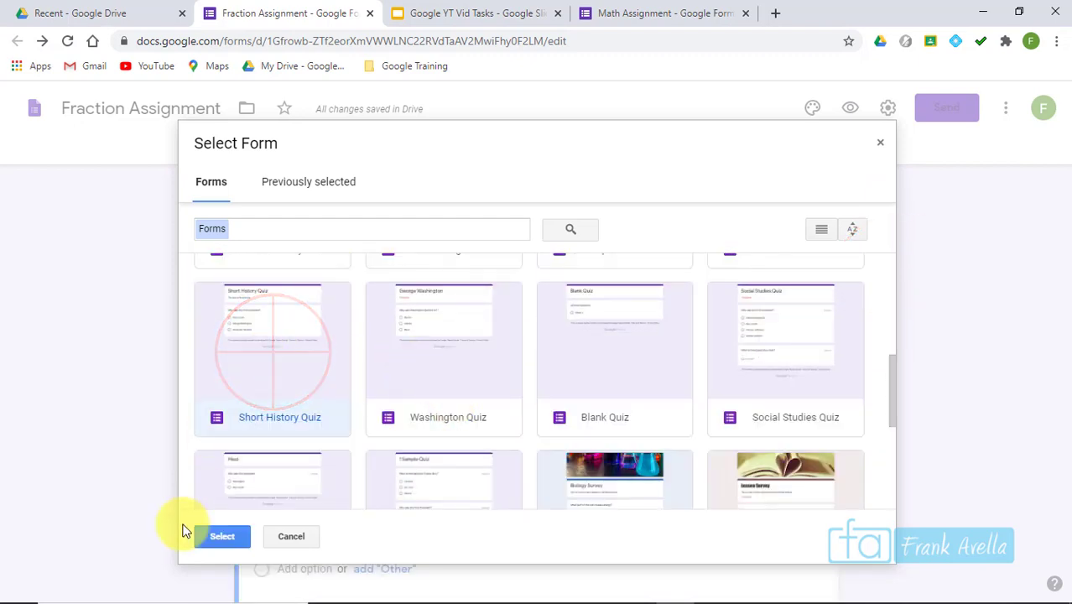
left_click(220, 536)
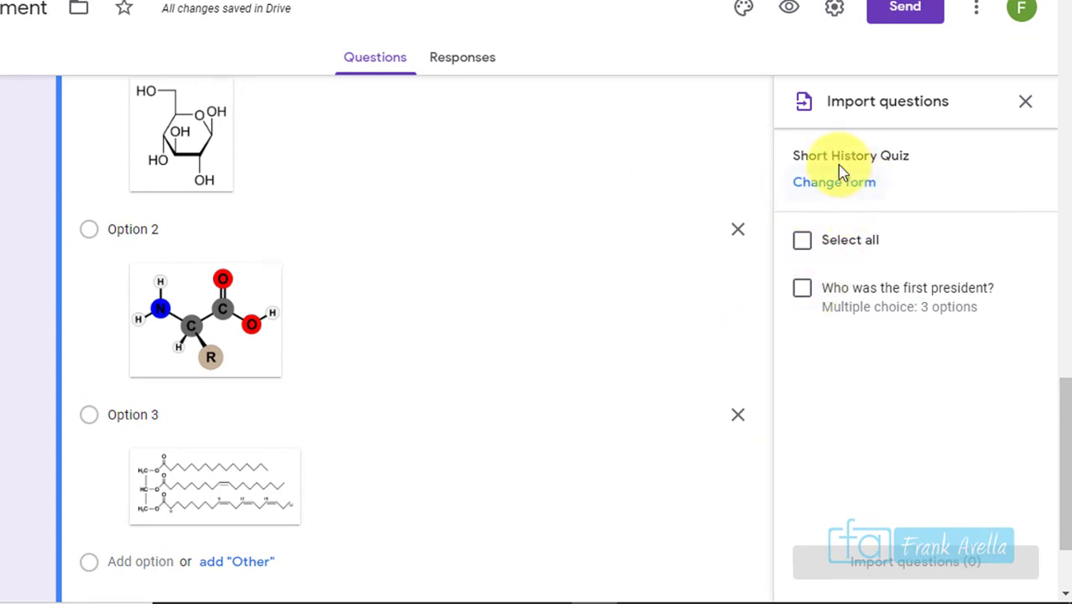
- Import the "Who was the first president?" question into the Fraction Assignment form and select its title to inspect it
left_click(804, 291)
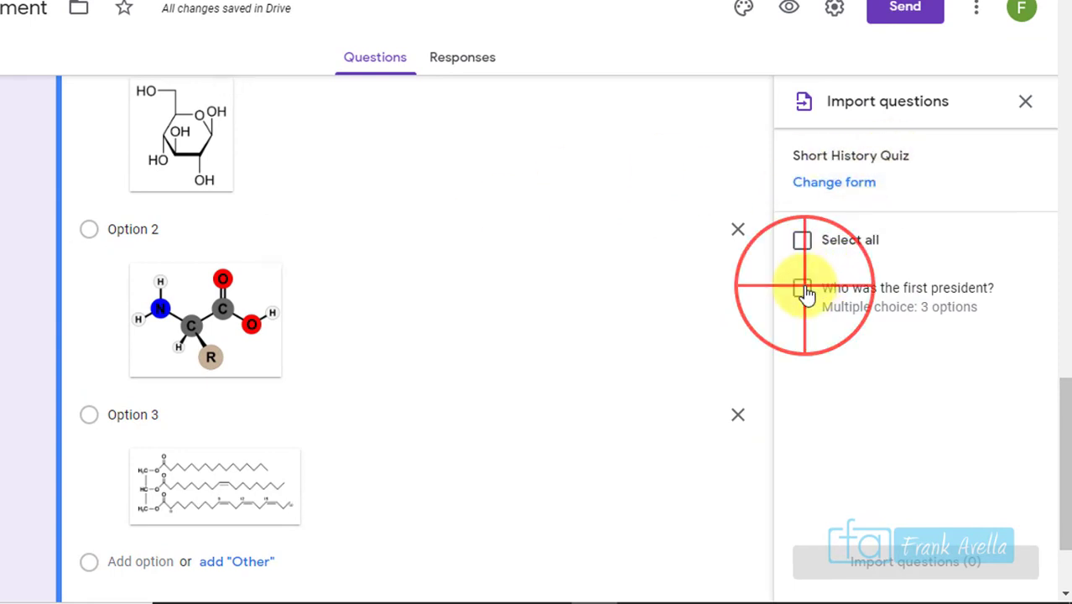
left_click(866, 567)
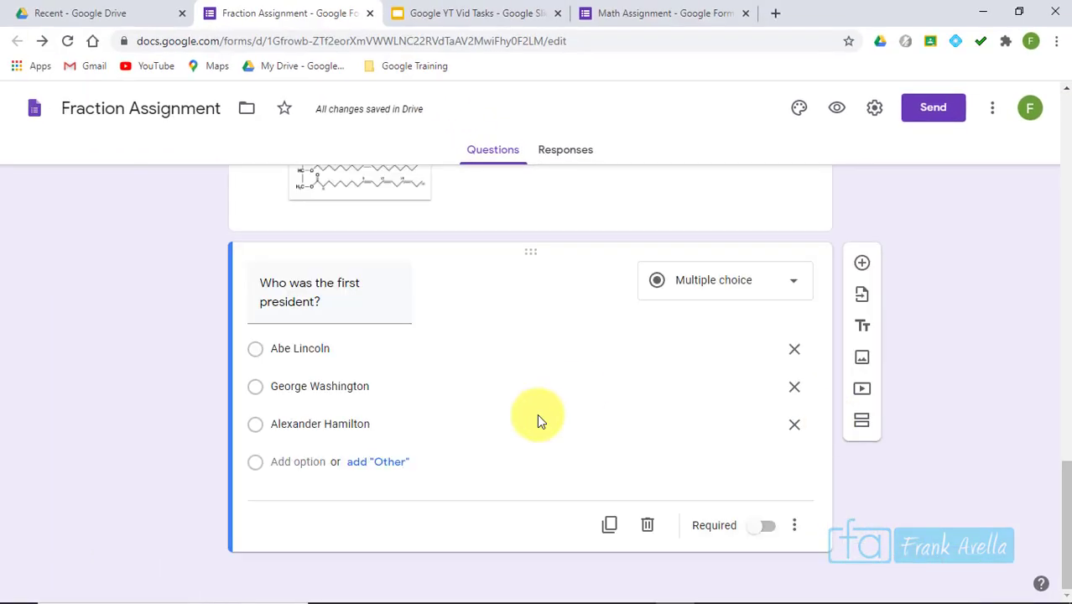
left_click(177, 409)
left_click(385, 296)
triple_click(385, 297)
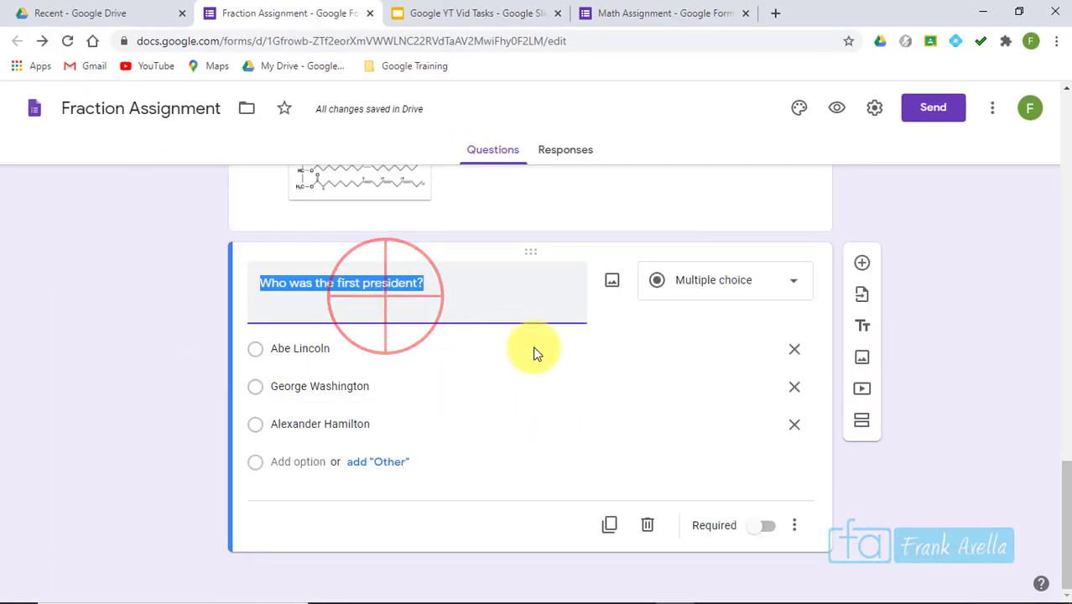
left_click(966, 377)
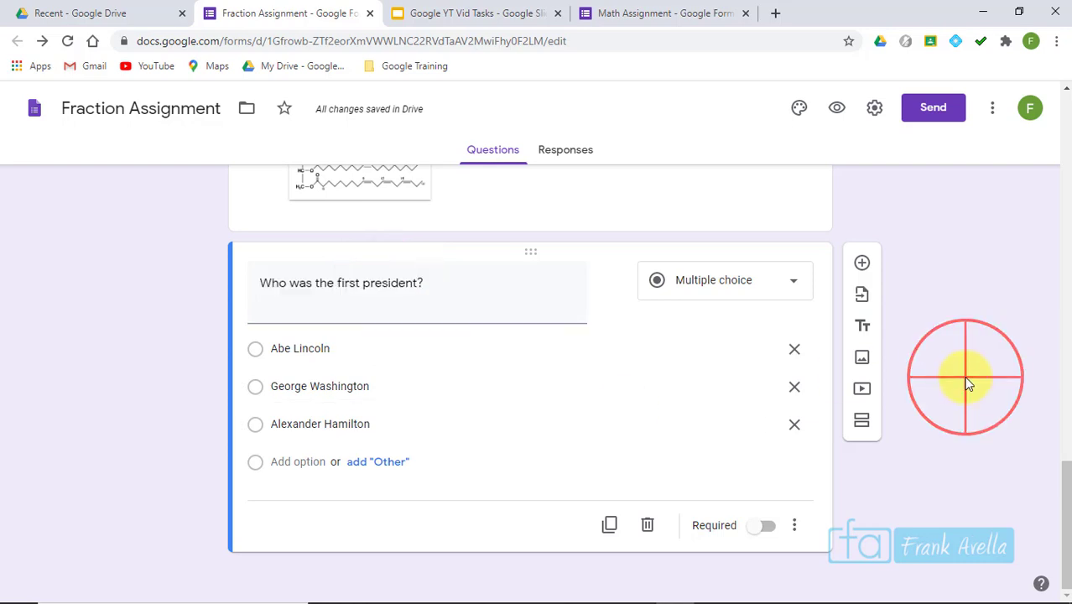
- Import the linear scale question "How safe do you feel returning to school in September given the virus." from the School Survey form
left_click(861, 294)
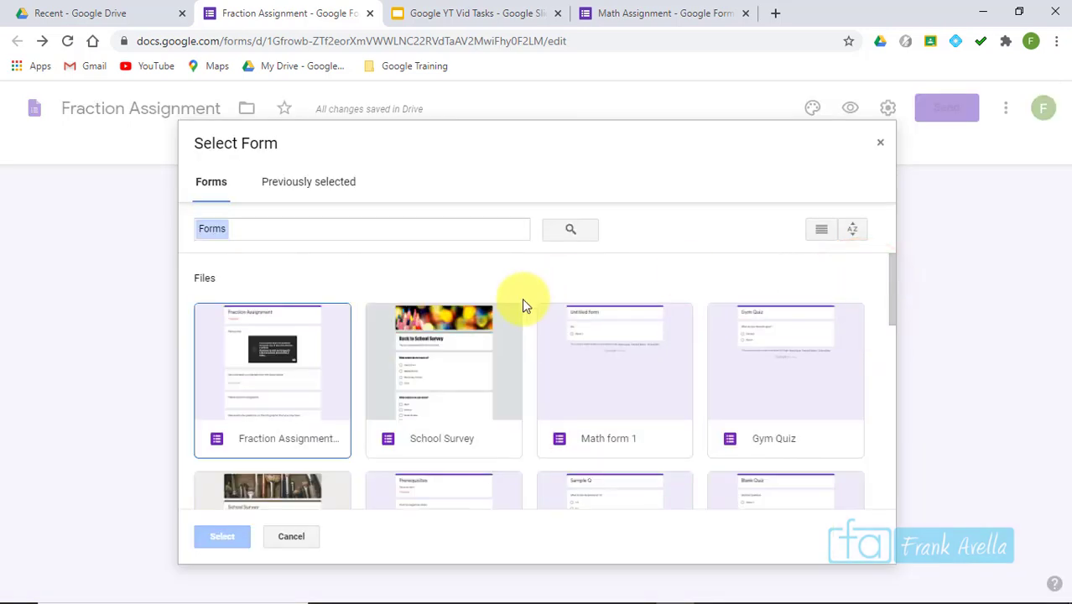
left_click(447, 355)
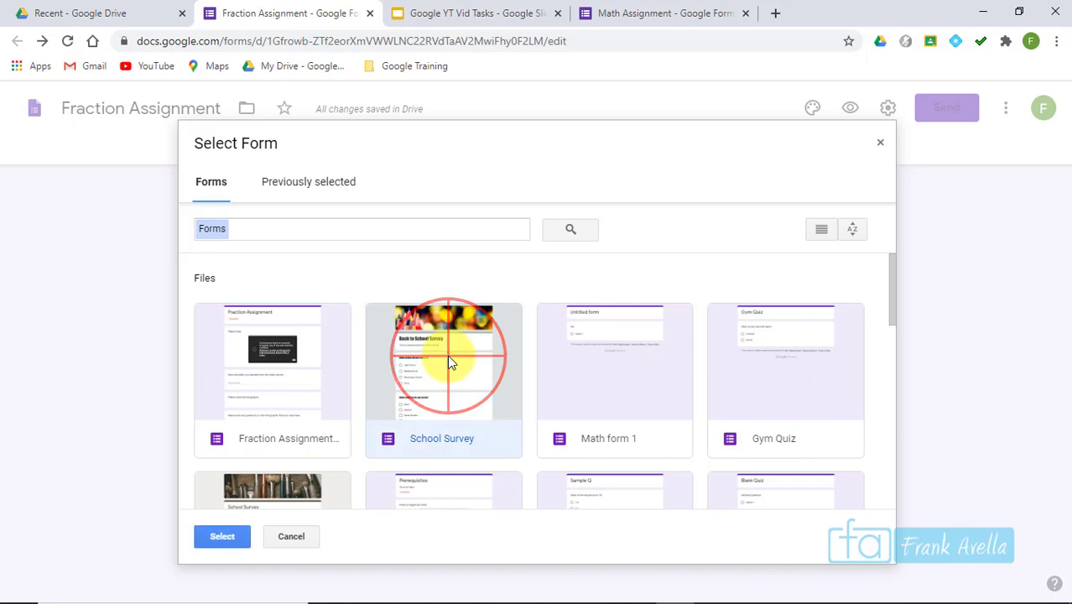
left_click(213, 541)
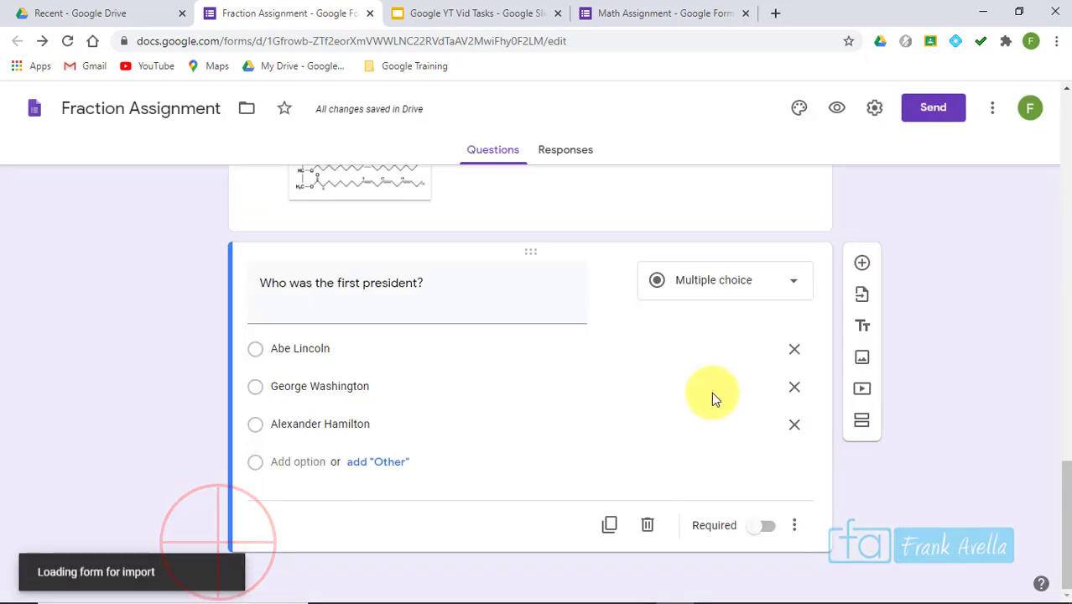
left_click_drag(1051, 312, 1055, 430)
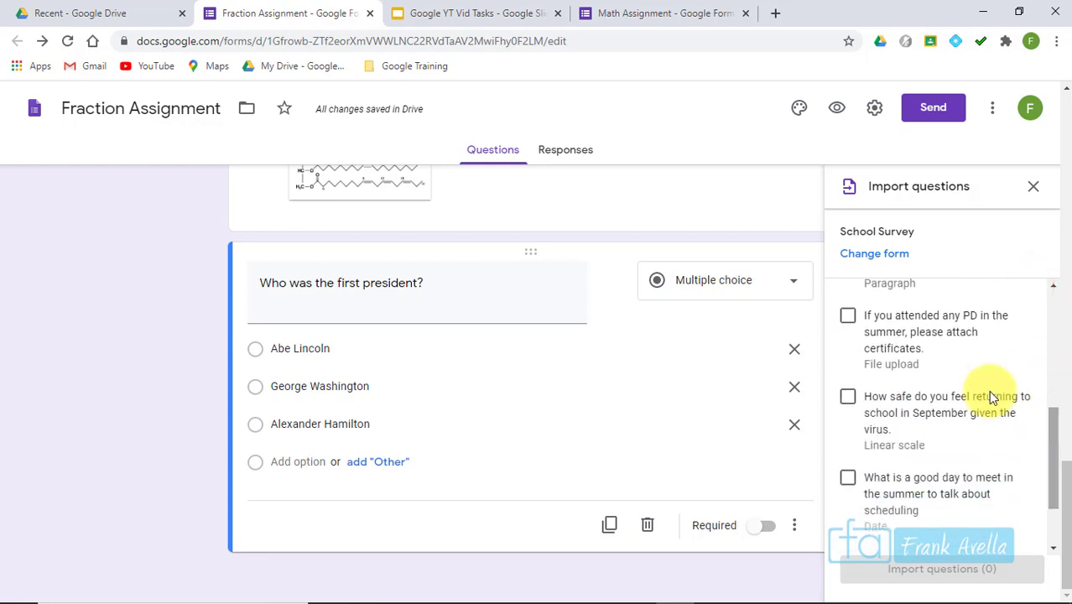
left_click(849, 399)
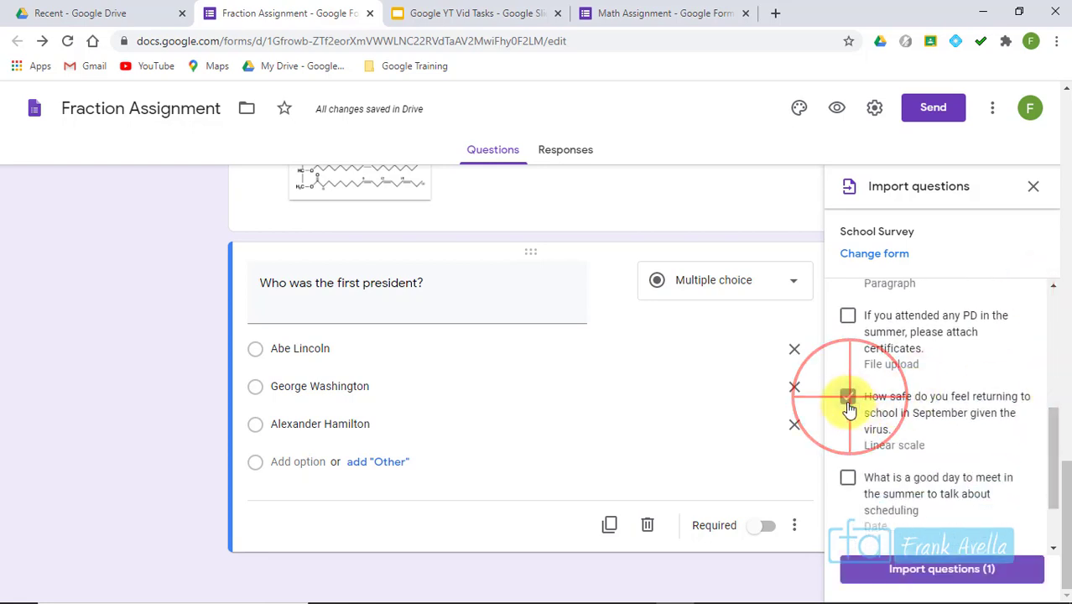
left_click(920, 575)
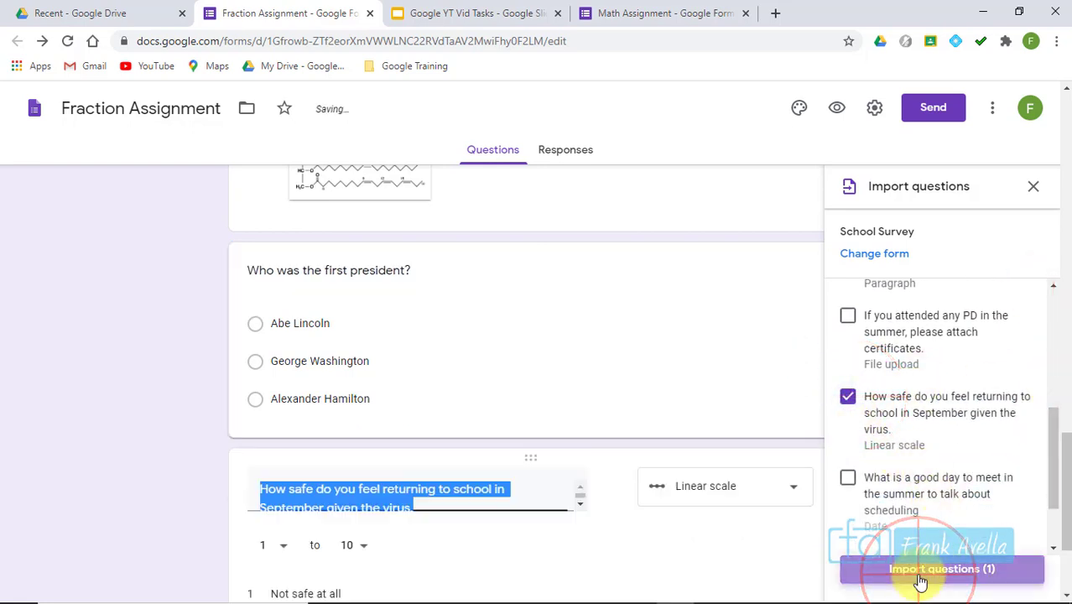
left_click_drag(1067, 484, 1053, 412)
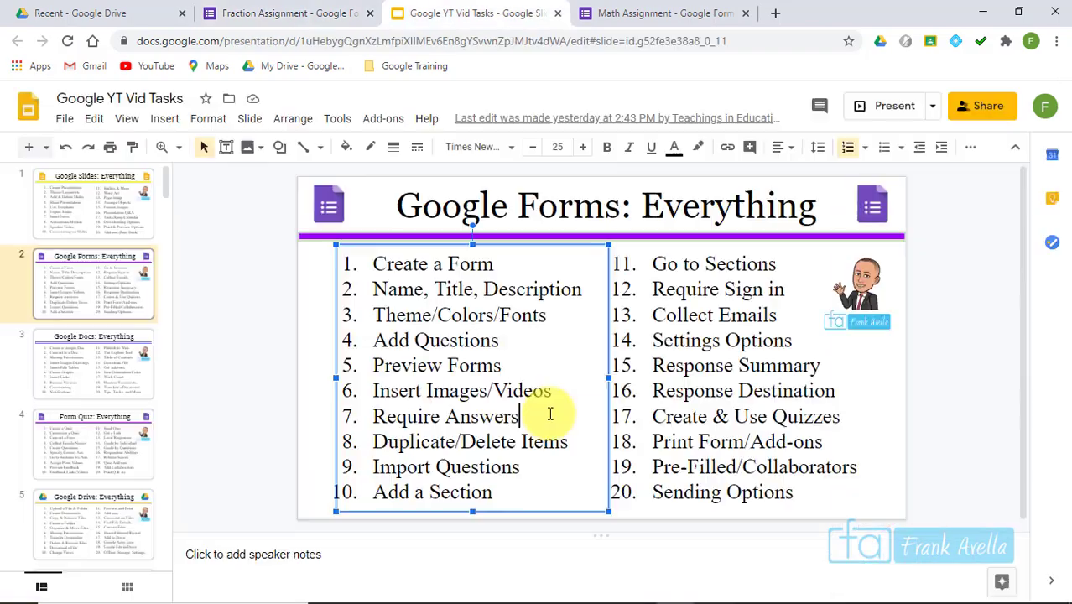
- Highlight the "Add a Section" topic in the Google YT Vid Tasks slides and return to the start of the Fraction Assignment form
left_click(498, 498)
left_click_drag(451, 515, 294, 510)
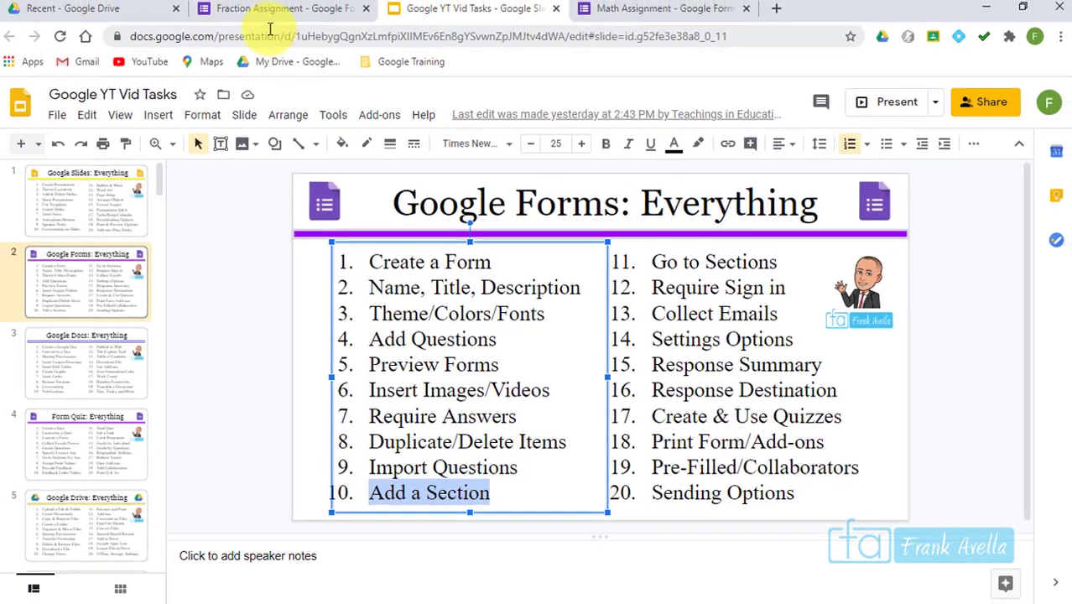
left_click(258, 13)
left_click_drag(1053, 431, 1033, 132)
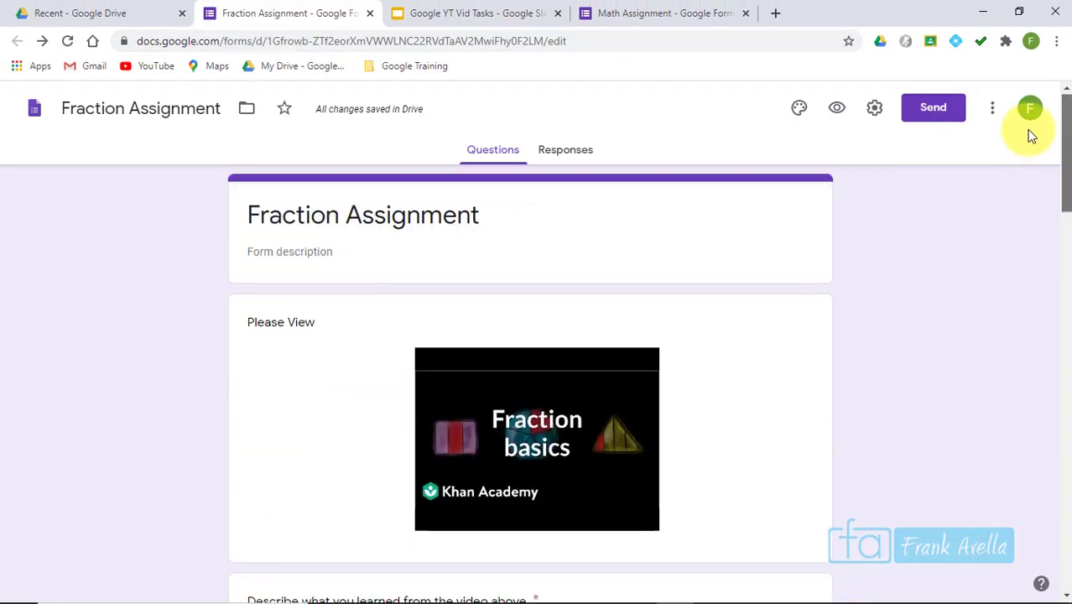
- Add a new section after the linear-scale question about returning to school safely
scroll(1032, 122, "down", 2)
scroll(1032, 121, "up", 3)
left_click_drag(1060, 185, 1066, 575)
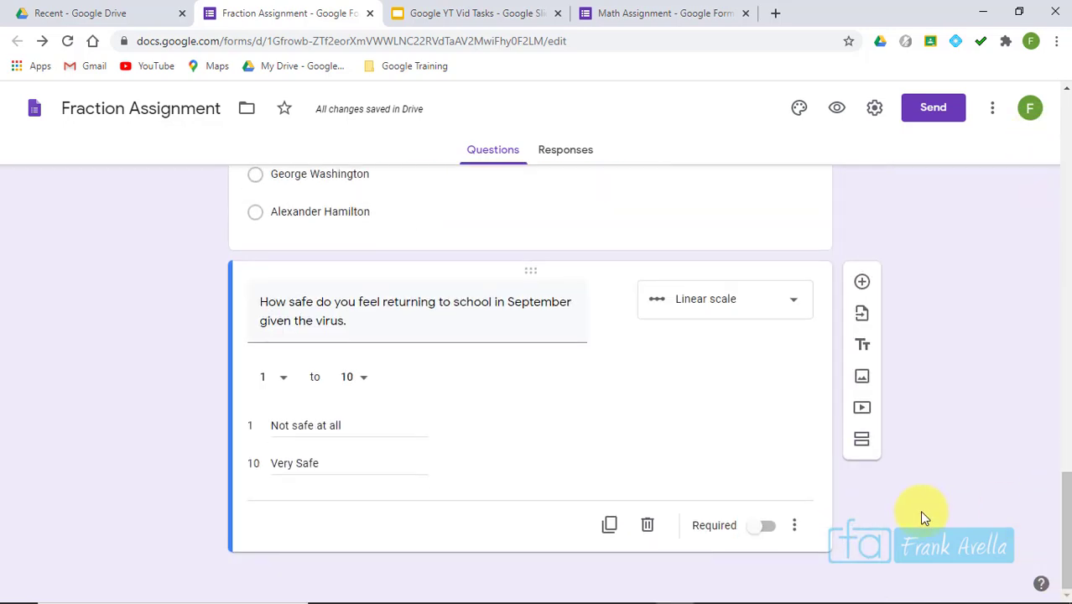
left_click(1068, 521)
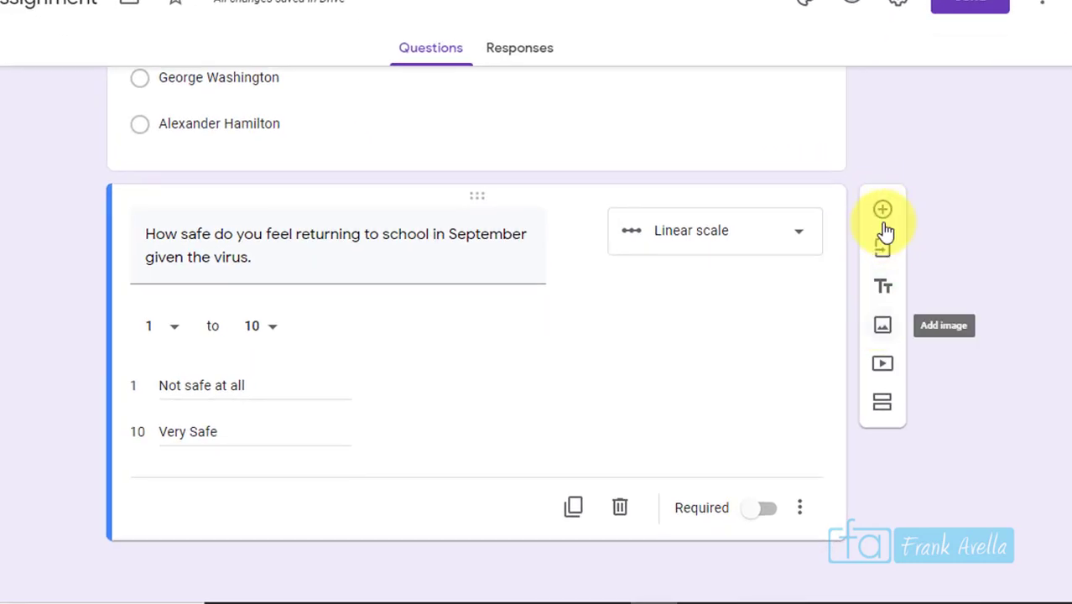
left_click(882, 408)
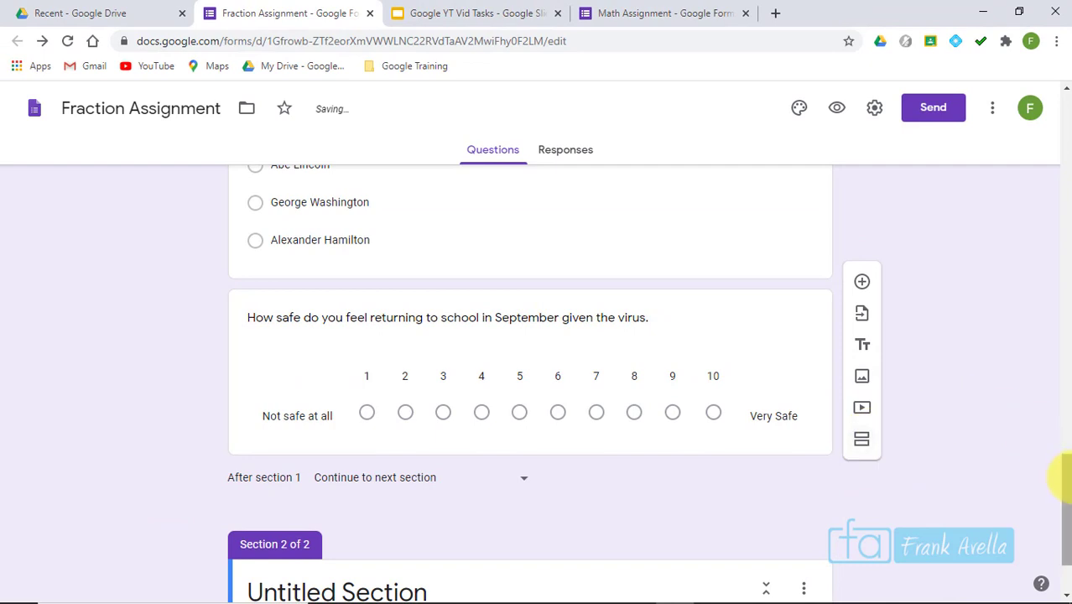
- Title the new second section Language Arts
left_click_drag(1064, 477, 1062, 503)
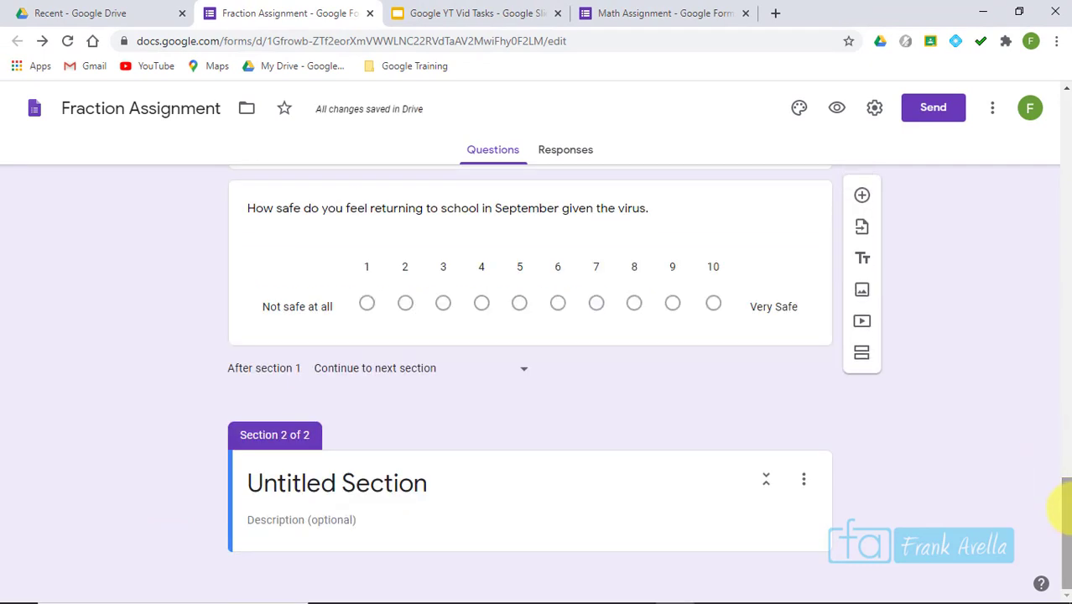
left_click(395, 485)
type("L")
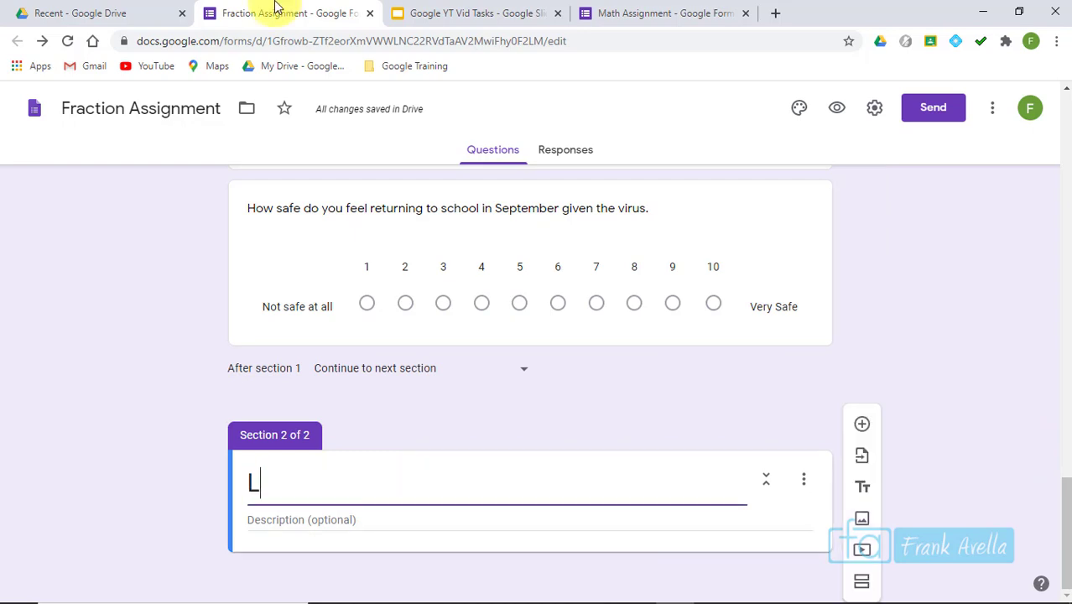
type("angu")
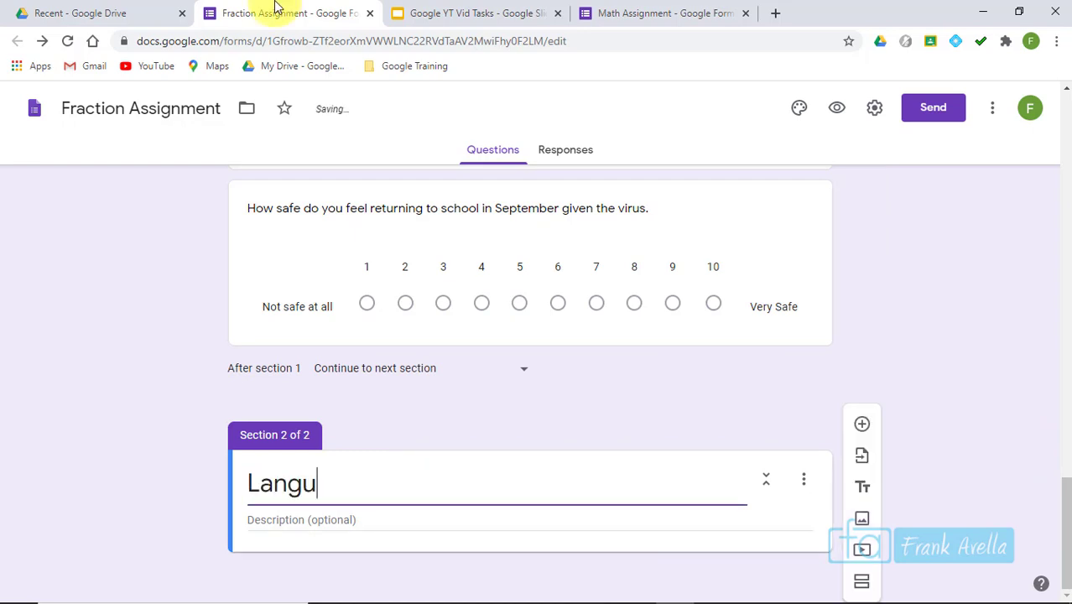
type("age Arts")
left_click(970, 388)
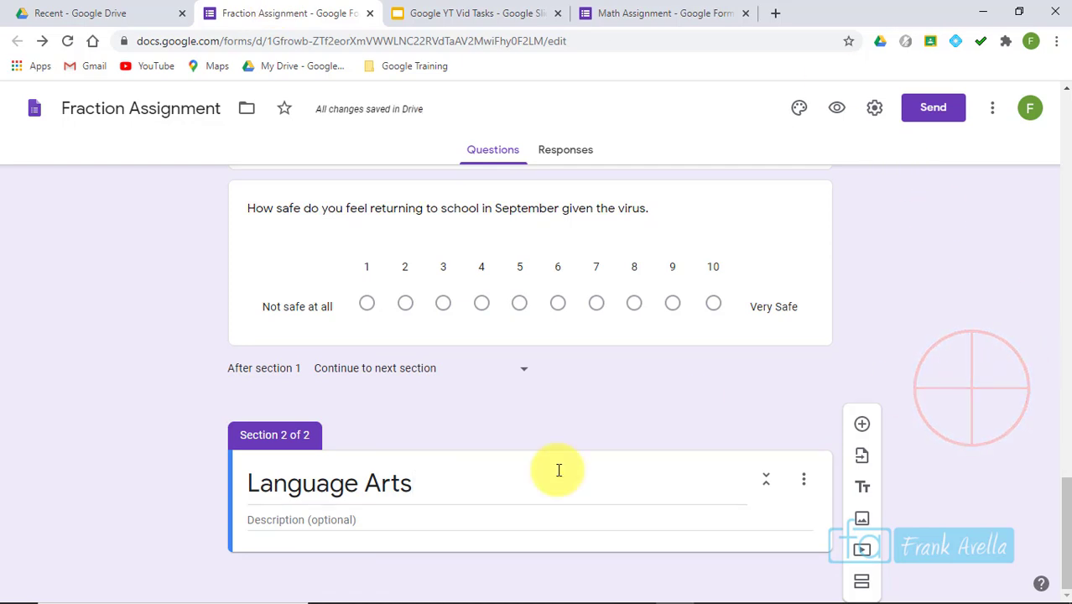
left_click(455, 481)
left_click(335, 519)
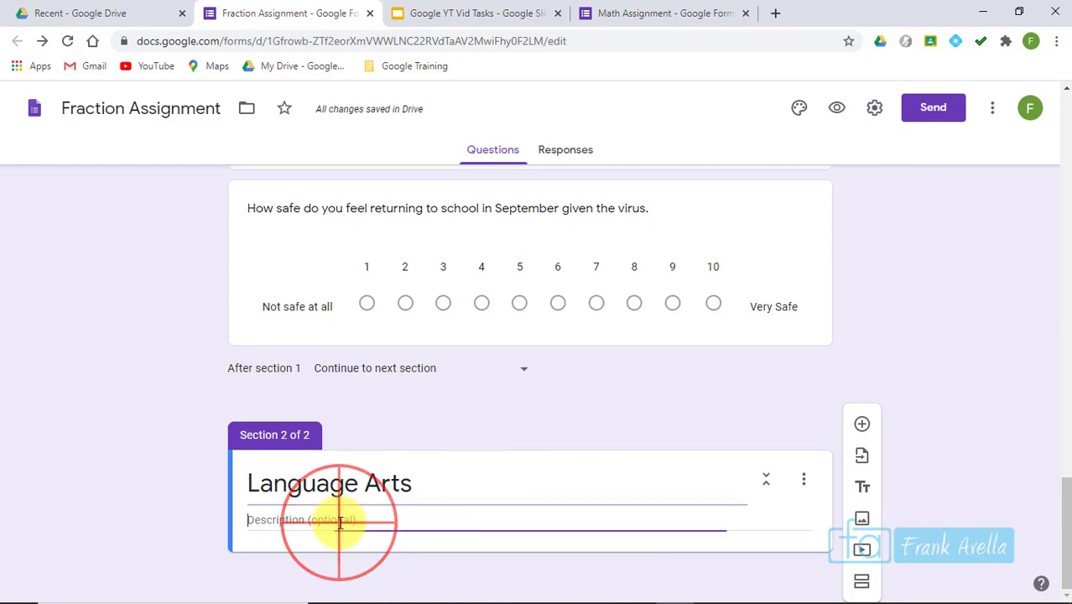
- Search YouTube for "Khan academy writing prose" and add "The elements of a poem" video to the Language Arts section, titled Please View
left_click(1062, 506)
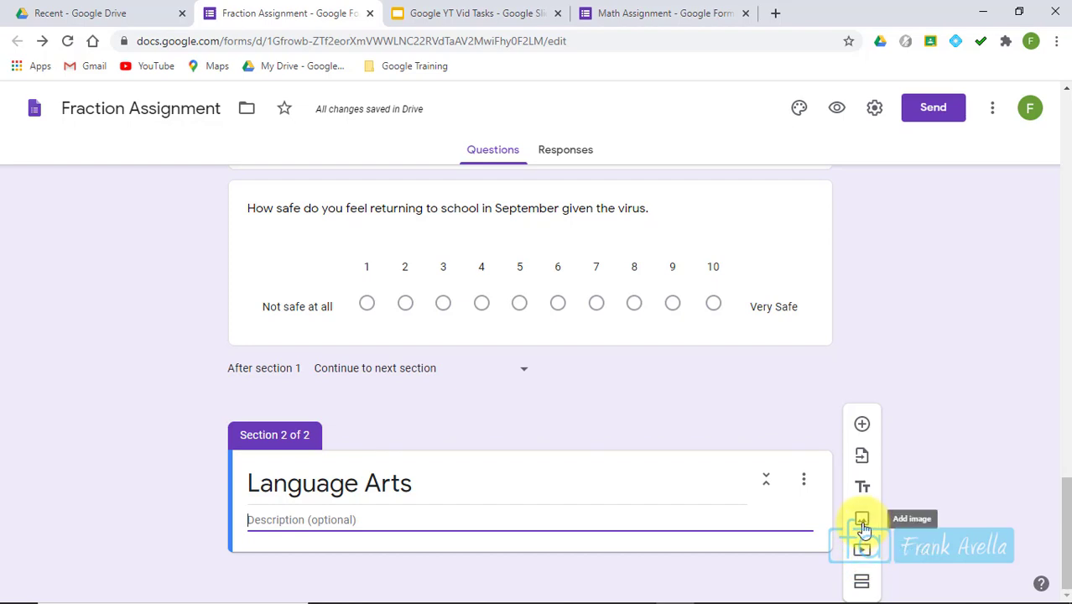
left_click(861, 551)
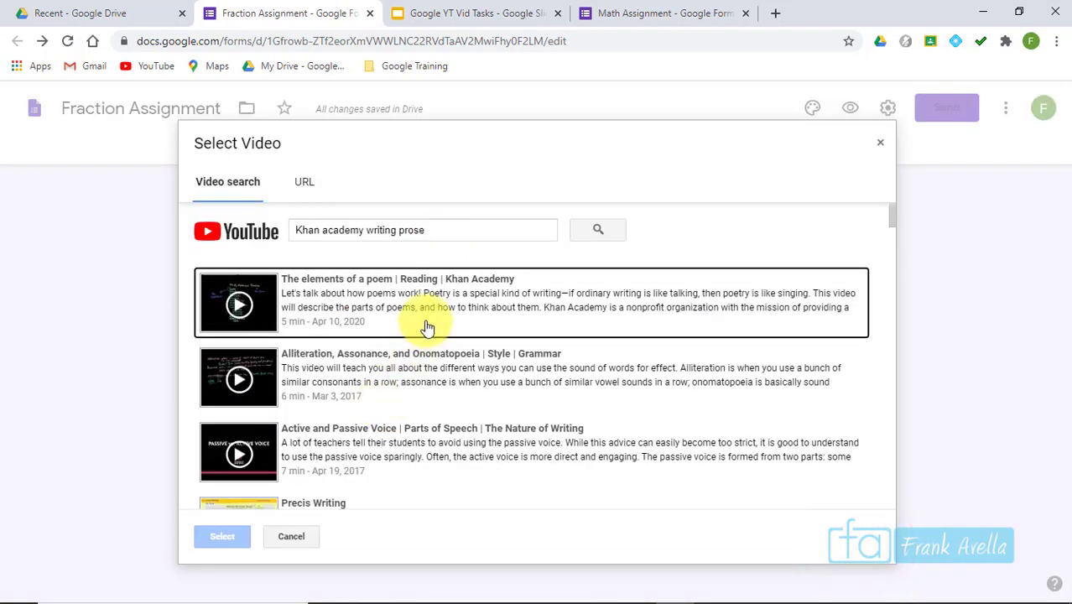
left_click(388, 310)
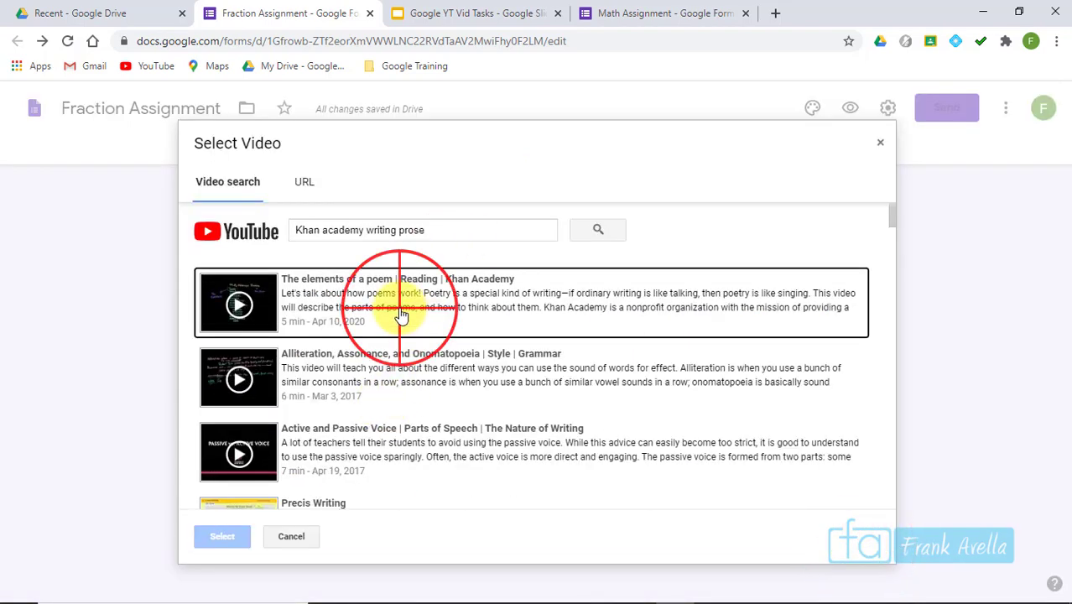
left_click(234, 538)
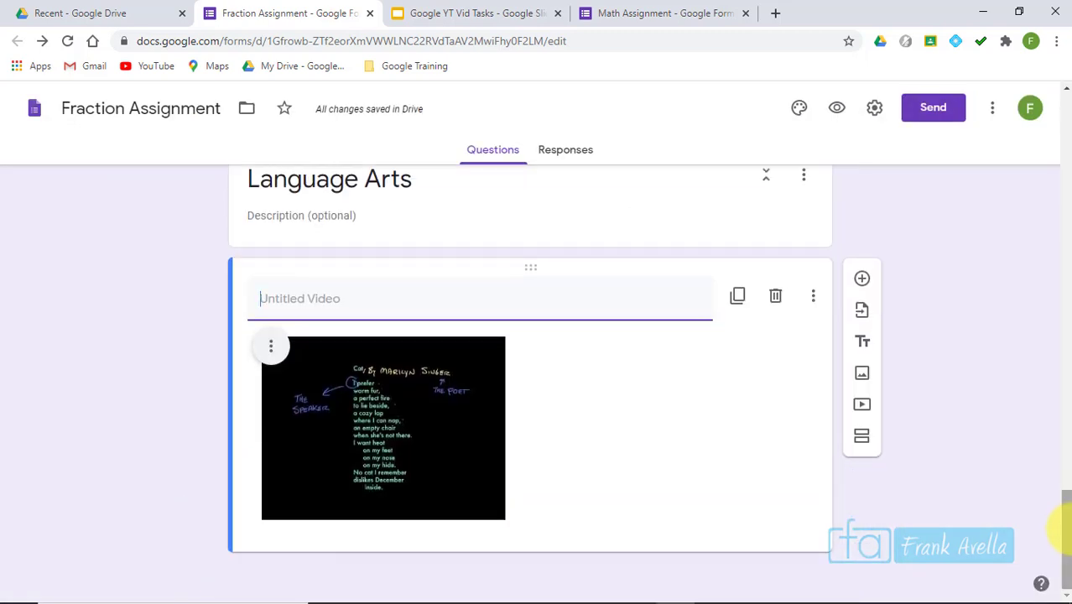
type("Please View")
mouse_move(1064, 503)
left_mouse_down()
mouse_move(1064, 475)
mouse_move(1064, 496)
left_mouse_up()
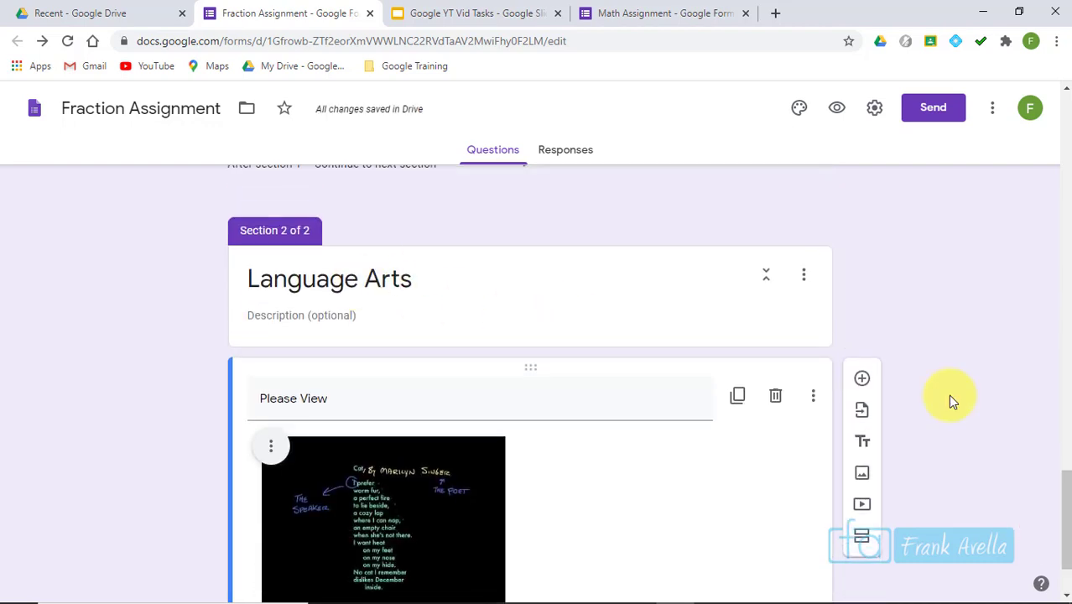
- Replace the first section's heading with Mathematics & Science
left_click_drag(1062, 507, 1013, 120)
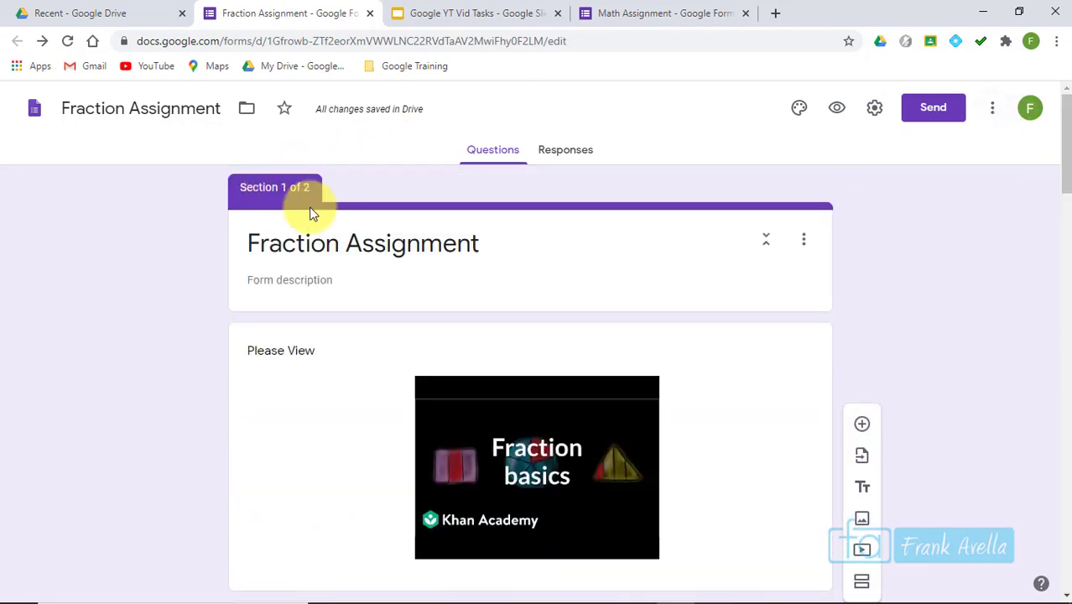
triple_click(482, 244)
left_click(483, 244)
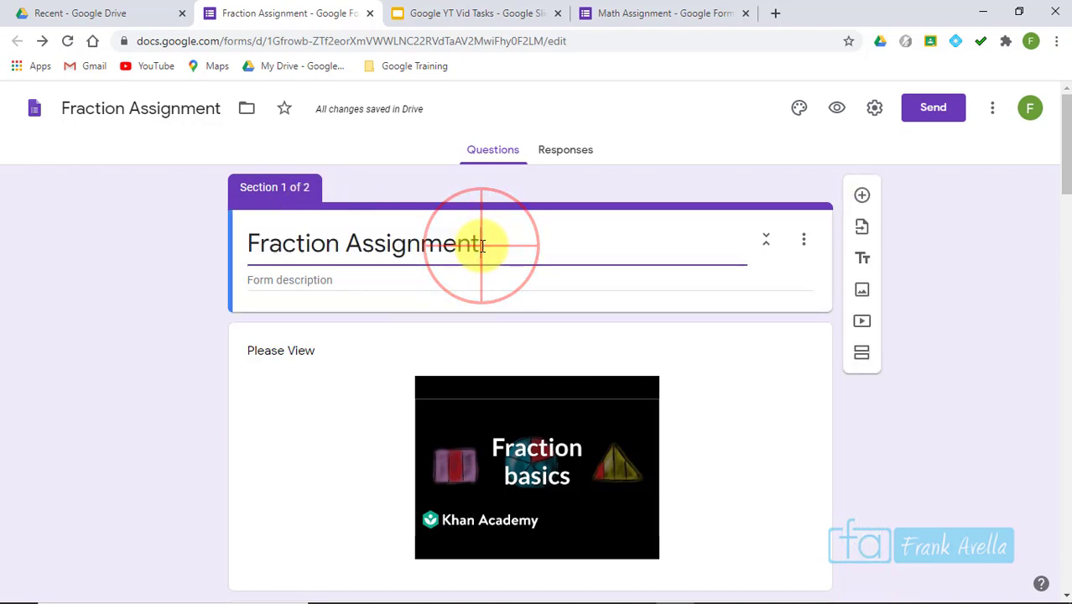
left_click_drag(482, 244, 197, 265)
type("Mathematics & Science")
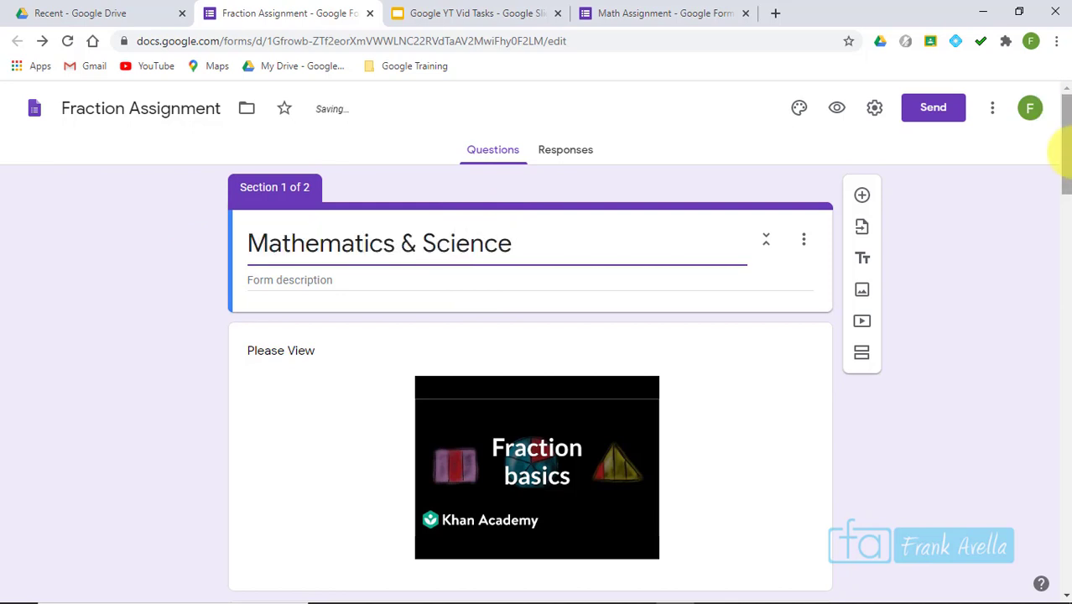
left_click(1024, 249)
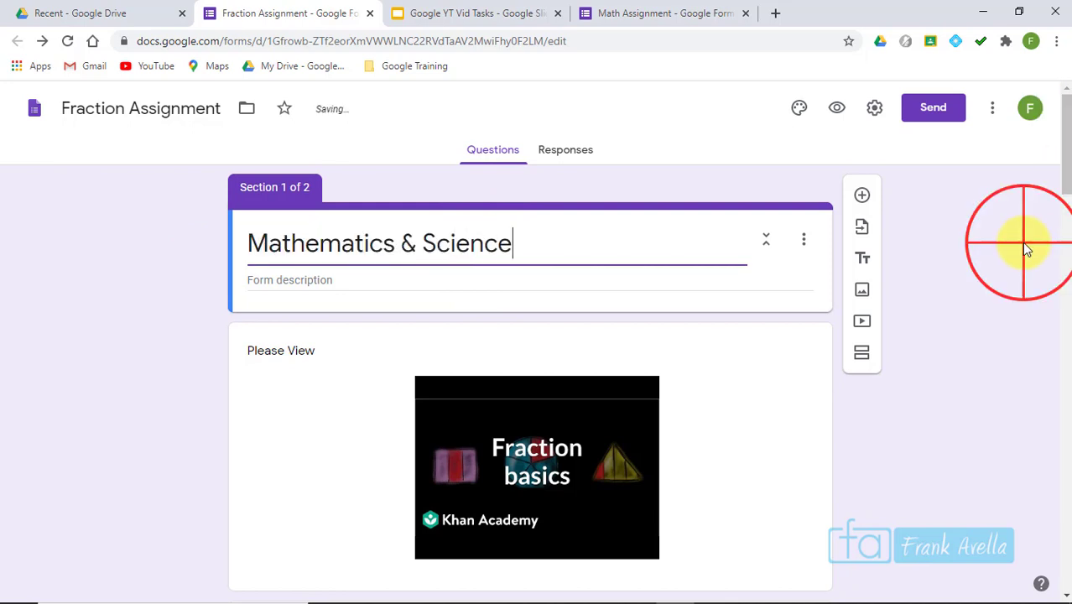
- Insert a new section directly after the question "Who was the first president?"
left_click_drag(1064, 151, 1065, 453)
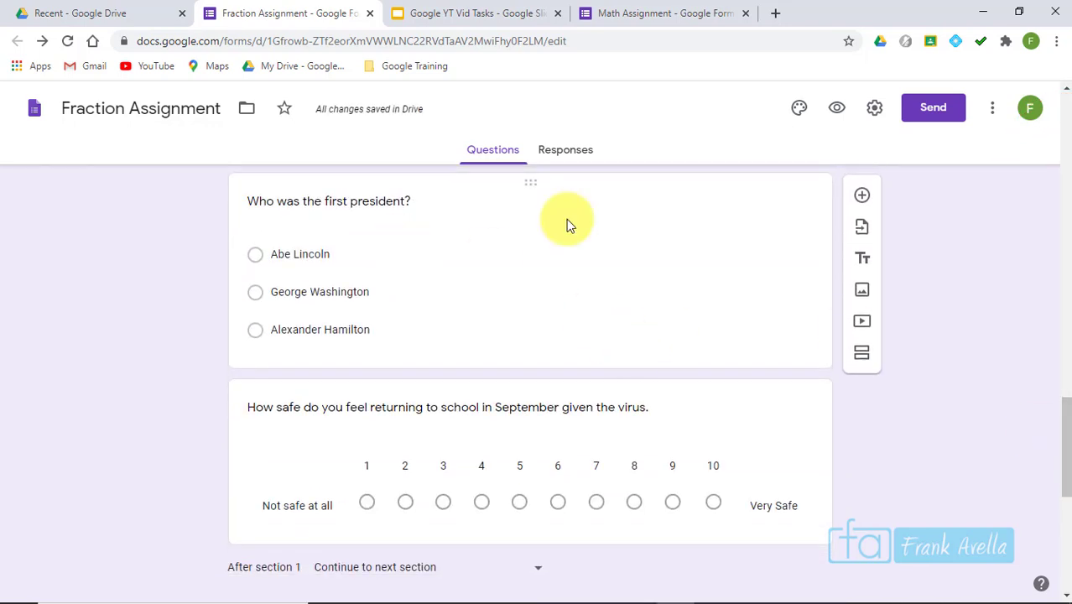
left_click_drag(1063, 391, 1064, 555)
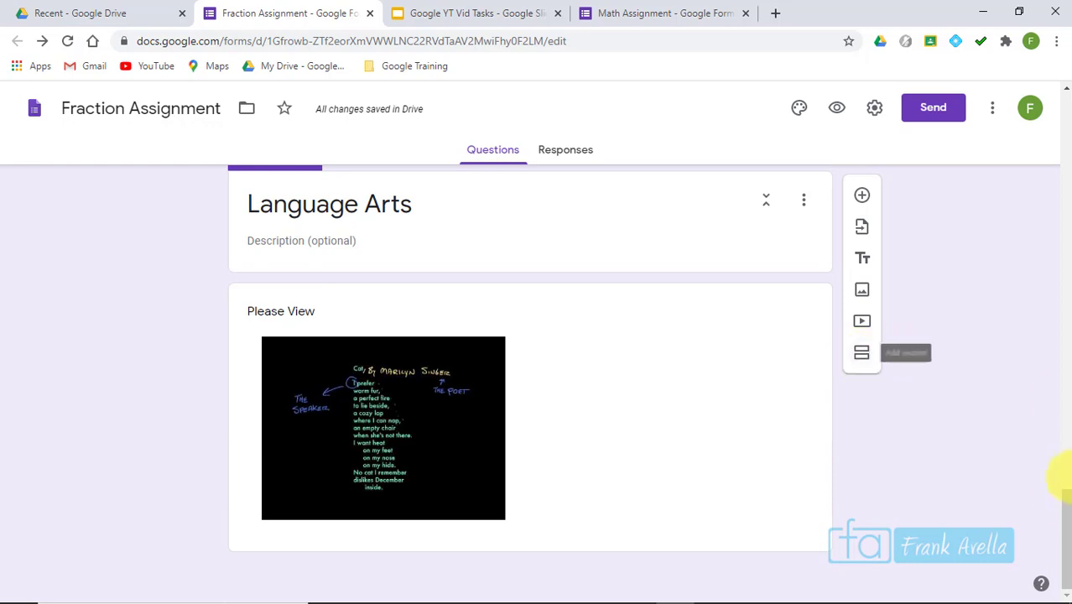
left_click_drag(1064, 506, 1040, 420)
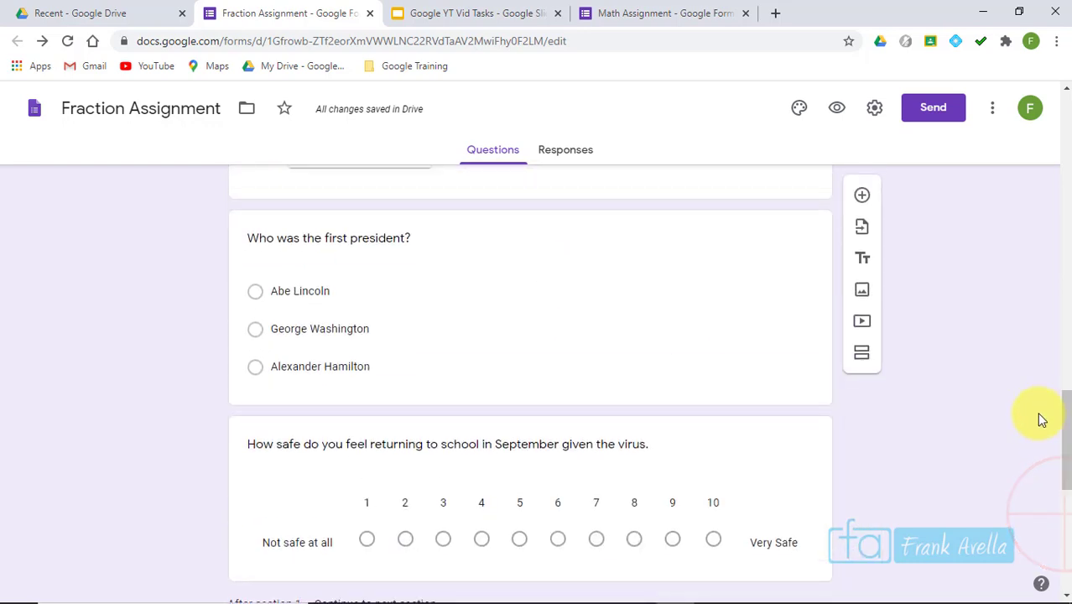
left_click(333, 323)
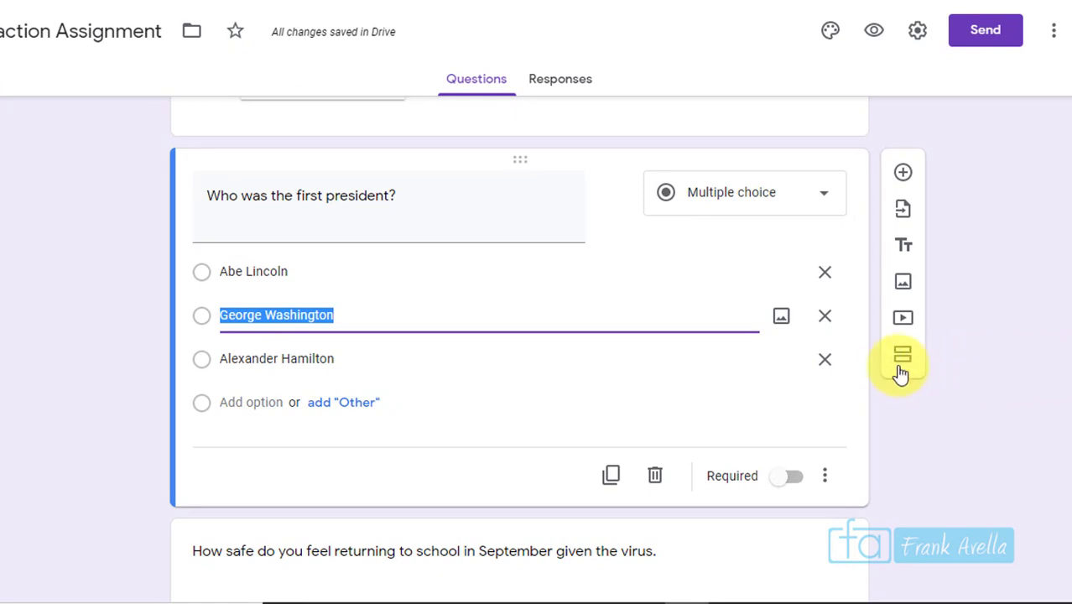
left_click(901, 362)
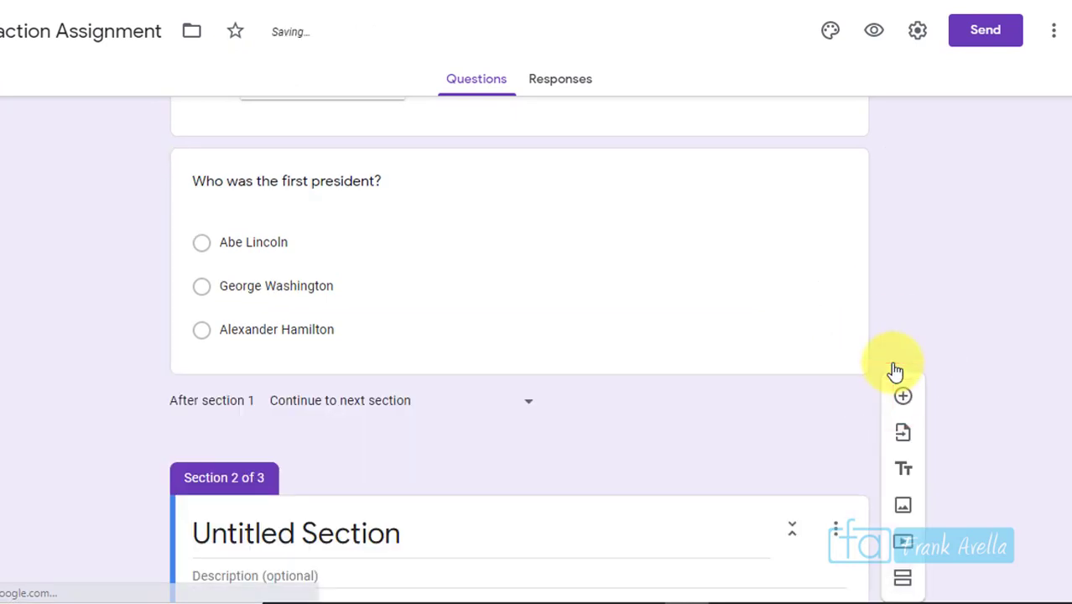
- Title the section following the first-president question Social Studies
triple_click(255, 535)
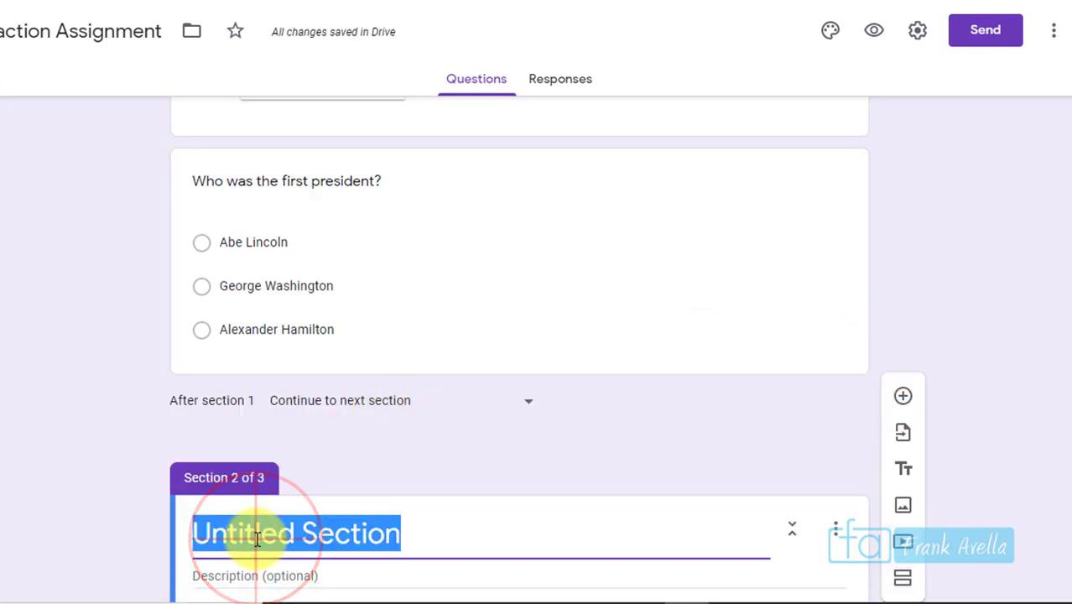
type("Social Studi")
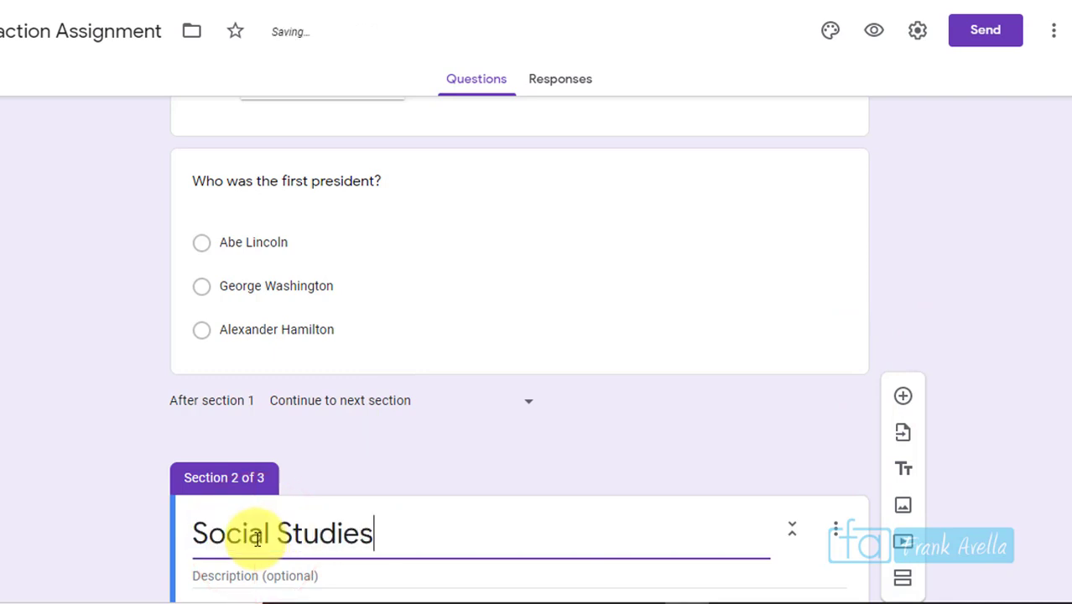
type("es")
left_click(1011, 386)
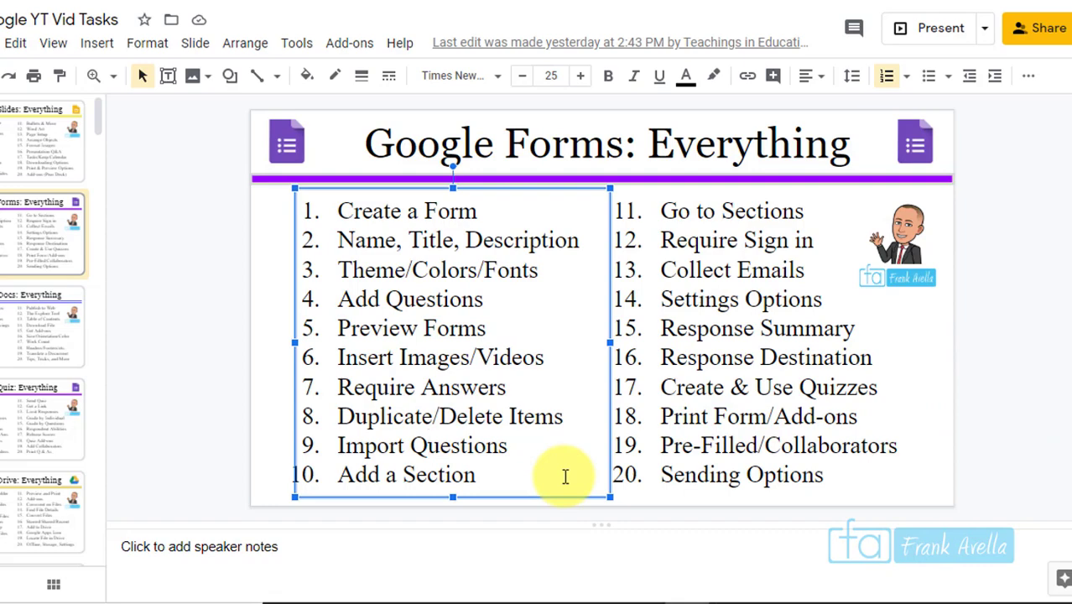
- Switch to the Google YT Vid Tasks presentation in Google Slides and highlight the item "Go to Sections" in the Forms list
left_click(735, 317)
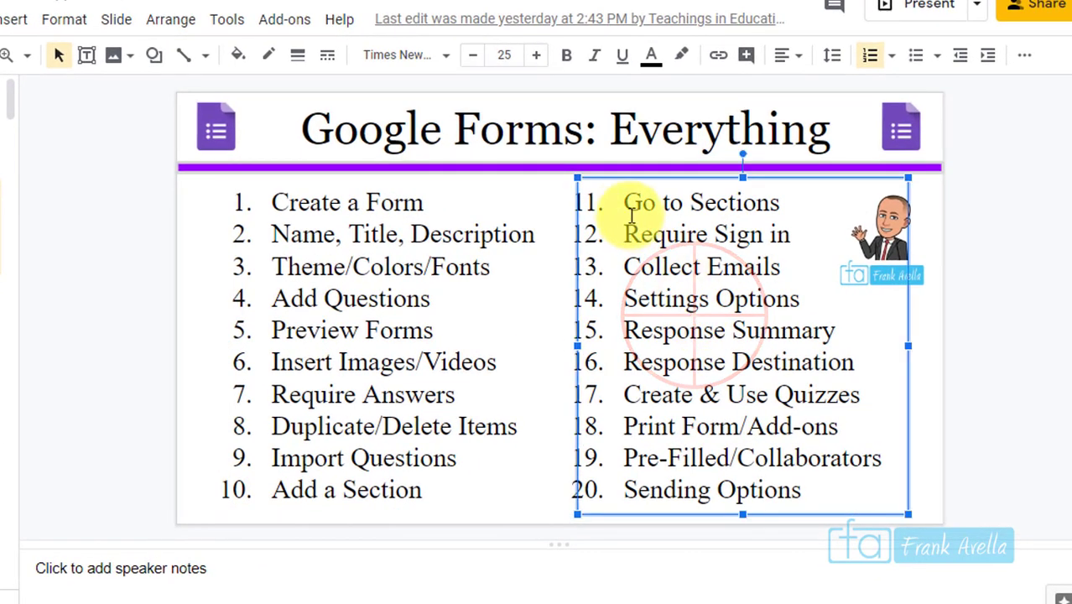
left_click_drag(624, 203, 803, 192)
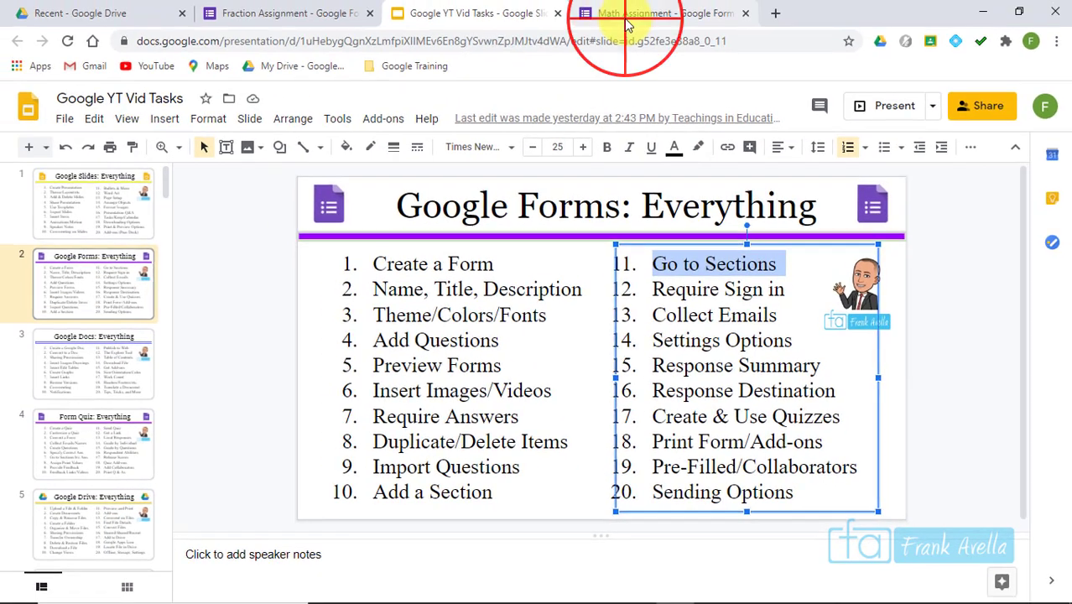
- Open the Math Assignment form in Google Forms and examine its sections, fraction problems, answer choices and section order
left_click(625, 14)
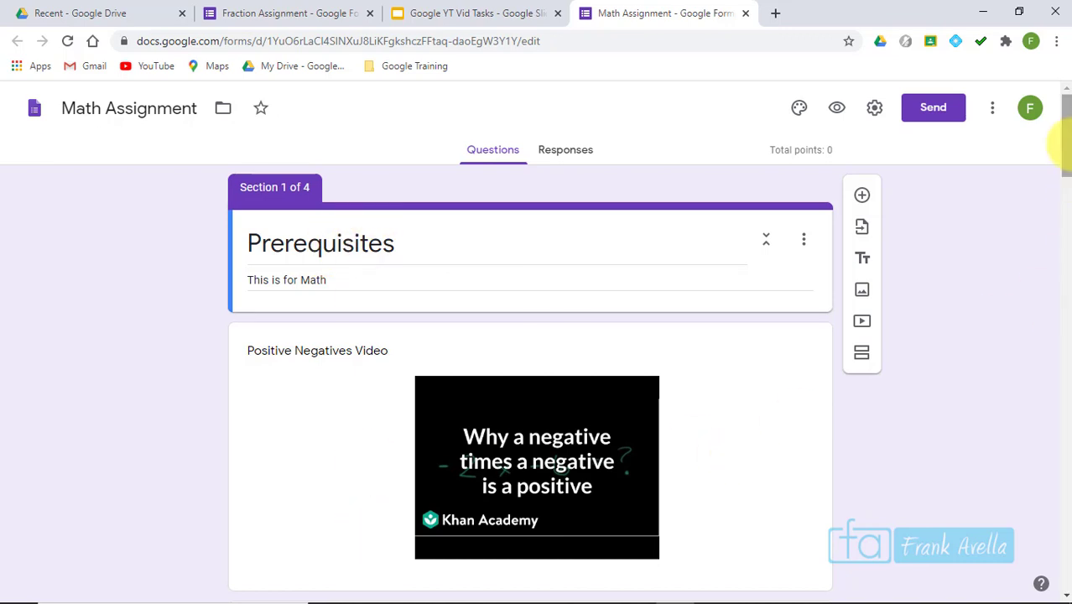
left_click_drag(1065, 134, 1060, 294)
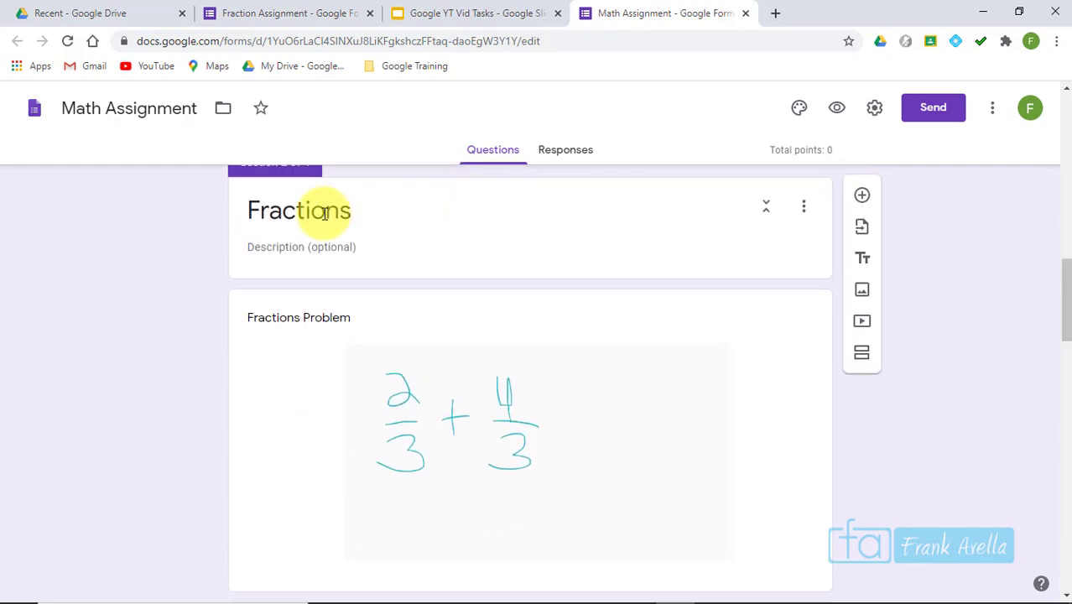
left_click_drag(1068, 297, 1065, 319)
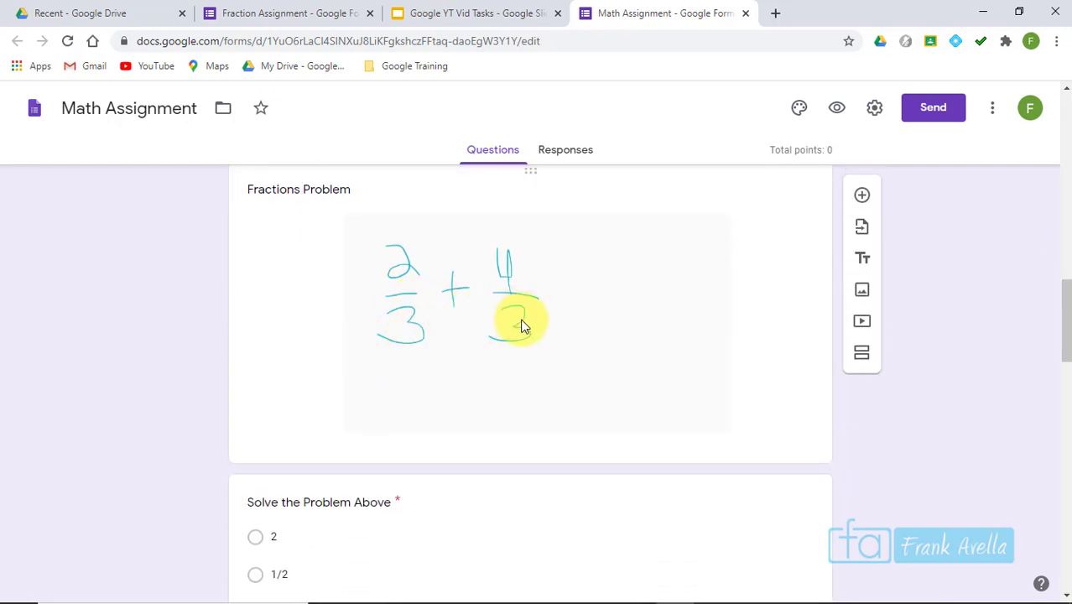
left_click_drag(1066, 318, 1065, 505)
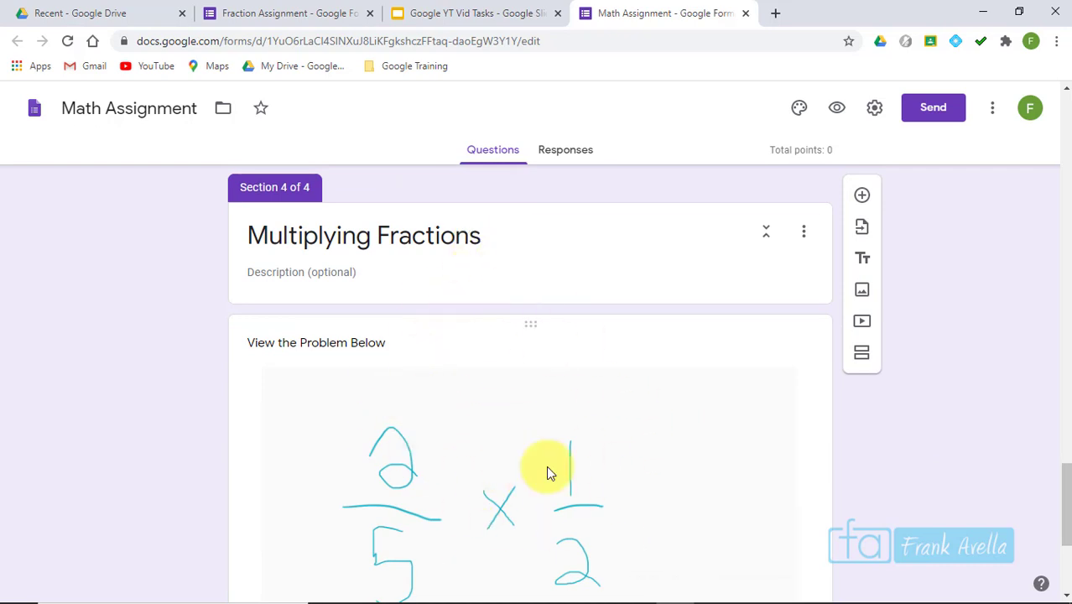
left_click_drag(1065, 495, 1053, 311)
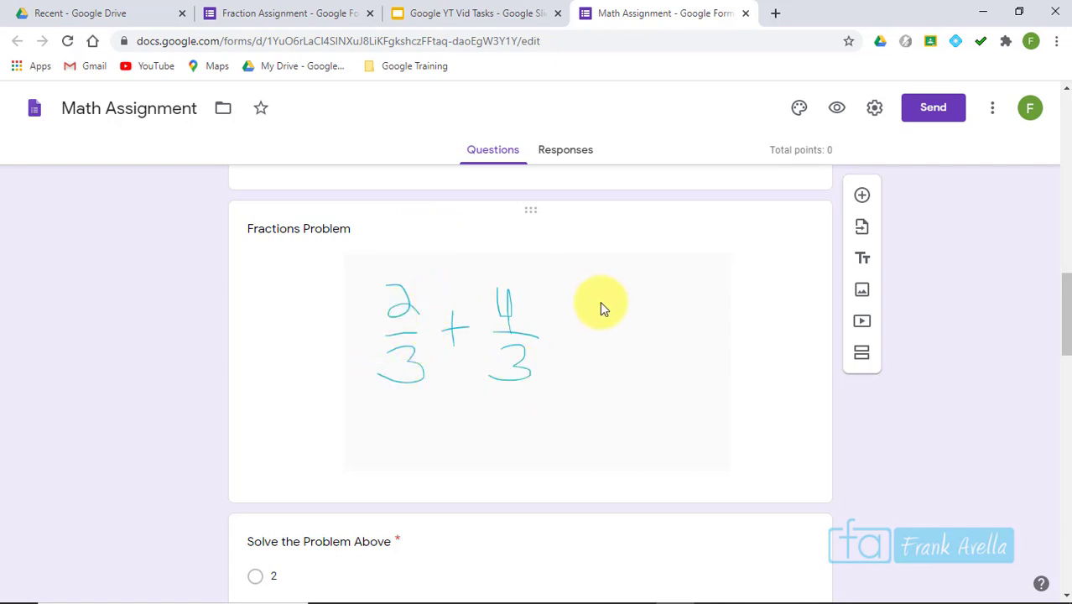
mouse_move(1062, 329)
left_mouse_down()
mouse_move(1055, 335)
mouse_move(1053, 317)
left_mouse_up()
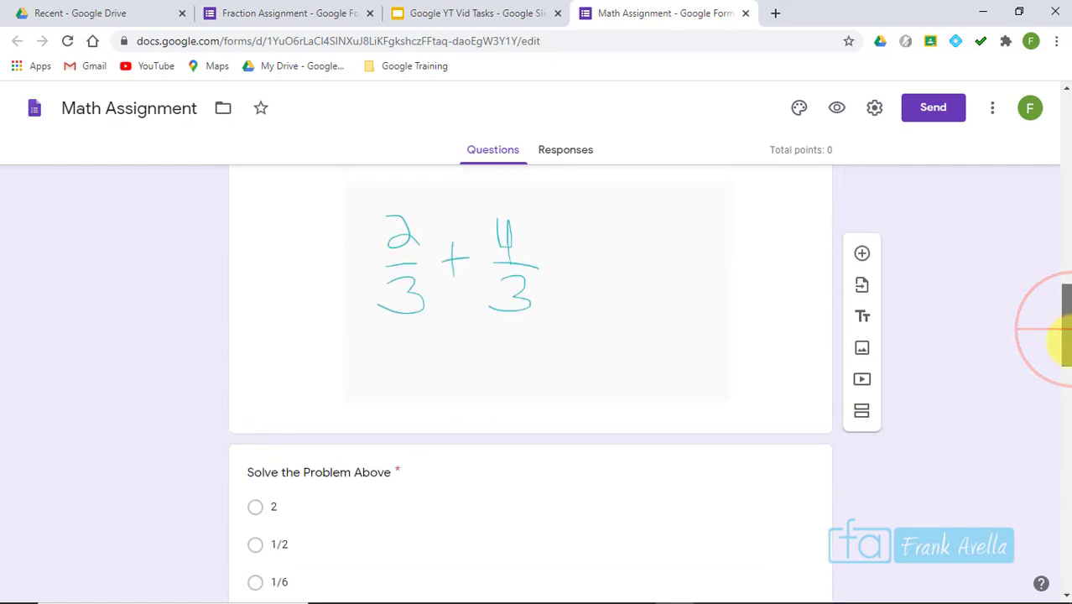
mouse_move(1065, 306)
left_mouse_down()
mouse_move(1066, 340)
mouse_move(1065, 277)
mouse_move(1065, 298)
left_mouse_up()
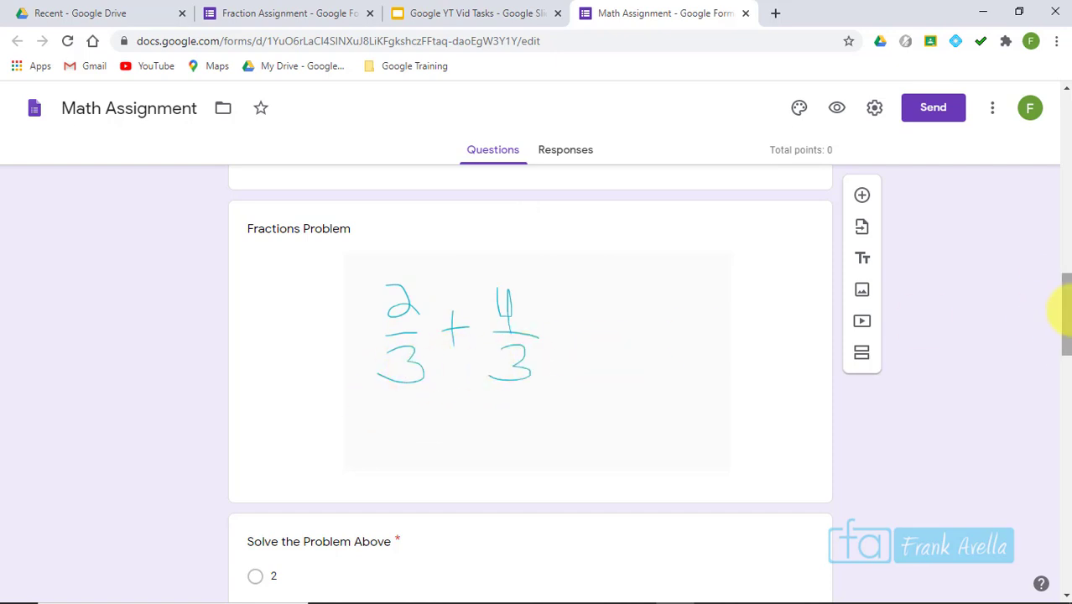
mouse_move(1066, 307)
left_mouse_down()
mouse_move(1062, 273)
mouse_move(1055, 354)
left_mouse_up()
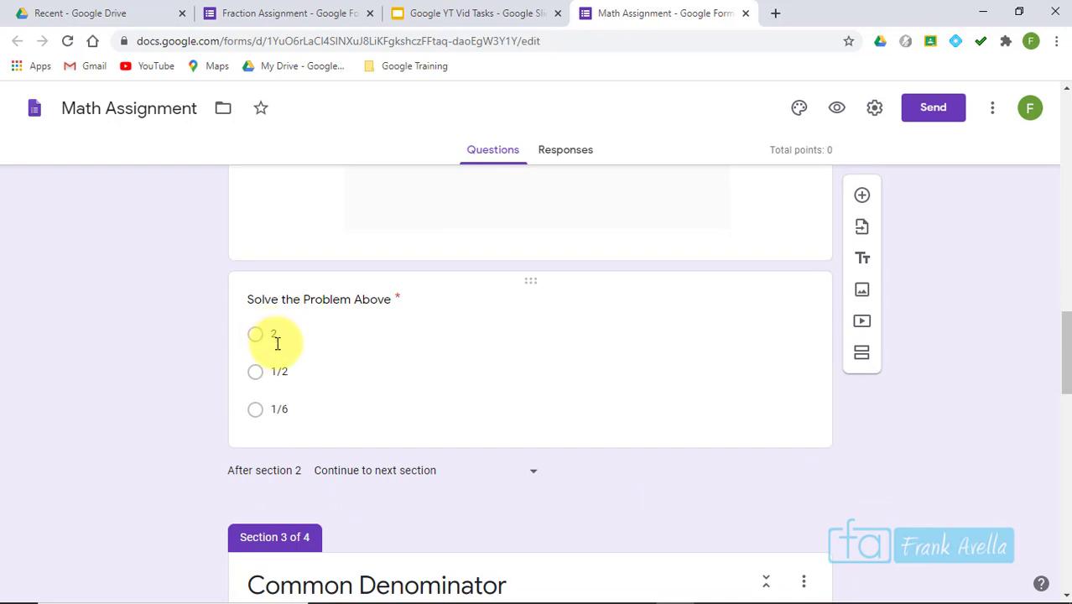
- Enable "Go to section based on answer" for the multiple-choice question "Solve the Problem Above" in the Fractions section
left_click(596, 367)
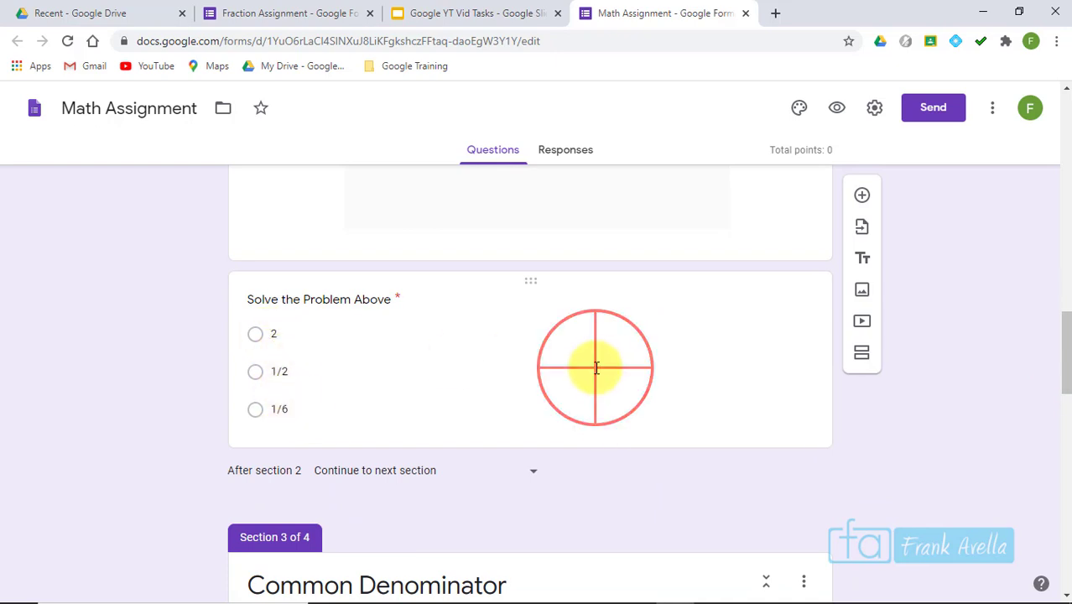
left_click(293, 360)
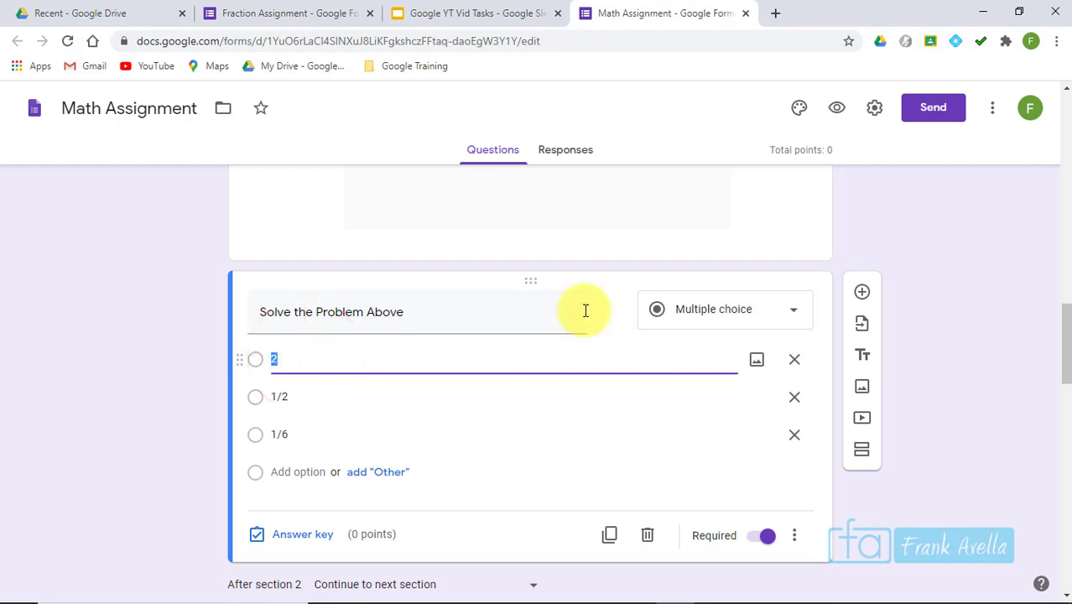
mouse_move(1062, 319)
left_mouse_down()
mouse_move(1064, 484)
mouse_move(1067, 318)
left_mouse_up()
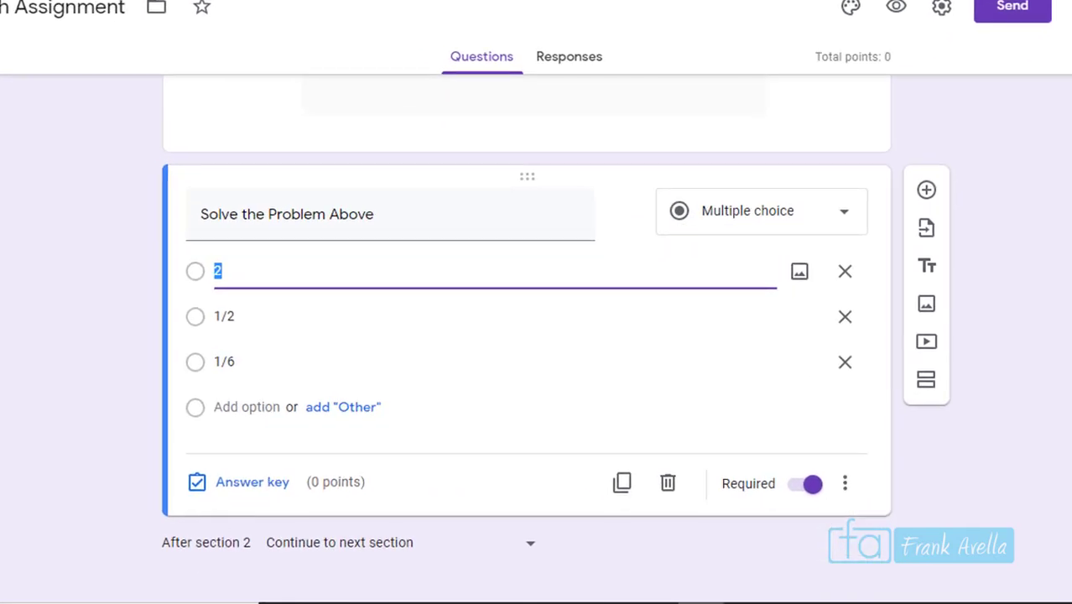
left_click(759, 383)
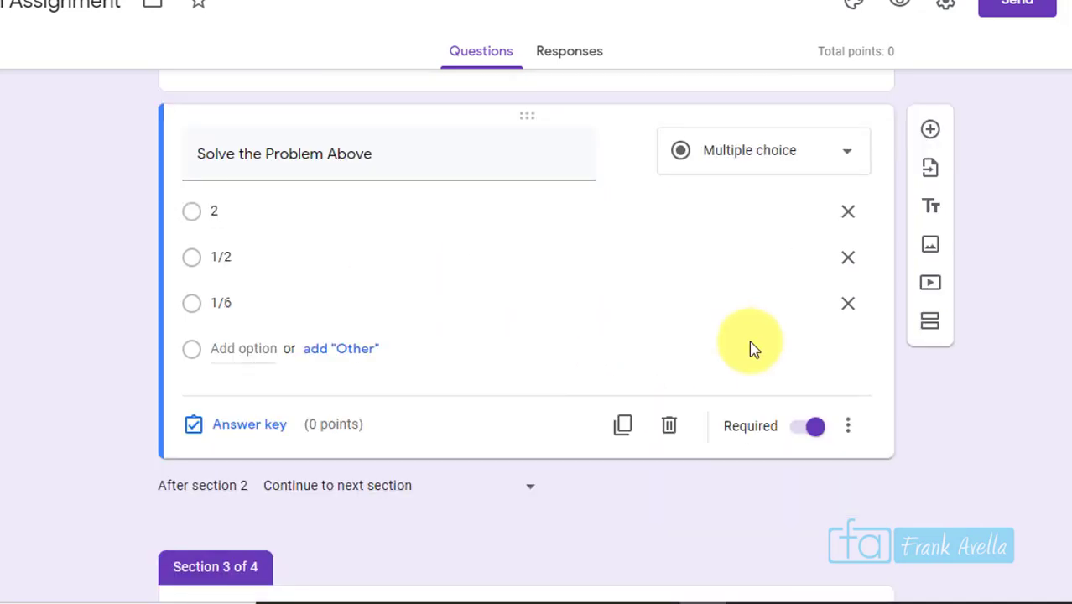
left_click(587, 257)
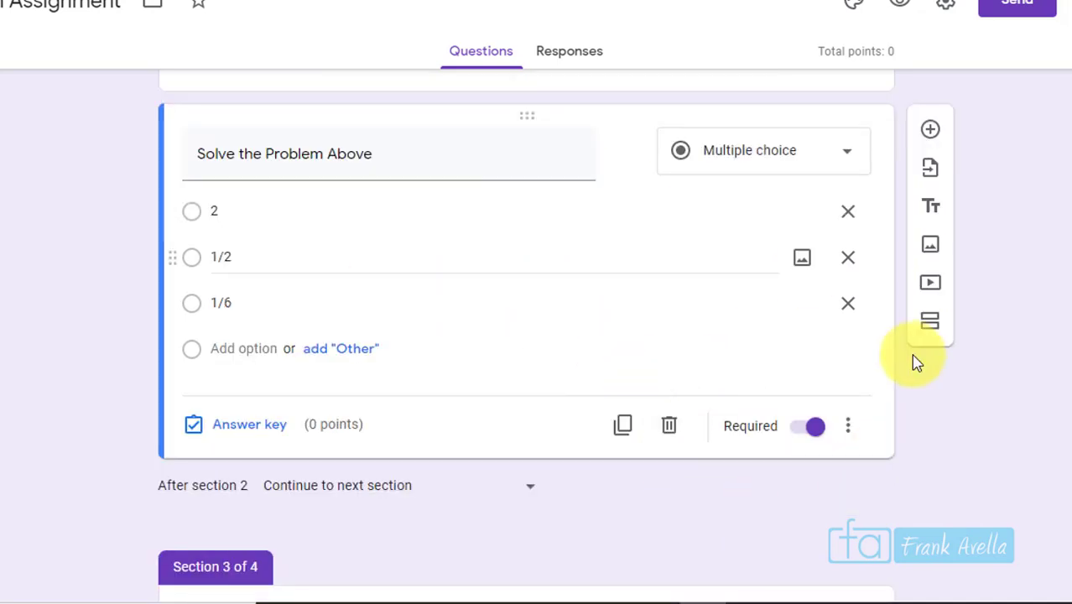
left_click(916, 362)
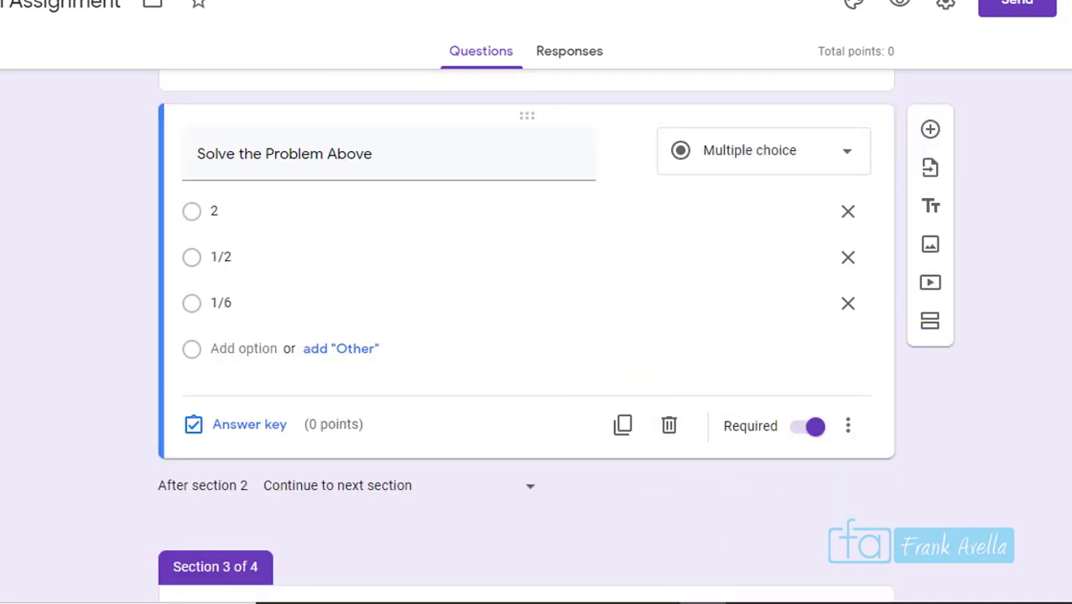
left_click(848, 429)
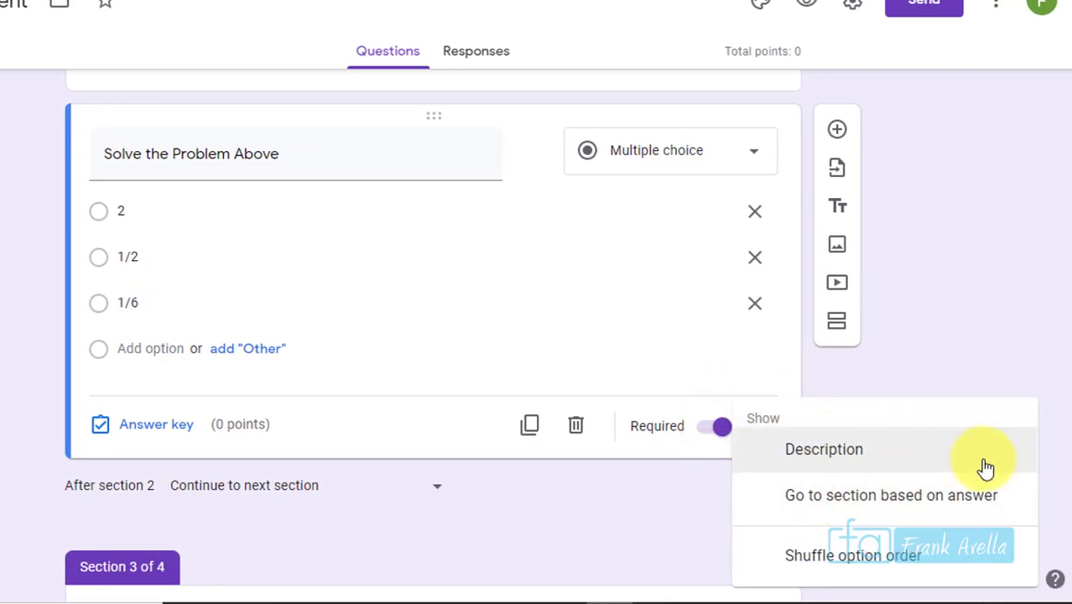
left_click(916, 503)
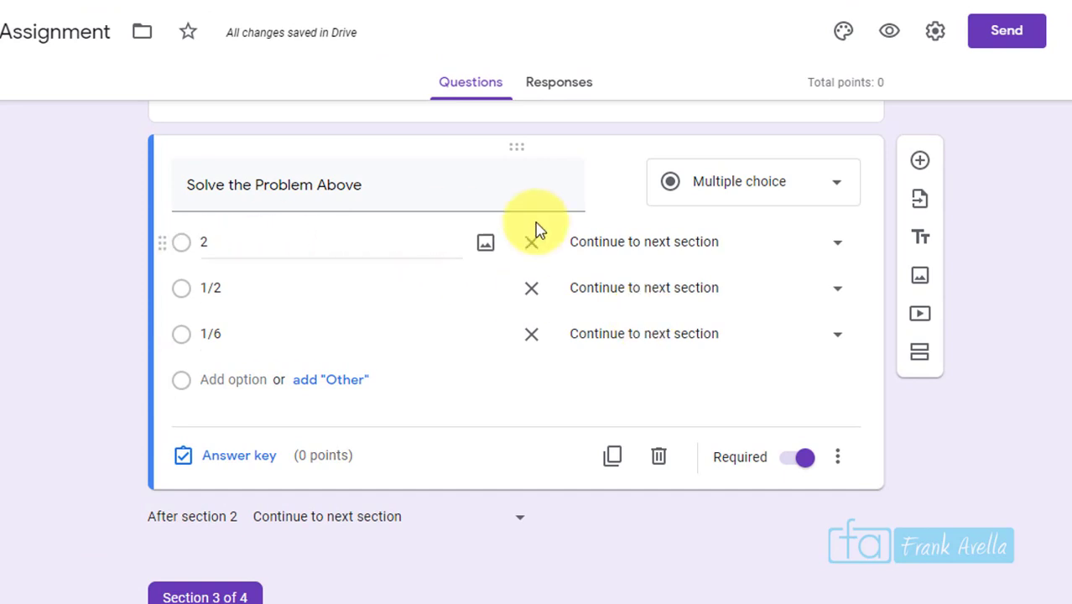
- Route answer 2 to section 4 (Multiplying Fractions), and answers 1/2 and 1/6 to section 3 (Common Denominator)
left_click(835, 256)
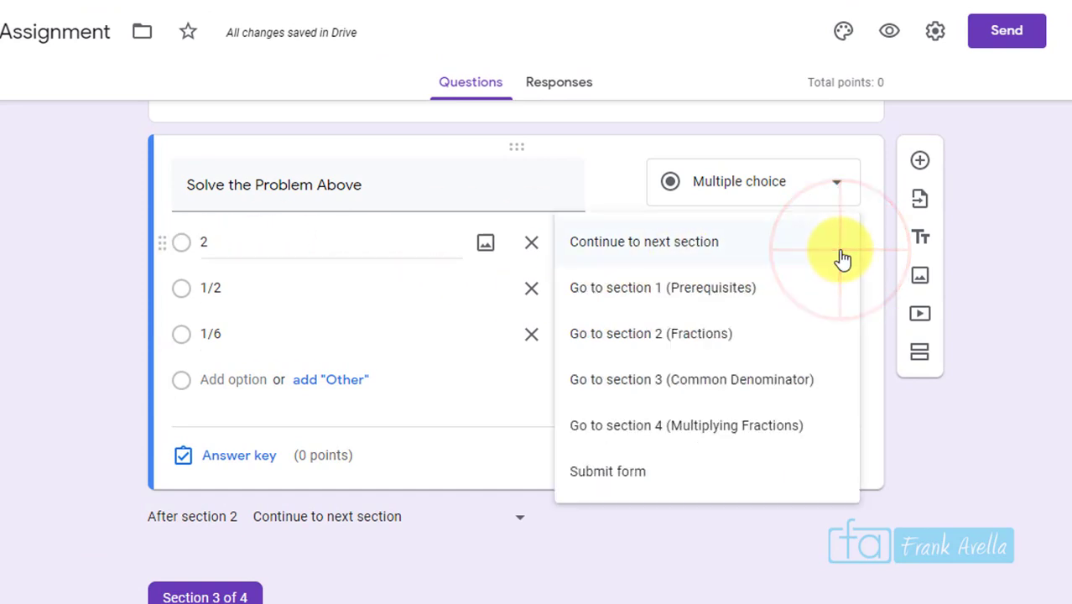
left_click(720, 428)
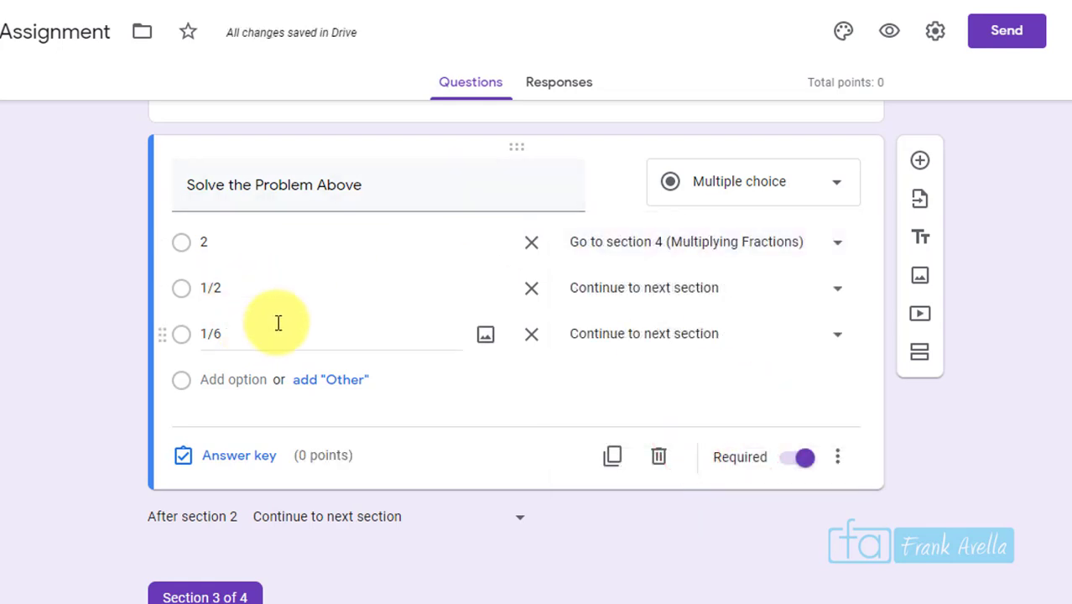
left_click(811, 298)
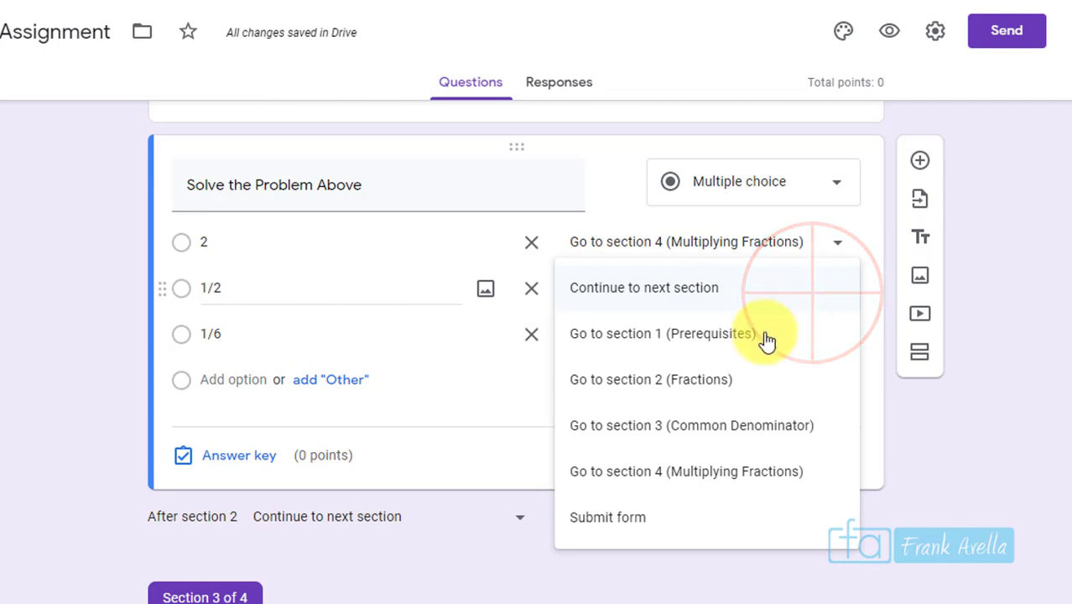
left_click(711, 428)
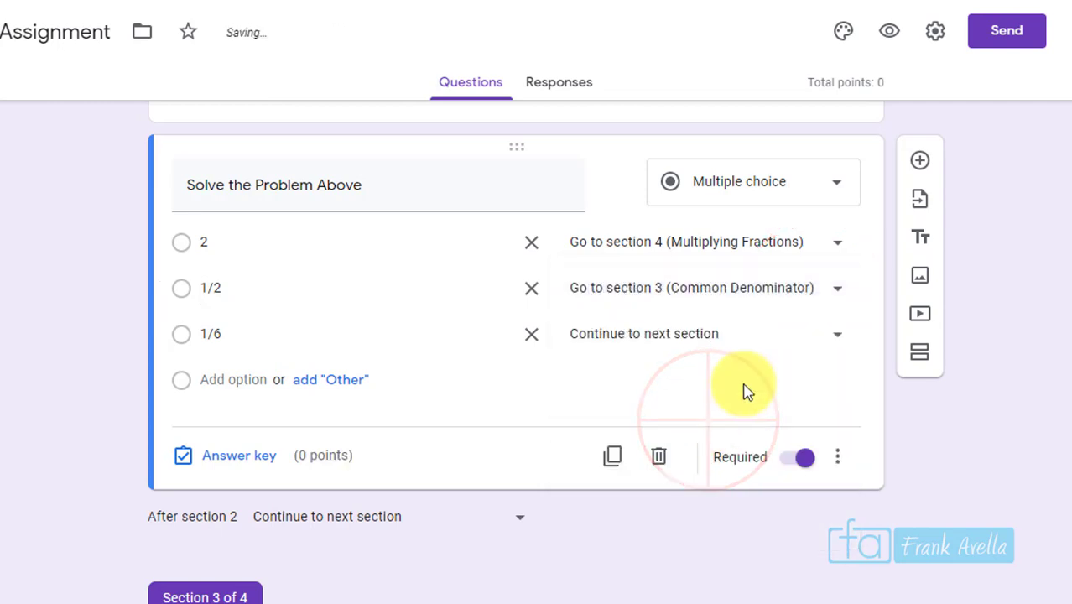
left_click(815, 331)
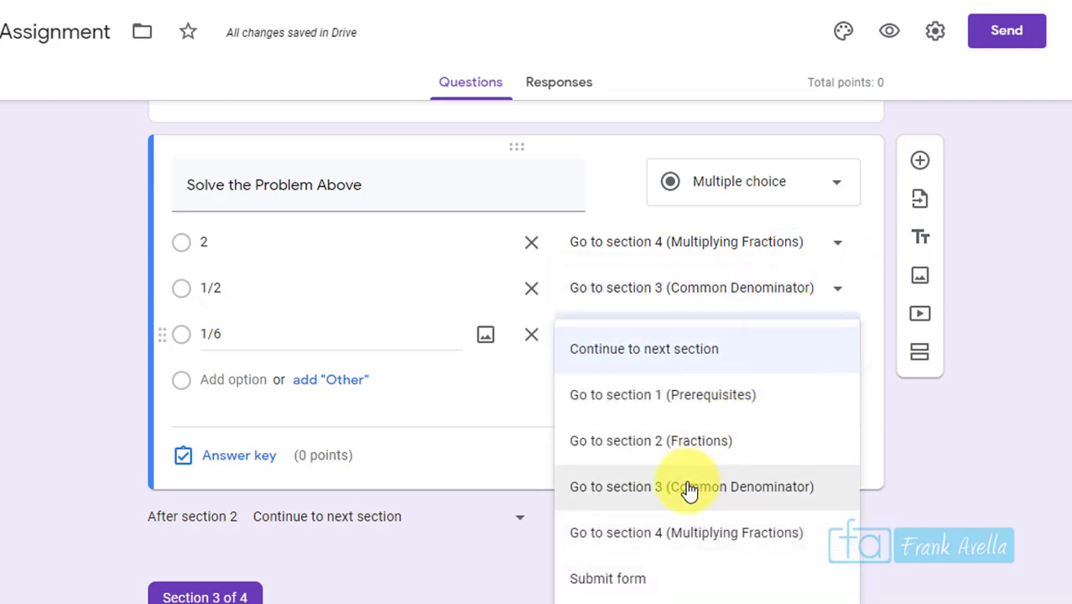
left_click(688, 489)
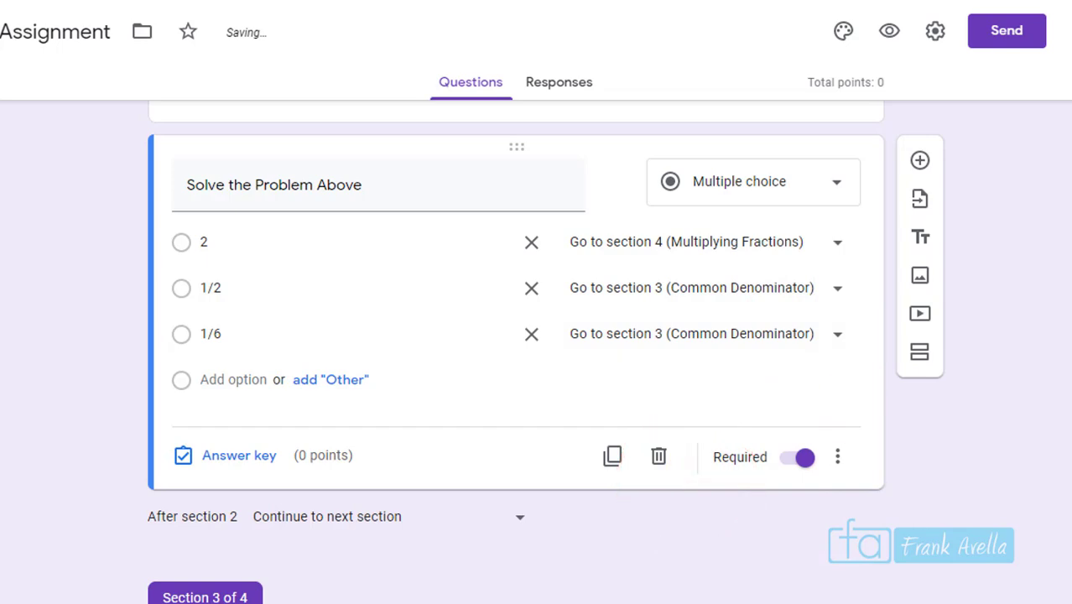
- Preview the Math Assignment form and test the section routing by answering the fractions problem with 1/2 and advancing
scroll(545, 361, "up", 5)
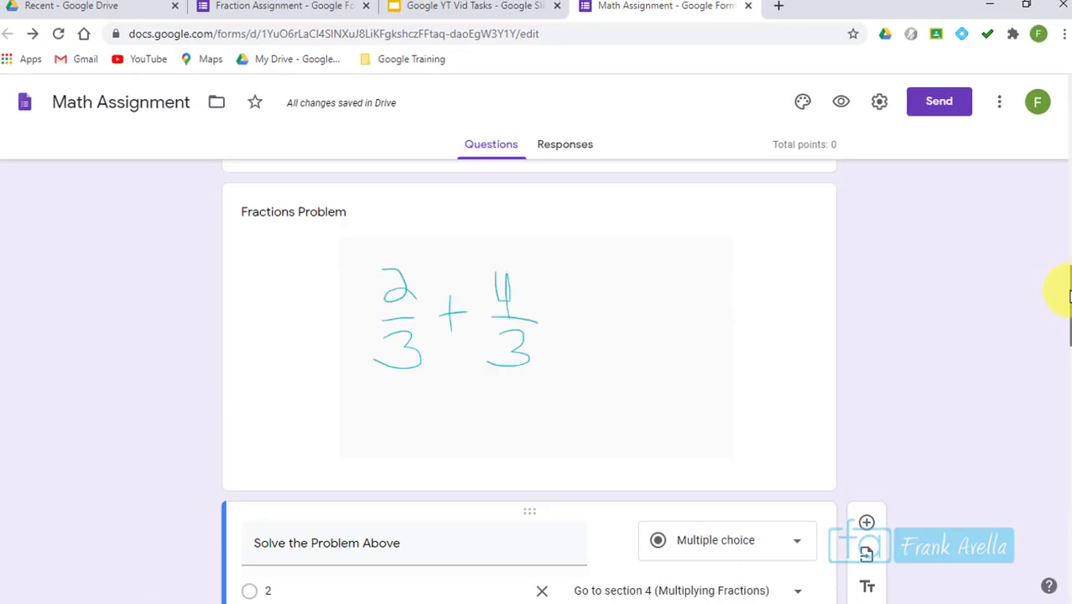
scroll(1065, 344, "up", 2)
scroll(1066, 378, "down", 7)
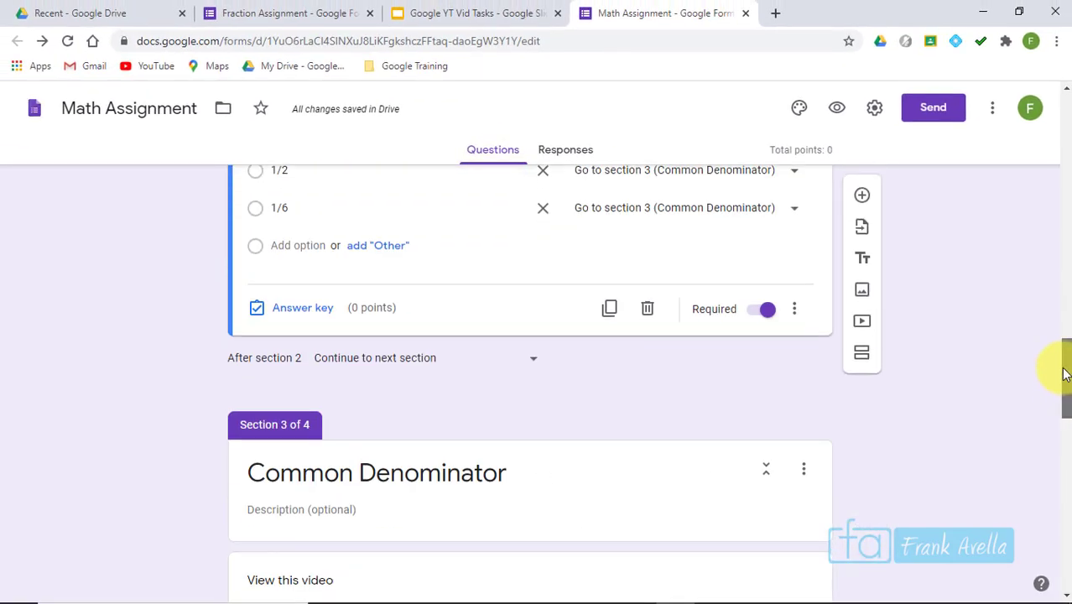
scroll(1067, 369, "up", 3)
scroll(1067, 377, "down", 1)
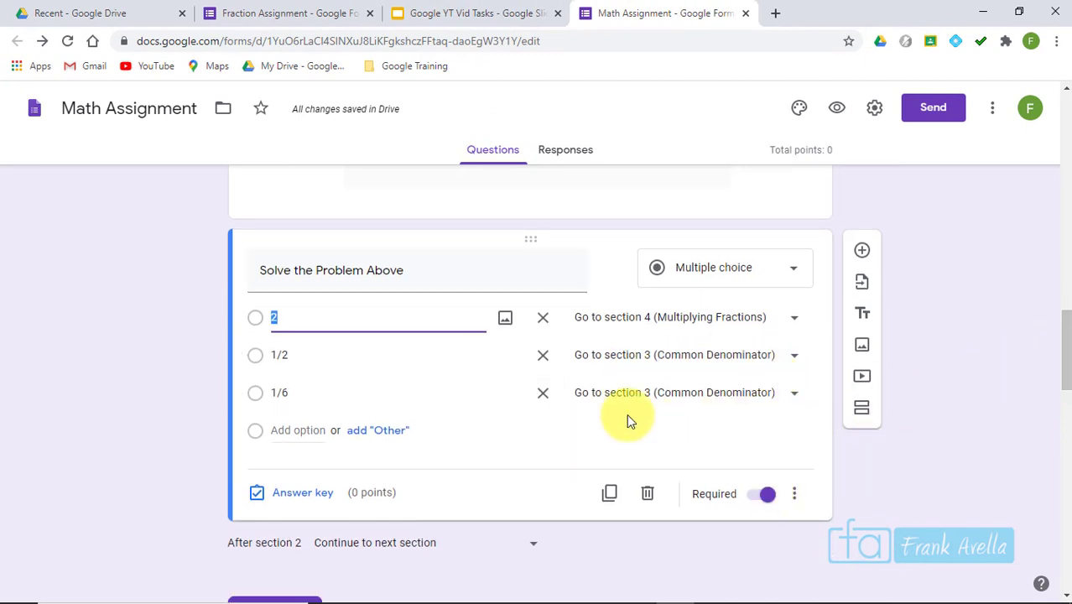
left_click(836, 107)
left_click_drag(1067, 149, 325, 163)
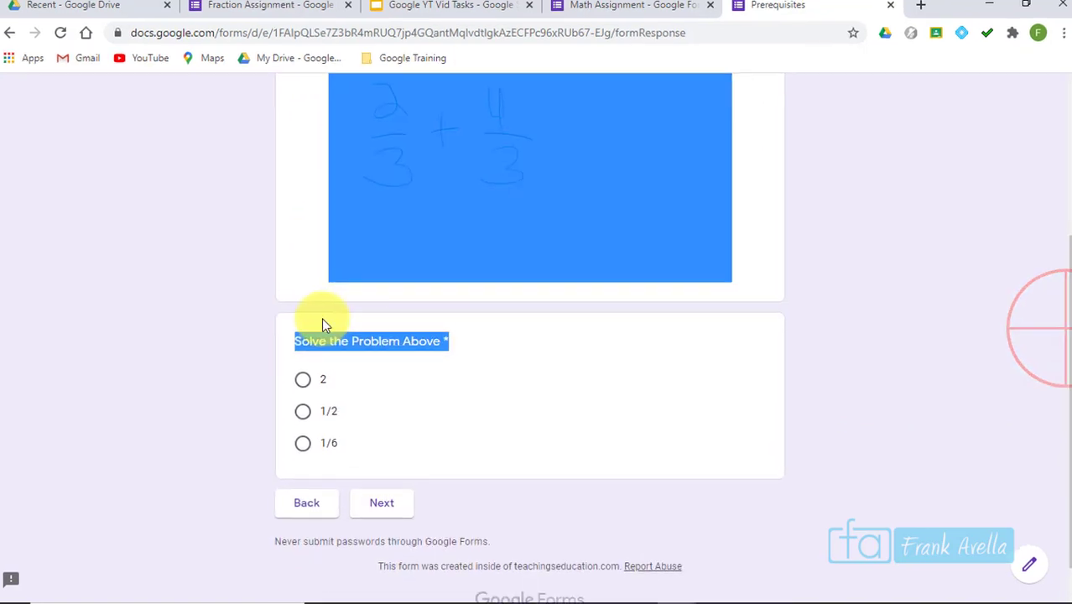
left_click(836, 335)
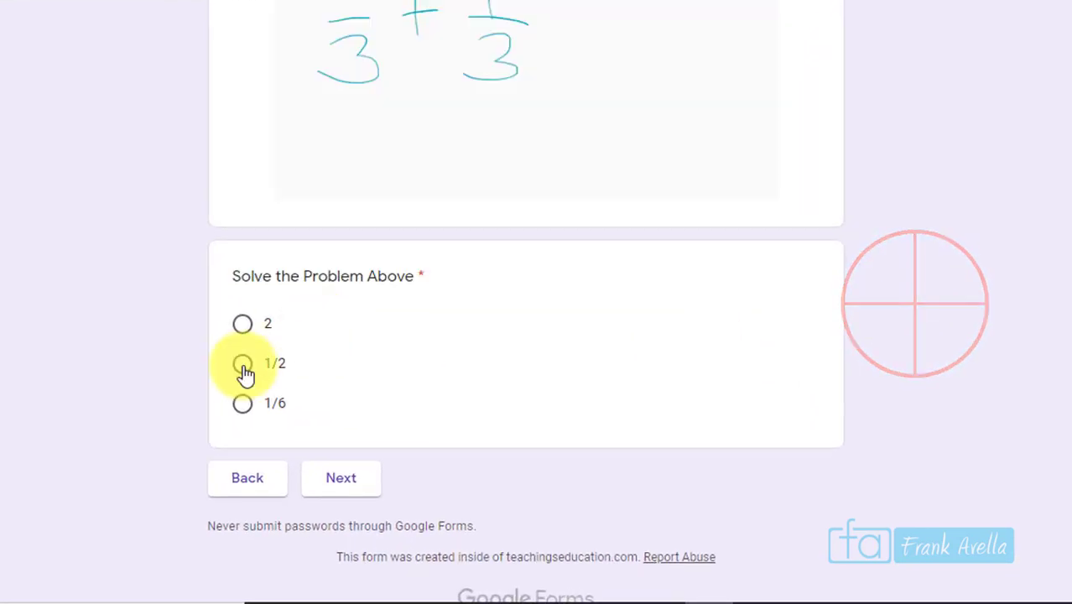
left_click(243, 368)
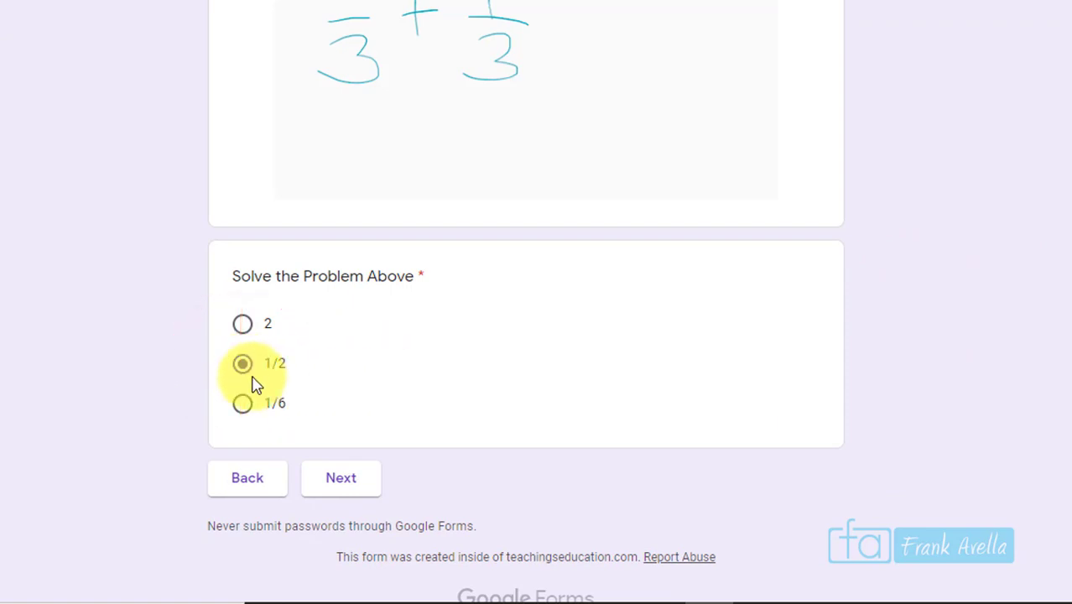
left_click(342, 488)
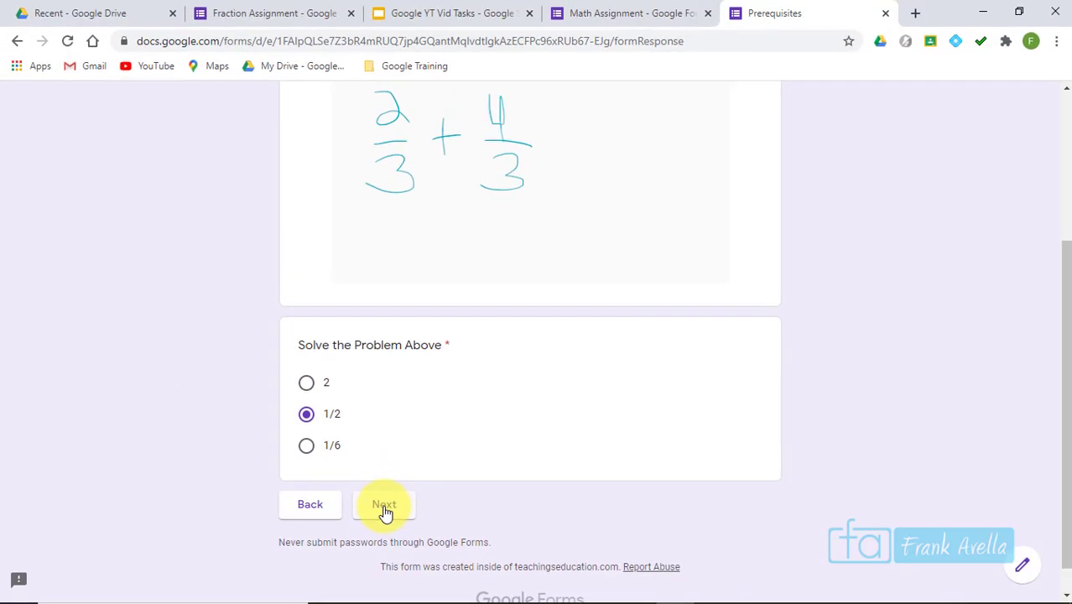
left_click(384, 510)
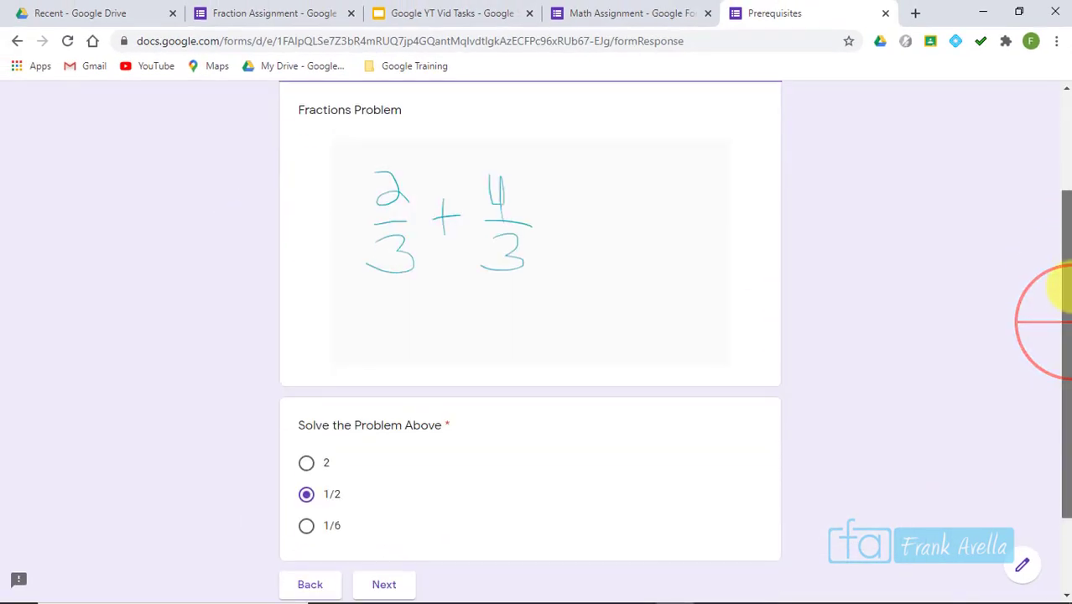
- Change the previewed fractions problem's answer to 2 and advance to test its section routing
left_click_drag(1060, 312, 1062, 330)
left_click(306, 381)
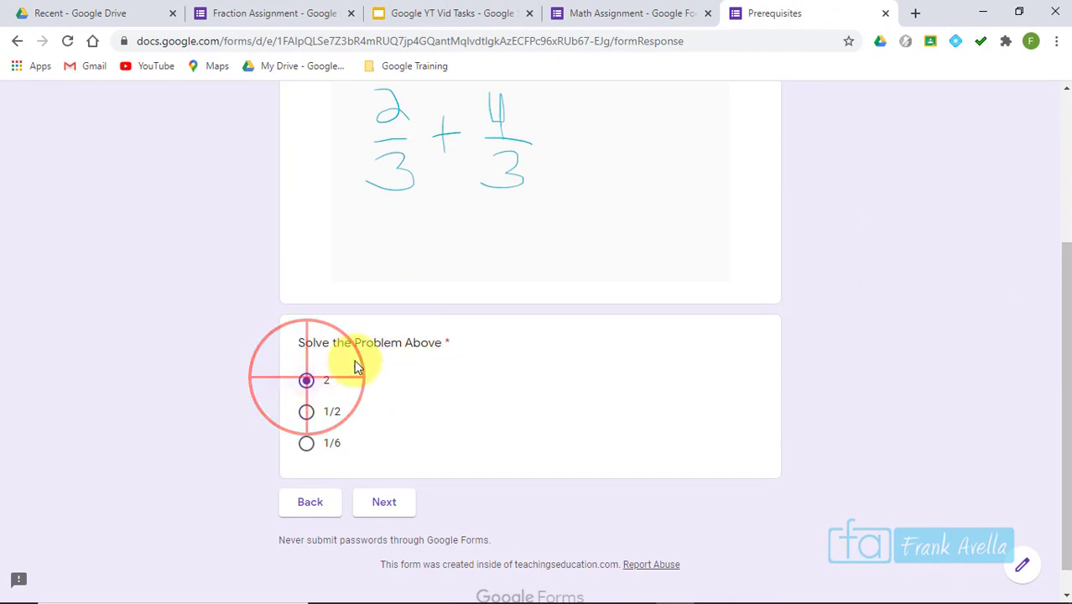
left_click(382, 504)
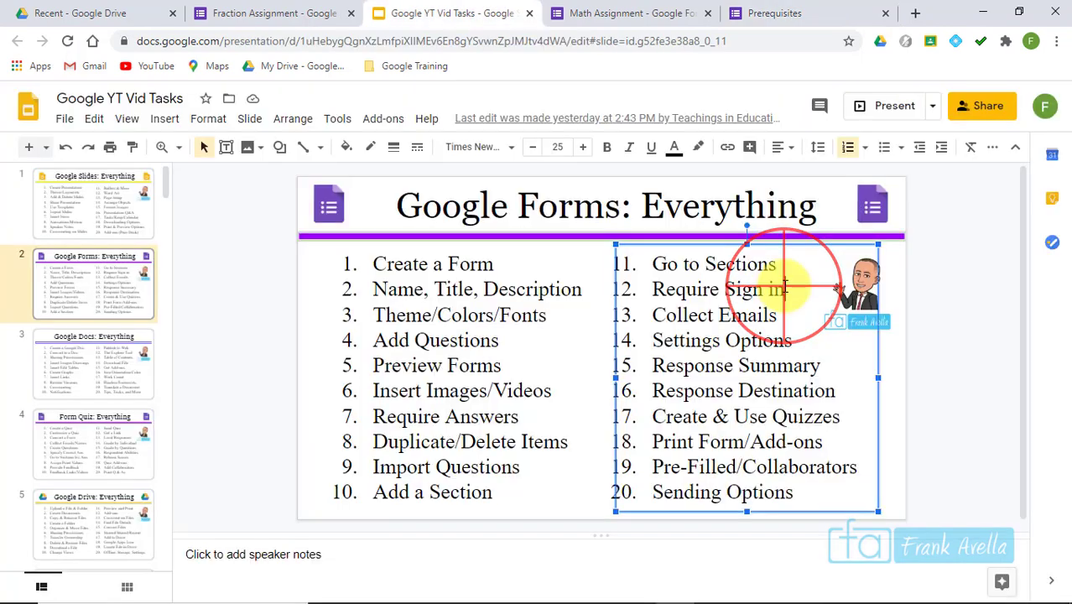
- Highlight "Require Sign in" in the Google YT Vid Tasks presentation's Forms list, and switch to the Social Studies Form in Google Forms
left_click_drag(785, 289, 654, 282)
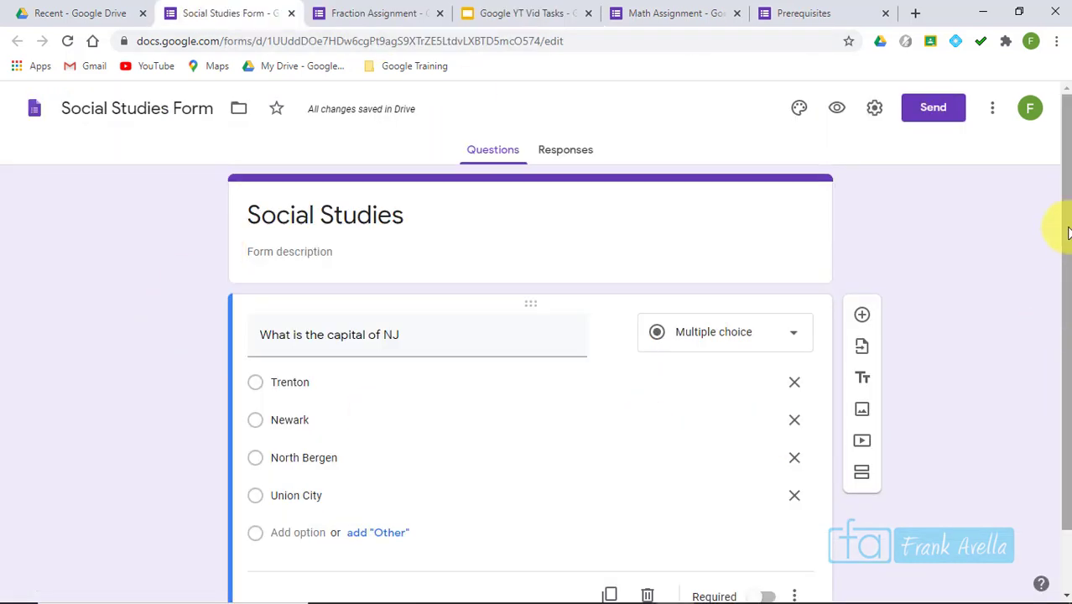
left_click_drag(1067, 232, 1055, 163)
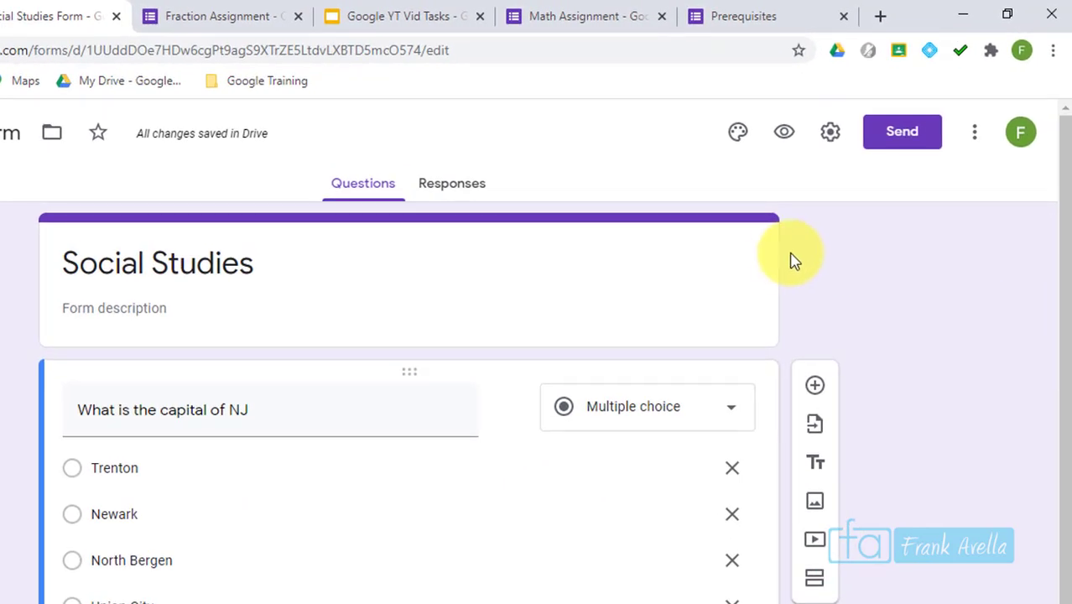
- Toggle the form's sign-in restriction, leave it limited to users in teachingseducation.com and its trusted organizations, and save the settings
left_click(831, 136)
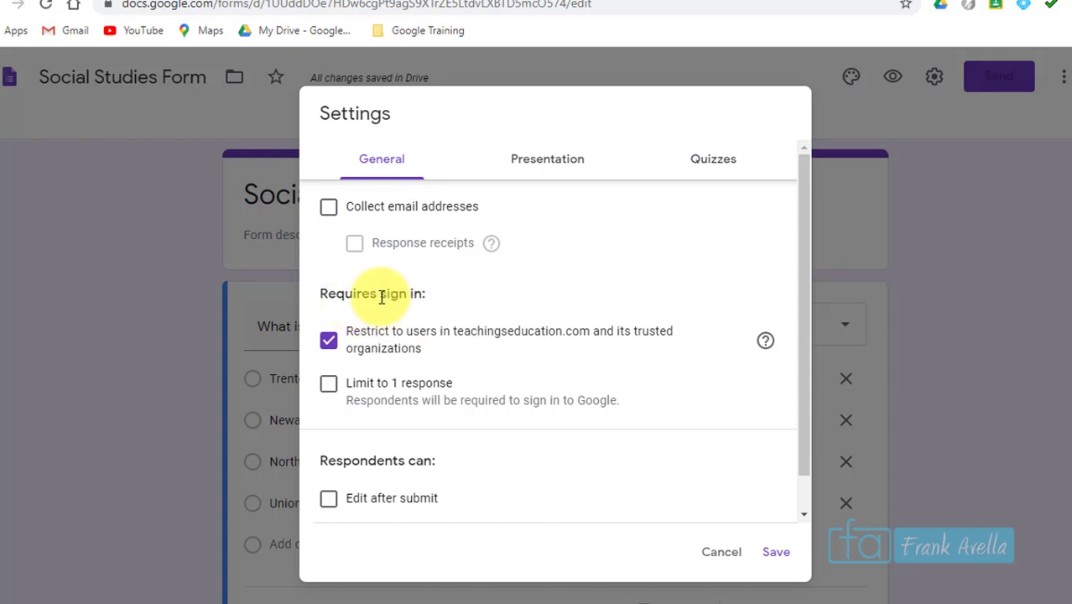
left_click(329, 342)
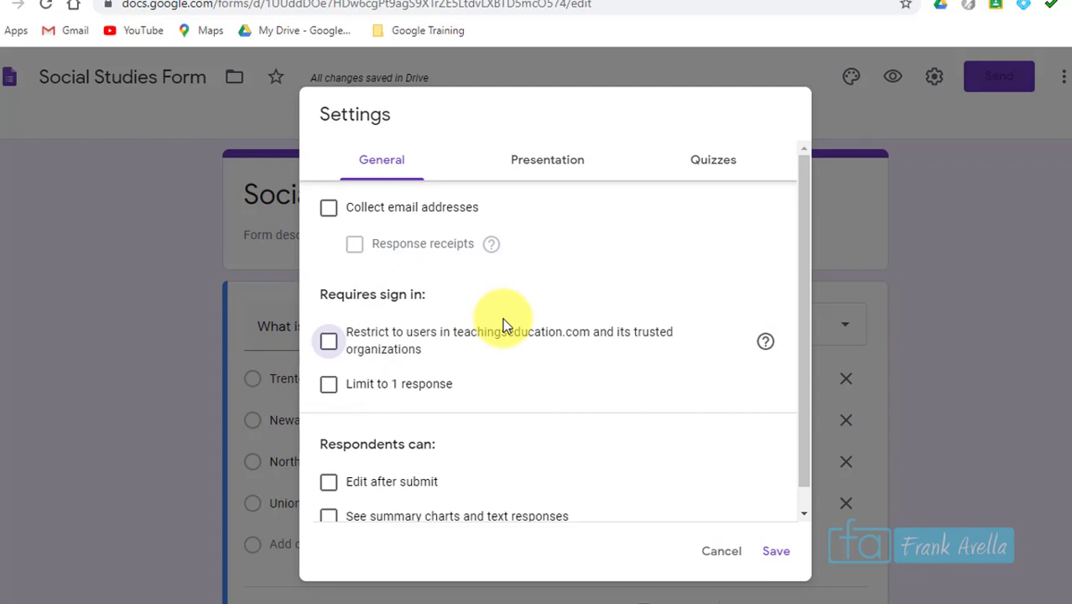
left_click(332, 346)
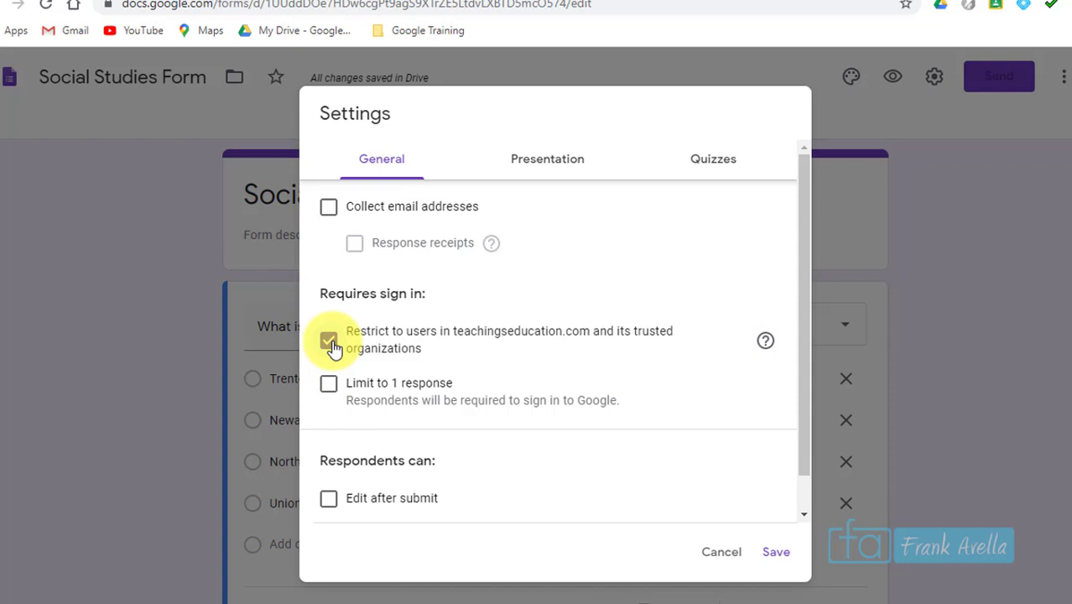
left_click(331, 344)
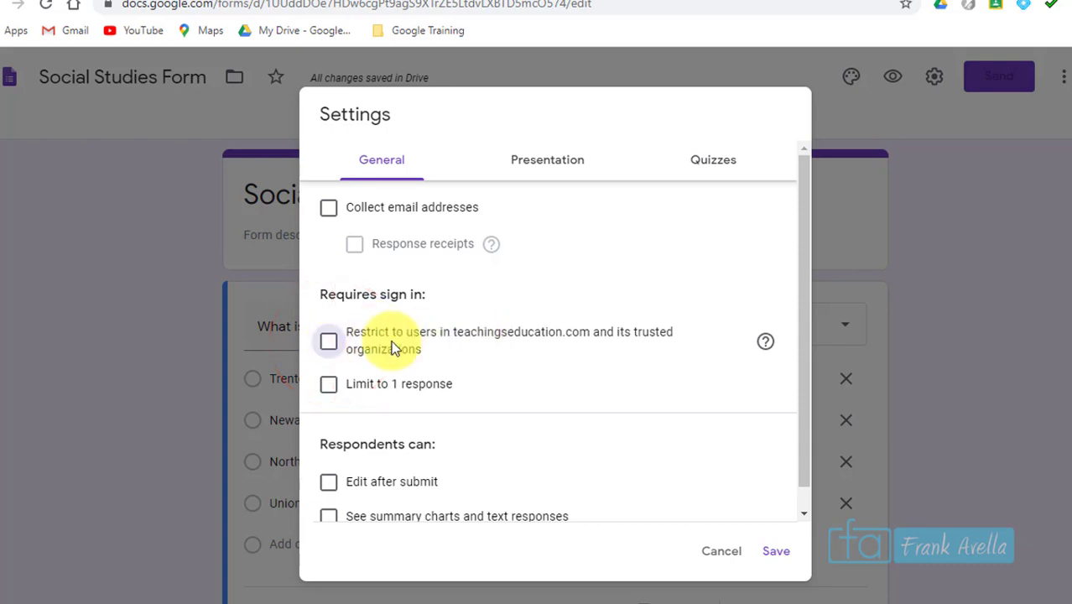
left_click(328, 342)
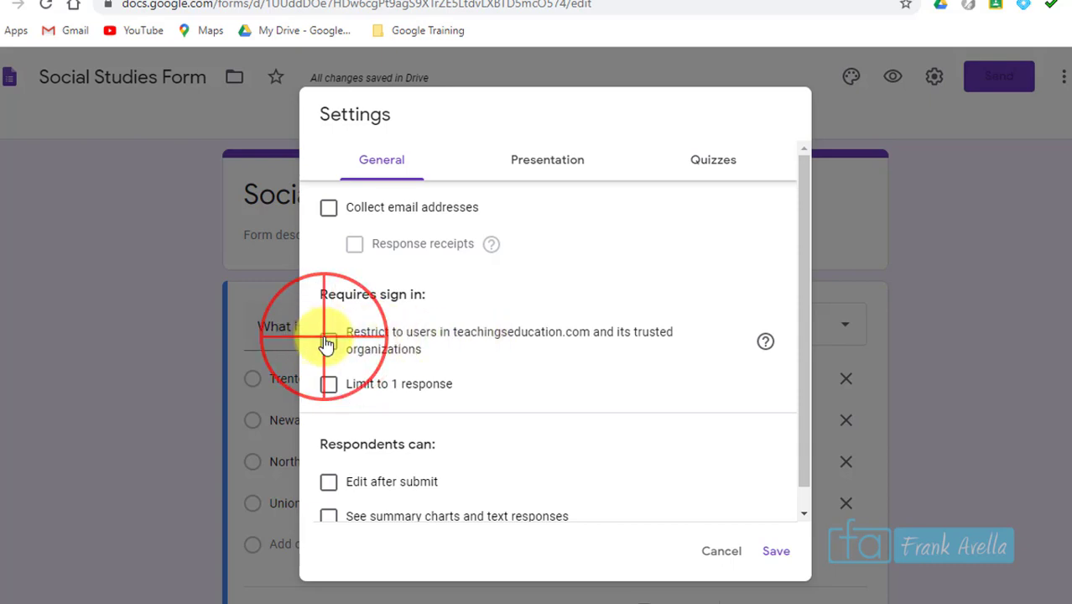
left_click(776, 553)
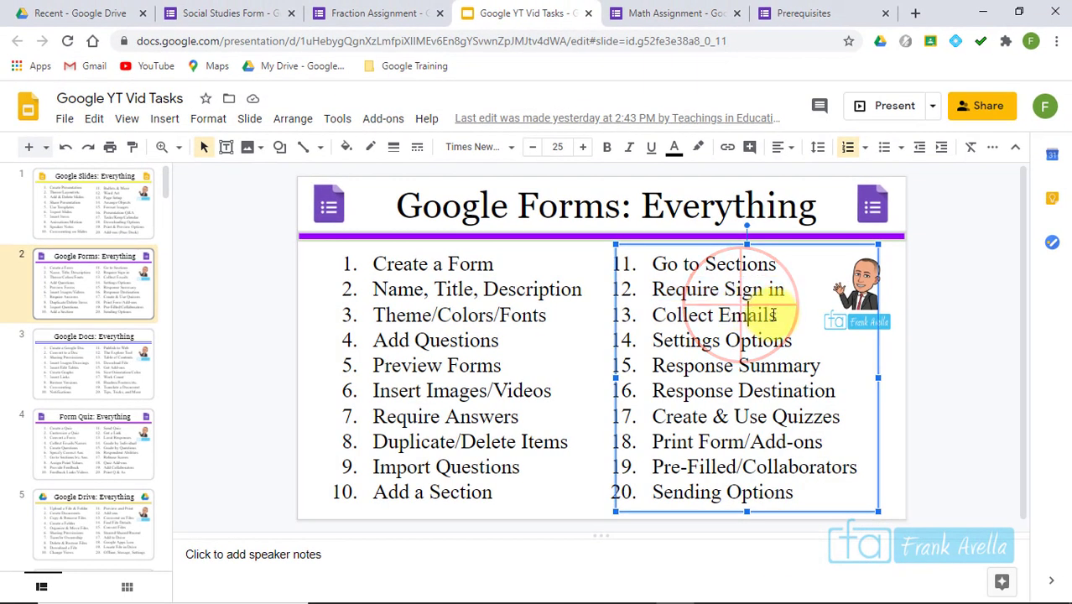
- Switch to the Google YT Vid Tasks presentation in Google Slides and highlight the item "Collect Emails" in the Forms list
left_click(777, 316)
left_click(655, 314, "shift")
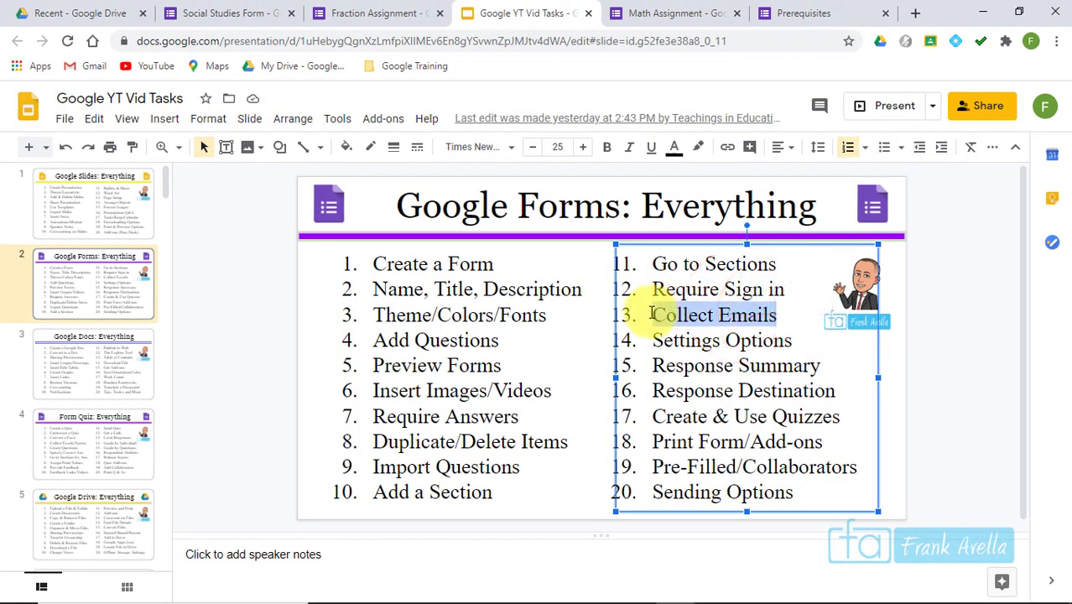
left_click(675, 303)
- Switch to the Social Studies Form in Google Forms and set it to collect email addresses with response receipts always sent
left_click(234, 15)
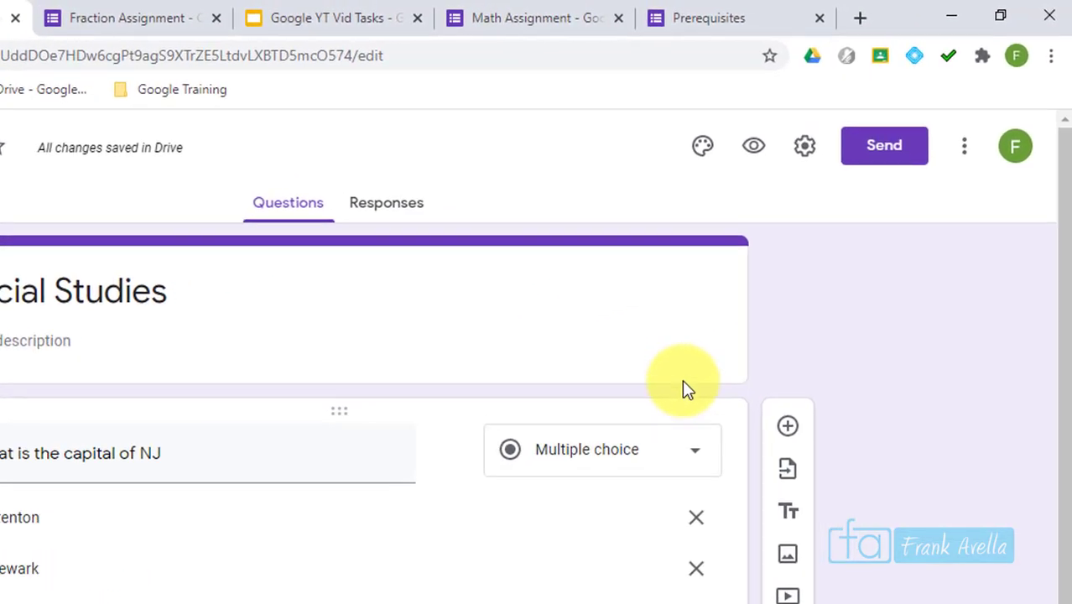
left_click(804, 147)
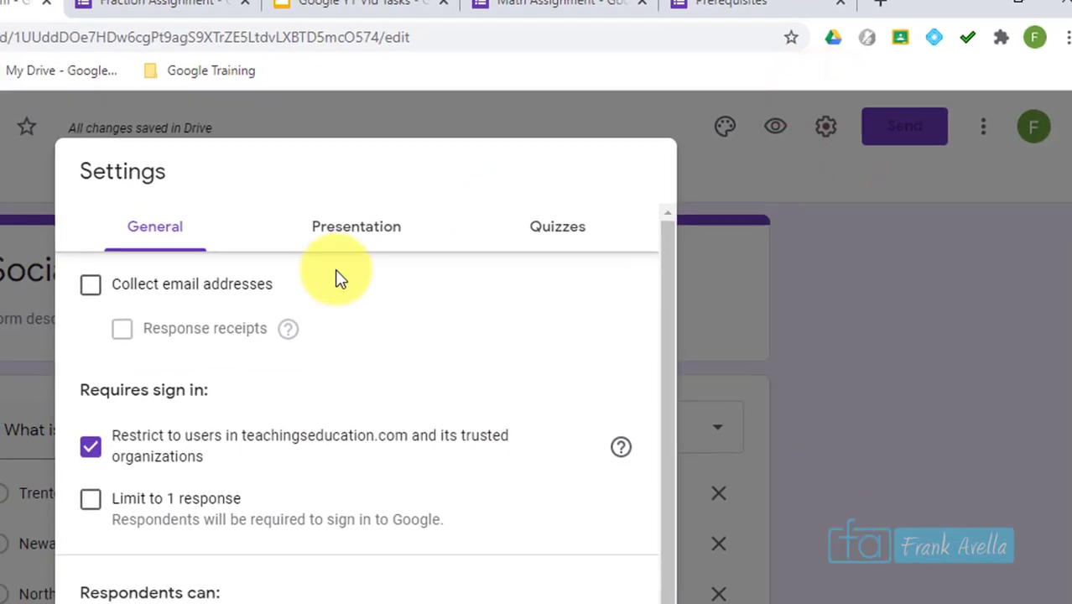
left_click(138, 231)
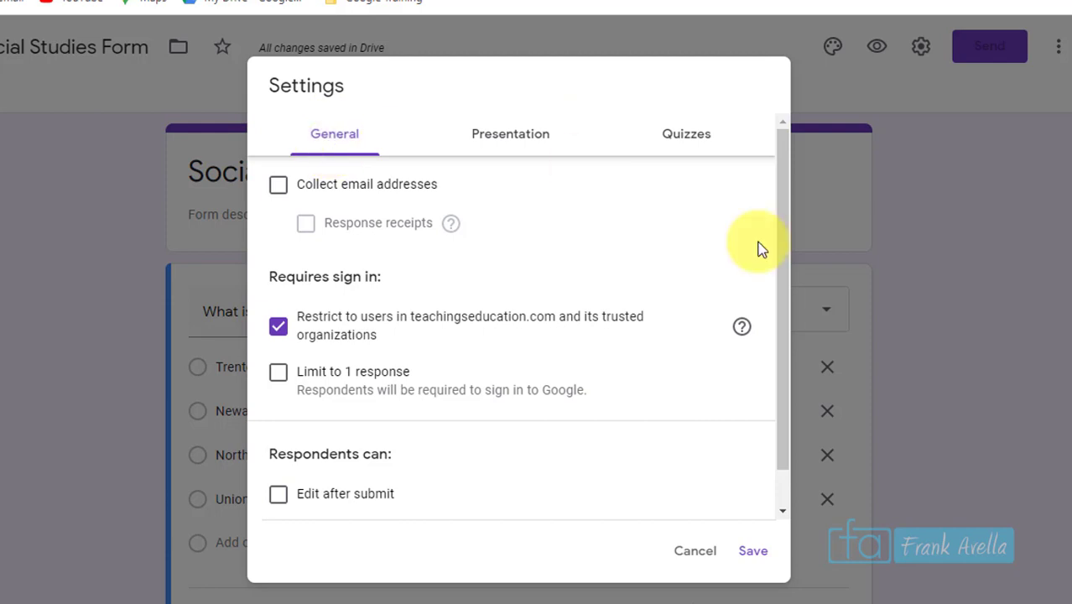
left_click(790, 329)
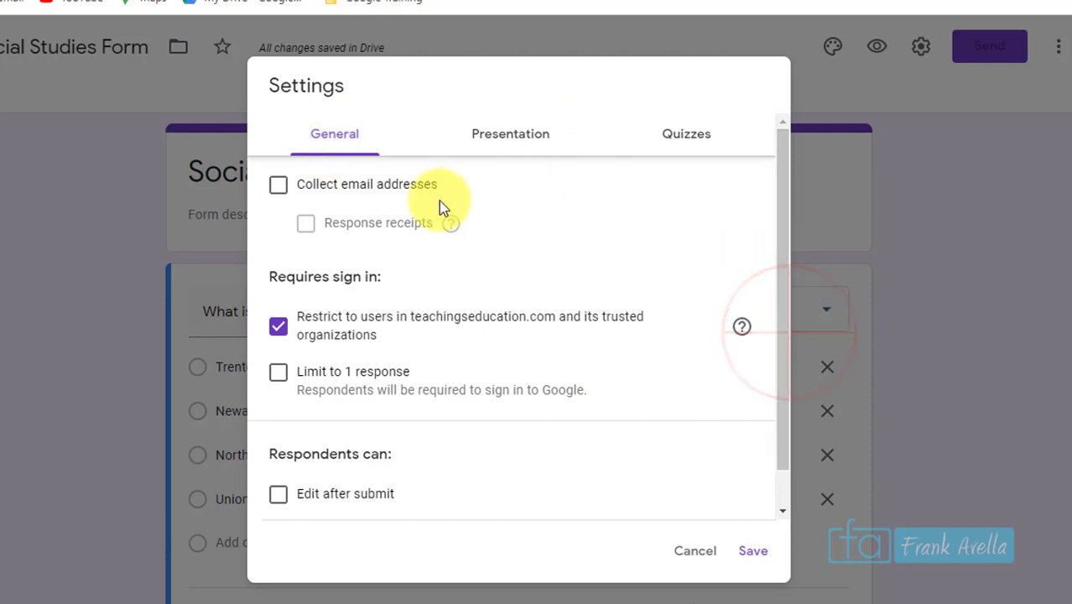
left_click(276, 186)
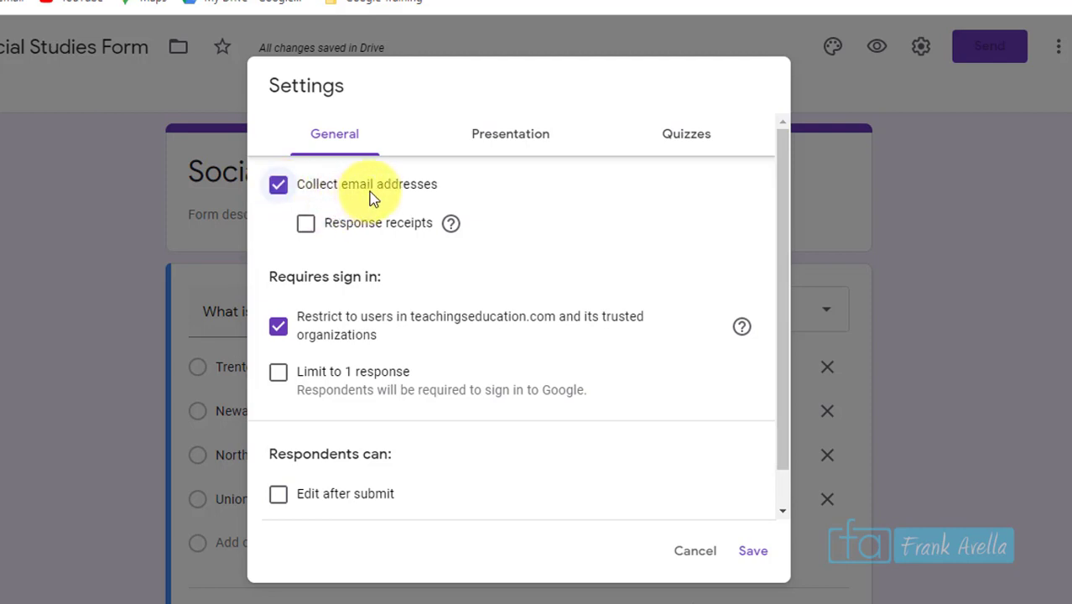
left_click(306, 227)
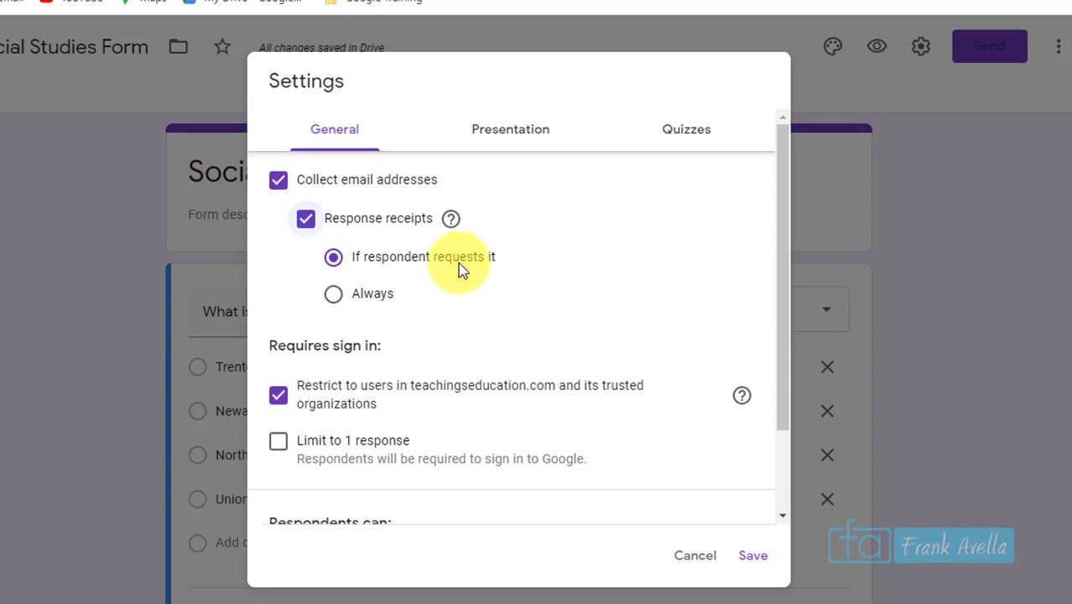
left_click(332, 295)
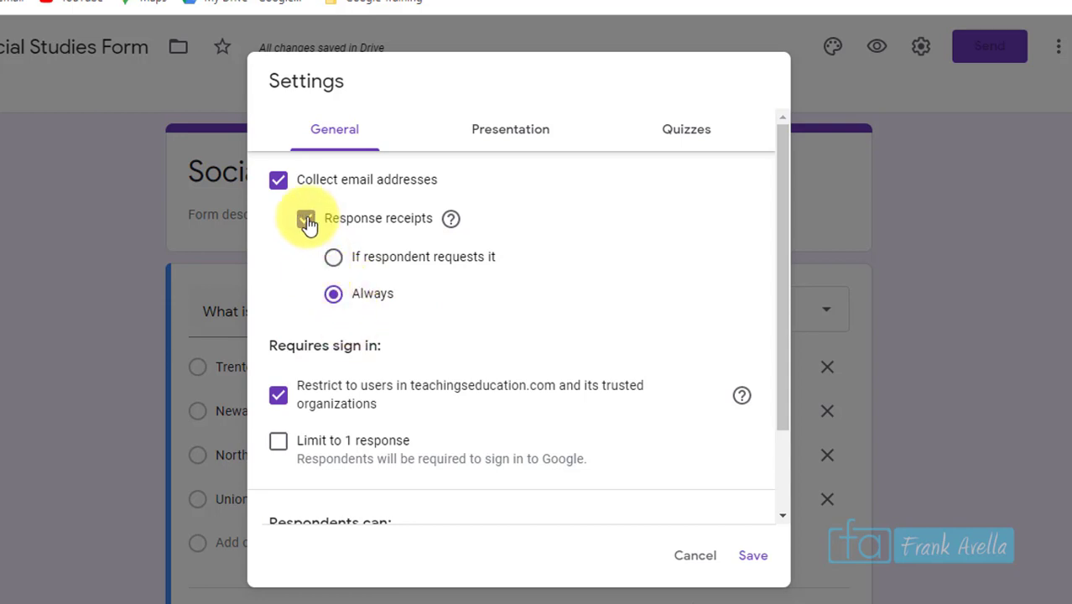
- Toggle email collection, leave it on with response receipts sent if the respondent requests it, and save the settings
left_click(277, 182)
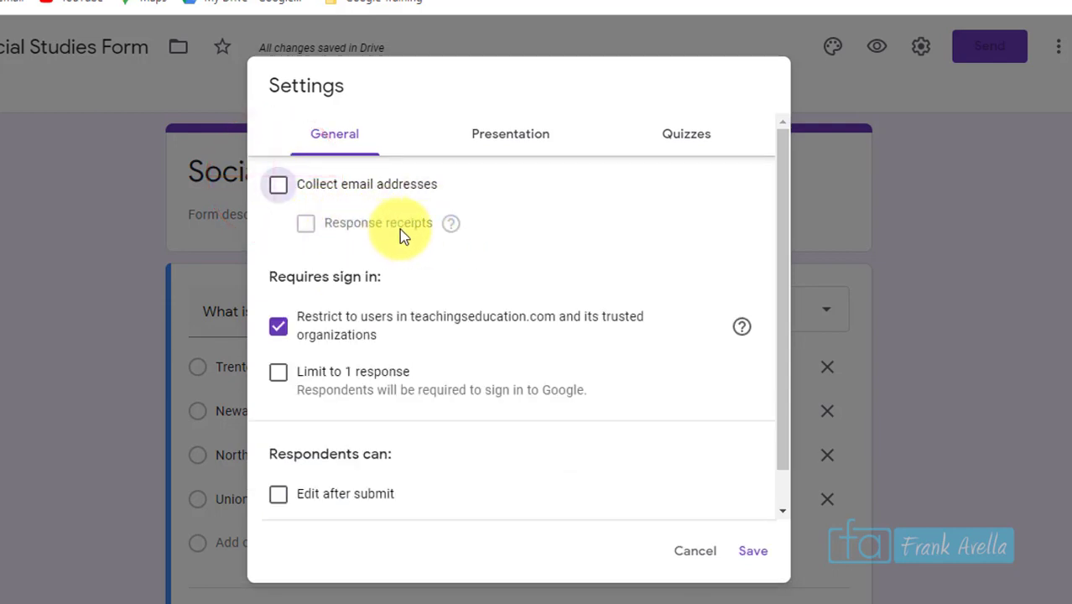
left_click(278, 187)
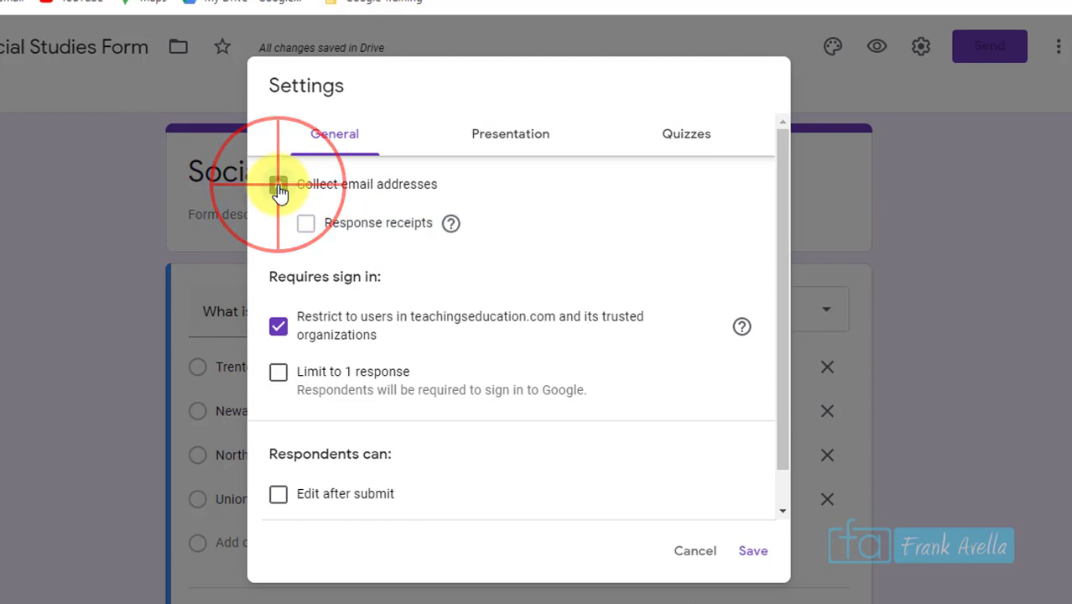
left_click(307, 228)
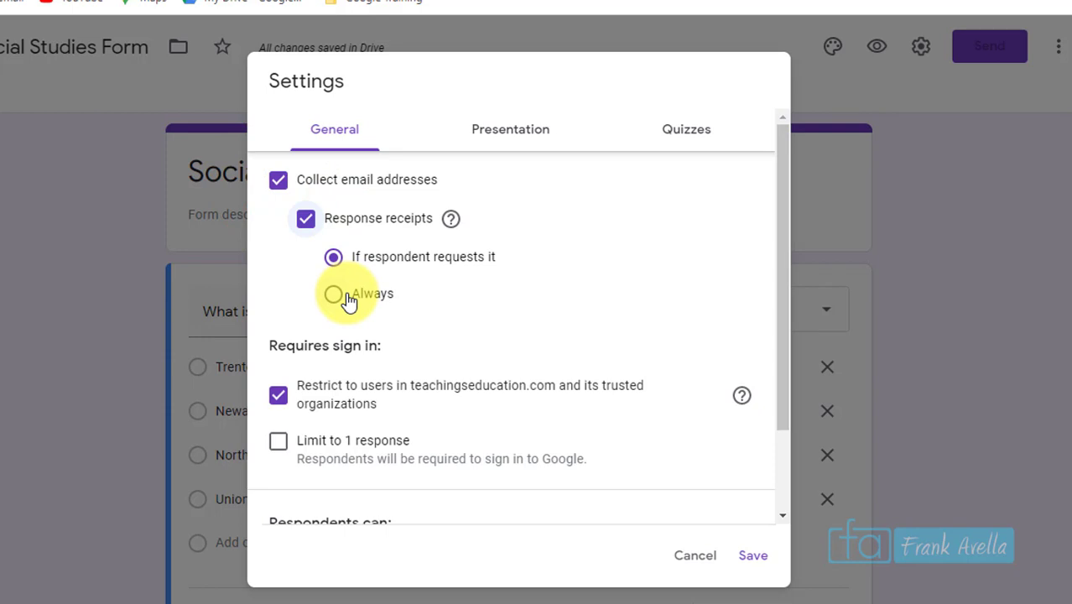
left_click(278, 181)
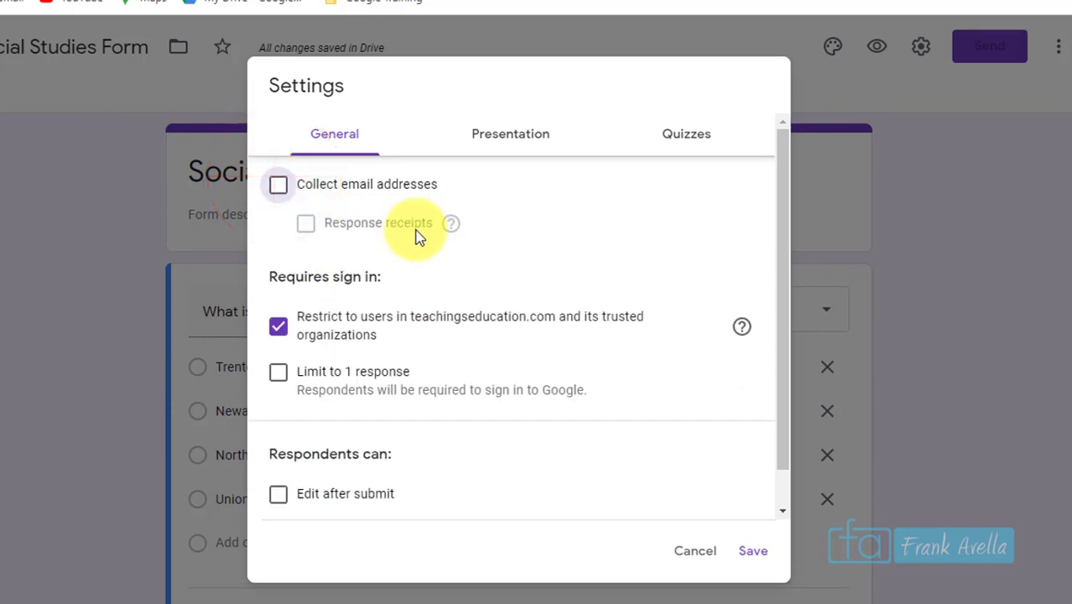
left_click(278, 193)
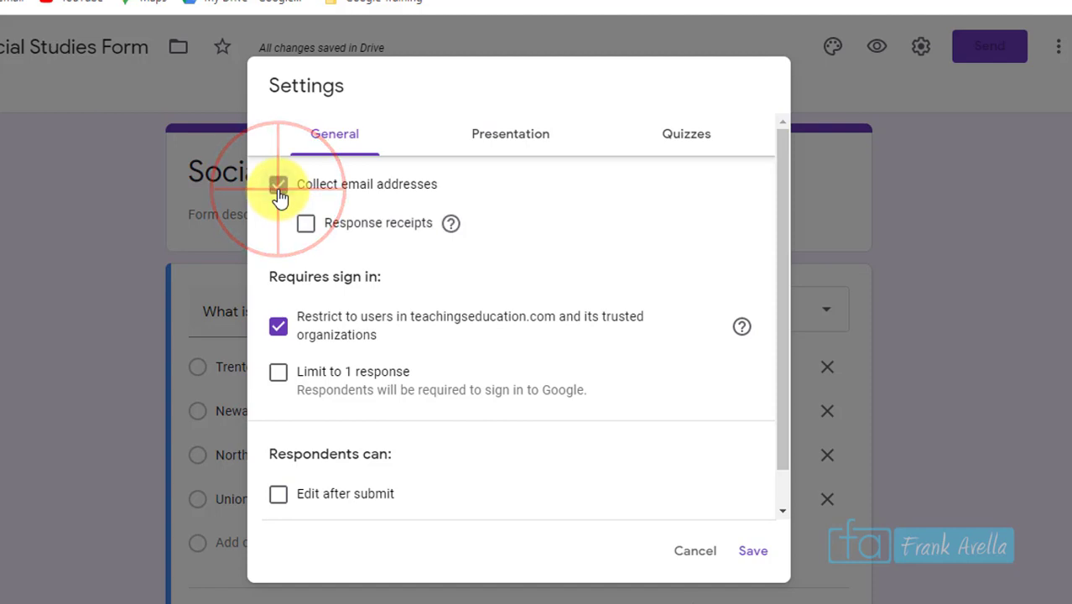
left_click(317, 232)
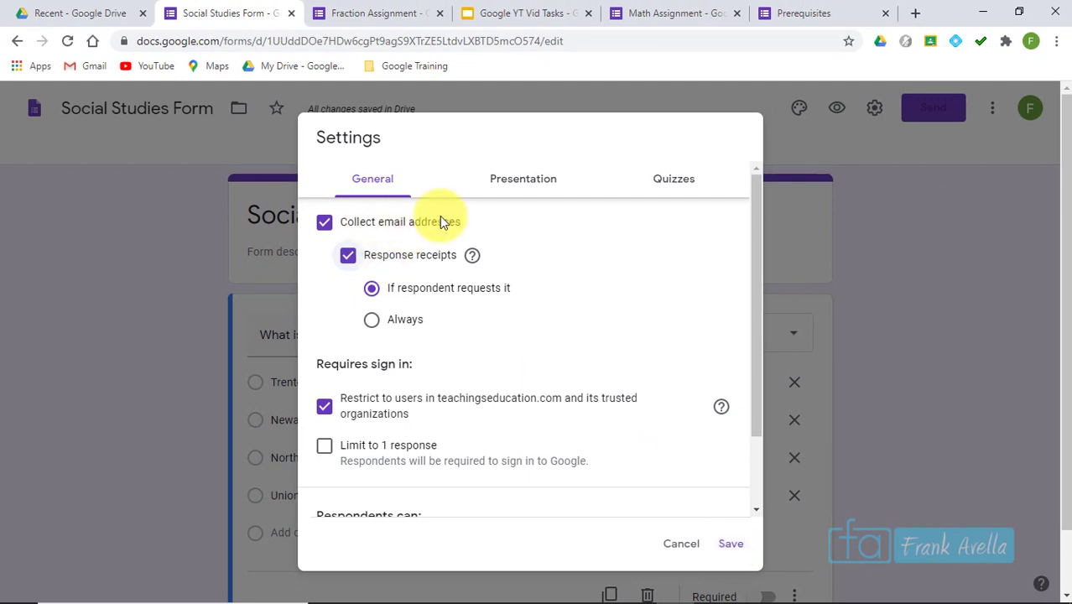
left_click(742, 555)
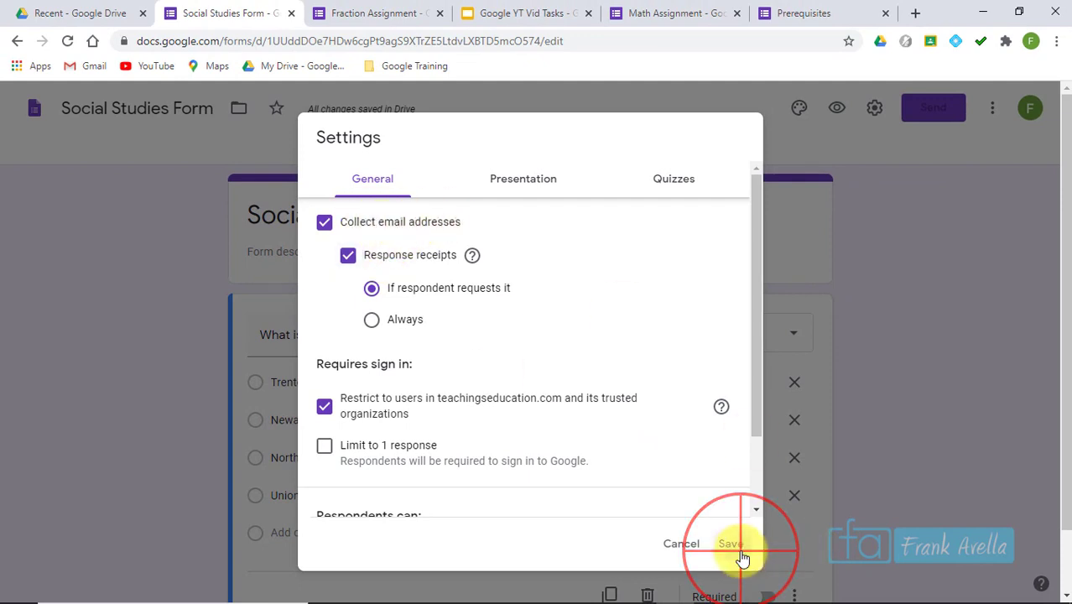
- Preview the form, answer North Bergen, toggle the response-copy option, and highlight the notice about recording the email address
left_click(836, 109)
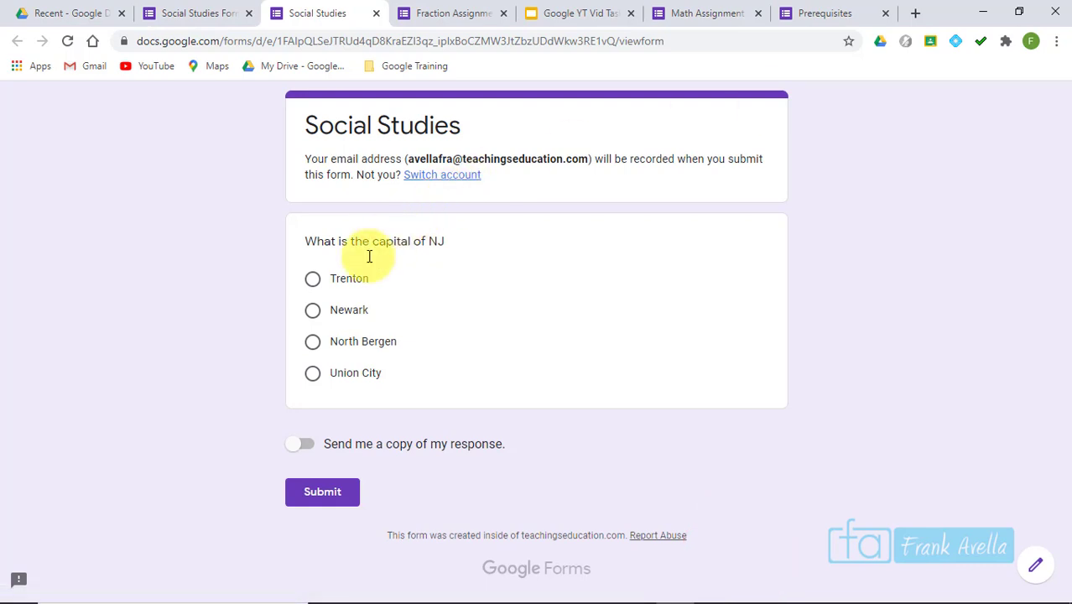
left_click(312, 343)
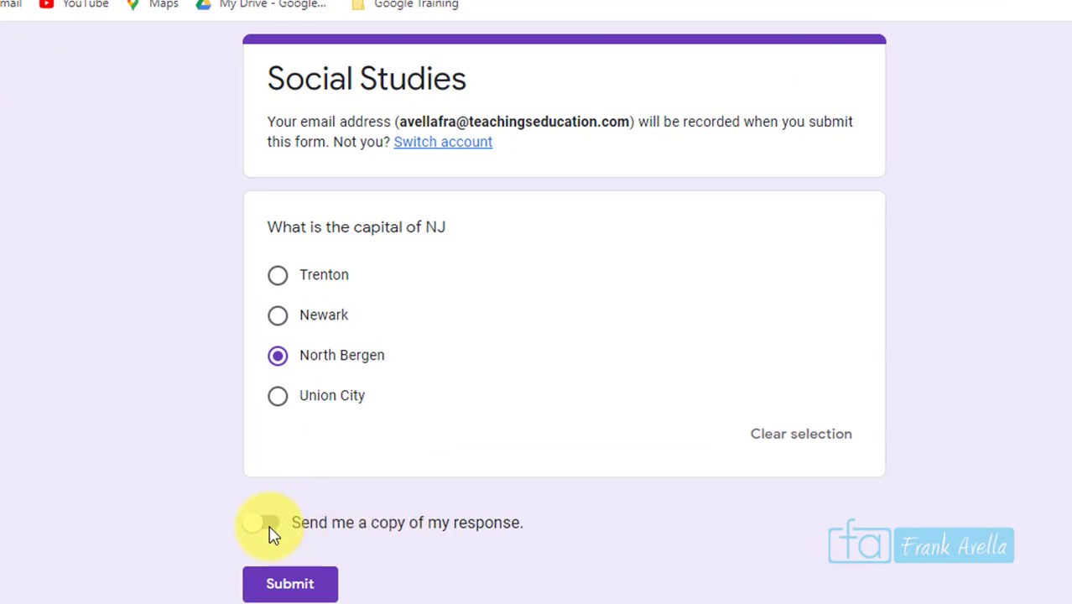
left_click(265, 525)
left_click(261, 526)
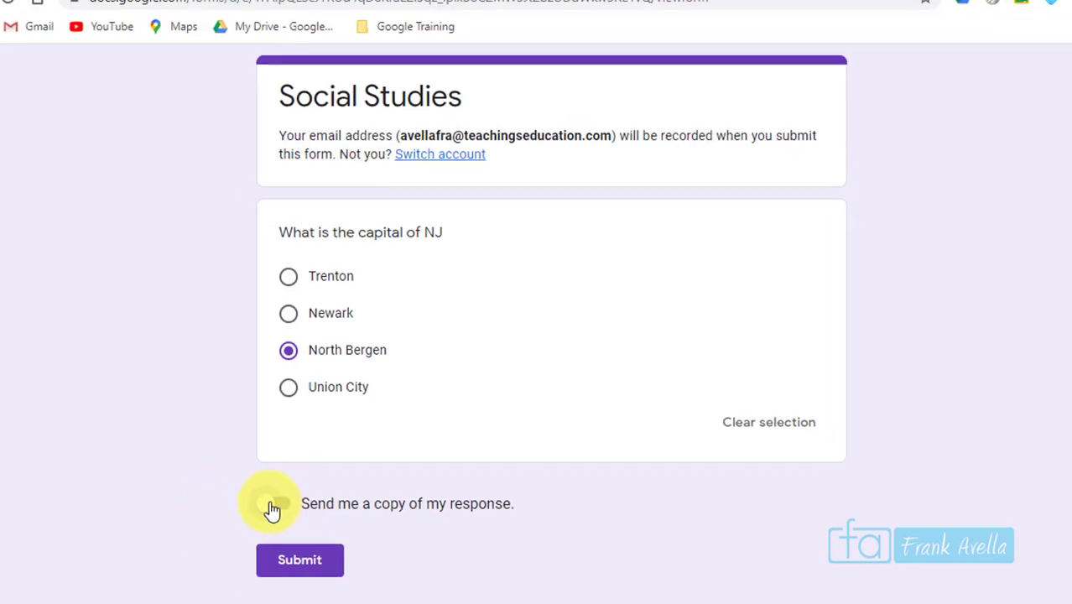
left_click(272, 506)
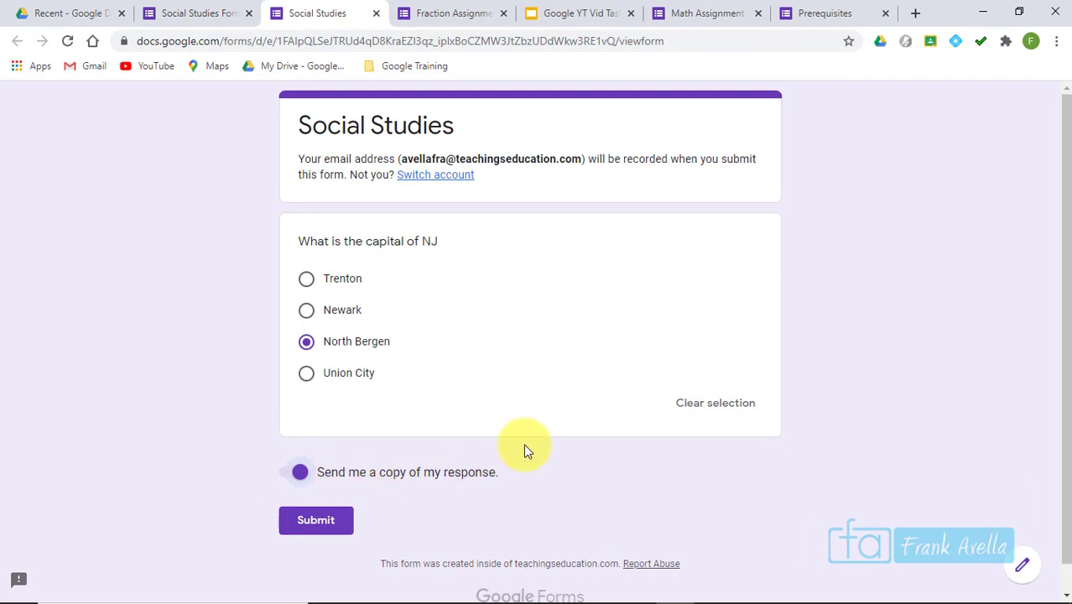
left_click(293, 481)
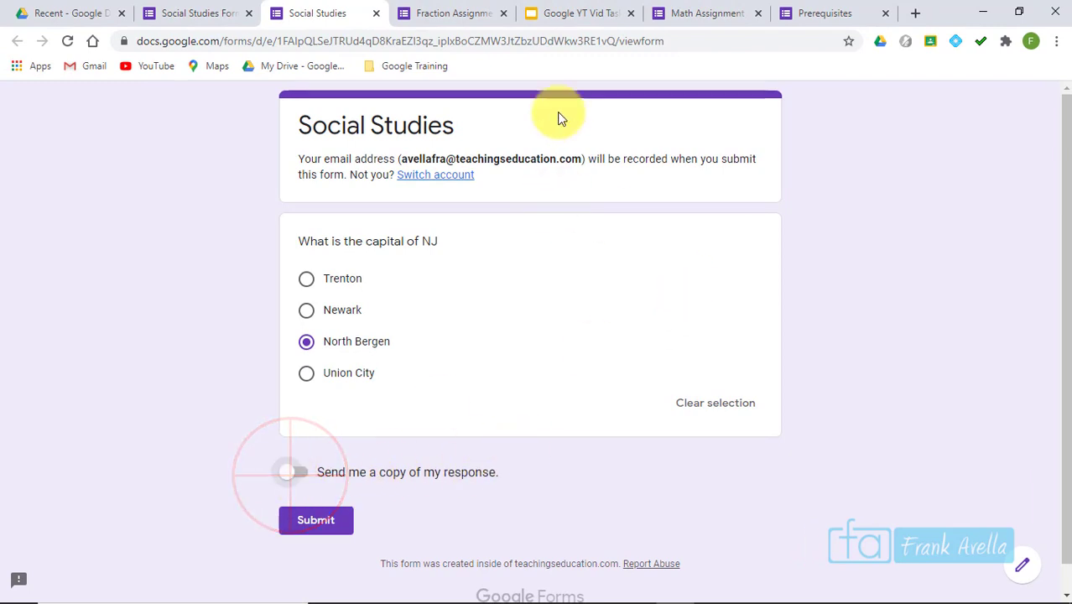
left_click(379, 17)
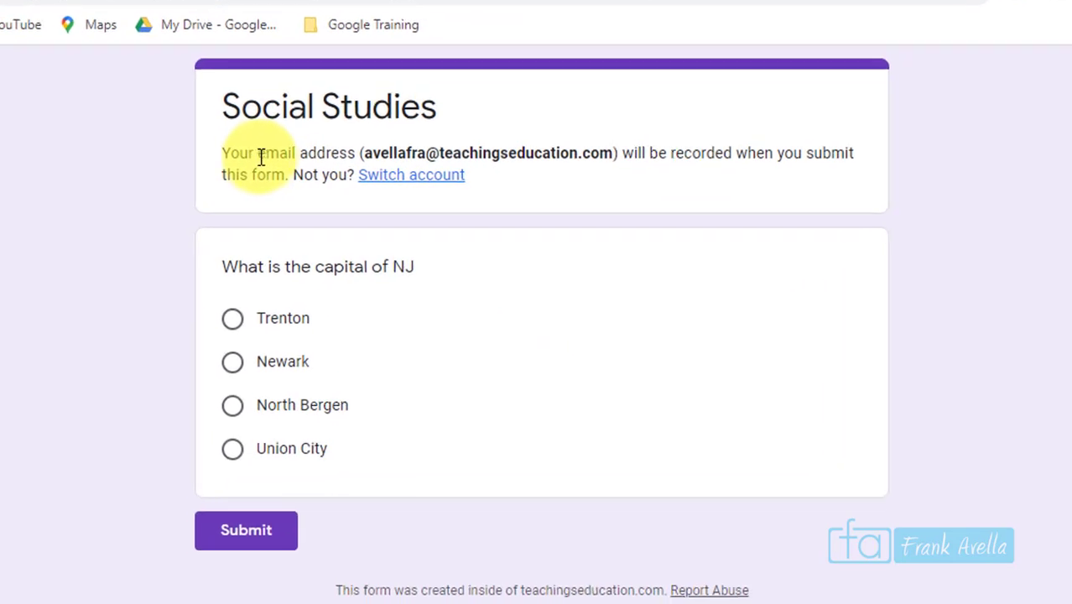
left_click_drag(206, 154, 288, 170)
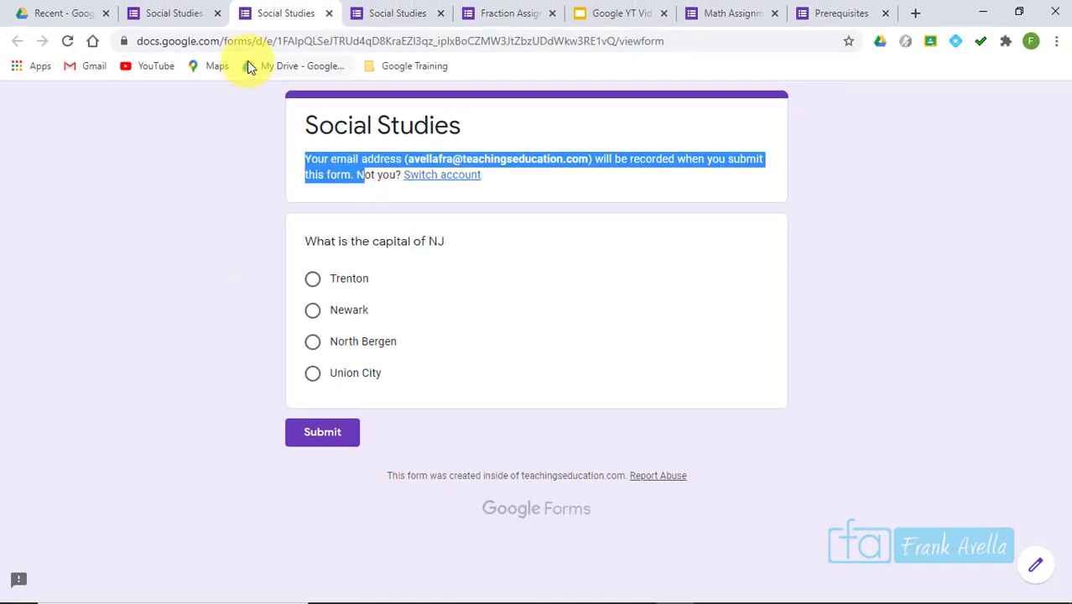
- Turn off email address collection in the Social Studies Form's settings, save, and preview the form again
left_click(159, 14)
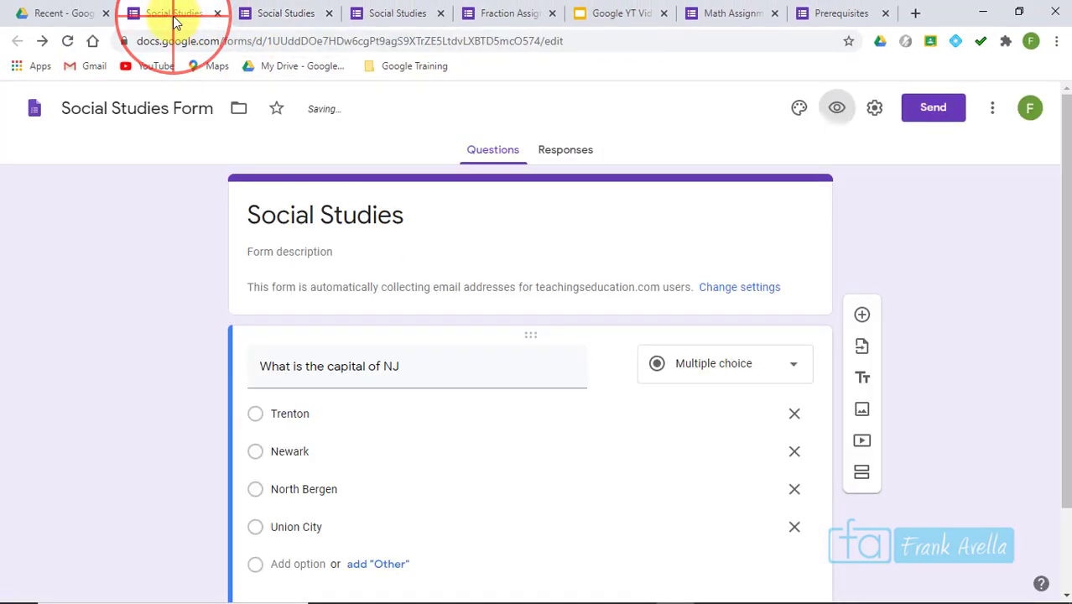
left_click(874, 109)
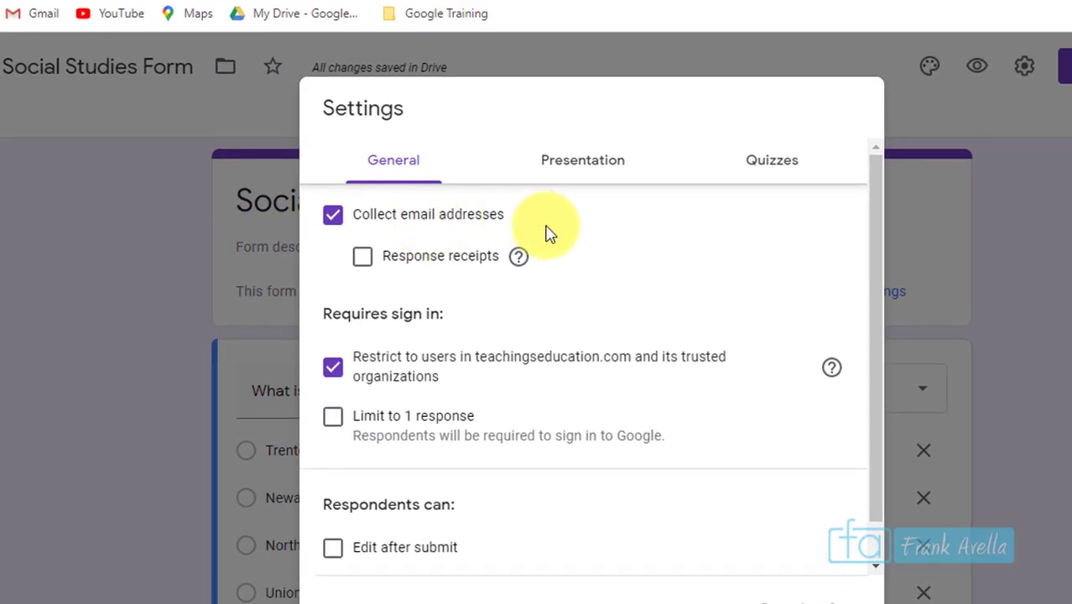
left_click(333, 215)
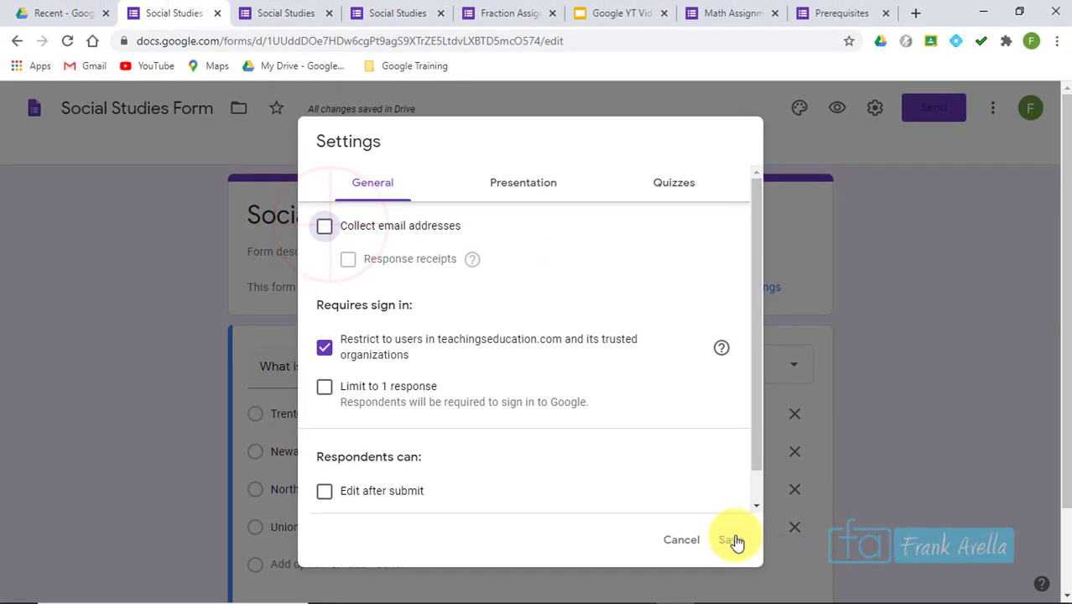
left_click(794, 579)
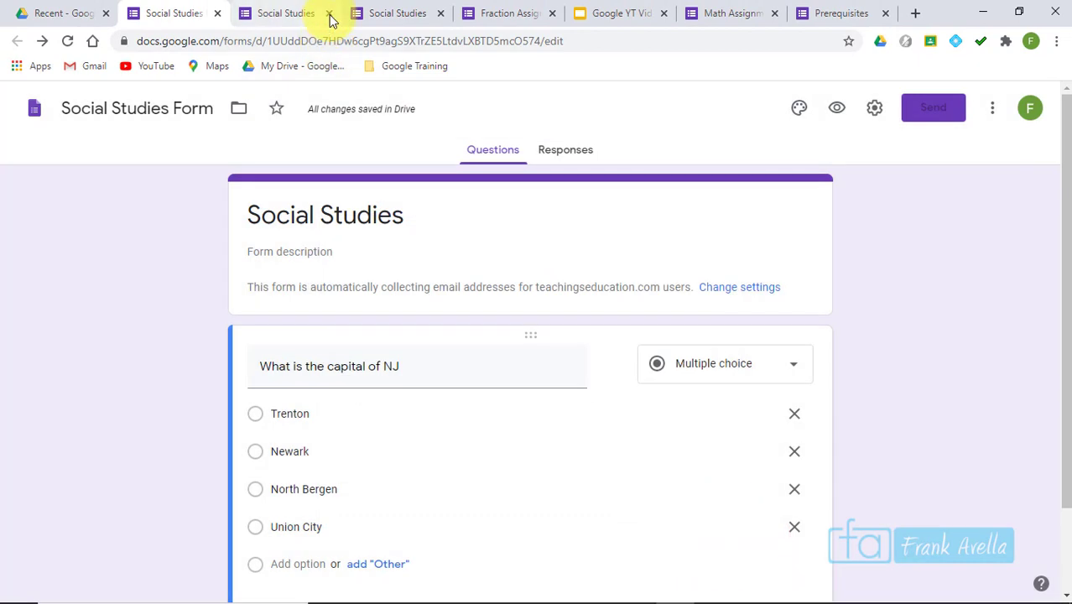
left_click(328, 13)
left_click(839, 109)
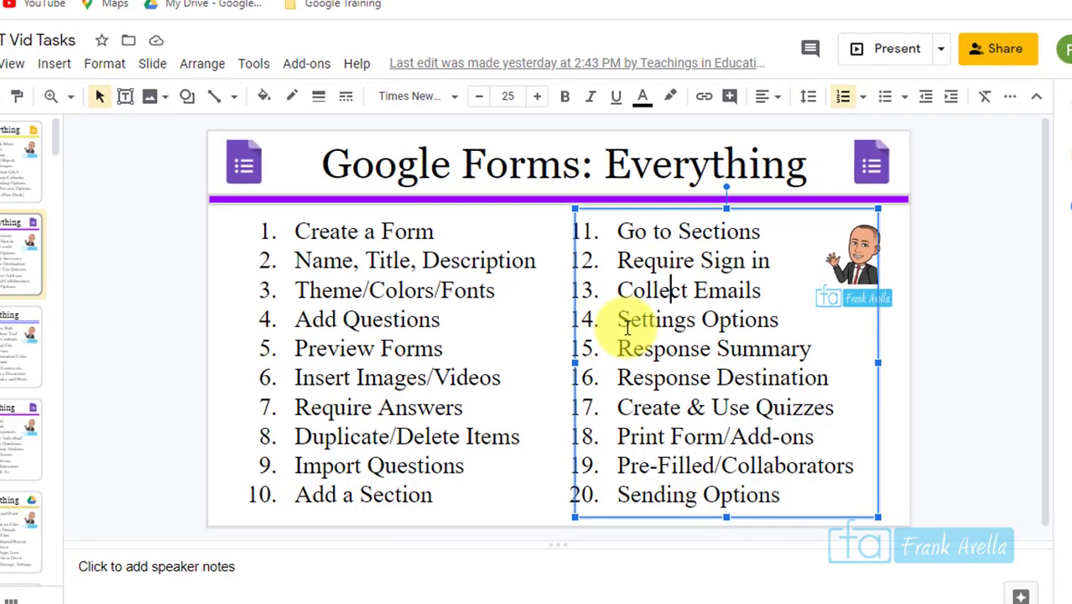
- Highlight "Settings Options" in the Google YT Vid Tasks presentation's Forms list, and open the Social Studies Form's settings in Google Forms
left_click(596, 307)
left_click_drag(695, 304, 789, 307)
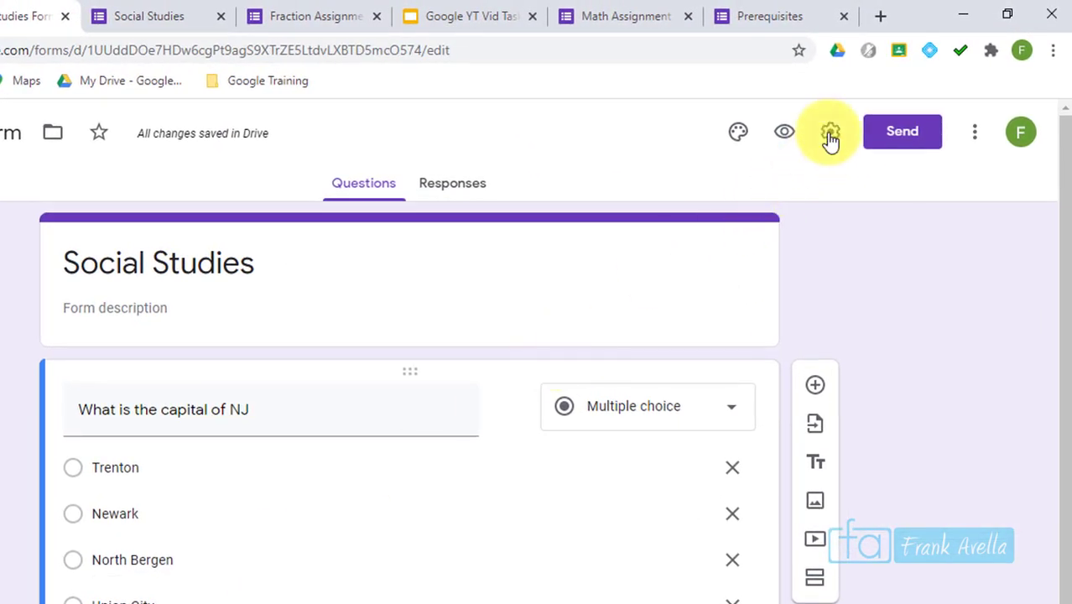
left_click(830, 136)
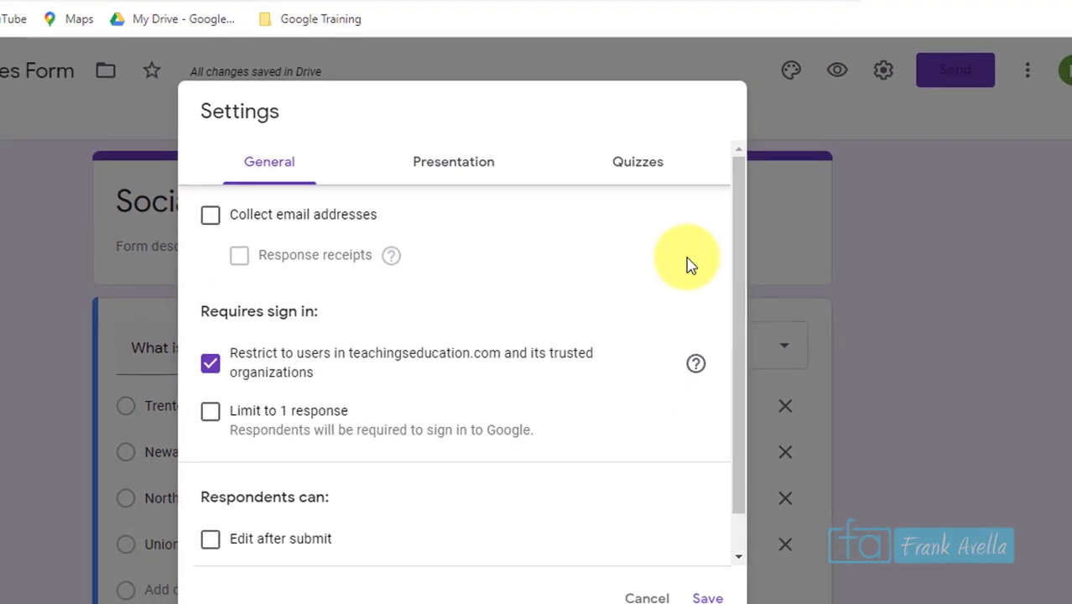
- Limit the form to 1 response, let respondents edit after submit and see summary charts and text responses, and save
left_click_drag(737, 210, 757, 382)
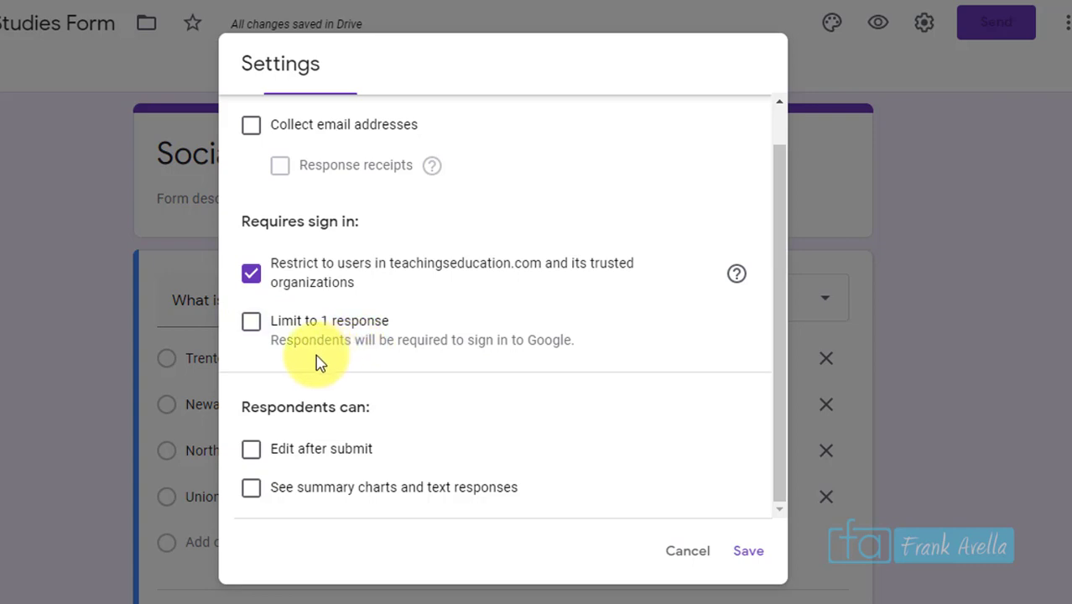
left_click_drag(271, 349, 584, 342)
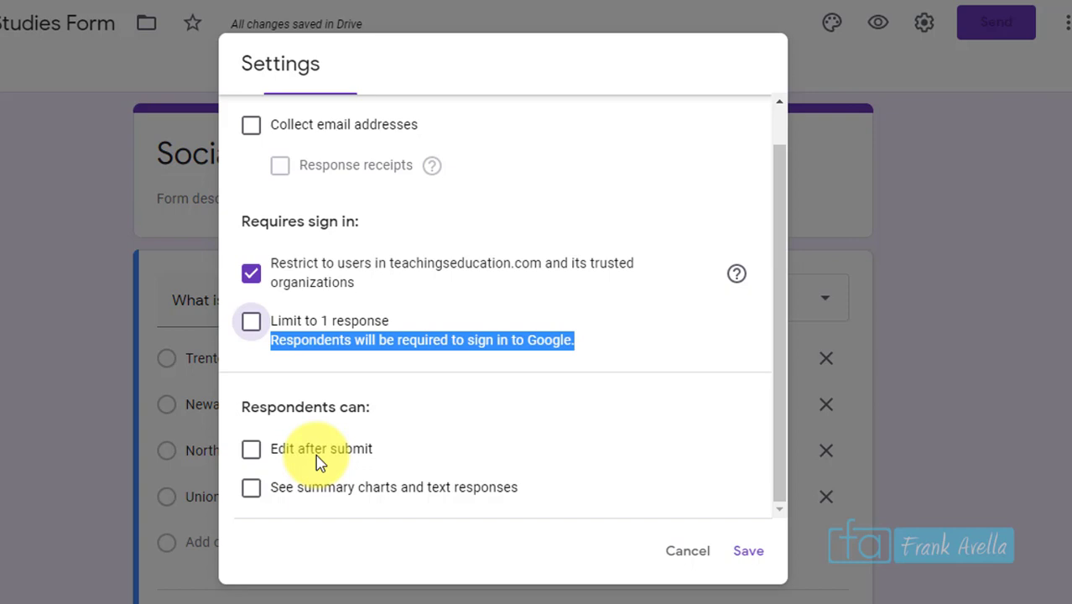
left_click(251, 453)
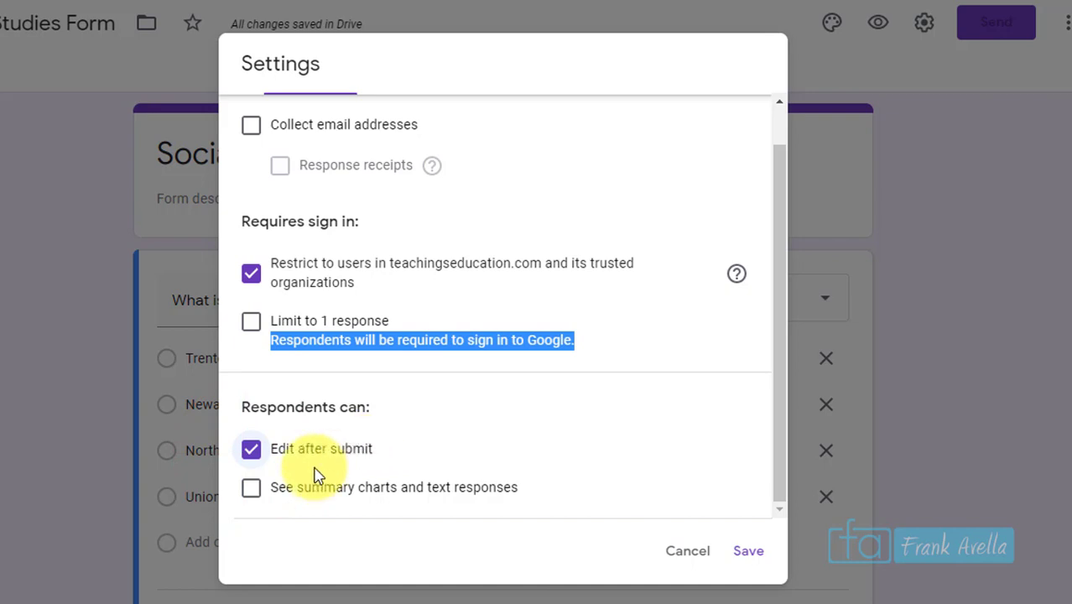
left_click(252, 493)
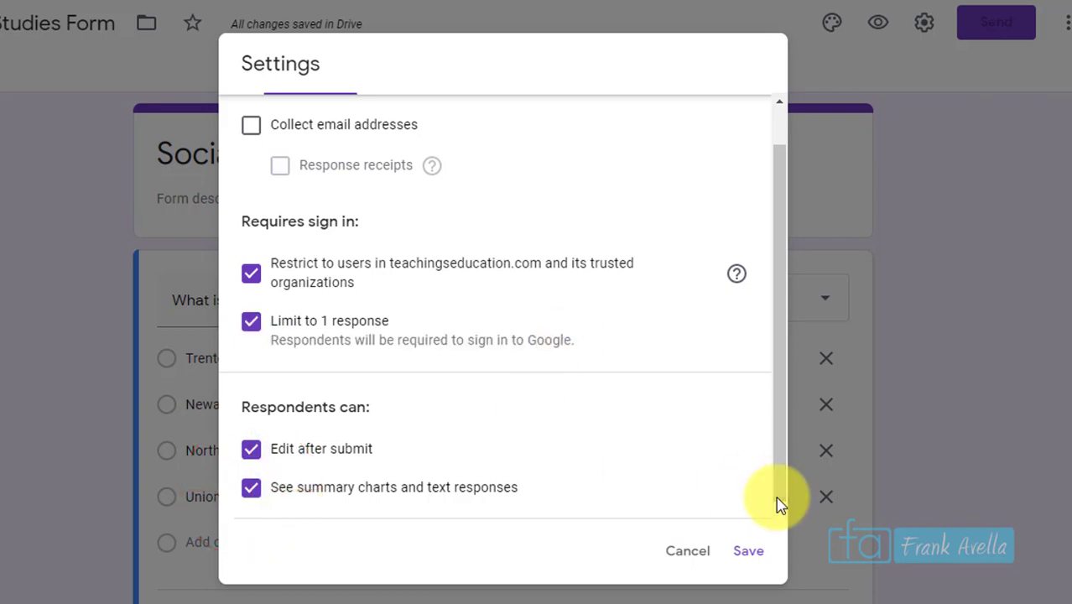
left_click(752, 553)
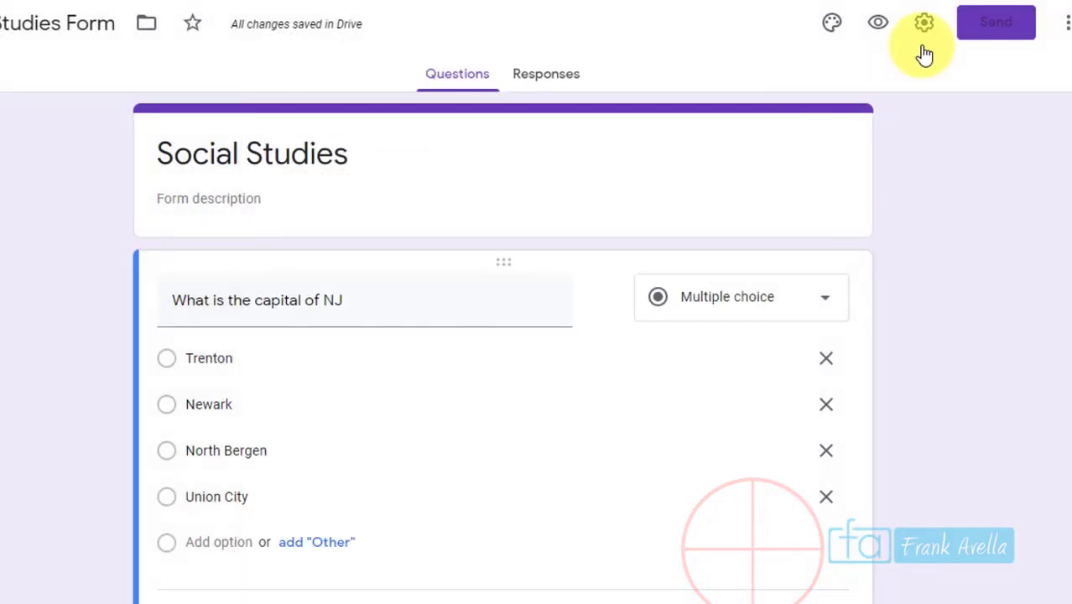
- Turn on the progress bar and shuffled question order in the Social Studies Form's presentation settings
left_click(925, 25)
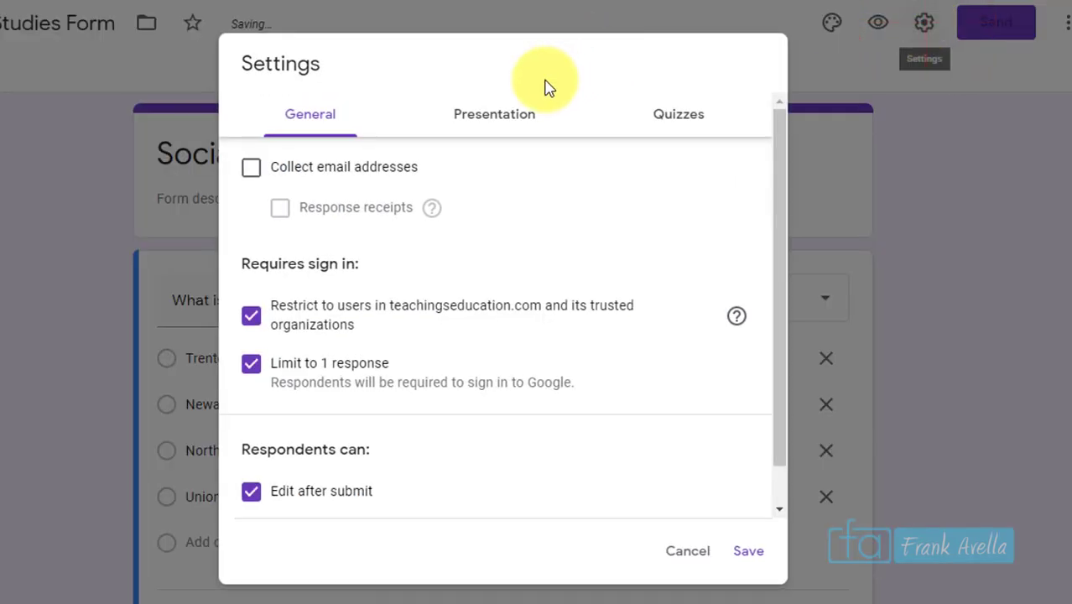
left_click(514, 109)
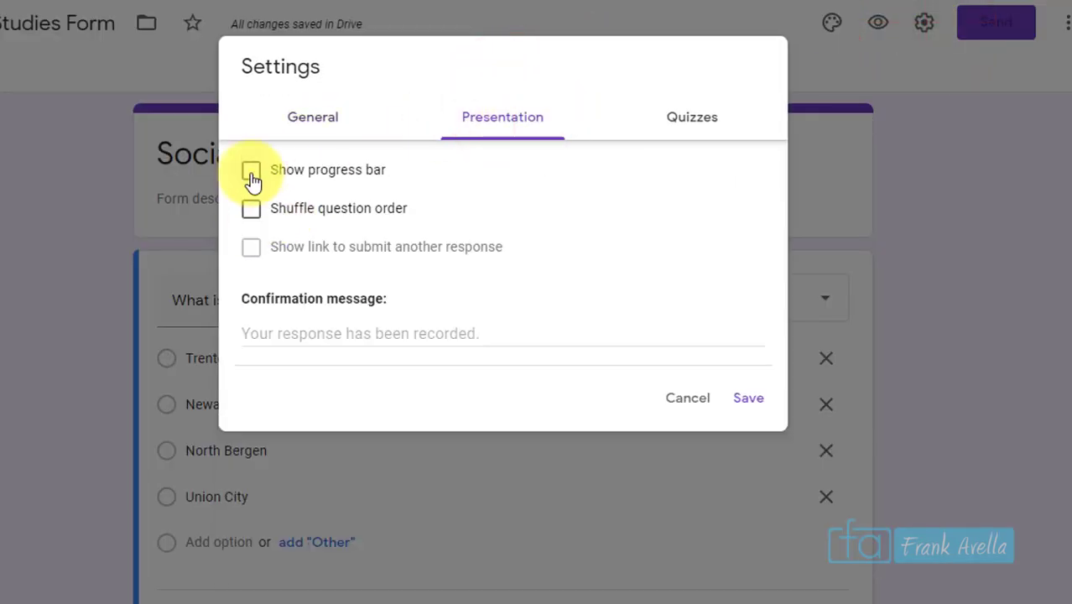
left_click(252, 173)
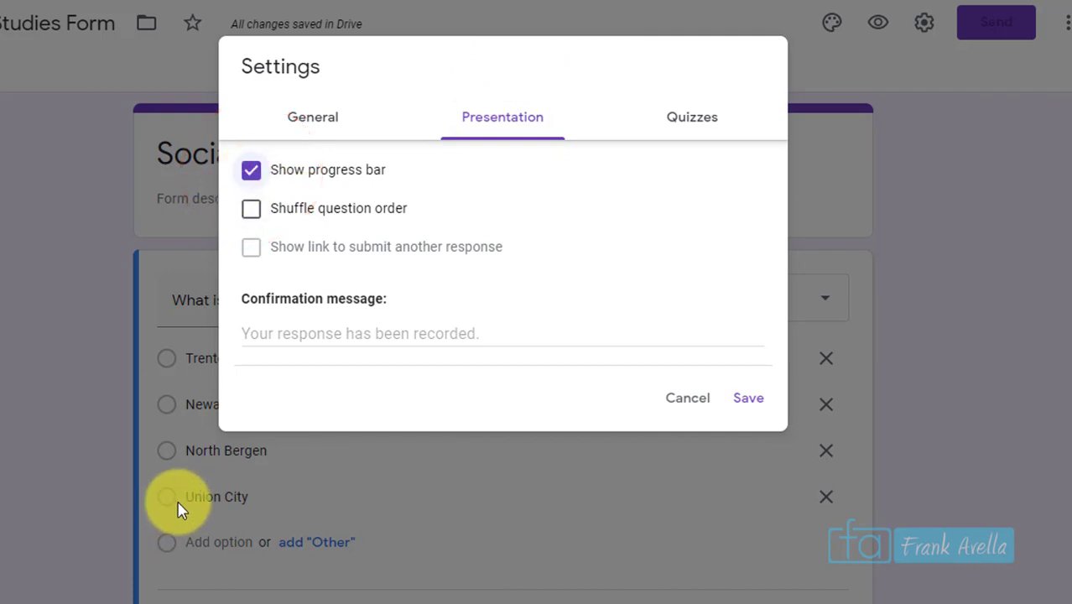
left_click(252, 211)
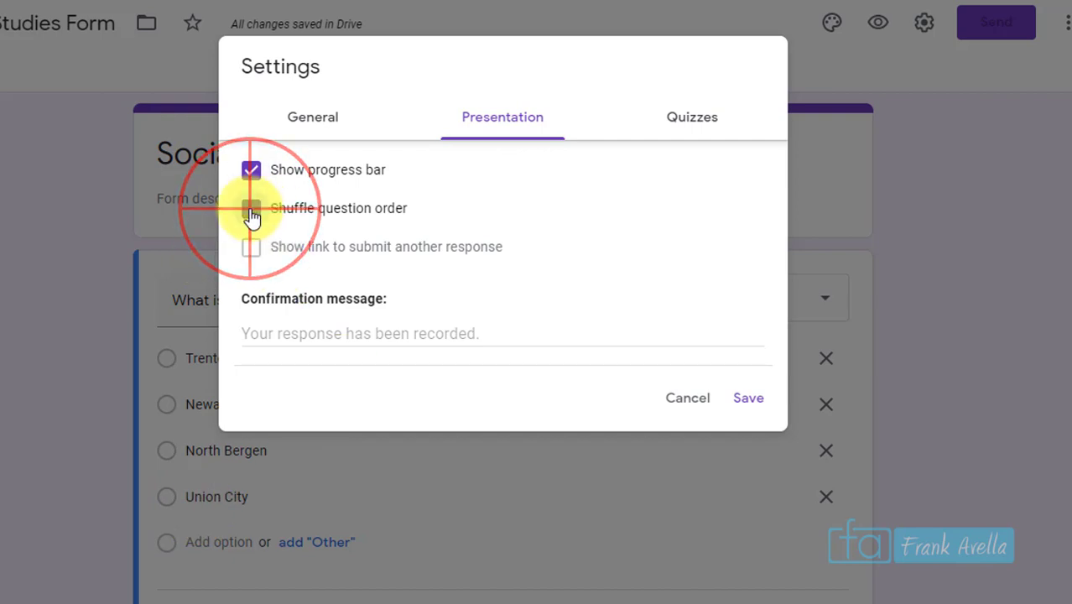
- Set the form's confirmation message to "Thank you for filling out this form"
left_click(339, 334)
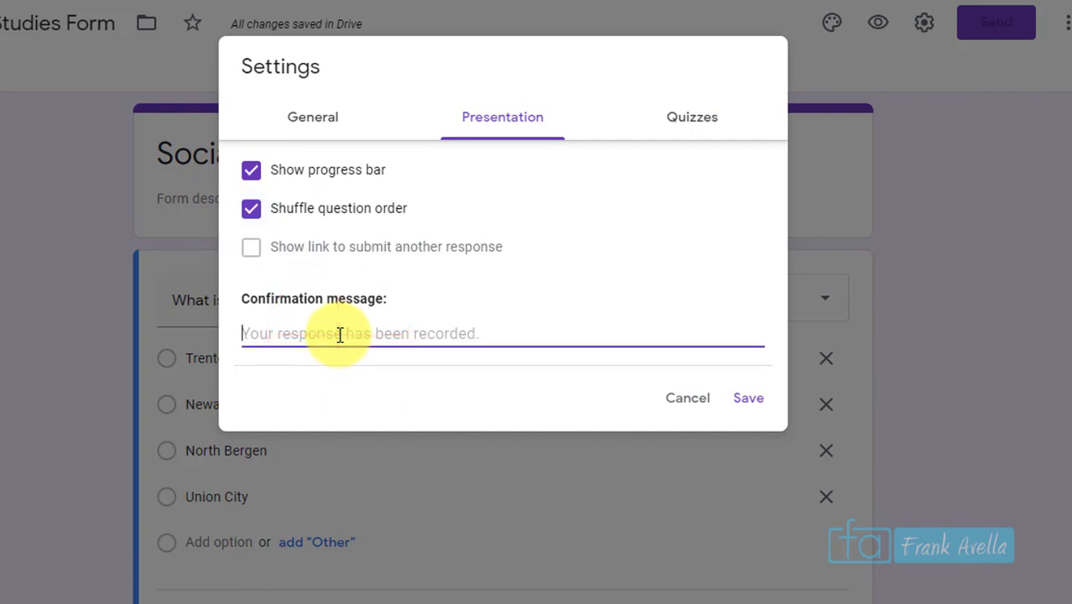
type("Thank you for fi")
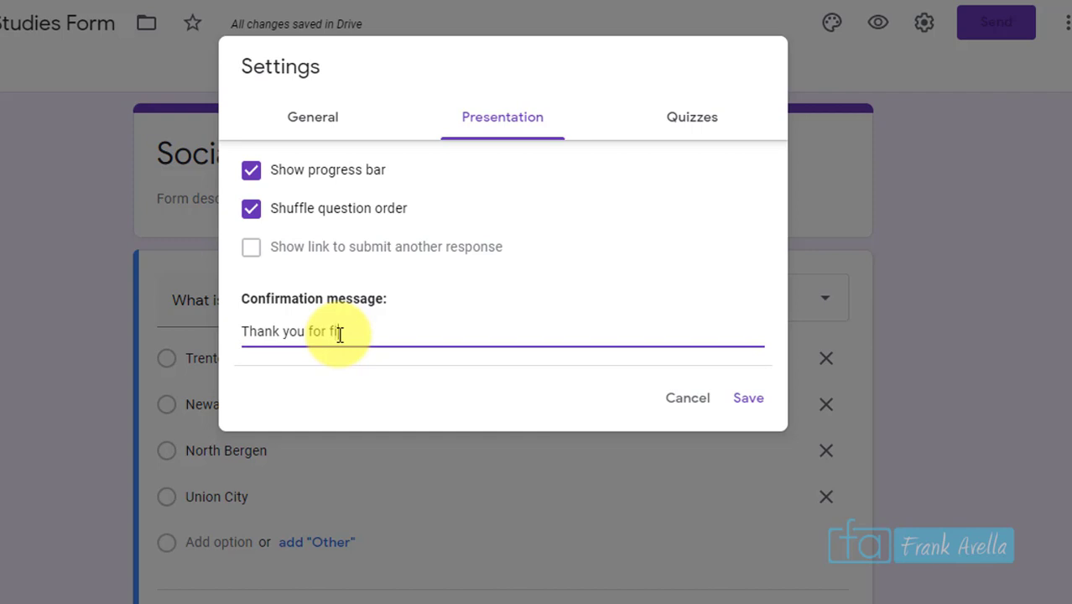
type("lling out this form")
left_click(500, 328)
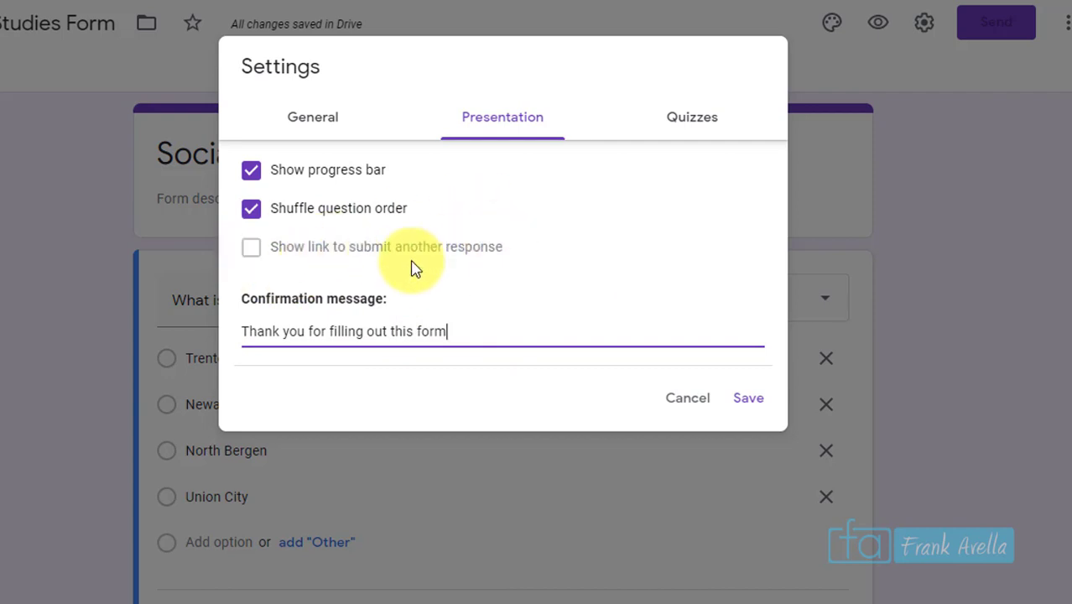
- Remove the limit to 1 response and show the link to submit another response
left_click(257, 246)
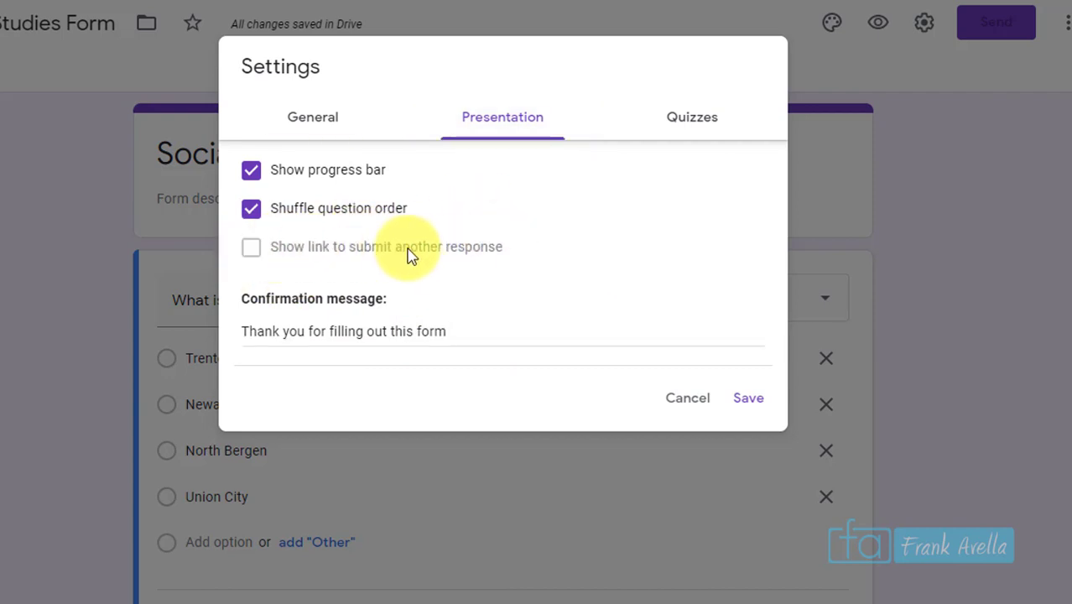
left_click(323, 118)
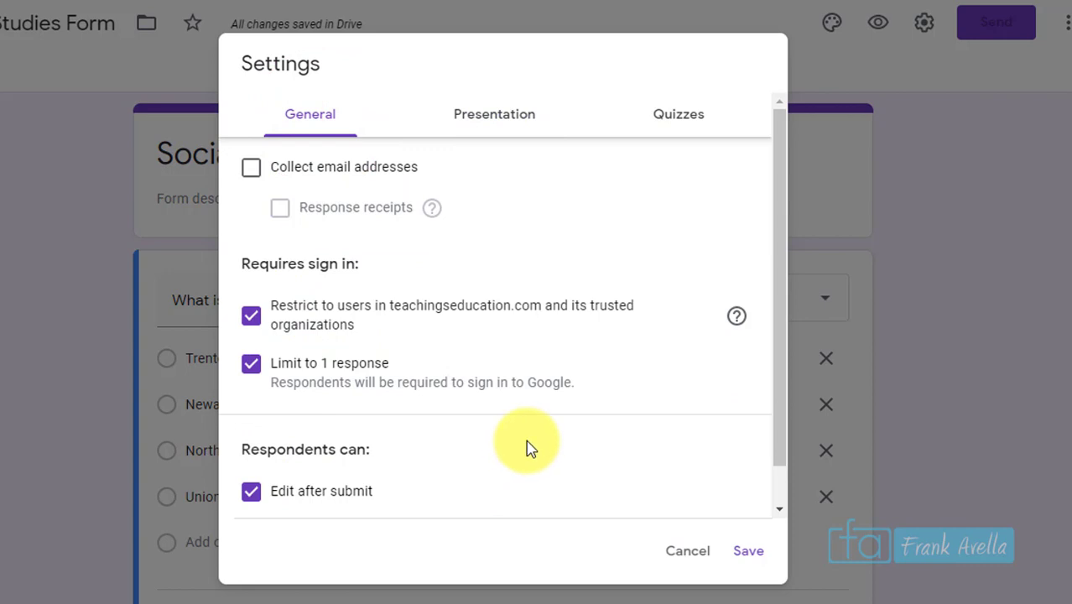
left_click(253, 369)
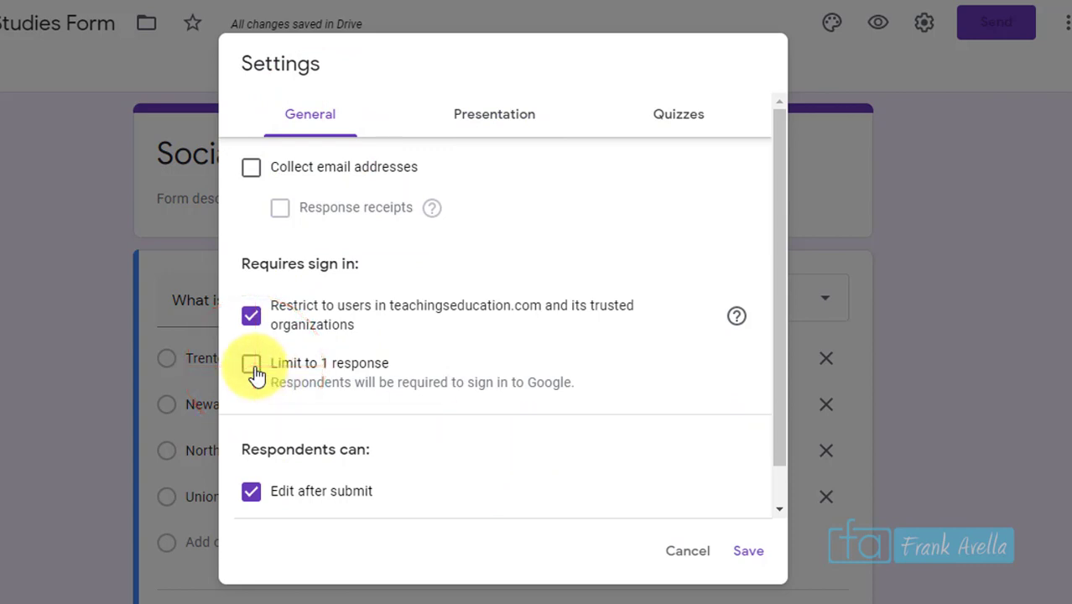
left_click(514, 122)
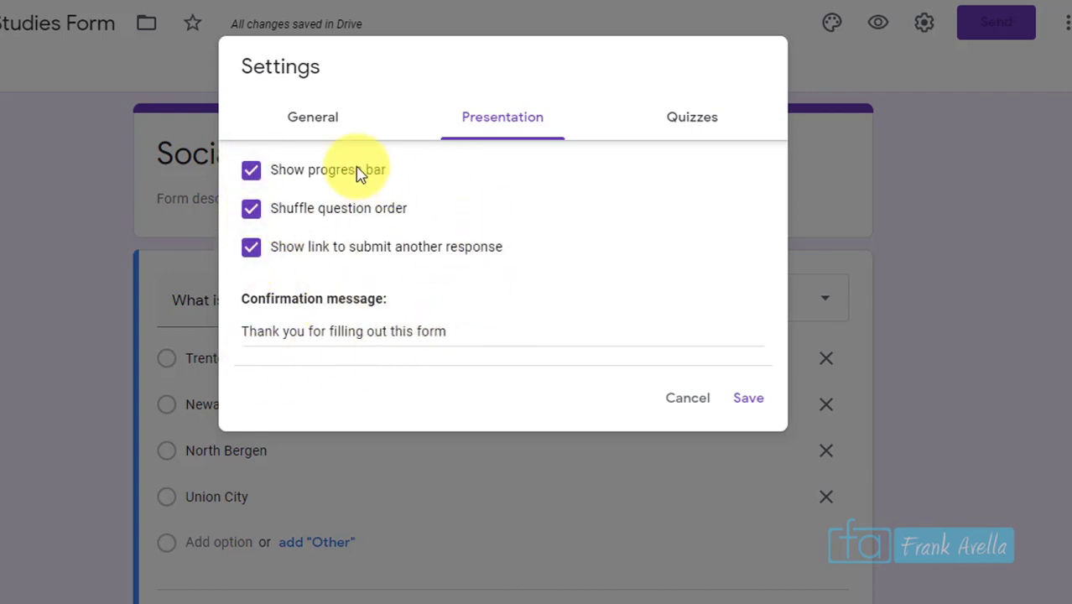
- Review what respondents can do in the general settings, recheck the presentation options, and save the form's settings
left_click(323, 116)
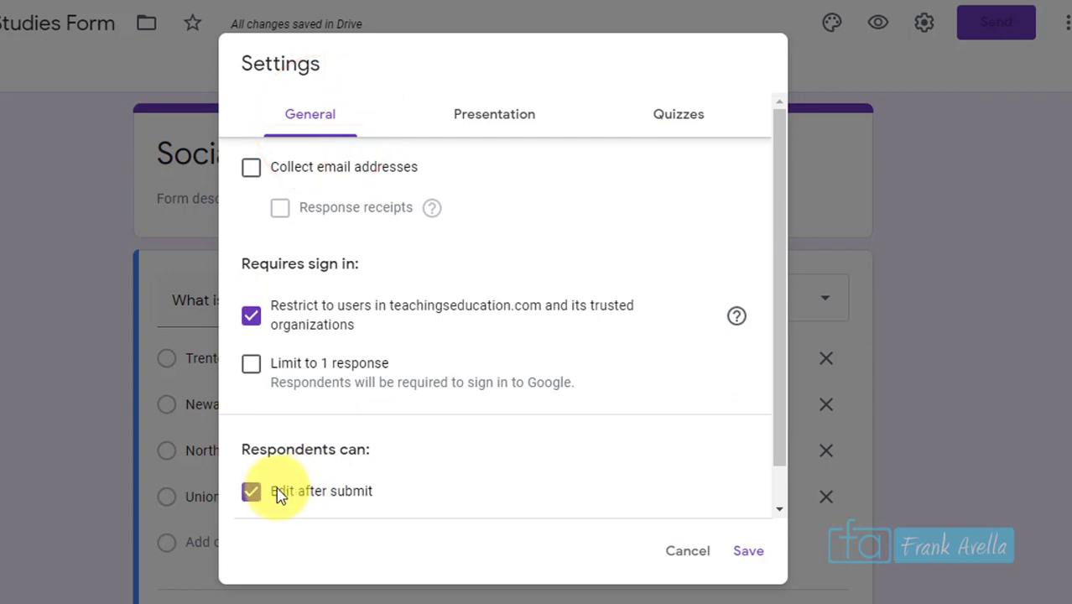
left_click_drag(779, 199, 790, 269)
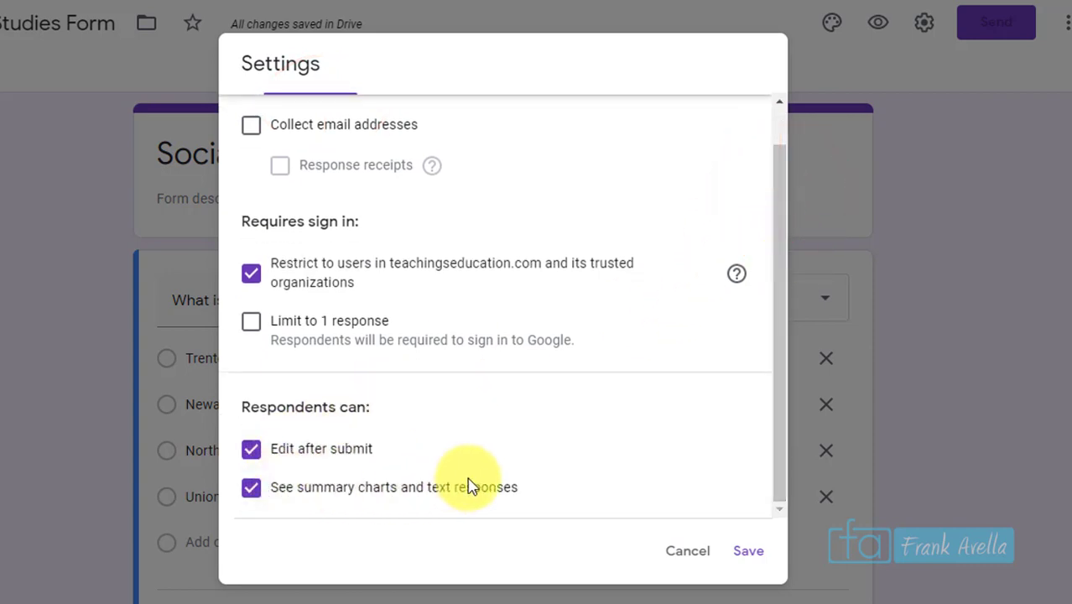
left_click(520, 123)
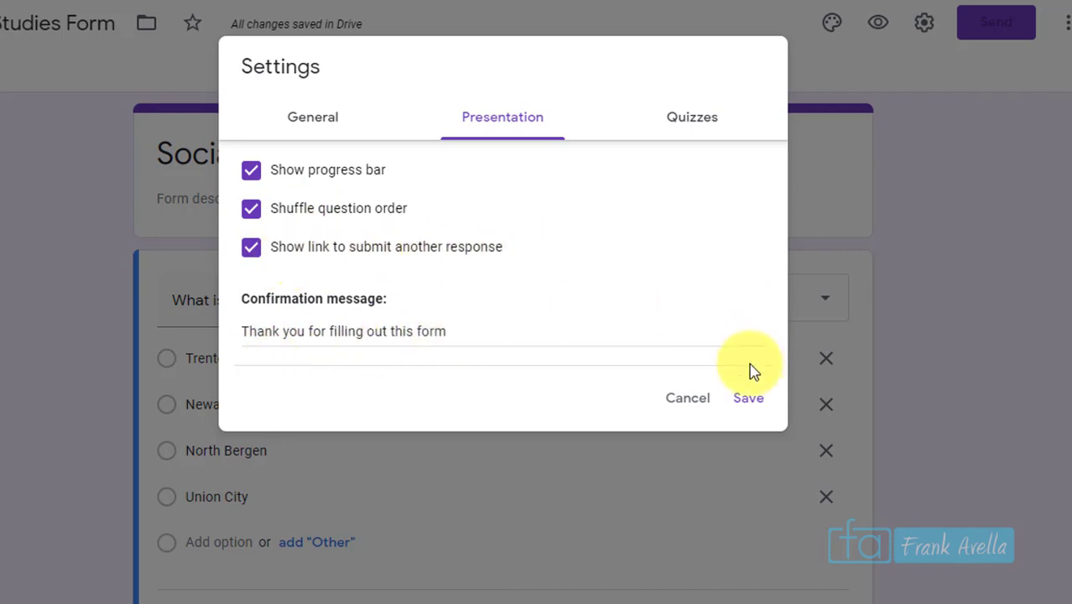
left_click(748, 398)
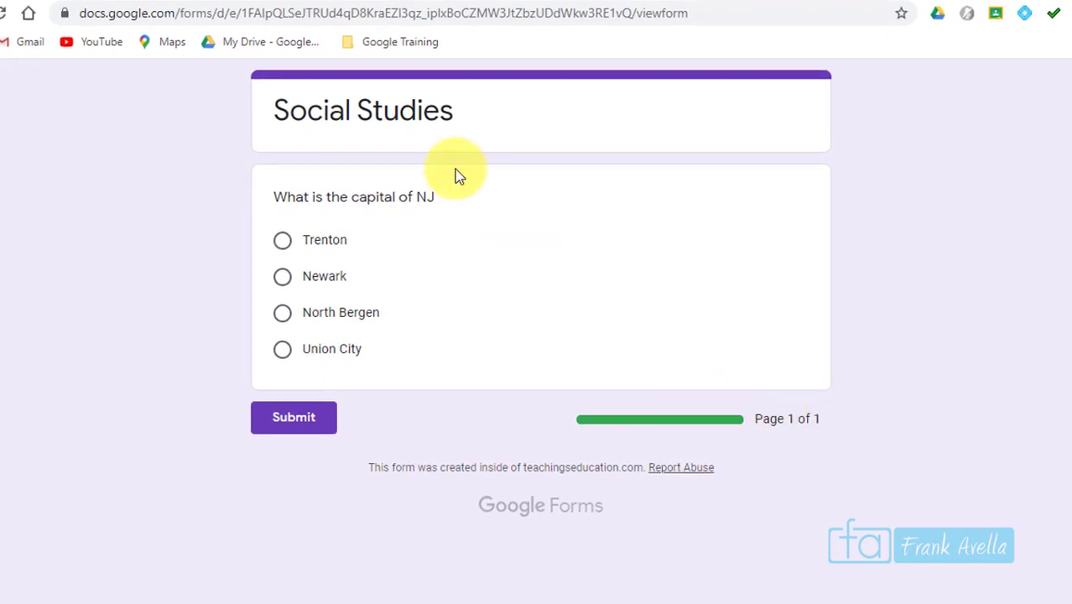
- Submit the live form with the answer North Bergen, and highlight the confirmation message in the settings and on the submitted page
left_click(282, 313)
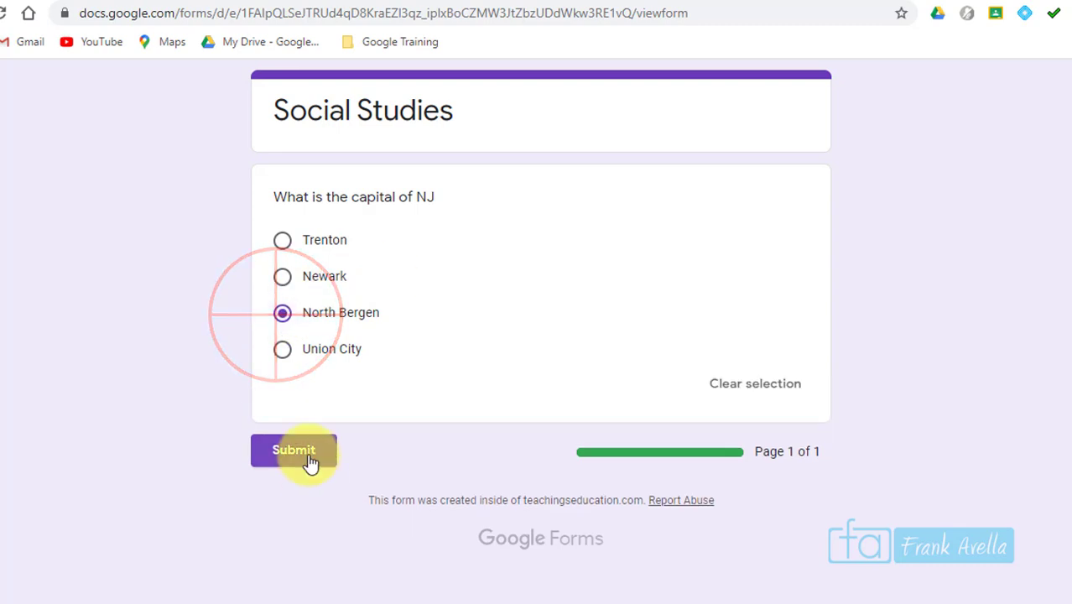
left_click(311, 459)
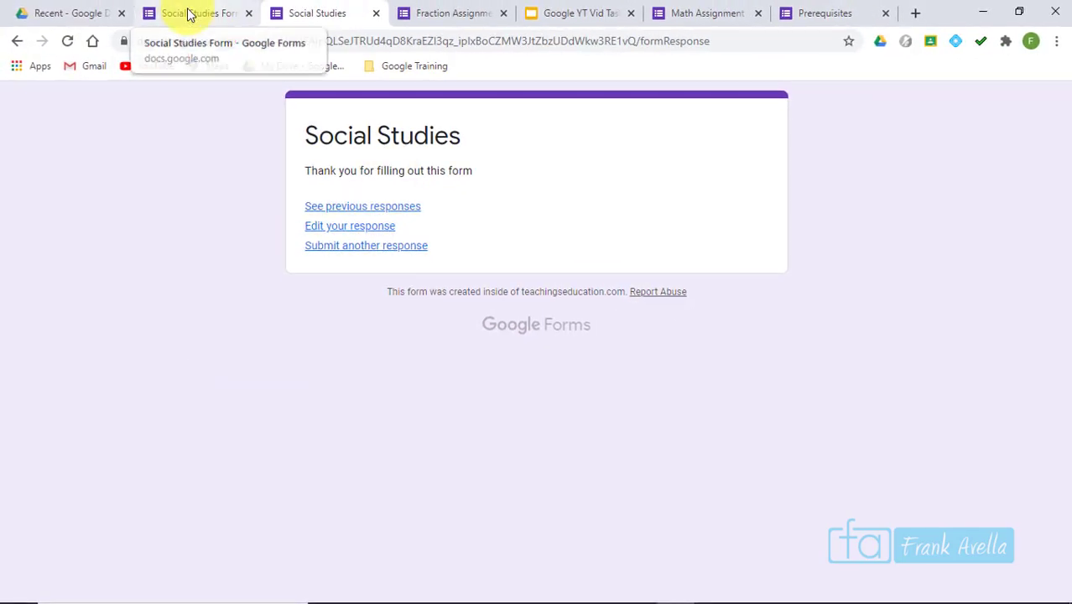
left_click(190, 15)
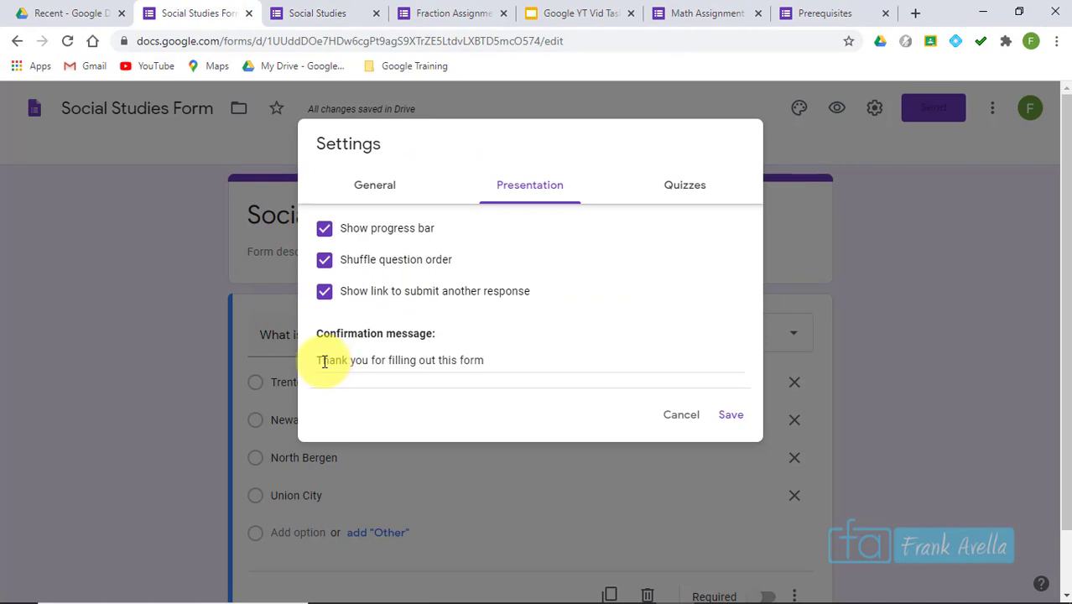
left_click_drag(324, 360, 497, 368)
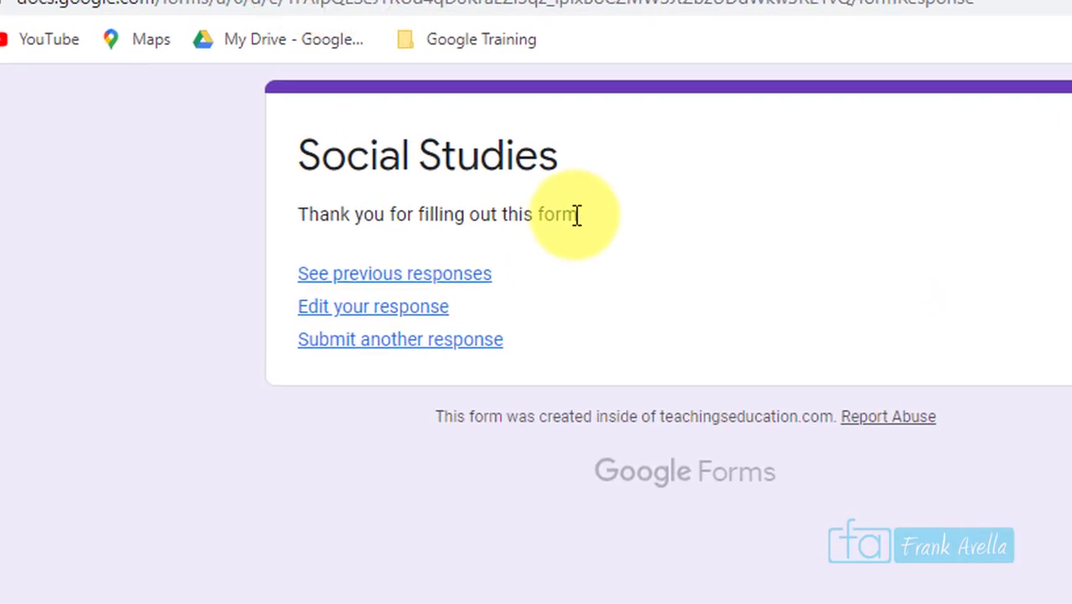
left_click_drag(577, 215, 296, 222)
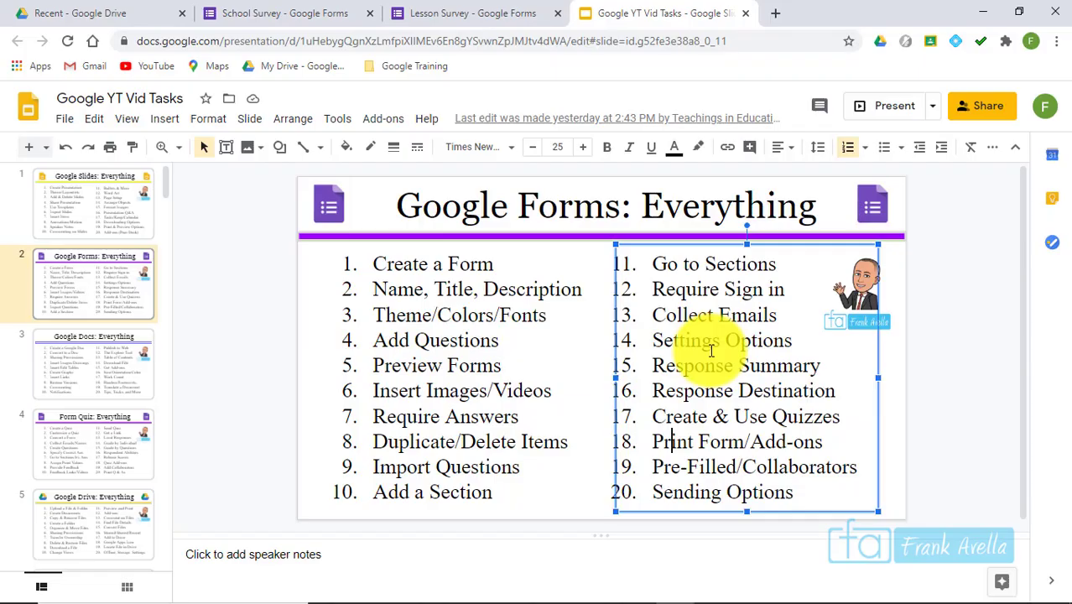
- Switch to the Google YT Vid Tasks presentation and highlight "Settings Options" and "Response Summary" in the Google Forms list
left_click(792, 340)
left_click_drag(792, 339, 666, 338)
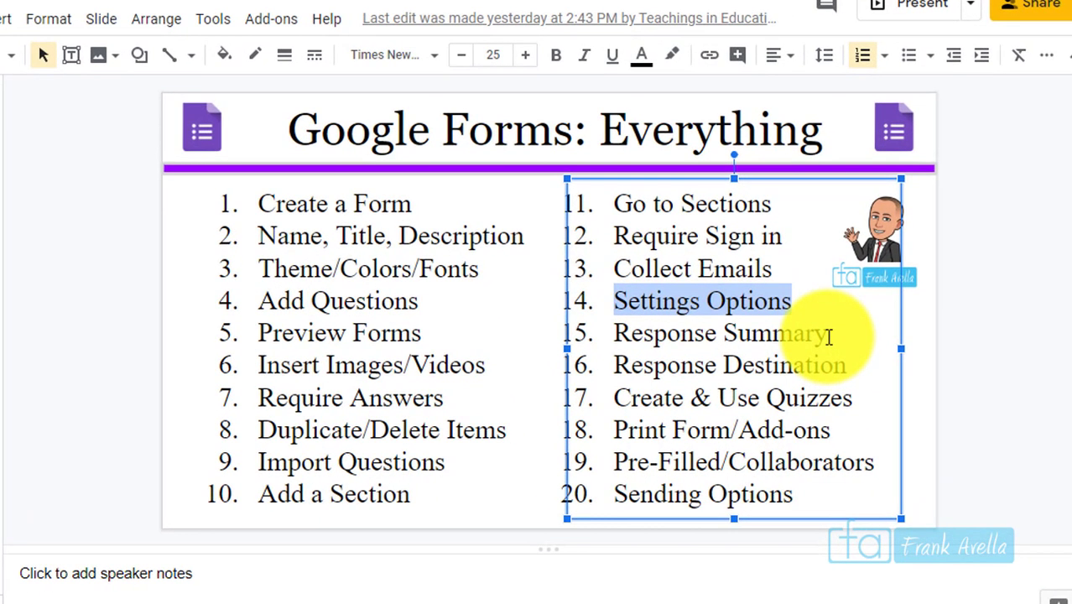
left_click_drag(818, 365, 612, 336)
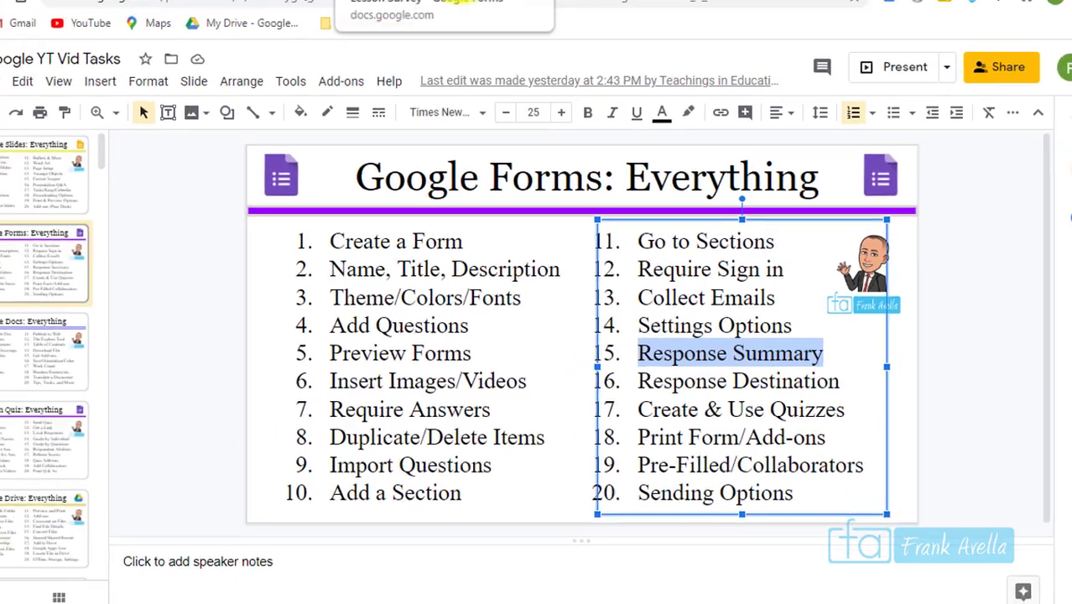
- Switch to the Lesson Survey in Google Forms and display the summary of its responses
left_click(462, 0)
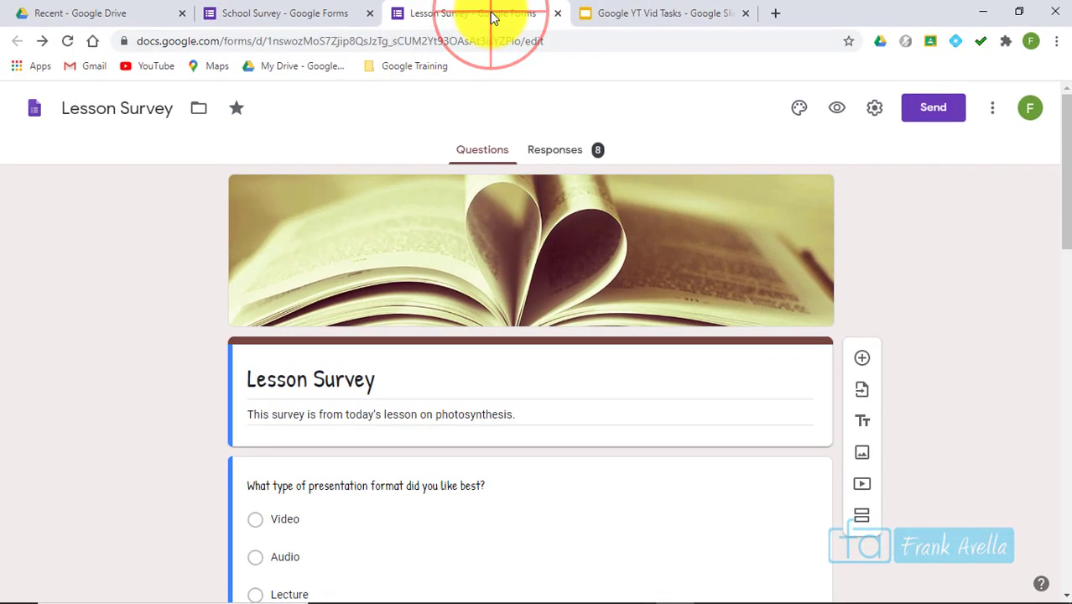
mouse_move(1062, 134)
left_mouse_down()
mouse_move(1062, 239)
mouse_move(1065, 137)
left_mouse_up()
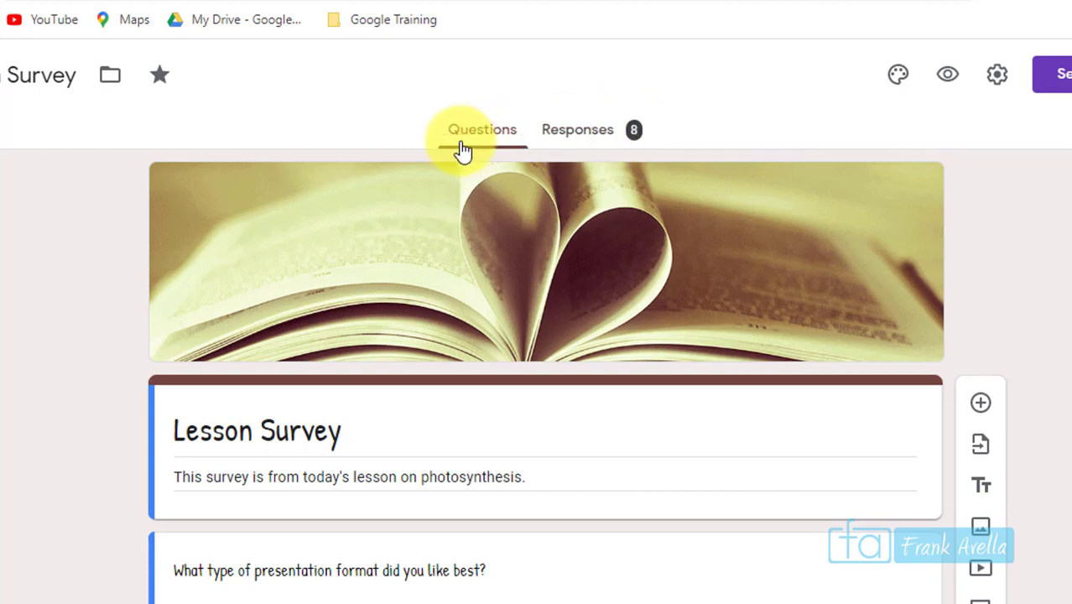
left_click(591, 141)
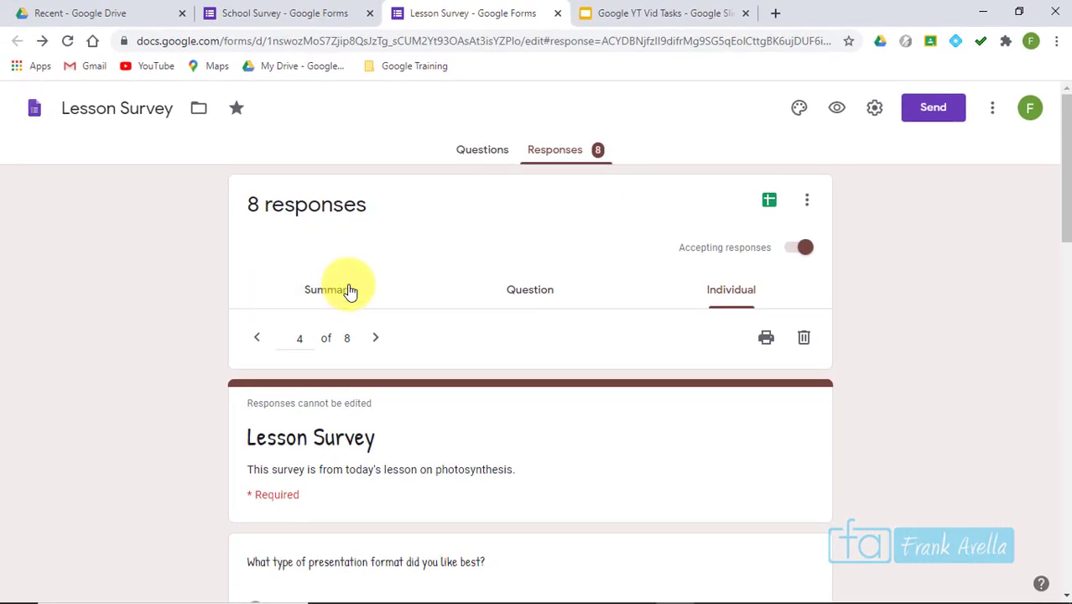
left_click(350, 290)
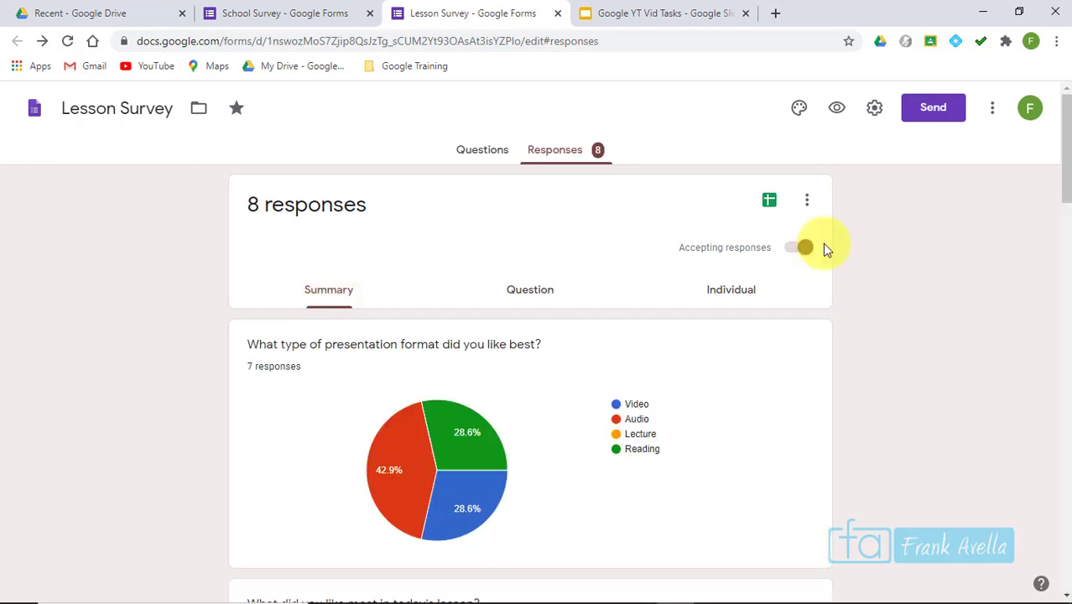
- Examine the response summary's presentation format pie chart, the lesson comments and the effectiveness rating bar chart
mouse_move(1064, 133)
left_mouse_down()
mouse_move(1064, 145)
mouse_move(1065, 130)
left_mouse_up()
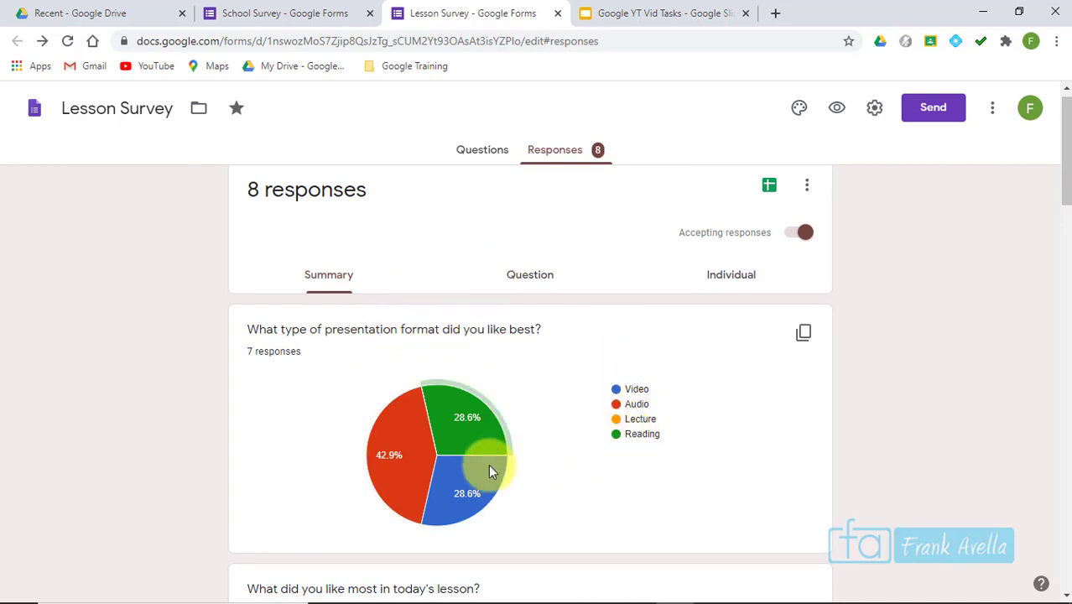
mouse_move(470, 432)
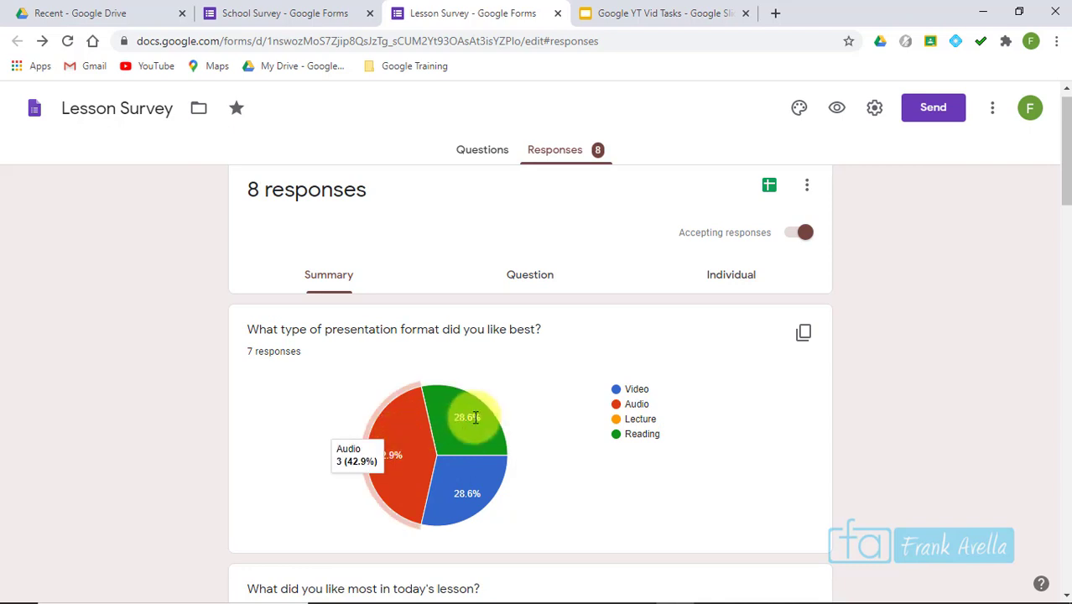
mouse_move(393, 478)
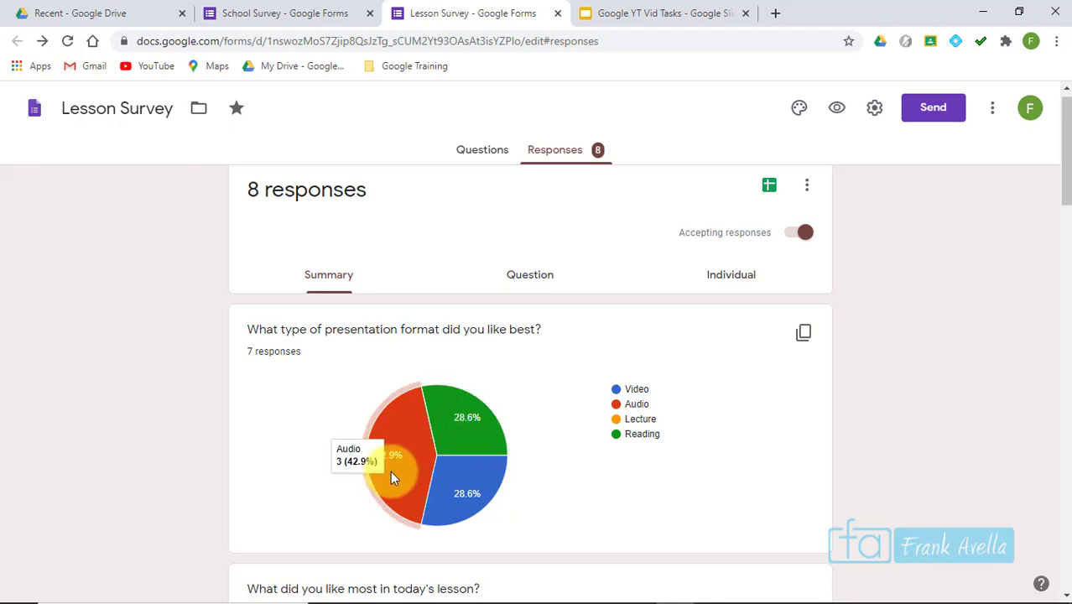
mouse_move(469, 491)
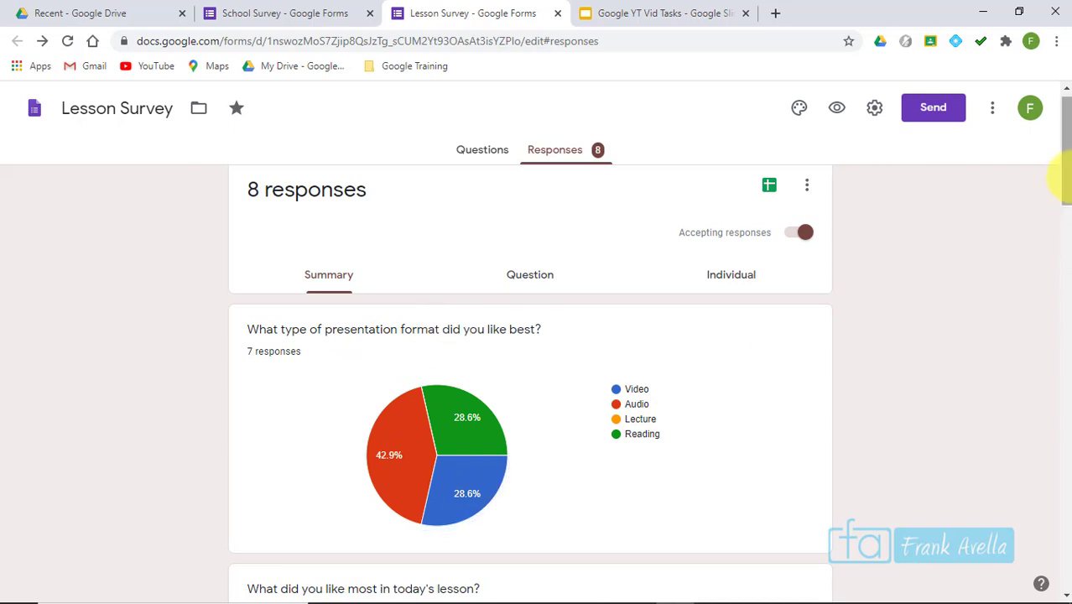
left_click_drag(1061, 180, 1059, 239)
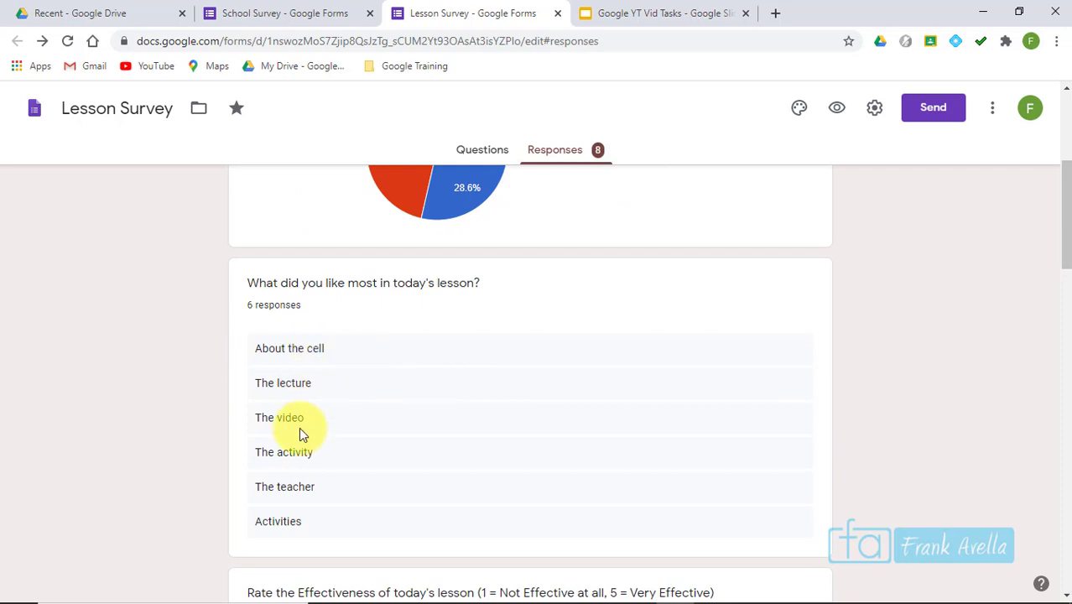
left_click_drag(1060, 214, 1063, 275)
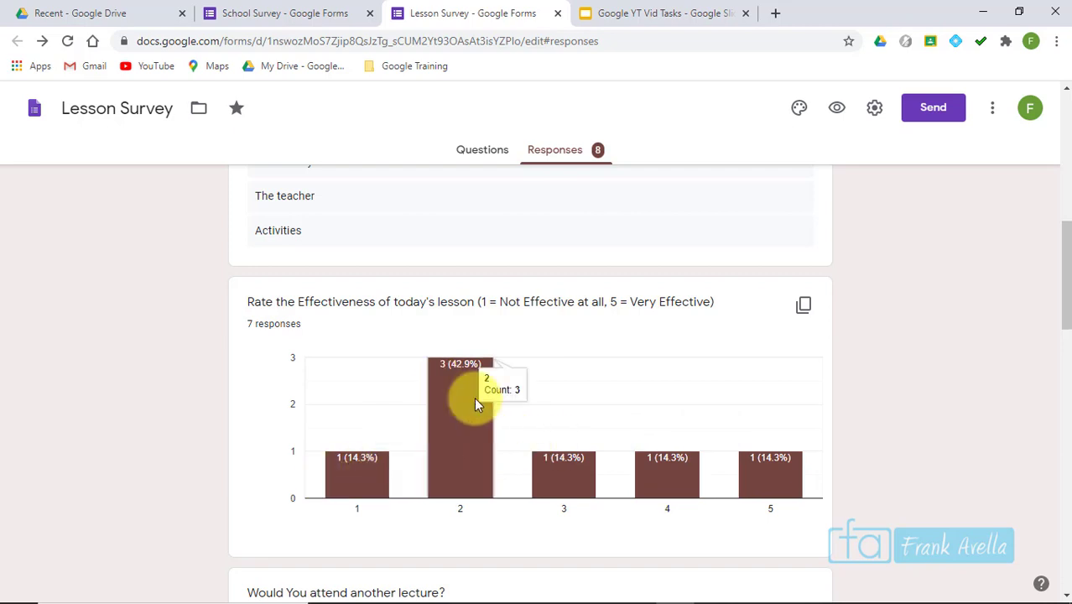
left_click_drag(1063, 308, 1055, 172)
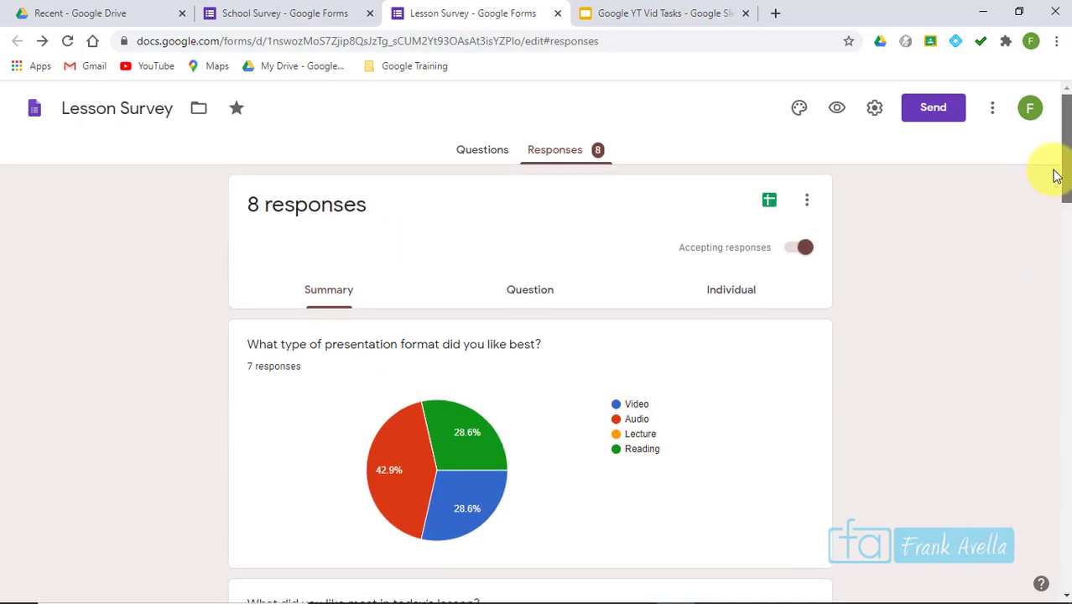
- View the Lesson Survey responses by question and read the answers describing what was learned from the lecture
left_click(528, 302)
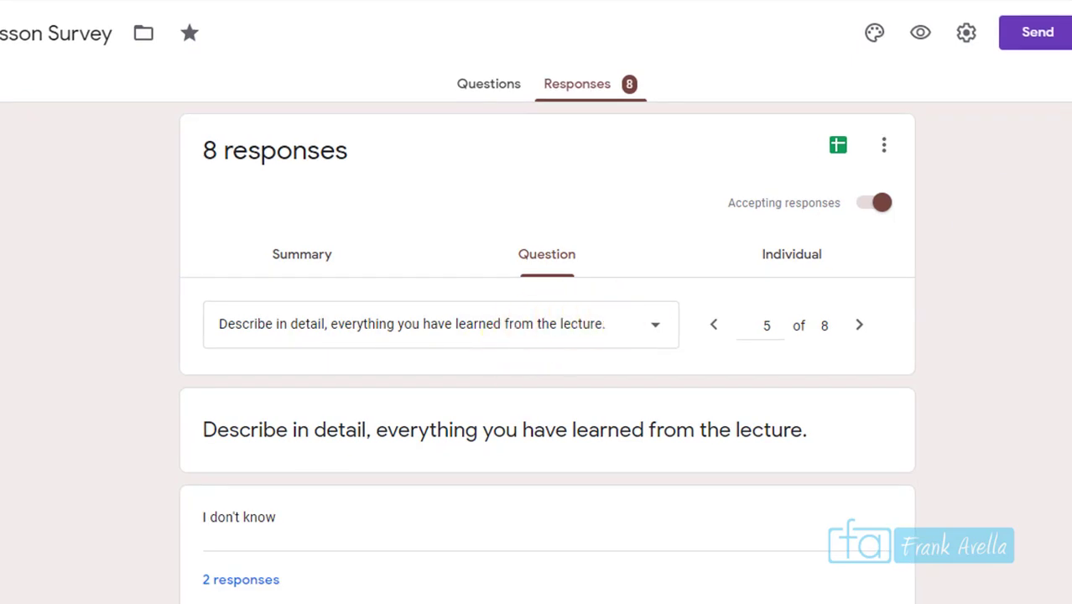
scroll(546, 346, "down", 1)
scroll(547, 353, "down", 2)
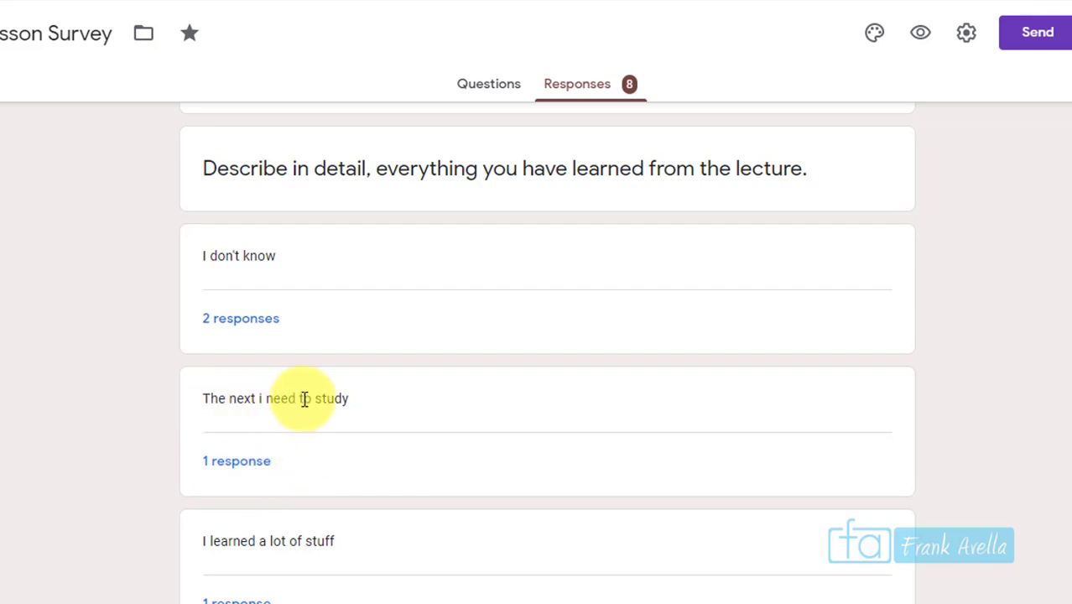
- Read the remaining answers to the question about what was learned from the lecture
scroll(547, 352, "down", 3)
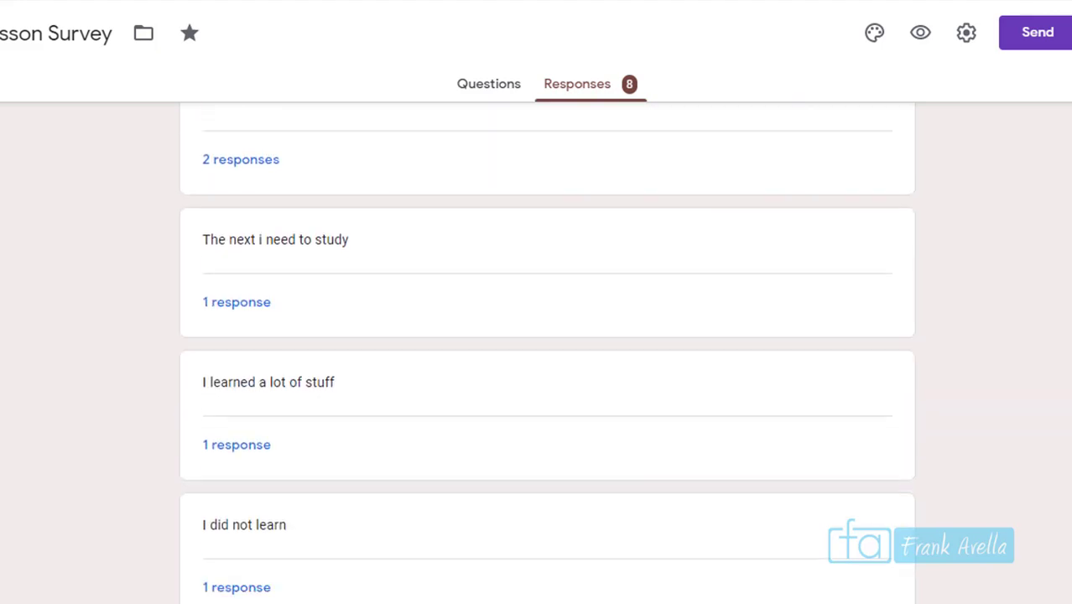
scroll(546, 352, "down", 4)
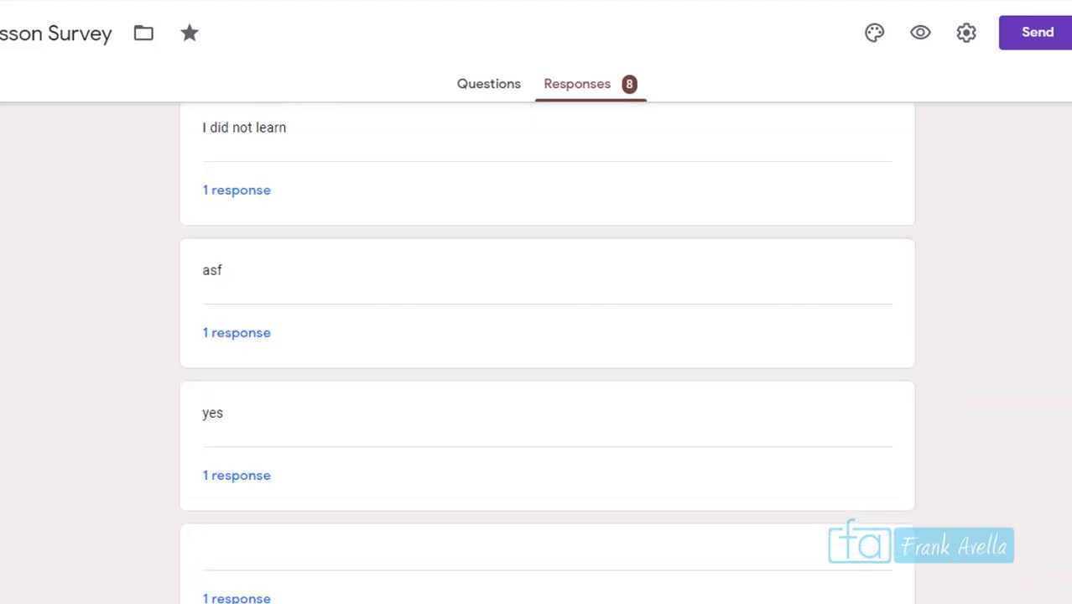
scroll(547, 352, "down", 1)
scroll(663, 330, "up", 10)
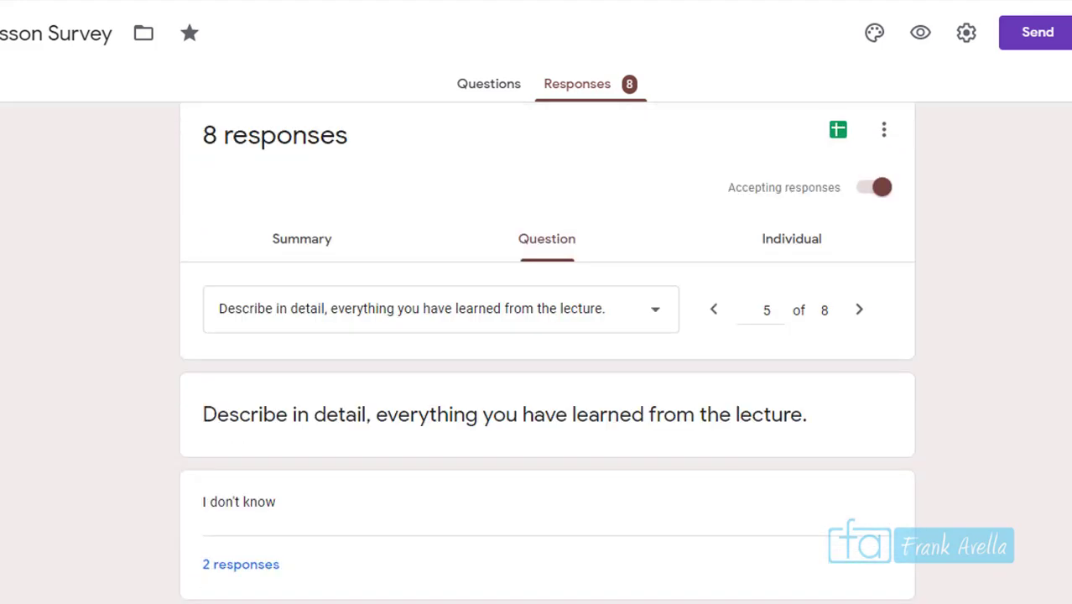
- Display the answers to the presentation format question, and advance through the questions to the lesson effectiveness rating
left_click(661, 327)
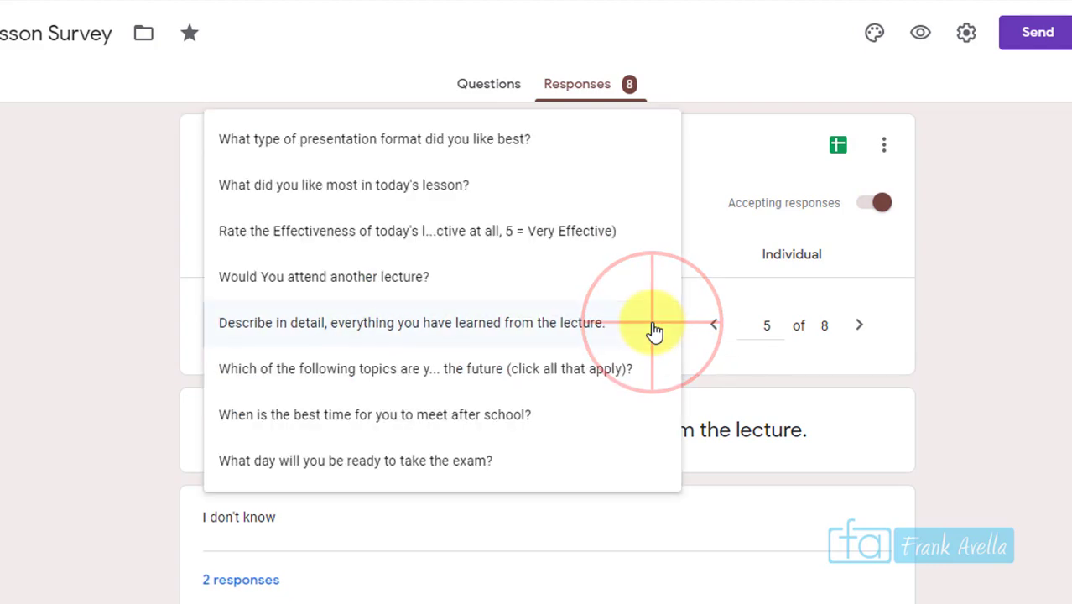
left_click(349, 156)
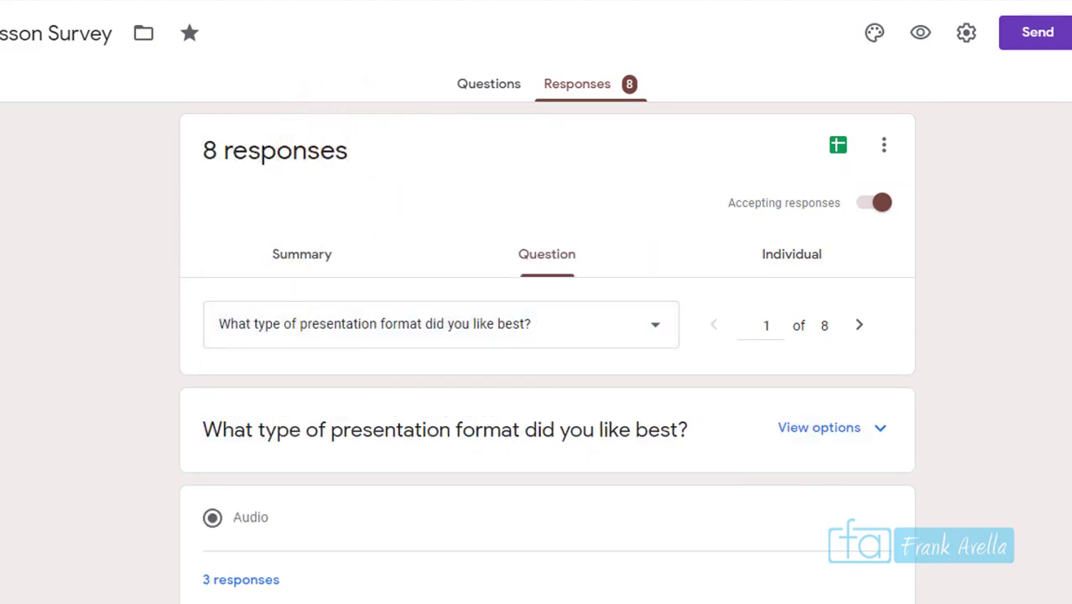
scroll(785, 455, "down", 3)
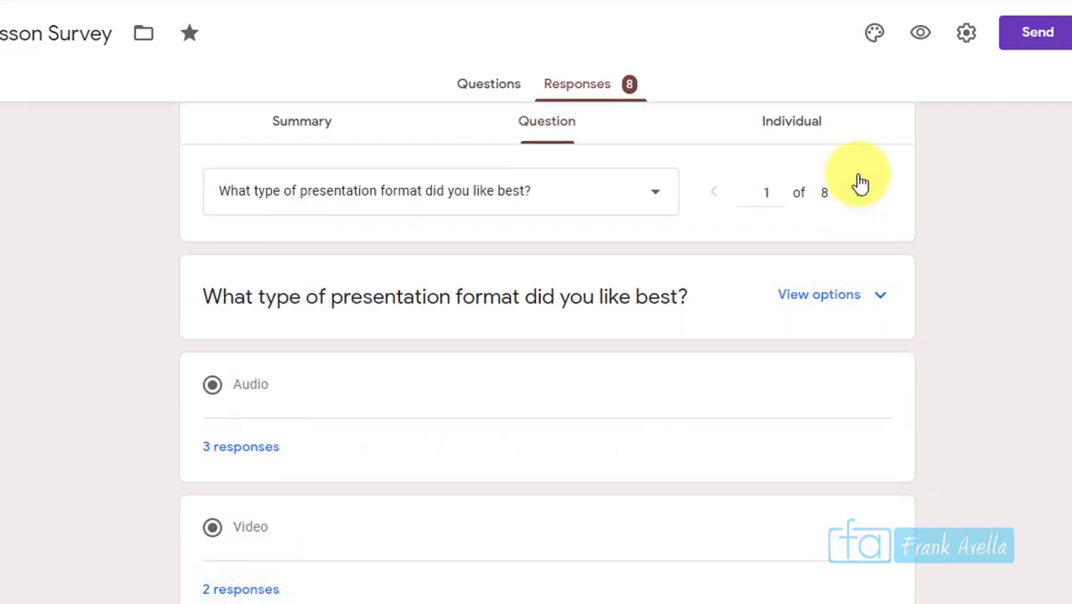
scroll(945, 342, "up", 3)
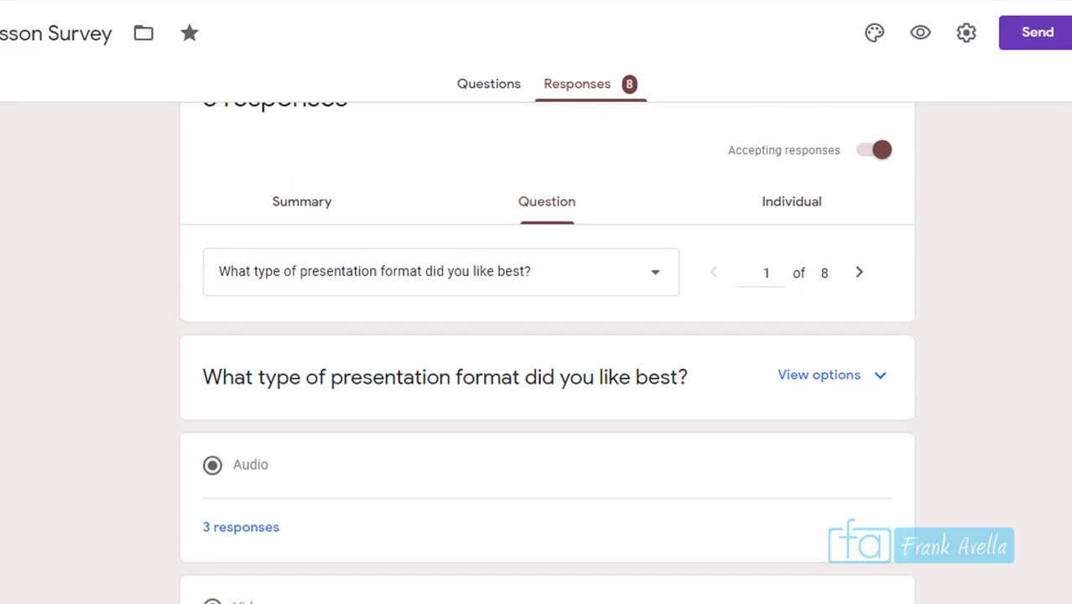
left_click(861, 329)
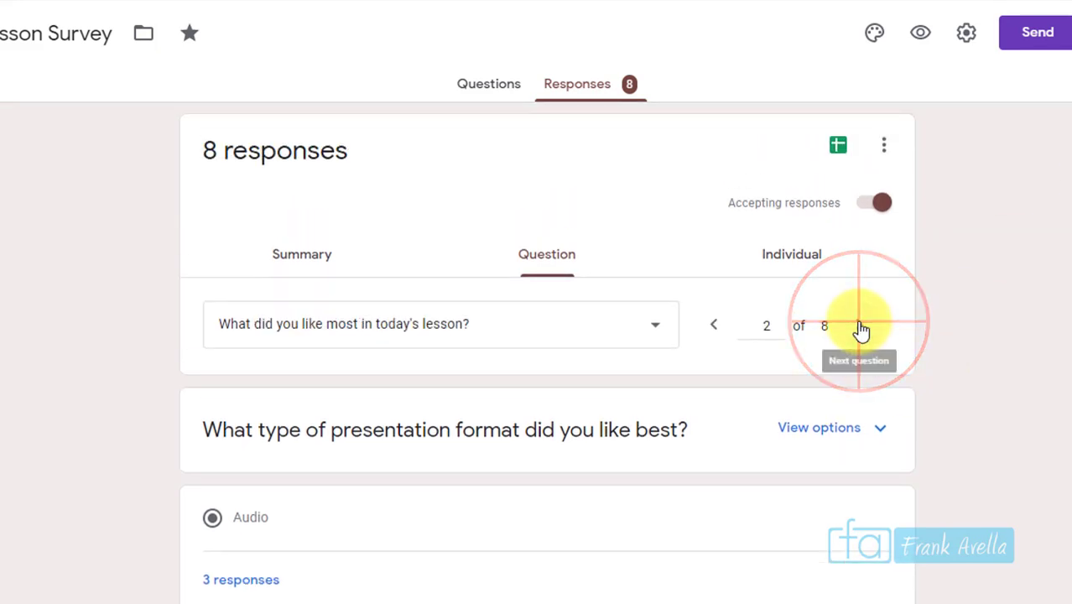
left_click(862, 329)
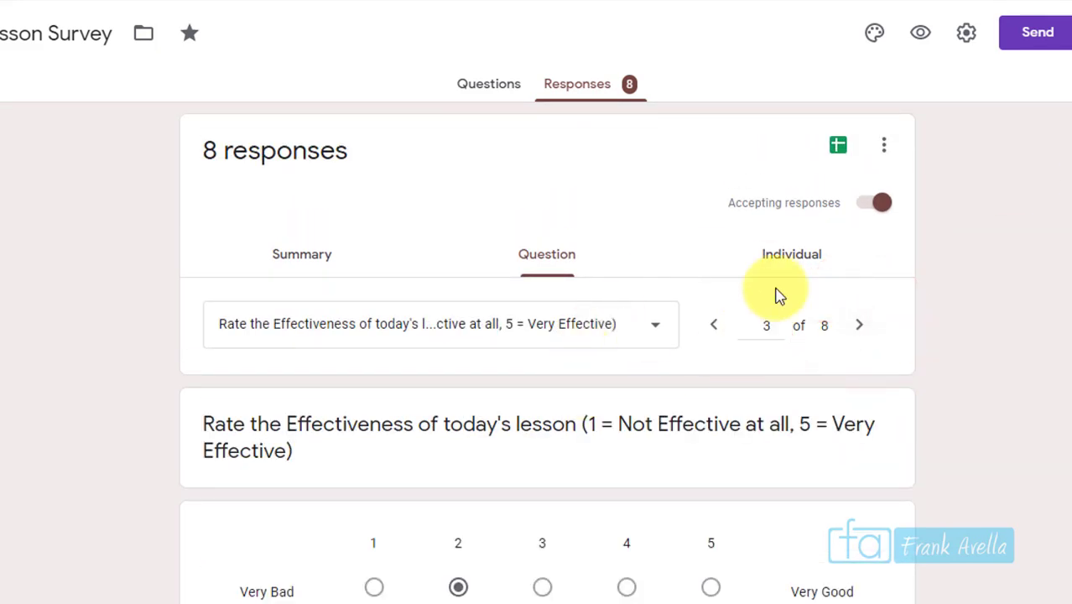
- View the Lesson Survey responses individually, advance from response 4 to response 6, and look through that respondent's answers
left_click(795, 265)
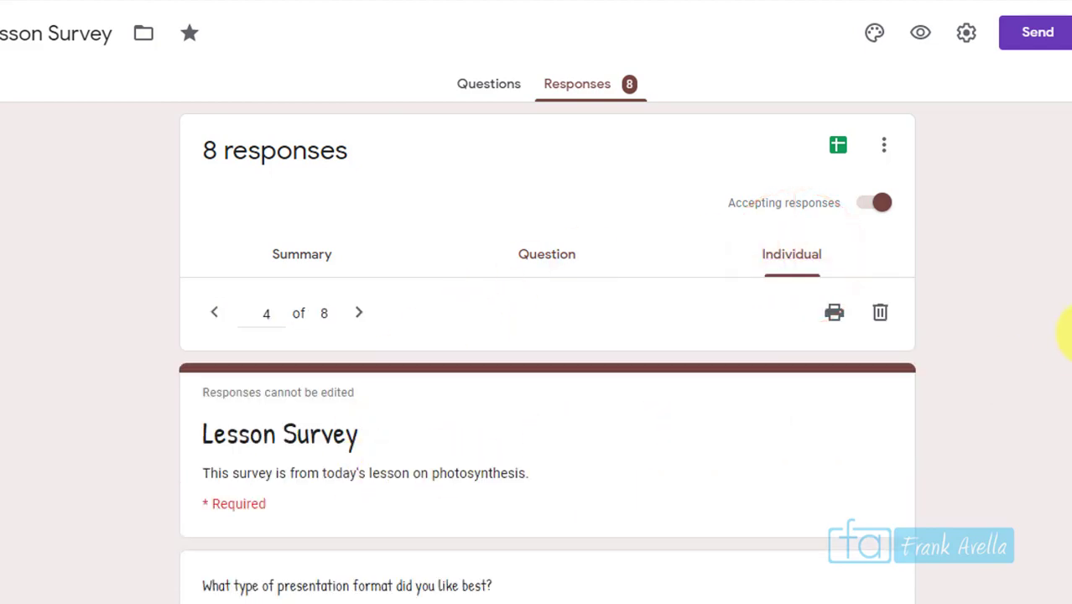
scroll(547, 360, "down", 2)
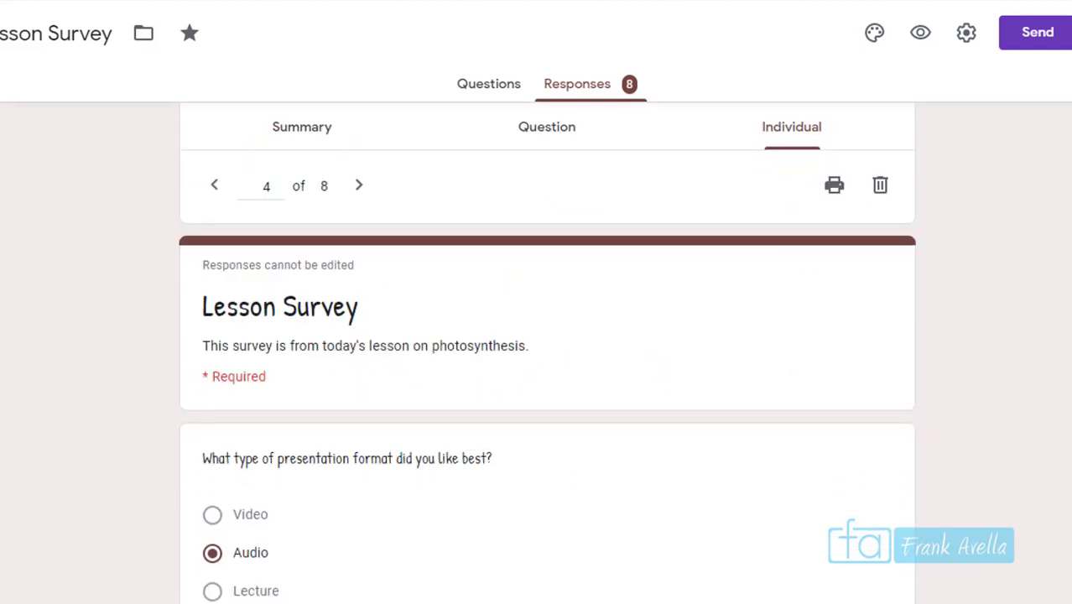
scroll(547, 361, "up", 2)
scroll(546, 361, "down", 2)
scroll(364, 138, "up", 1)
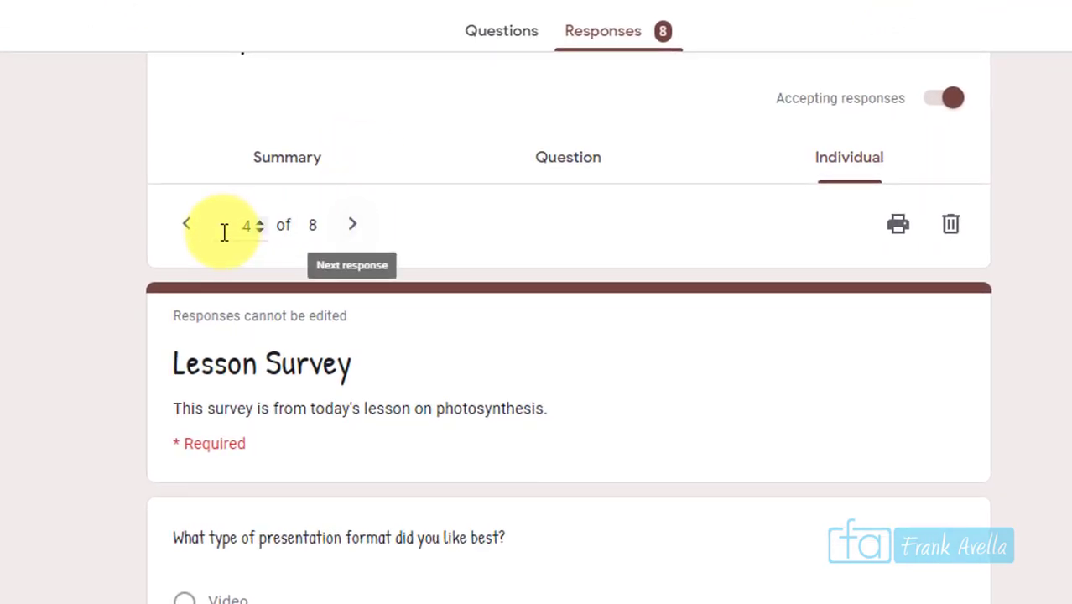
left_click(352, 239)
left_click(351, 239)
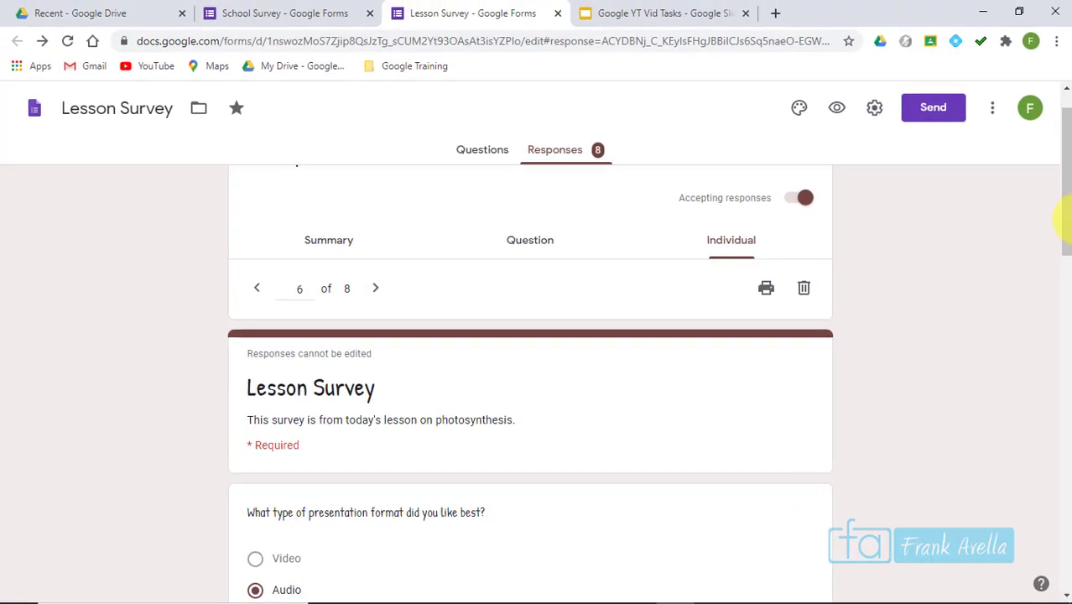
left_click_drag(1064, 168, 1055, 284)
scroll(1029, 120, "up", 10)
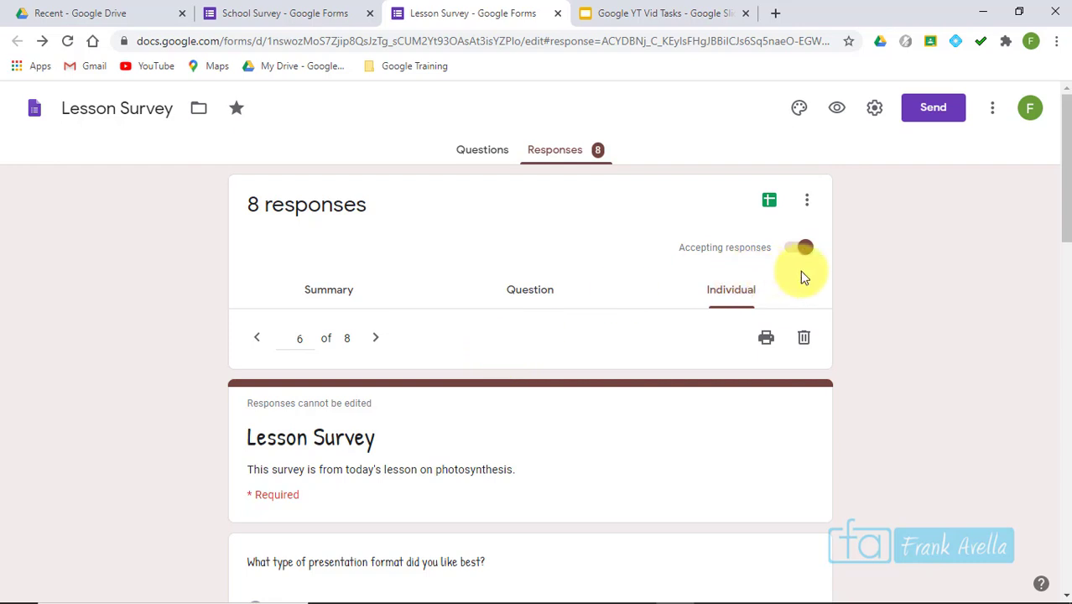
- Switch to the Google YT Vid Tasks presentation and highlight "Response Summary" and "Response Destination" in the Google Forms list
left_click(652, 13)
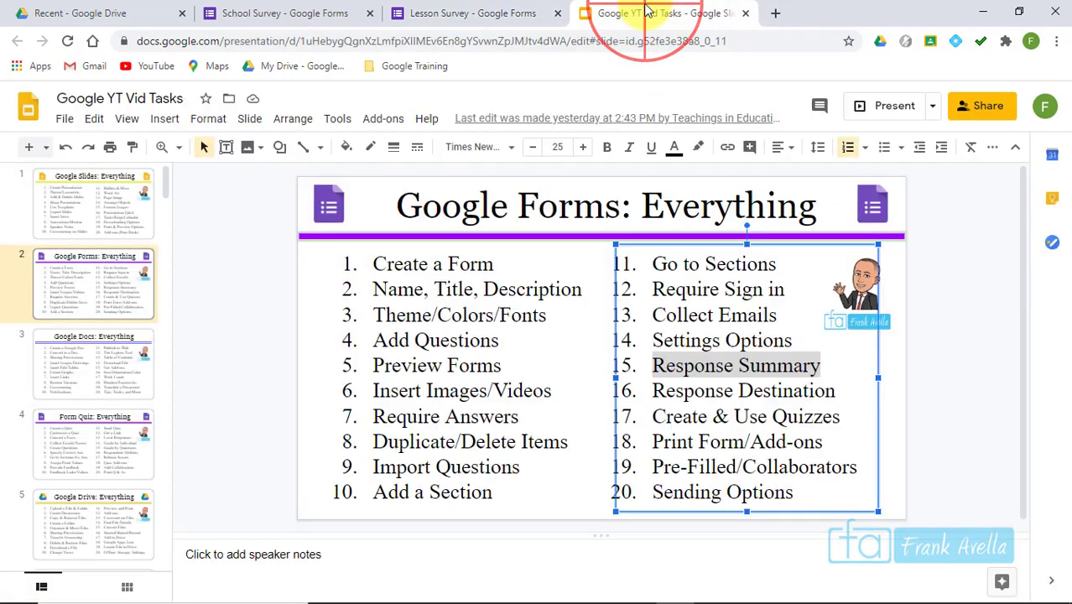
left_click(757, 439)
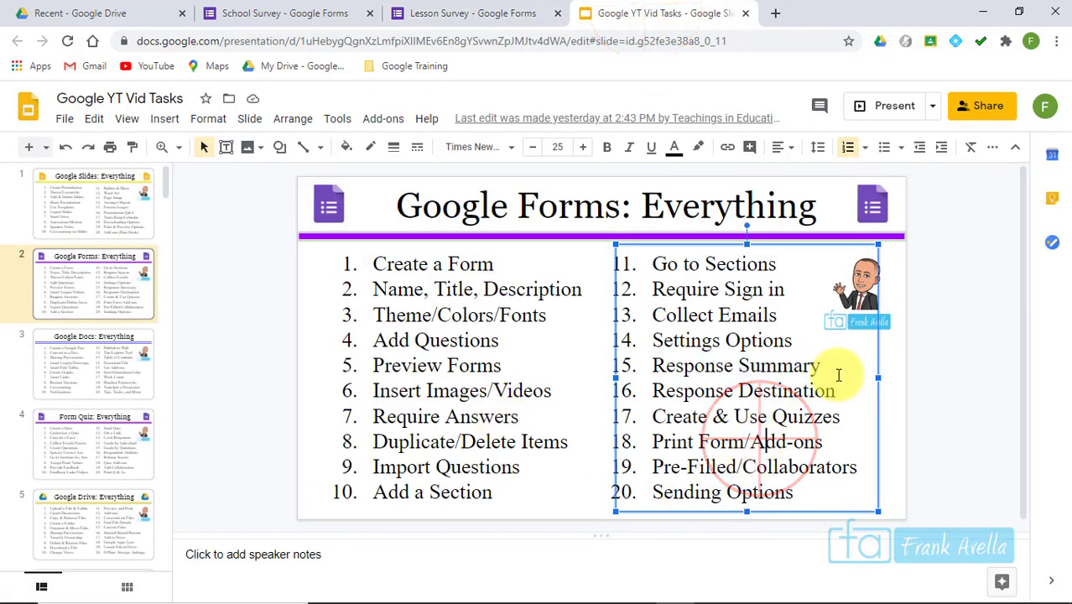
left_click_drag(837, 391, 654, 366)
left_click(822, 366)
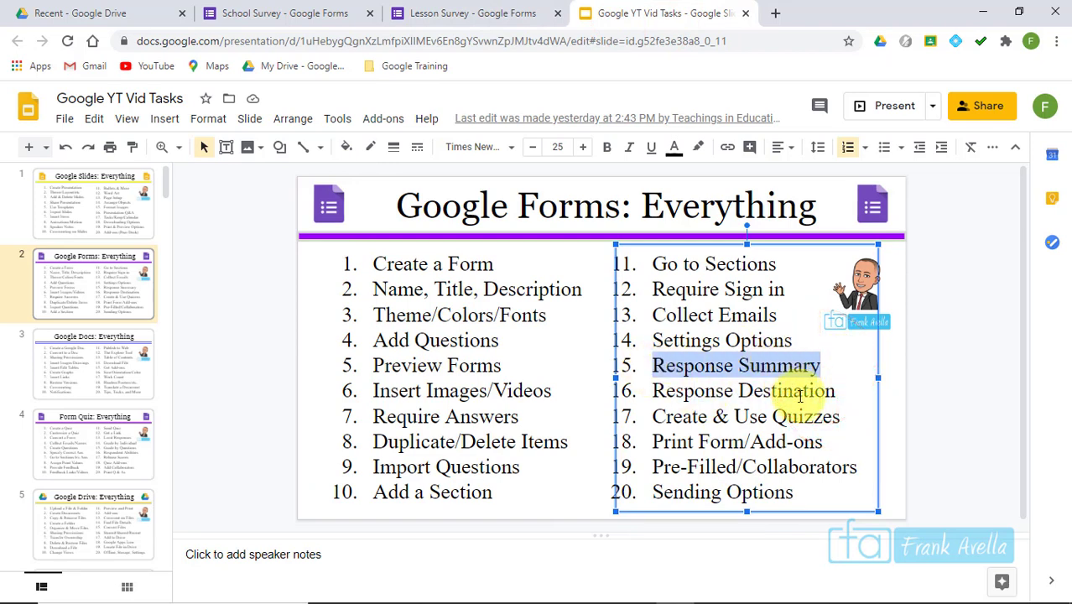
left_click_drag(834, 392, 664, 396)
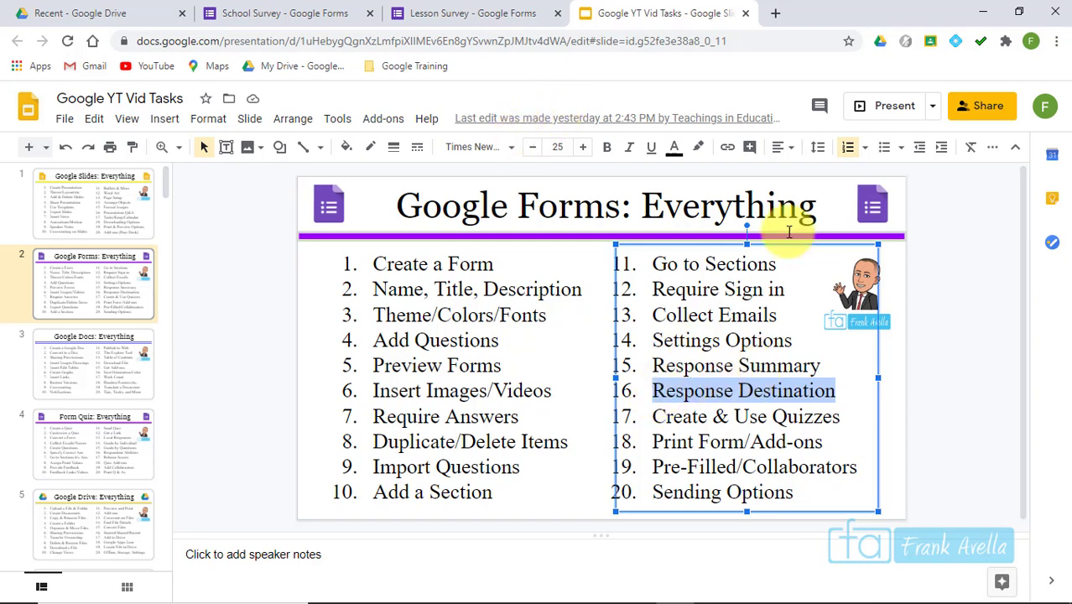
- Switch to the School Survey form's responses and turn accepting responses off and back on
left_click(299, 12)
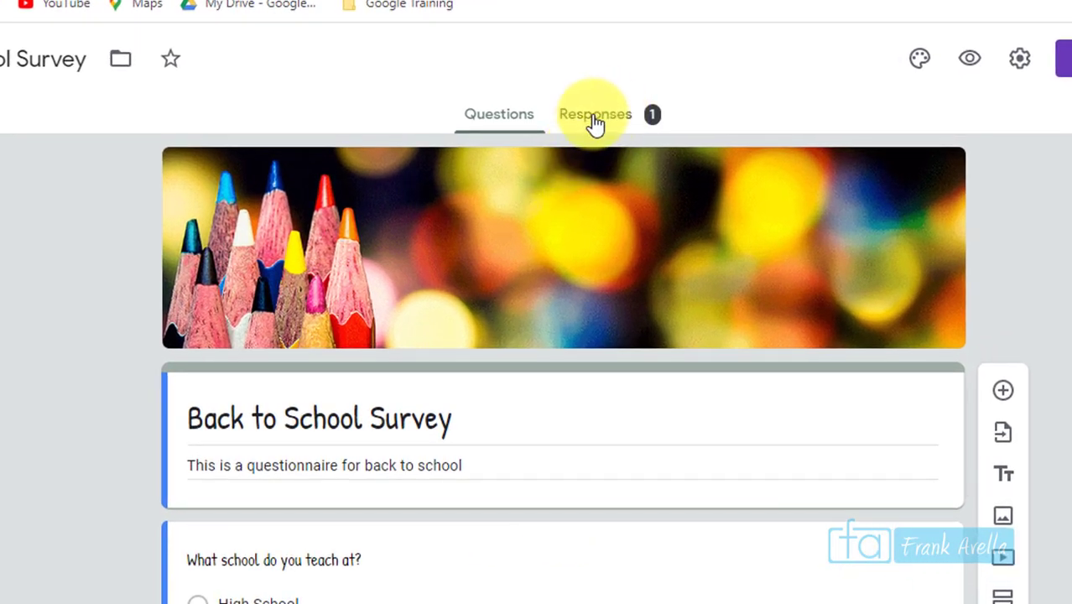
left_click(554, 152)
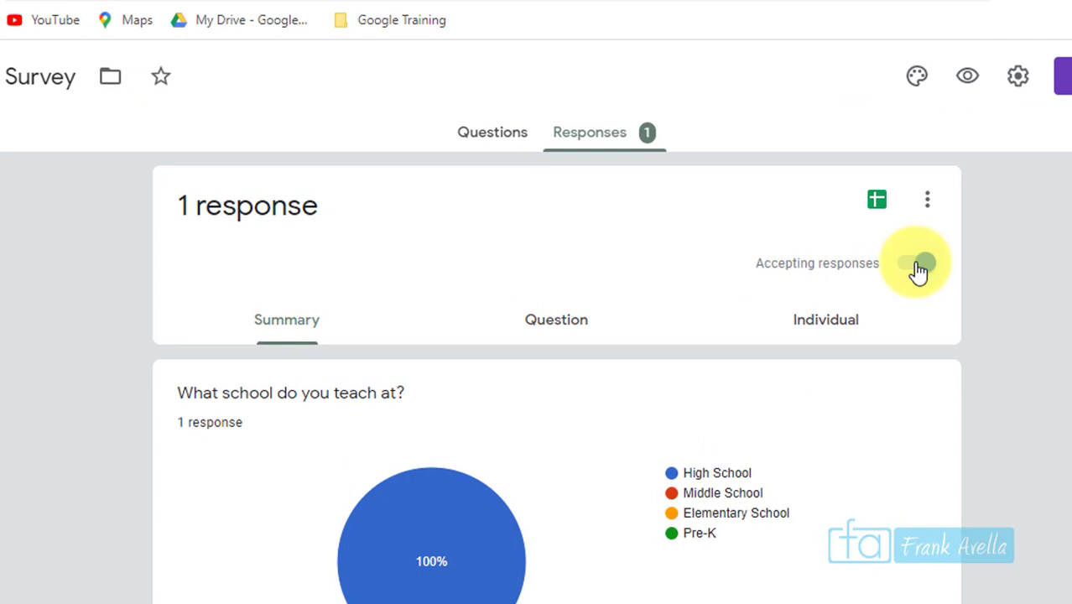
left_click(921, 265)
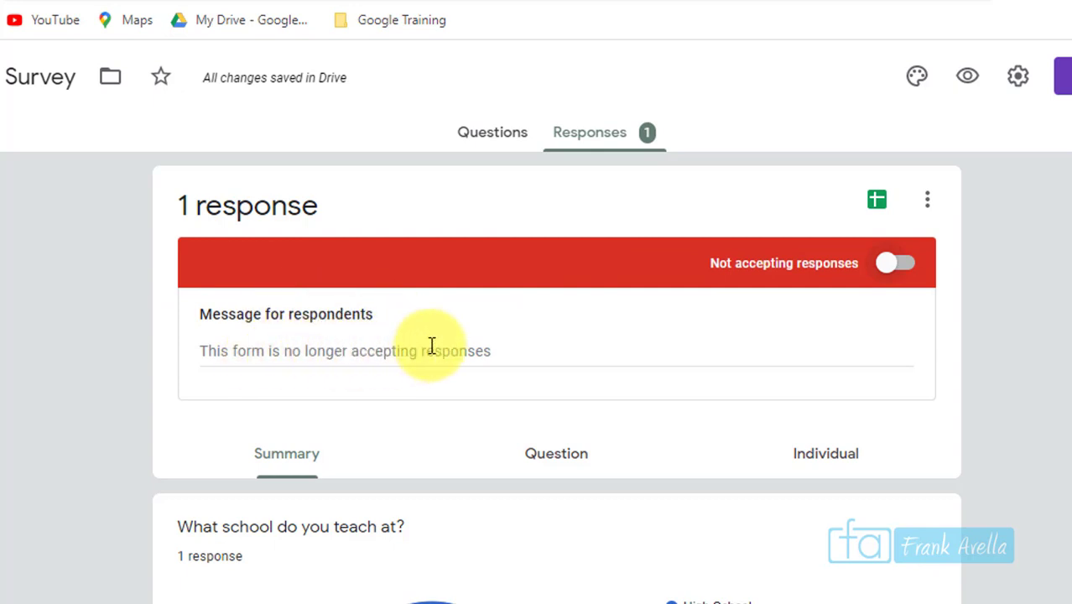
left_click(894, 267)
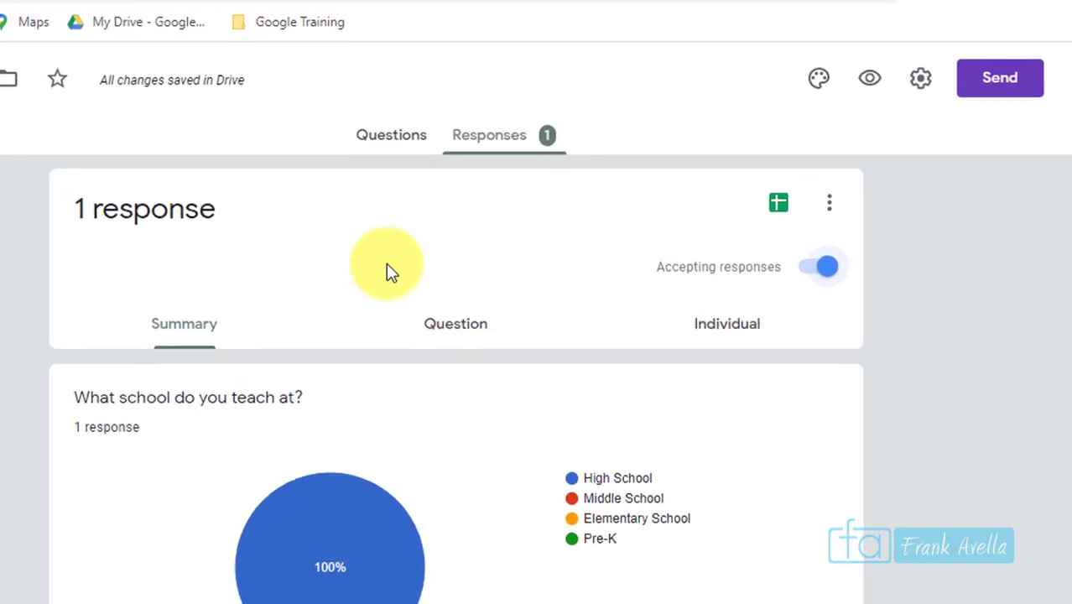
- Set the School Survey's response destination to a new spreadsheet named "School Survey (Responses)"
left_click(833, 210)
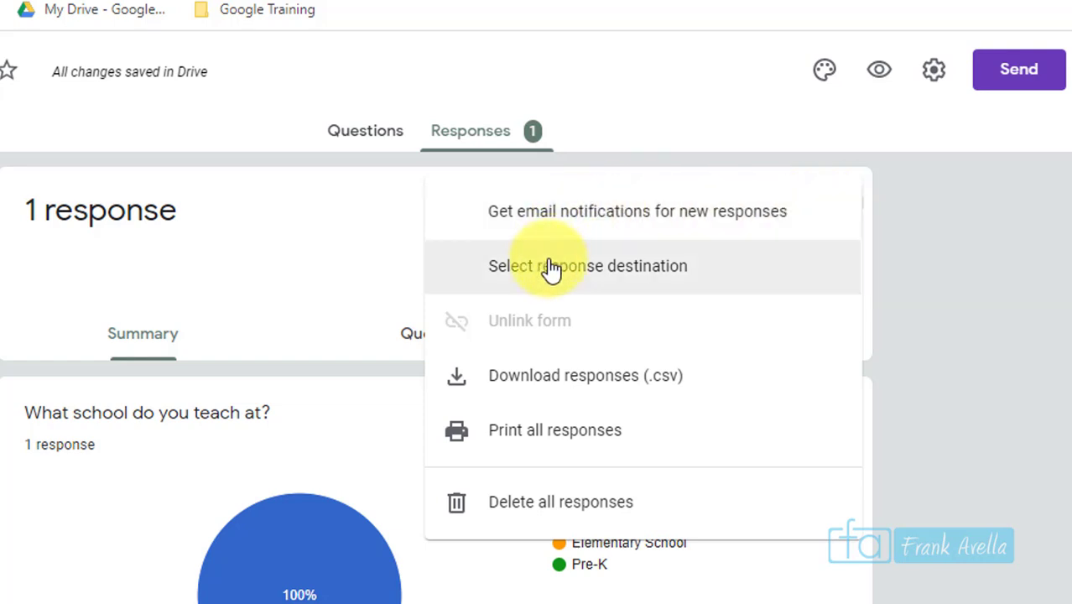
left_click(738, 265)
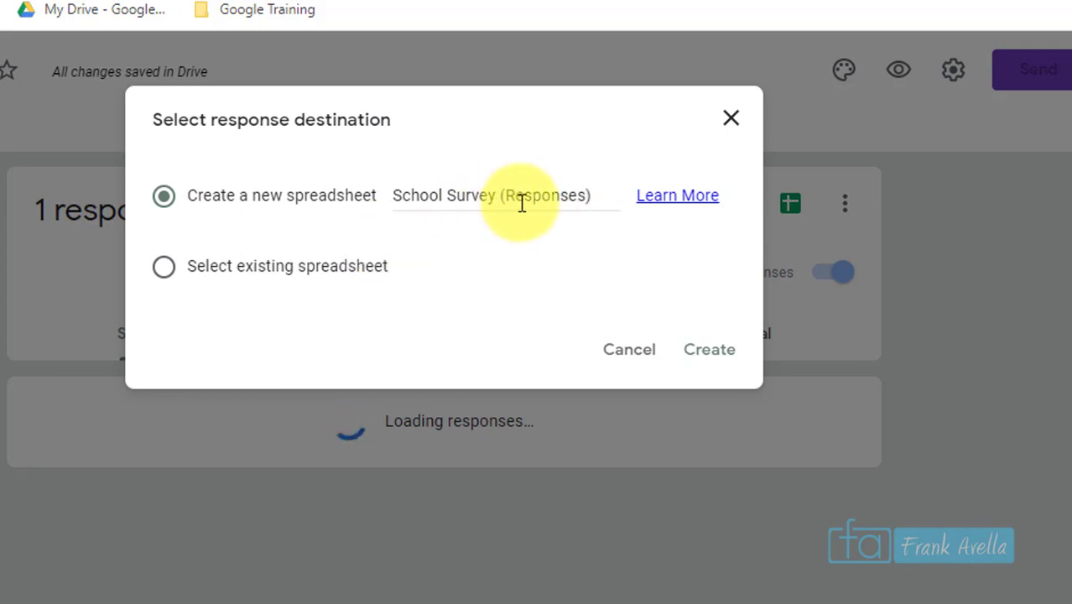
left_click(165, 269)
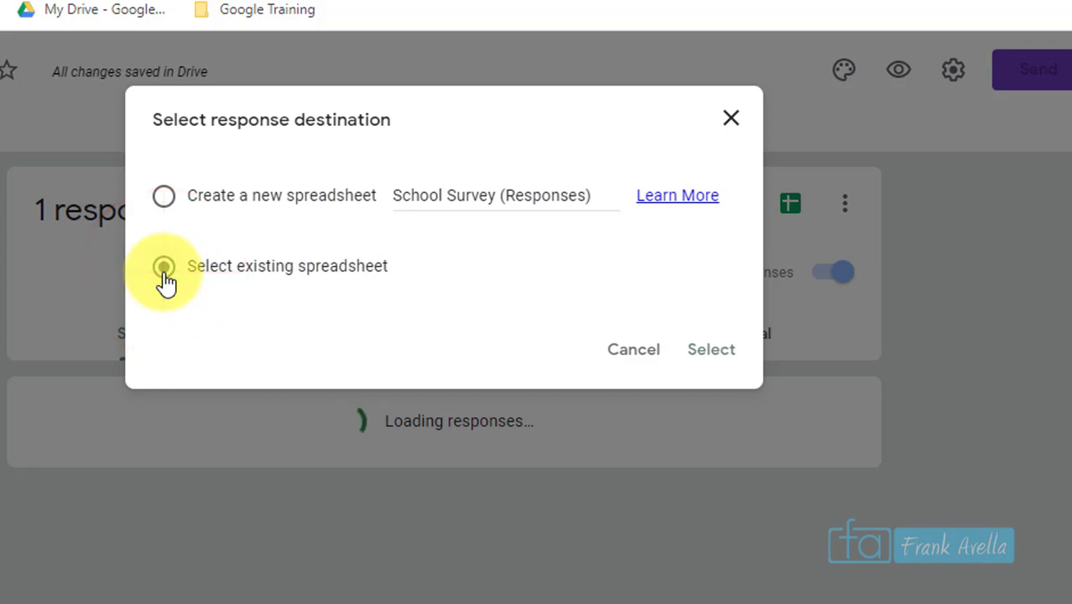
left_click(164, 201)
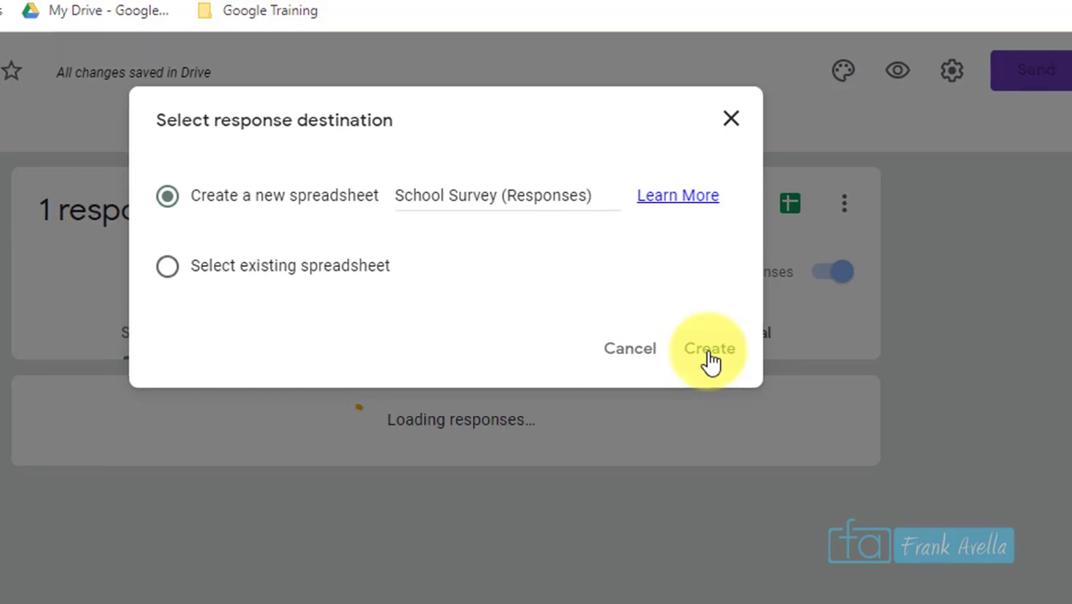
left_click(710, 355)
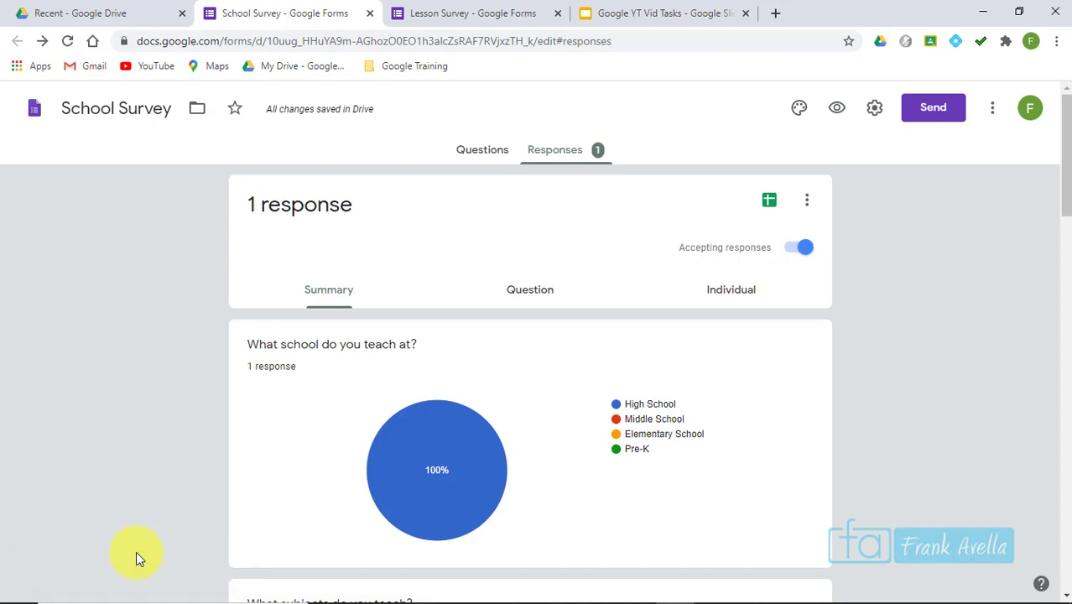
- Switch to Google Drive and open the "School Survey (Responses)" spreadsheet from the recent files
left_click(103, 13)
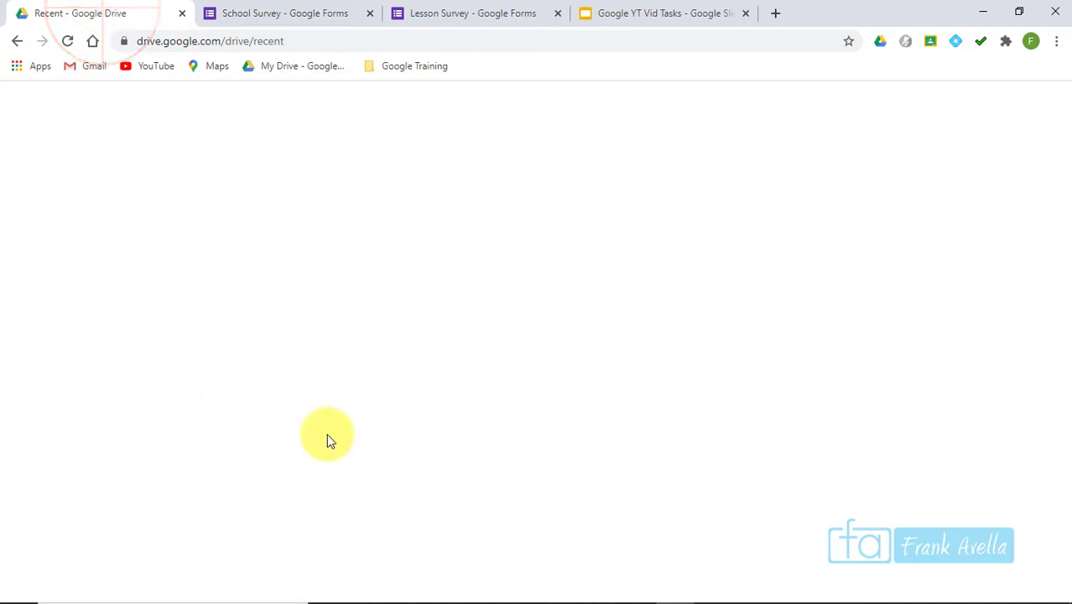
left_click(96, 302)
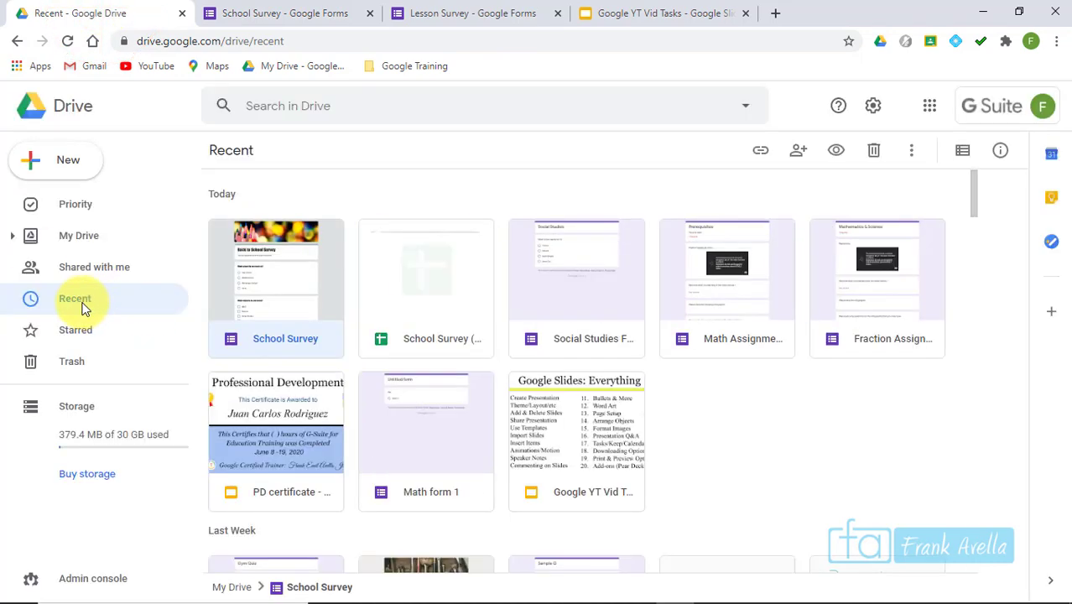
left_click(433, 302)
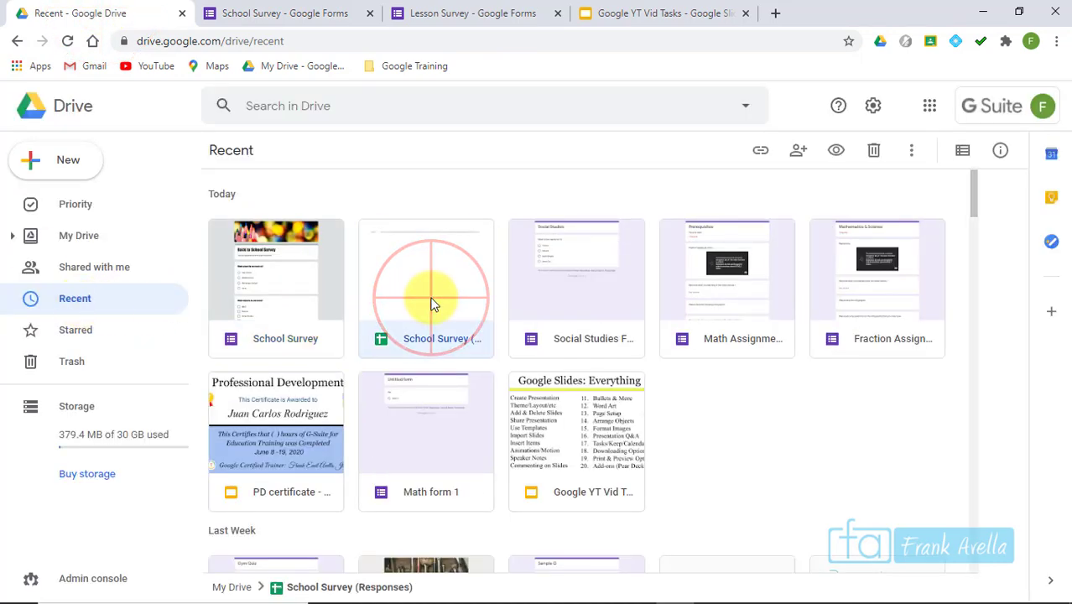
double_click(432, 302)
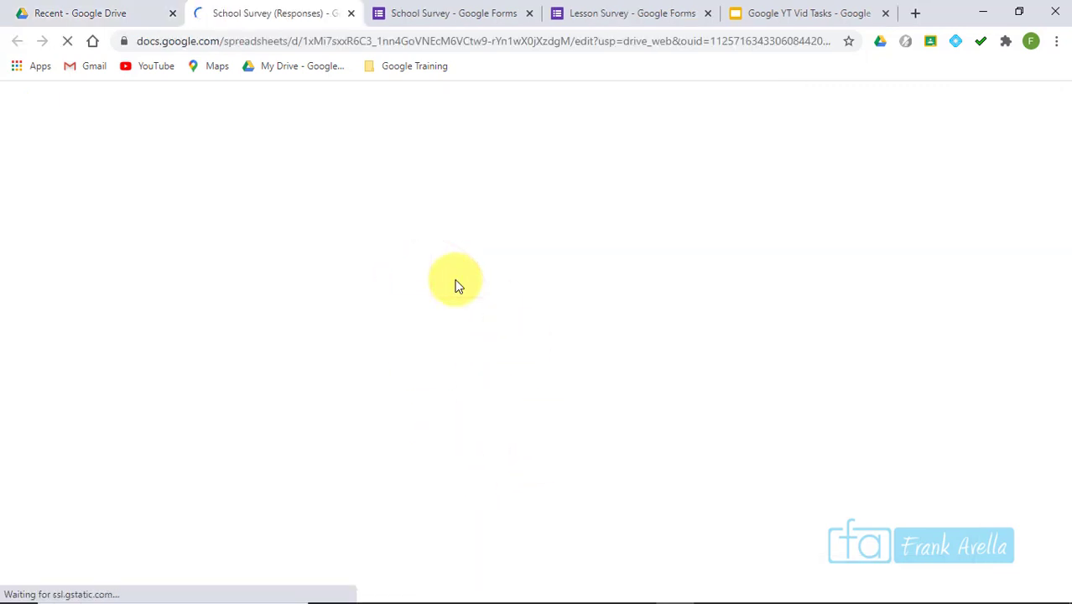
- Inspect the timestamp, school and subjects columns with their recorded answers in the Form Responses 1 sheet
left_click(94, 215)
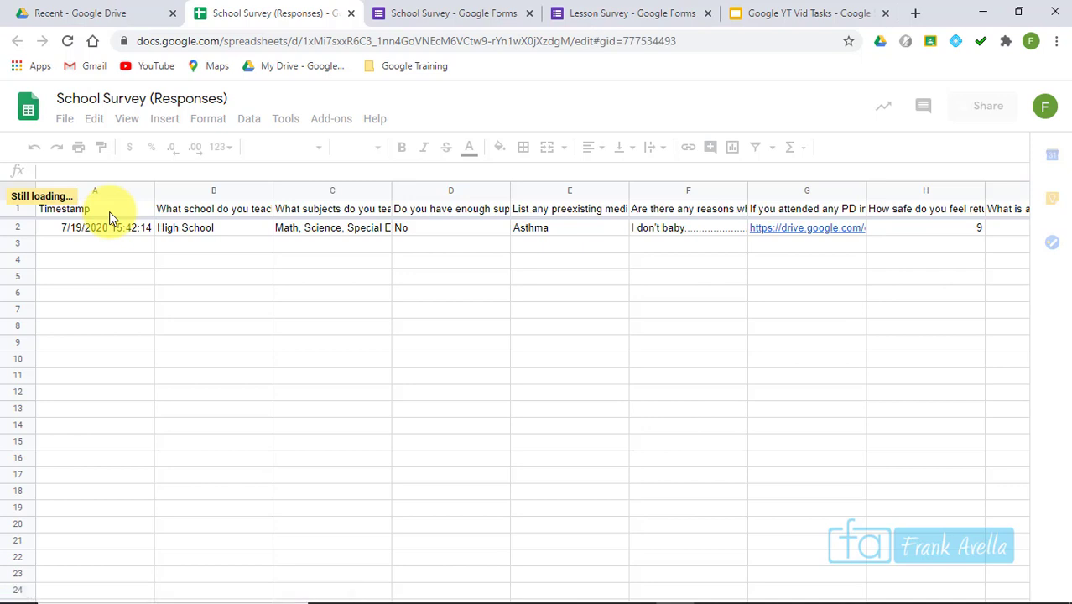
left_click(225, 207)
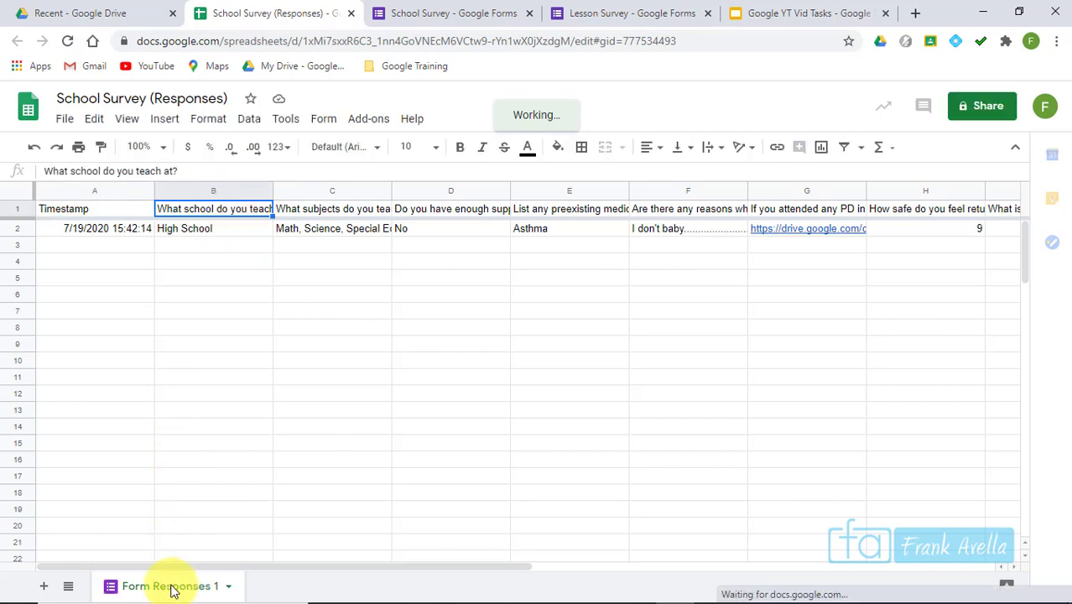
left_click(206, 226)
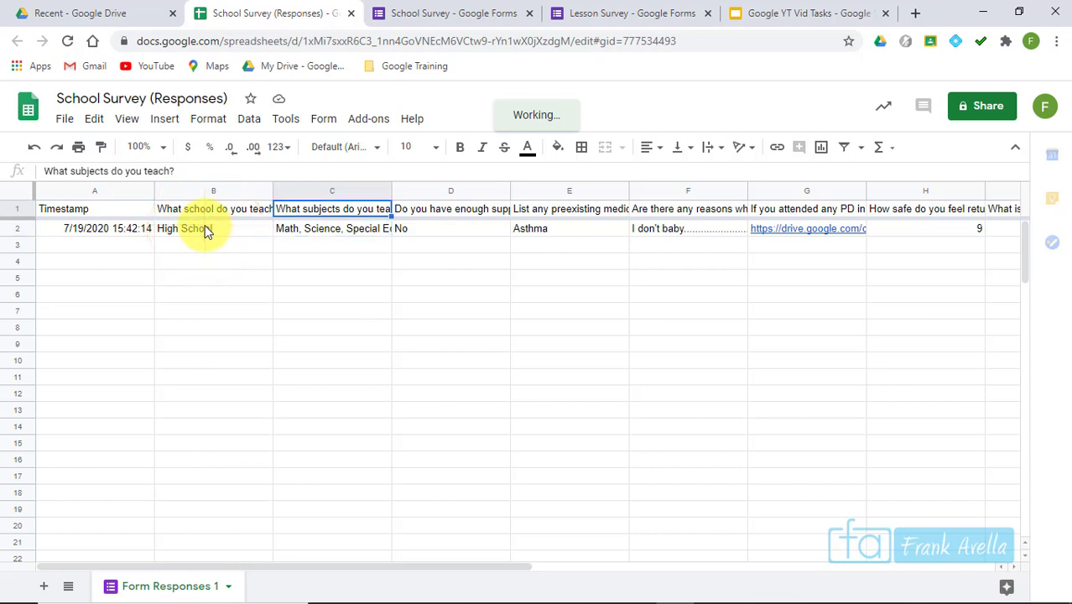
key("Down")
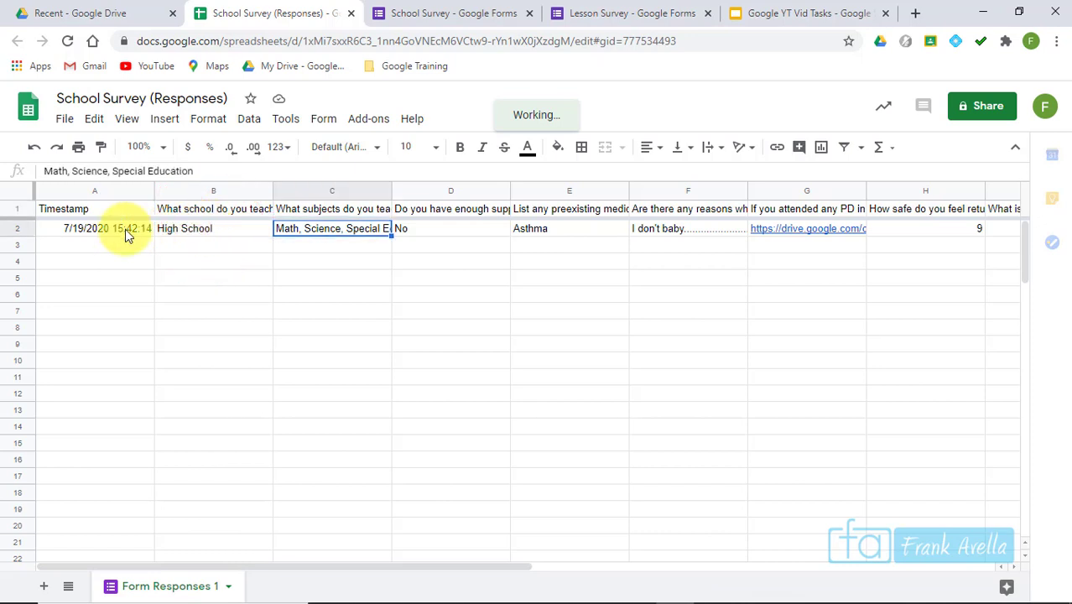
- Highlight the empty cells B3:B10 under the school answer, and switch to the Lesson Survey form's responses
left_click(193, 246)
left_click_drag(194, 252, 199, 364)
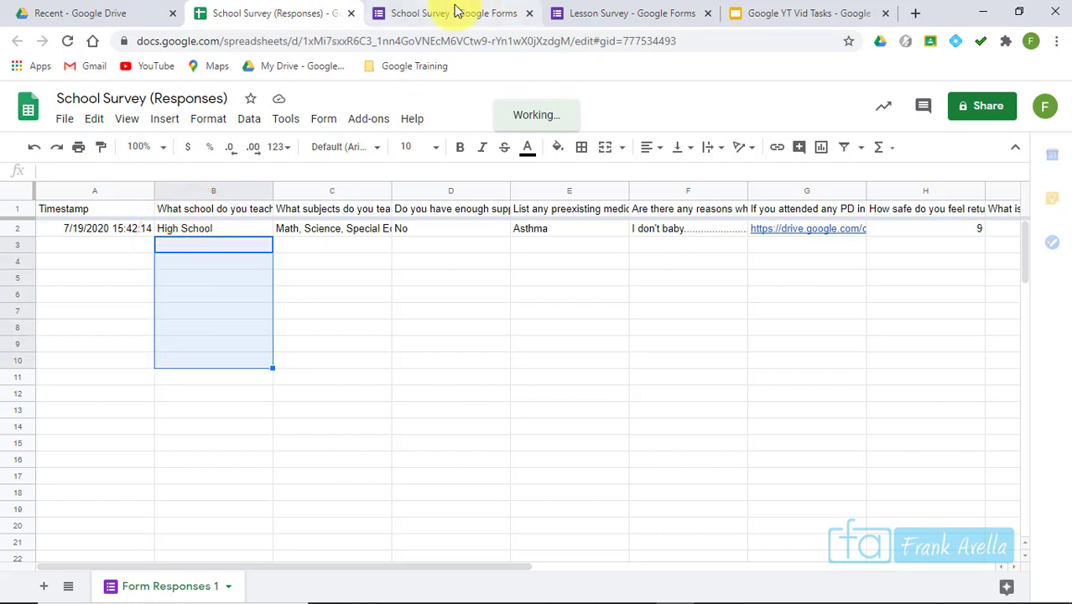
left_click(602, 13)
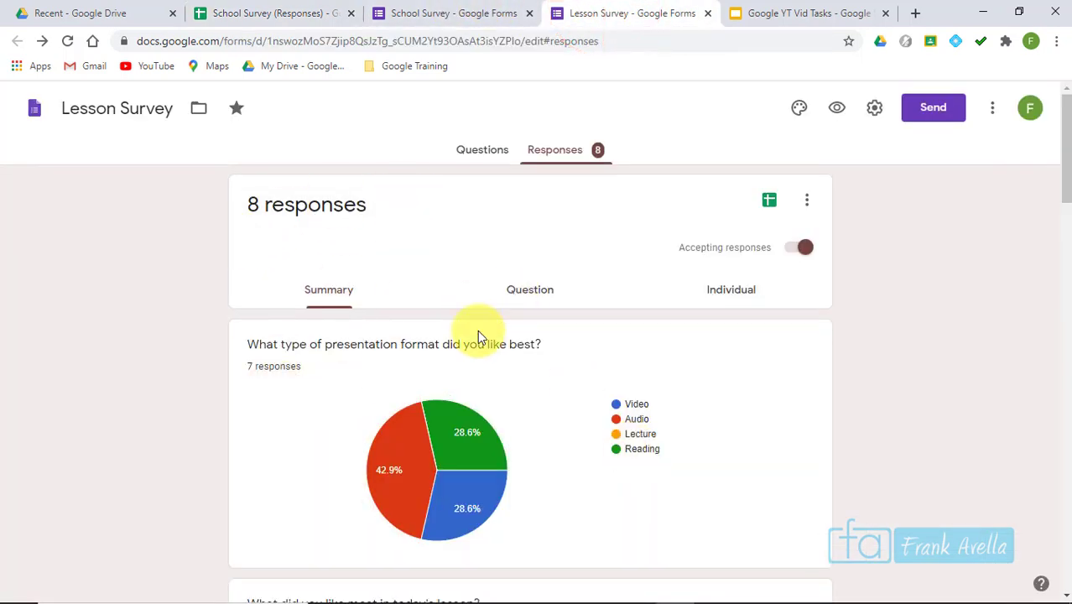
- Set the School Survey's response destination to the existing spreadsheet "Biology Essay"
left_click(805, 200)
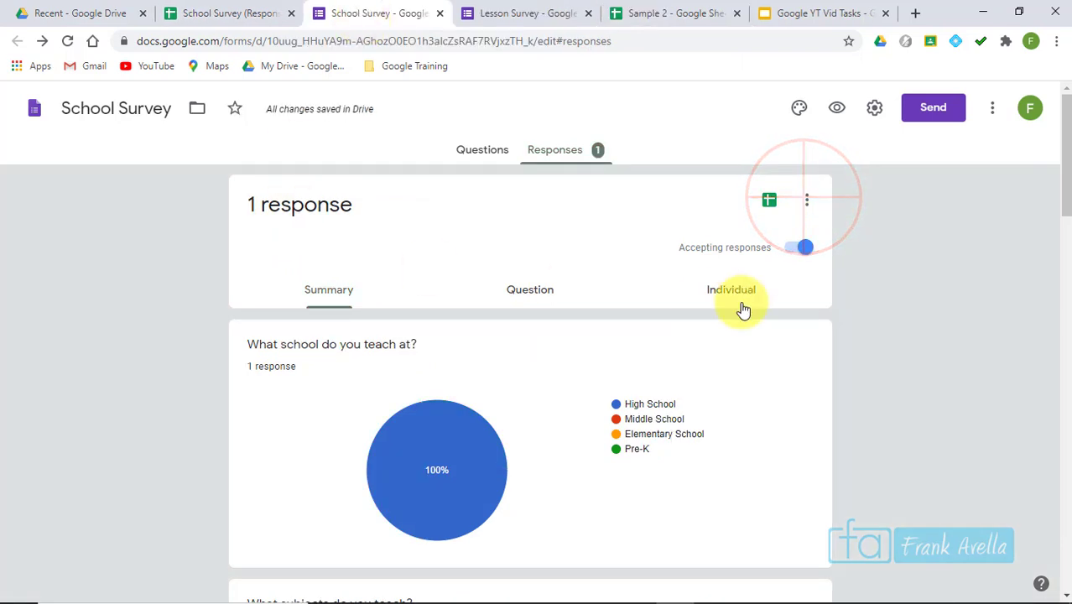
left_click(807, 203)
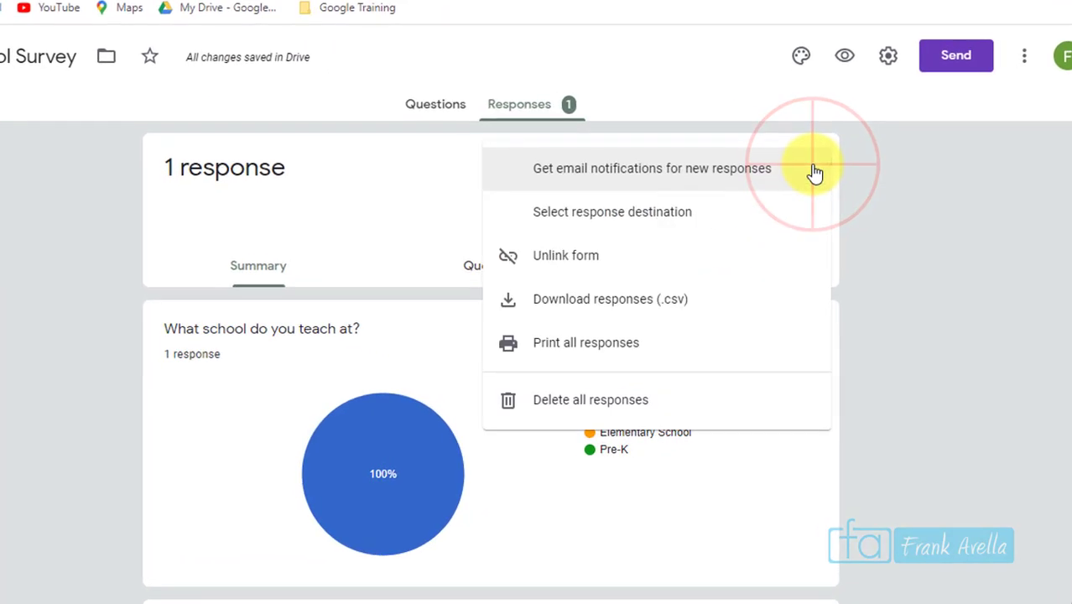
left_click(644, 237)
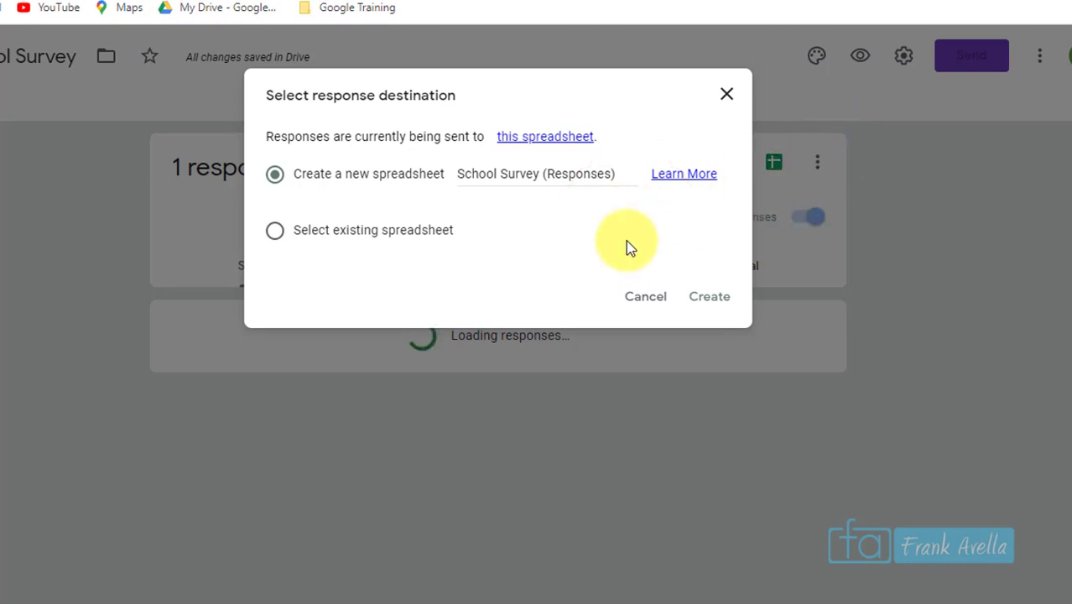
left_click(275, 232)
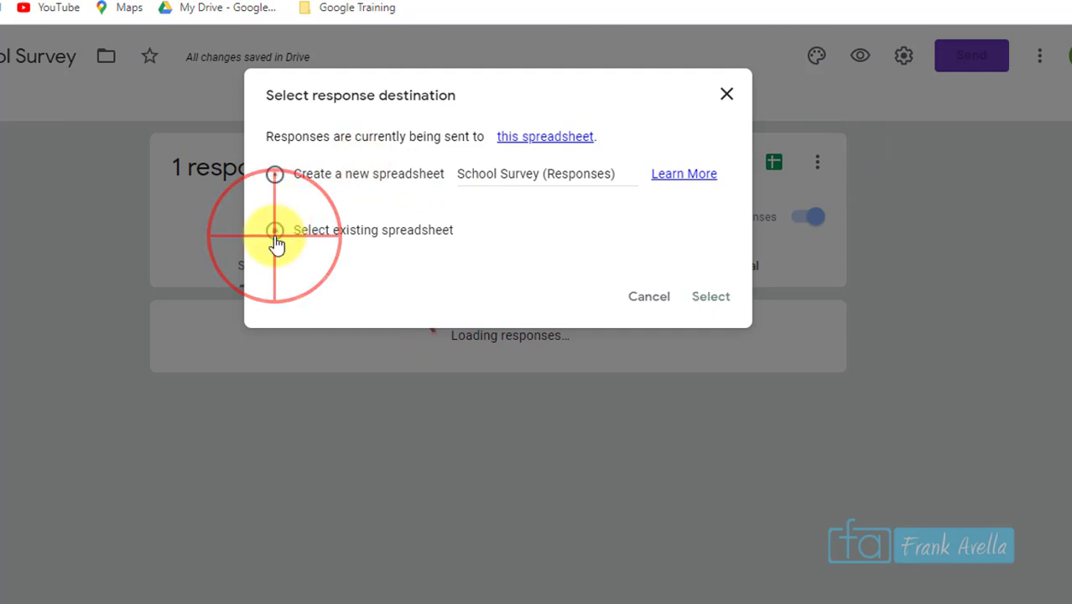
left_click(710, 298)
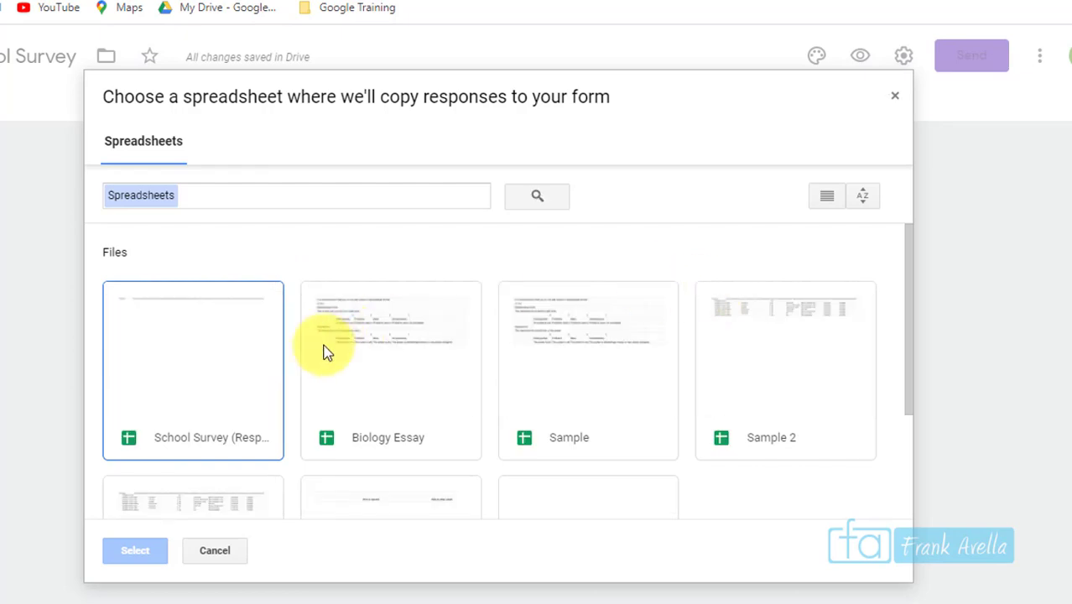
left_click(366, 373)
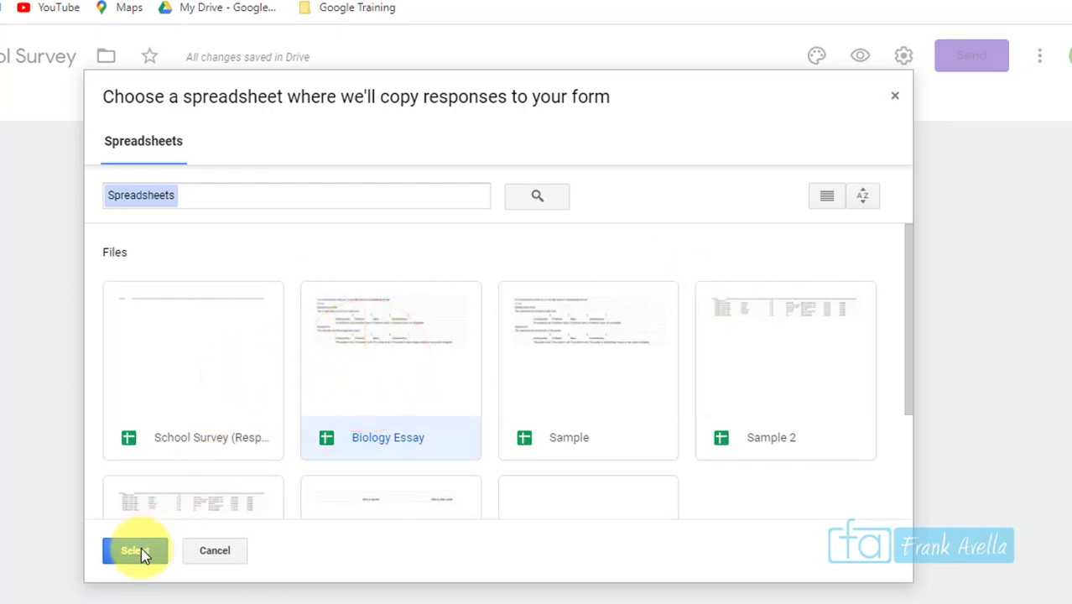
left_click(139, 550)
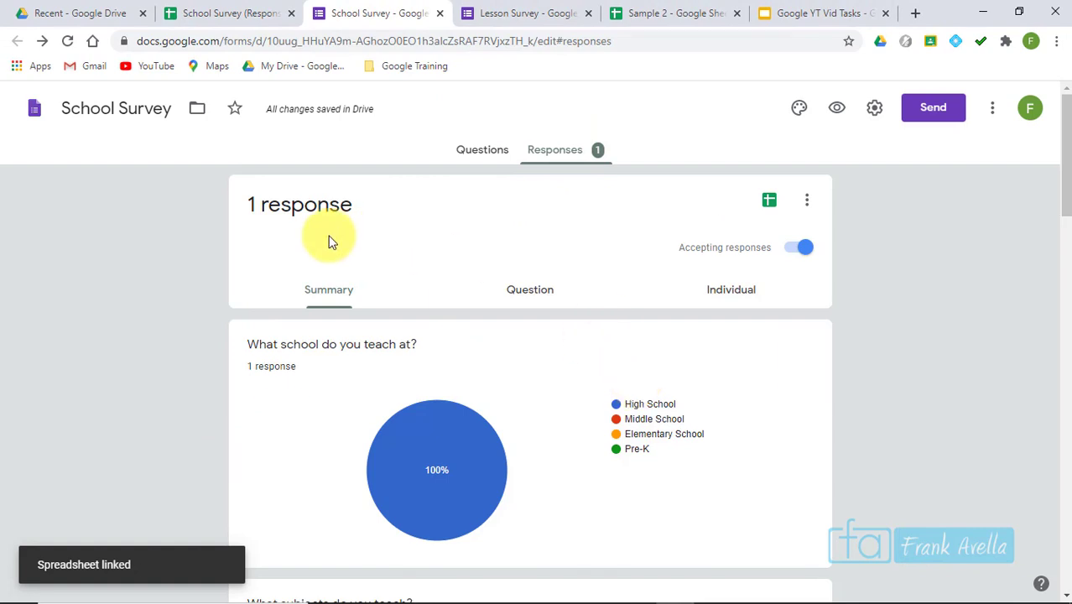
- Switch to Google Drive and open the "Biology Essay" spreadsheet, comparing it with the School Survey form's responses
left_click(77, 12)
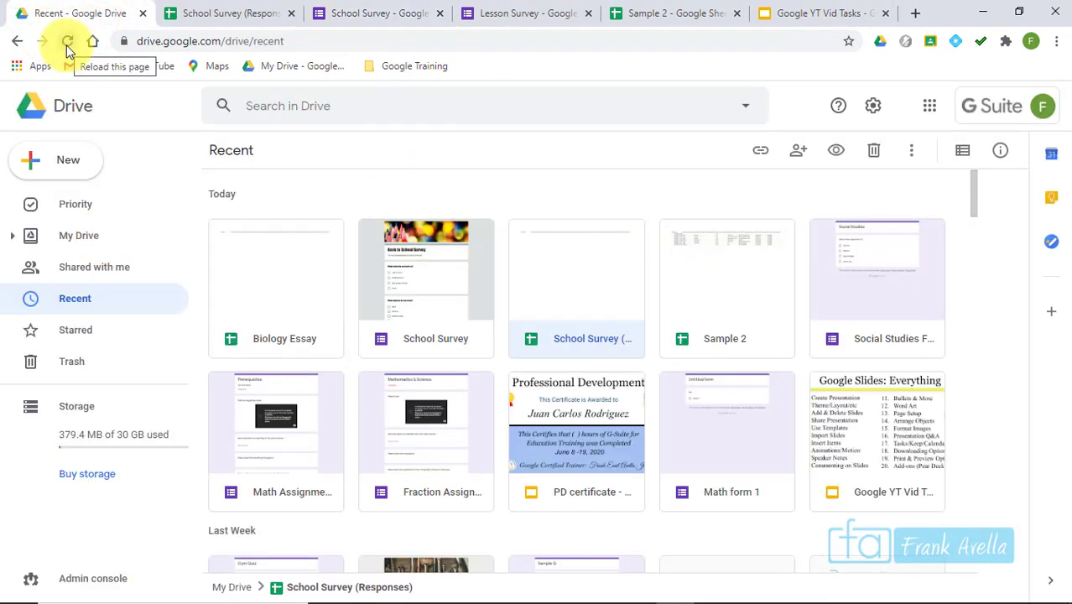
double_click(288, 283)
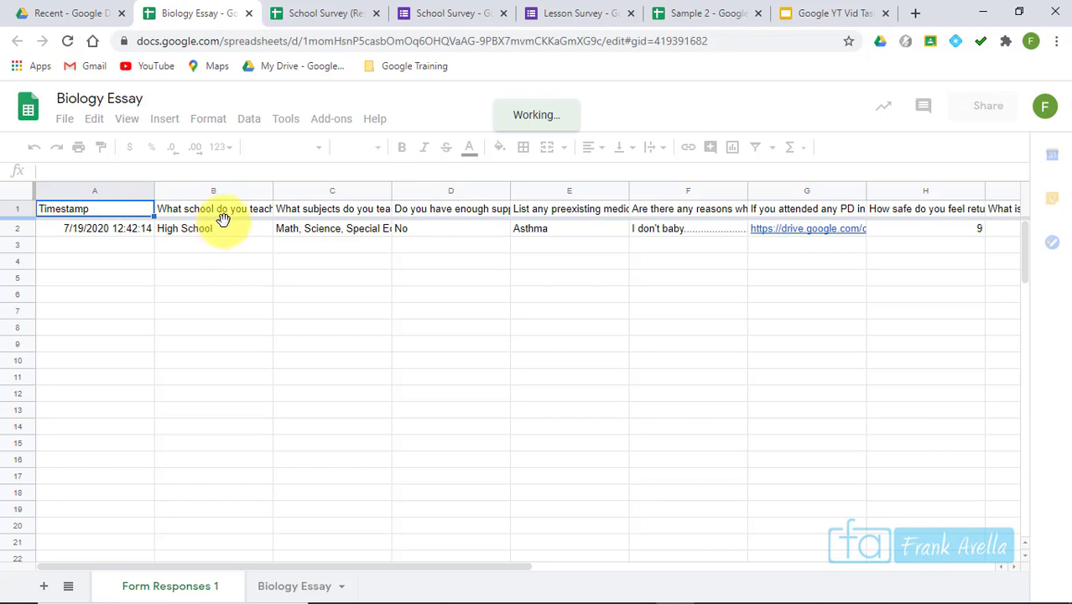
left_click(479, 15)
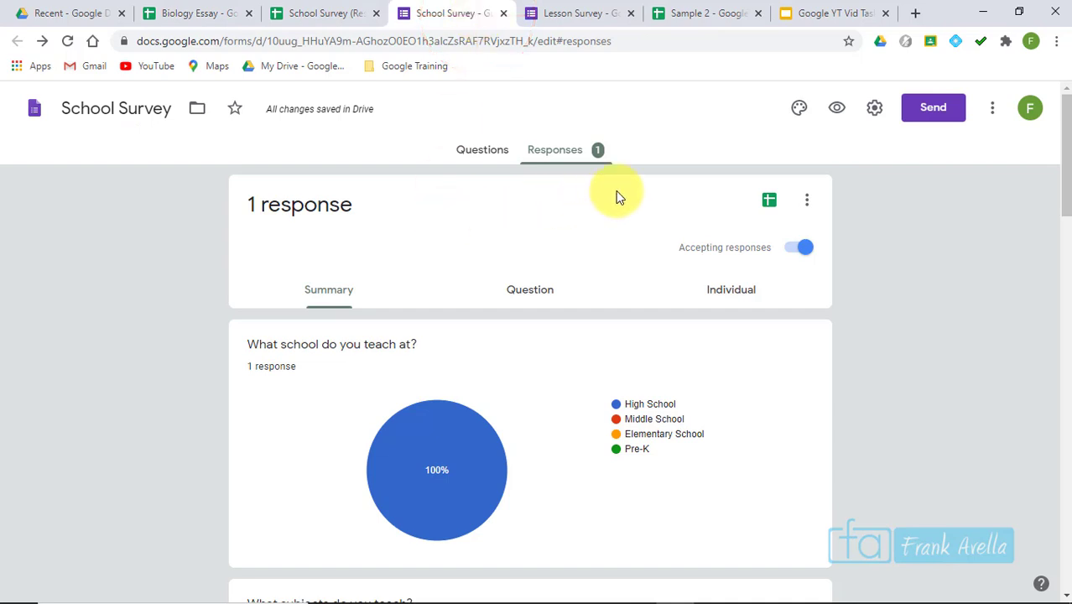
left_click(176, 12)
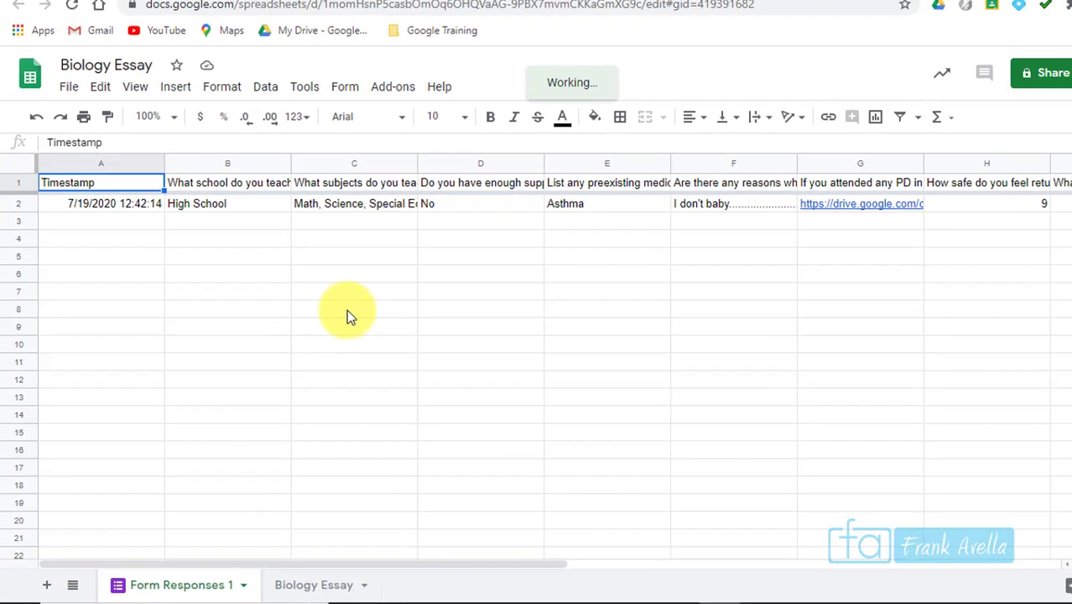
- Compare the Form Responses 1 sheet with the original Biology Essay rubric sheet in the spreadsheet
left_click(421, 594)
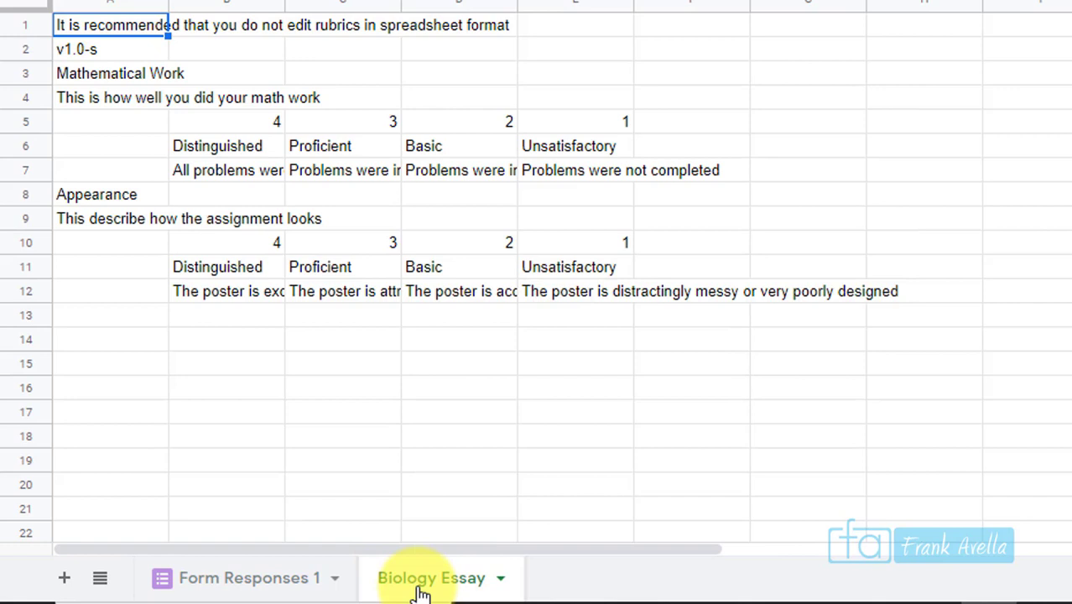
left_click(241, 589)
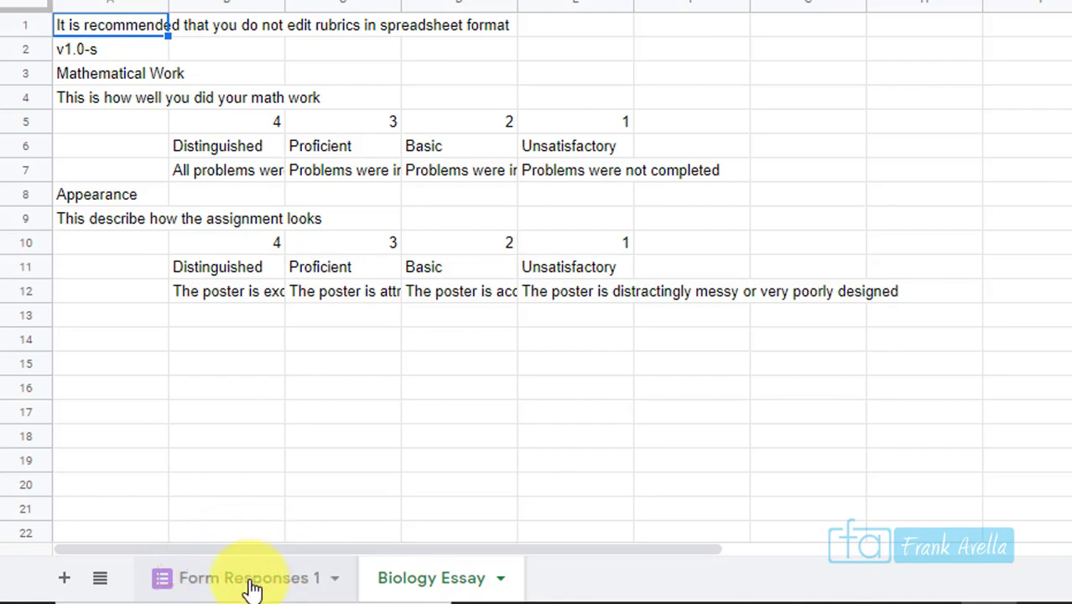
left_click(249, 586)
left_click(444, 582)
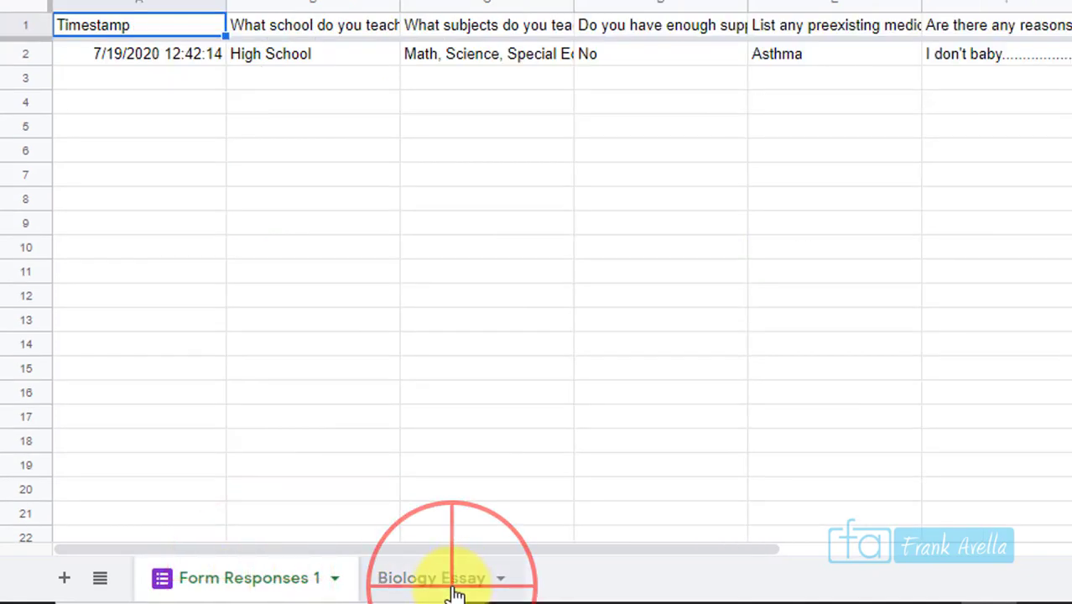
left_click(237, 578)
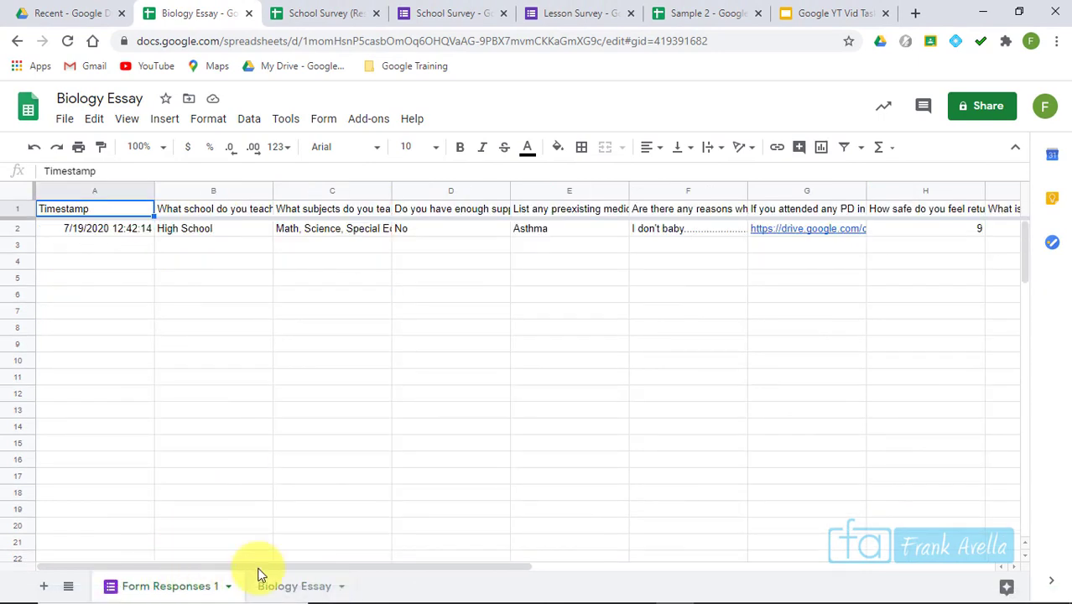
left_click(86, 96)
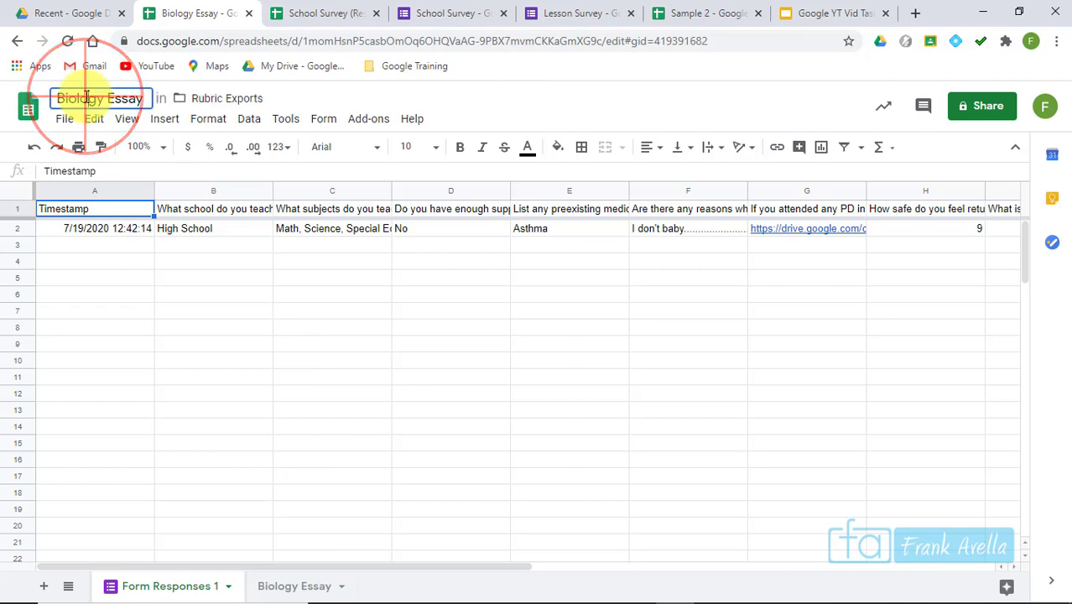
left_click(291, 586)
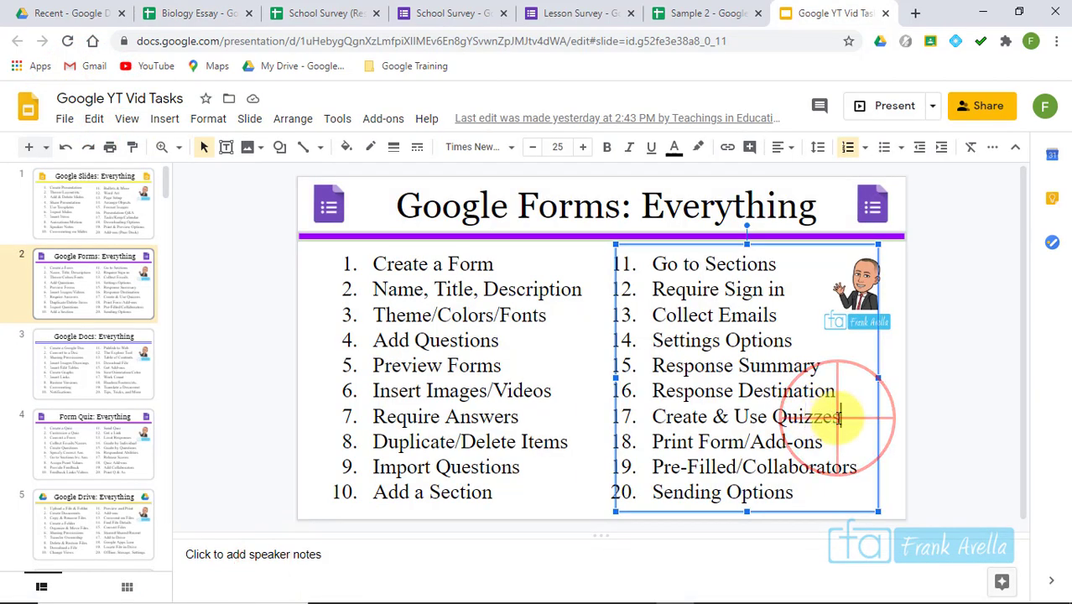
- Highlight item 17, "Create & Use Quizzes", in the task list on the "Google Forms: Everything" slide
left_click_drag(837, 417, 671, 420)
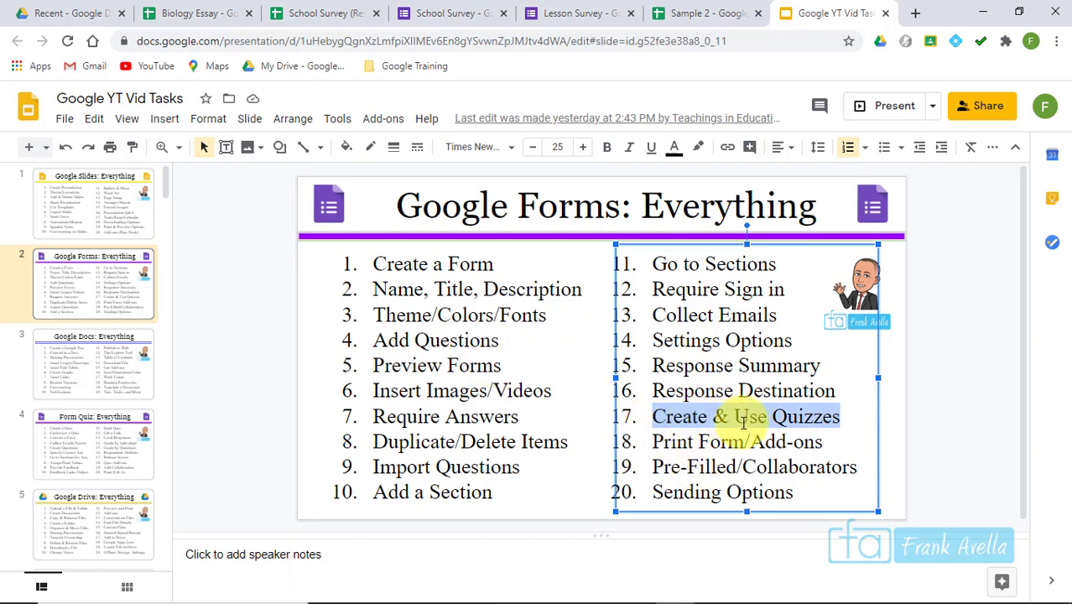
left_click(821, 403)
left_click(844, 417)
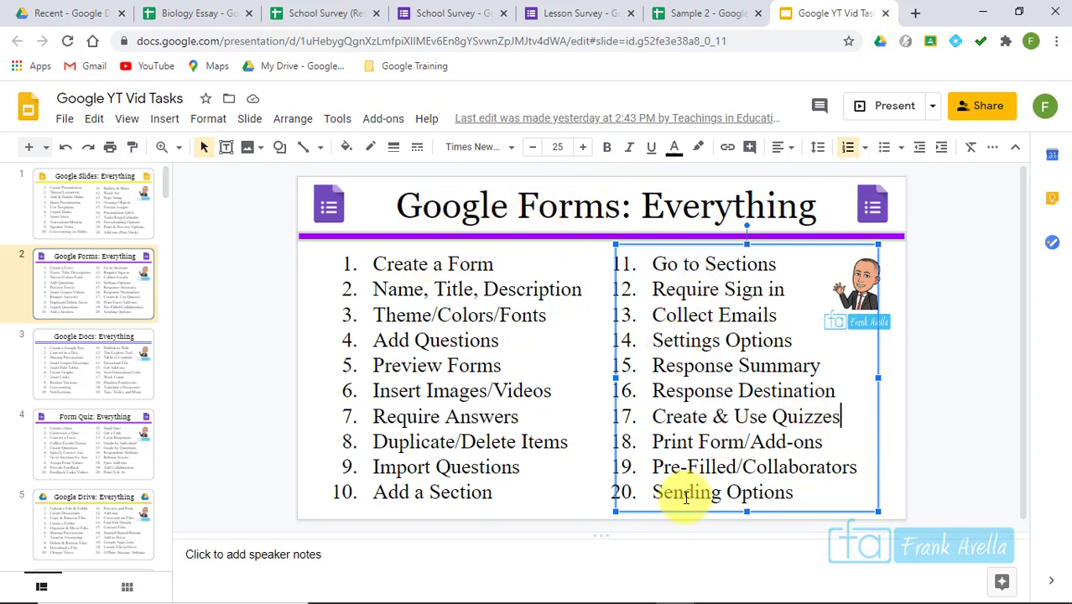
left_click_drag(844, 418, 648, 420)
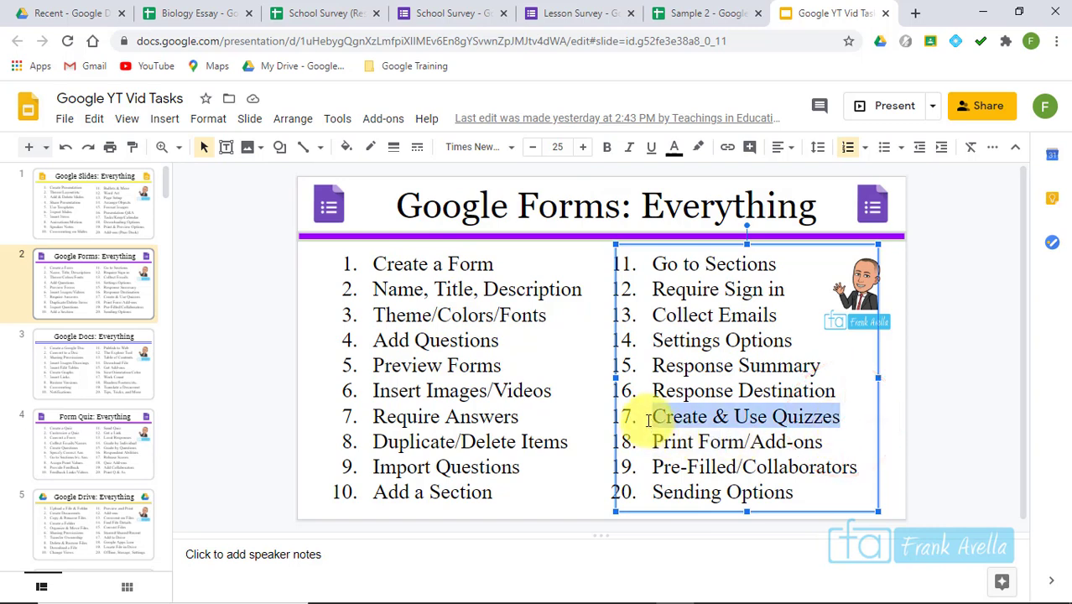
left_click(846, 418)
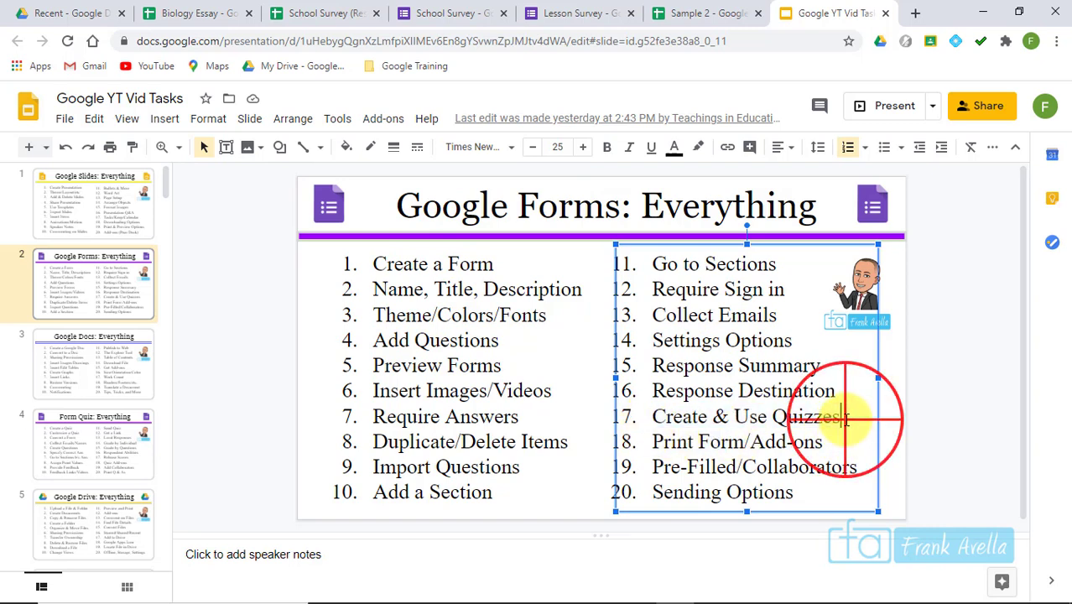
left_click_drag(846, 418, 629, 412)
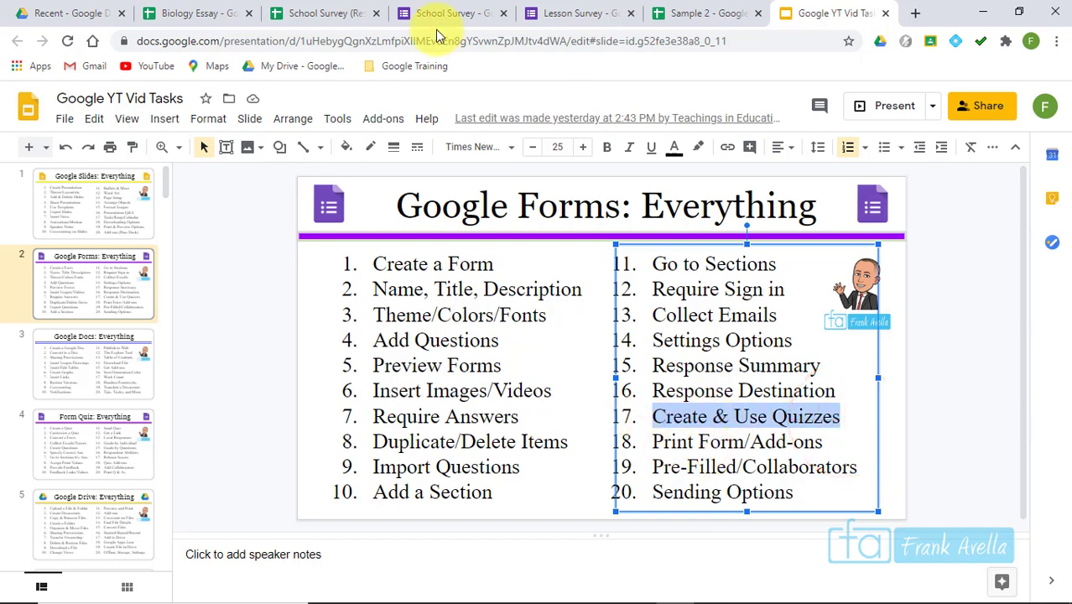
- Open the Geo Quiz form's settings and review the General and Presentation options
left_click(185, 13)
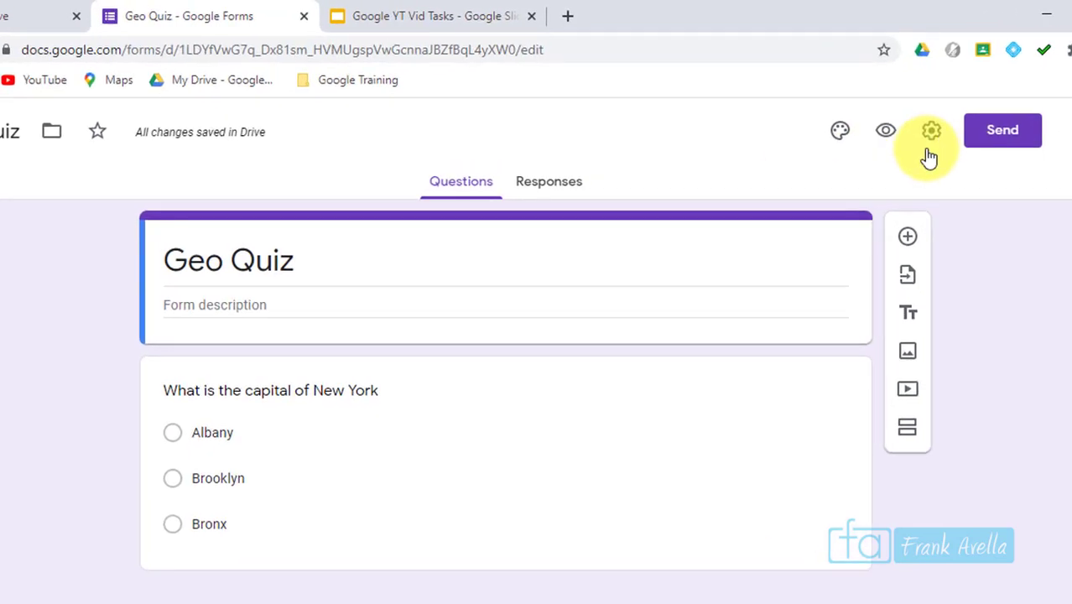
left_click(931, 138)
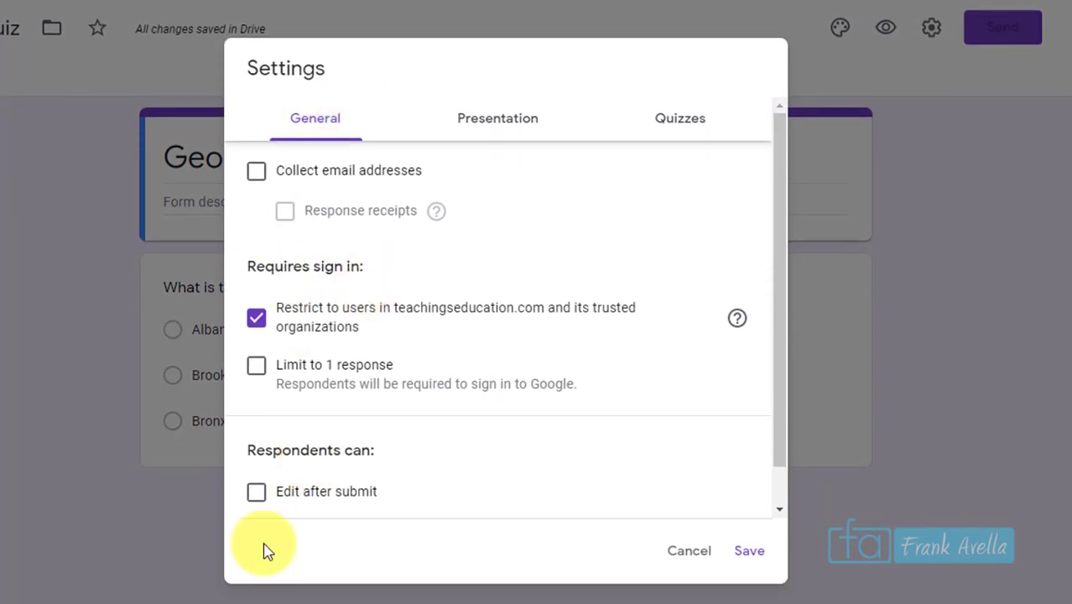
left_click(788, 181)
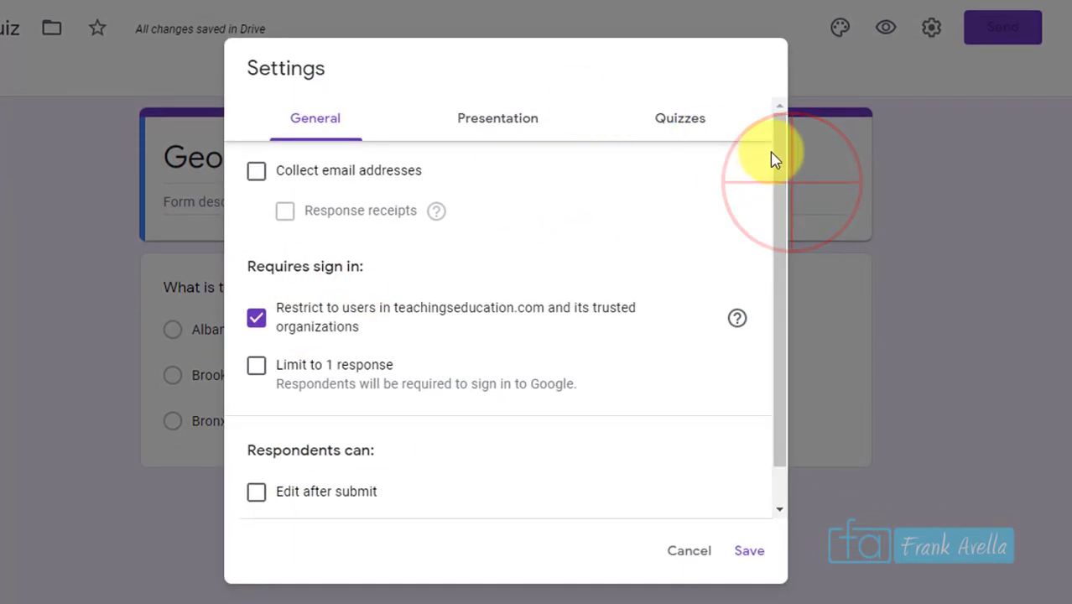
left_click(781, 147)
scroll(759, 191, "down", 1)
scroll(680, 164, "up", 1)
left_click(497, 104)
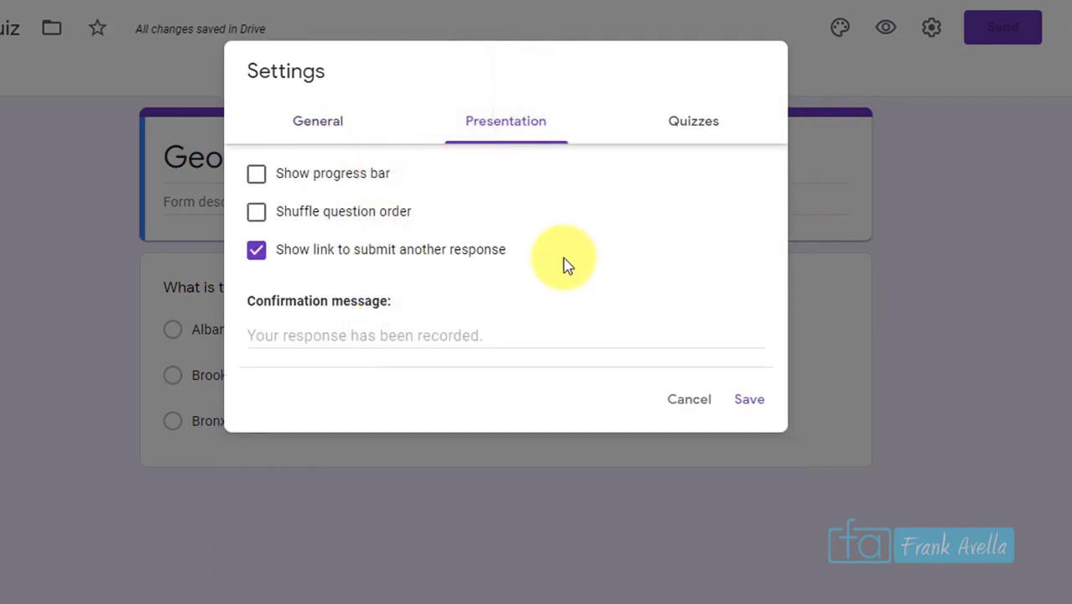
- Turn the Geo Quiz form into a quiz by enabling "Make this a quiz" in its quiz settings
left_click(689, 134)
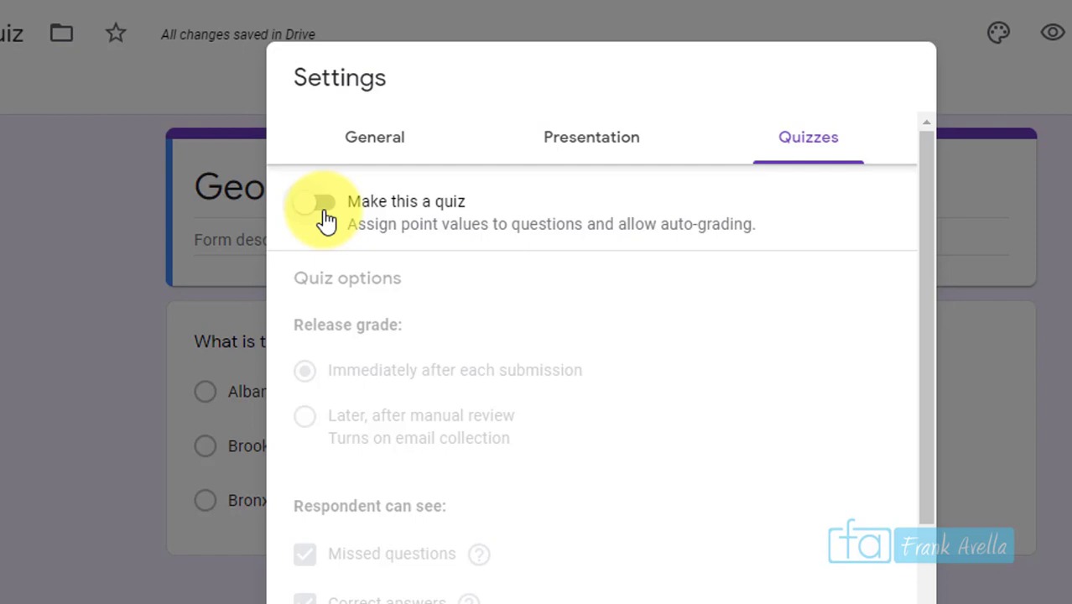
left_click(325, 211)
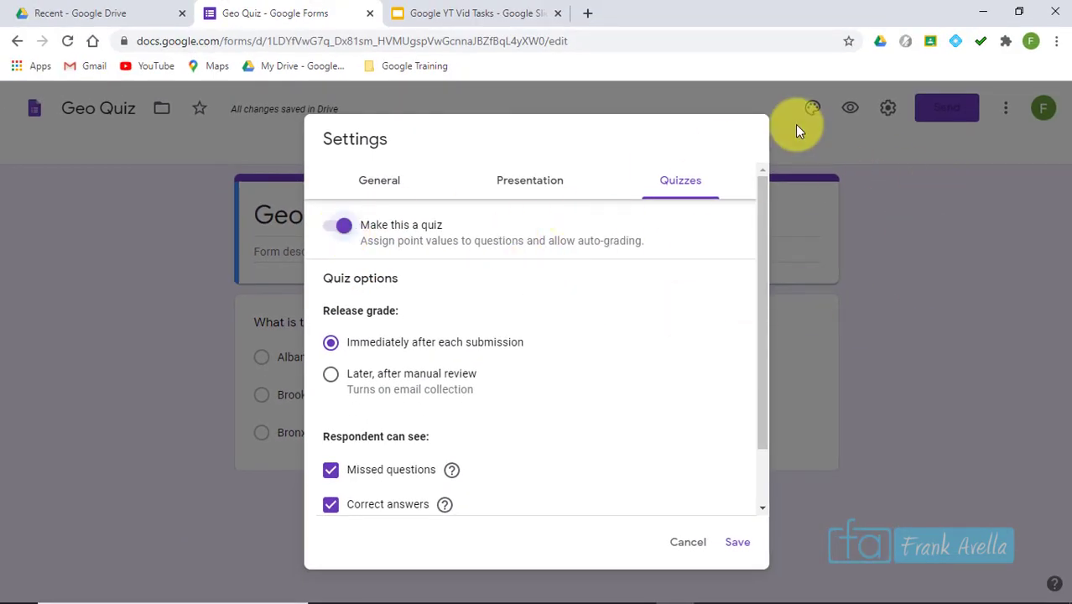
left_click_drag(764, 207, 764, 251)
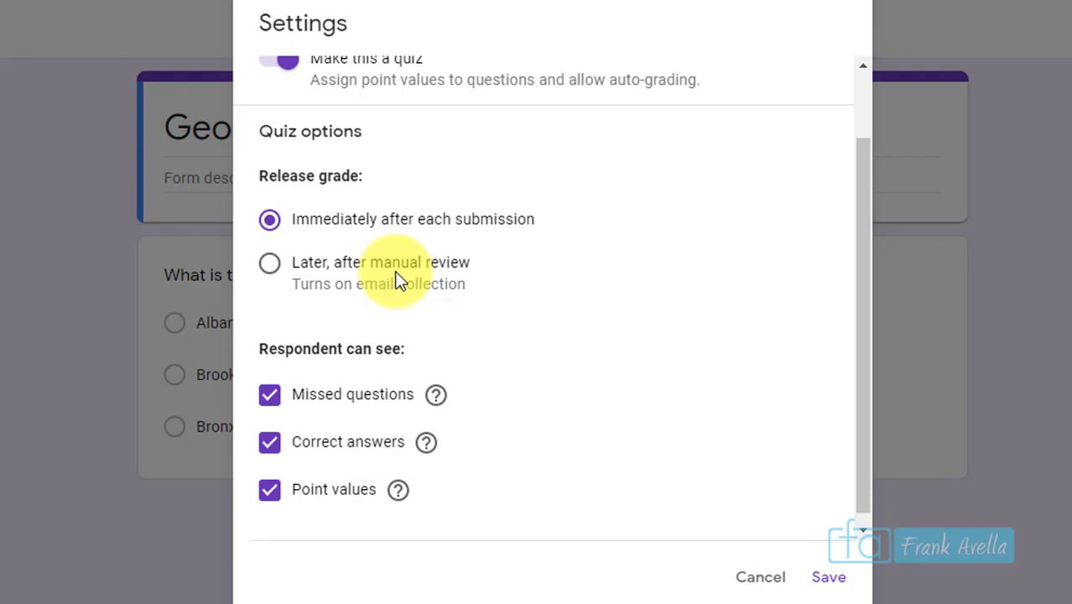
- Set the quiz's grade release to "Later, after manual review" and show the options for what respondents can see
left_click(269, 264)
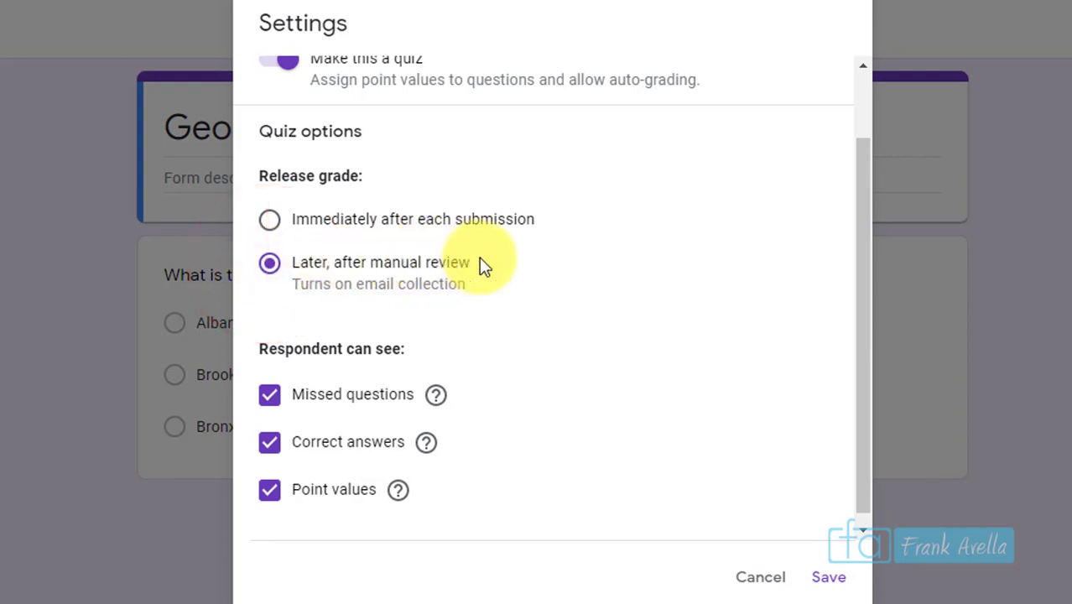
left_click(270, 221)
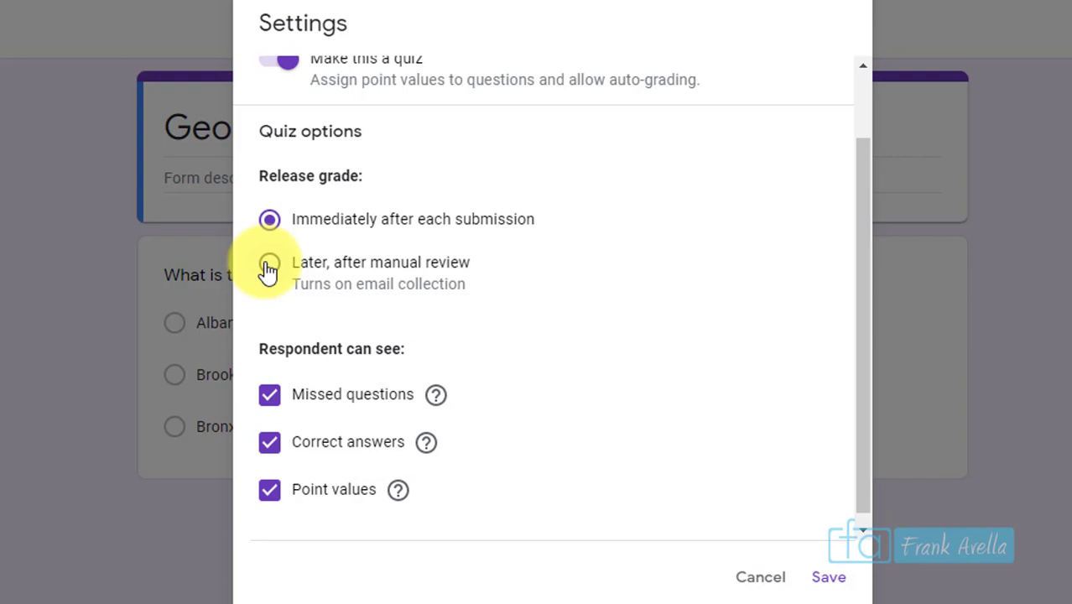
left_click(268, 267)
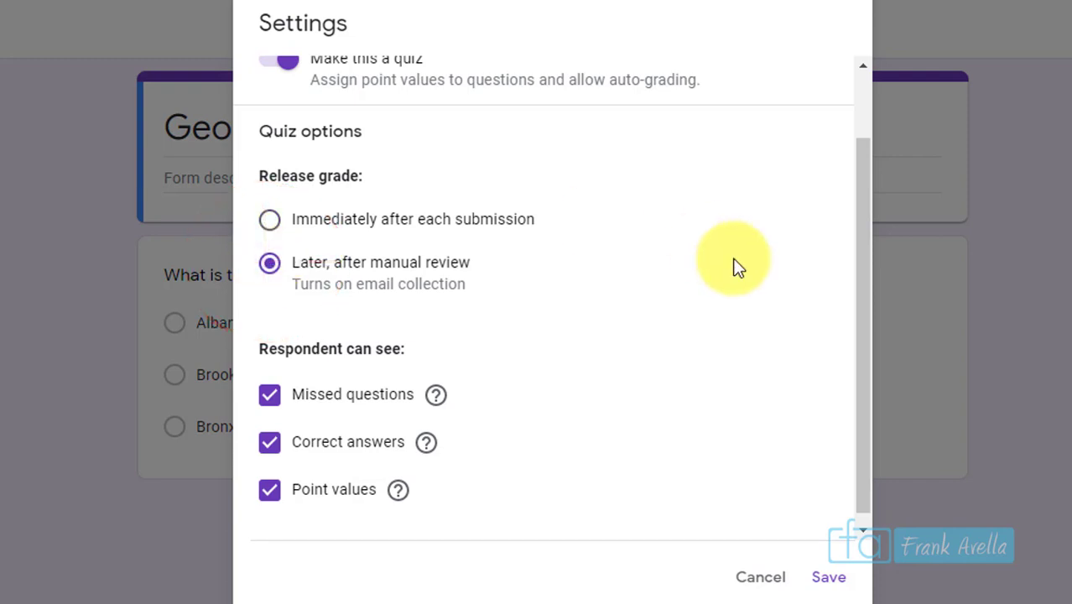
left_click_drag(859, 194, 866, 247)
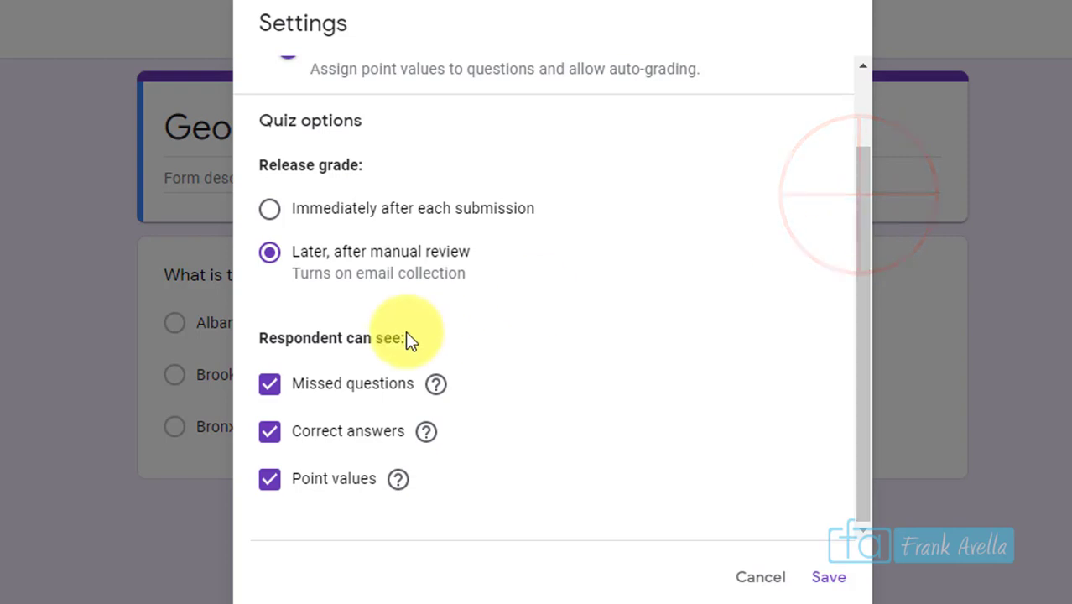
- Highlight "Respondent can see:" and review the explanations for the missed questions, correct answers and point values options
left_click(258, 338)
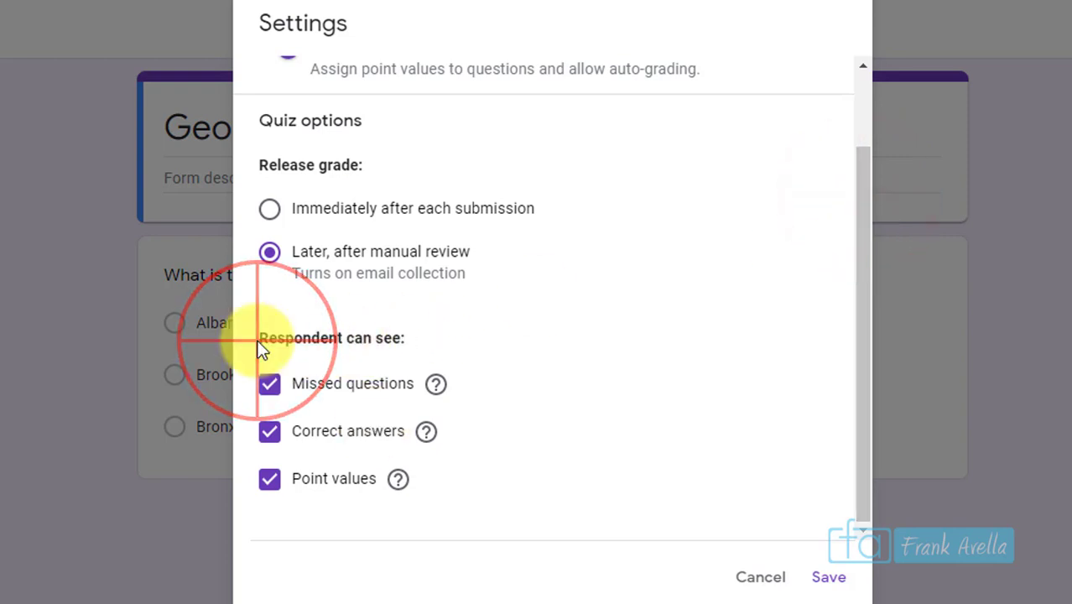
left_click_drag(285, 334, 425, 348)
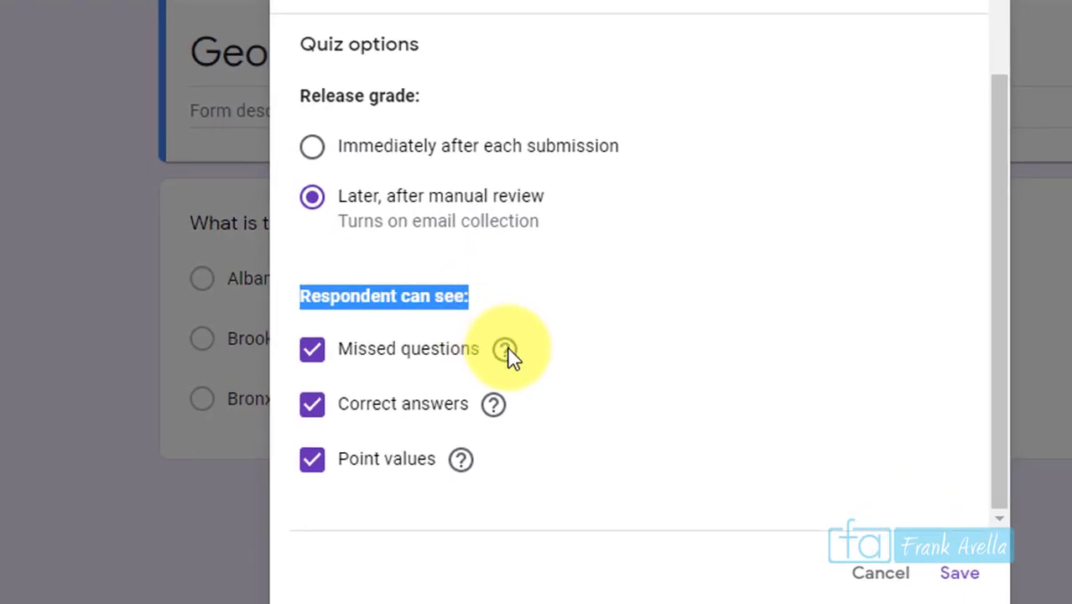
mouse_move(507, 348)
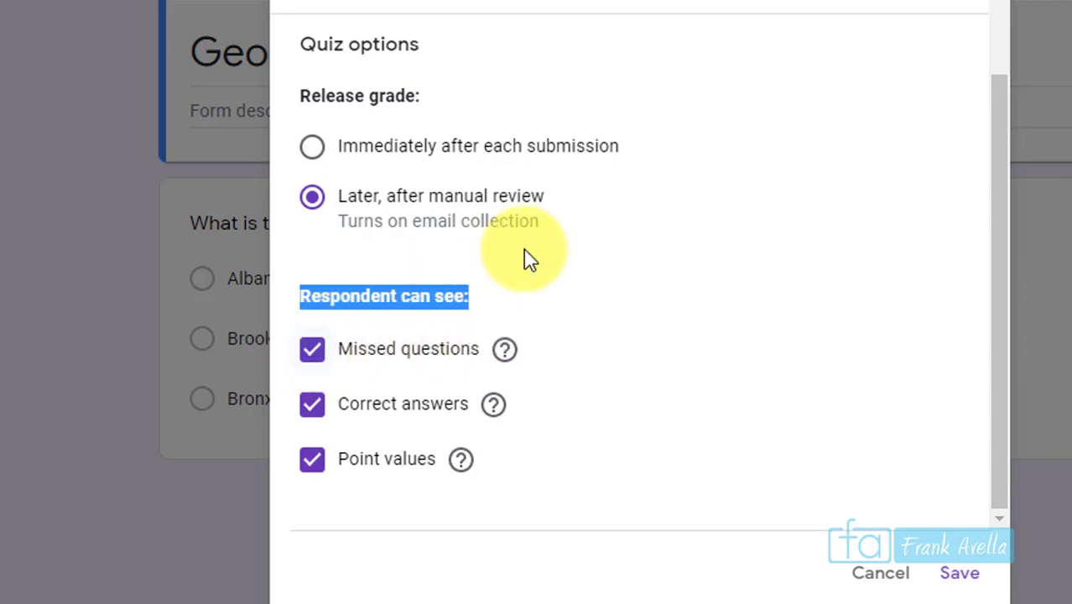
mouse_move(495, 409)
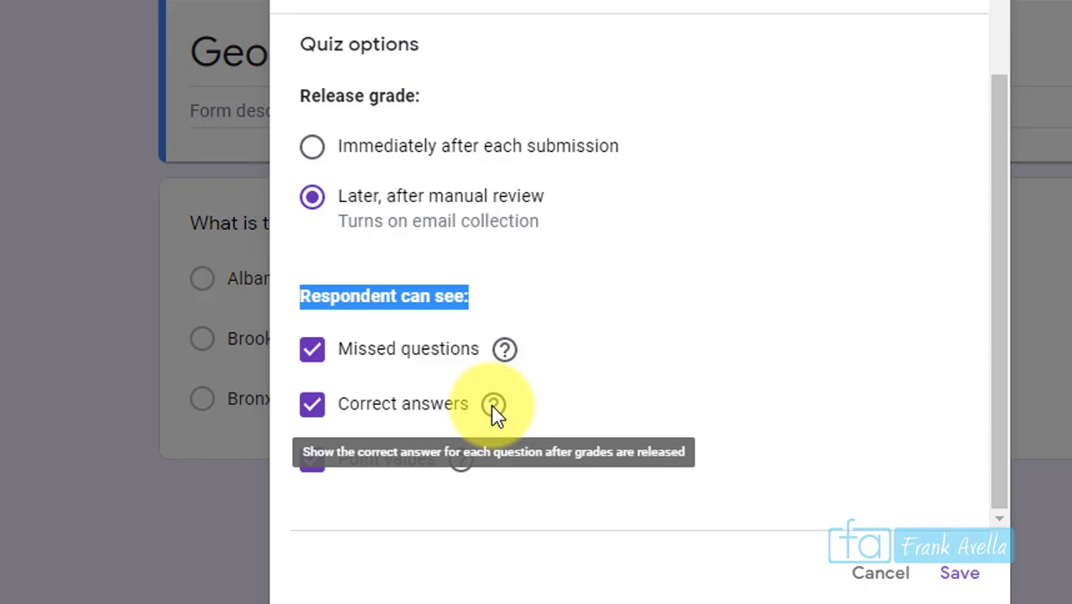
mouse_move(464, 466)
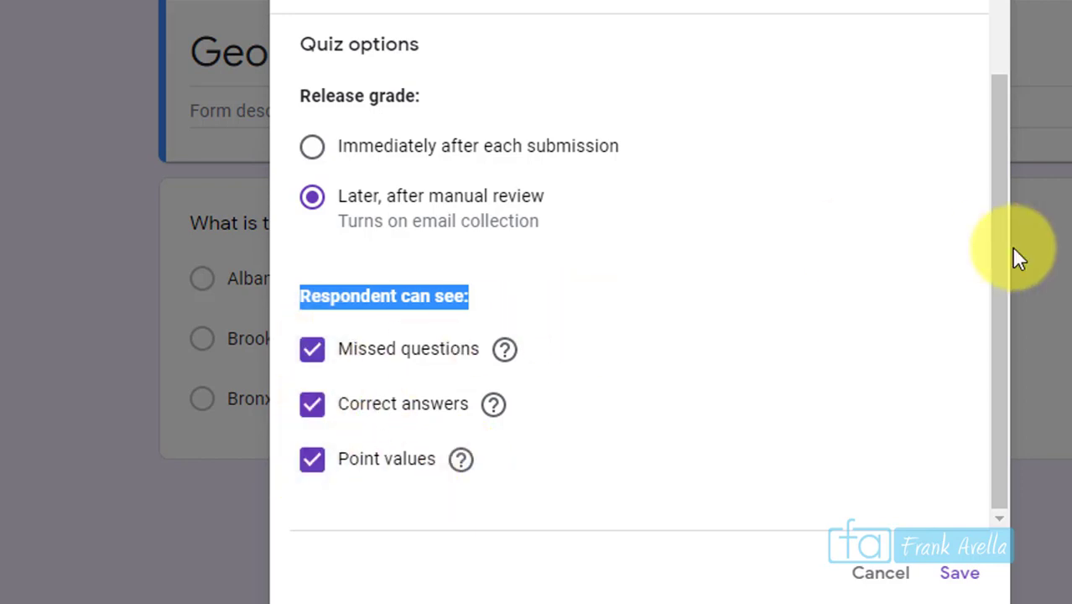
- Enable "Limit to 1 response" in the Geo Quiz form's General settings and review what respondents can do
left_click_drag(999, 305, 986, 110)
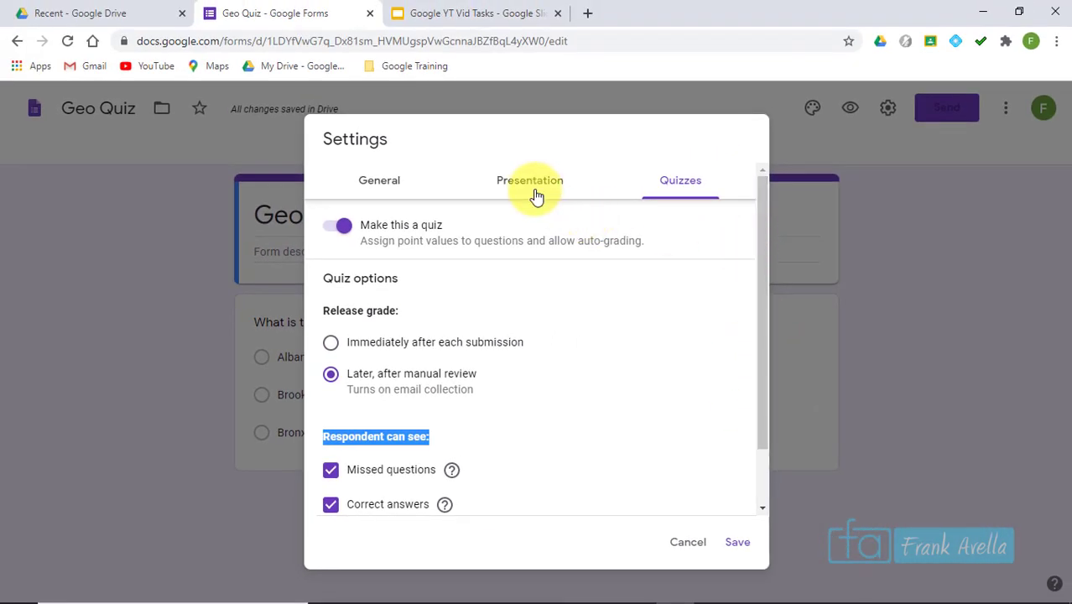
left_click(381, 185)
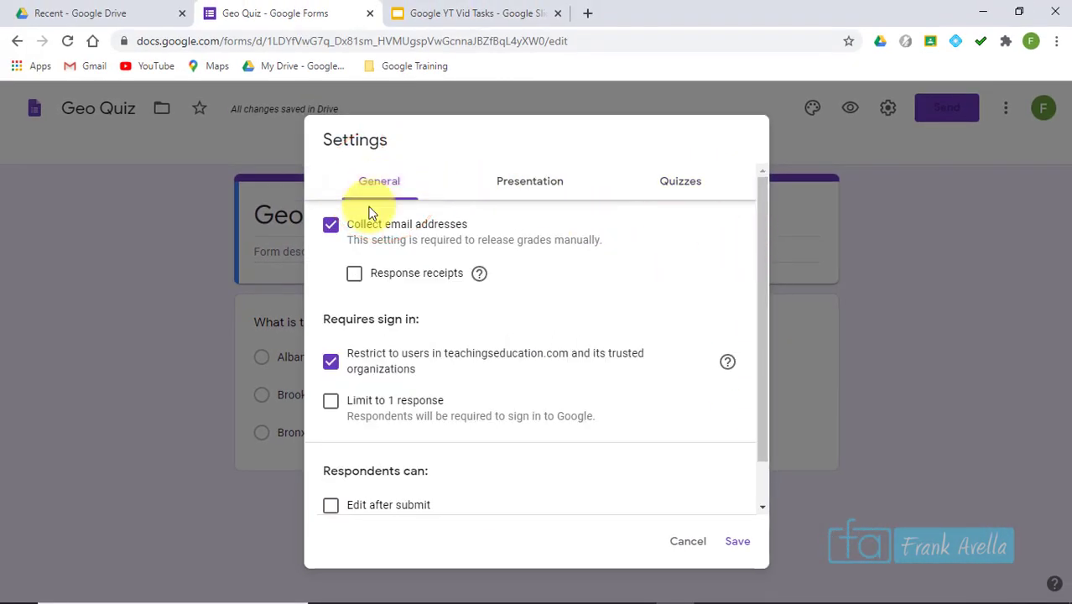
left_click(674, 193)
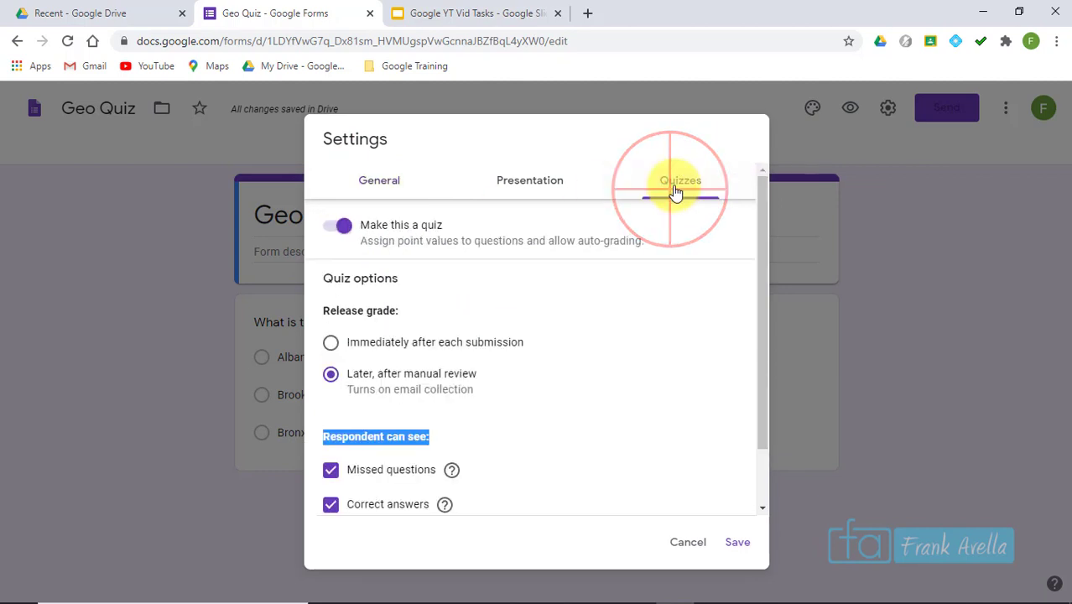
left_click(382, 174)
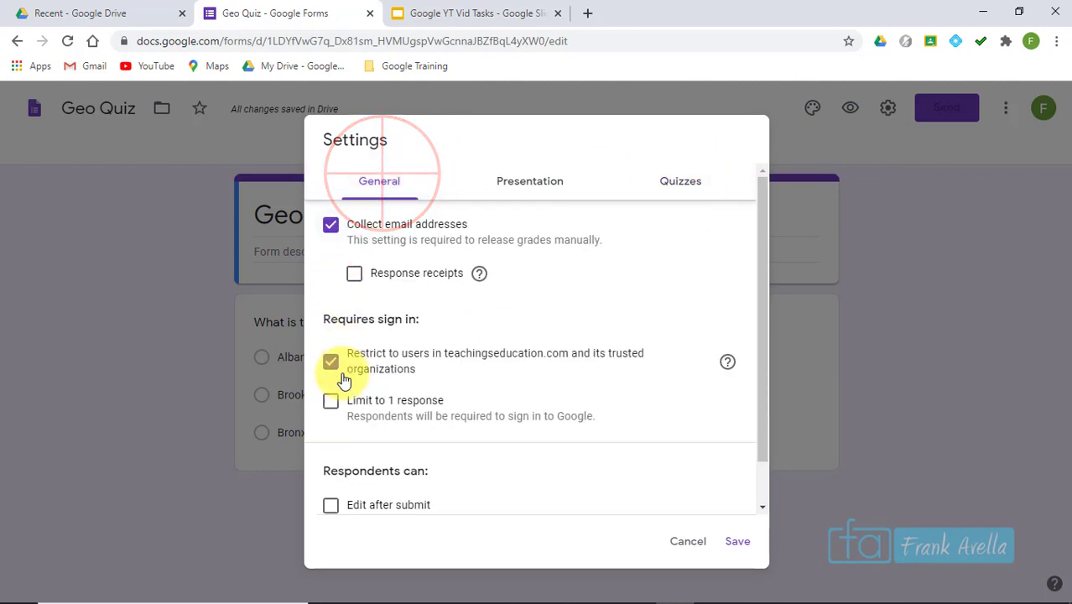
left_click(332, 404)
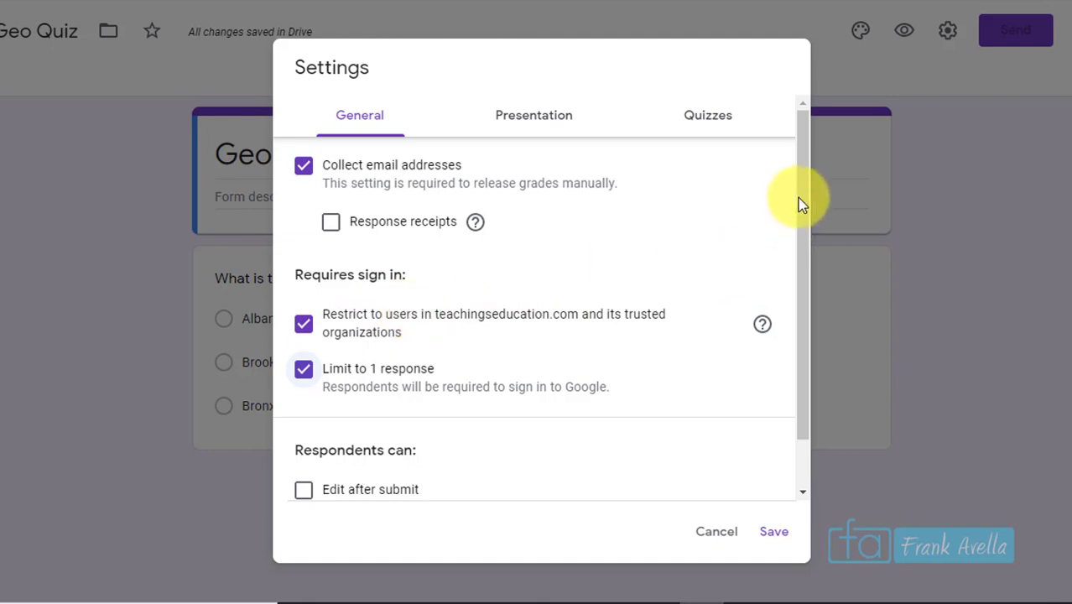
left_click_drag(806, 184, 807, 235)
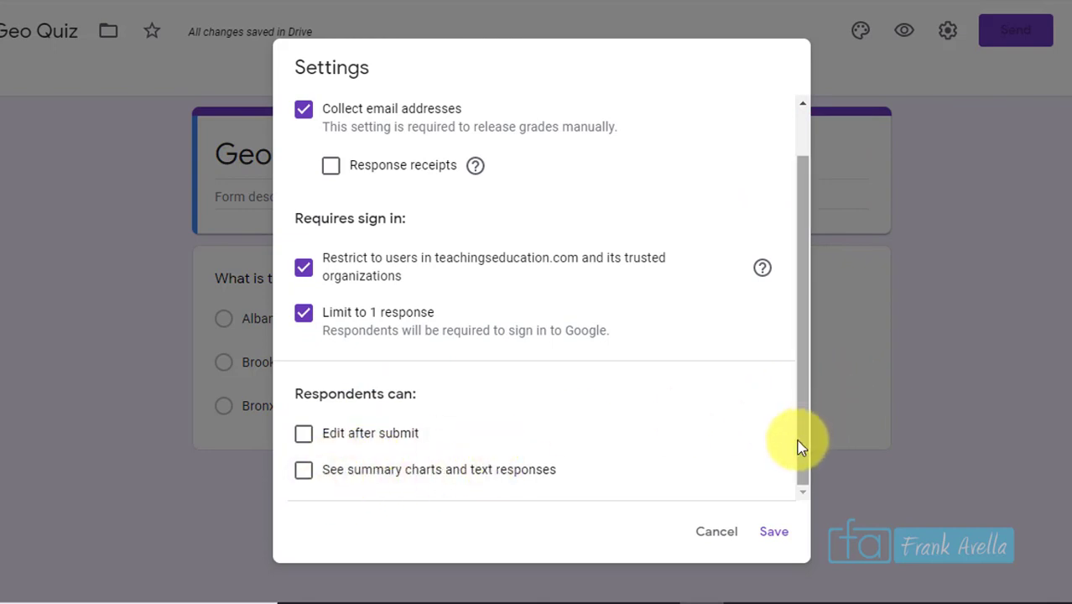
left_click_drag(797, 440, 796, 338)
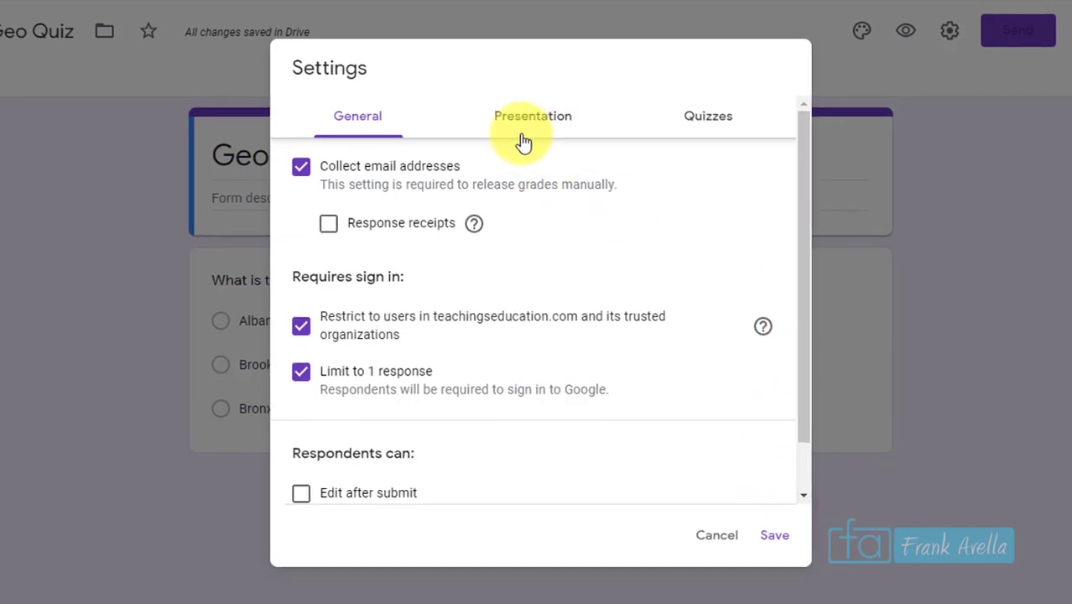
- Enable "Show progress bar" and "Shuffle question order" in the Presentation settings and enter a custom confirmation message
left_click(523, 136)
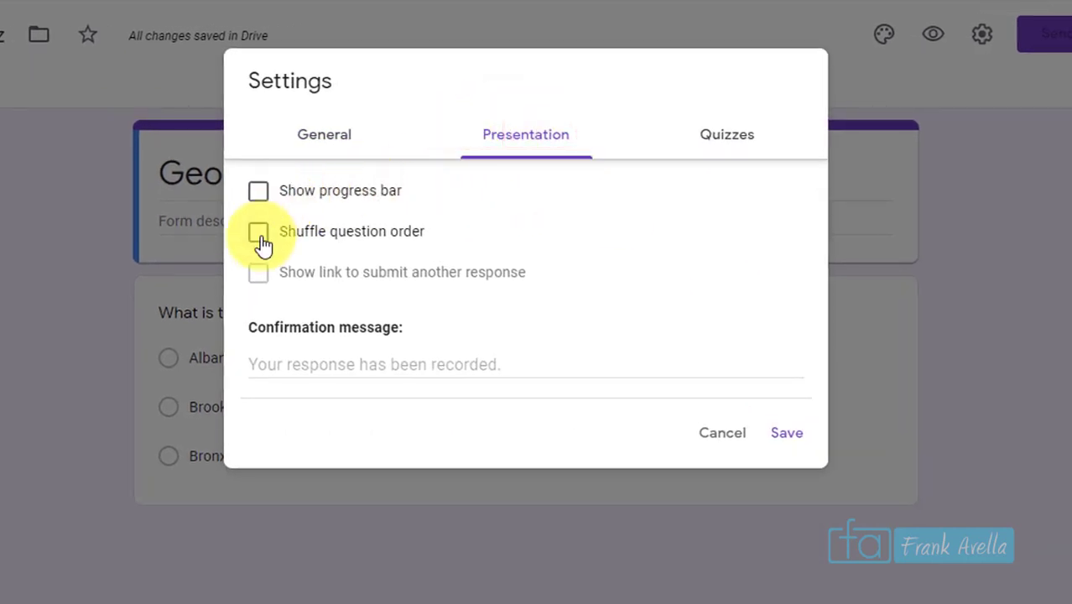
left_click(259, 235)
left_click(259, 193)
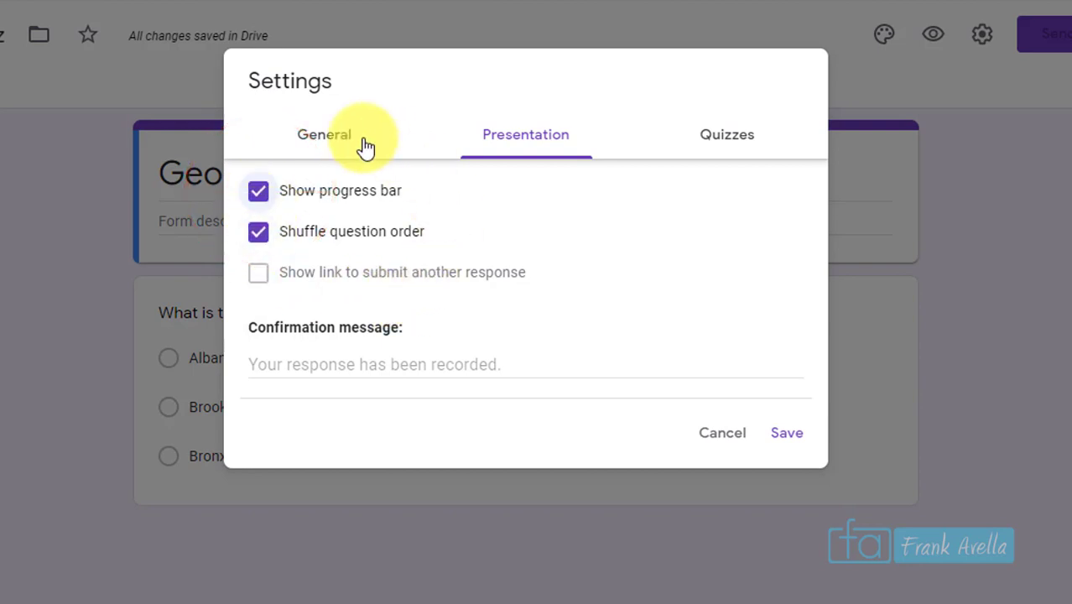
left_click(313, 362)
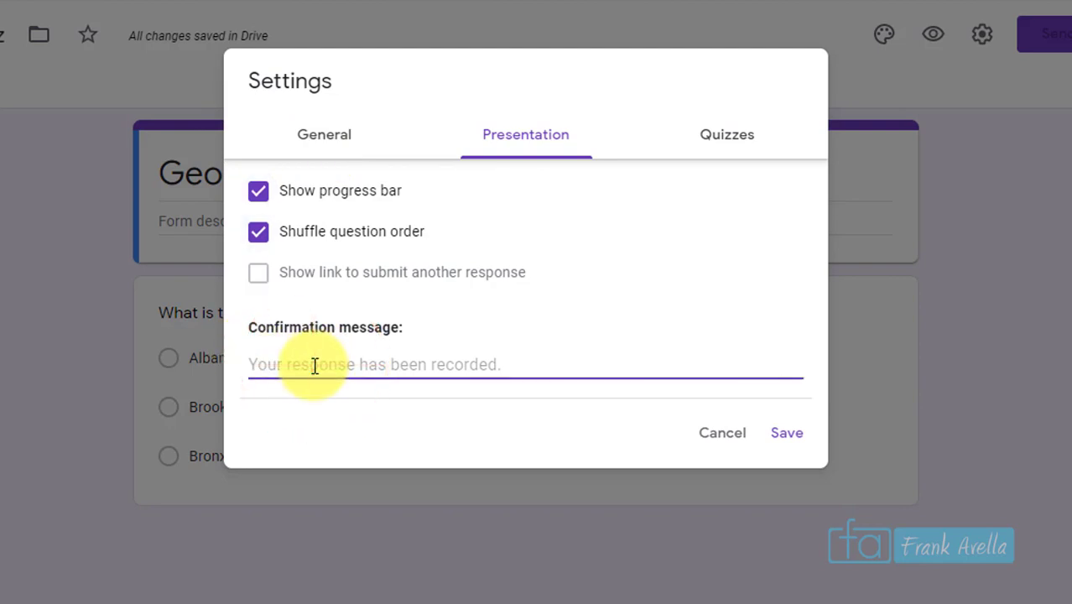
type("Than")
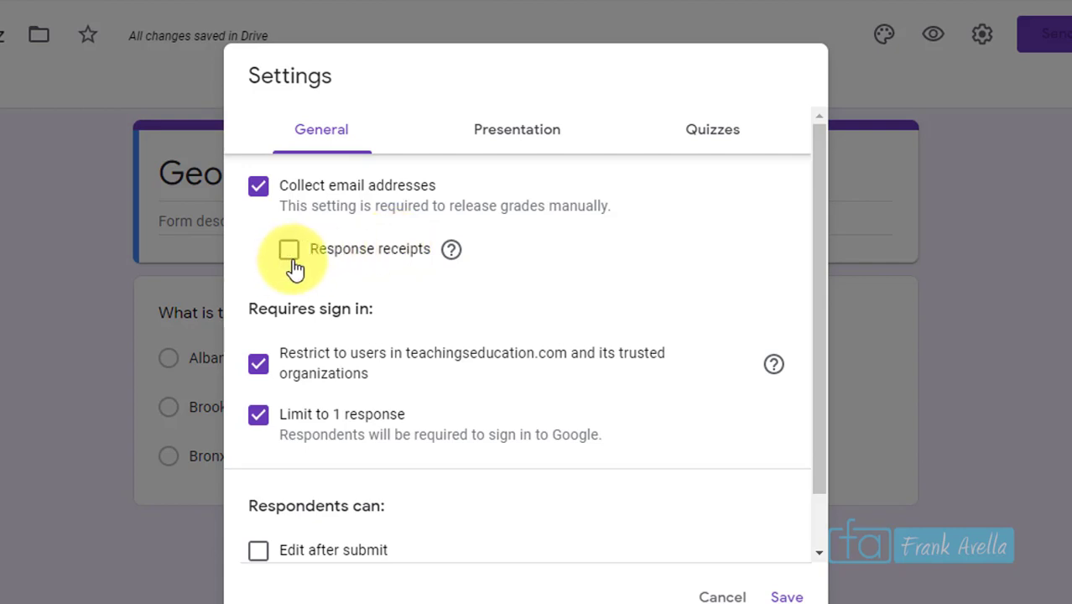
- Save the Geo Quiz settings and open the "What is the capital of New York" question for editing
left_click(821, 203)
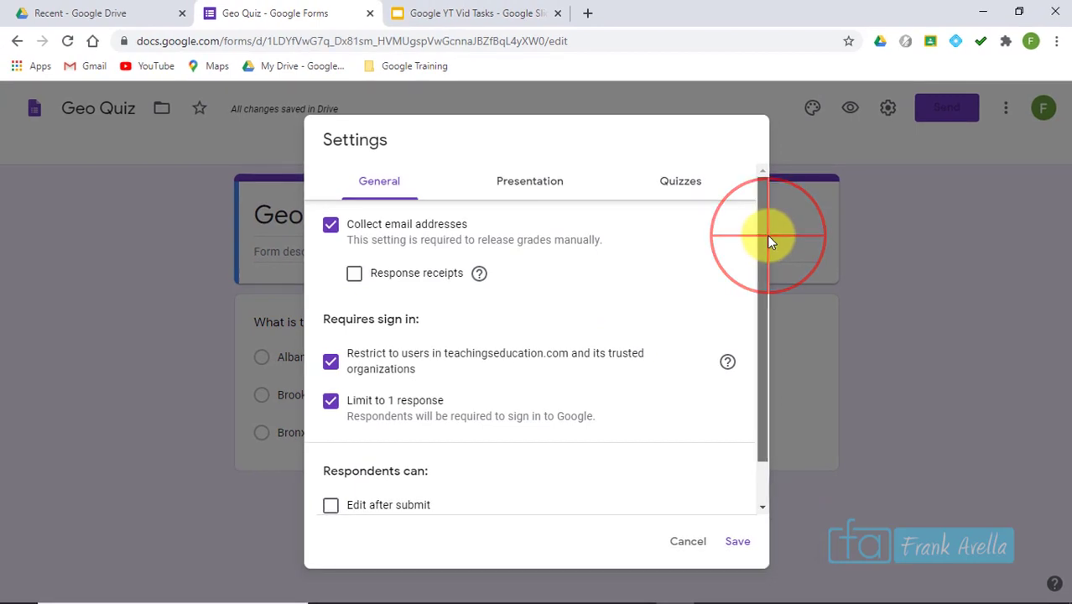
left_click(682, 192)
key("Escape")
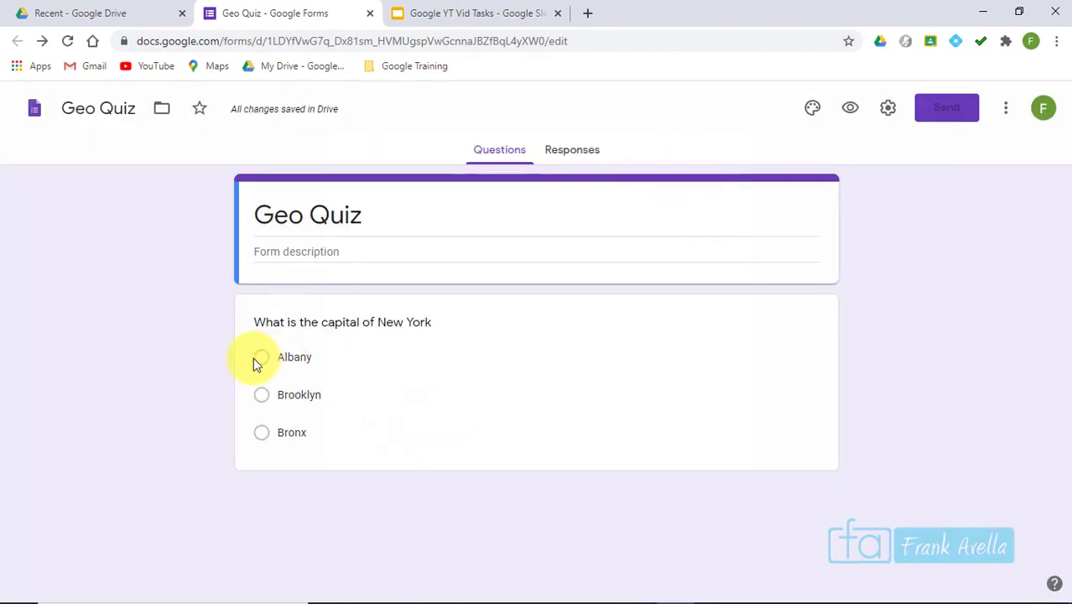
left_click(444, 364)
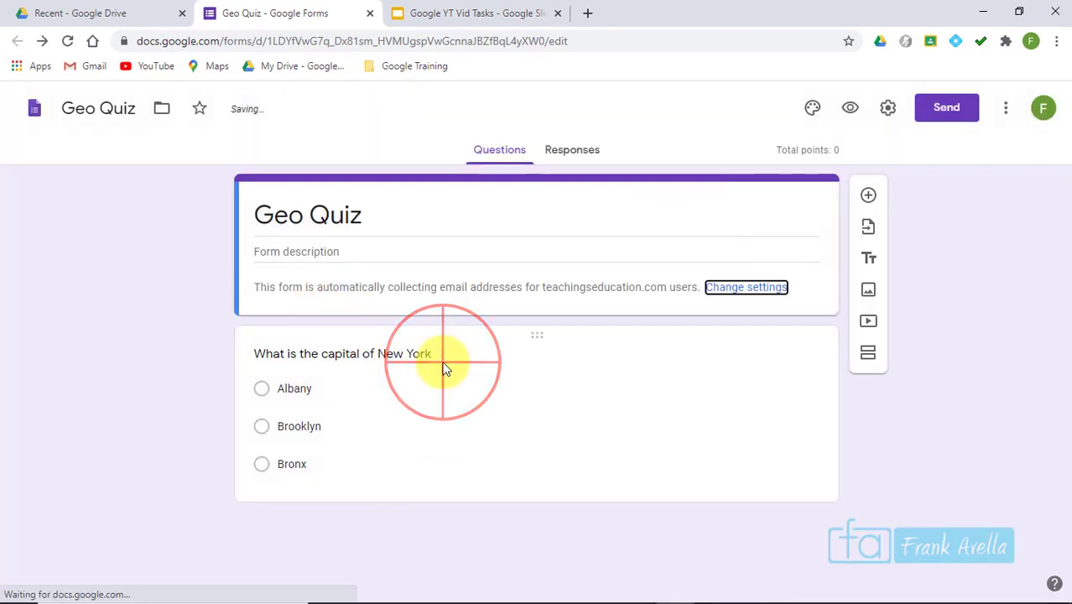
left_click(1067, 296)
left_click_drag(1067, 296, 1067, 311)
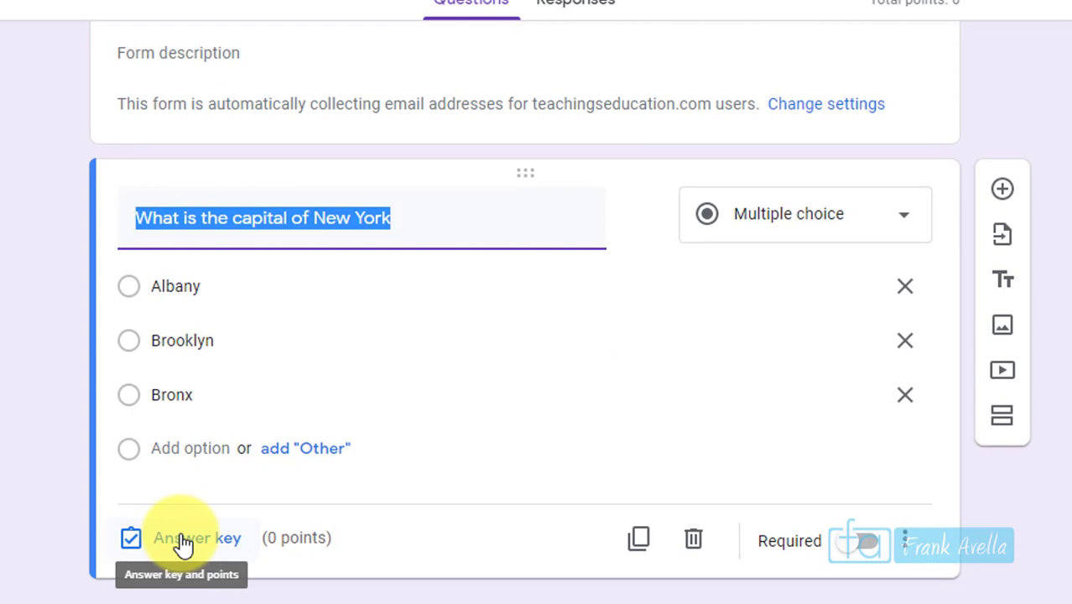
- In the New York capital question's answer key, assign 5 points and mark Albany as the correct answer
left_click(875, 108)
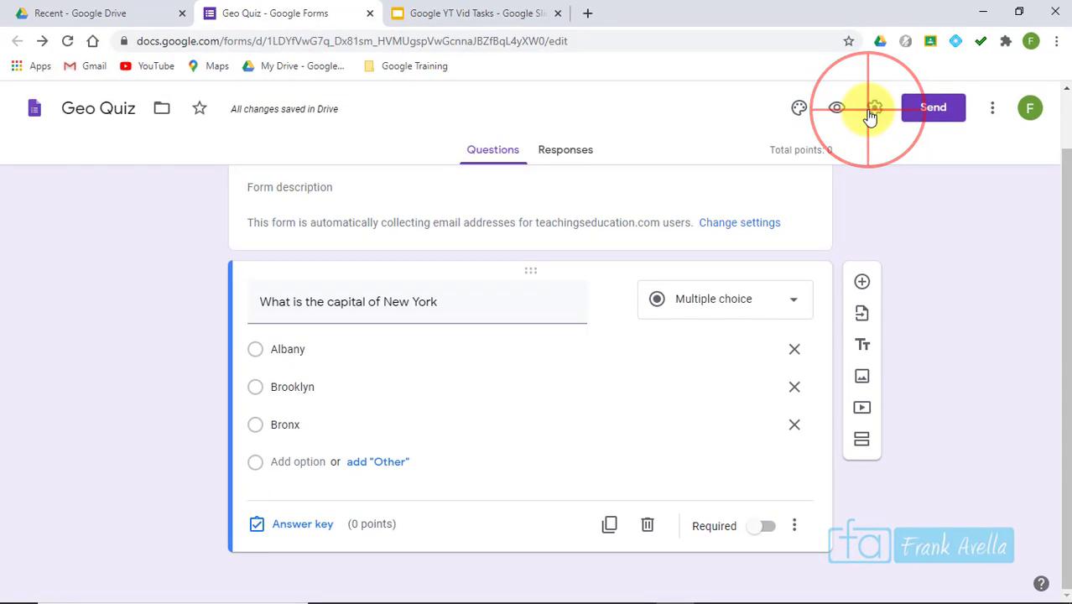
left_click(287, 526)
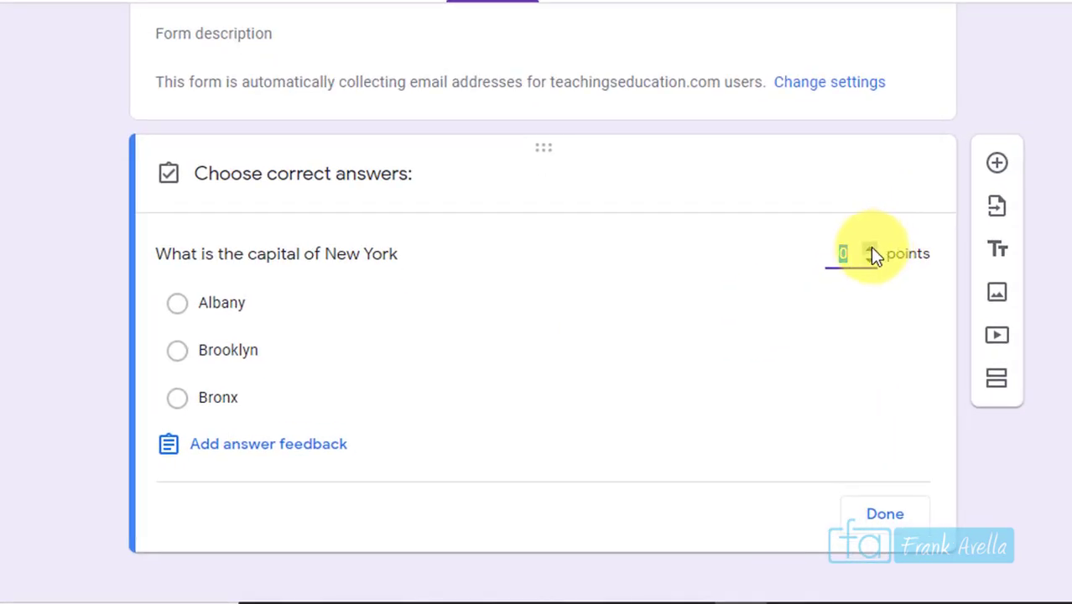
left_click(870, 247)
left_click(870, 246)
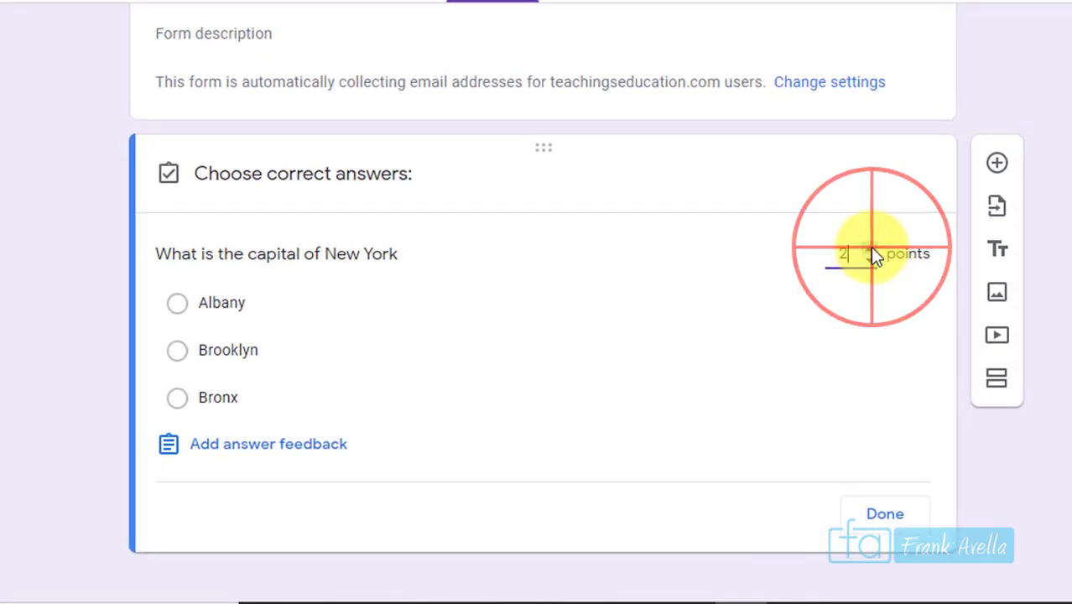
left_click(869, 247)
left_click(869, 249)
left_click(870, 248)
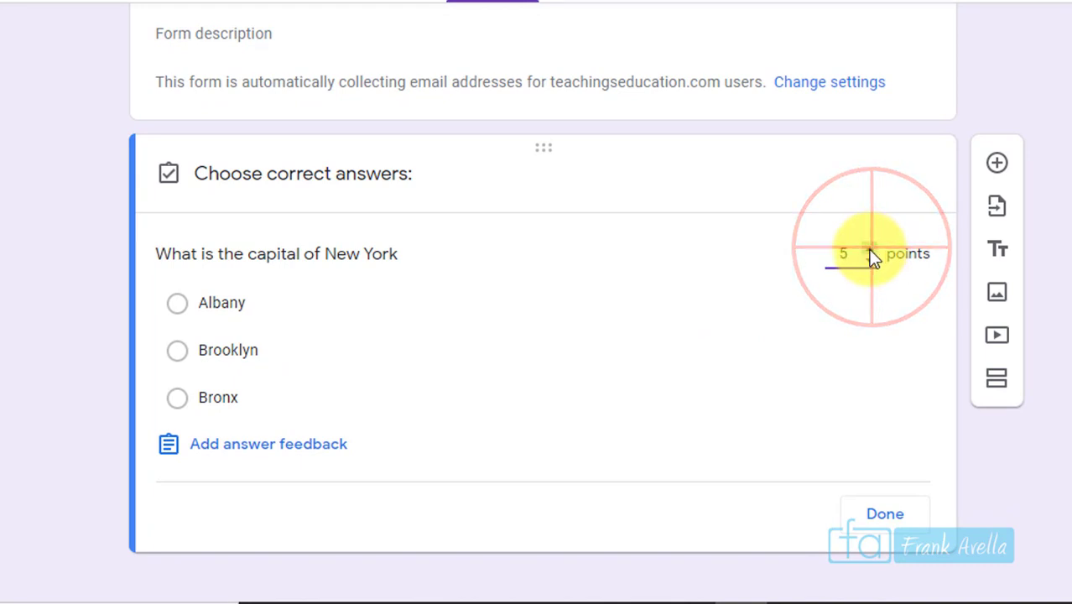
left_click(756, 317)
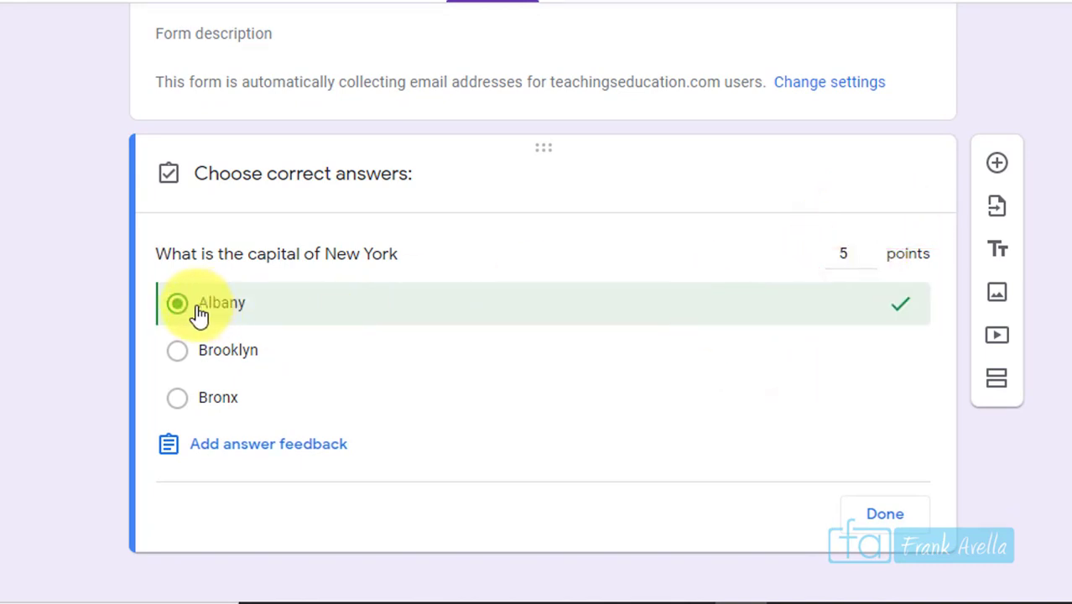
- Draft the answer feedback "Great Job" for correct answers and "Go back and review Captials" for incorrect ones, and cancel it
left_click(307, 453)
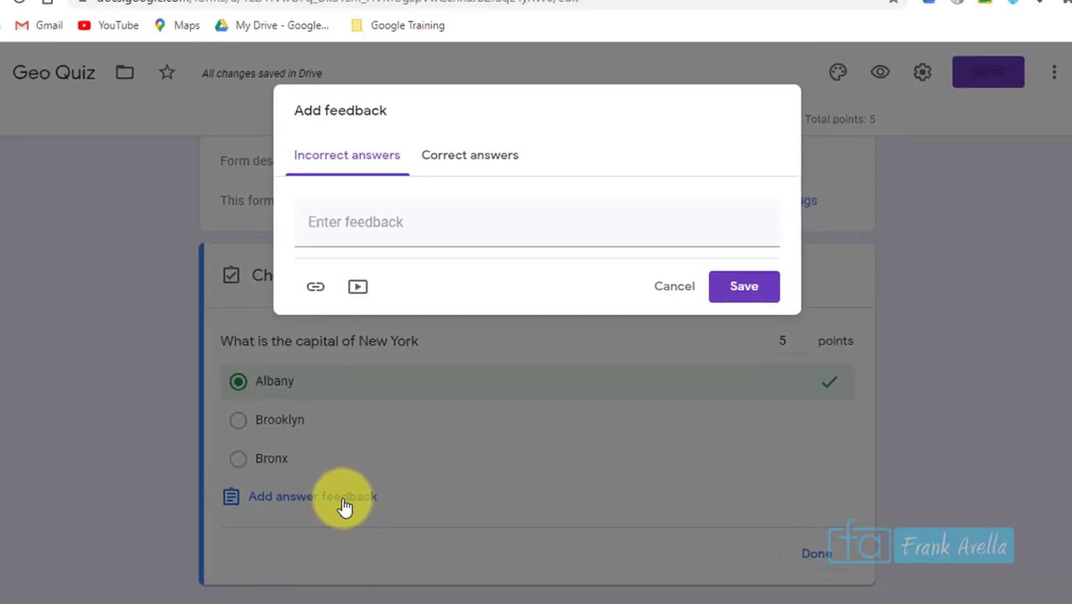
left_click(458, 158)
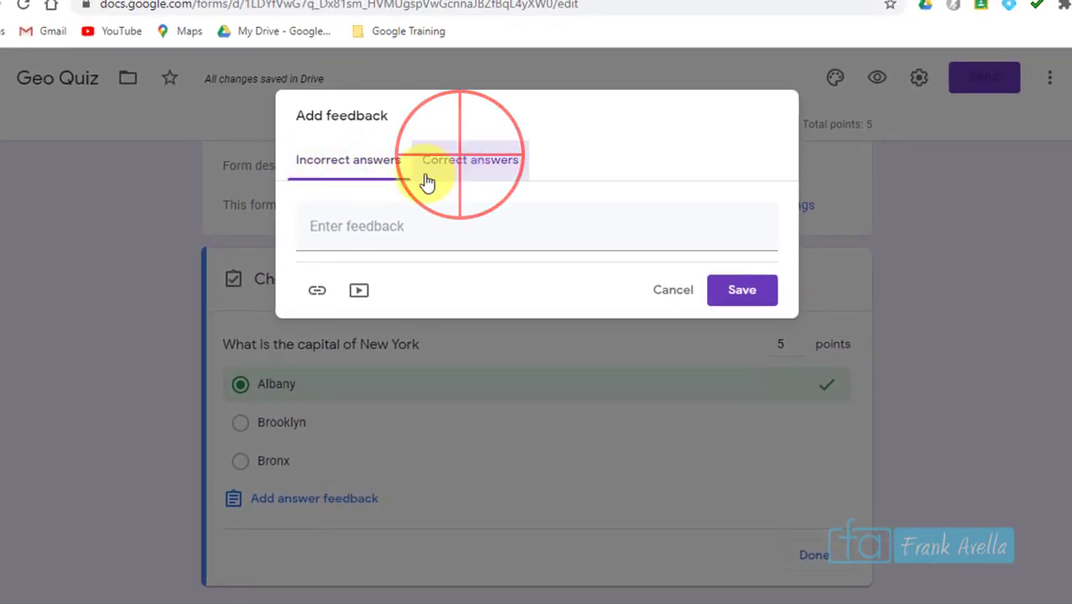
left_click(343, 223)
type("Great Job")
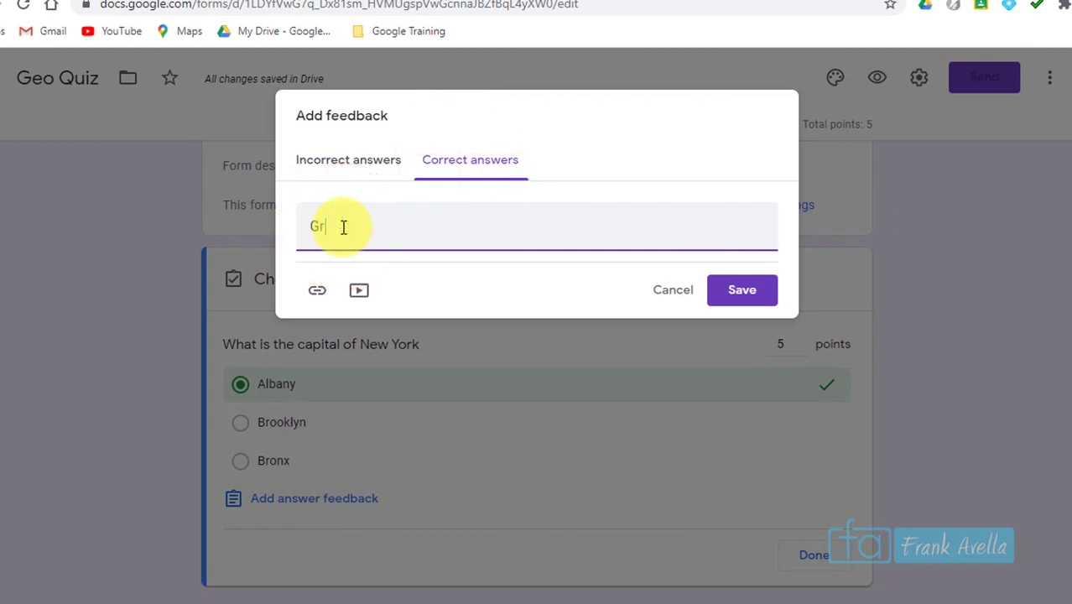
left_click(342, 172)
left_click(351, 235)
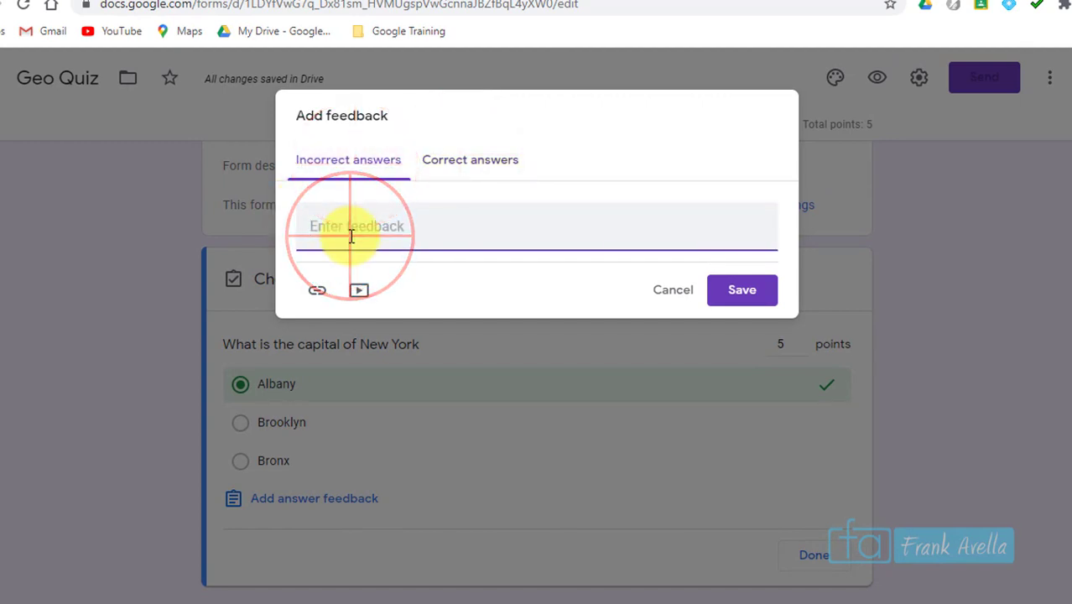
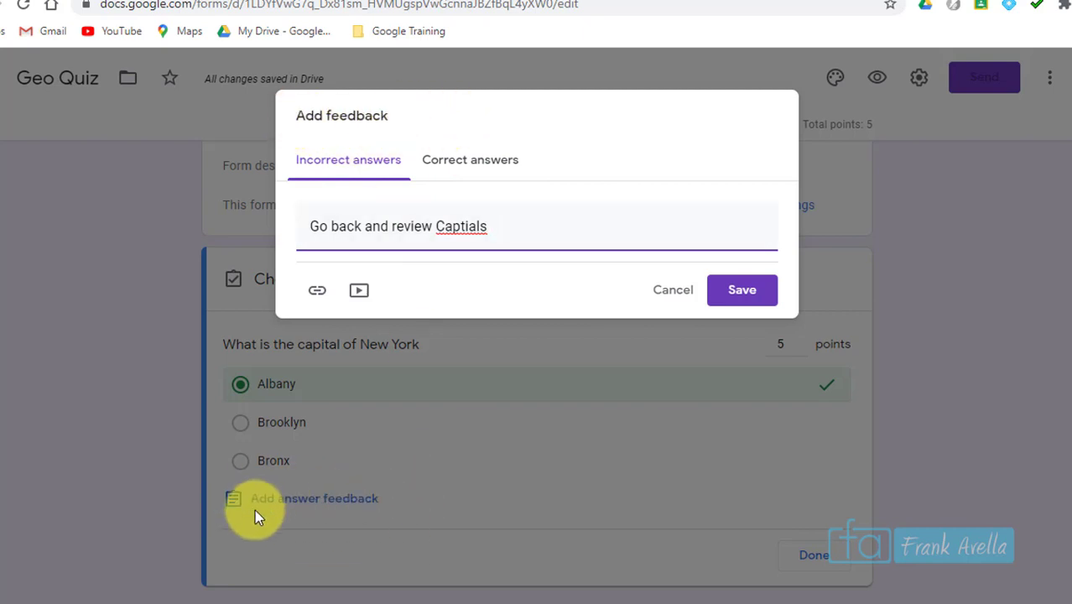
left_click(667, 290)
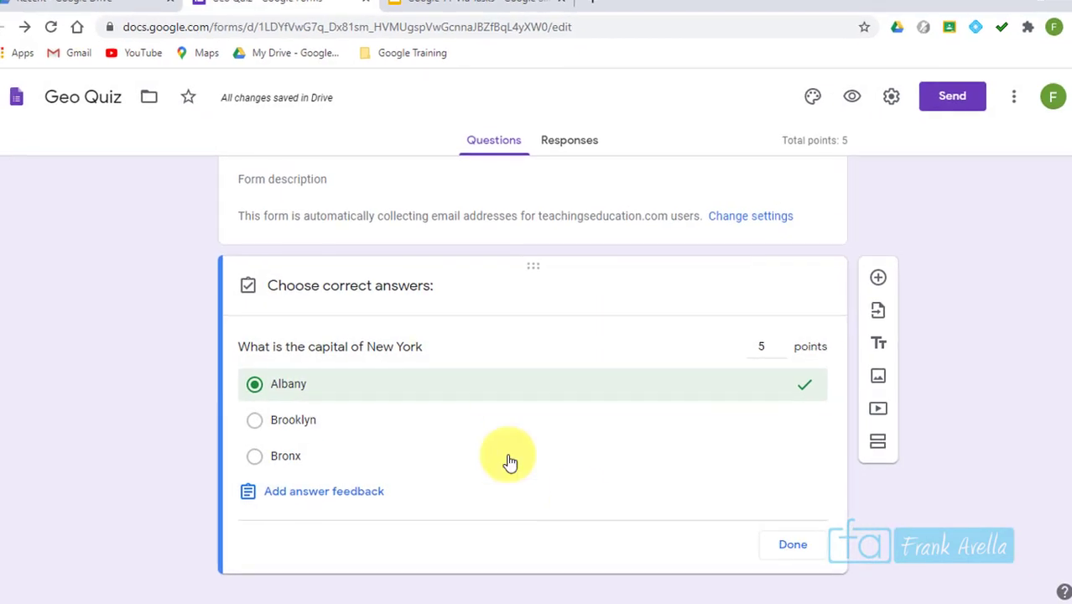
- Highlight item 18, "Print Form/Add-ons", on the "Google Forms: Everything" slide and switch to the School Survey form
left_click_drag(1061, 235, 1031, 60)
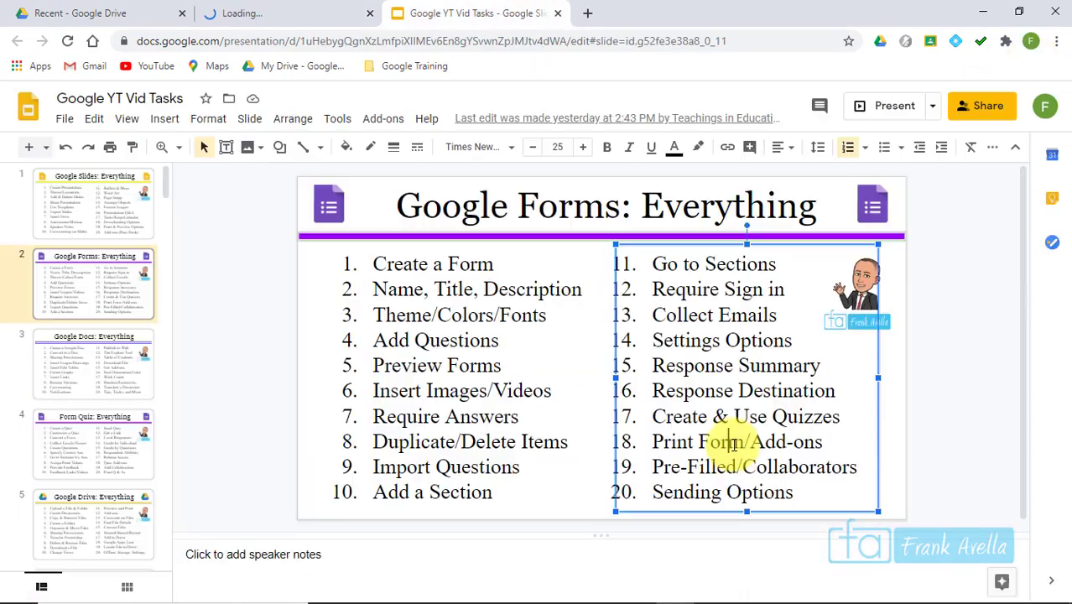
double_click(662, 442)
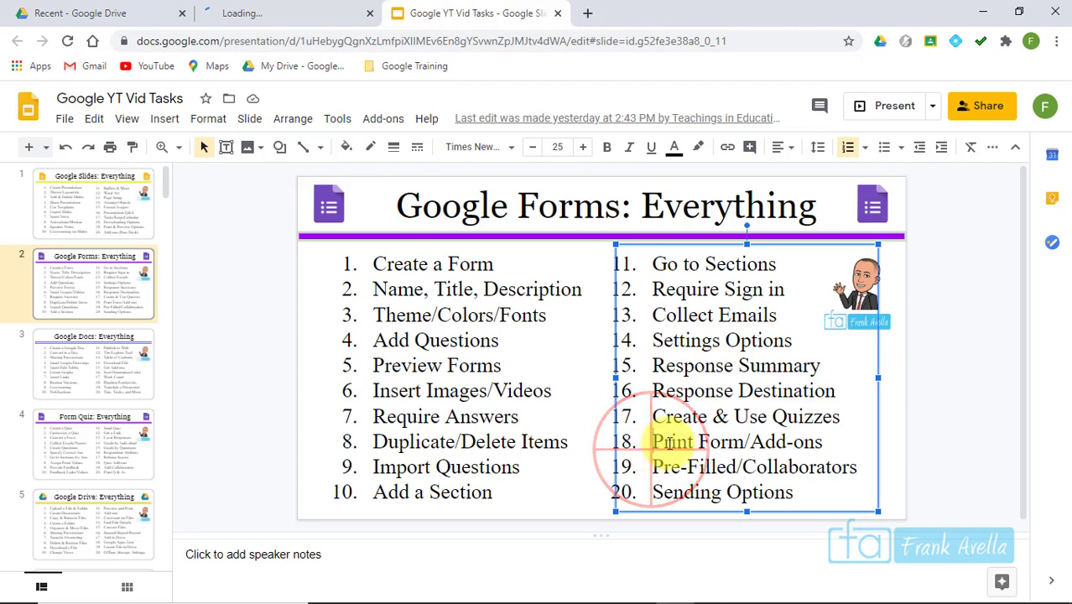
left_click_drag(739, 441, 837, 438)
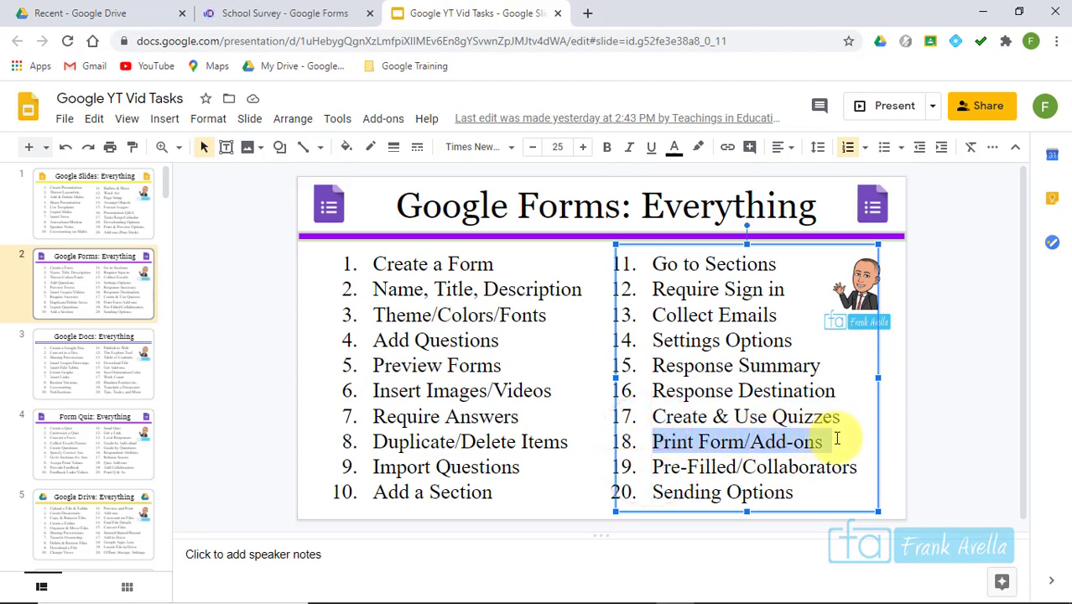
left_click(285, 14)
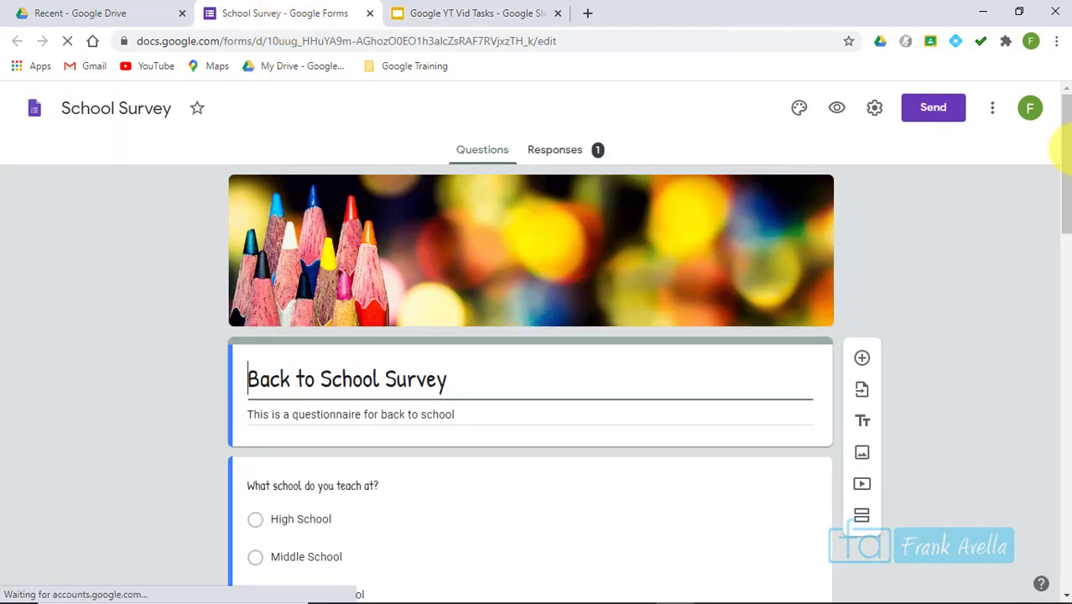
- Open the print preview for the School Survey form and cancel it without printing
left_click_drag(1064, 151, 1040, 147)
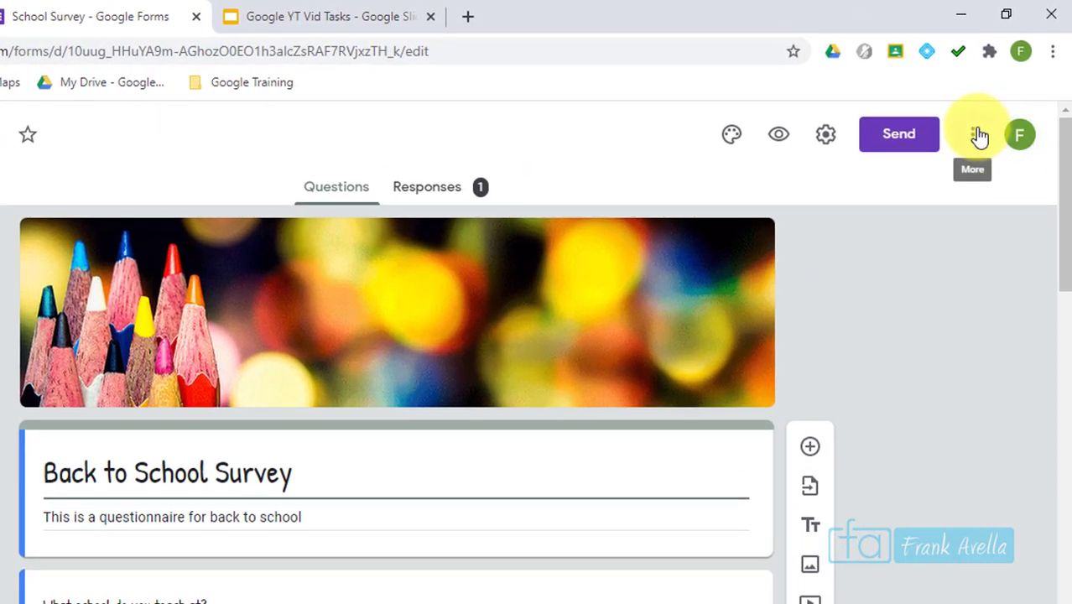
left_click(979, 135)
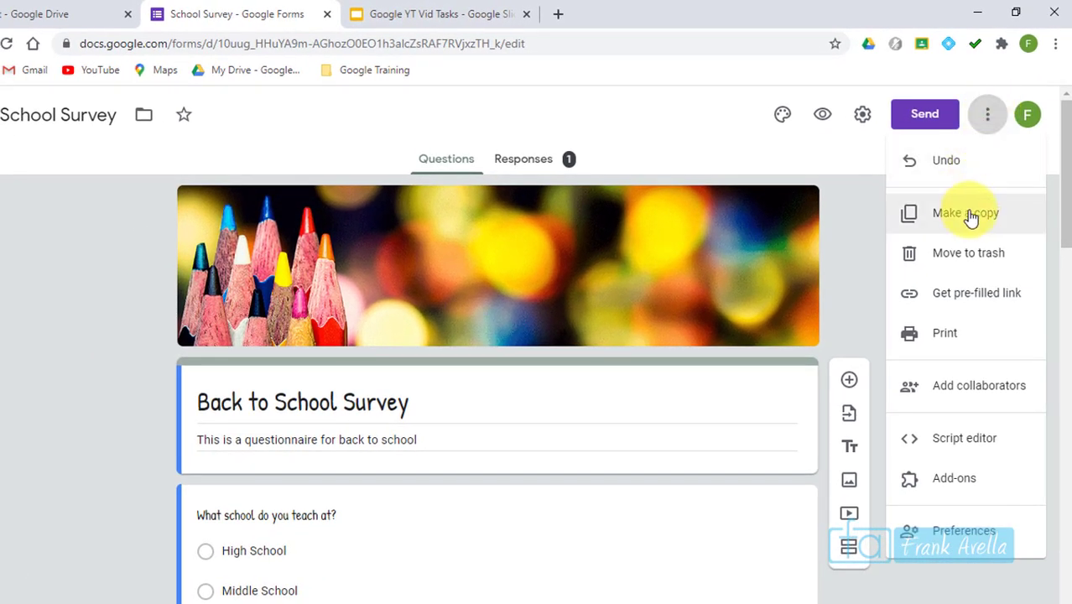
left_click(951, 338)
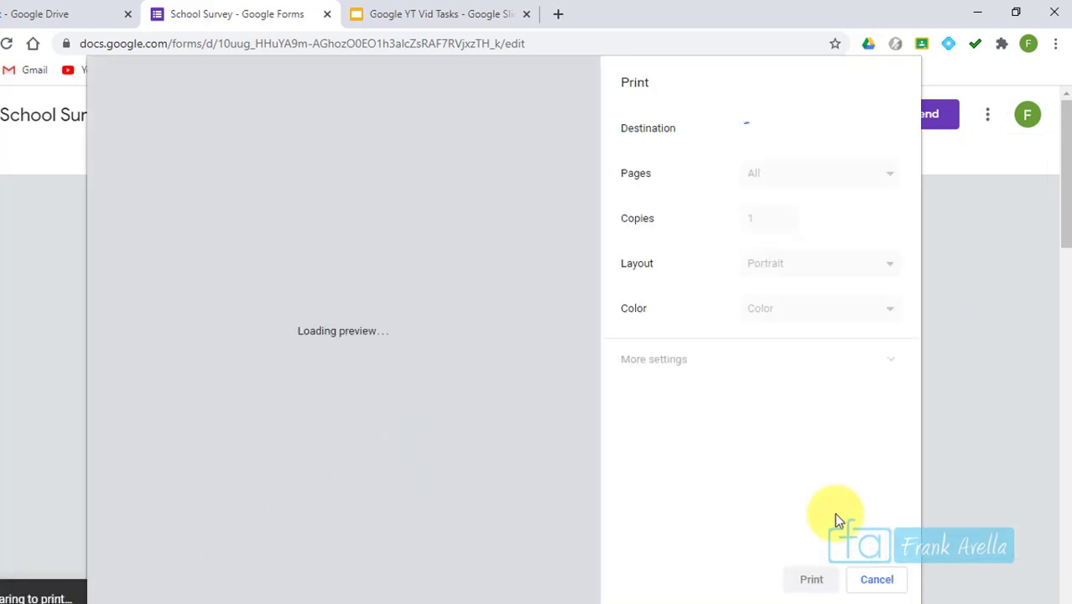
left_click(874, 591)
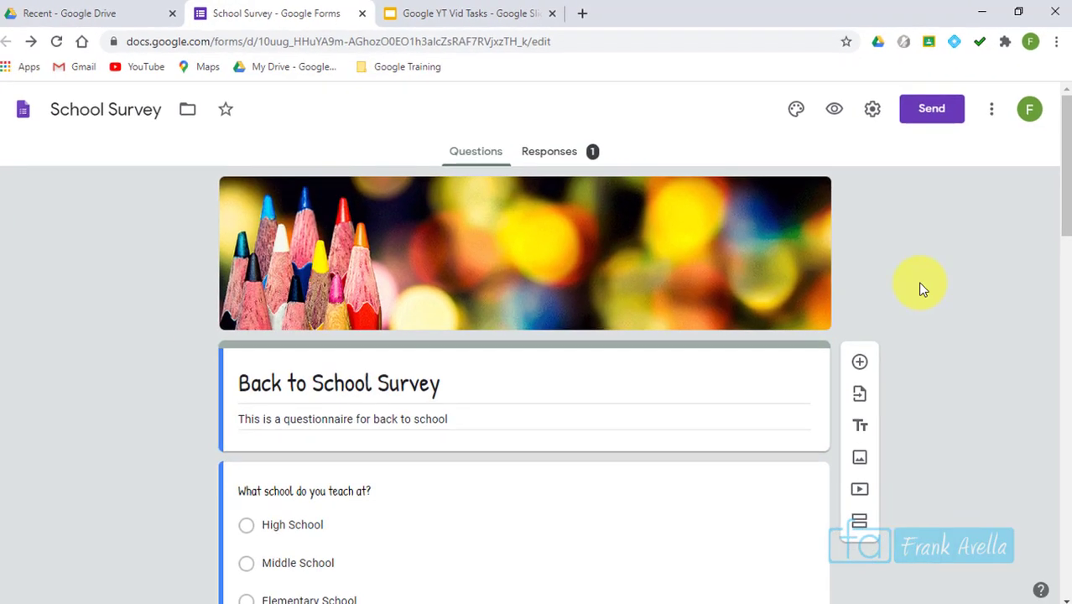
- Browse the add-ons that work with Forms in the G Suite Marketplace and close it
left_click(990, 110)
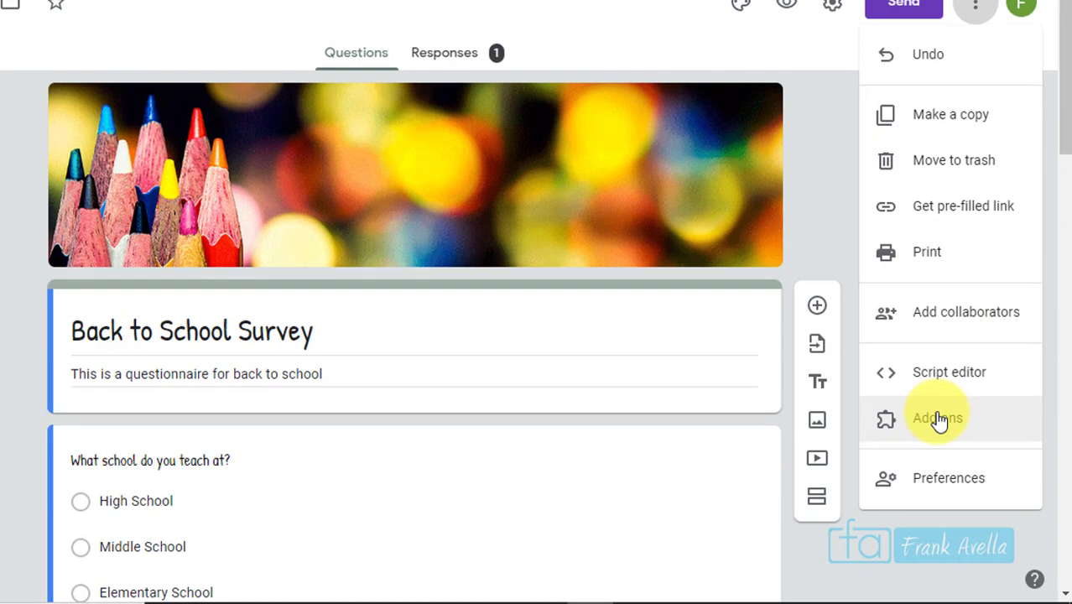
left_click(939, 419)
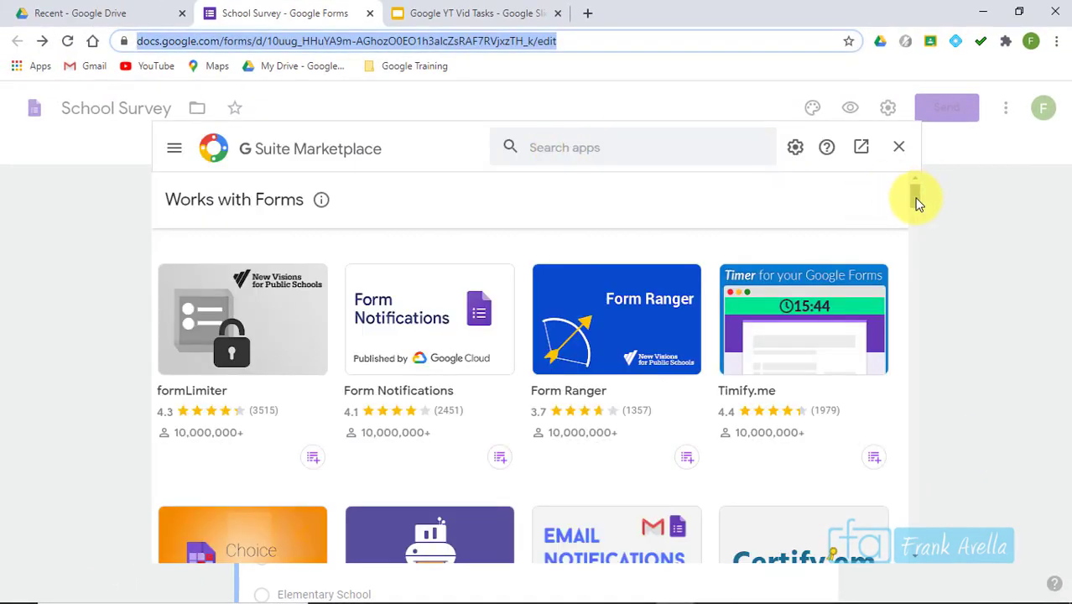
left_click_drag(912, 195, 899, 149)
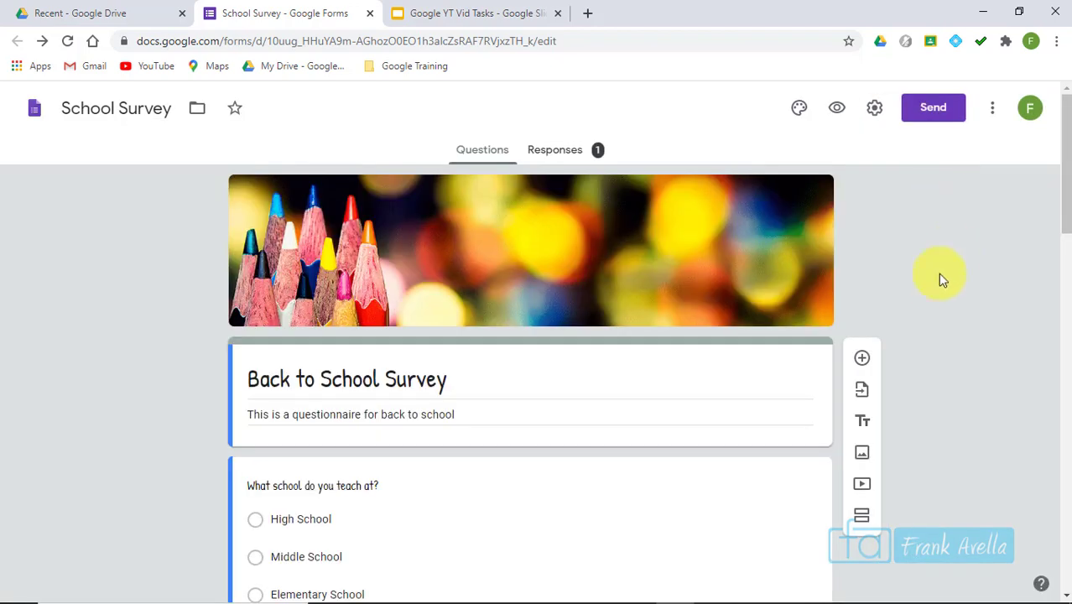
- Switch to the "Google Forms: Everything" slide and highlight item 19, "Pre-Filled/Collaborators"
left_click(933, 280)
left_click(474, 13)
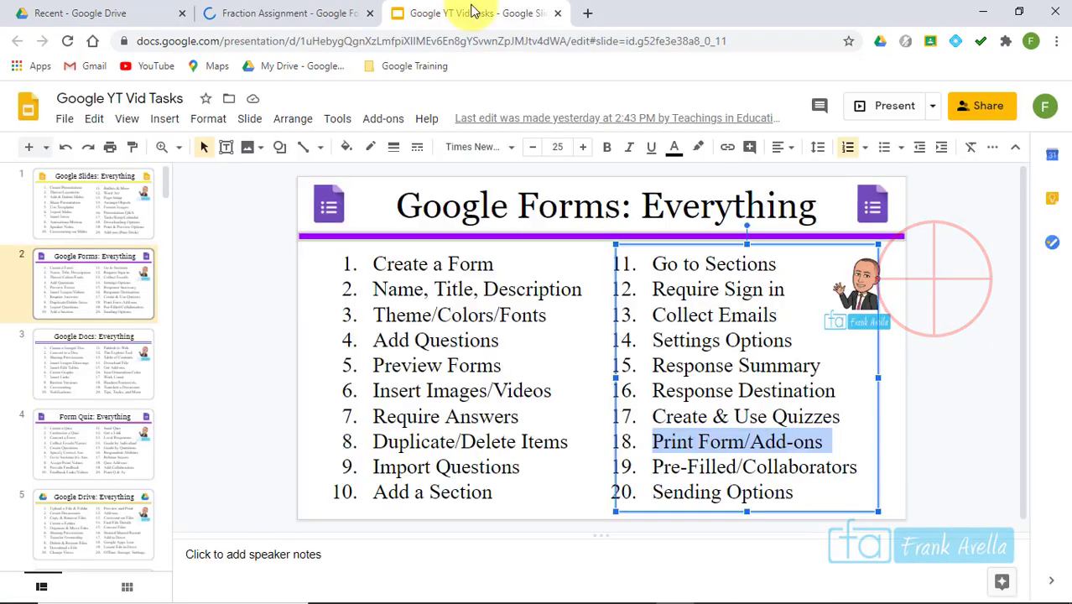
left_click(789, 487)
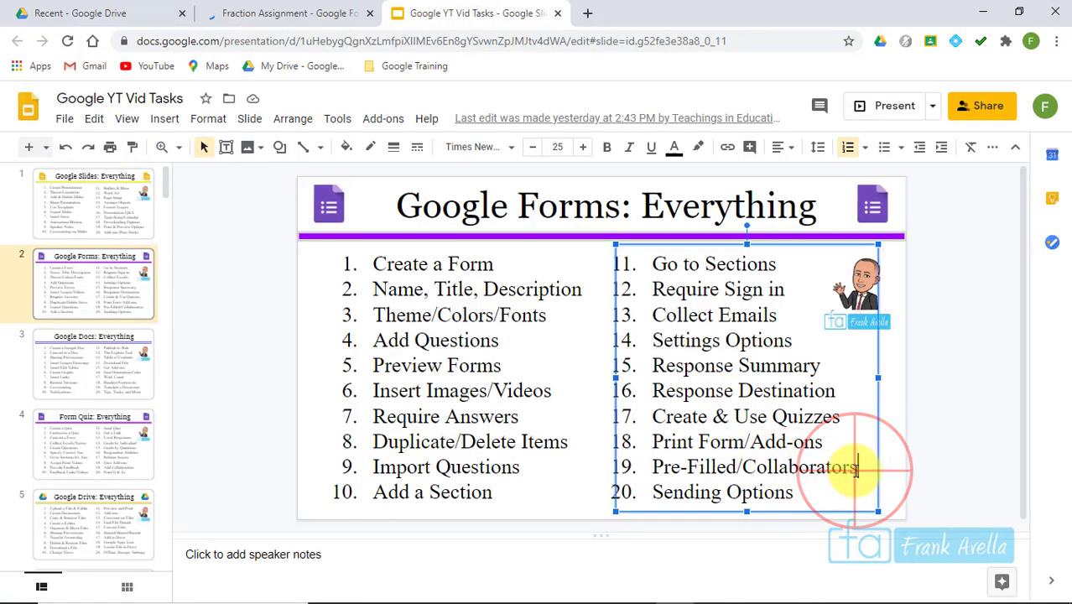
left_click_drag(743, 493, 657, 466)
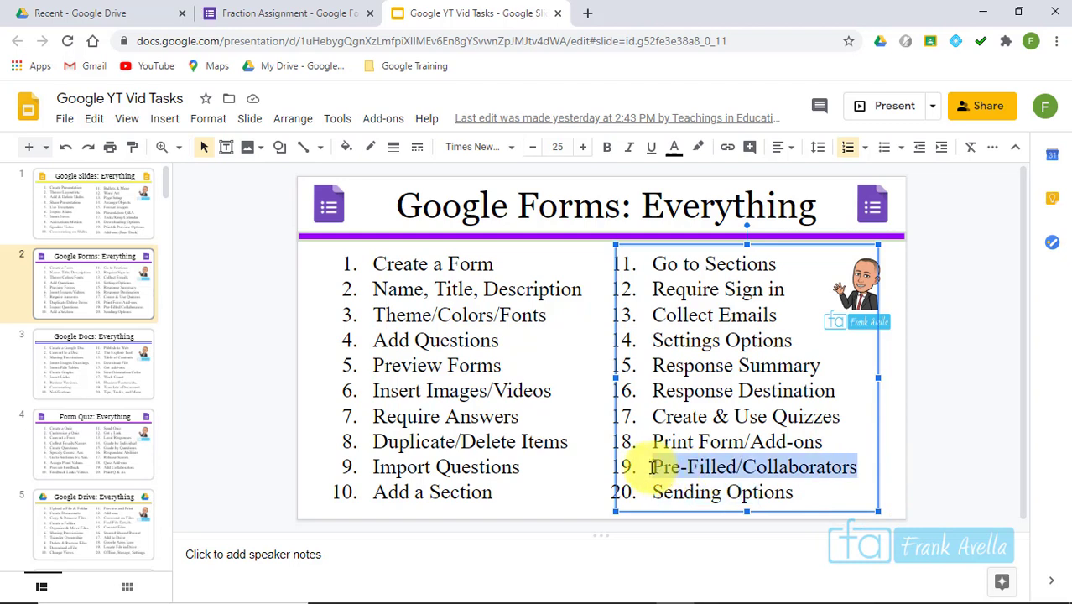
left_click(706, 466)
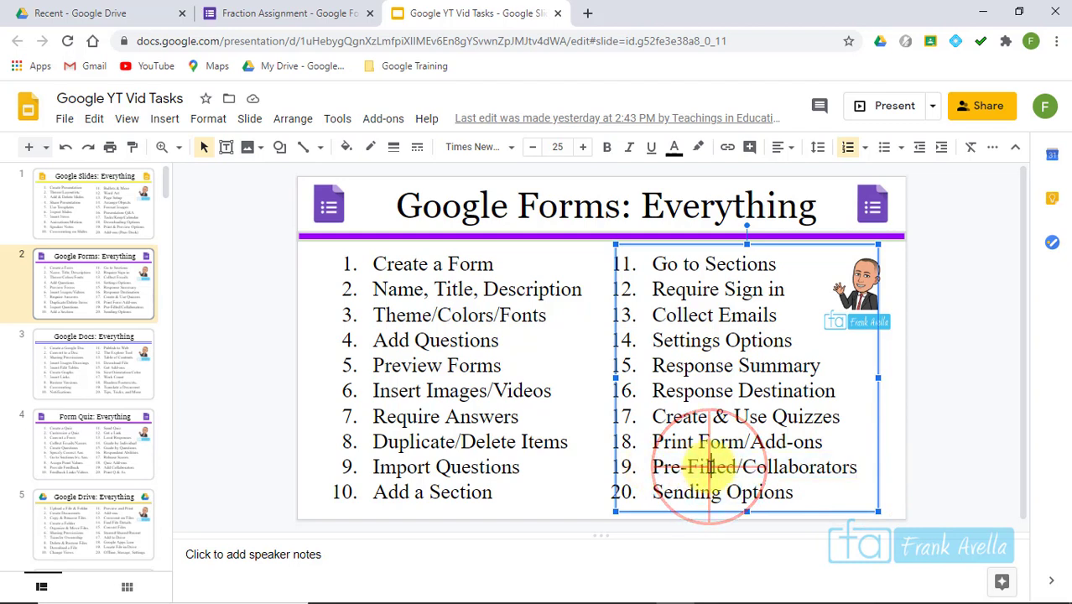
left_click(797, 470)
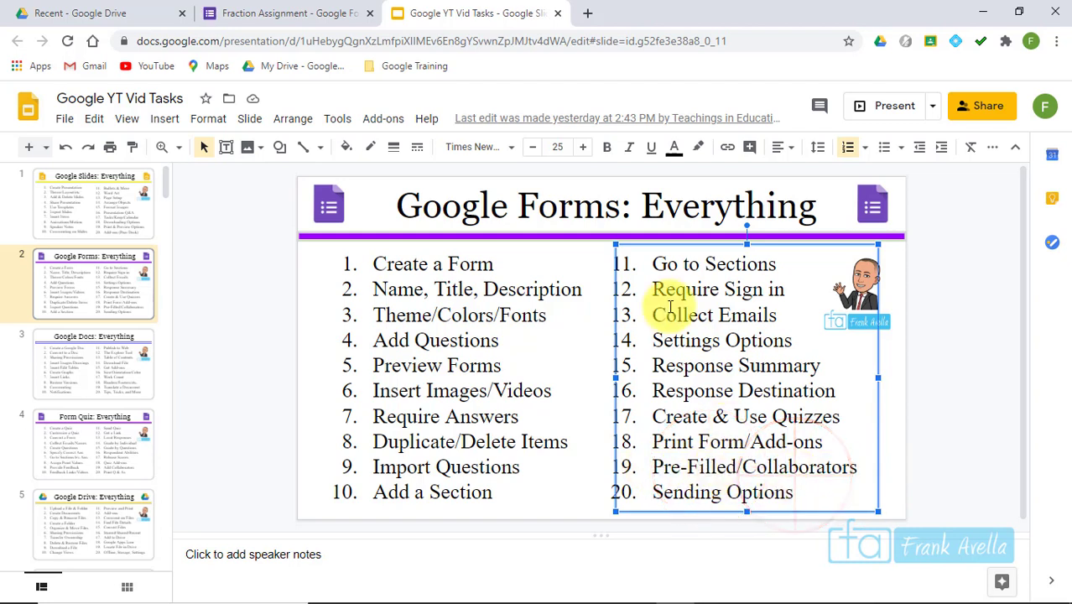
- Switch to the Assignment 1 form and open its page for creating a pre-filled link
left_click(281, 13)
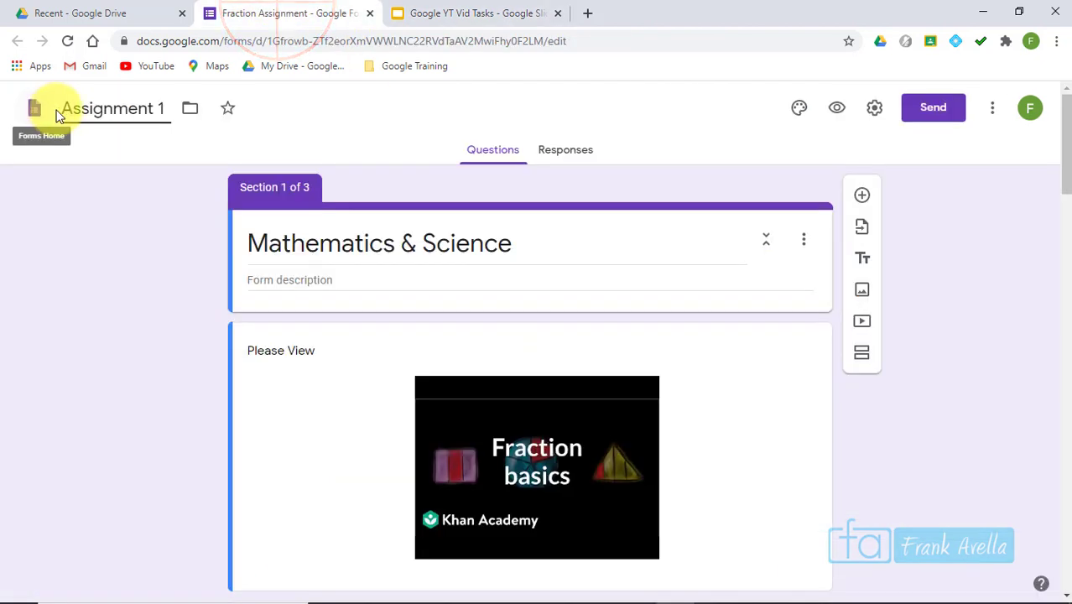
left_click(1020, 242)
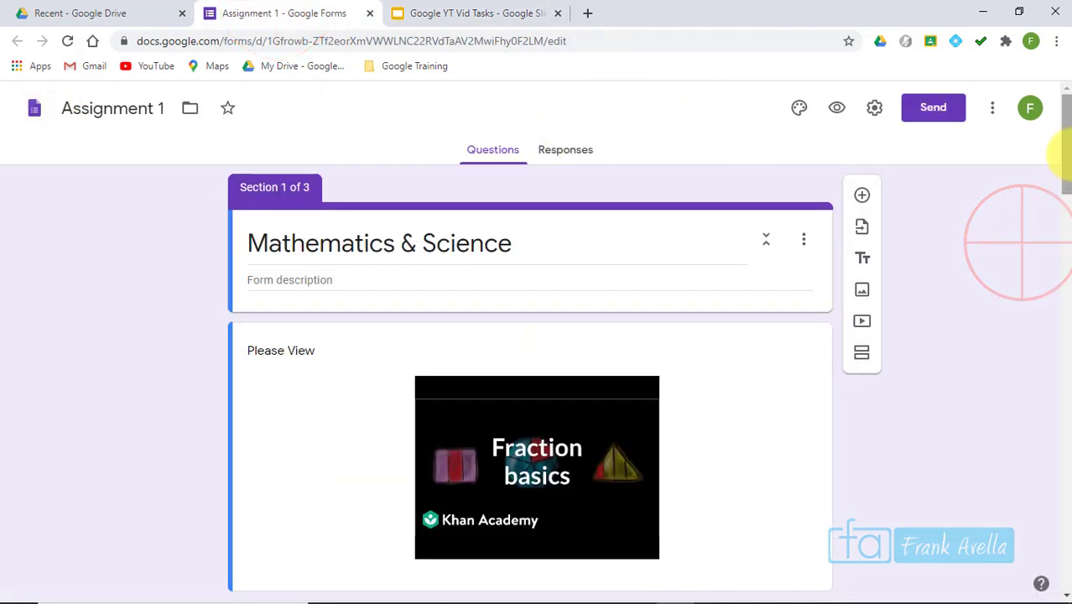
left_click(1064, 154)
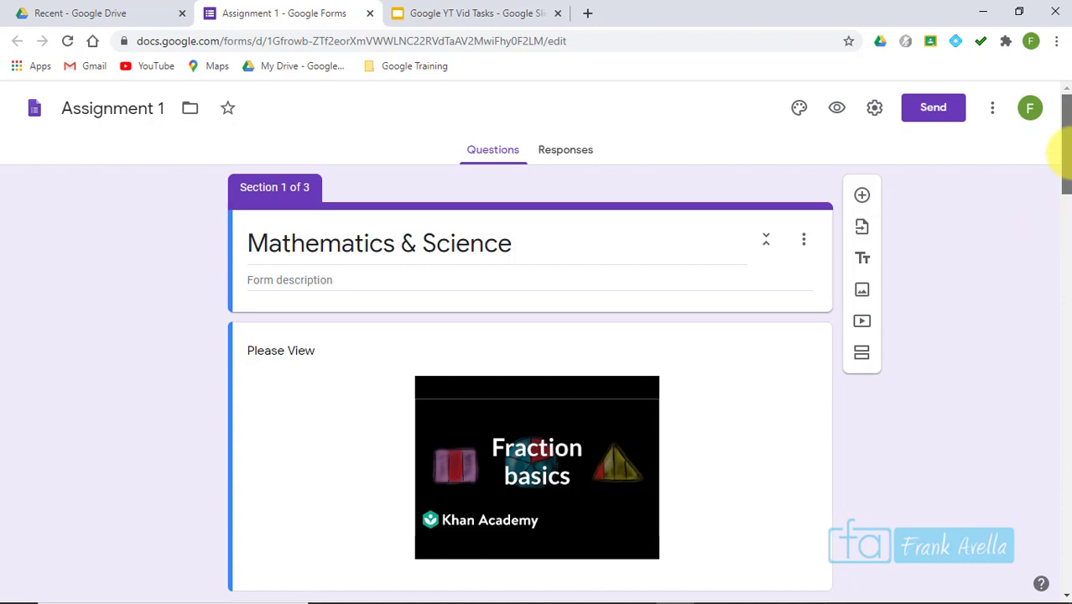
left_click_drag(1063, 154, 1065, 109)
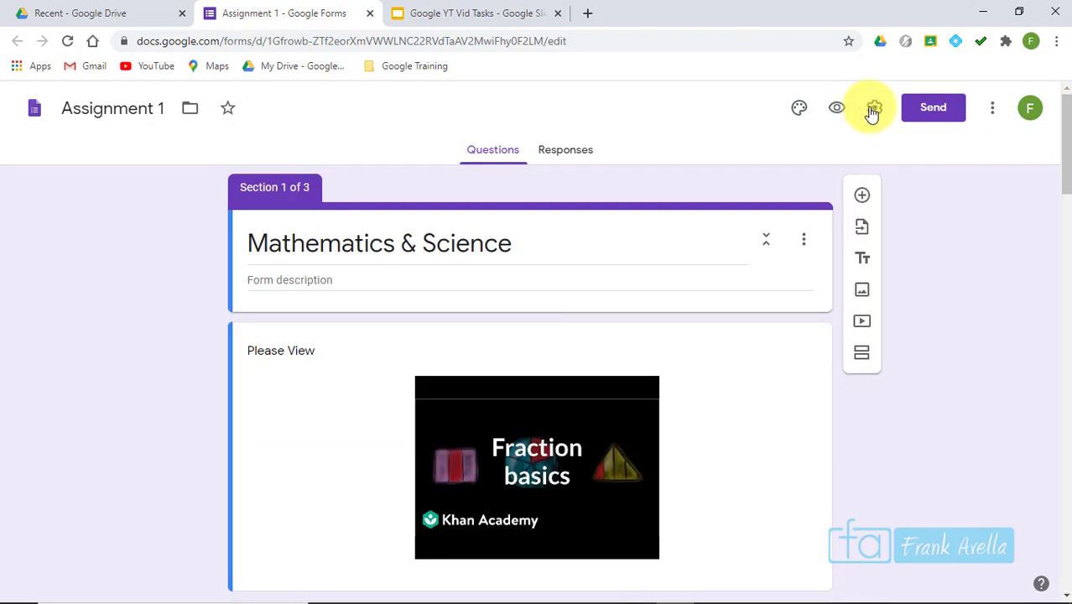
left_click(991, 113)
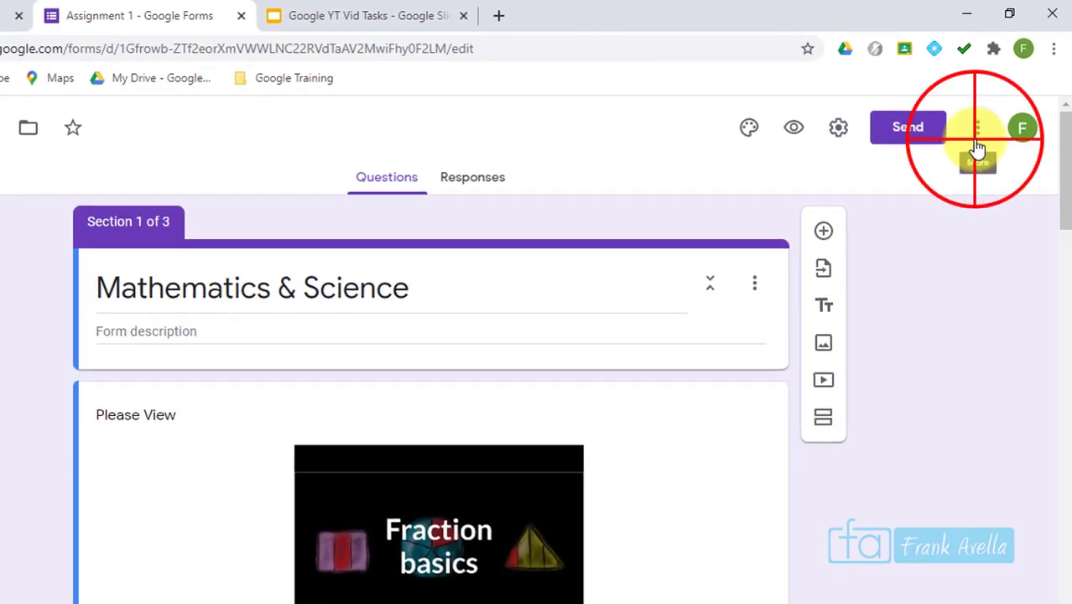
left_click(978, 139)
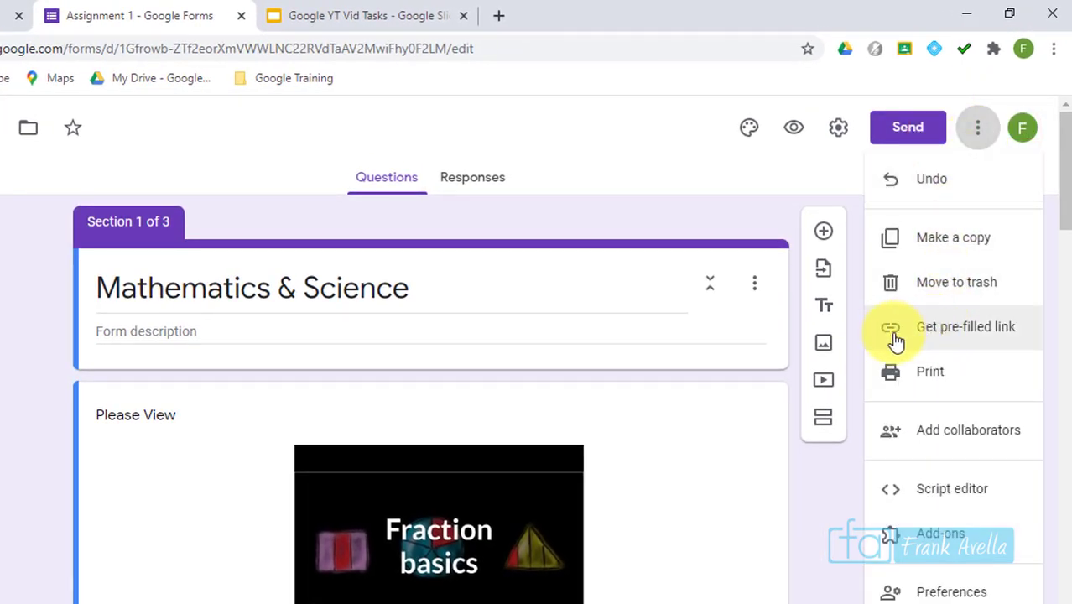
left_click(956, 336)
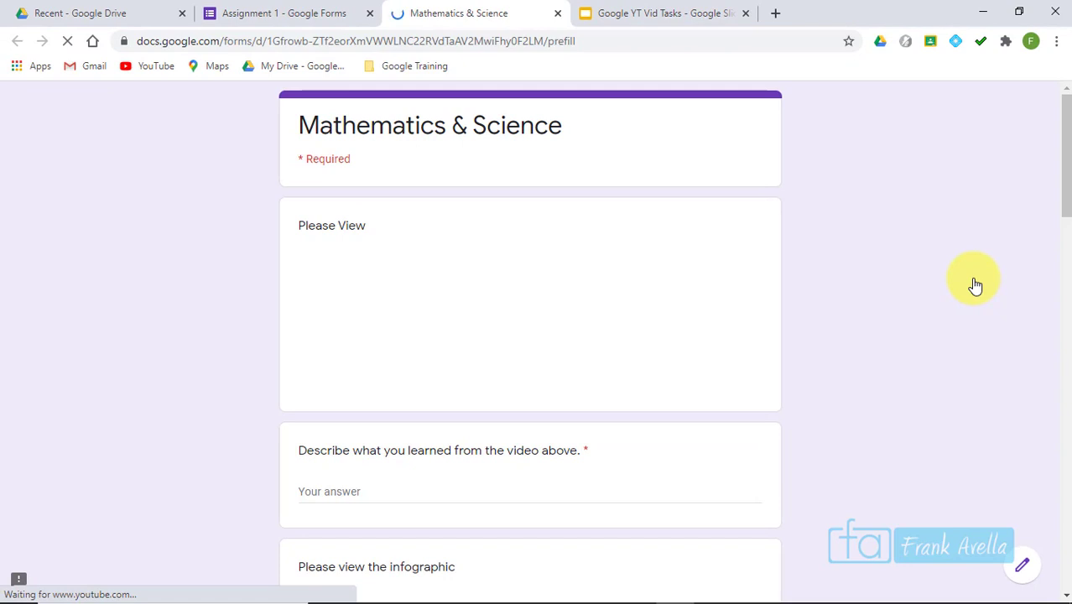
- Pre-fill the video answer with "The properties of FRactions" followed by dots, the lipid formula with Option 3, and the first president with George Washington
left_click(339, 502)
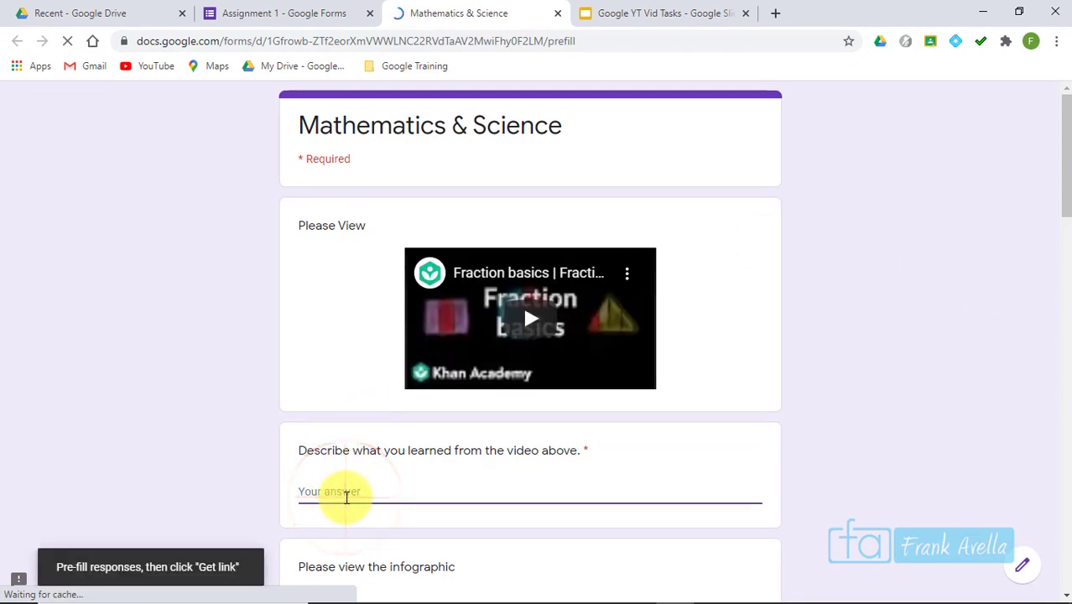
type("The propo")
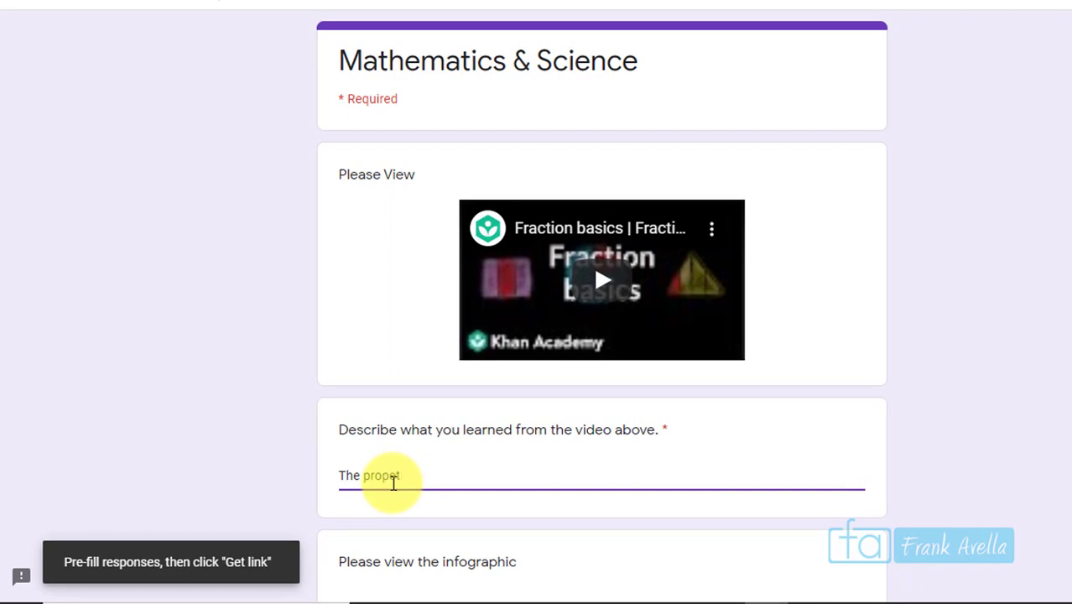
left_click(347, 513)
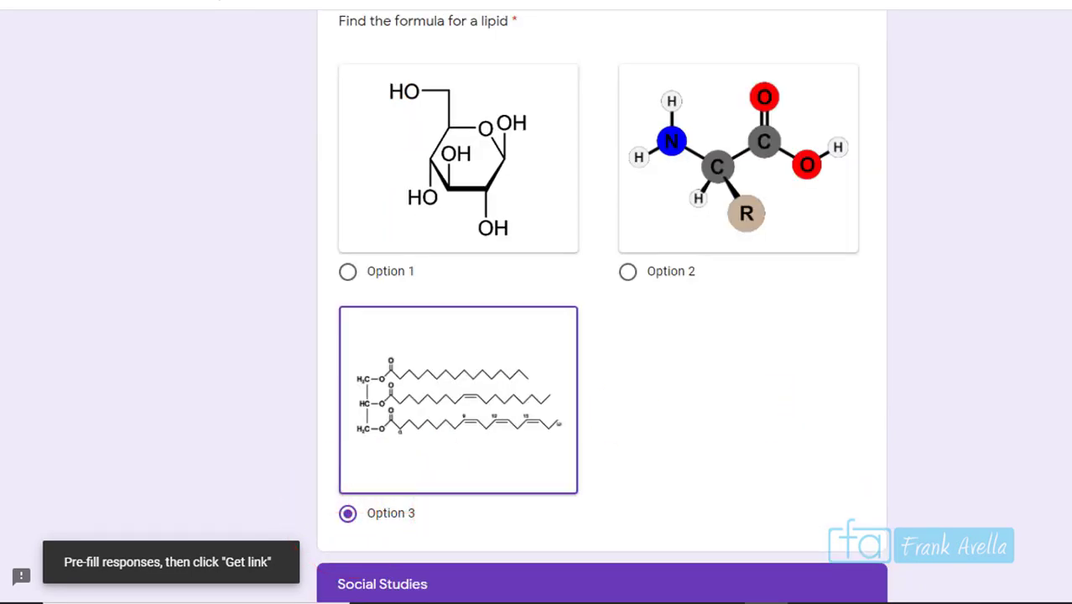
scroll(1052, 420, "down", 10)
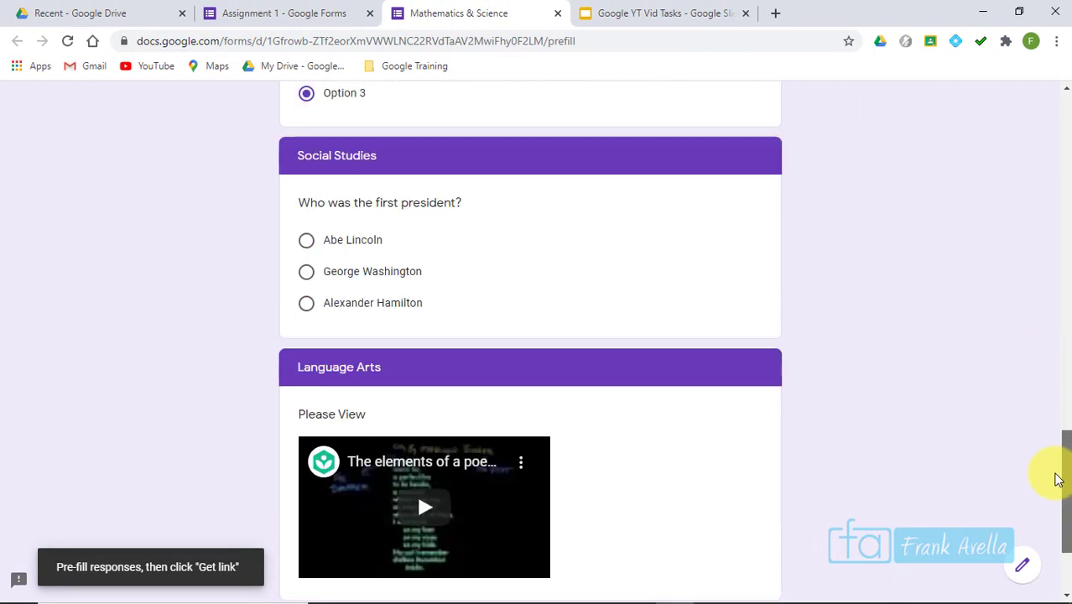
left_click(308, 269)
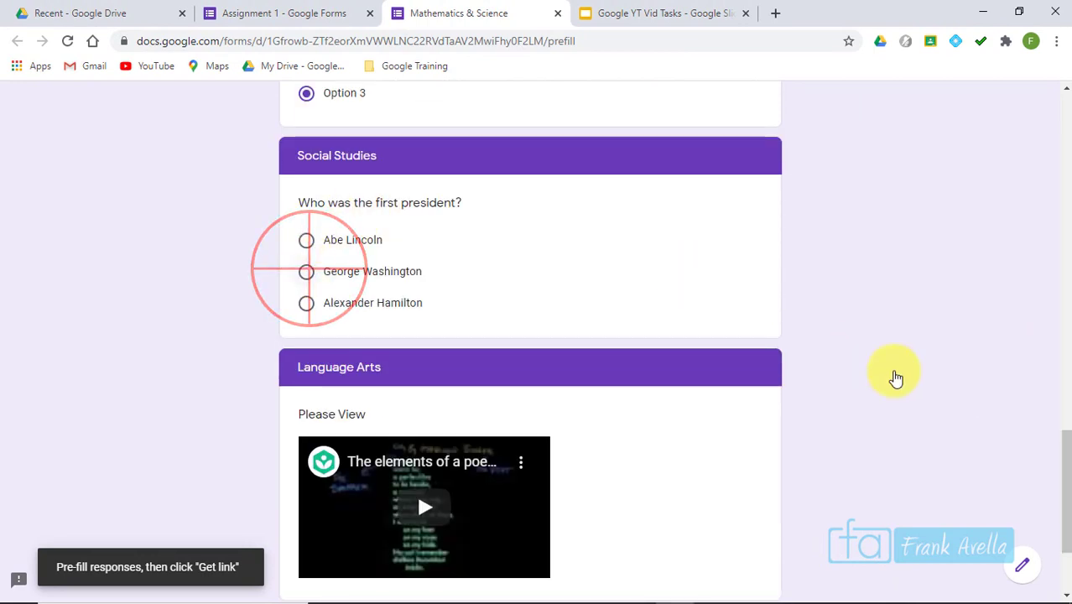
- Generate and copy the pre-filled response link for the Mathematics & Science form, and open it in a new browser tab
left_click_drag(1067, 444, 1067, 474)
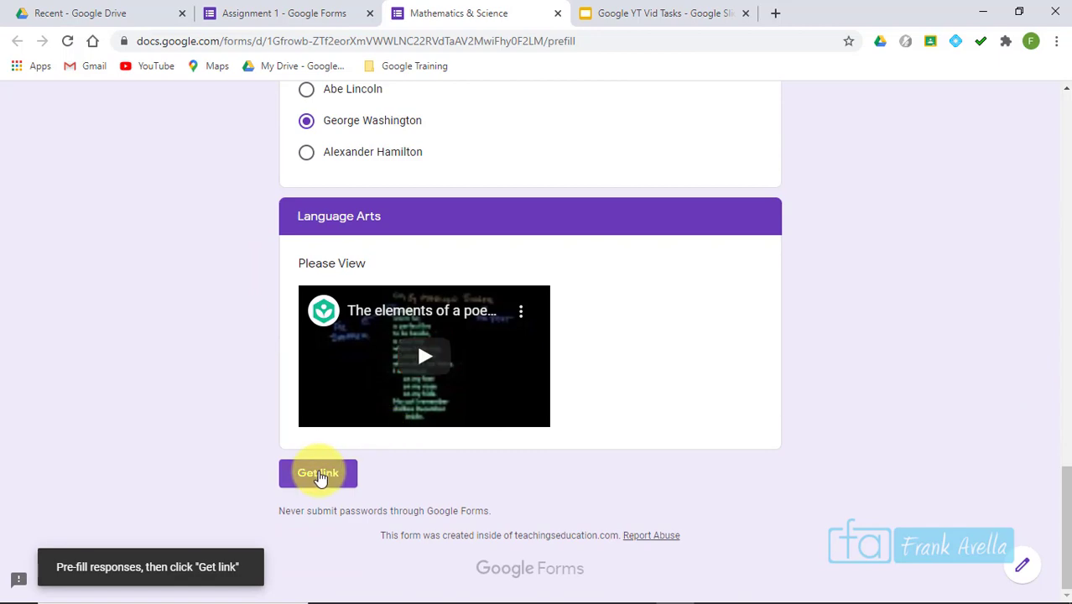
mouse_move(1066, 517)
left_mouse_down()
mouse_move(1043, 110)
mouse_move(1058, 514)
left_mouse_up()
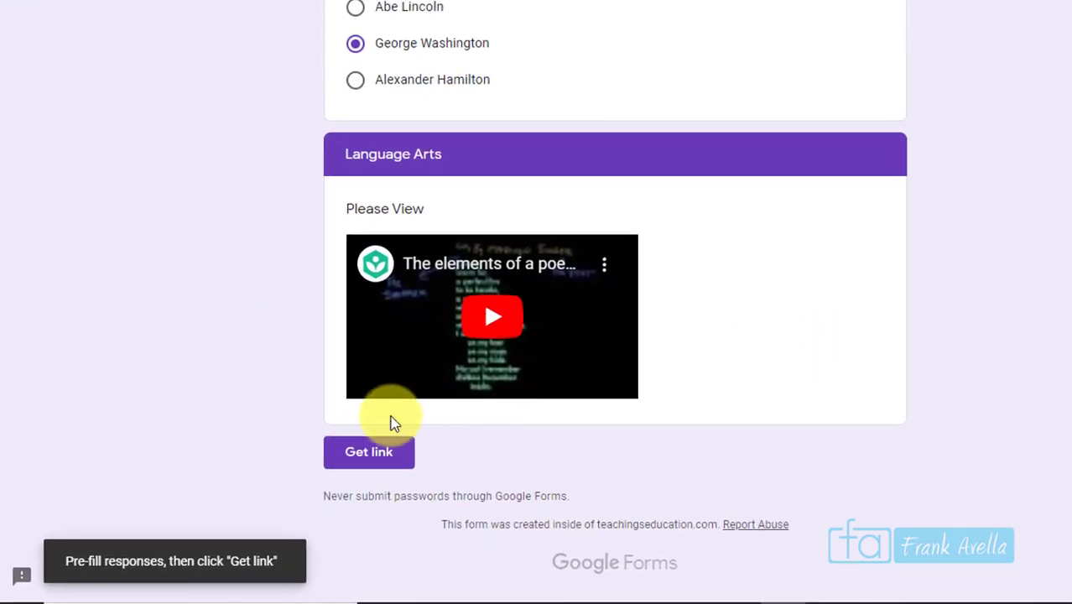
left_click(369, 451)
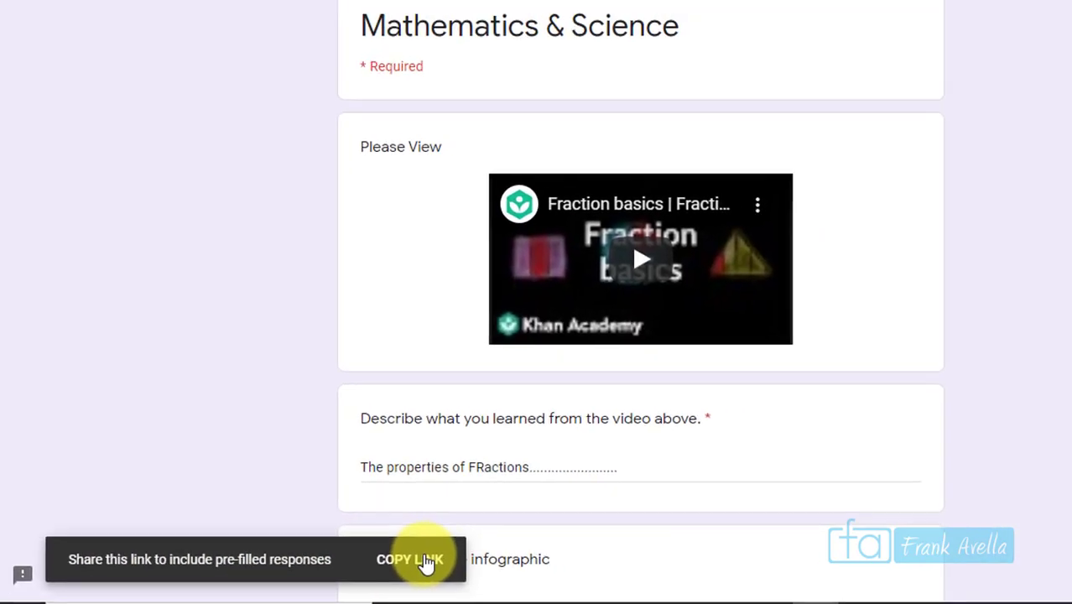
left_click(424, 560)
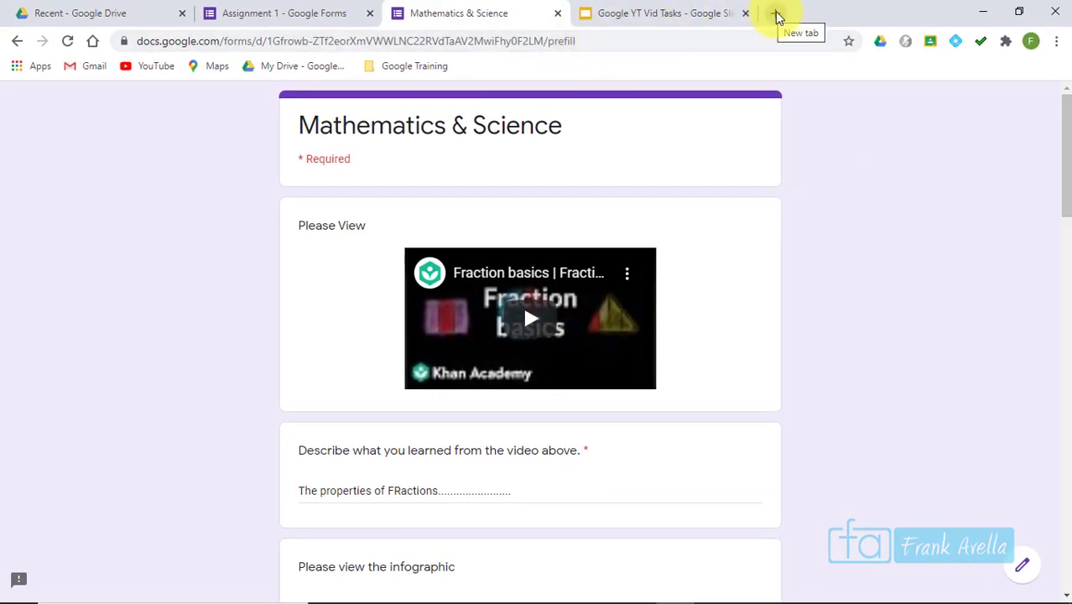
left_click(776, 14)
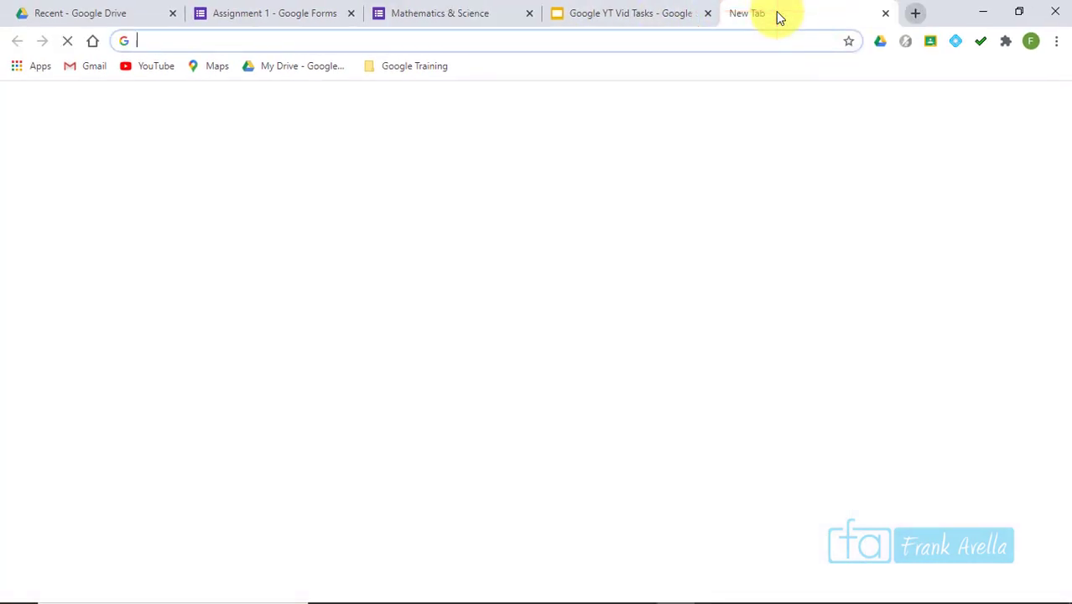
type("https://docs.google.com/forms/d/e/1FAIpQLSfaeCYbP_TNicPwmjHgQju3KTUpuaObKL1hlLa6zdGmDVqQBA/viewform?usp=pp_url&entry.1527189634=I+learned...&entry.1254255351=Option+3&entry.2026053344=George+Washington")
key("Return")
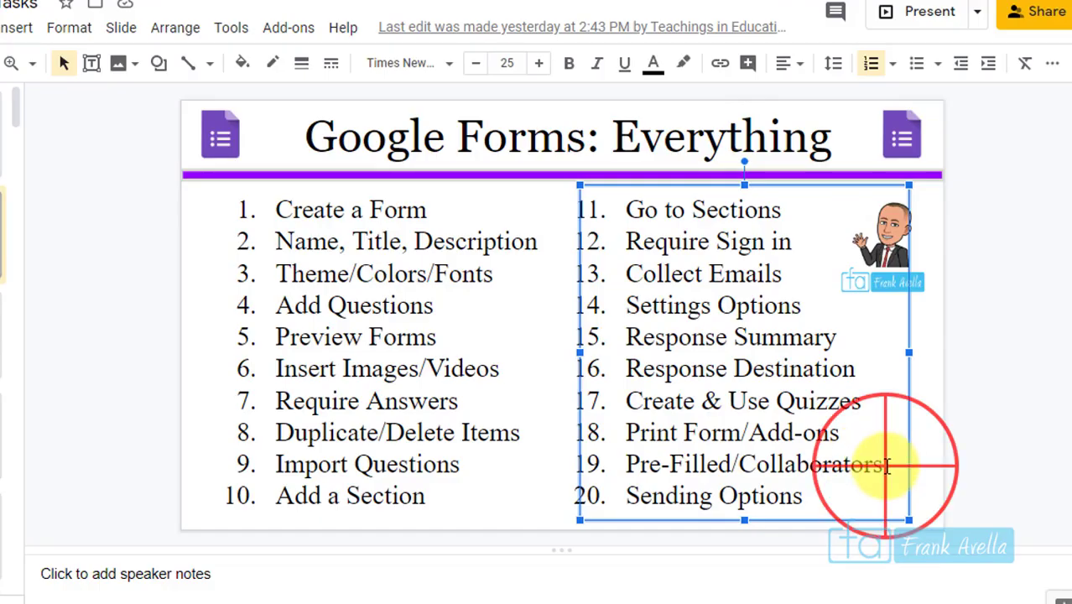
- Highlight "Collaborators" in item 19 of the slide and open the School Survey form's settings for adding collaborators
left_click_drag(888, 465, 743, 471)
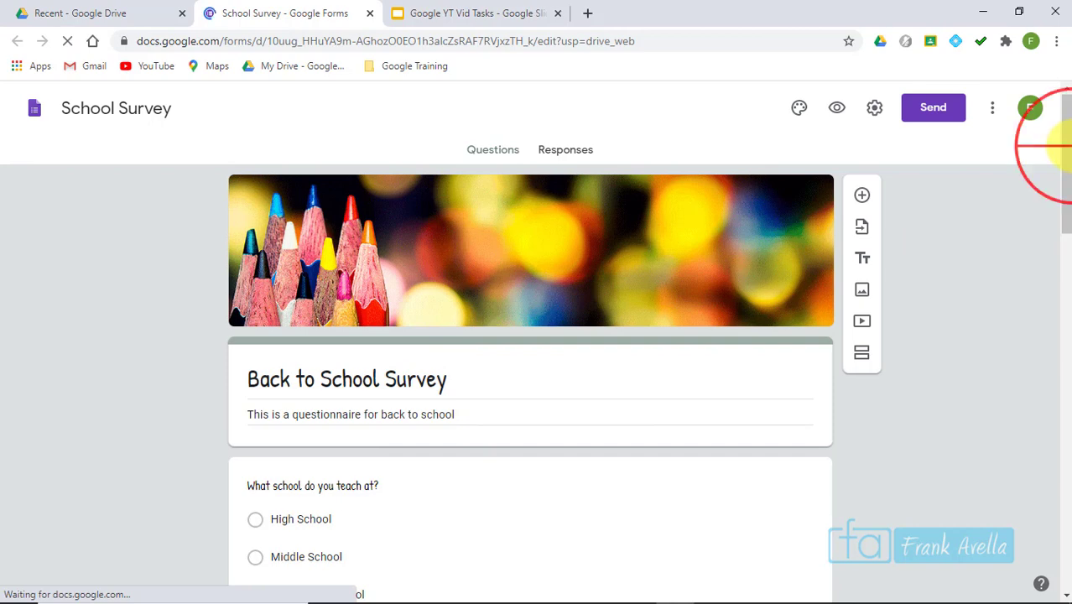
left_click_drag(1062, 141, 1068, 211)
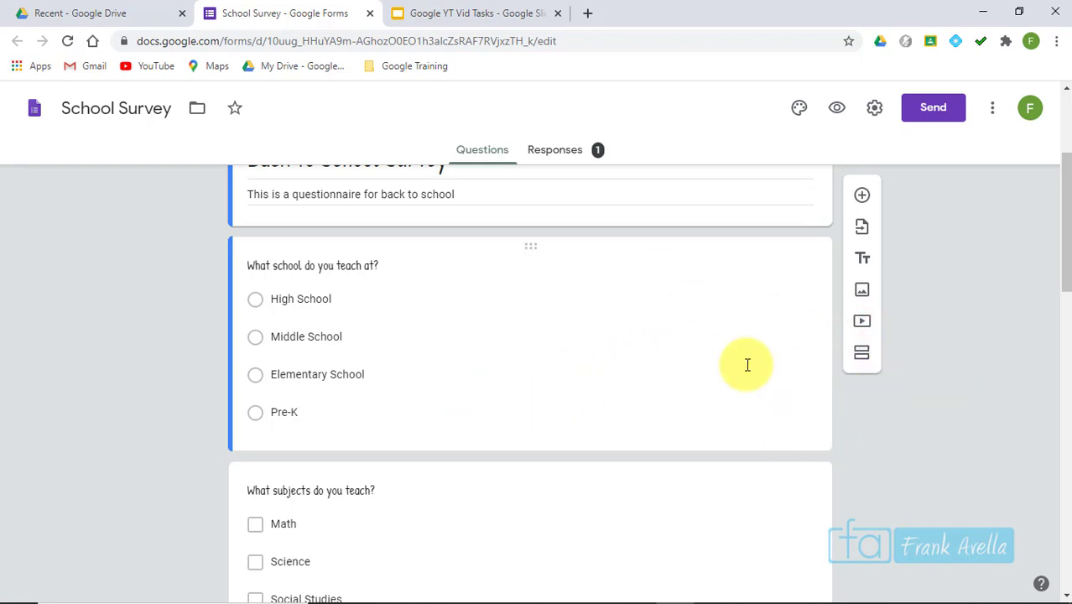
left_click(993, 106)
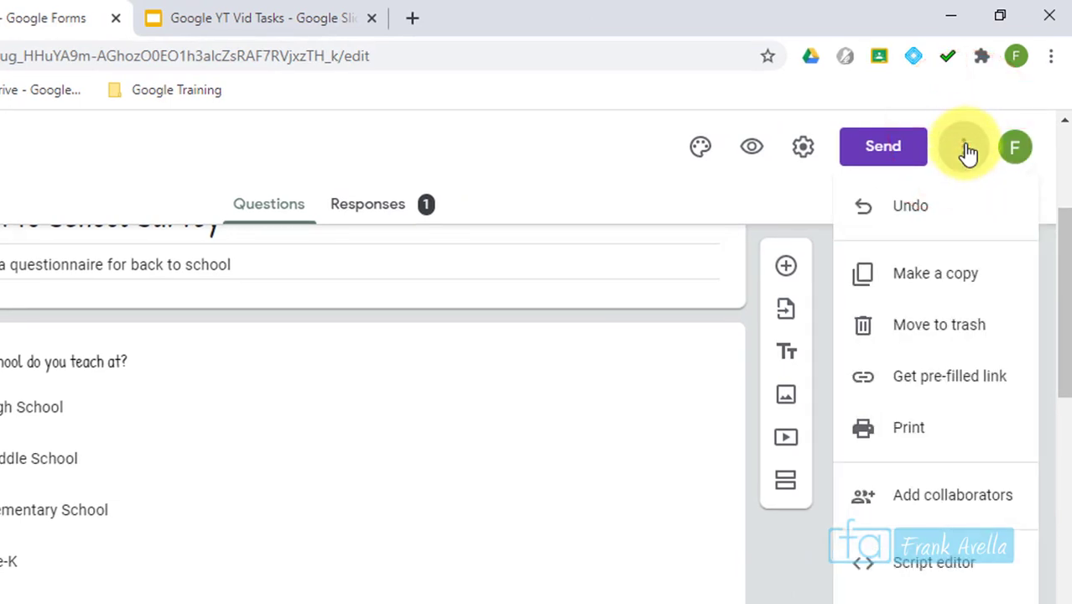
left_click(917, 498)
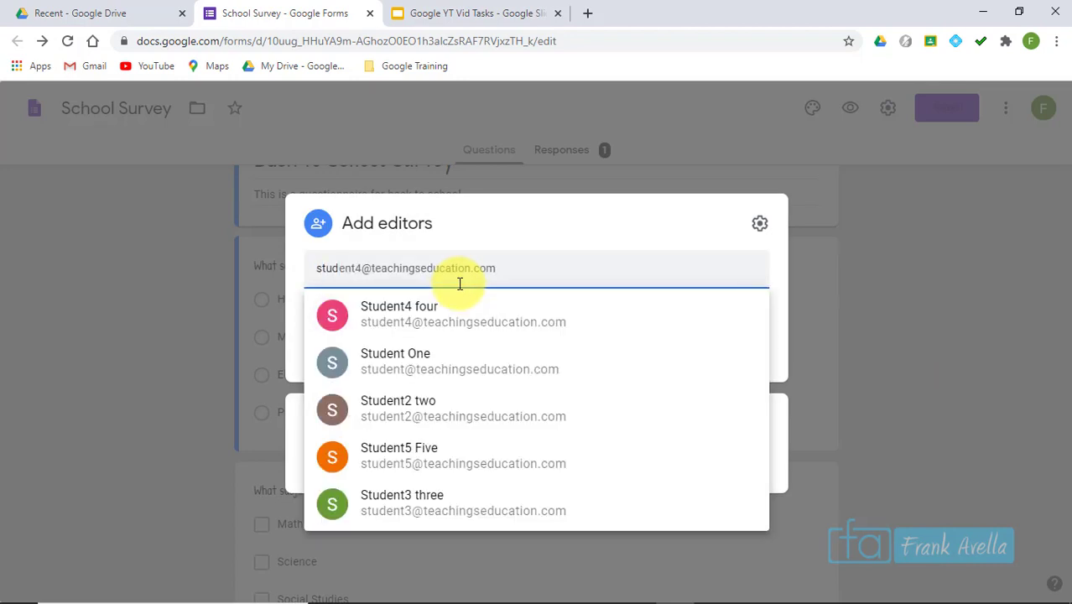
- Add a suggested student account as an Editor of the School Survey form and send the notified invitation
left_click(419, 317)
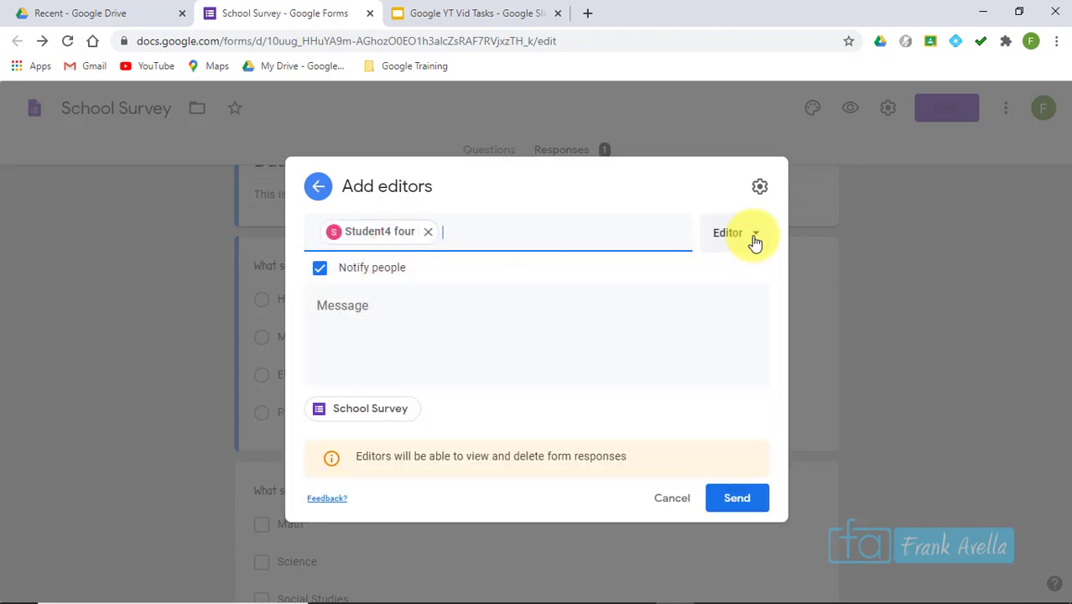
left_click(754, 237)
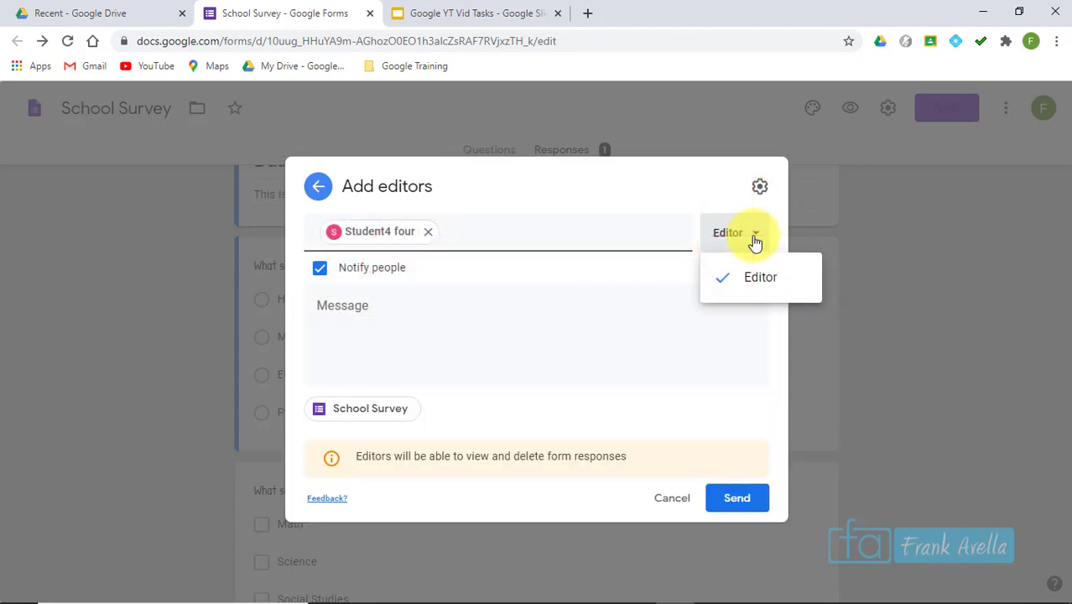
left_click(754, 240)
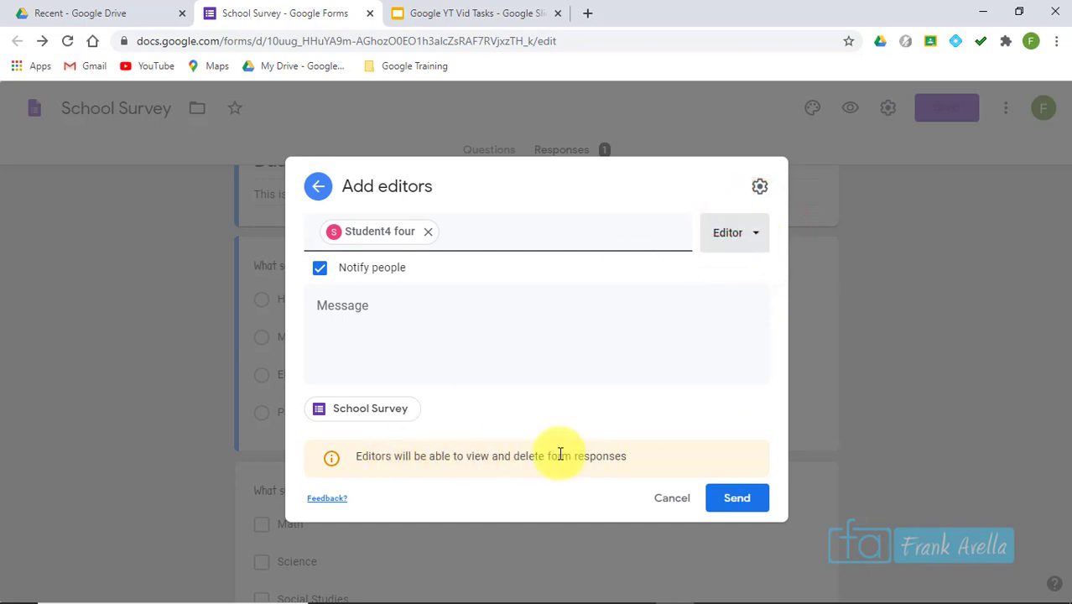
left_click(728, 499)
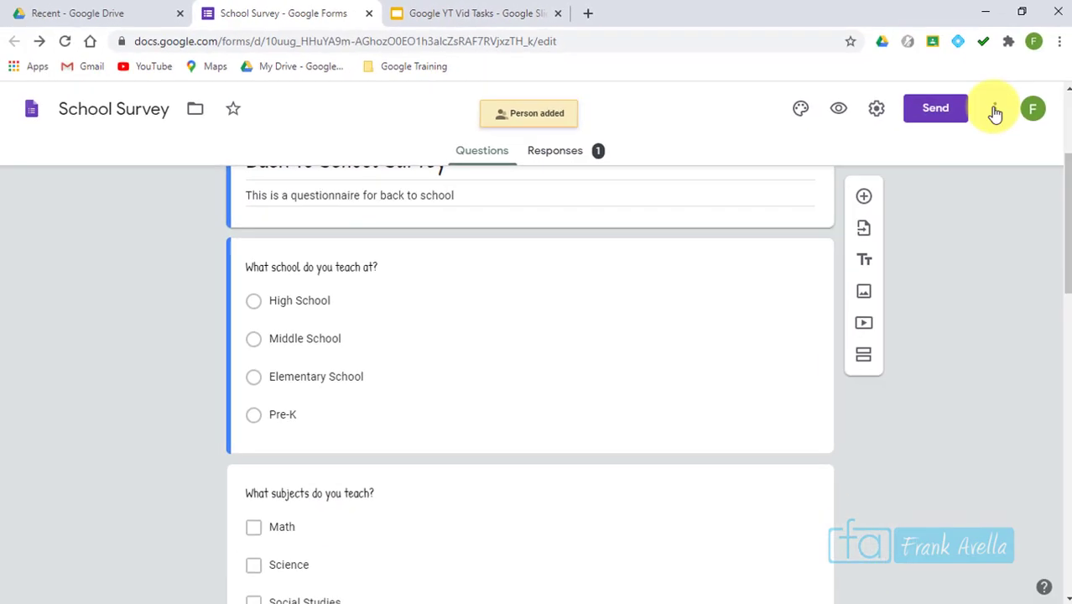
- Check the School Survey form's list of editors and its link-sharing section, and close the dialog
left_click(993, 111)
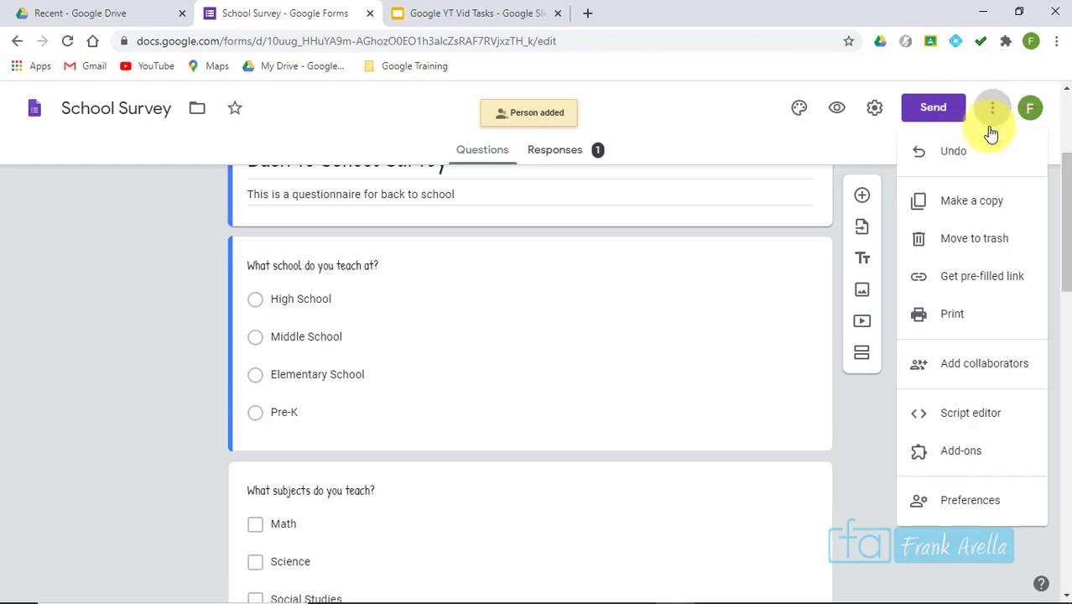
left_click(949, 366)
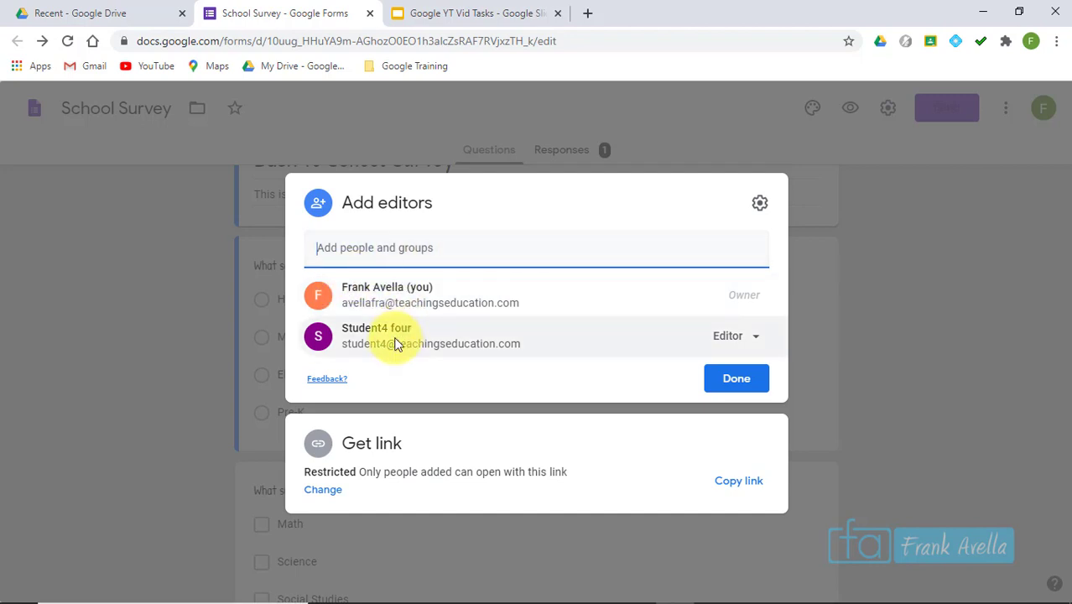
mouse_move(396, 344)
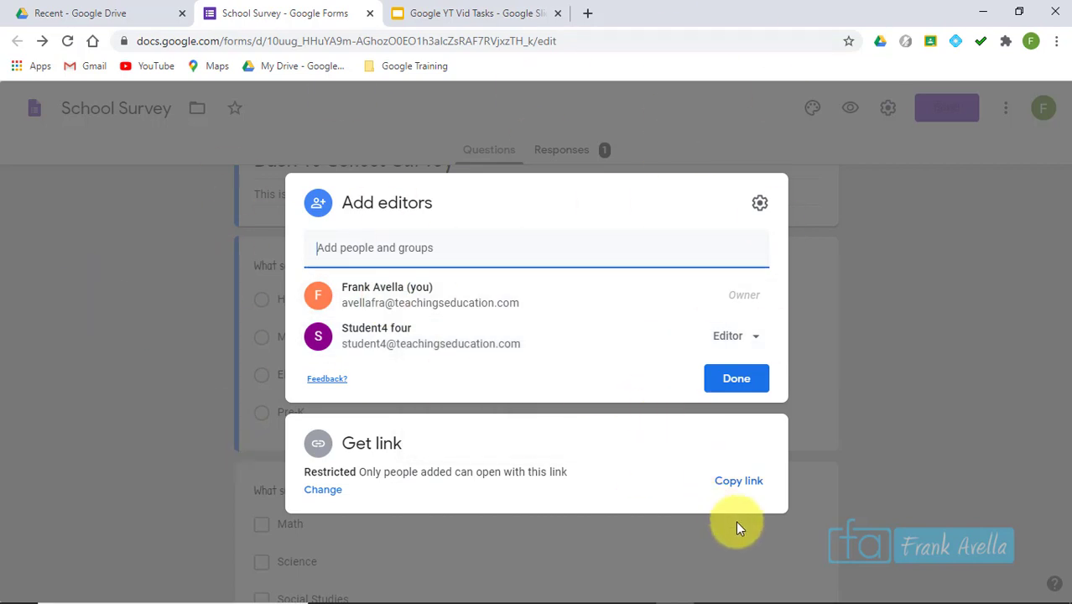
left_click(740, 384)
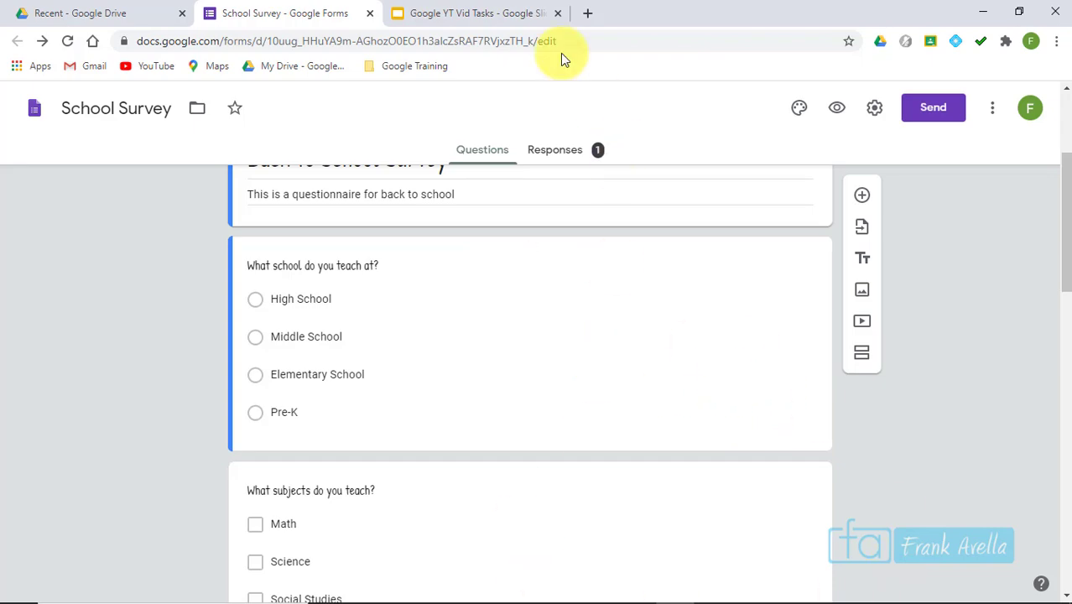
- Highlight item 20, "Sending Options", on the slide and look over the questions of the School Survey form
left_click(520, 14)
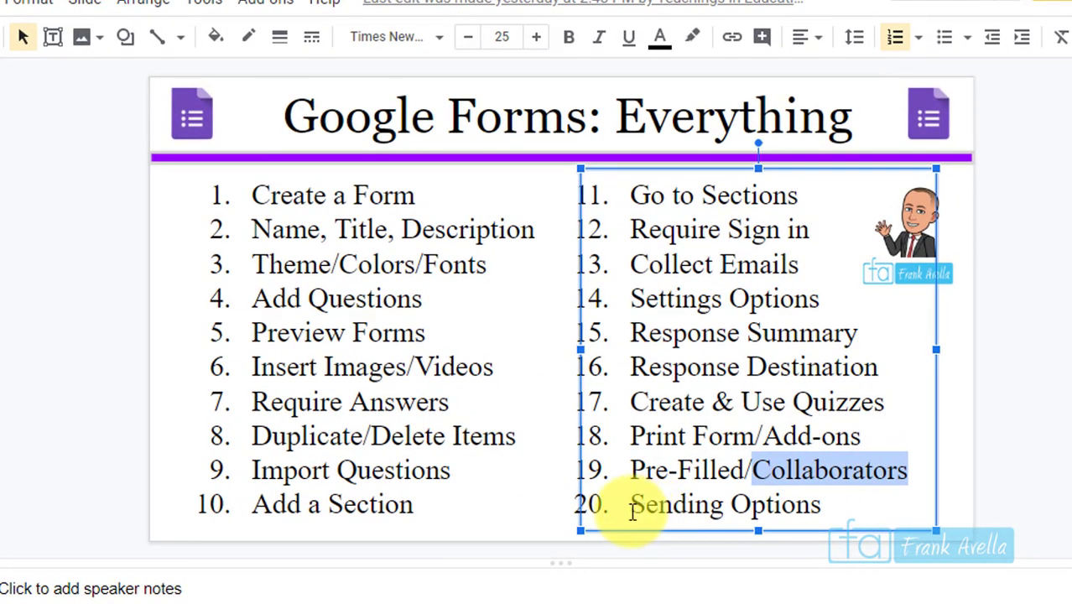
left_click_drag(634, 510, 830, 502)
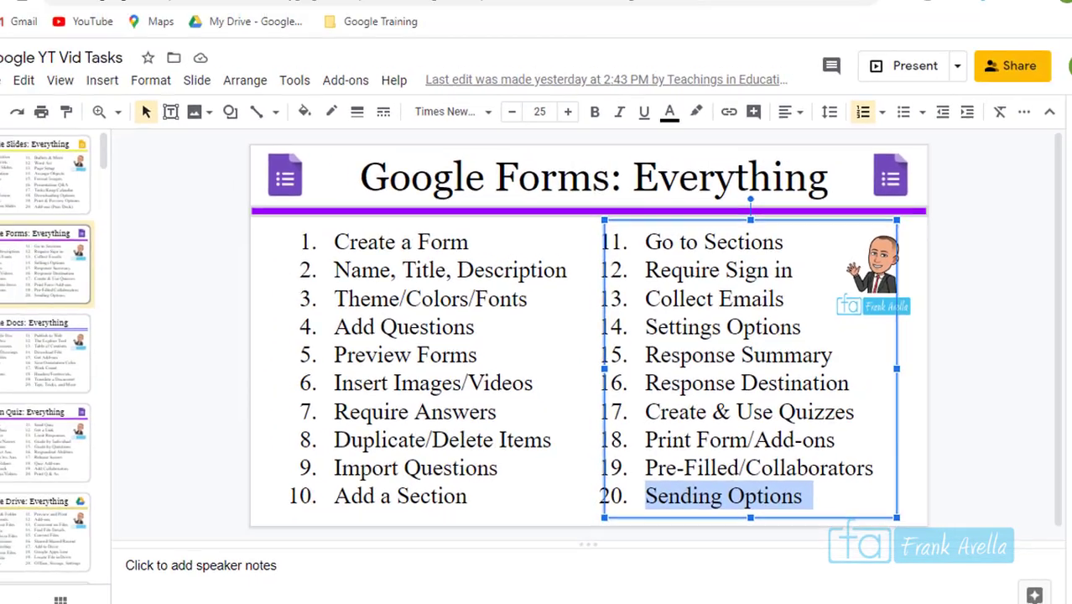
left_click(252, 13)
left_click_drag(1056, 244, 1011, 130)
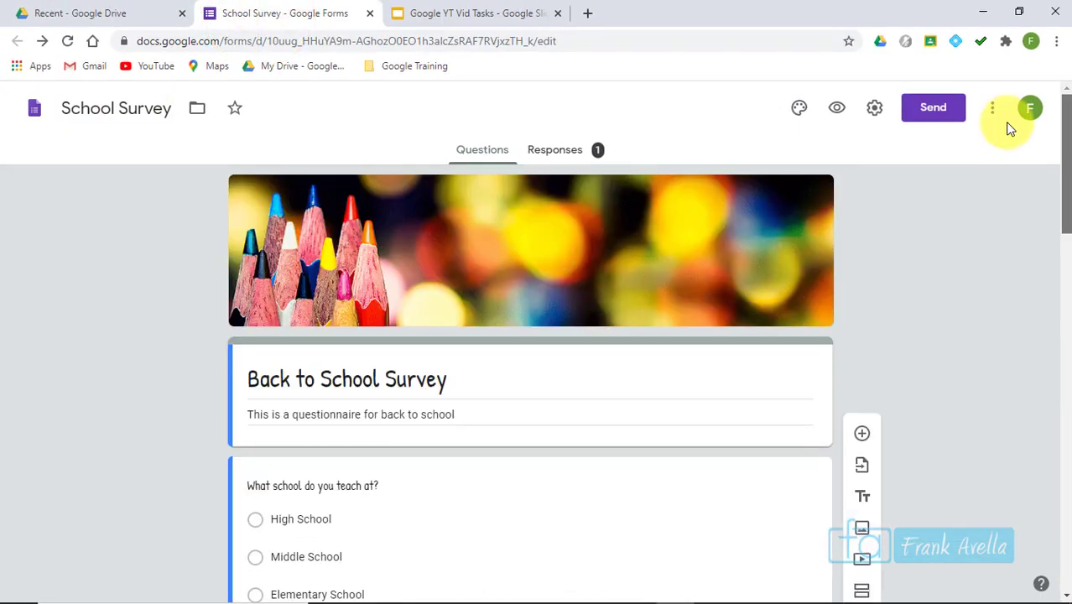
left_click_drag(1063, 168, 1058, 537)
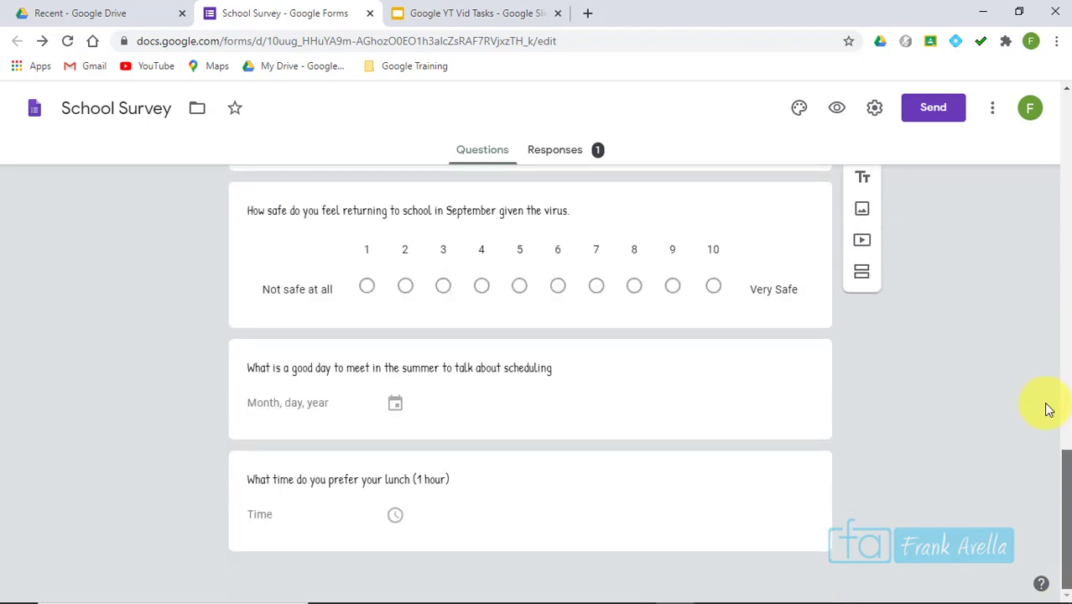
left_click_drag(1047, 410, 1029, 88)
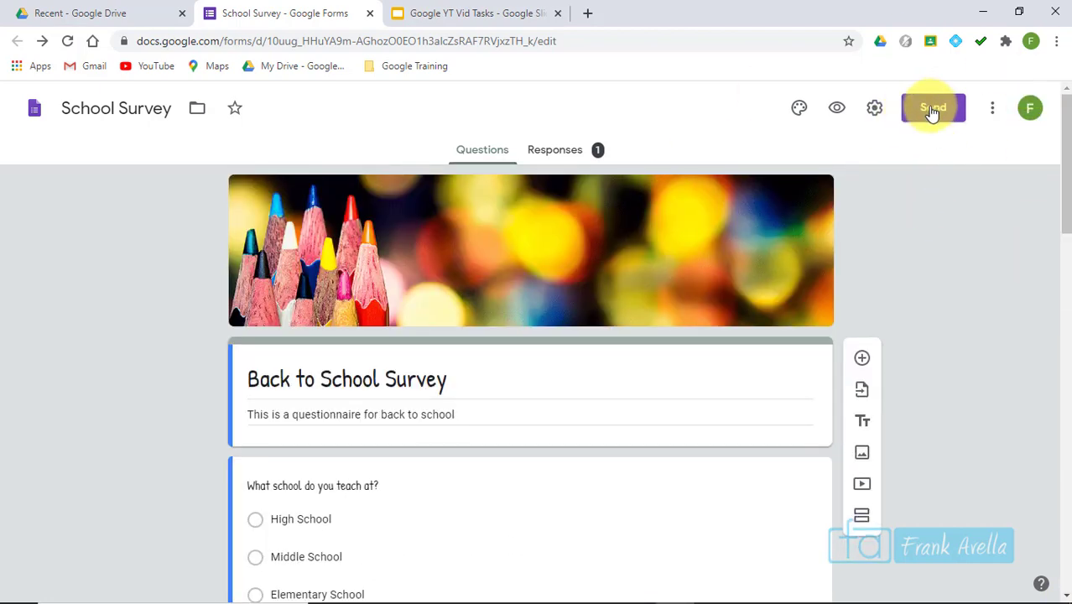
- View the General and Quizzes settings of the School Survey form and leave them without saving
left_click(874, 107)
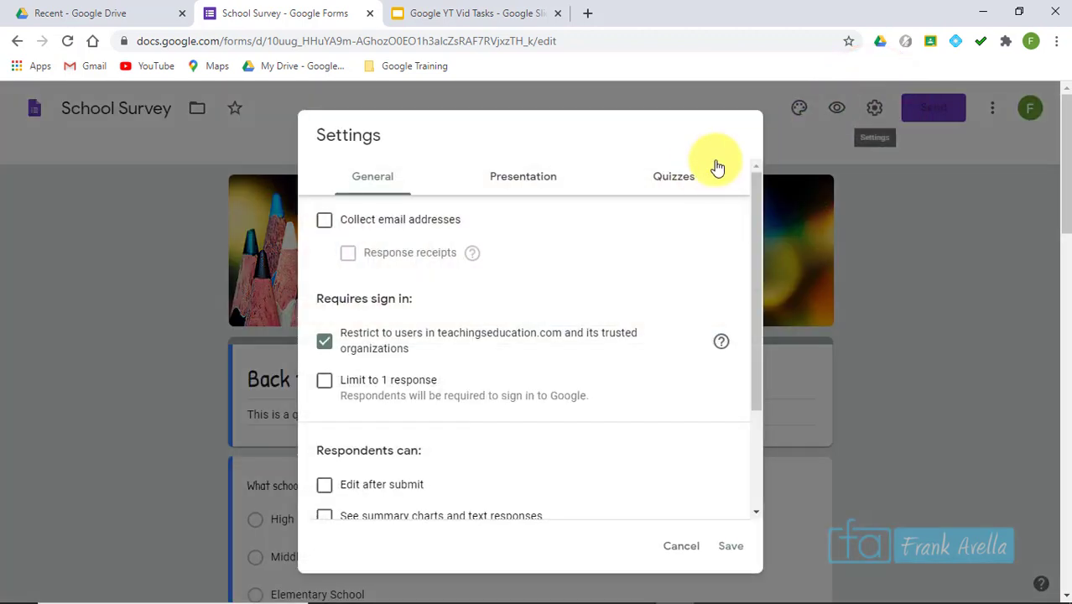
left_click(683, 178)
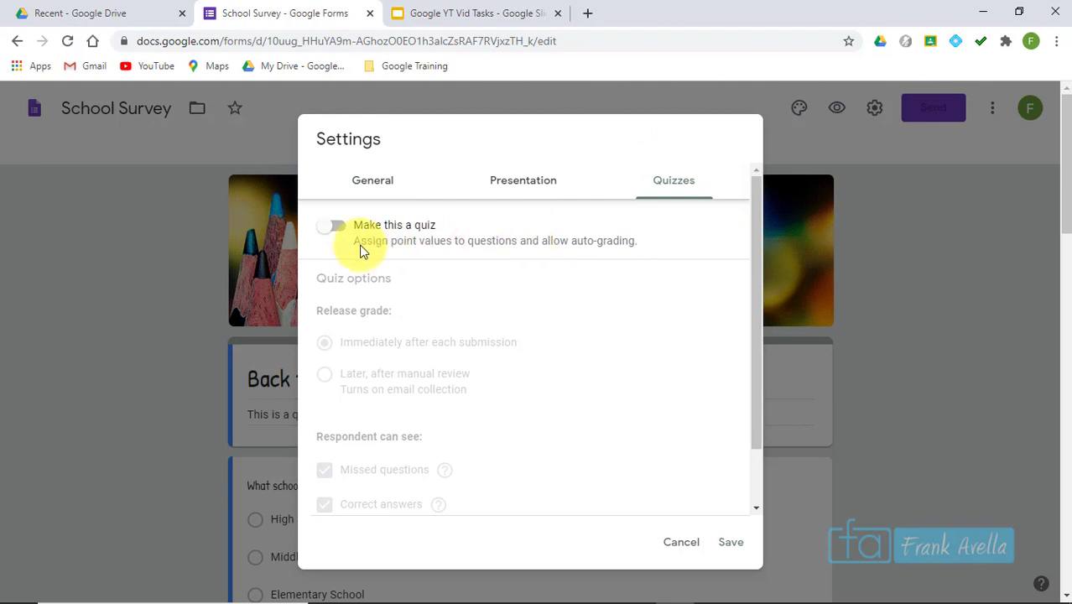
left_click(676, 545)
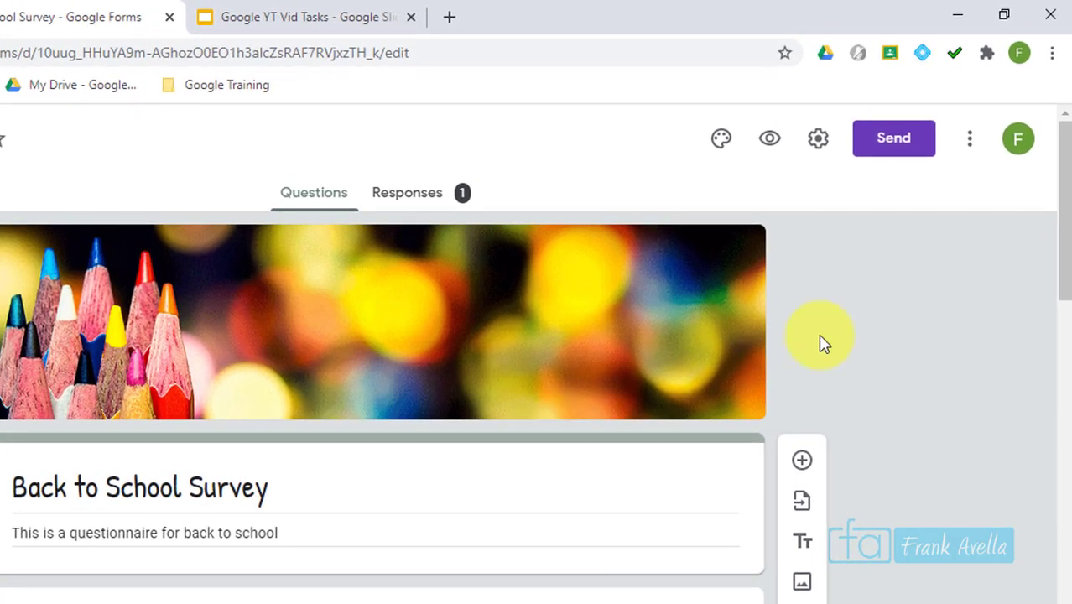
- Start sending the School Survey form by email, choose a suggested student account as recipient, and check the subject and message
left_click(888, 148)
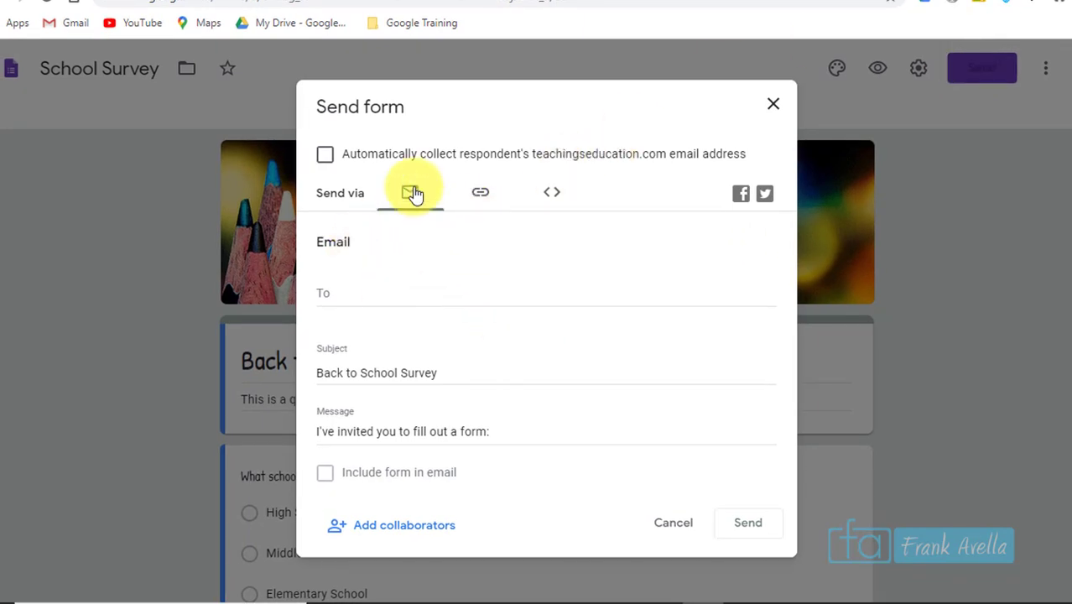
left_click(346, 294)
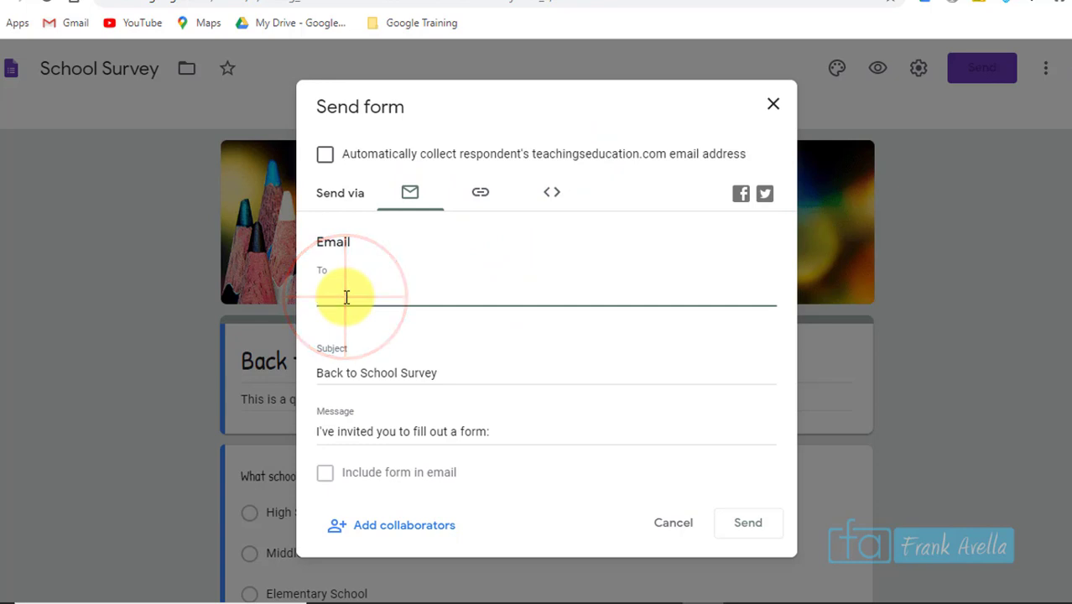
type("studen")
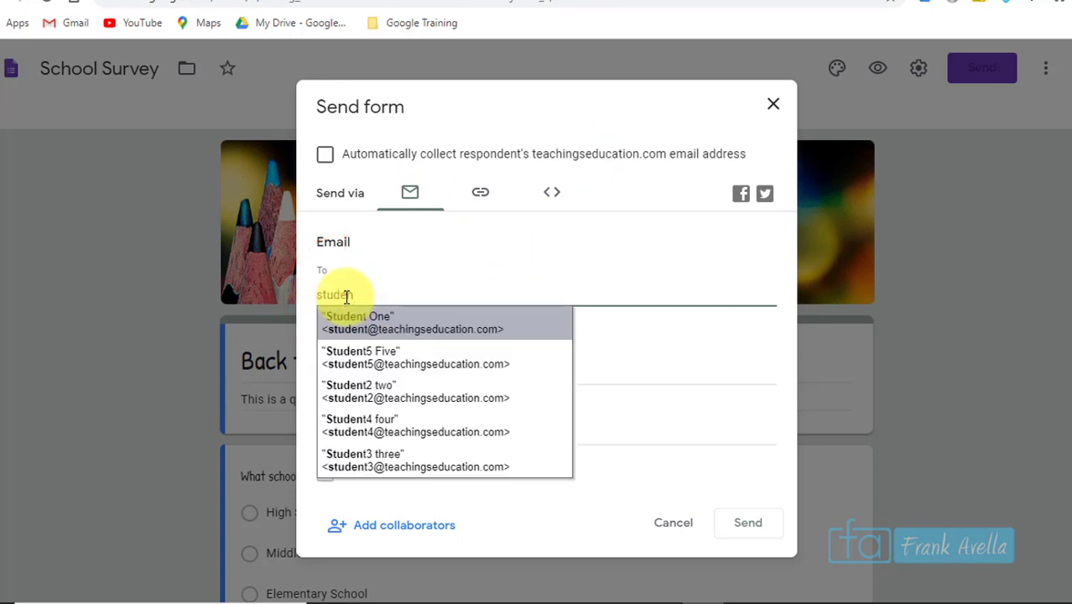
left_click(390, 362)
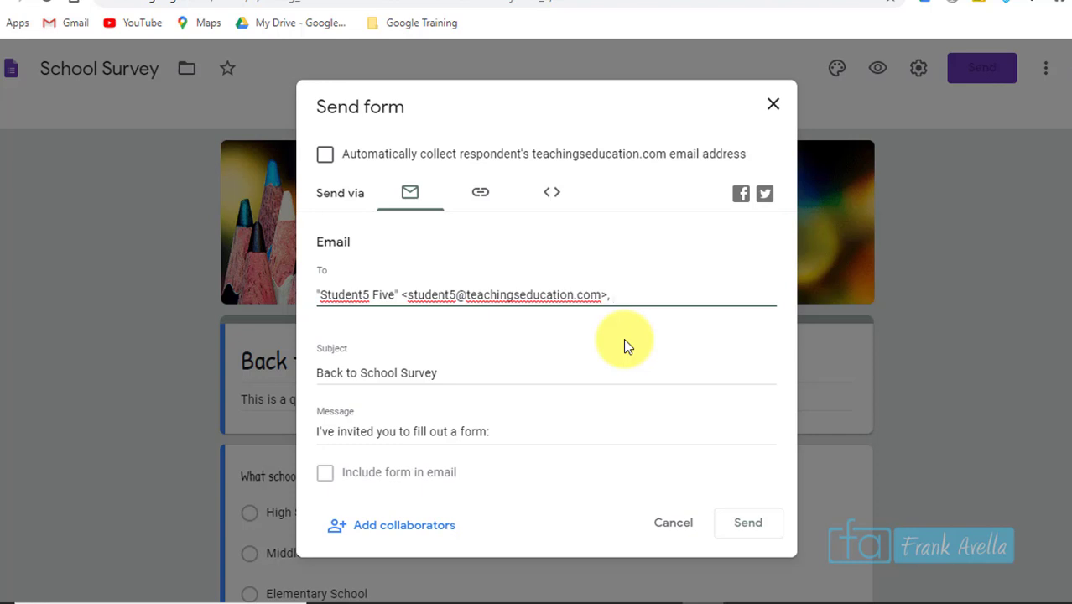
left_click(442, 374)
left_click(493, 434)
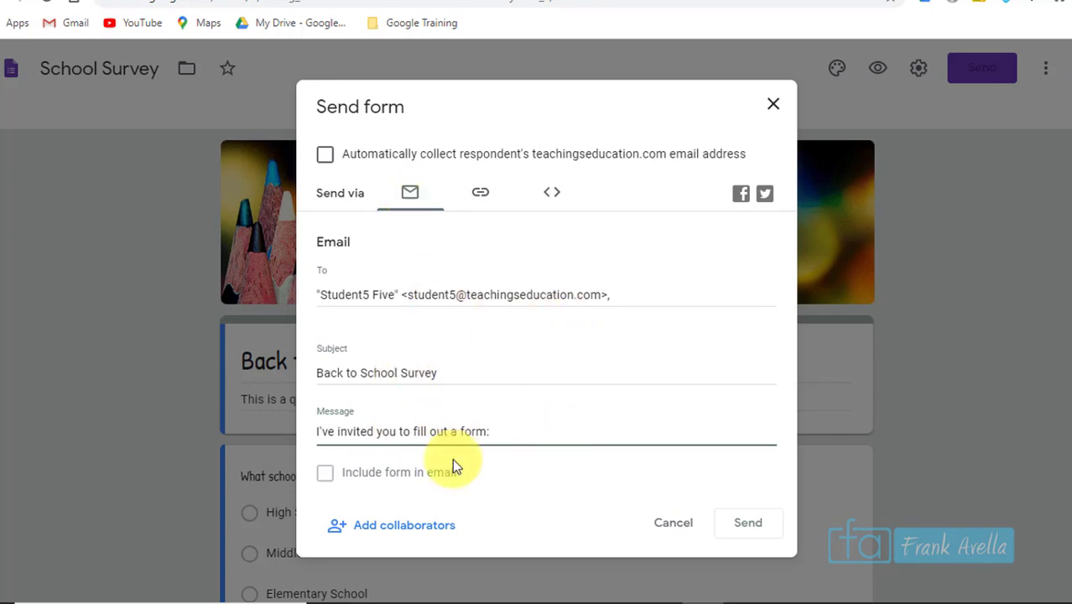
- Switch the School Survey form's sending method to a link and shorten its URL
left_click(488, 205)
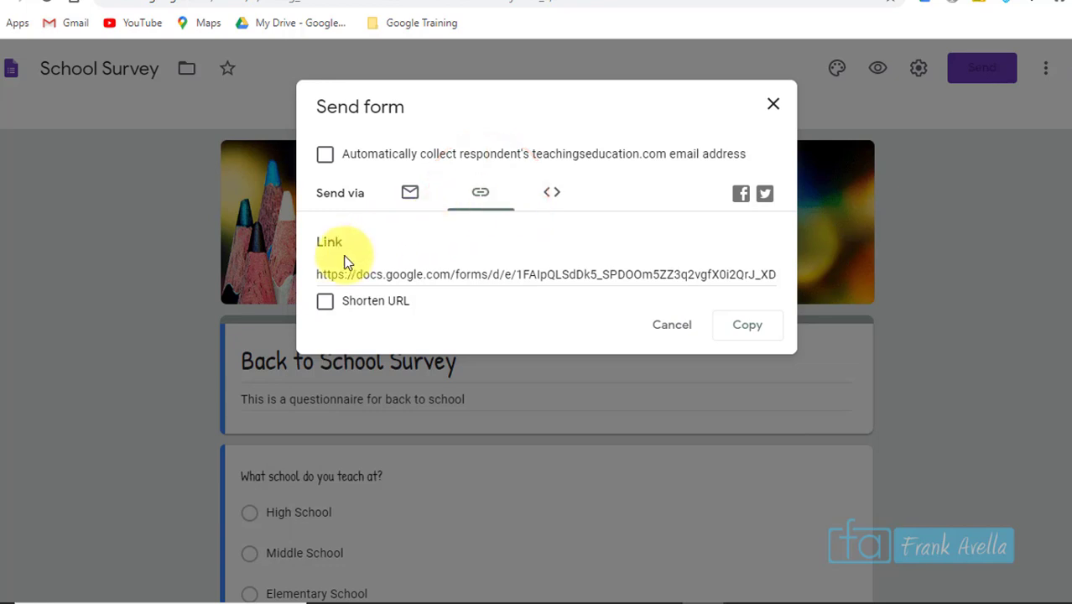
left_click(326, 304)
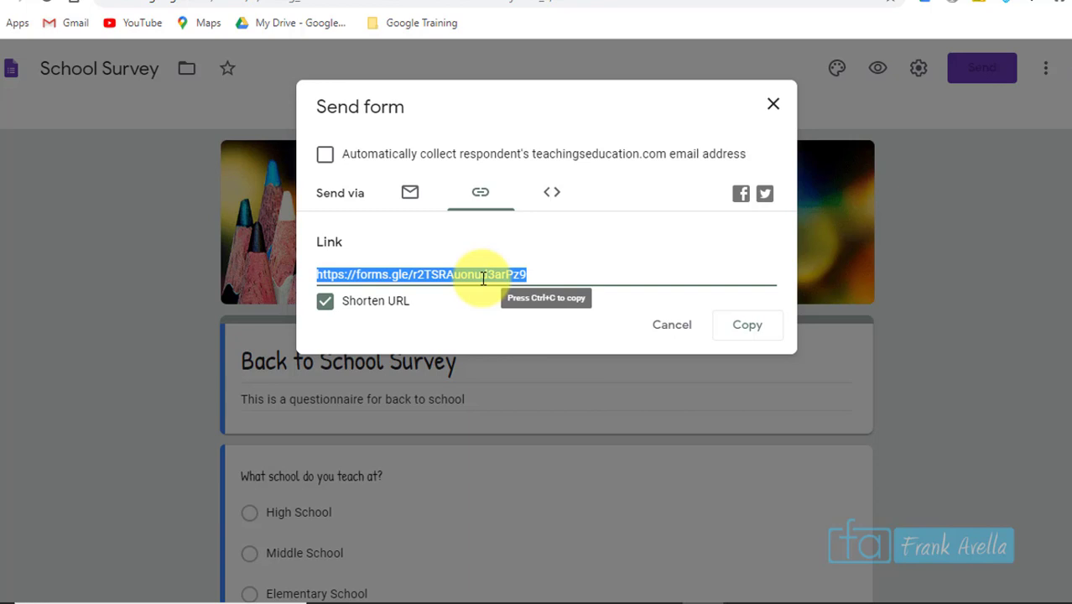
left_click(557, 199)
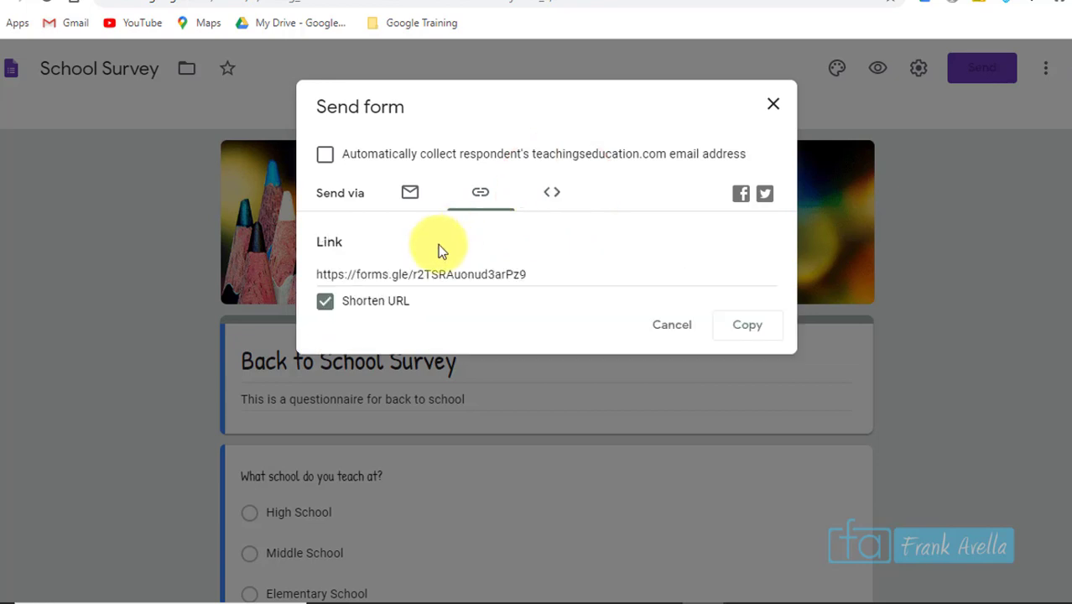
- Examine the Embed HTML sending option and its file upload restriction, and return to the email option with its collaborator link
left_click(558, 203)
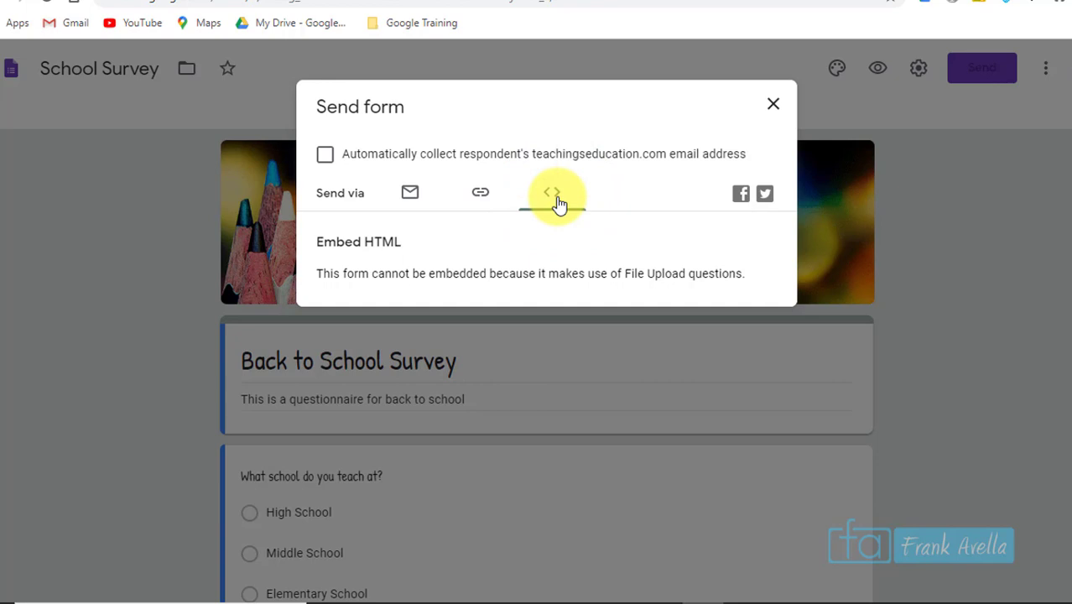
left_click_drag(413, 274, 504, 272)
left_click_drag(625, 273, 741, 271)
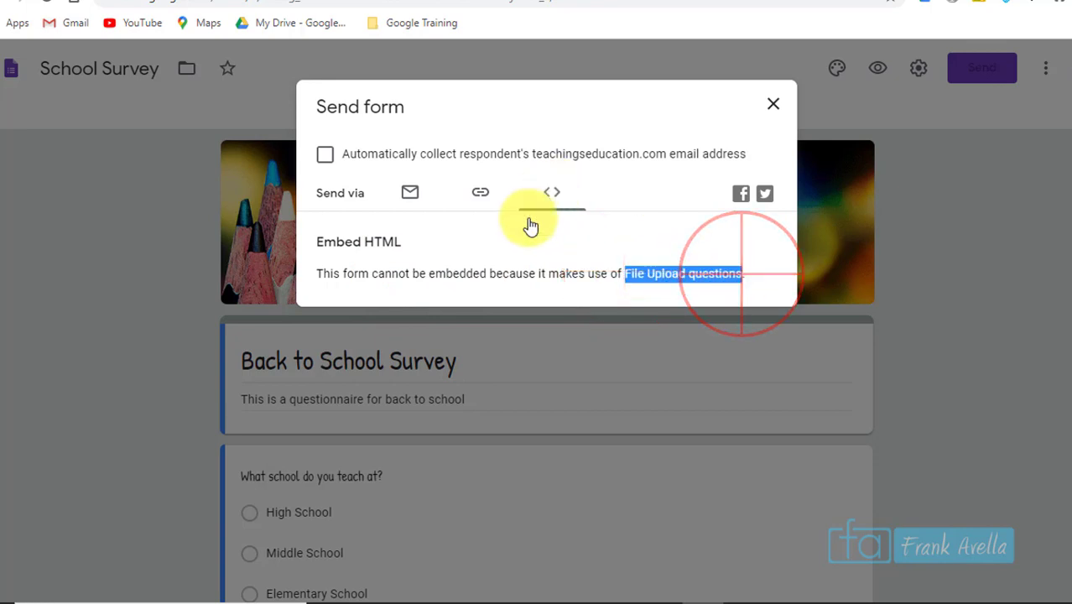
left_click(492, 281)
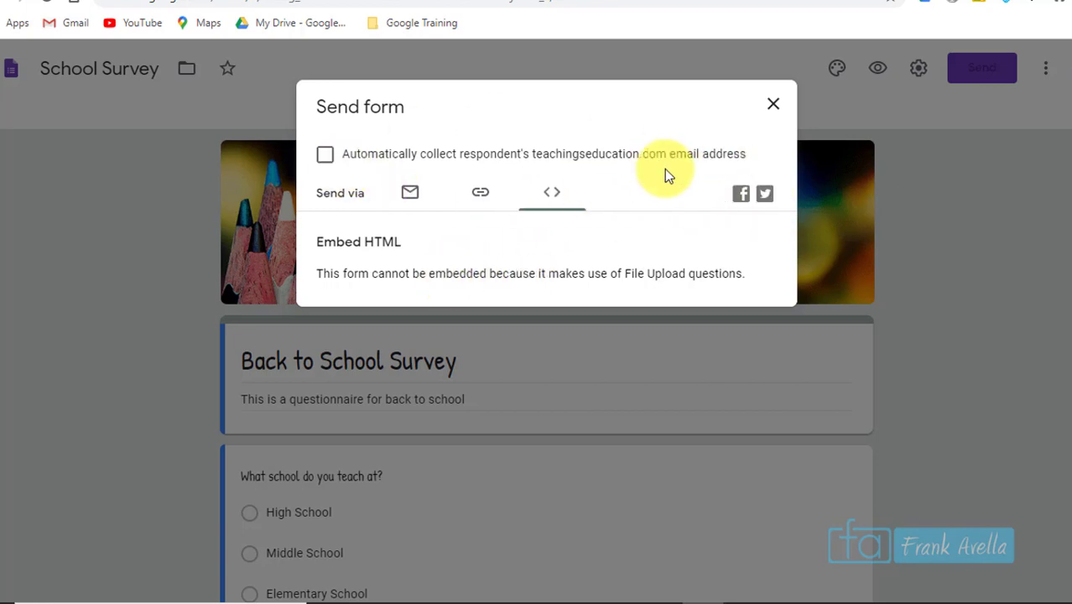
left_click(391, 204)
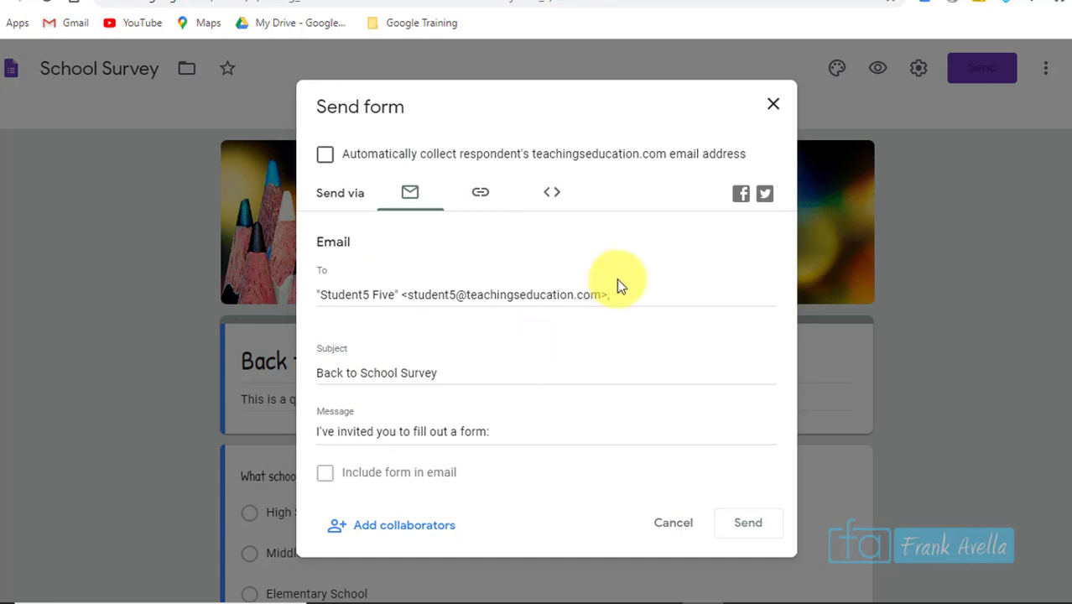
left_click(404, 535)
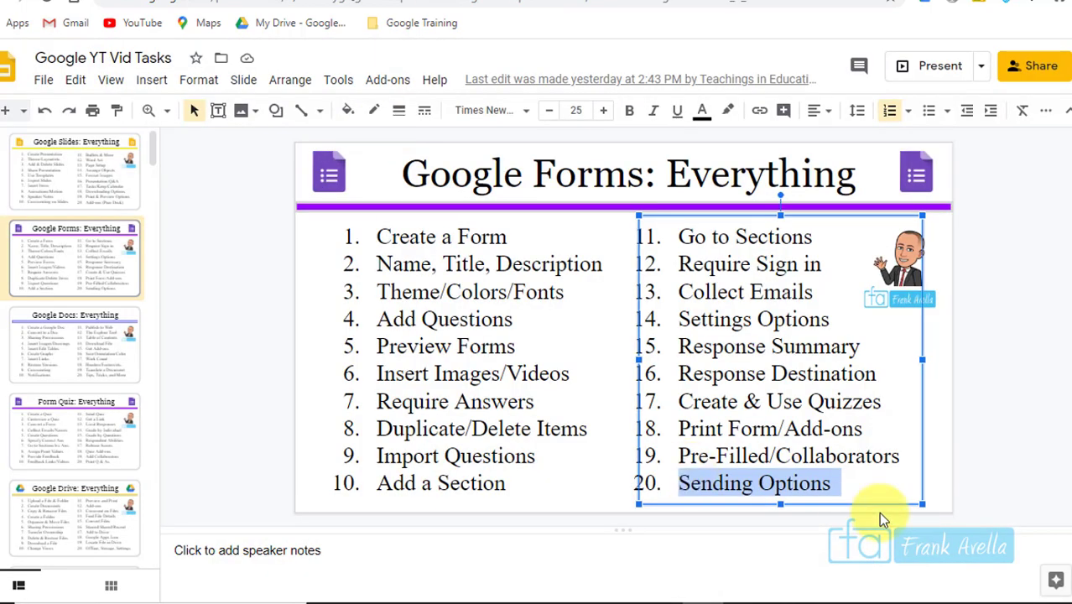
- Recap the "Google Forms: Everything" slide by highlighting items 12 to 20, item 17 "Create & Use Quizzes", and items 1 to 10
left_click_drag(837, 481, 454, 268)
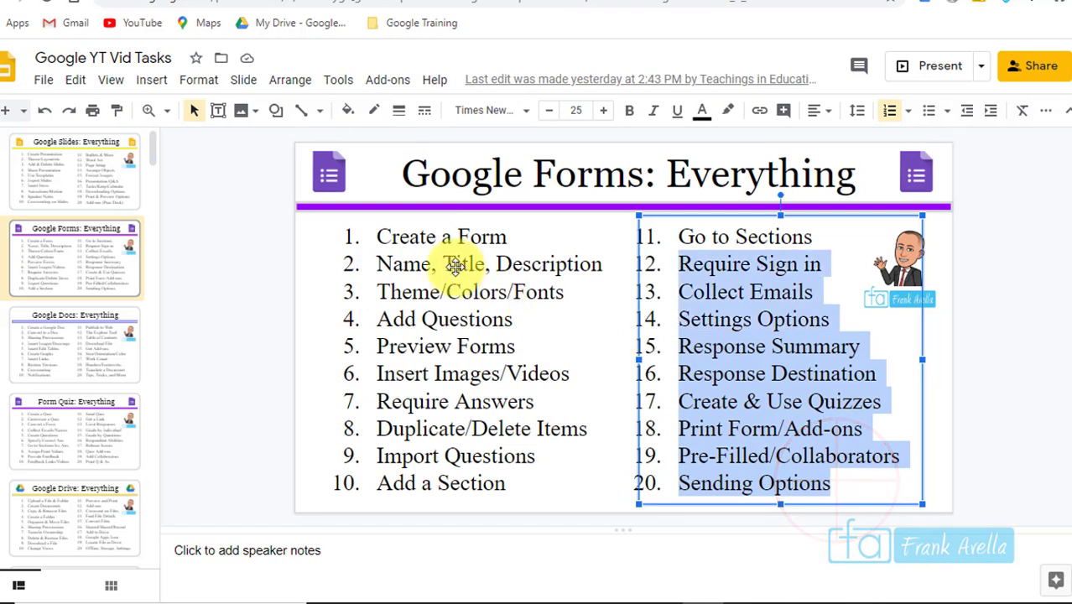
left_click(483, 369)
left_click(881, 401)
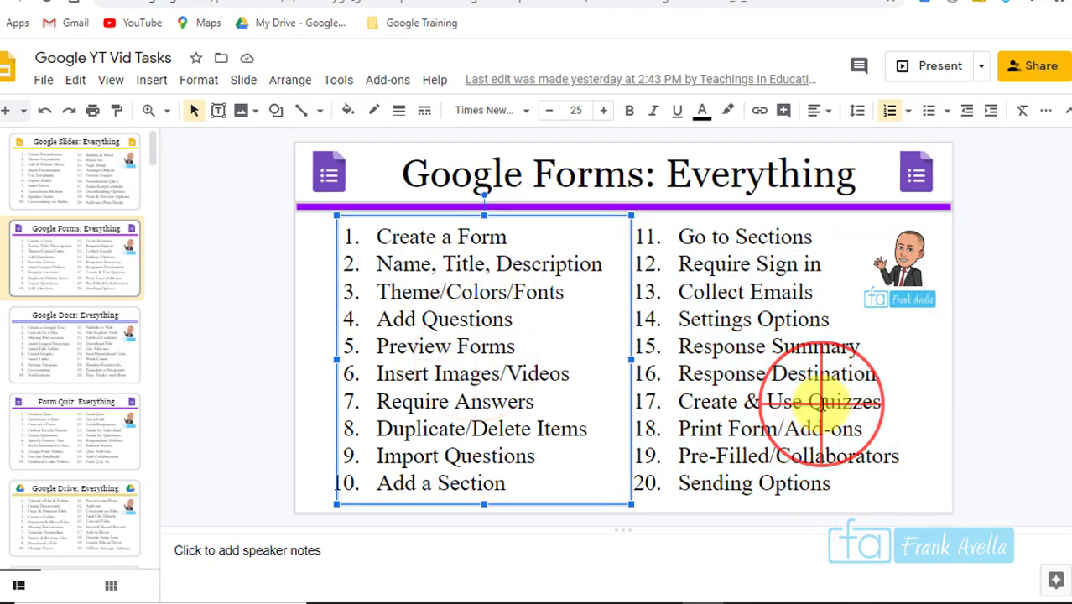
left_click_drag(882, 402, 662, 405)
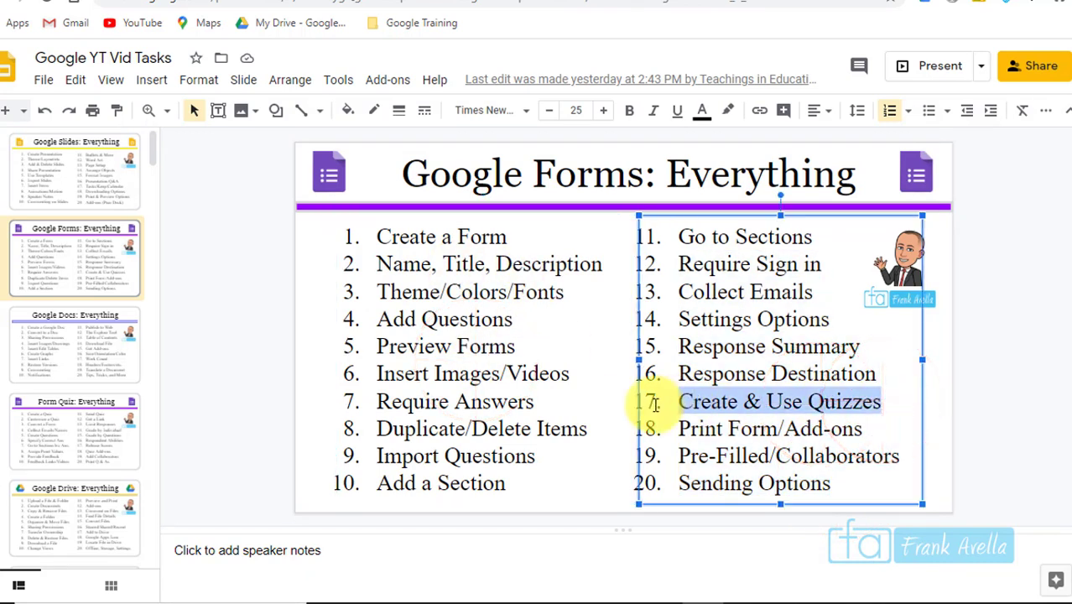
left_click(879, 416)
left_click_drag(851, 472, 460, 231)
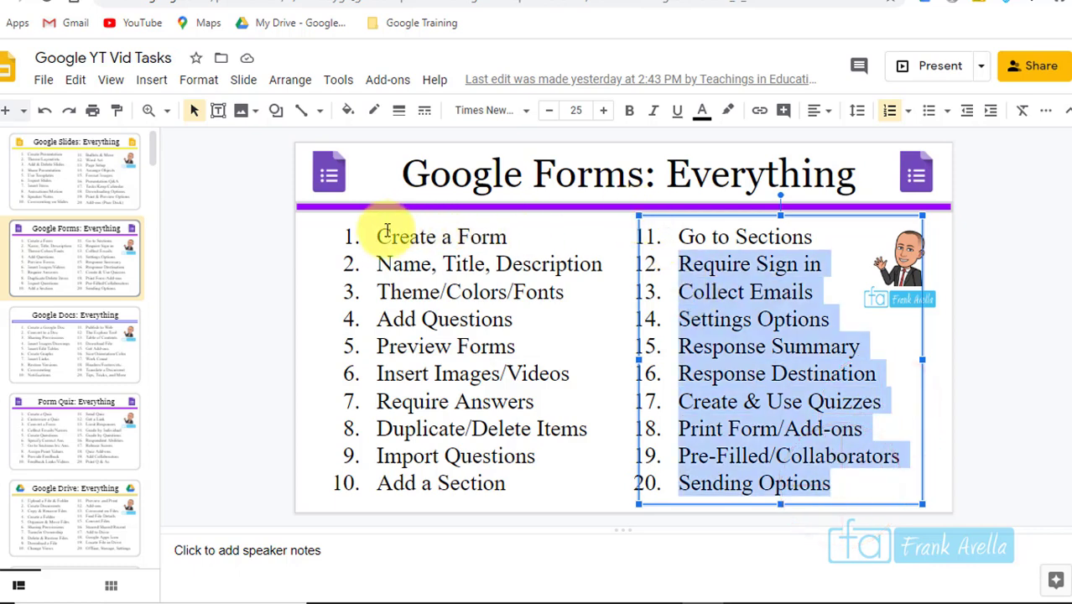
left_click_drag(376, 233, 593, 485)
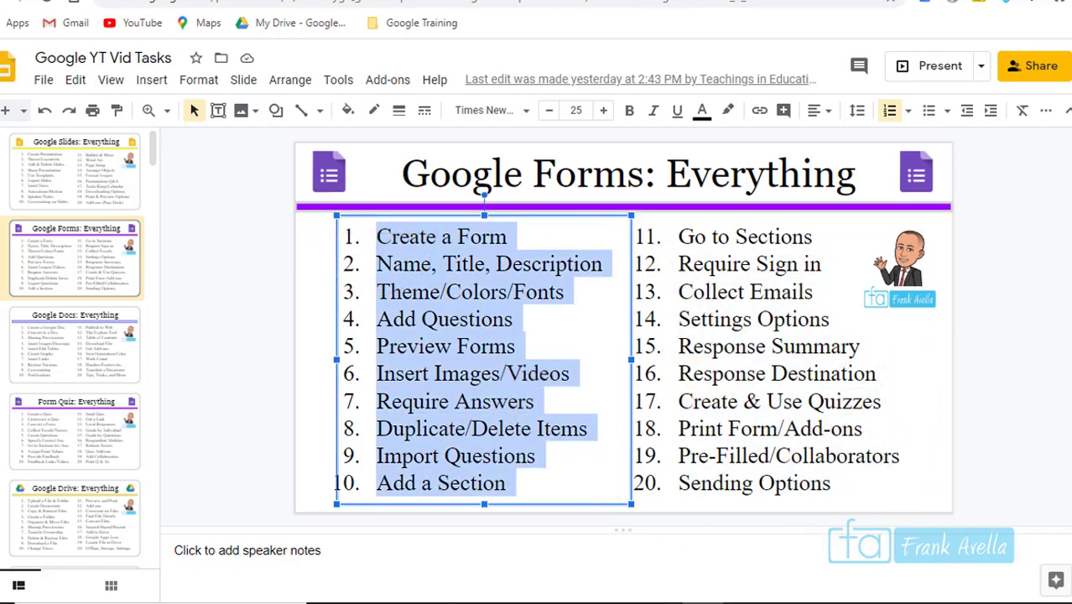